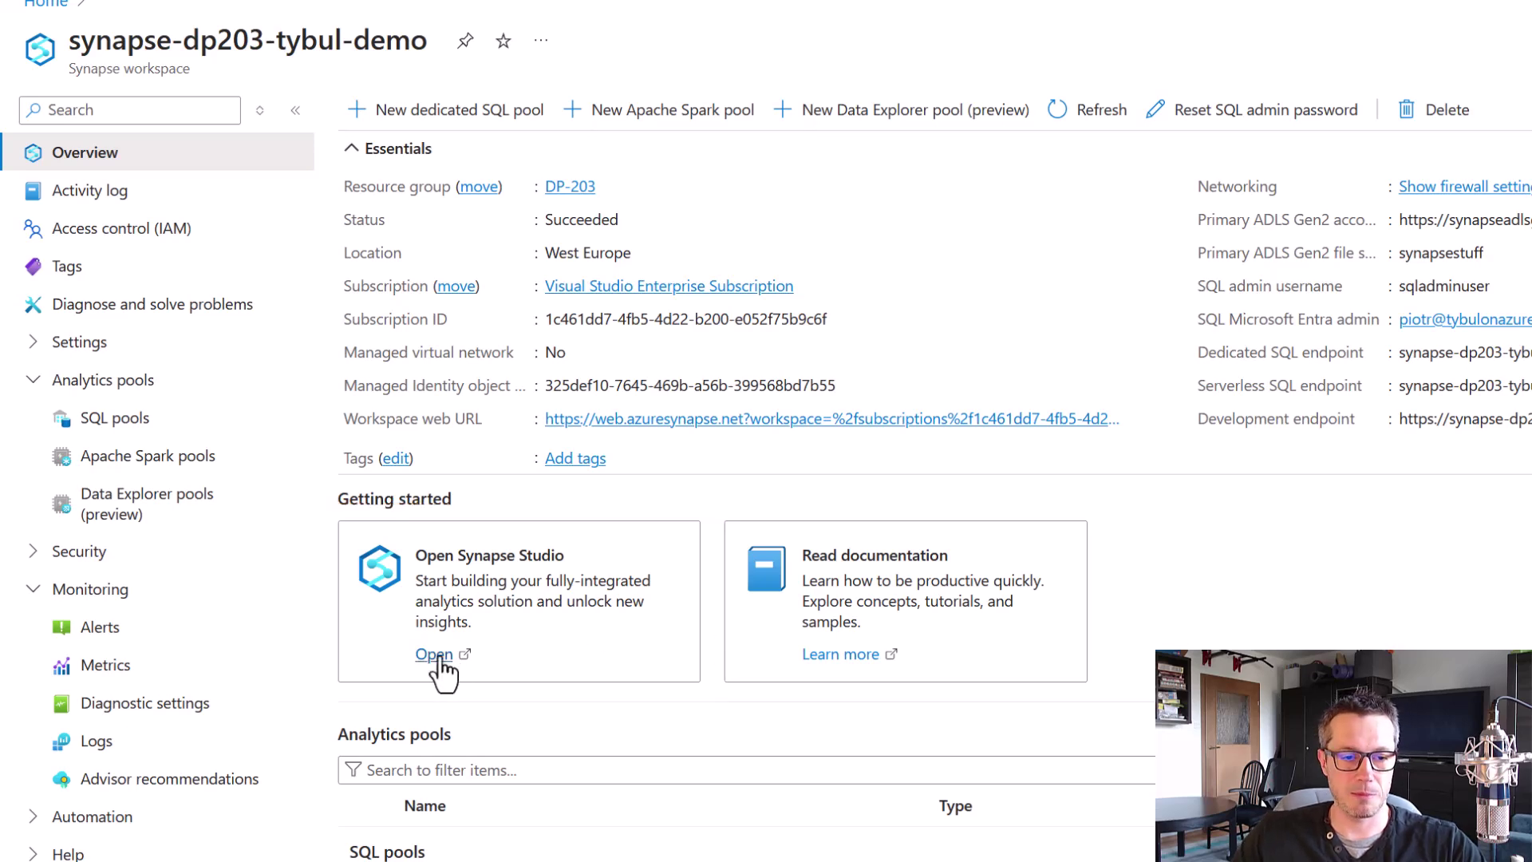
# Open Synapse Studio for the synapse-dp203-tybul-demo workspace and view the Get Minifigs from Rebrickable pipeline.
pyautogui.click(438, 656)
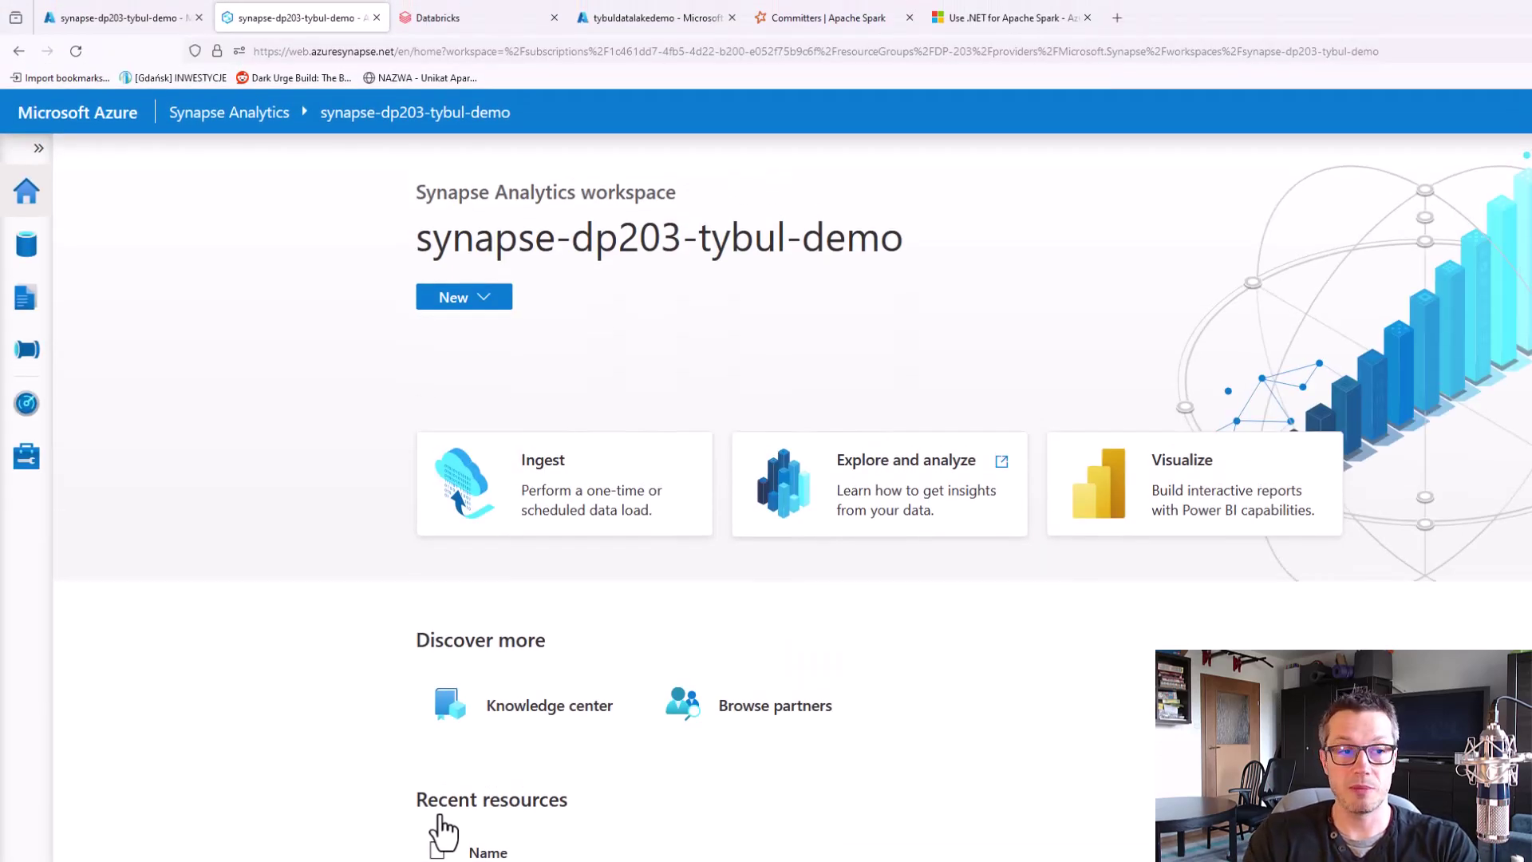
pyautogui.click(23, 355)
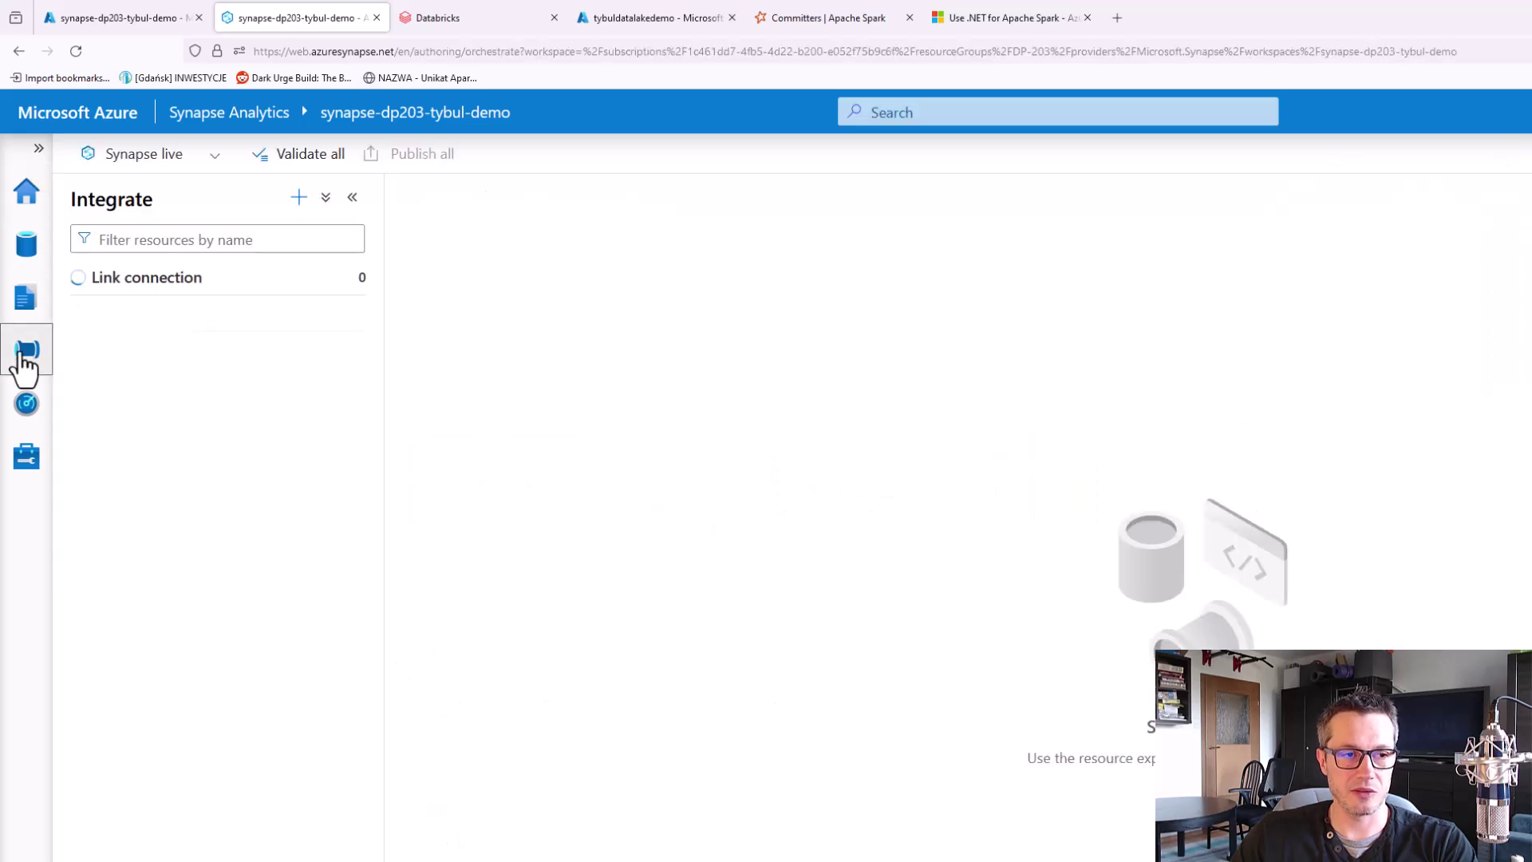
pyautogui.click(79, 278)
pyautogui.click(164, 315)
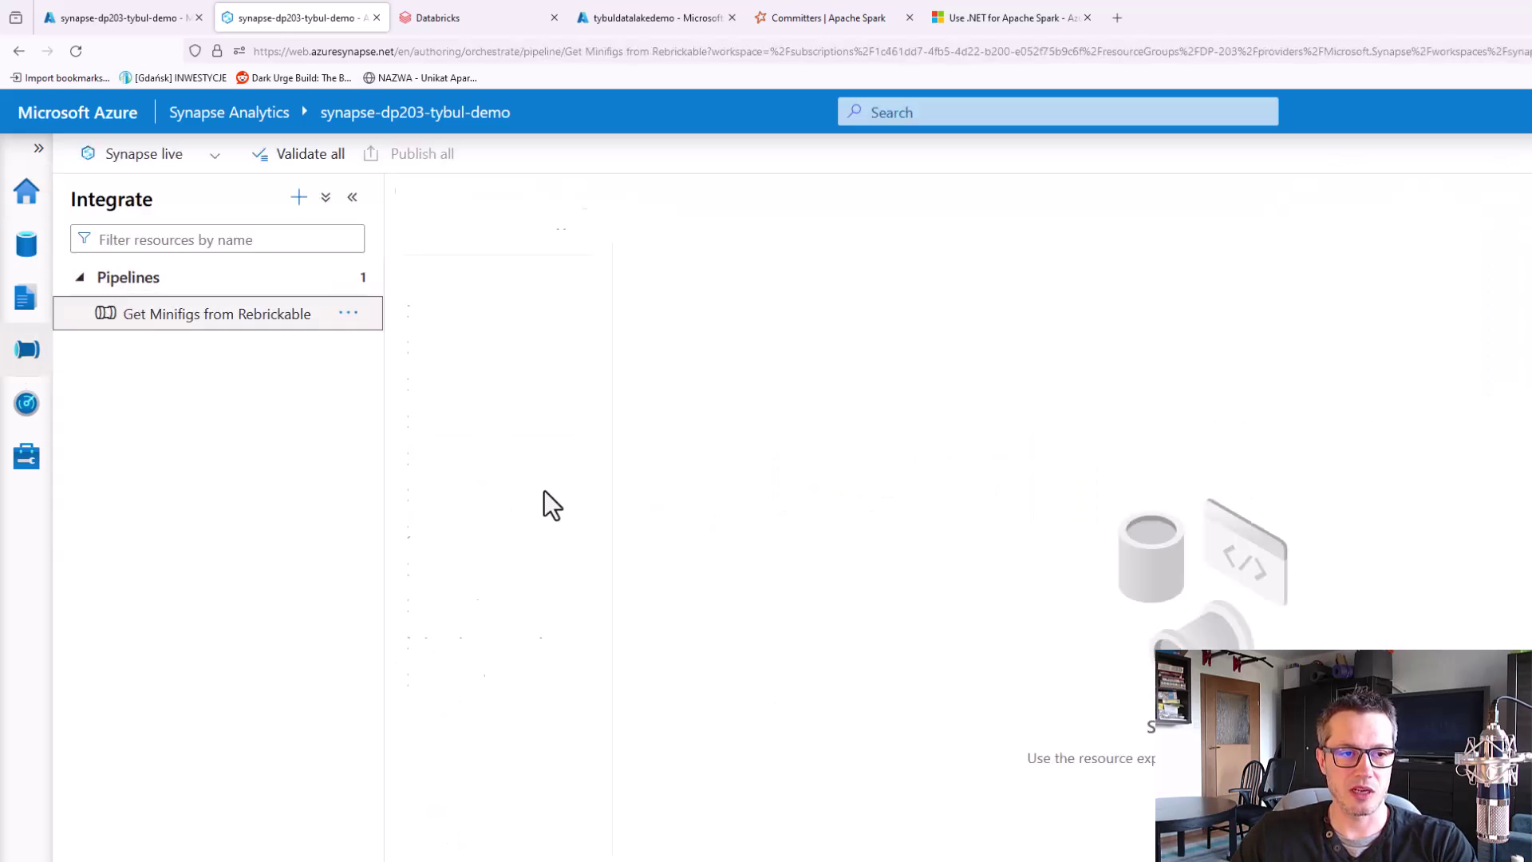
pyautogui.moveTo(1027, 226); pyautogui.dragTo(1527, 395)
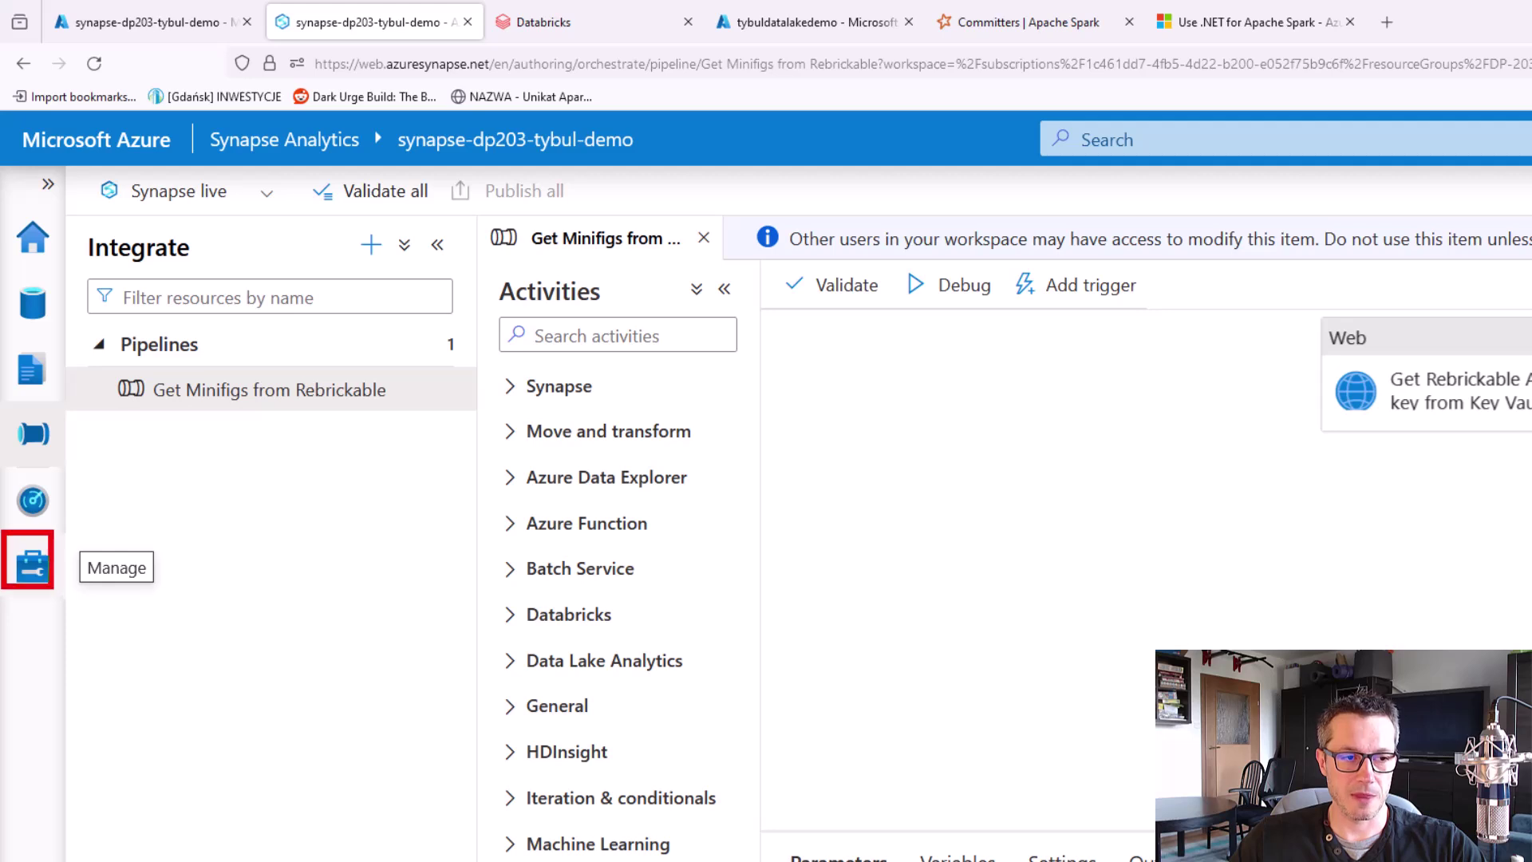
# Start a new Apache Spark pool from the workspace management area and name it DemoPool.
pyautogui.click(32, 568)
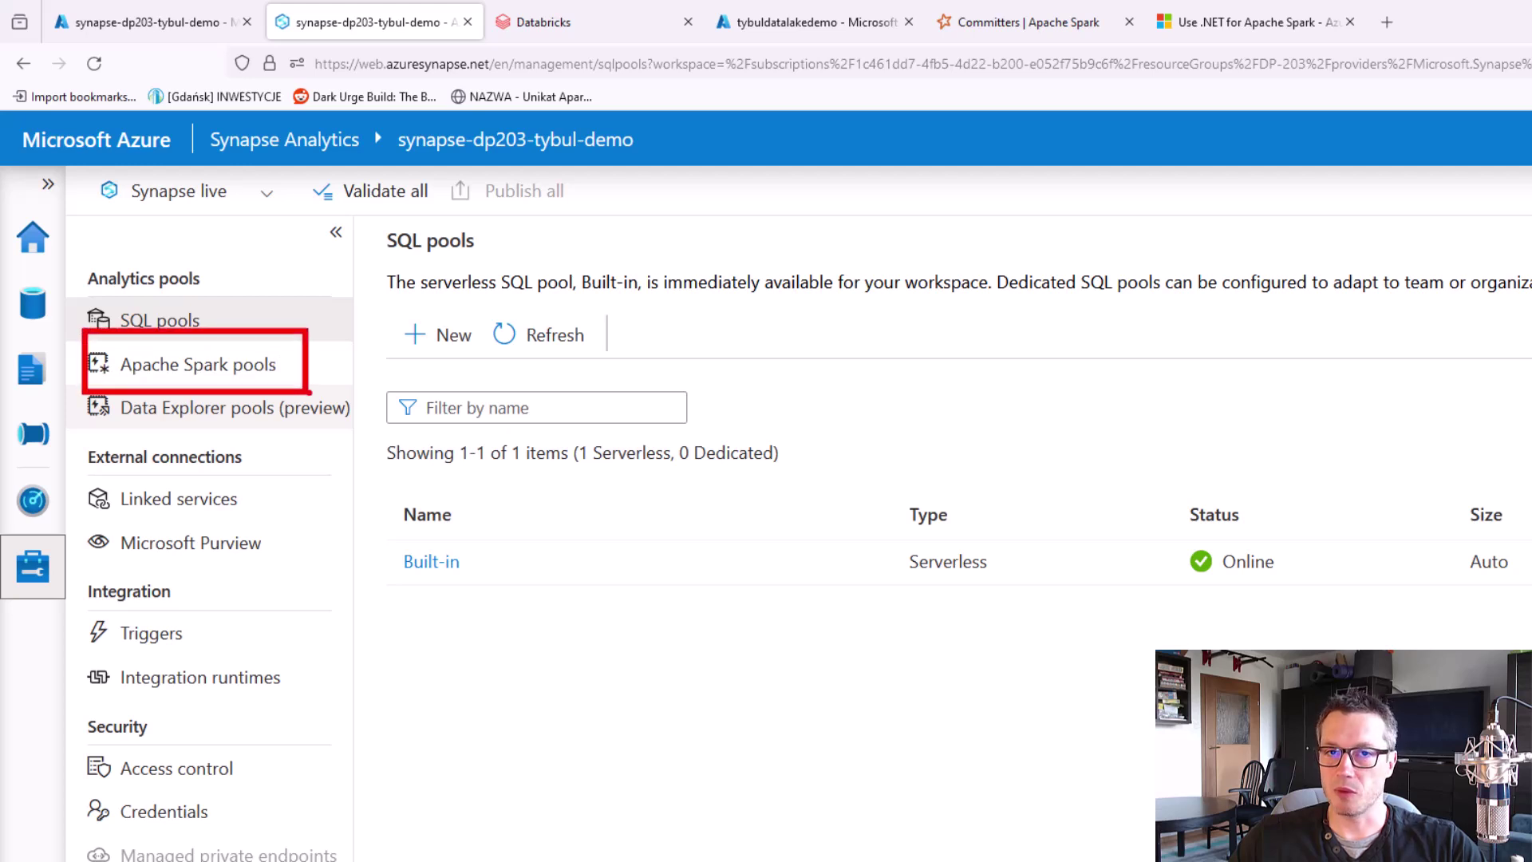
pyautogui.click(232, 367)
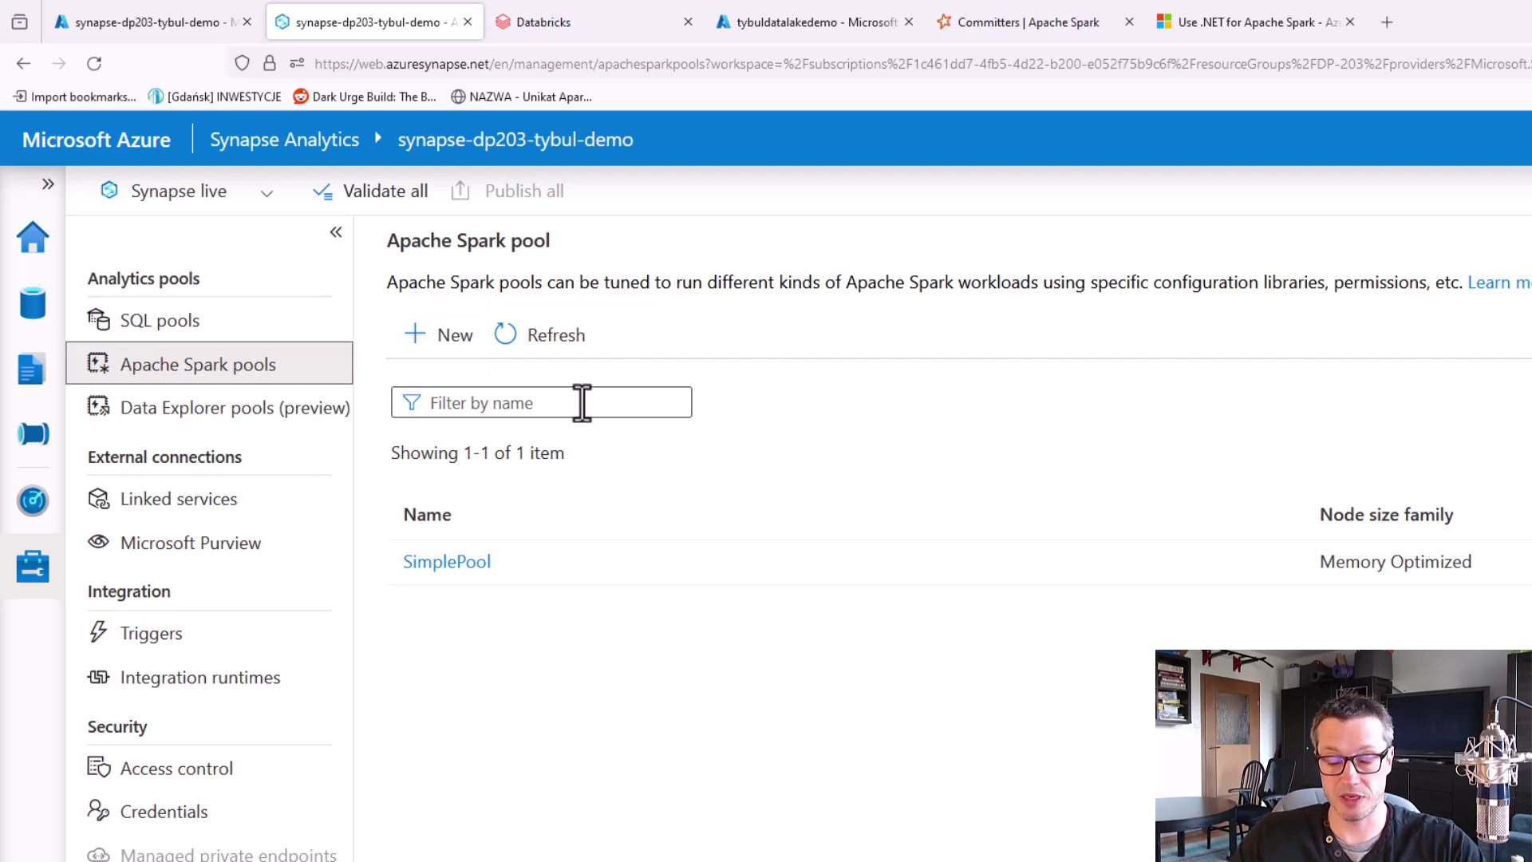
pyautogui.click(429, 339)
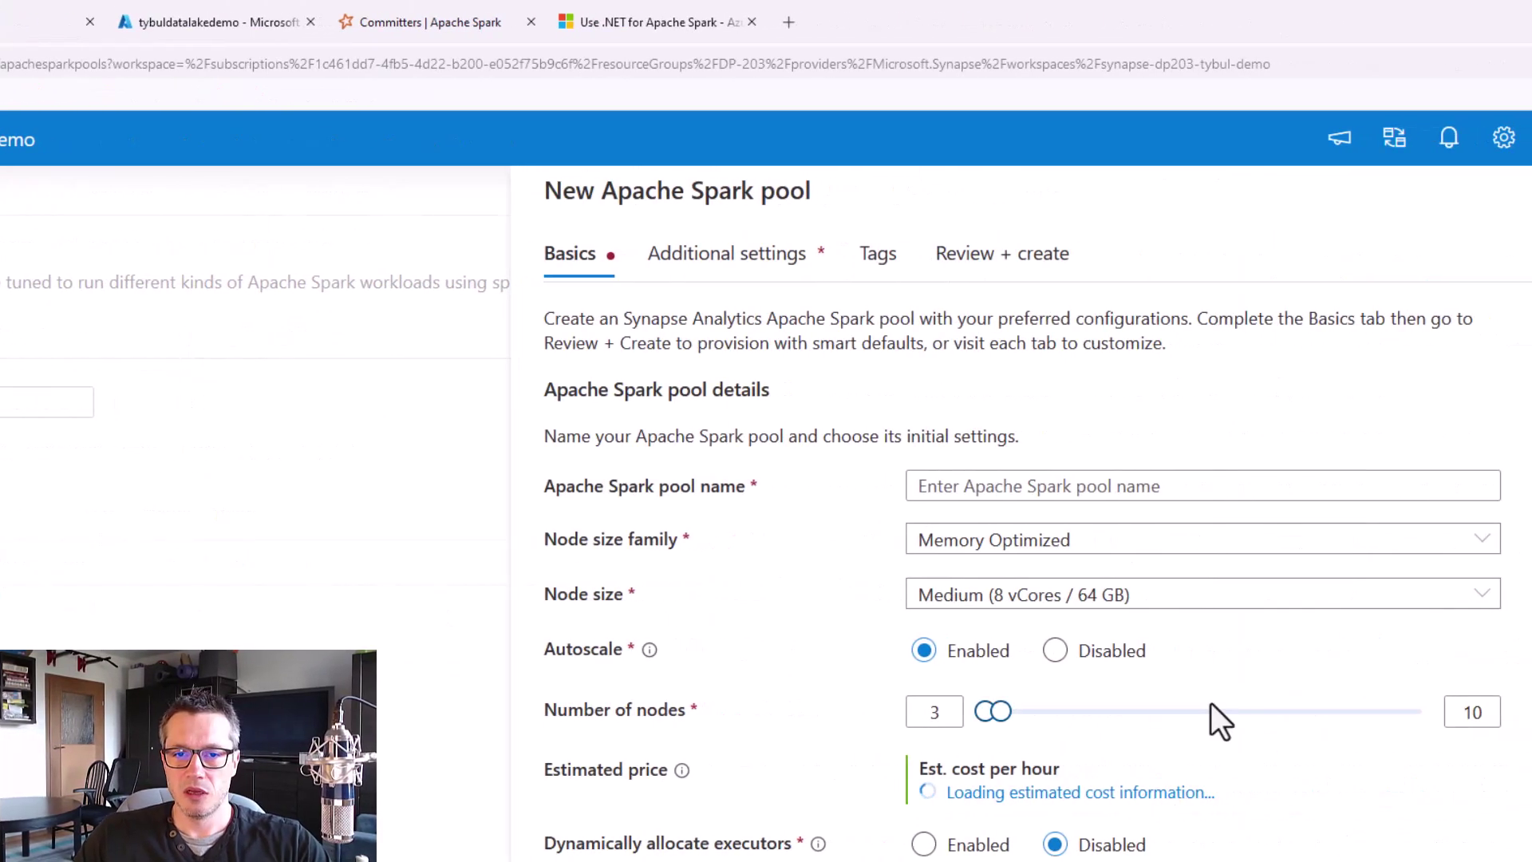
pyautogui.click(1166, 486)
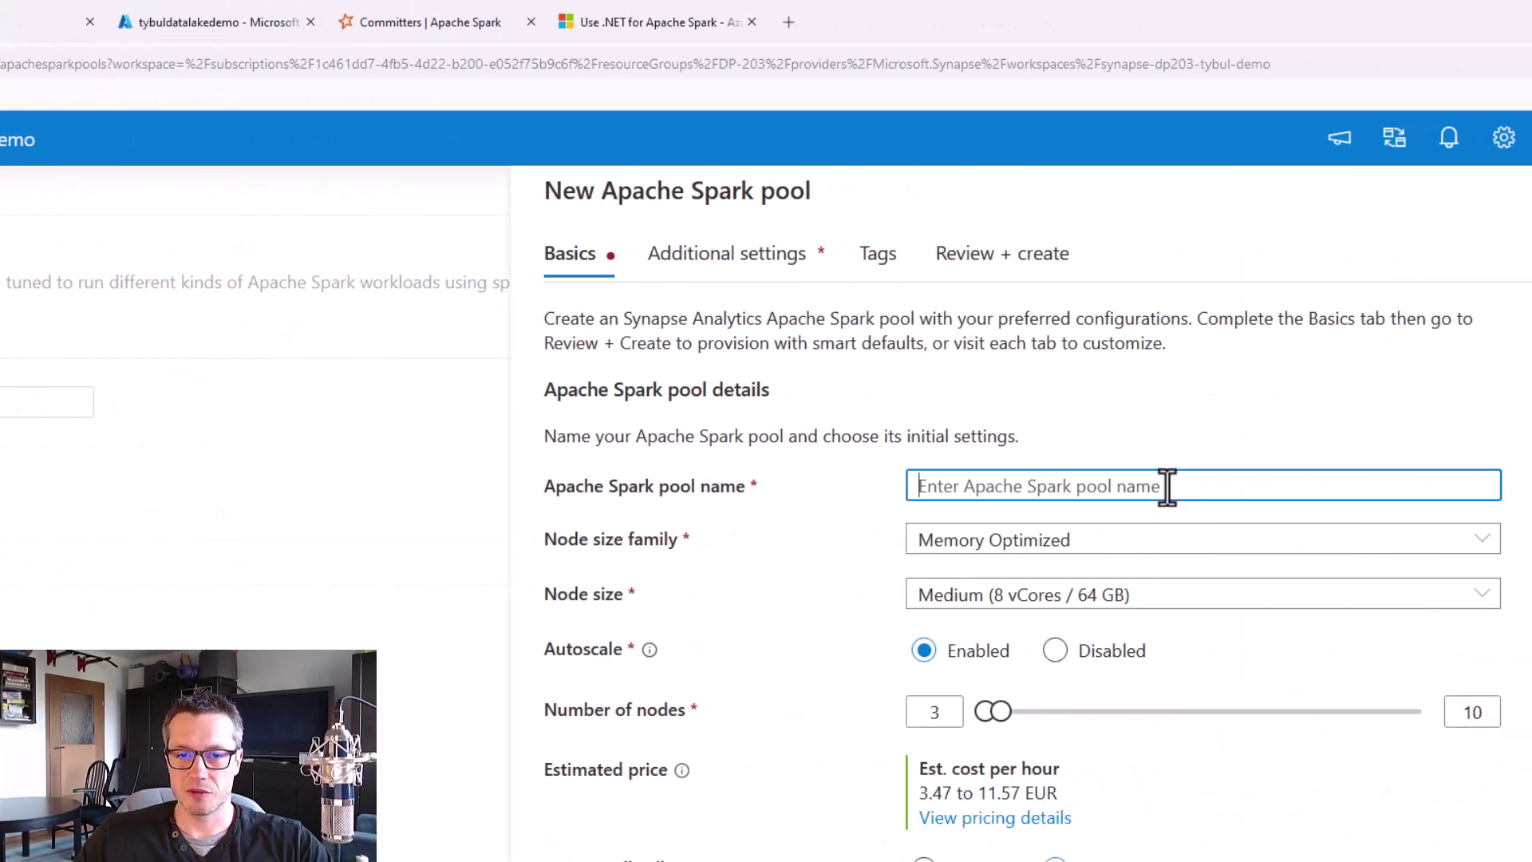
pyautogui.write('D')
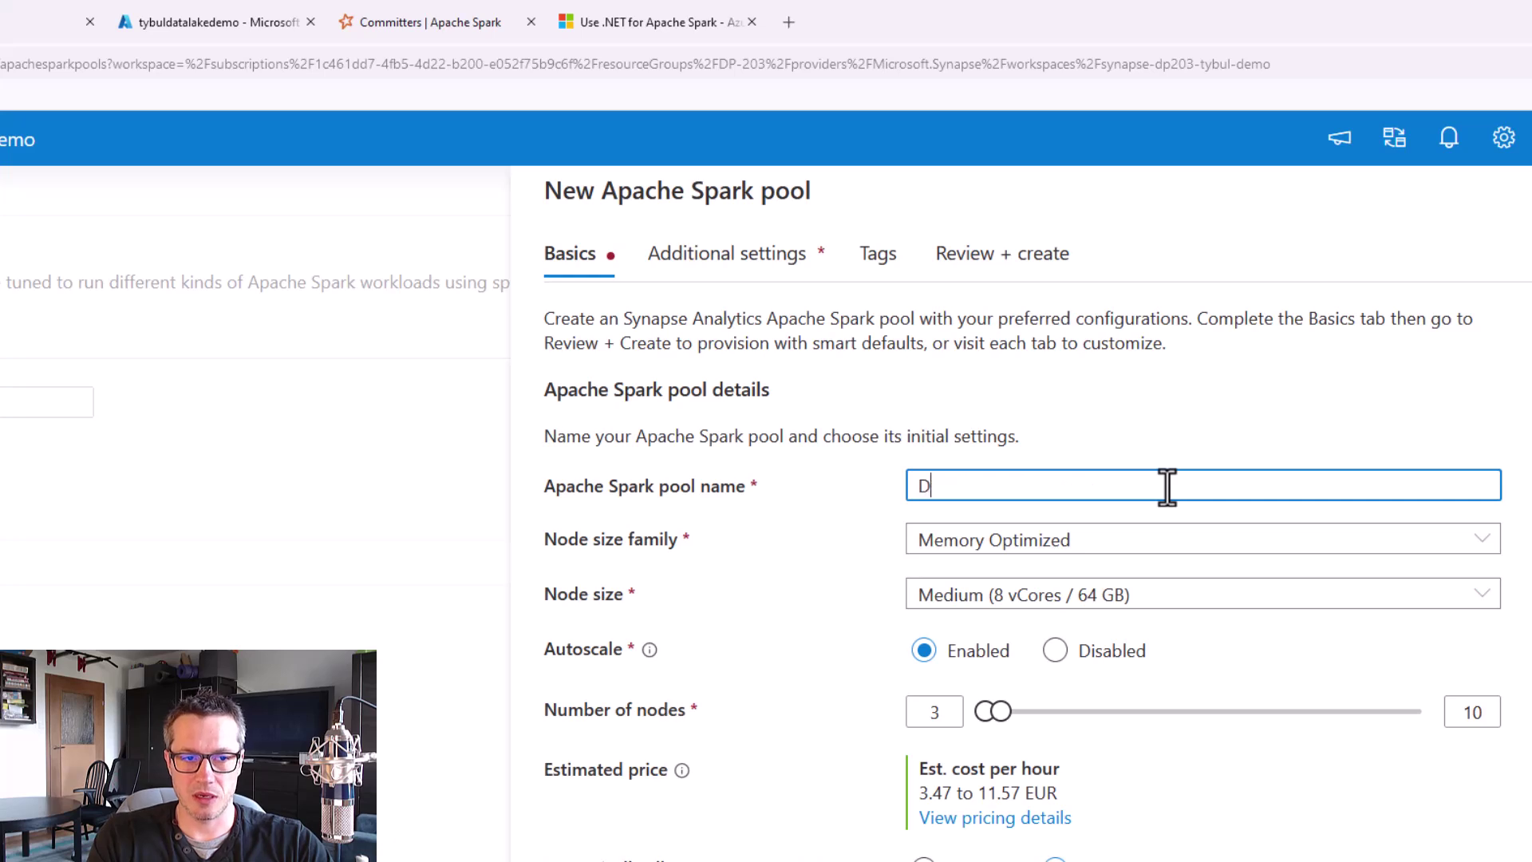
pyautogui.write('emoPool')
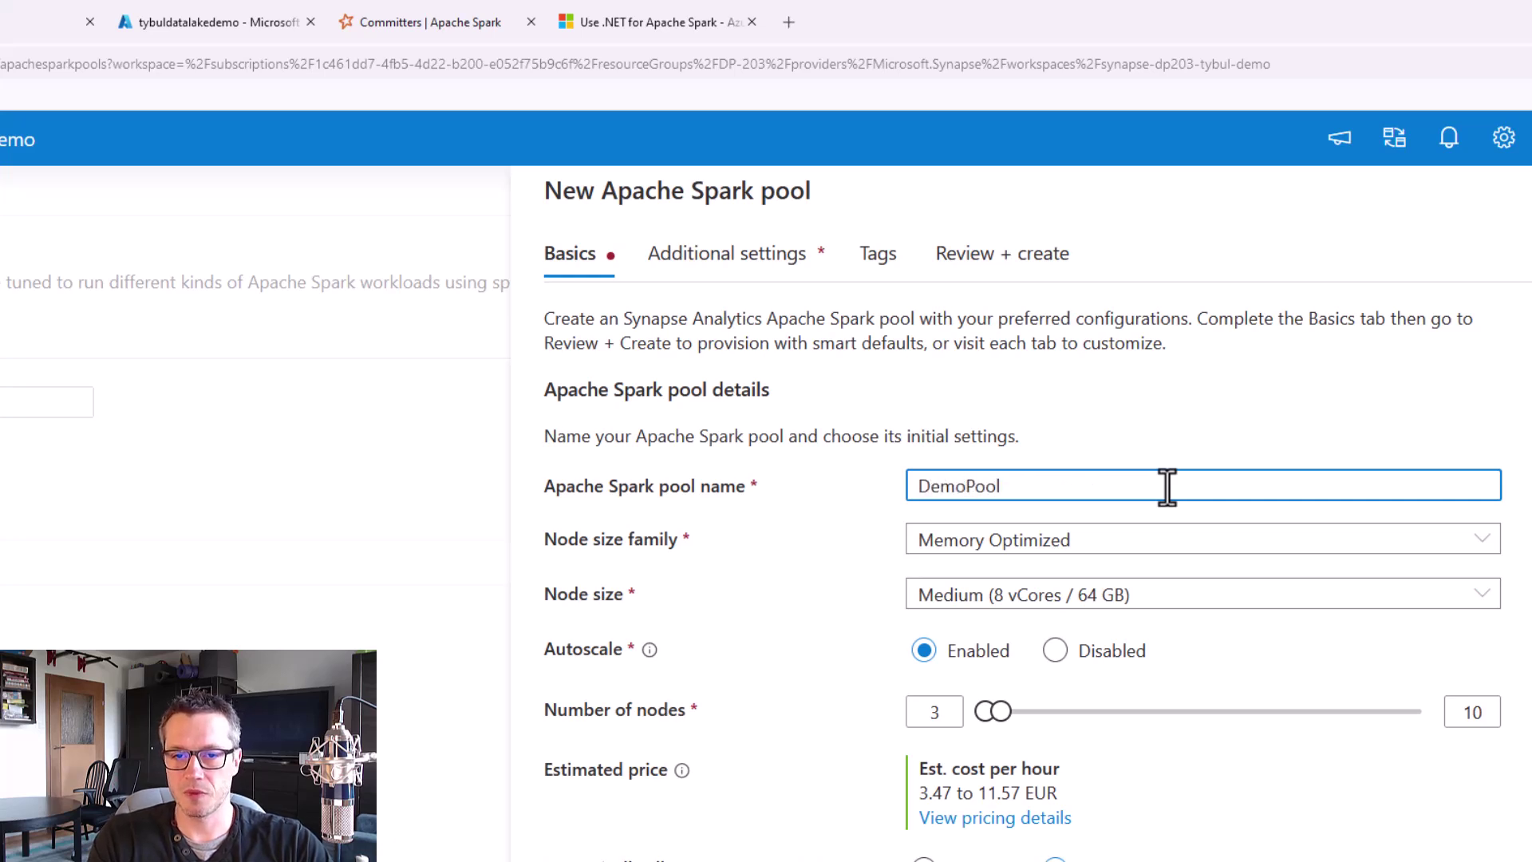
# Set the pool's node size to Small (4 vCores / 32 GB) and its autoscale maximum to 30 nodes.
pyautogui.click(1489, 548)
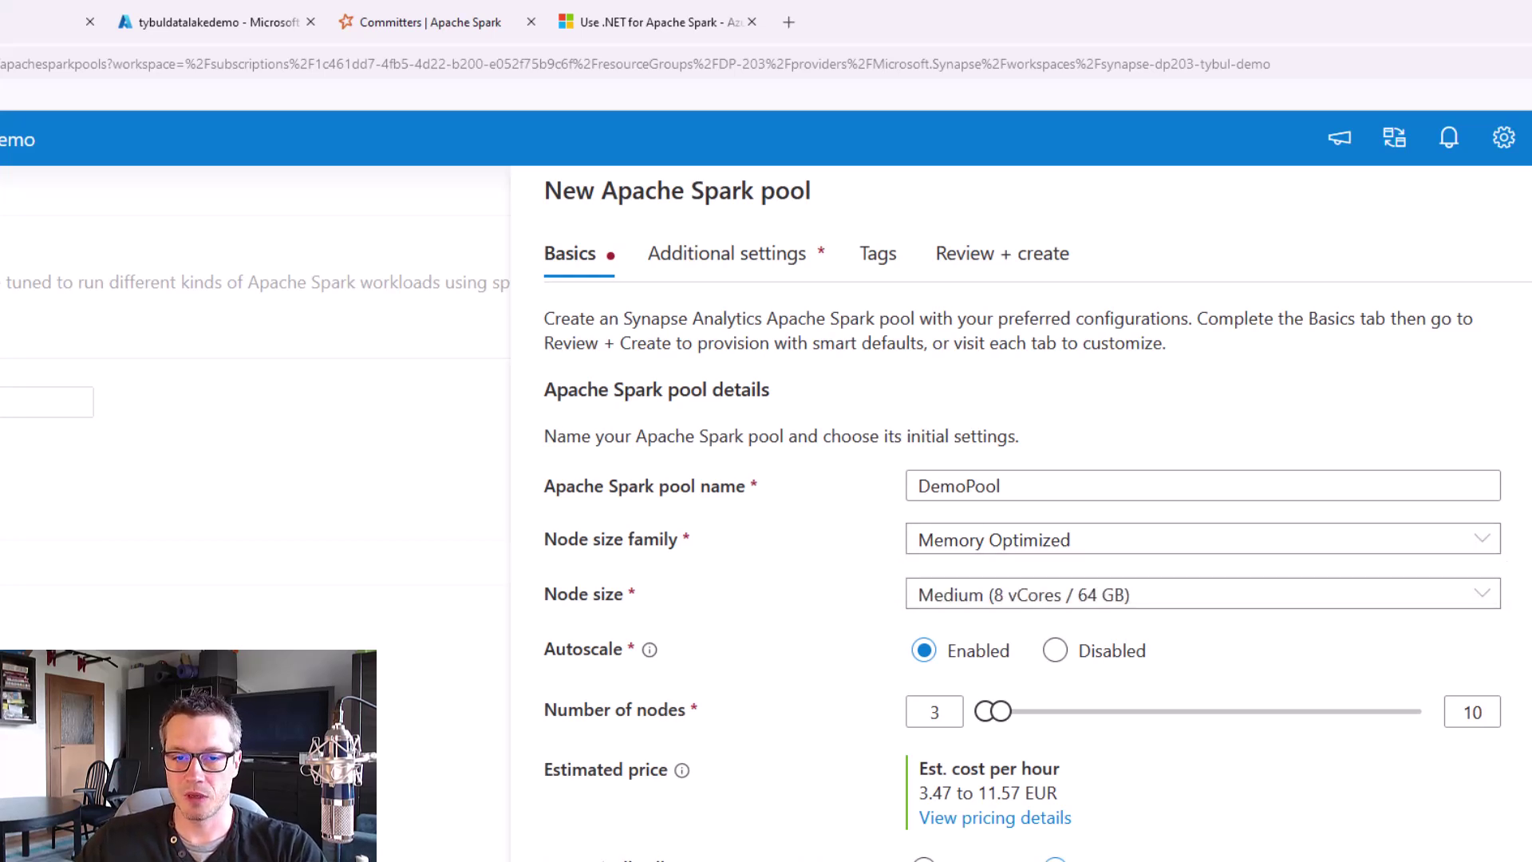
pyautogui.click(1478, 600)
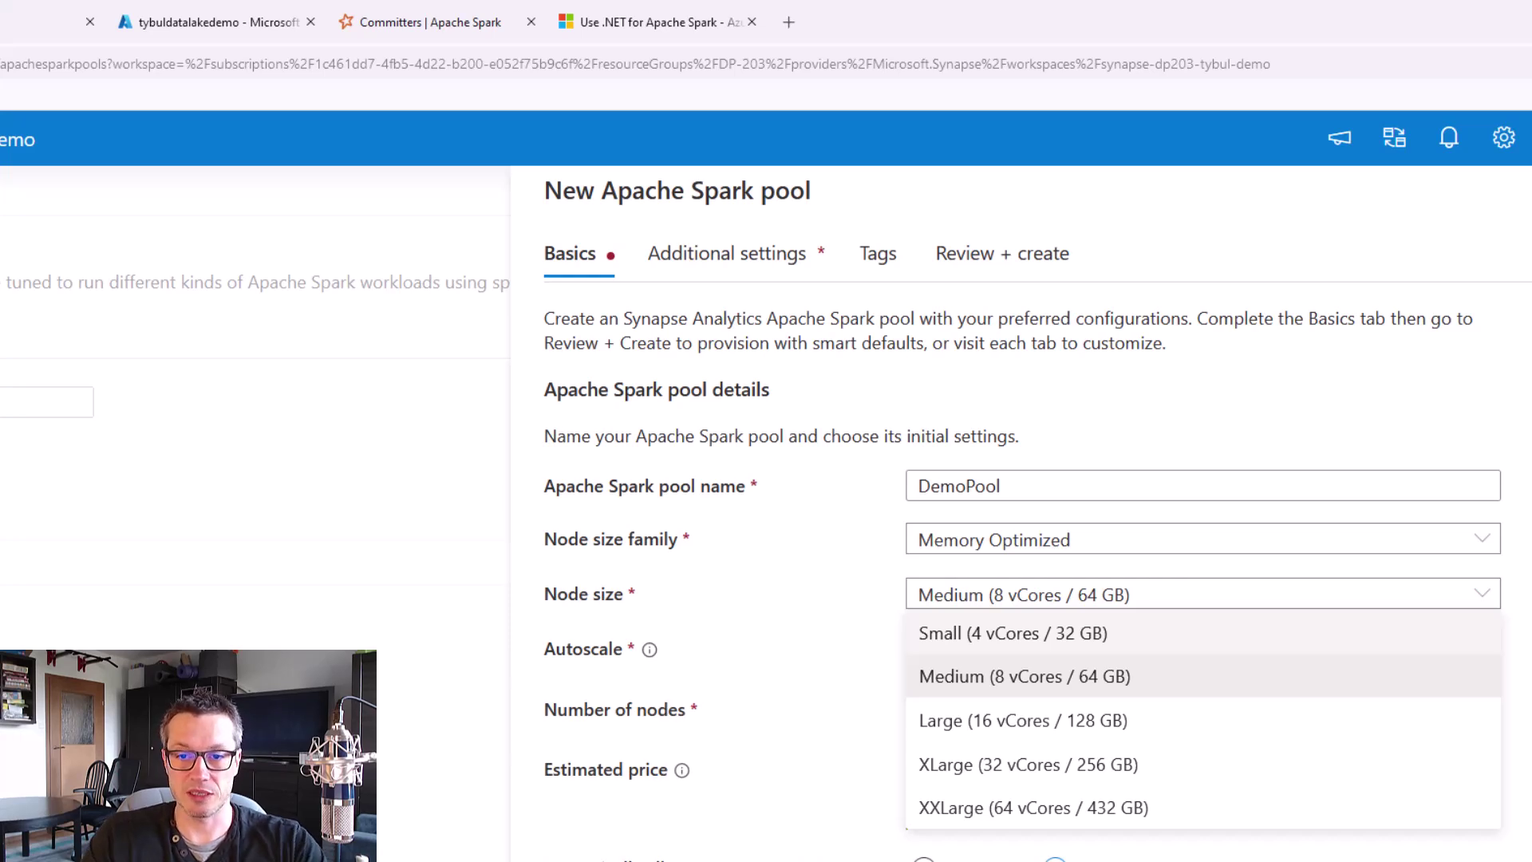
pyautogui.click(1121, 635)
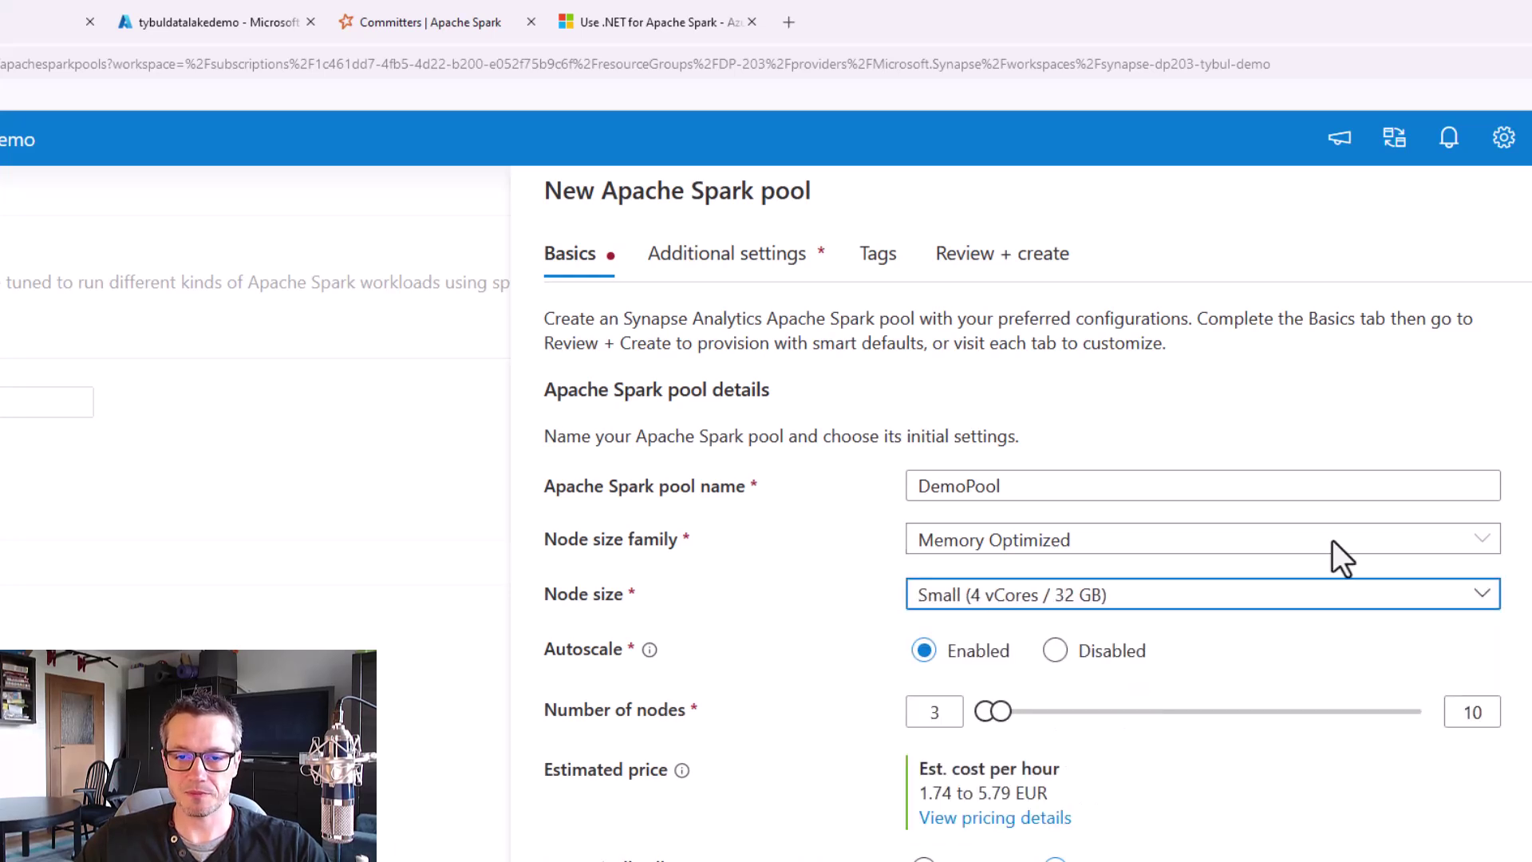
pyautogui.moveTo(649, 648)
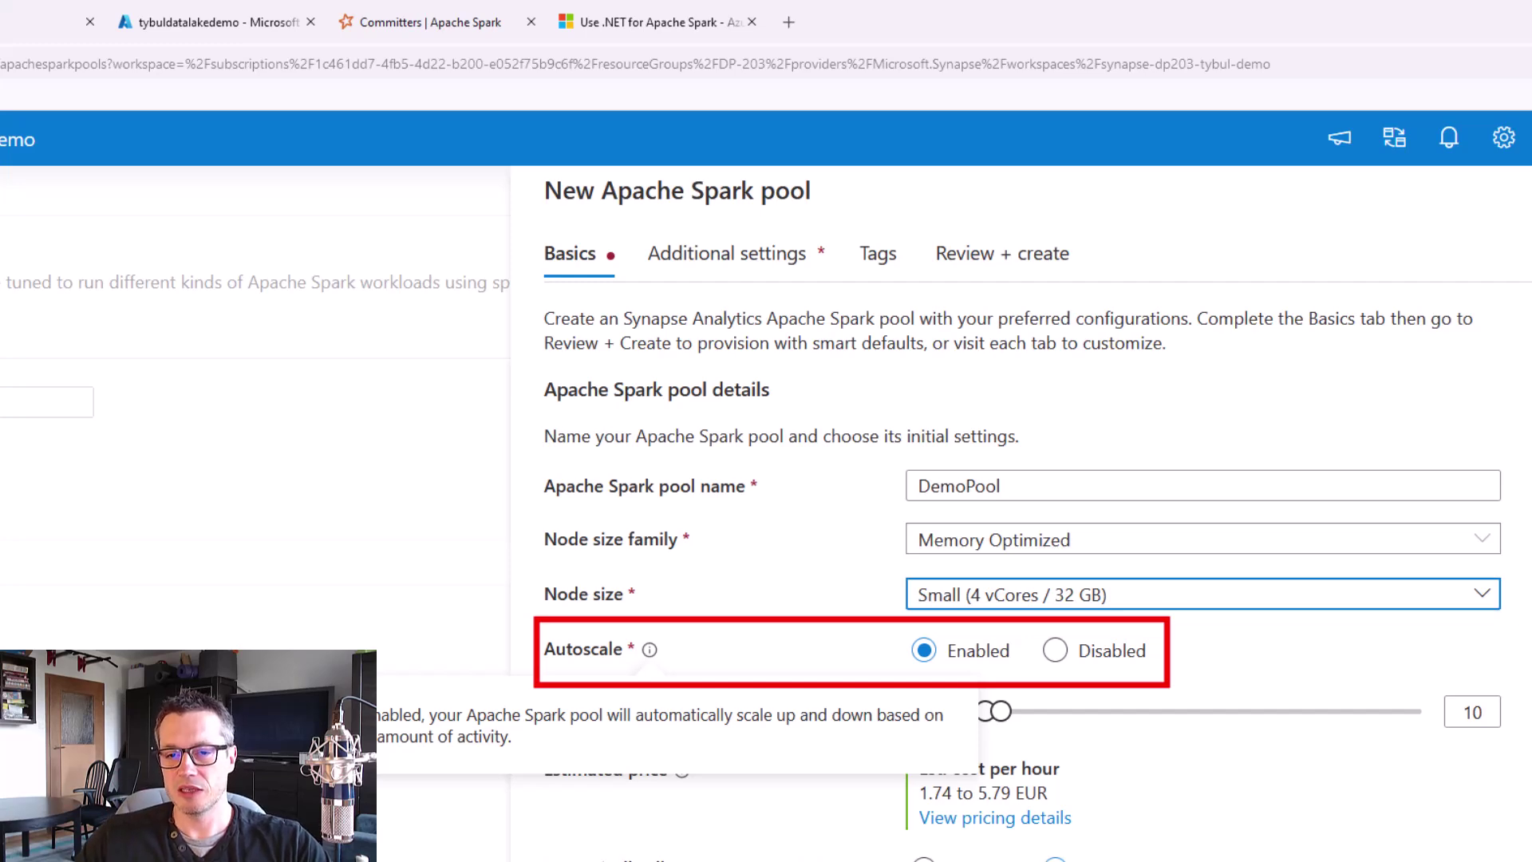
pyautogui.press('Escape')
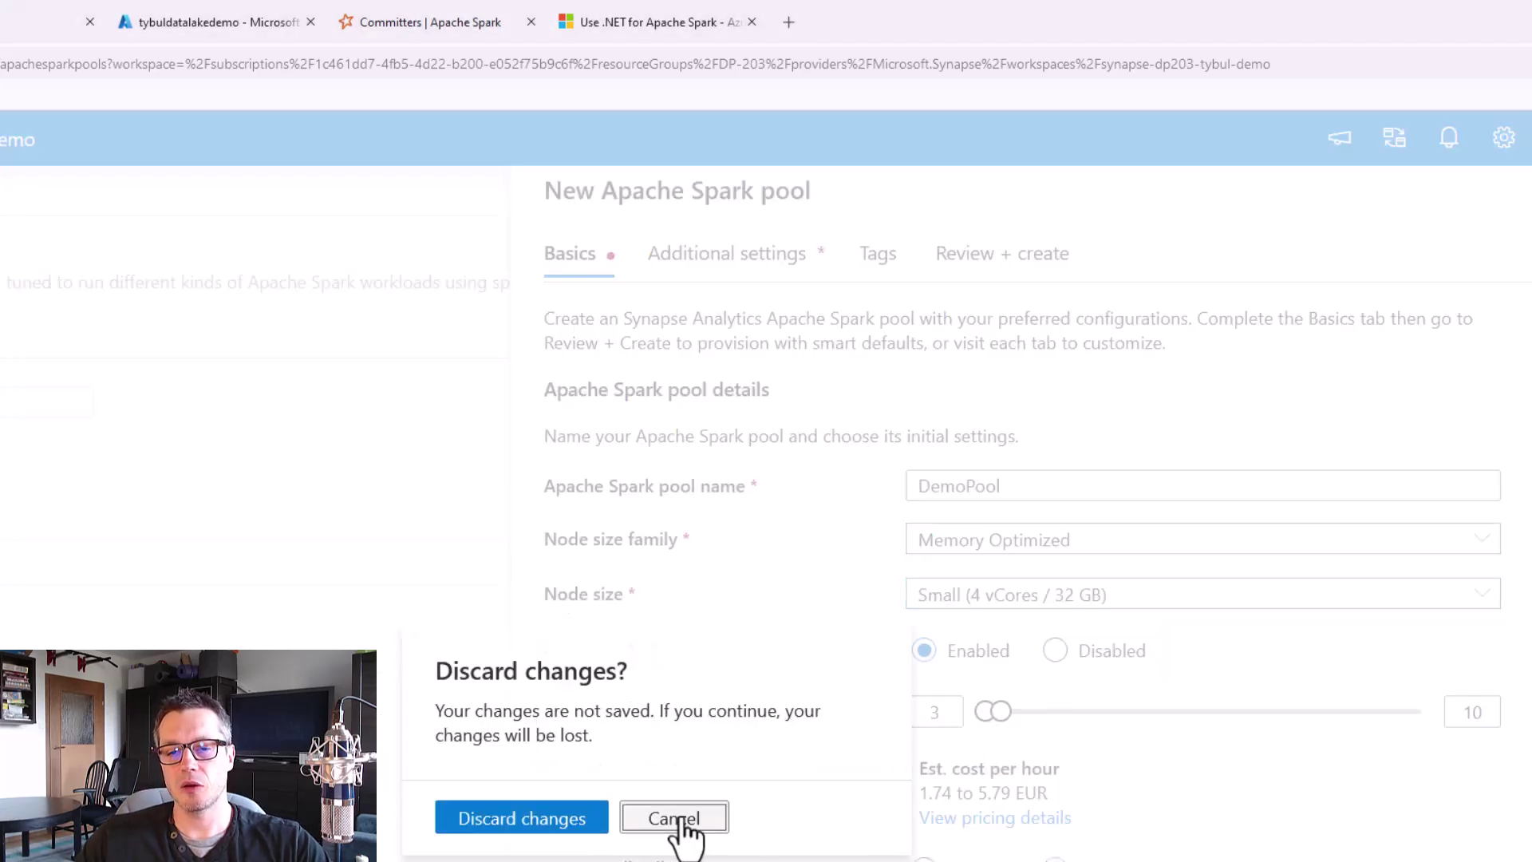
pyautogui.click(678, 821)
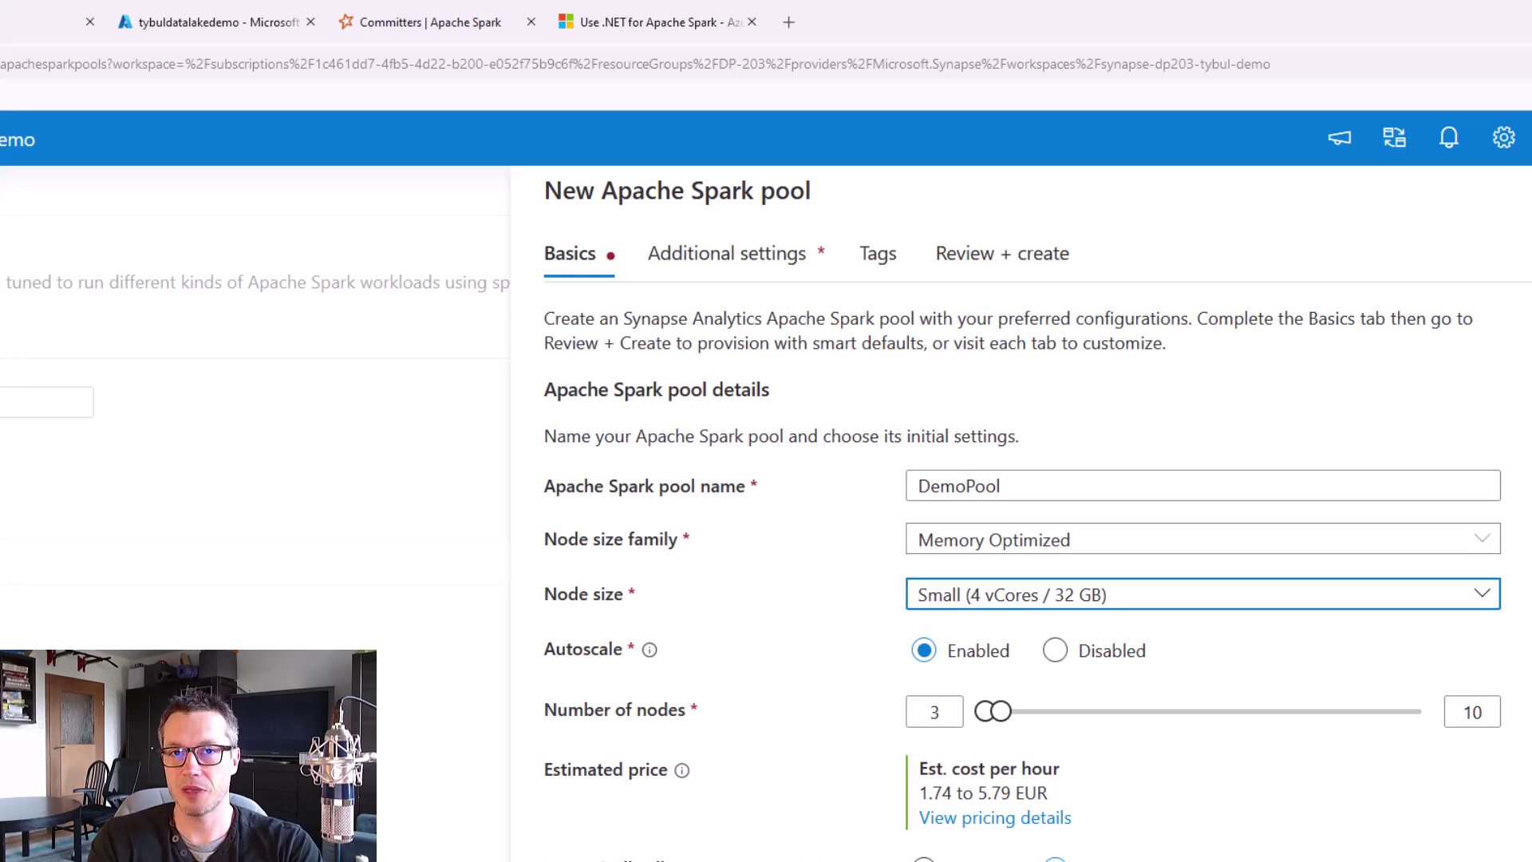
pyautogui.moveTo(1001, 711); pyautogui.dragTo(1045, 712)
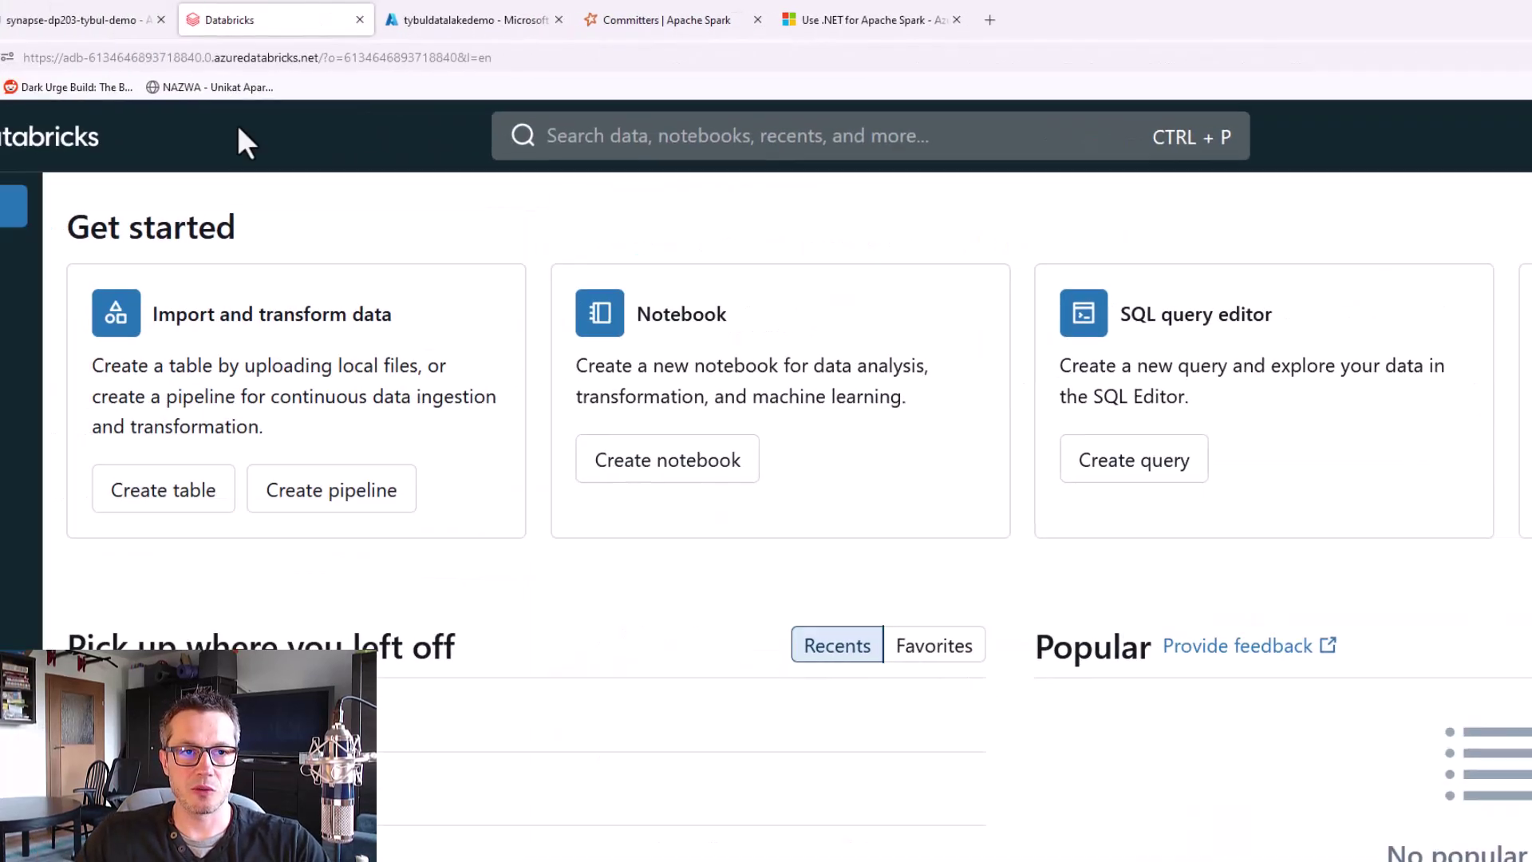
# Switch to Databricks, start a new all-purpose compute and examine the available worker types and worker count settings.
pyautogui.click(128, 411)
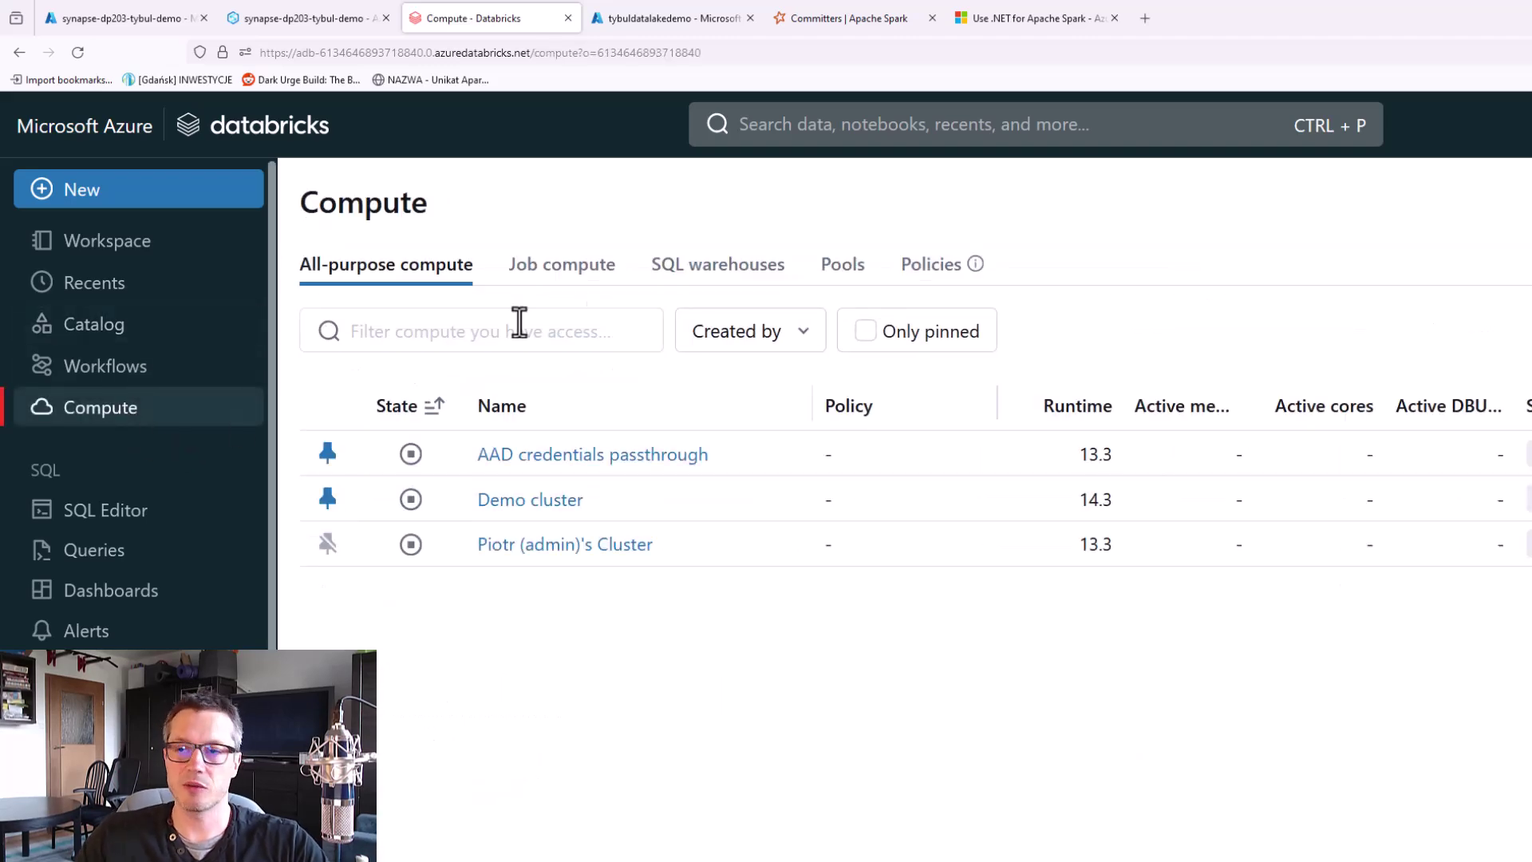
pyautogui.click(1528, 203)
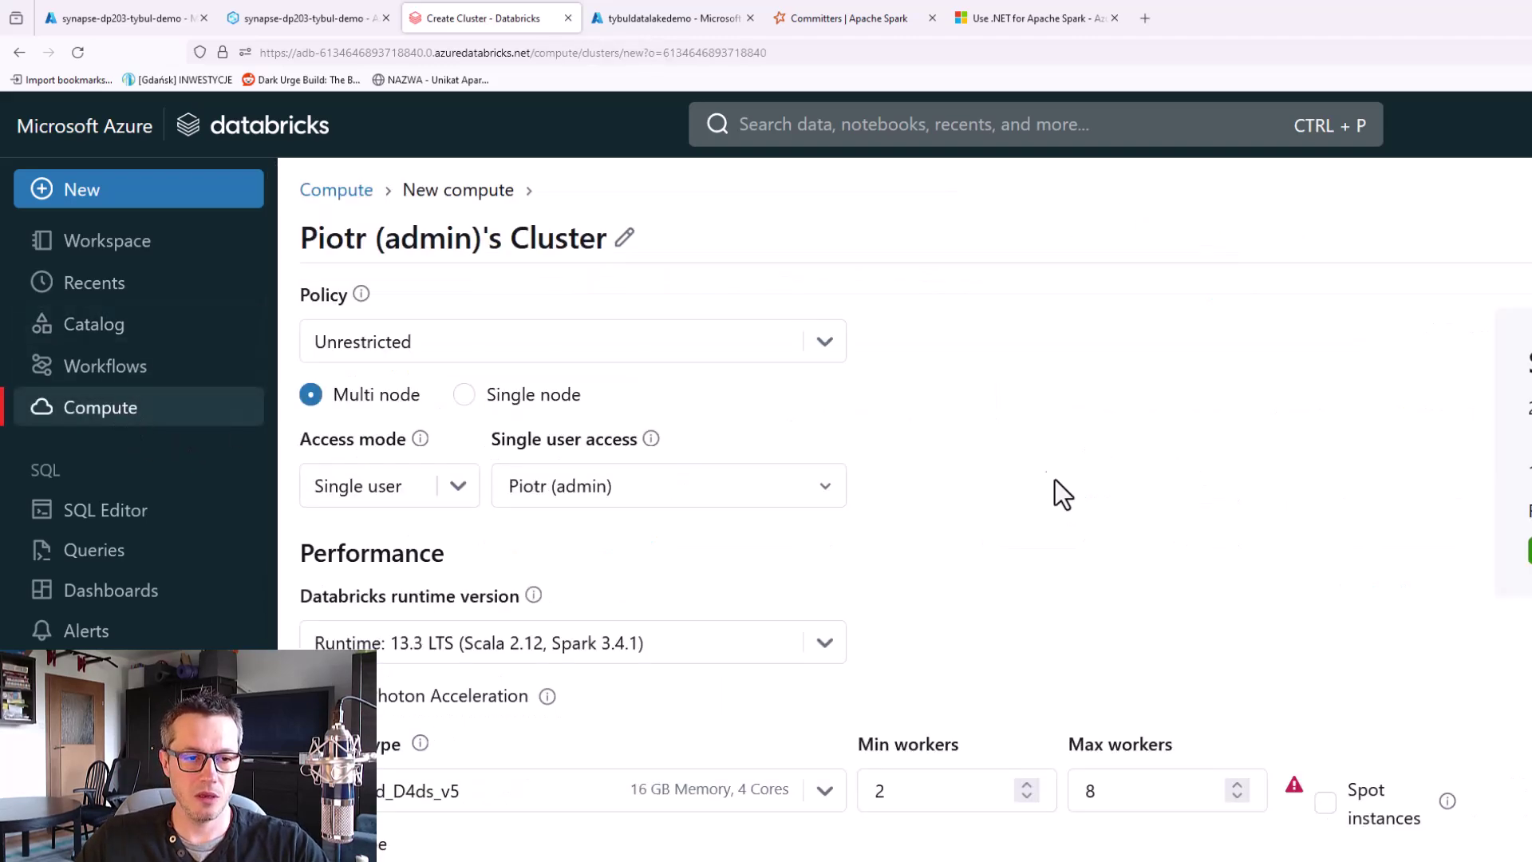
pyautogui.scroll(-2, 1047, 463)
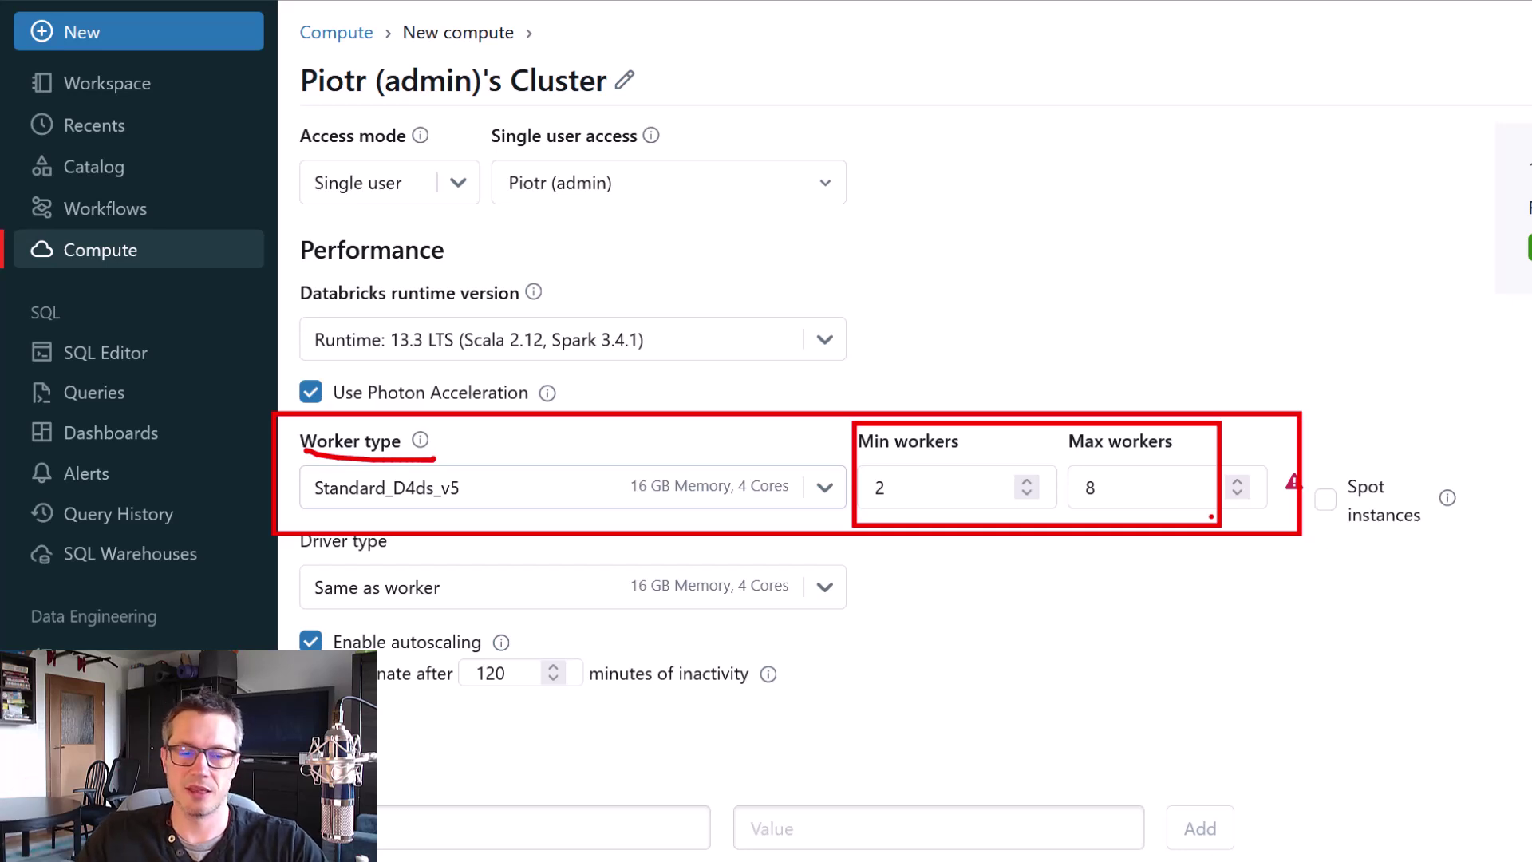
pyautogui.scroll(-2, 806, 472)
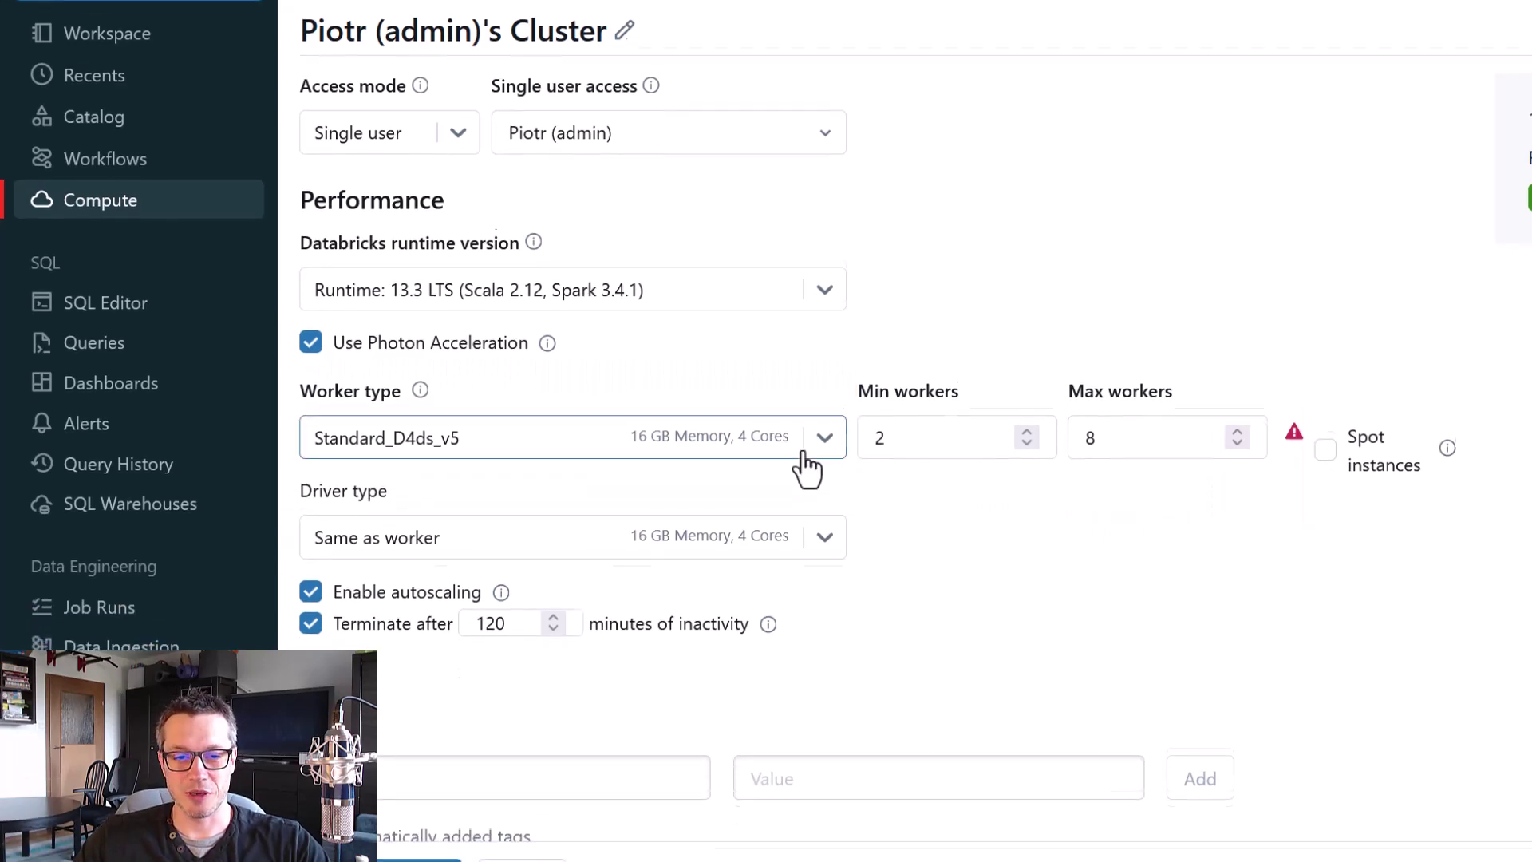
pyautogui.click(824, 387)
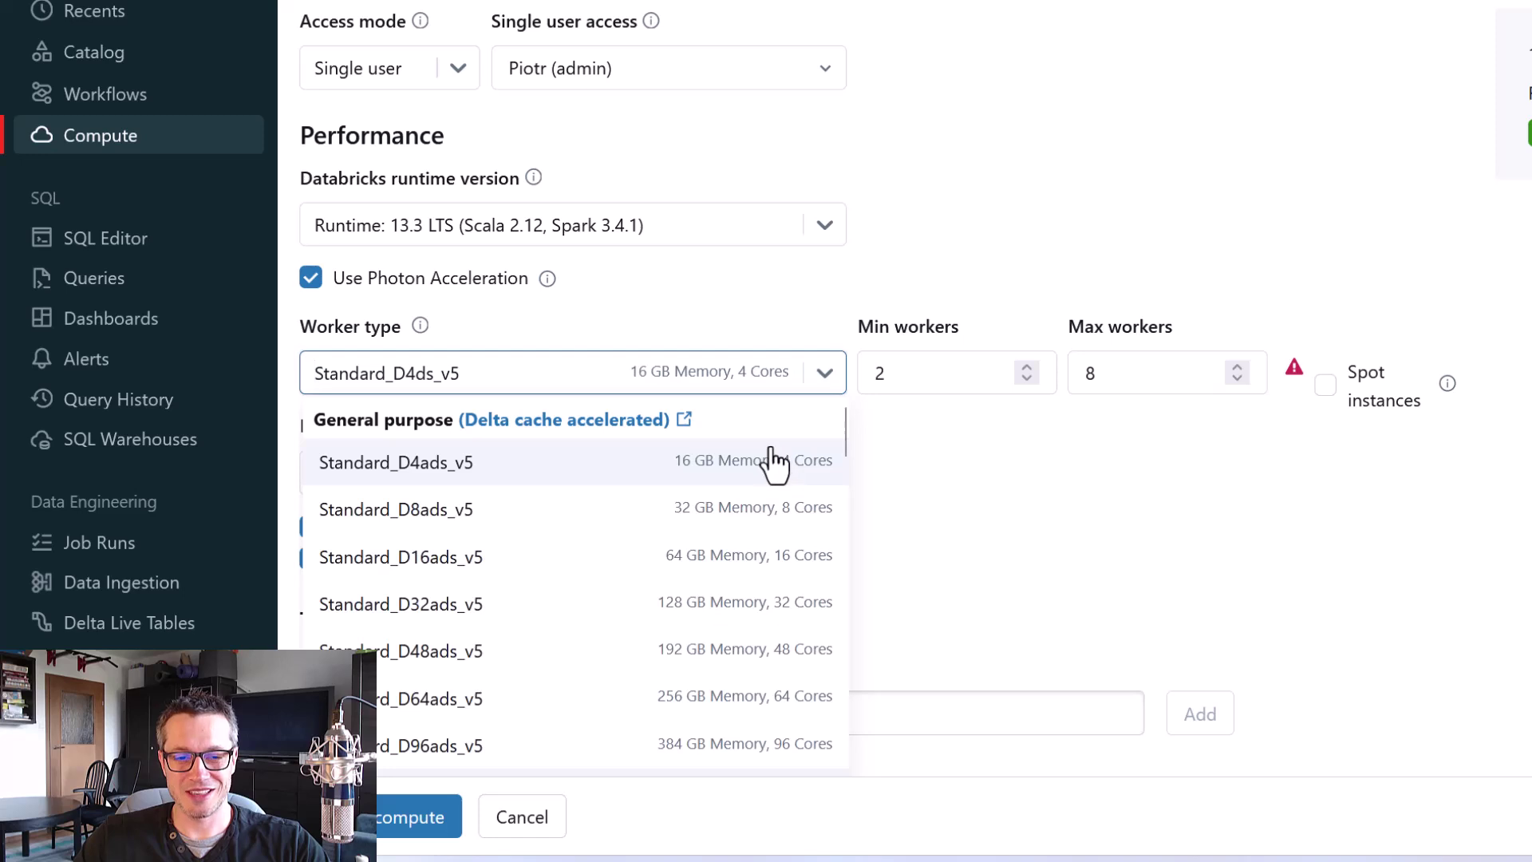
pyautogui.scroll(-4, 782, 466)
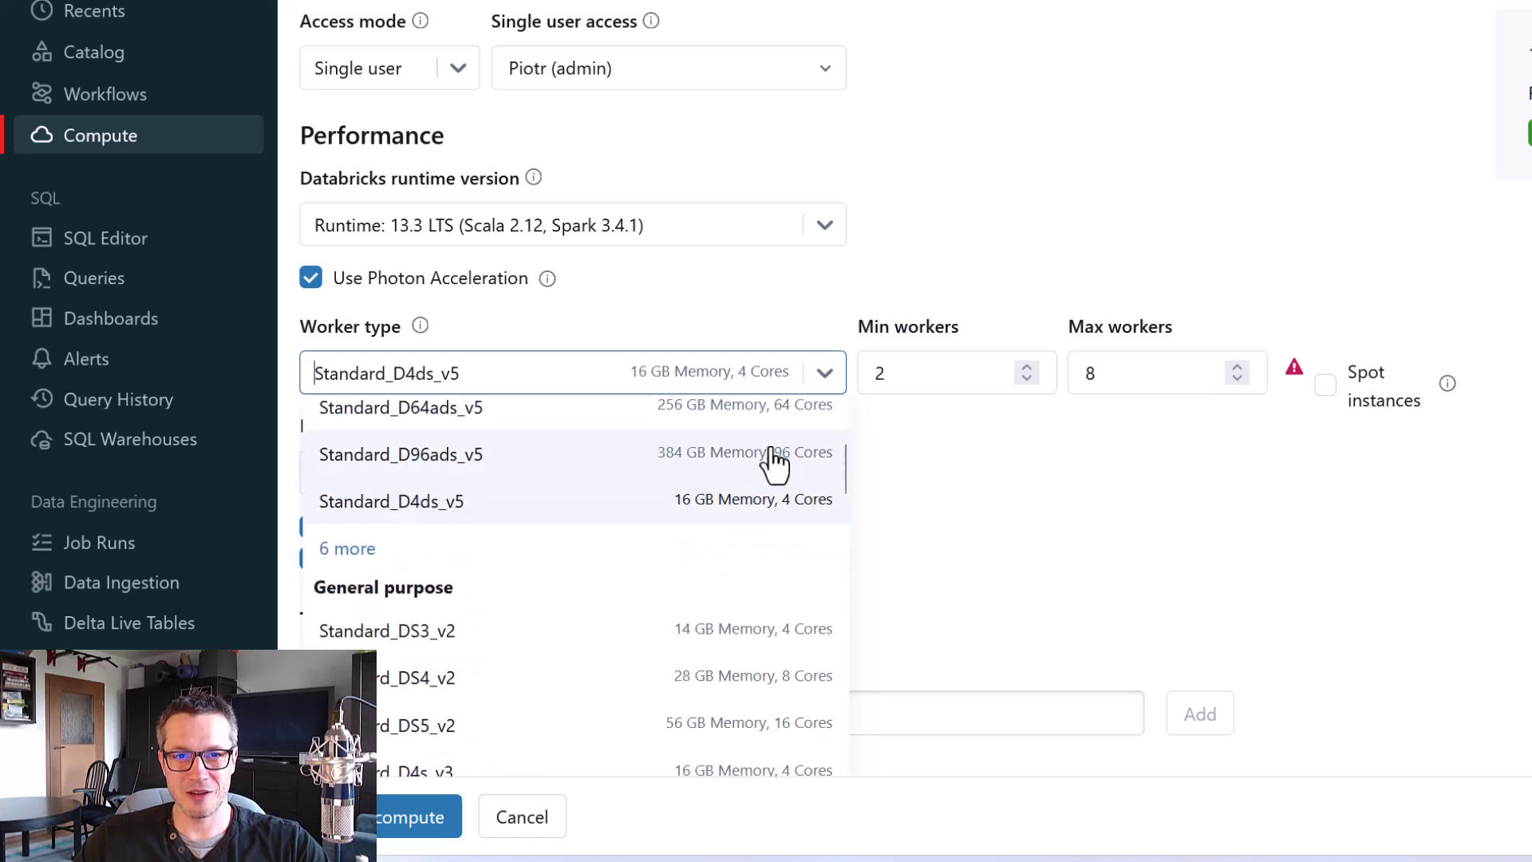
pyautogui.scroll(-4, 771, 461)
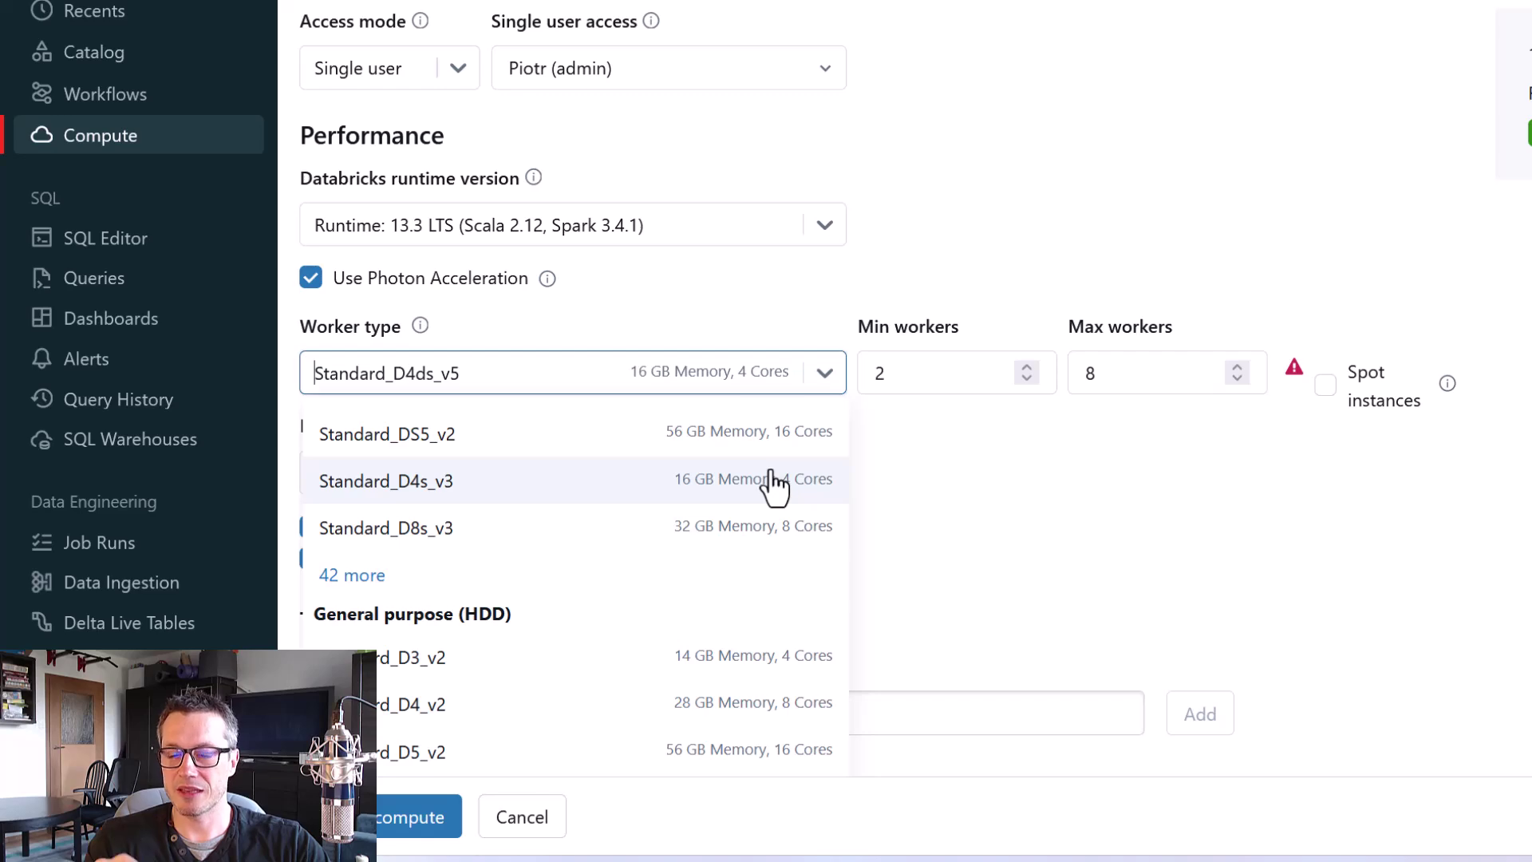
pyautogui.click(892, 354)
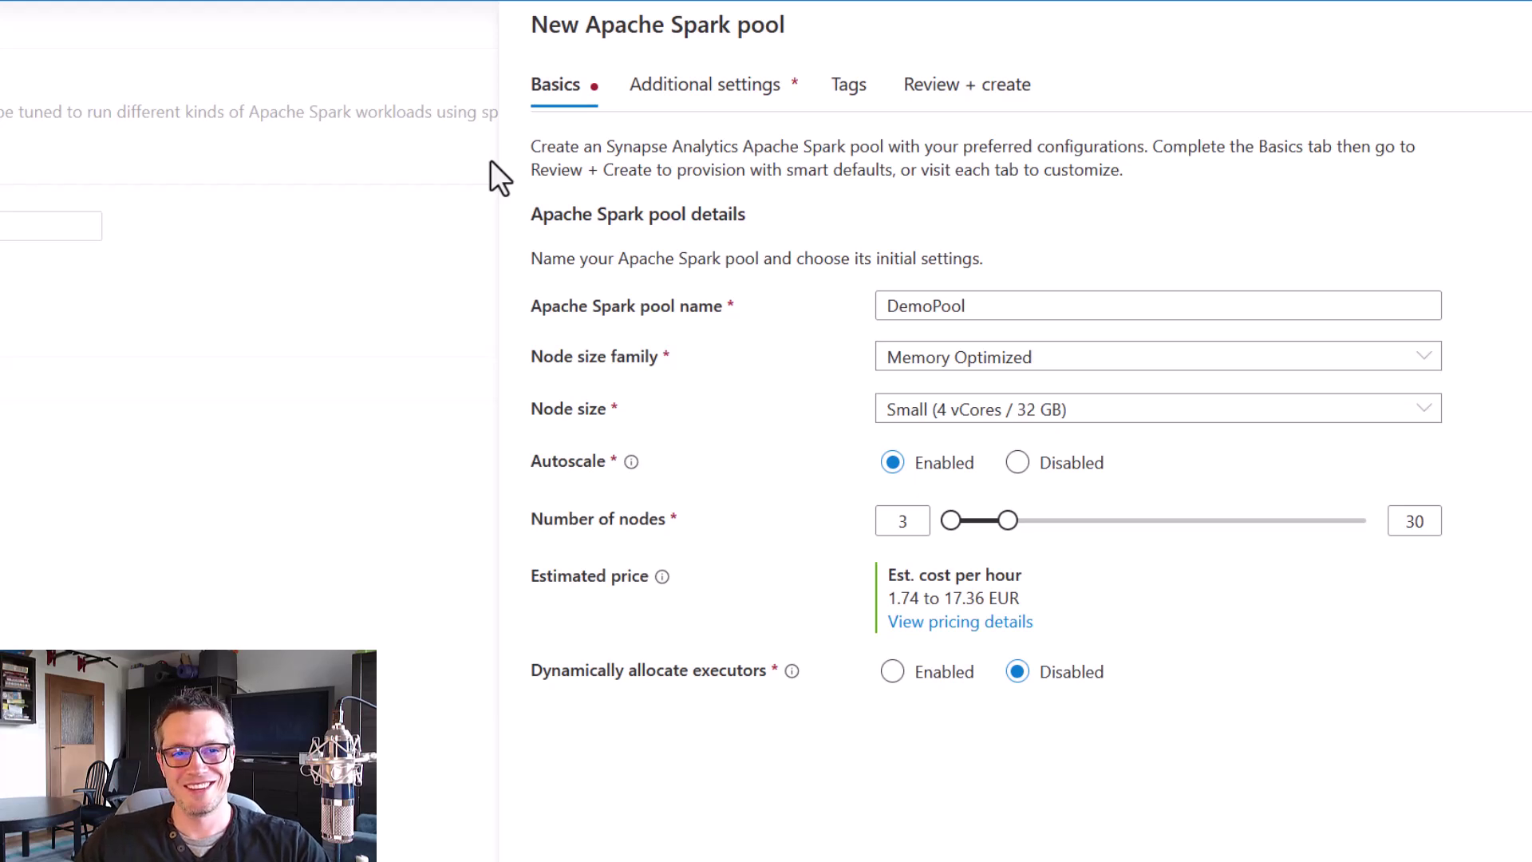
# In the Synapse Spark pool form, disable autoscale and set the number of nodes to 3.
pyautogui.click(1022, 467)
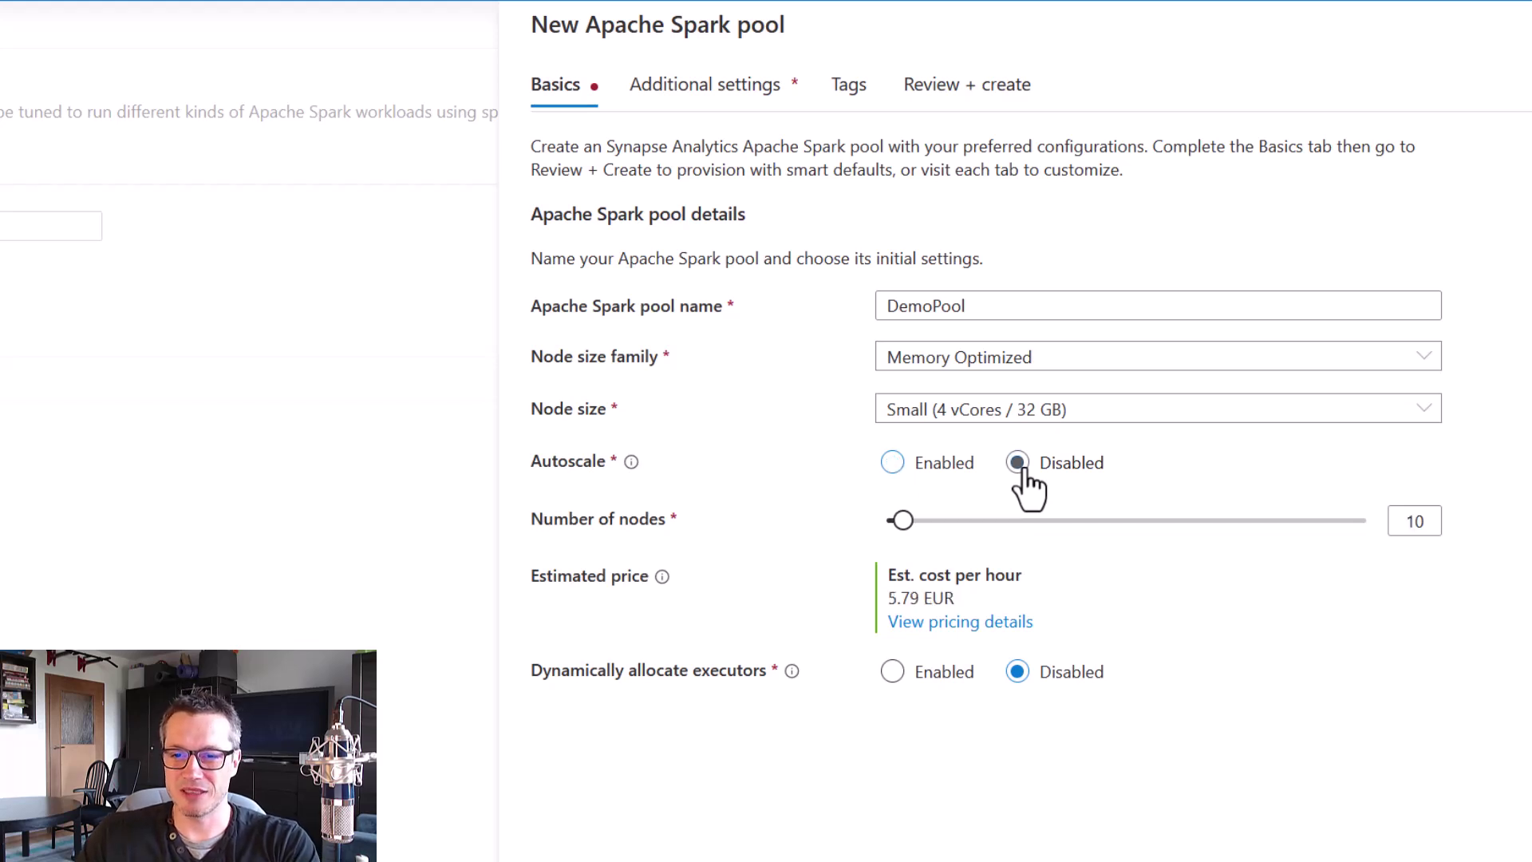
pyautogui.click(901, 522)
pyautogui.moveTo(852, 522); pyautogui.dragTo(848, 523)
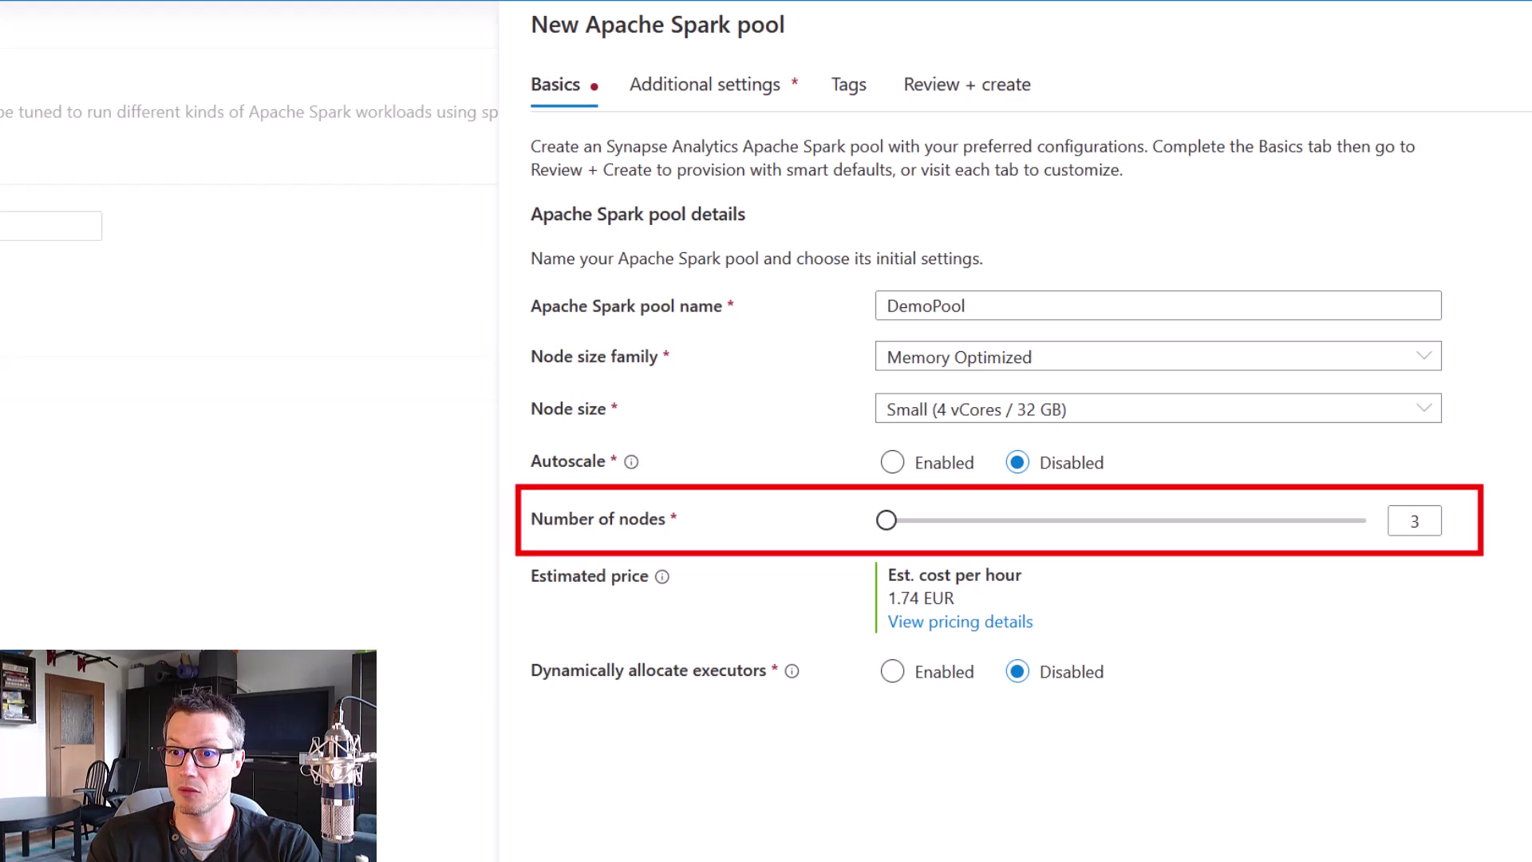
# Try to set the Spark pool's number of nodes to 1.
pyautogui.click(1404, 521)
pyautogui.press('BackSpace')
pyautogui.write('1')
pyautogui.press('Tab')
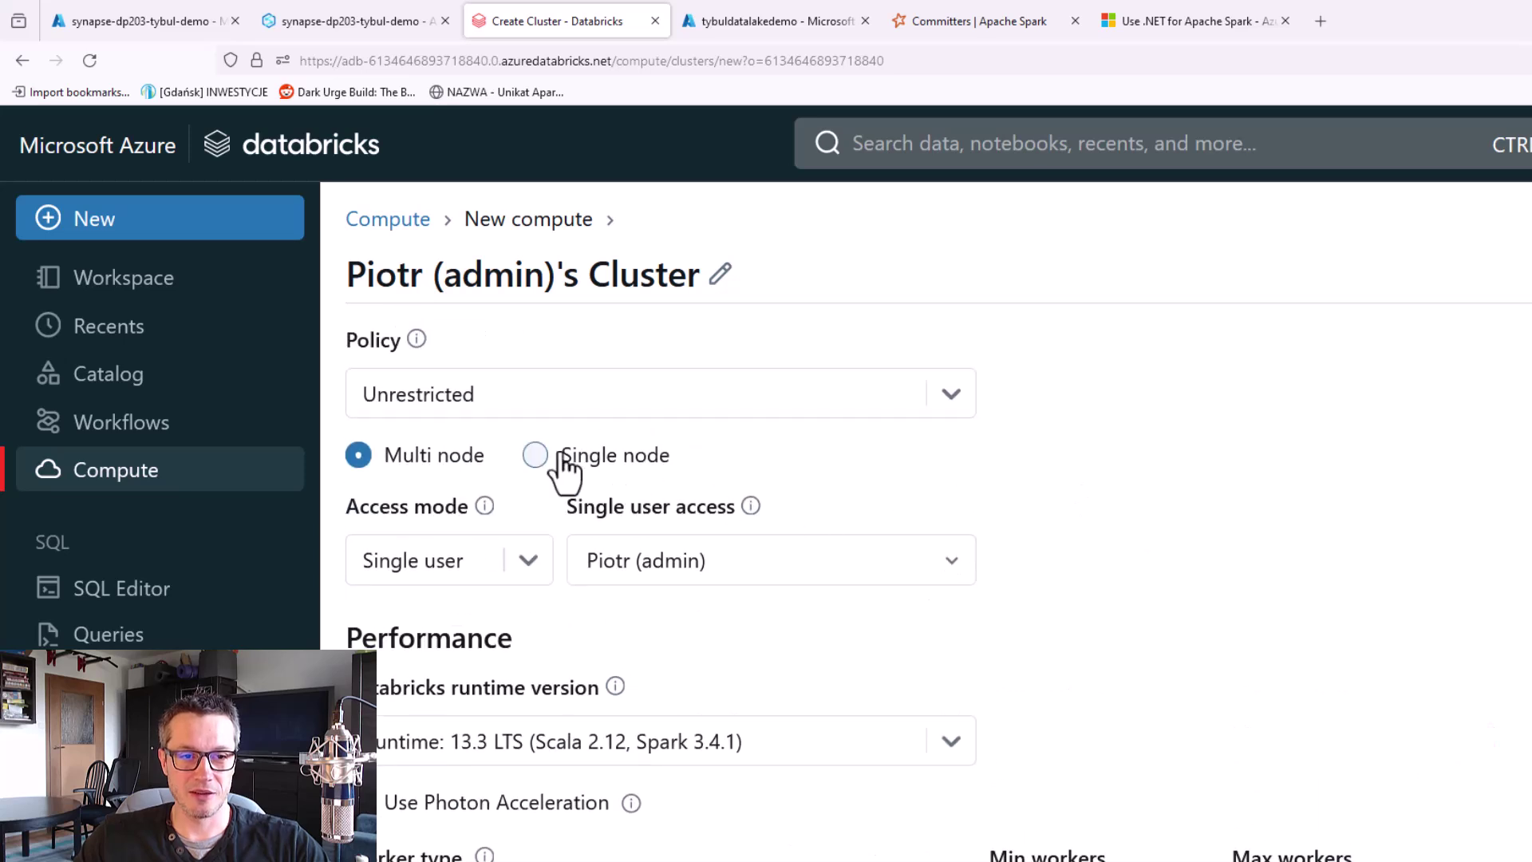
# Set the new Databricks compute to single node.
pyautogui.click(567, 459)
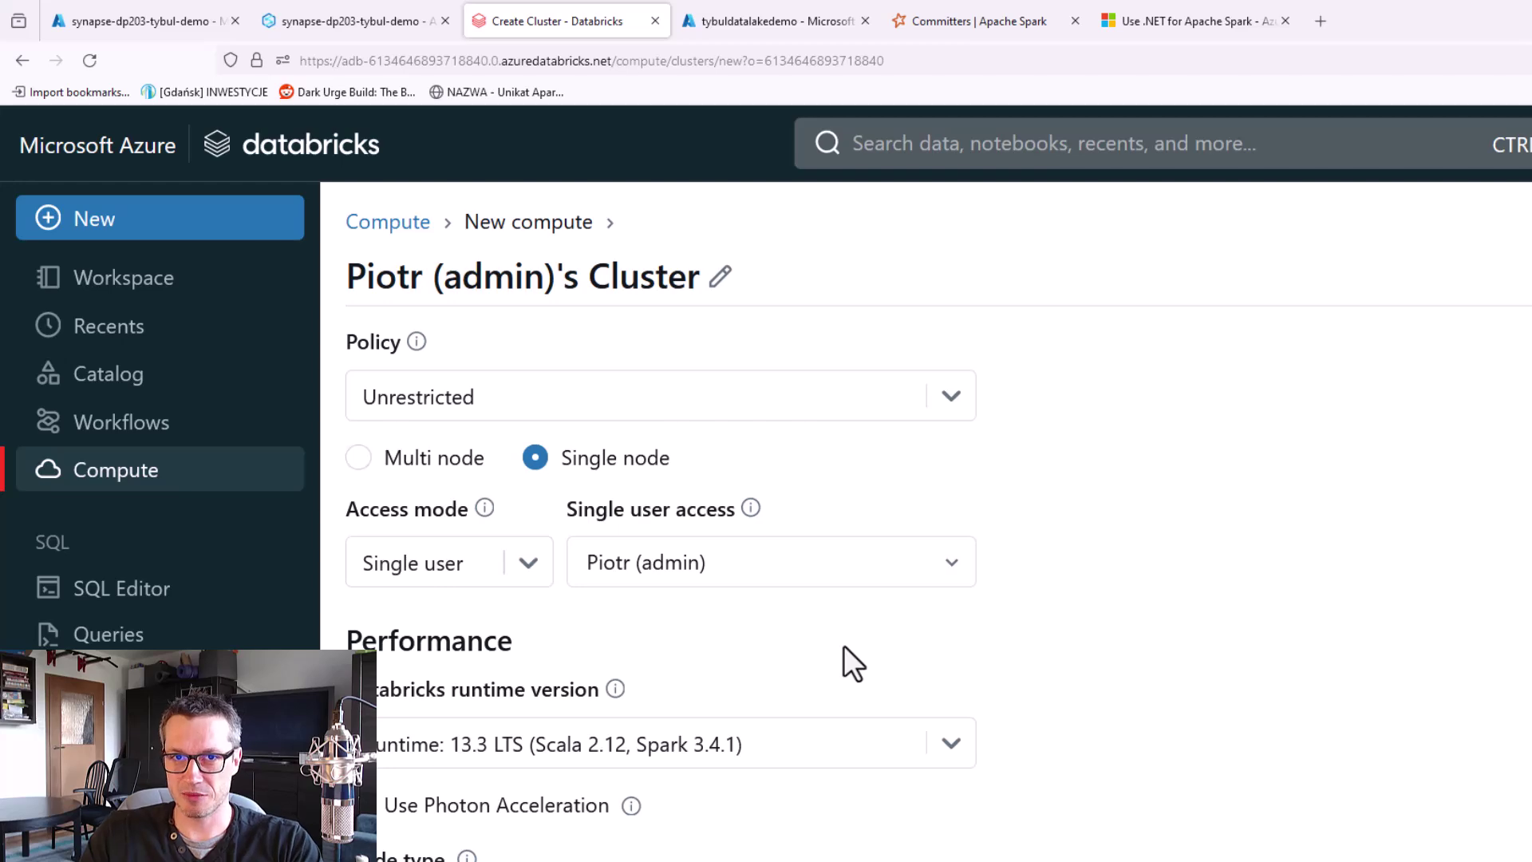
# Return to the Synapse Spark pool form and review the additional settings for automatic pausing and the available Apache Spark versions.
pyautogui.click(353, 3)
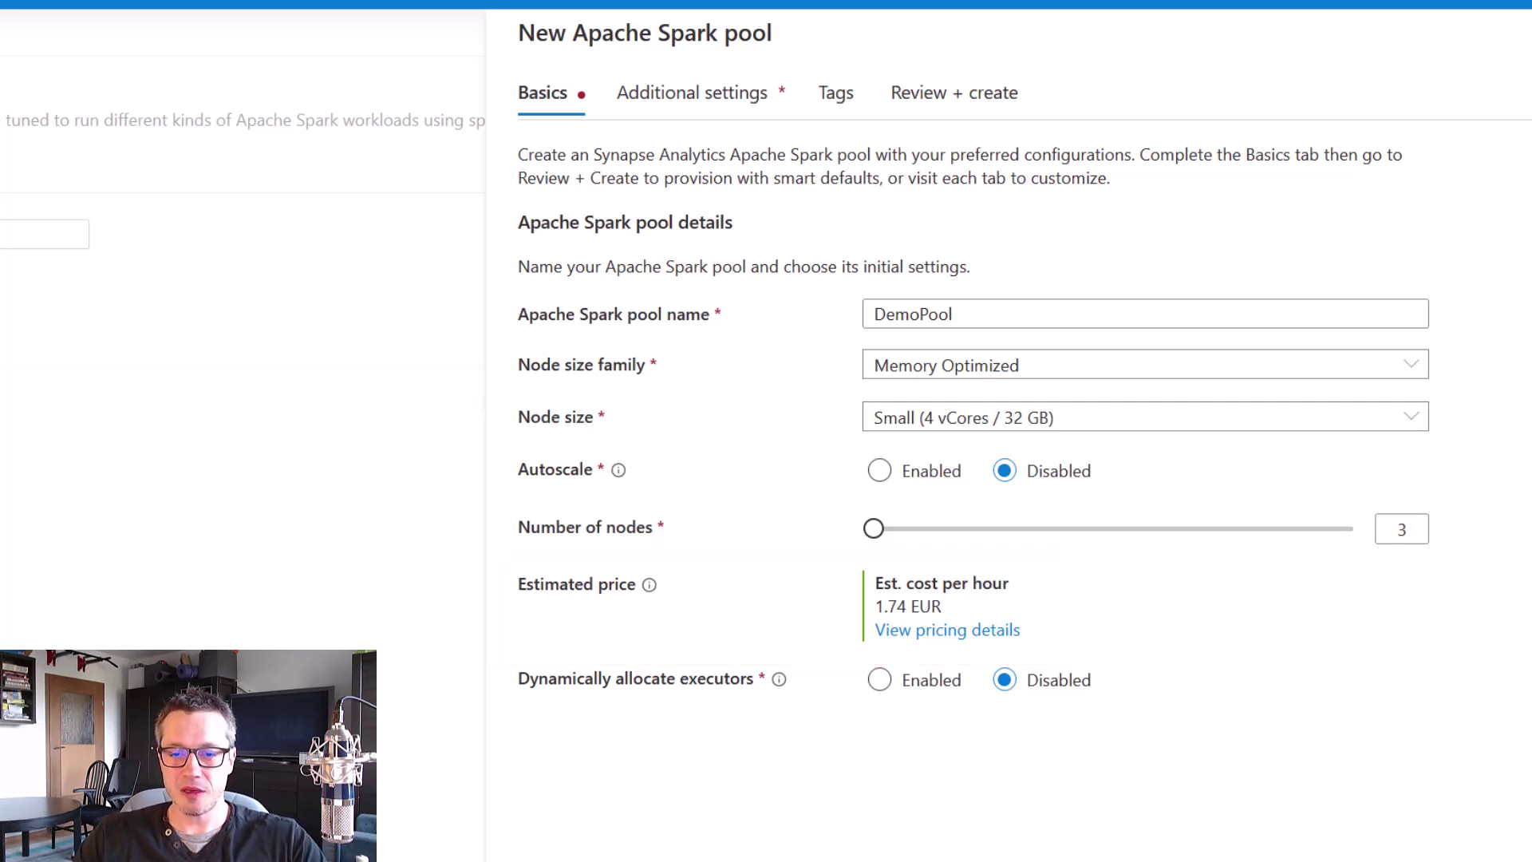
pyautogui.click(762, 120)
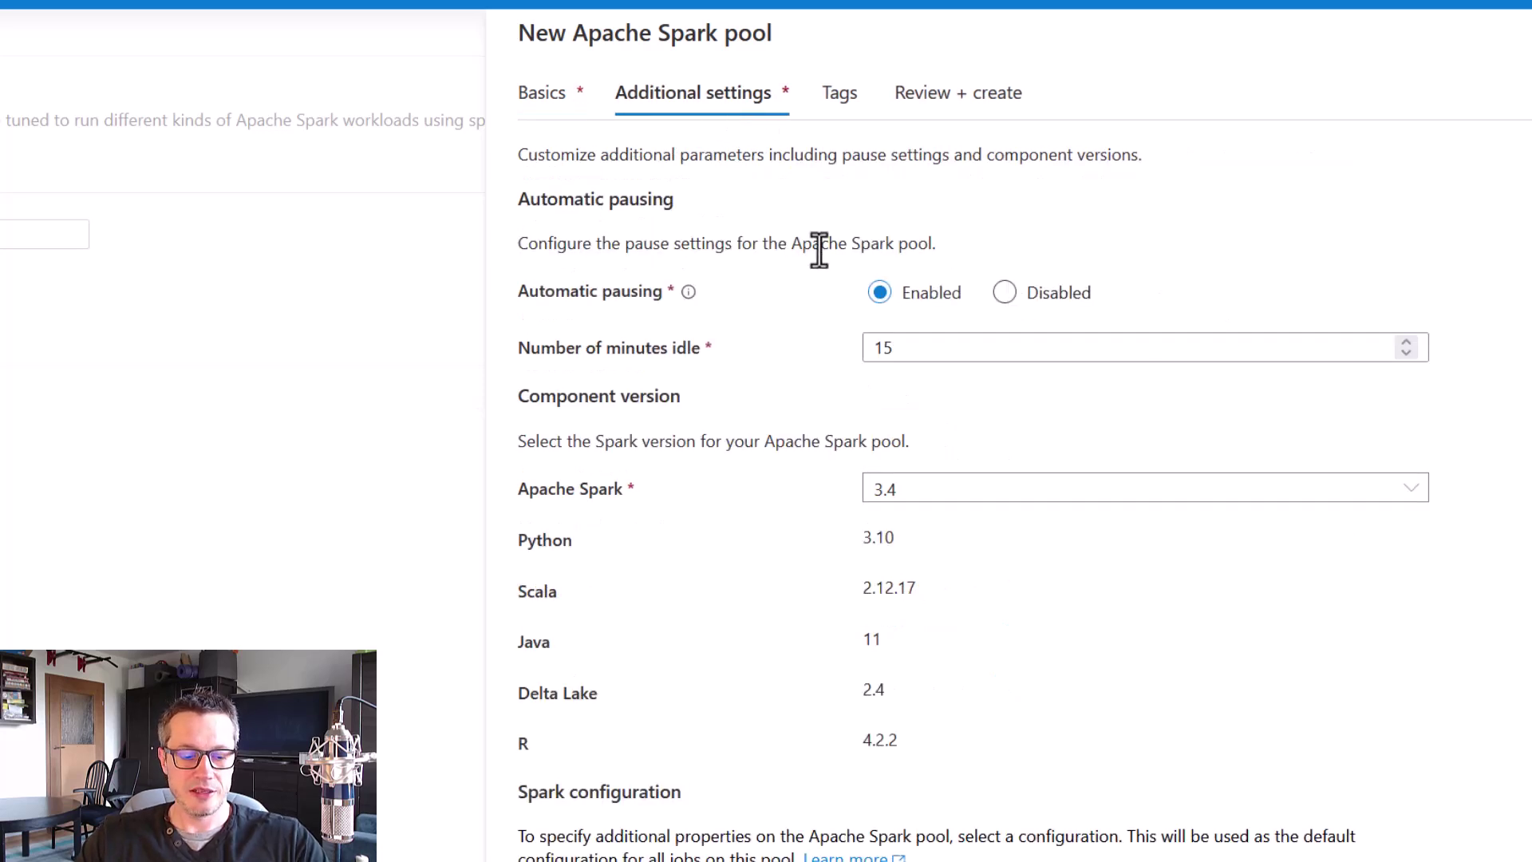
pyautogui.moveTo(506, 268)
pyautogui.mouseDown()
pyautogui.moveTo(837, 332)
pyautogui.moveTo(1465, 380)
pyautogui.mouseUp()
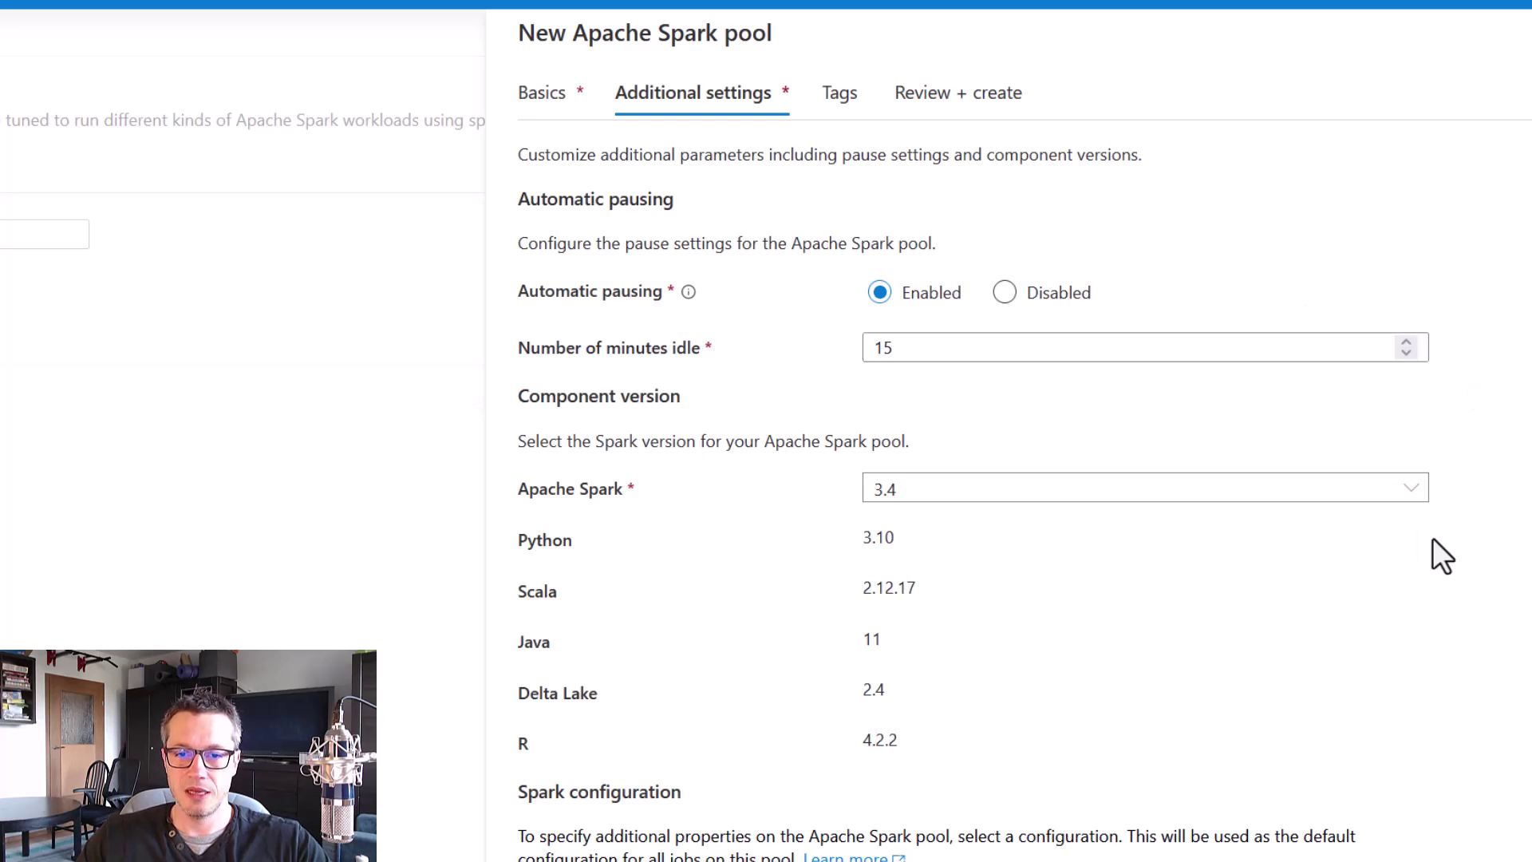
pyautogui.click(1410, 501)
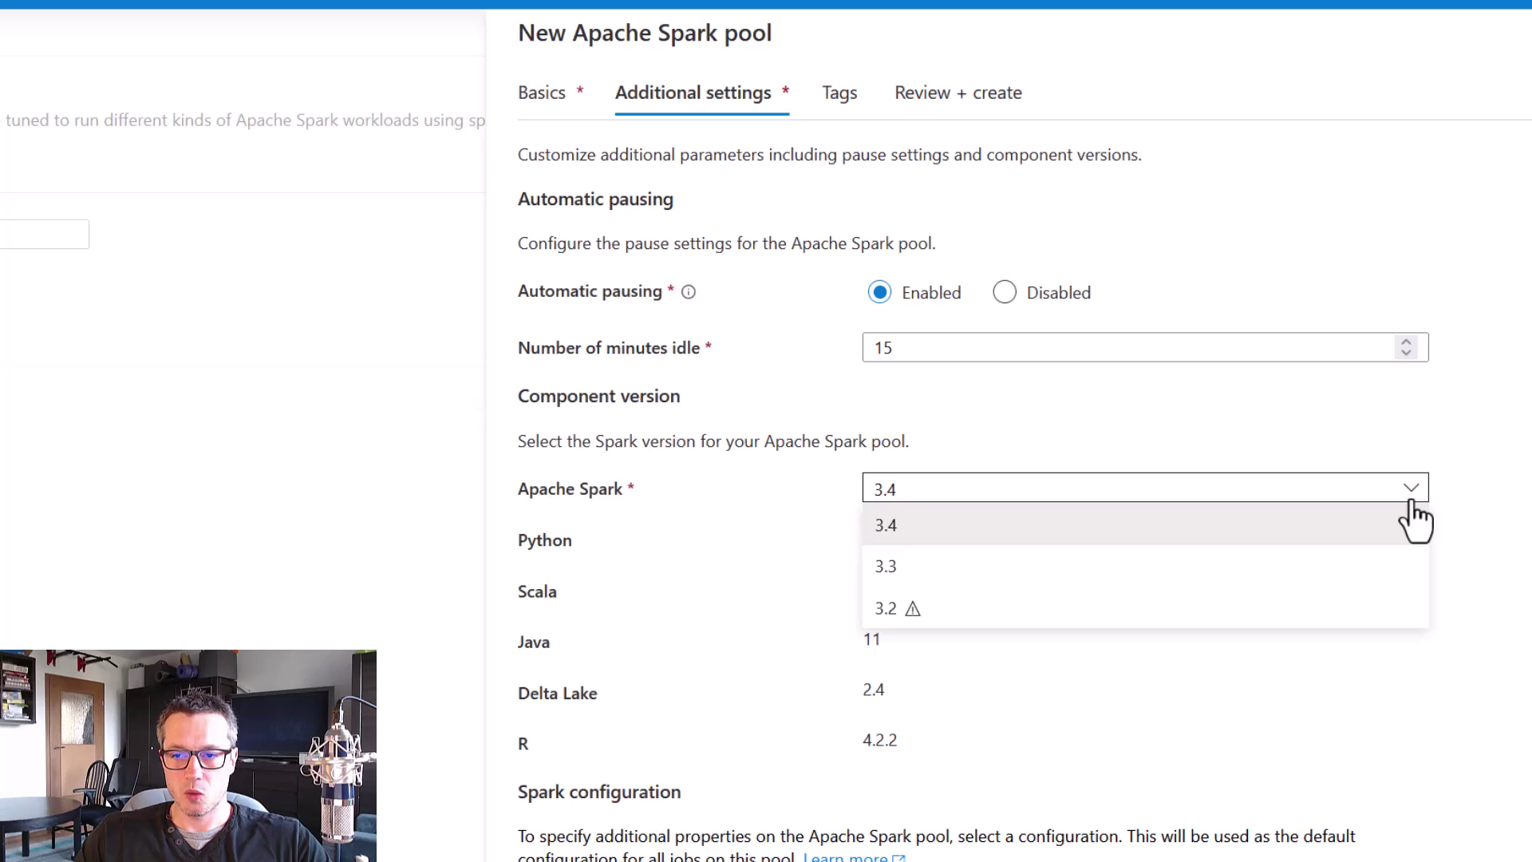
pyautogui.click(1431, 492)
pyautogui.click(1420, 490)
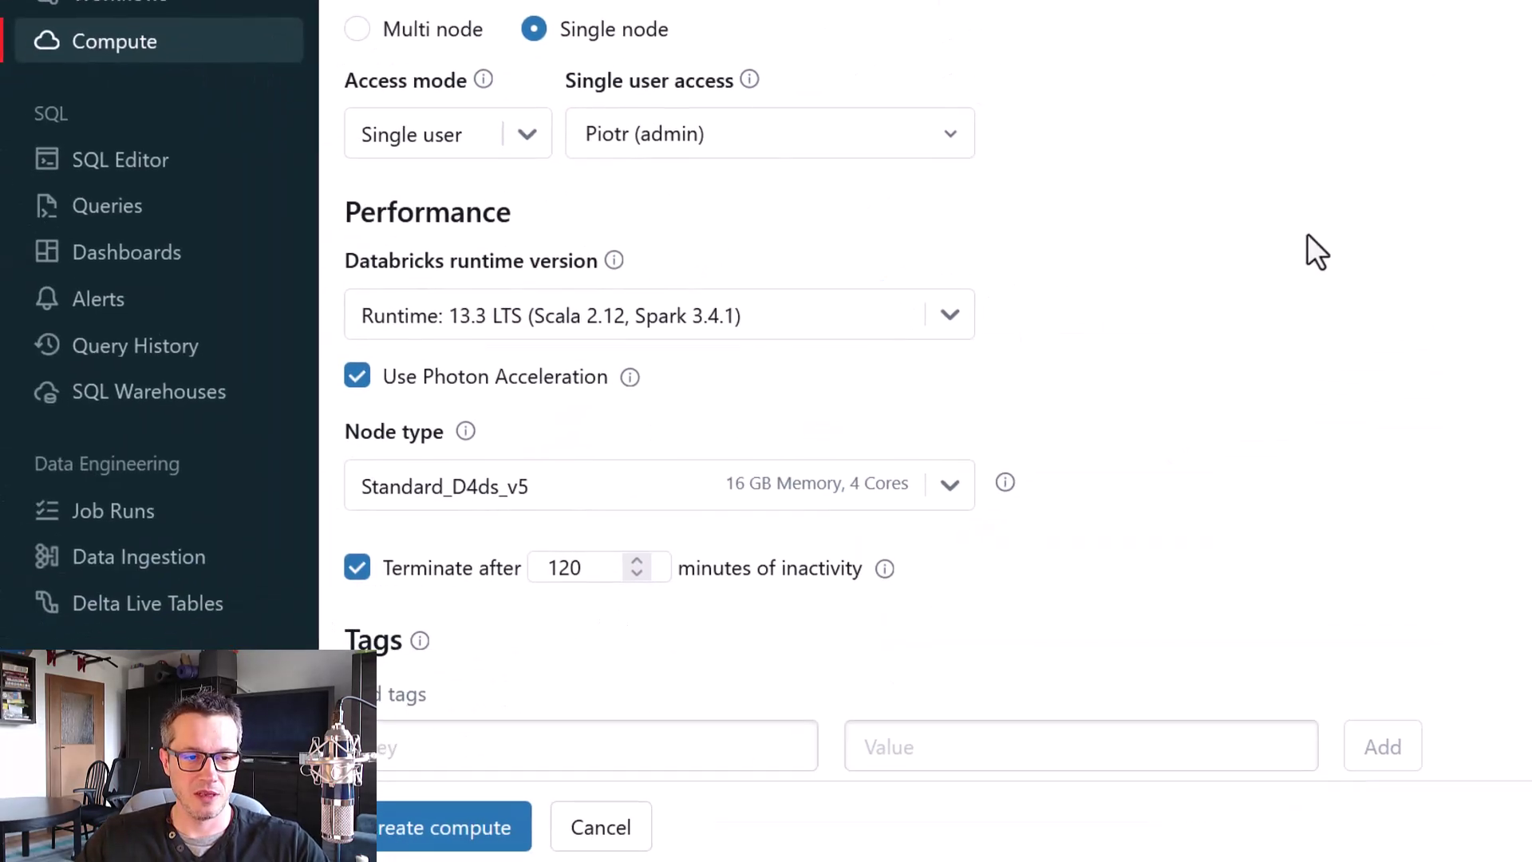
# In the new Databricks compute form, examine the available Databricks runtime versions, particularly the Spark version offered with 14.3 LTS.
pyautogui.scroll(-2, 1294, 220)
pyautogui.click(948, 158)
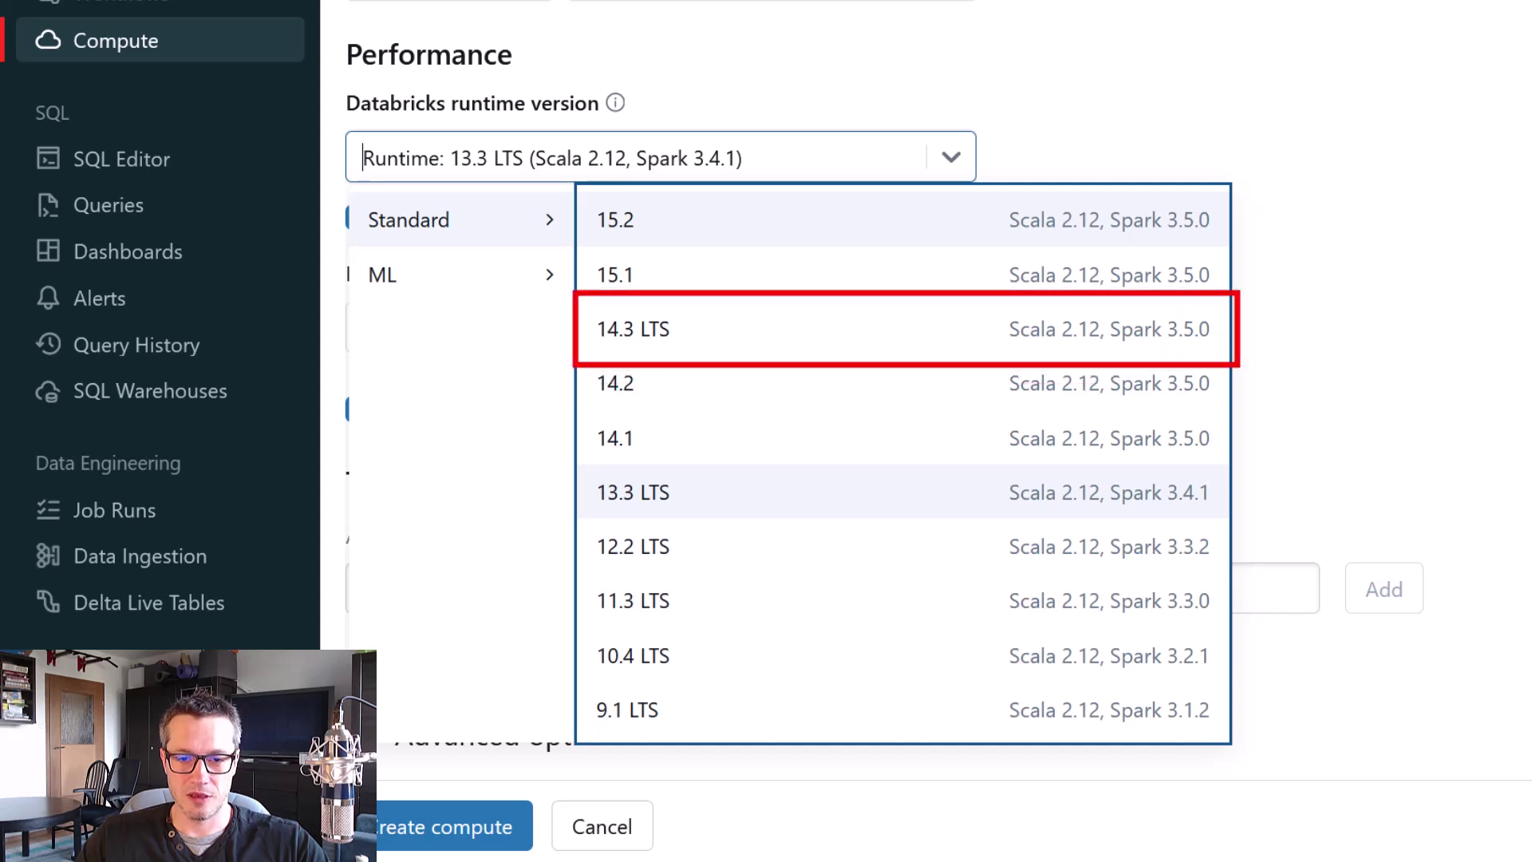
pyautogui.moveTo(1116, 343); pyautogui.dragTo(1211, 349)
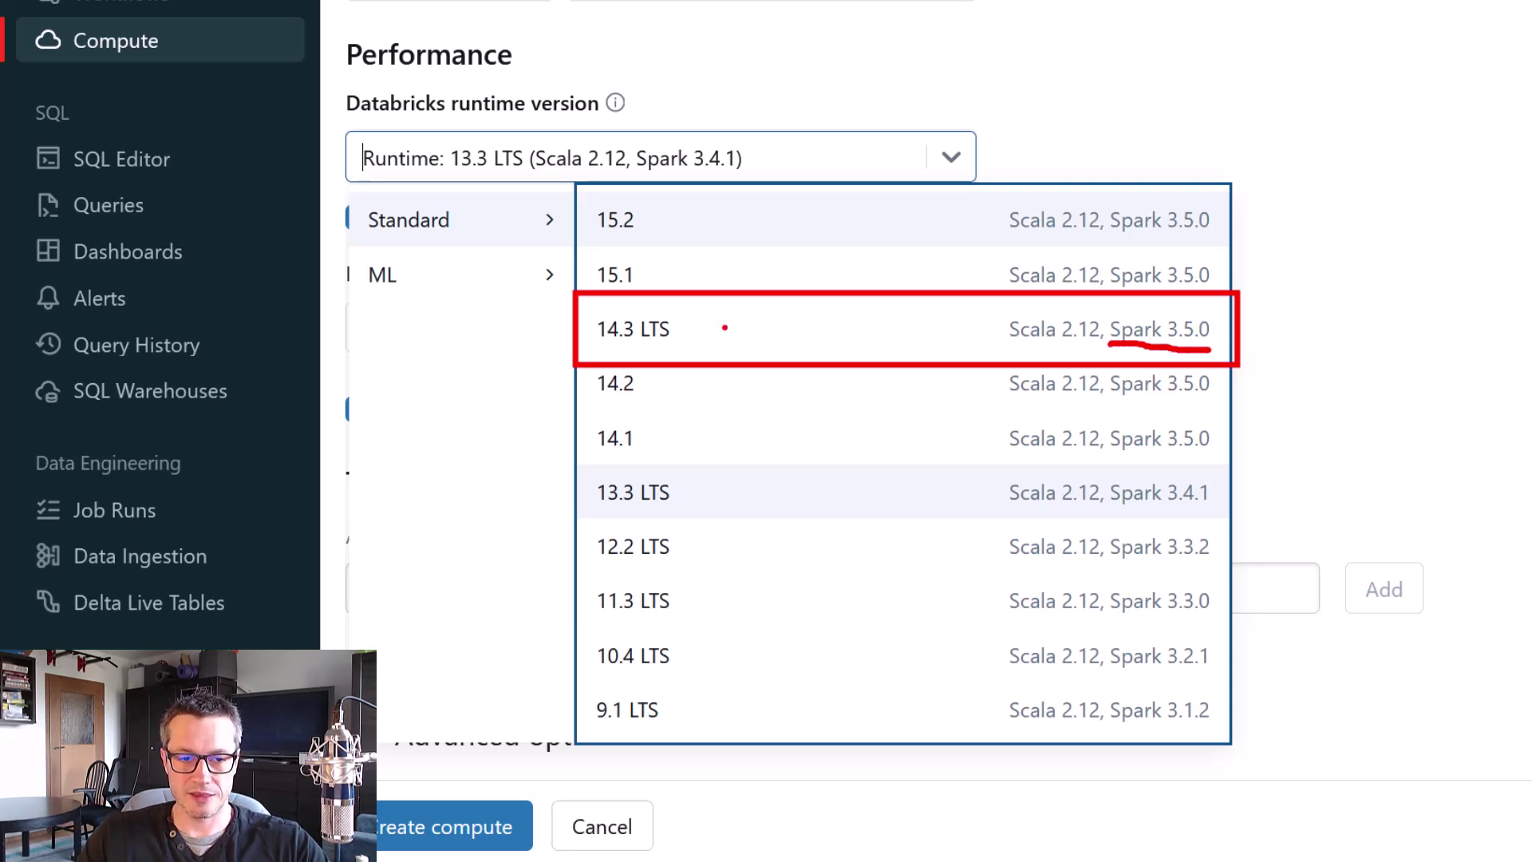
pyautogui.moveTo(583, 300); pyautogui.dragTo(694, 347)
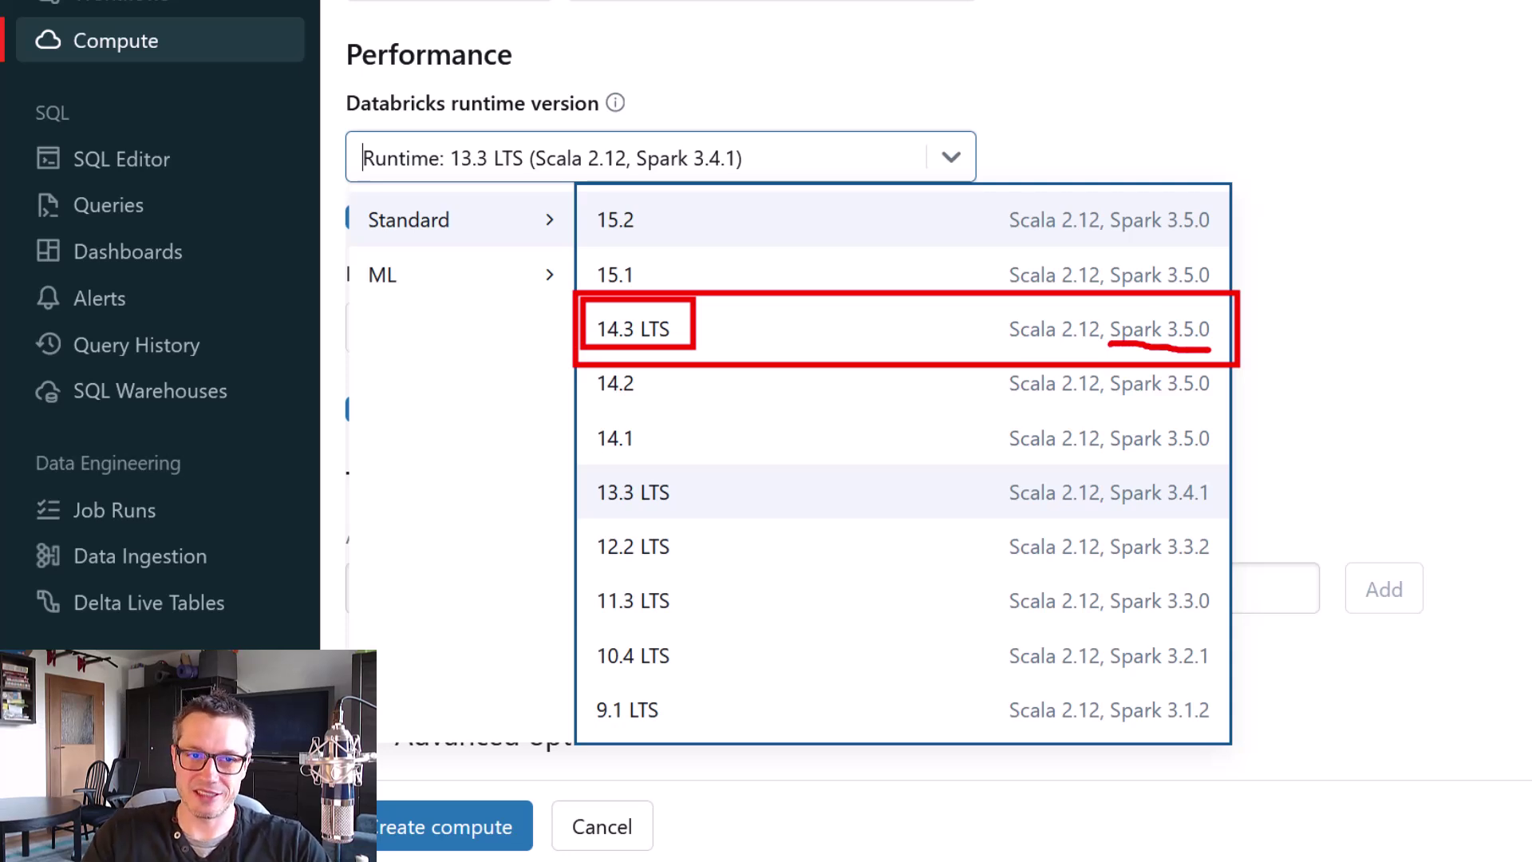
pyautogui.press('Escape')
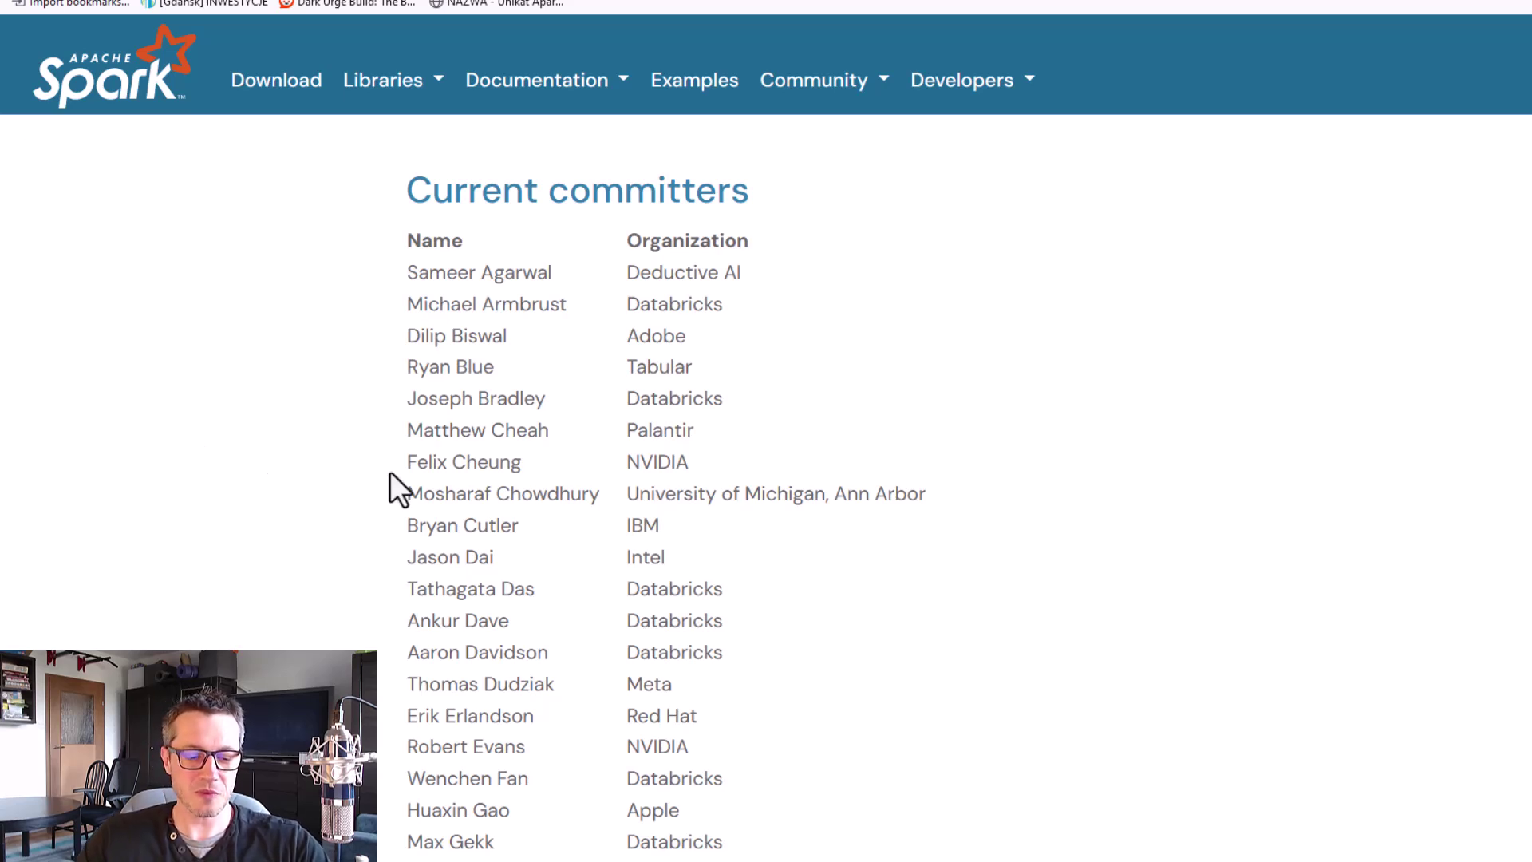
# On the Apache Spark website's committers page, examine which current committers belong to Databricks.
pyautogui.moveTo(610, 284)
pyautogui.mouseDown()
pyautogui.moveTo(787, 320)
pyautogui.moveTo(753, 320)
pyautogui.mouseUp()
pyautogui.moveTo(613, 379); pyautogui.dragTo(741, 416)
pyautogui.moveTo(608, 571)
pyautogui.mouseDown()
pyautogui.moveTo(714, 622)
pyautogui.moveTo(742, 668)
pyautogui.mouseUp()
pyautogui.moveTo(609, 764); pyautogui.dragTo(752, 800)
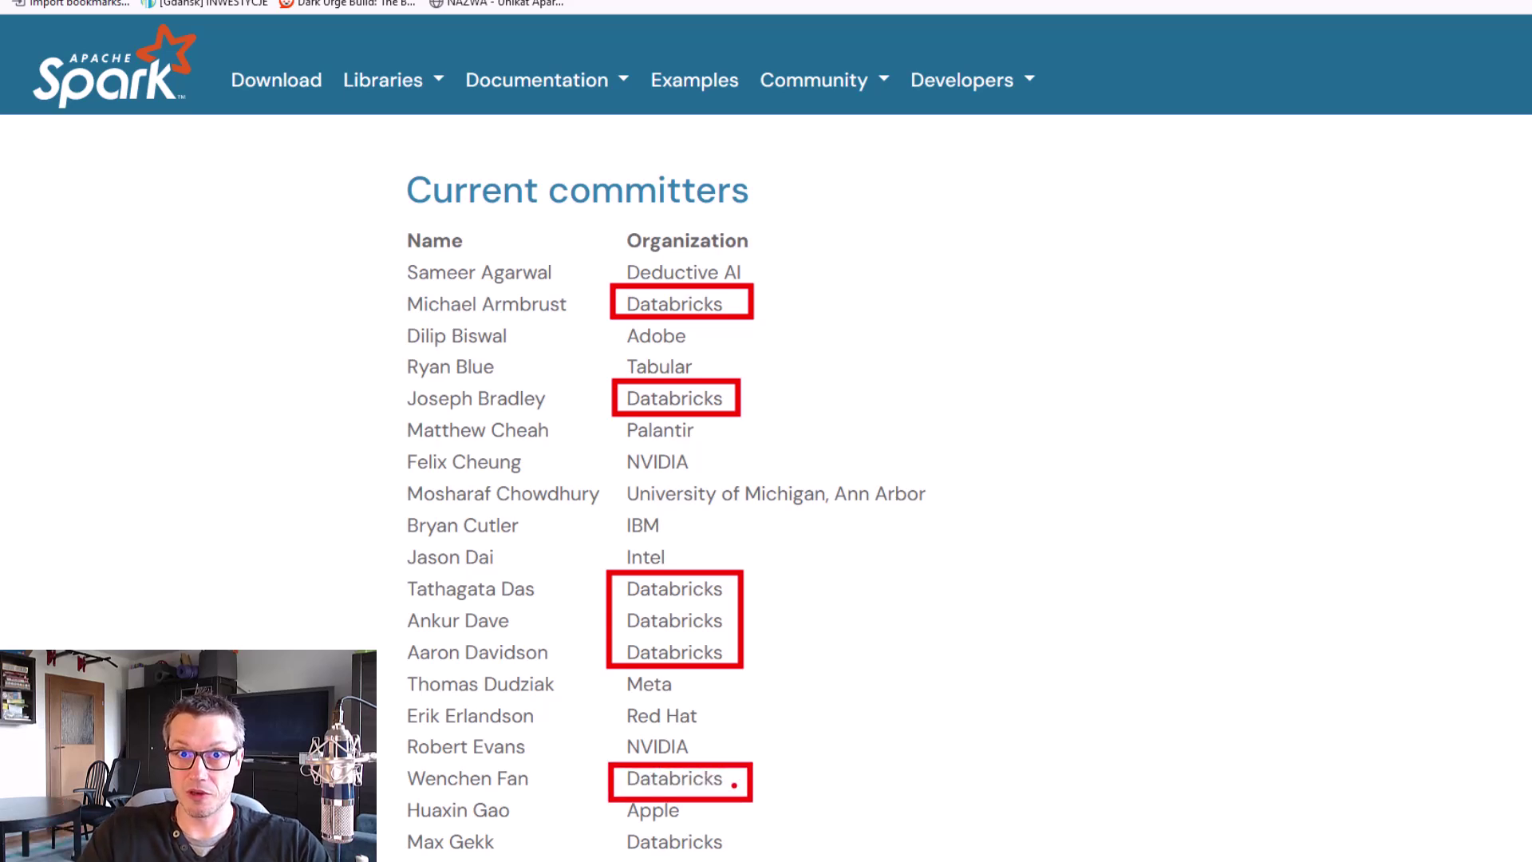
pyautogui.scroll(-4, 619, 526)
pyautogui.moveTo(612, 496); pyautogui.dragTo(742, 531)
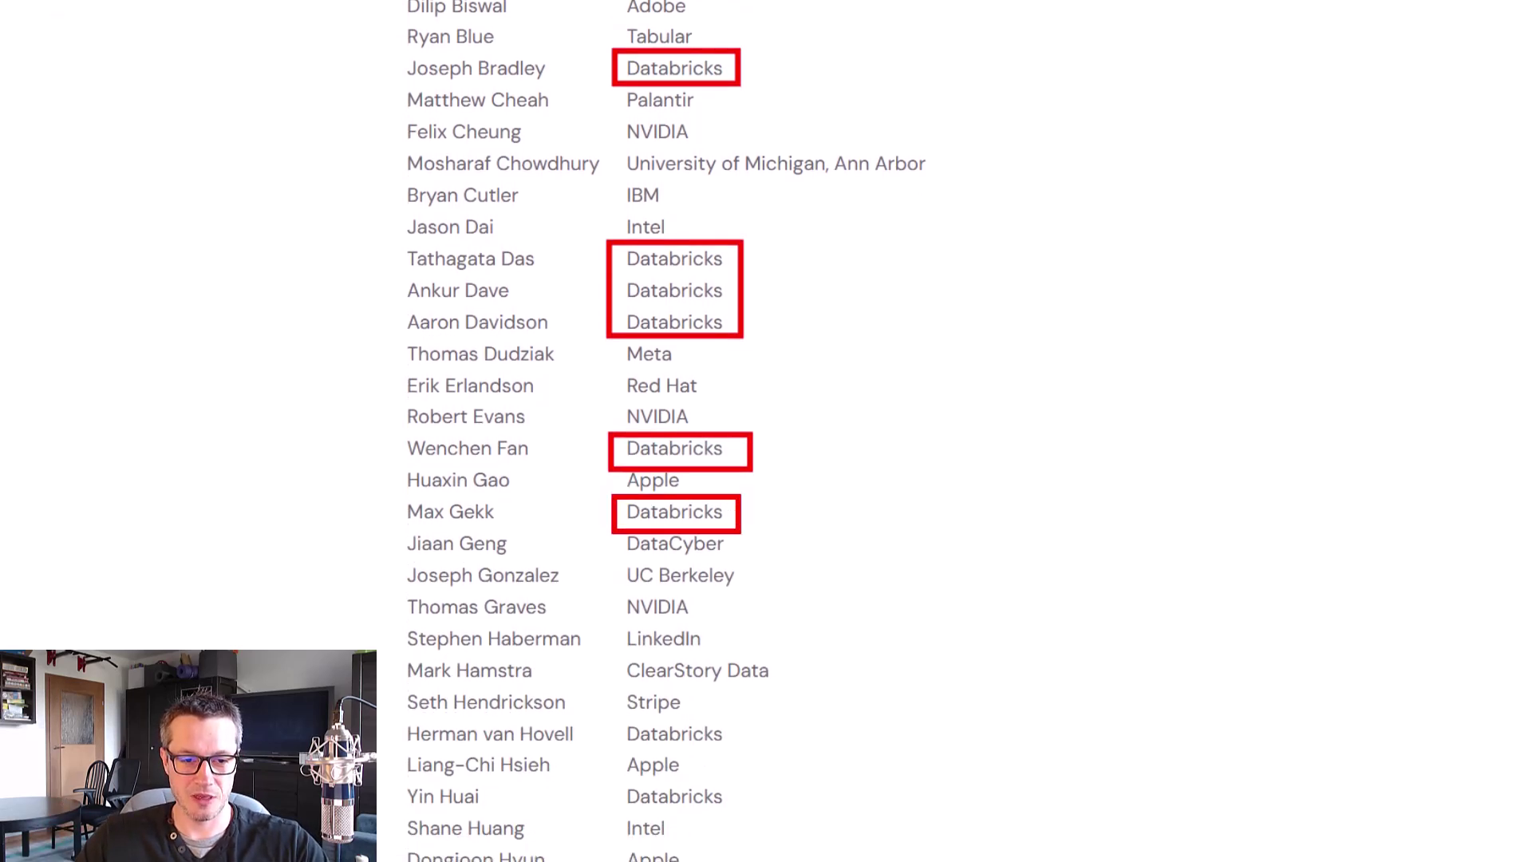
pyautogui.moveTo(611, 710); pyautogui.dragTo(738, 754)
pyautogui.moveTo(613, 777); pyautogui.dragTo(739, 816)
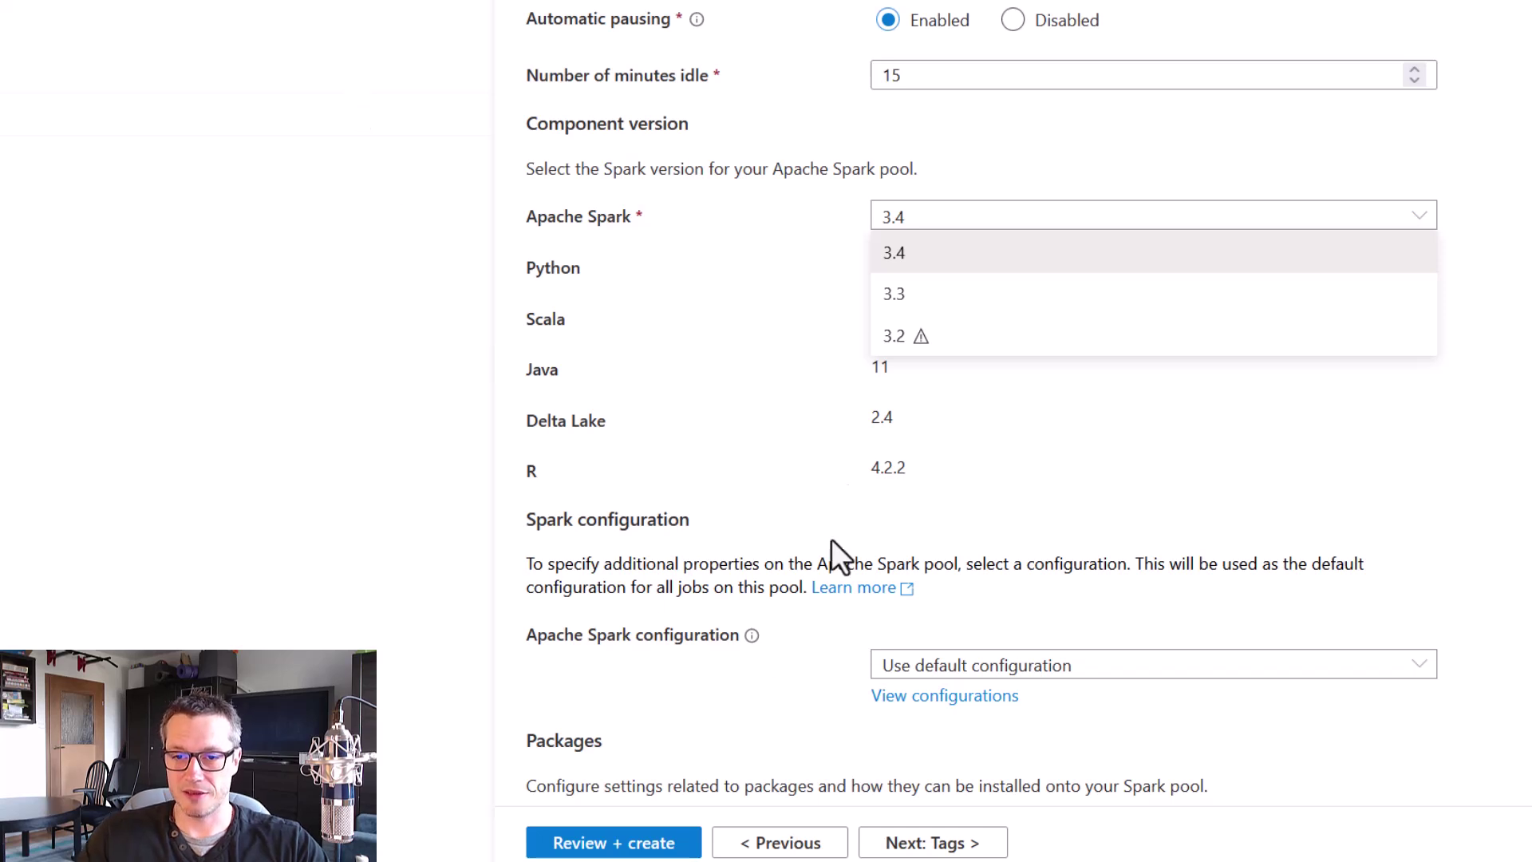
# Back in the Synapse Spark pool form, choose Apache Spark version 3.4, then review and create the pool.
pyautogui.click(908, 255)
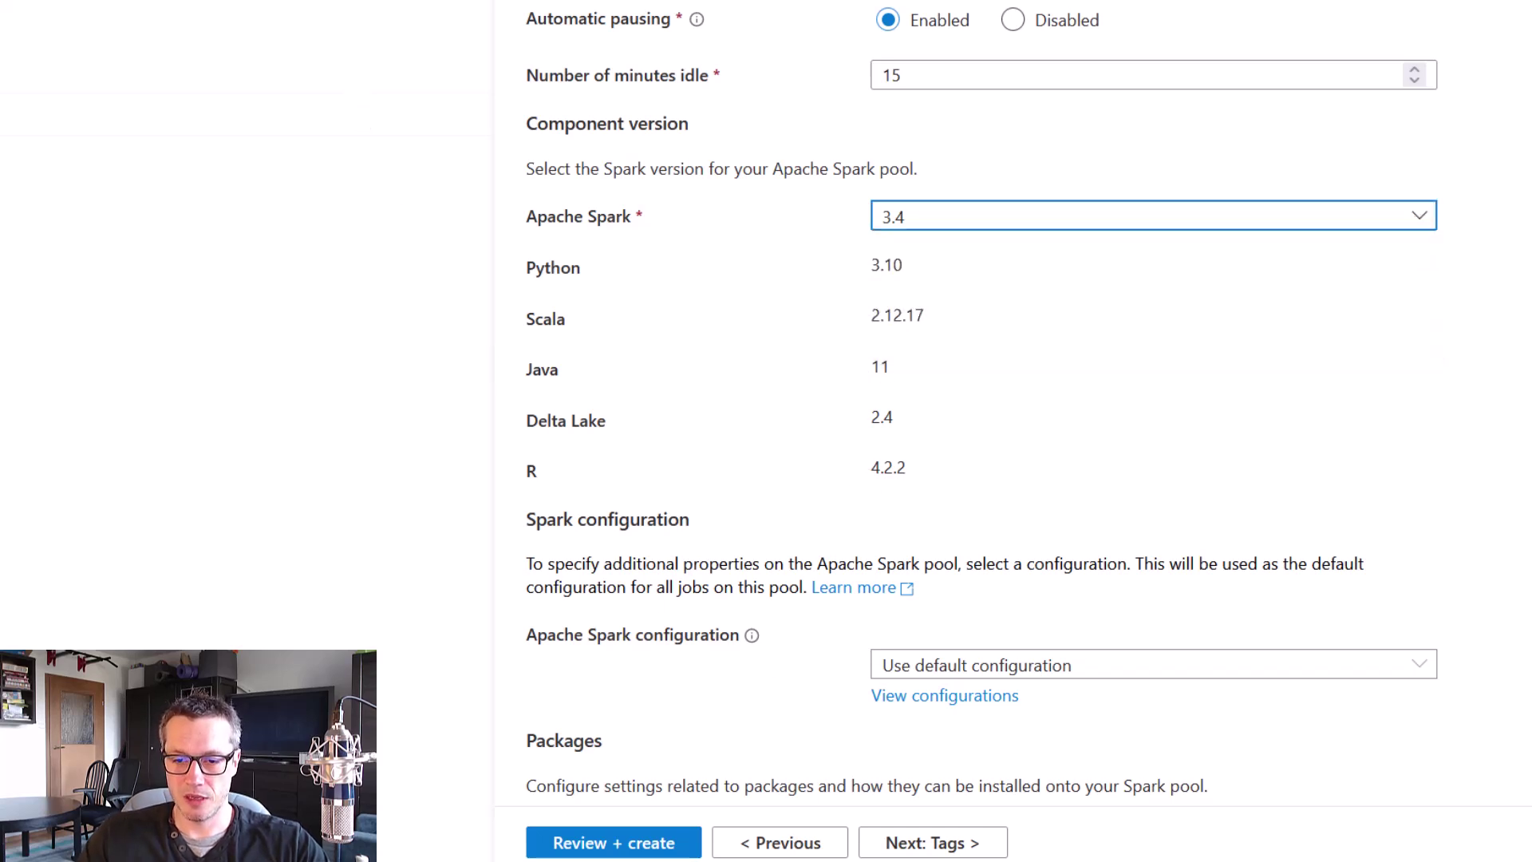
pyautogui.scroll(-3, 981, 431)
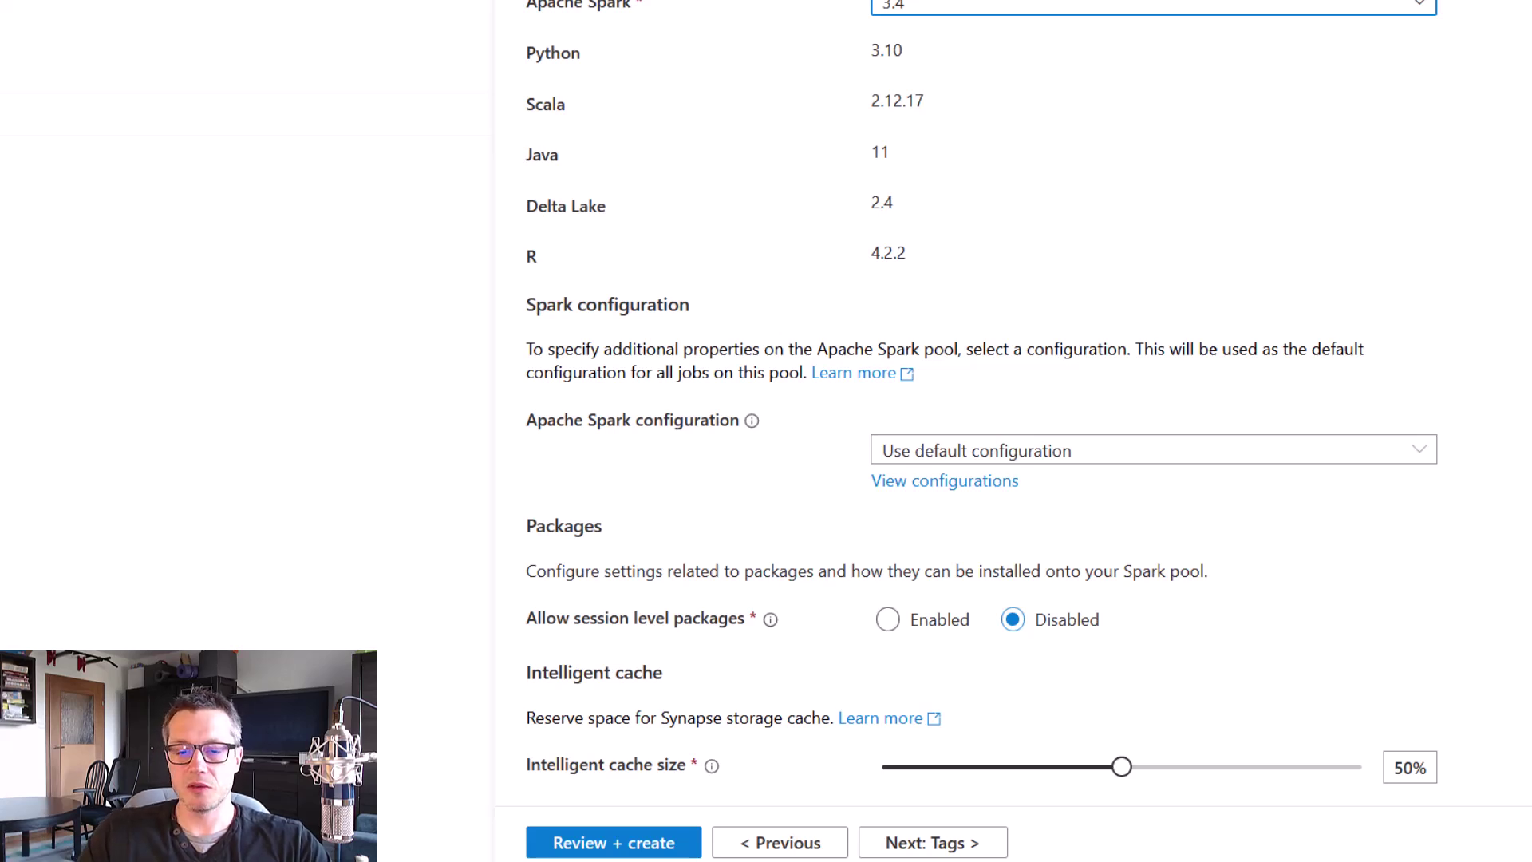
pyautogui.click(678, 844)
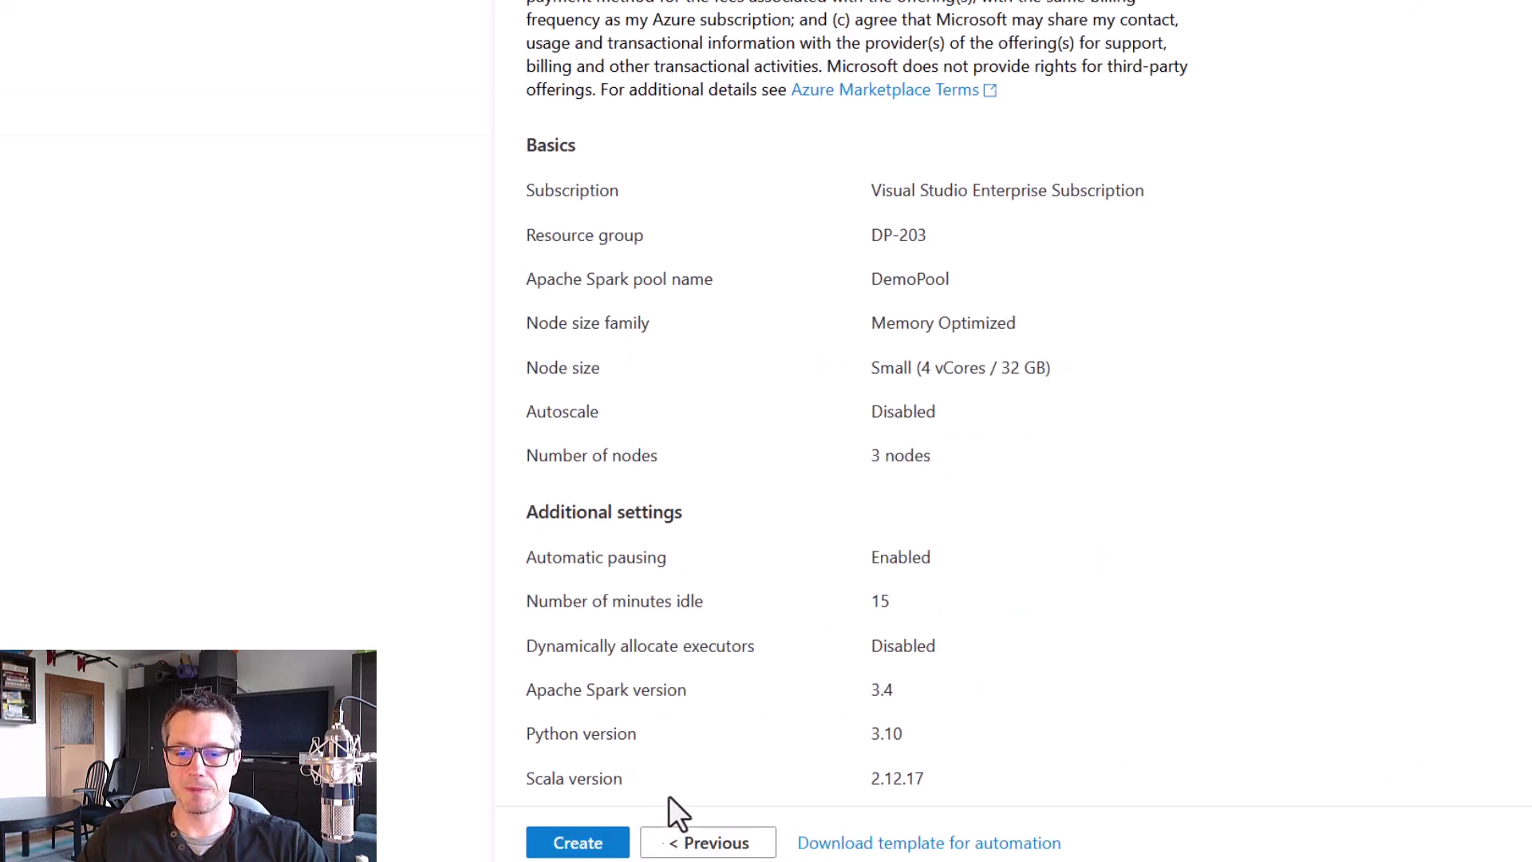
pyautogui.click(580, 843)
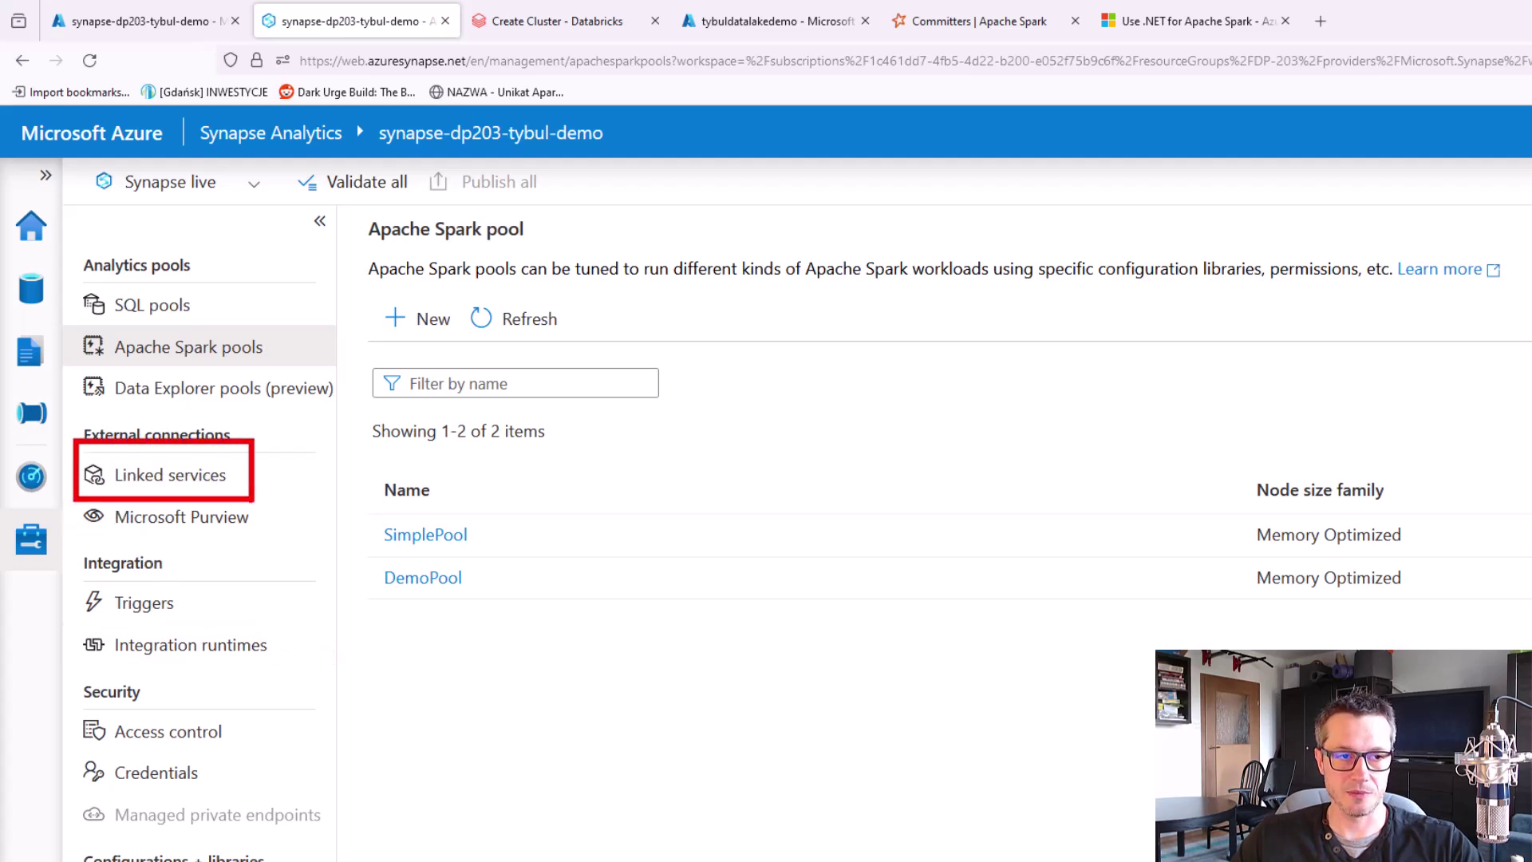
# Open the Synapse workspace's linked services and sort them by type.
pyautogui.click(170, 479)
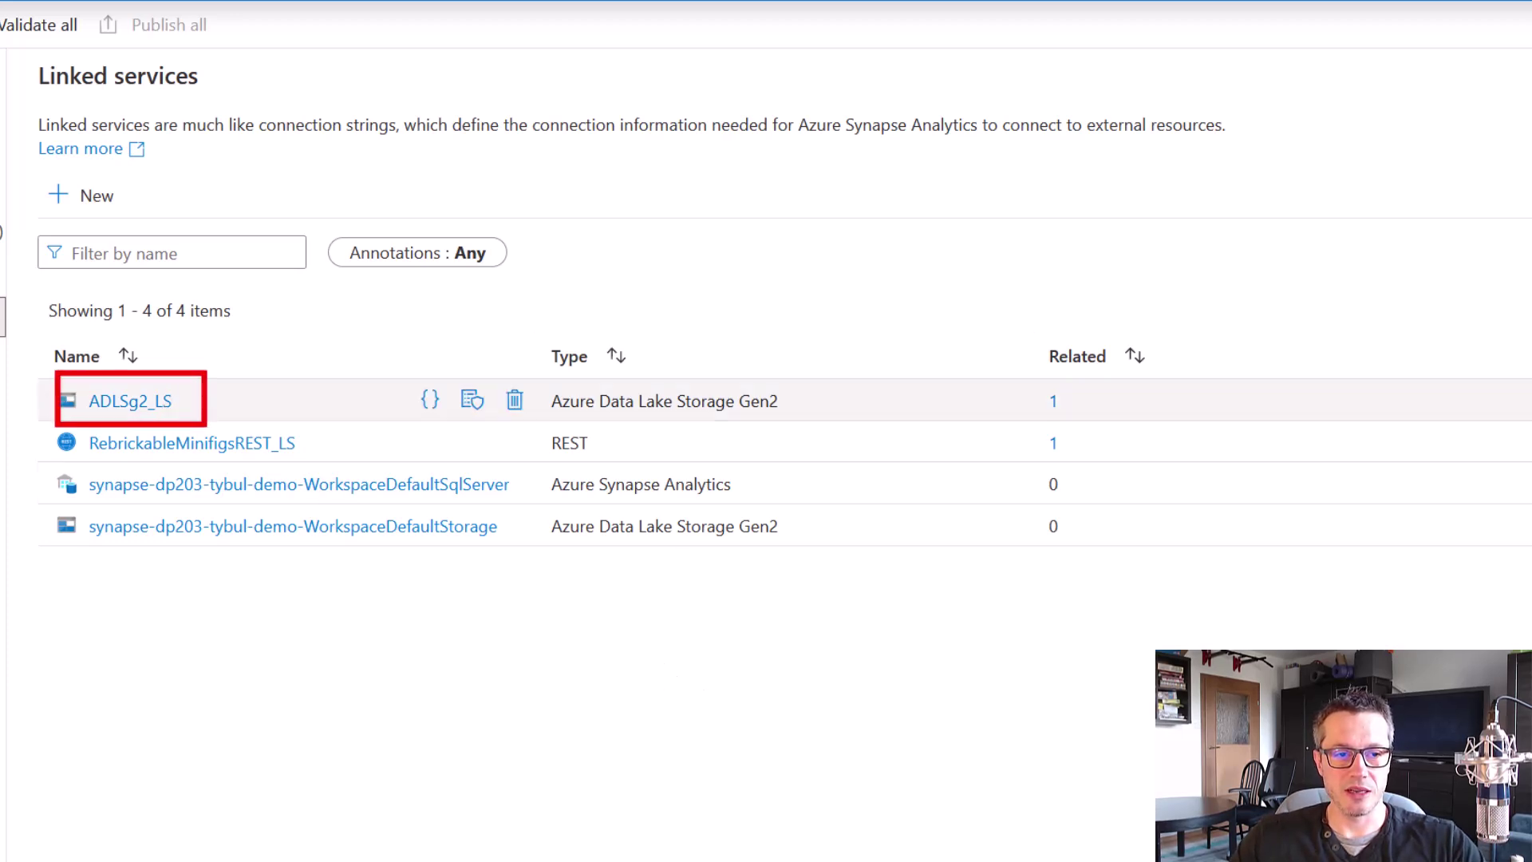
pyautogui.click(156, 407)
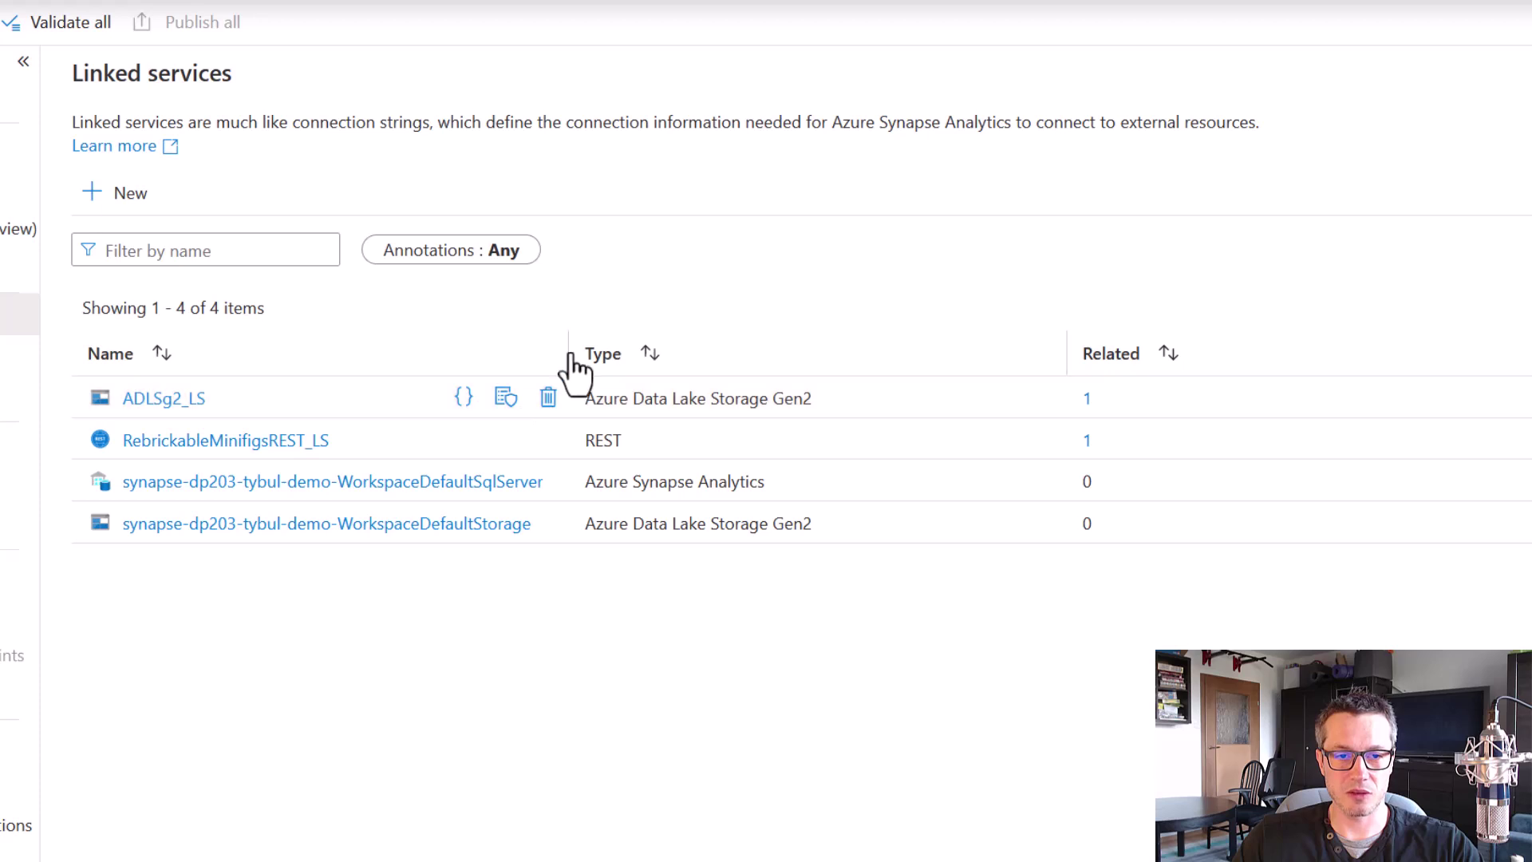
pyautogui.click(606, 355)
pyautogui.moveTo(564, 351); pyautogui.dragTo(678, 355)
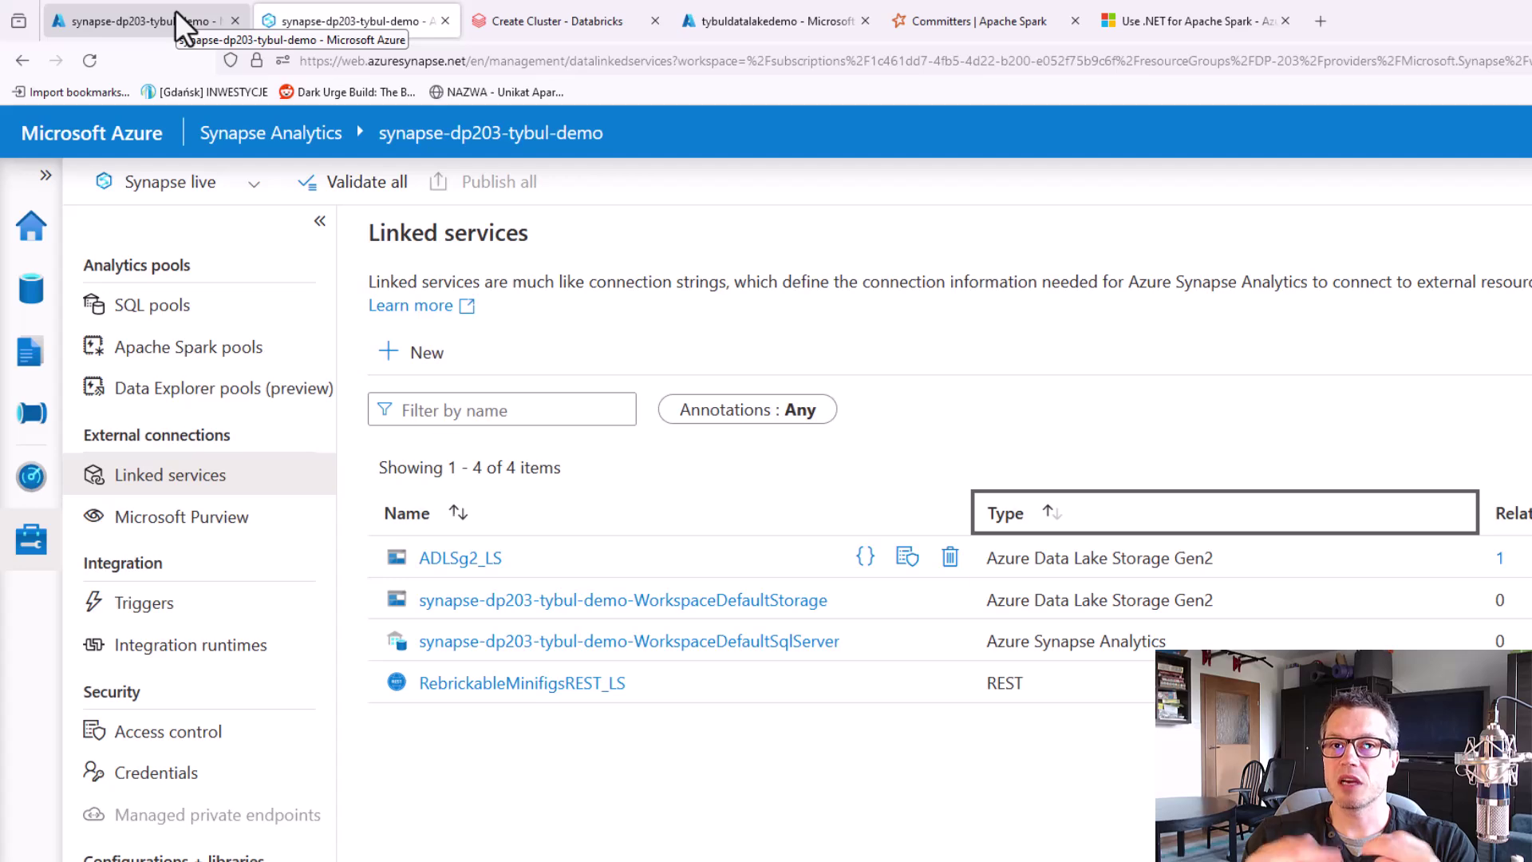
# In the Azure portal, start creating a new Synapse workspace and examine its primary Data Lake Storage Gen2 account settings.
pyautogui.click(174, 11)
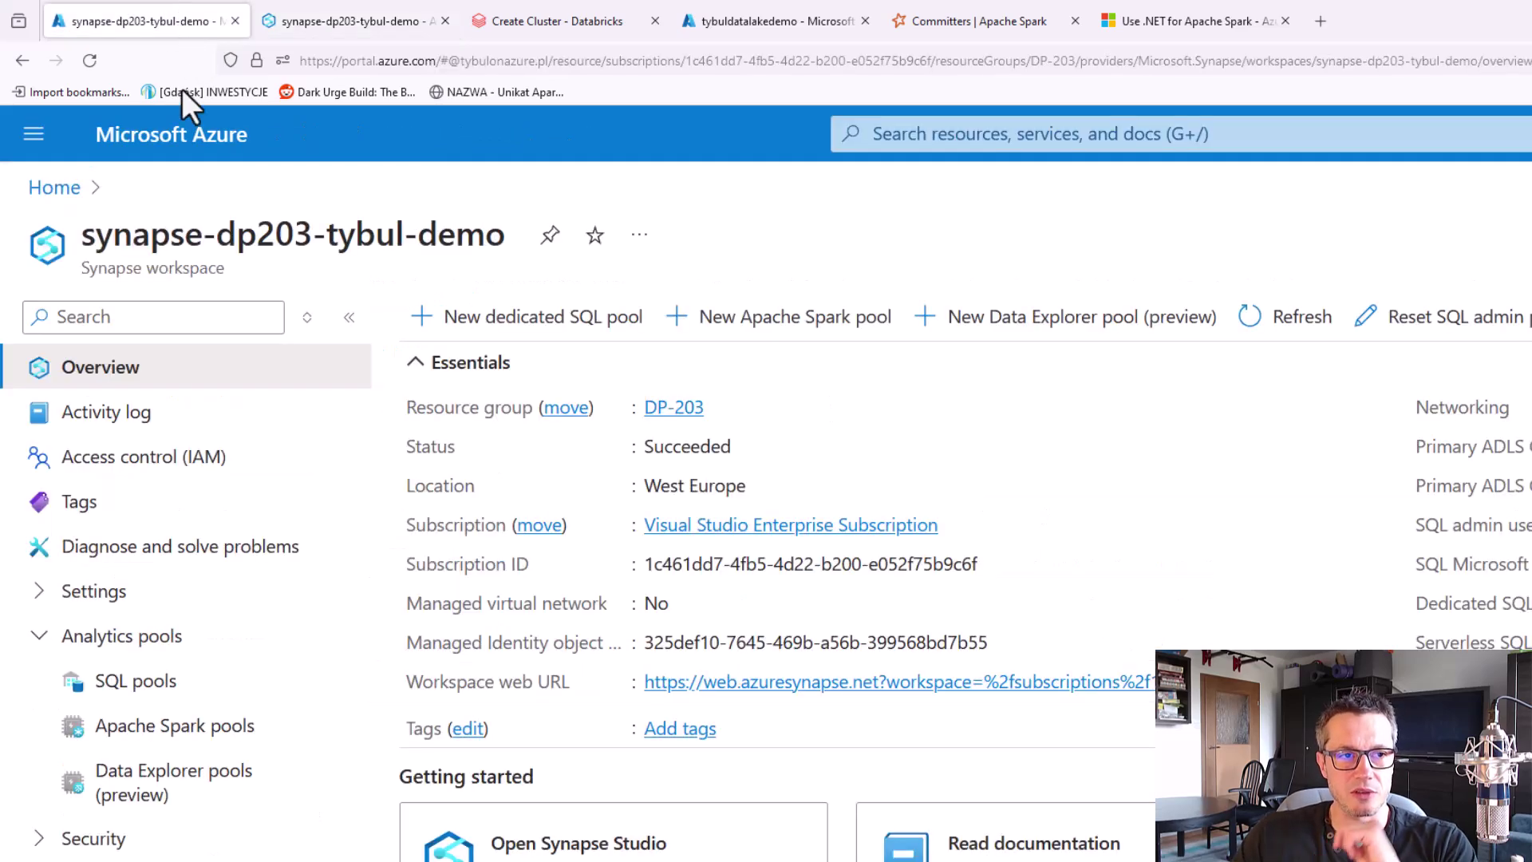
pyautogui.click(60, 189)
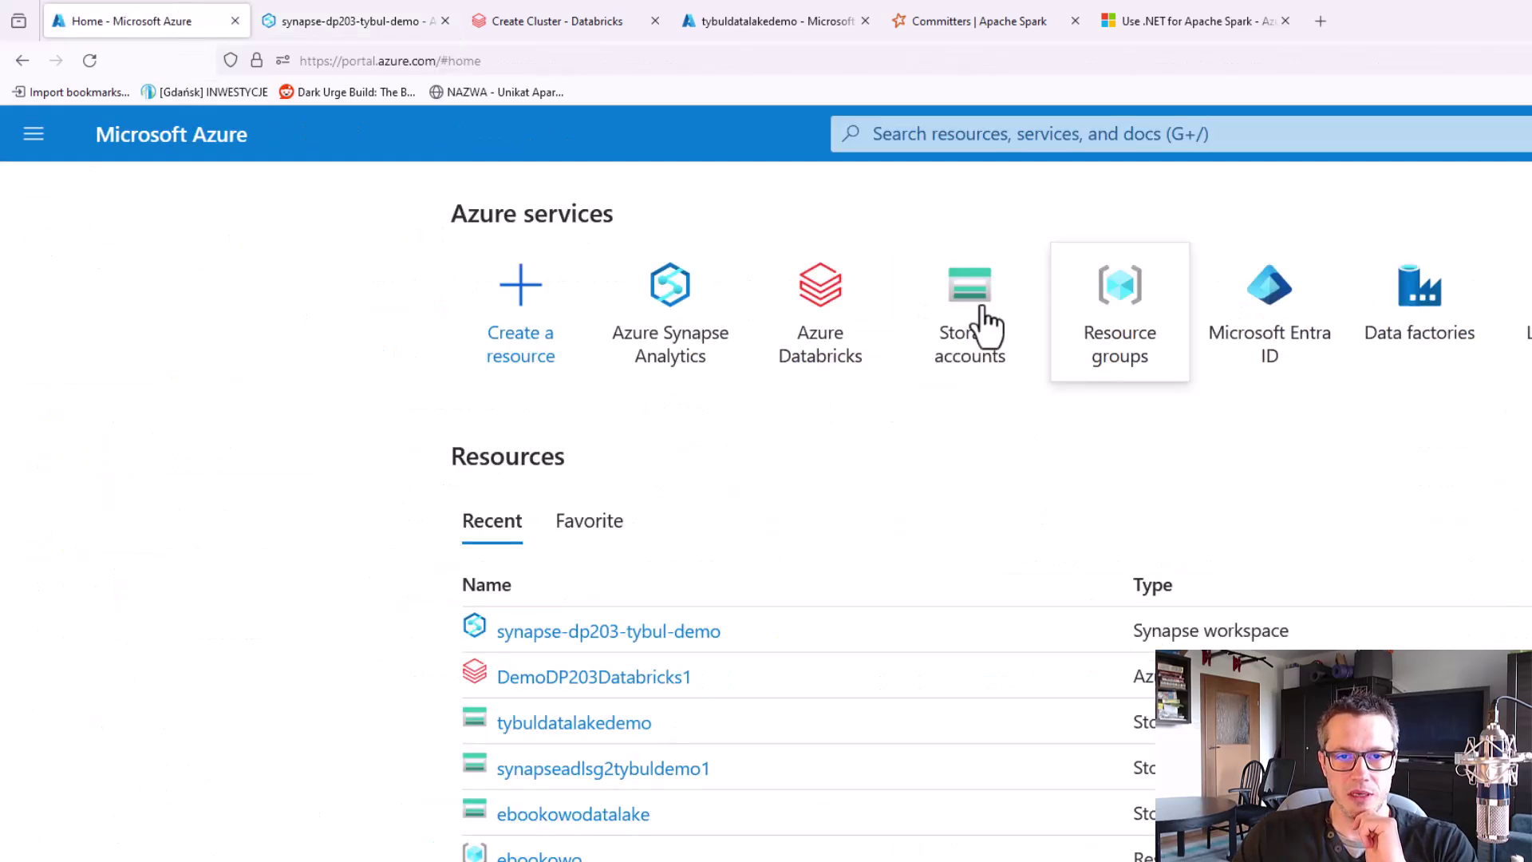
pyautogui.click(669, 289)
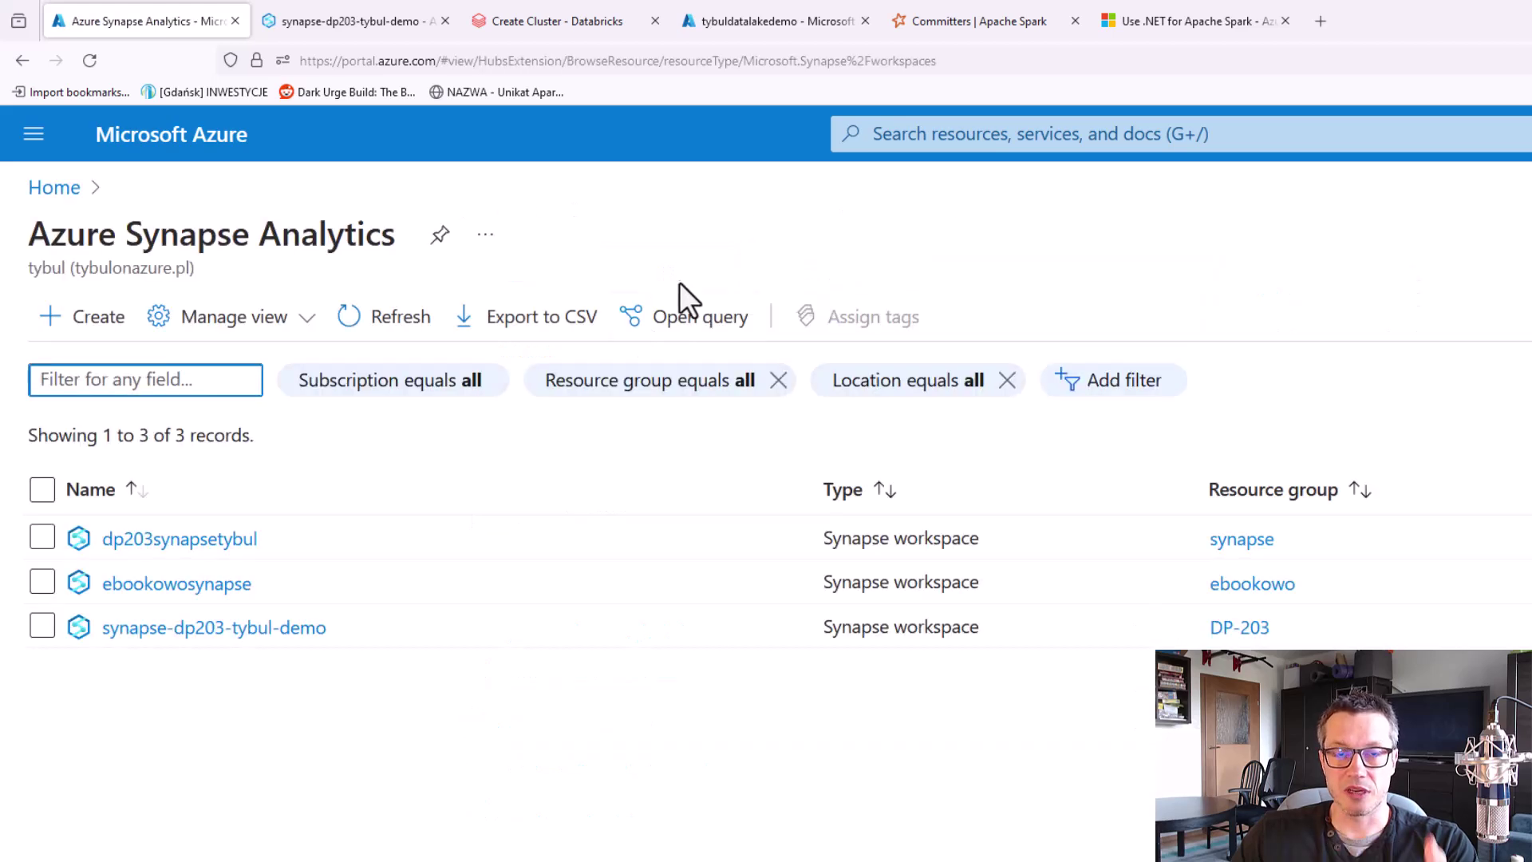
pyautogui.click(116, 331)
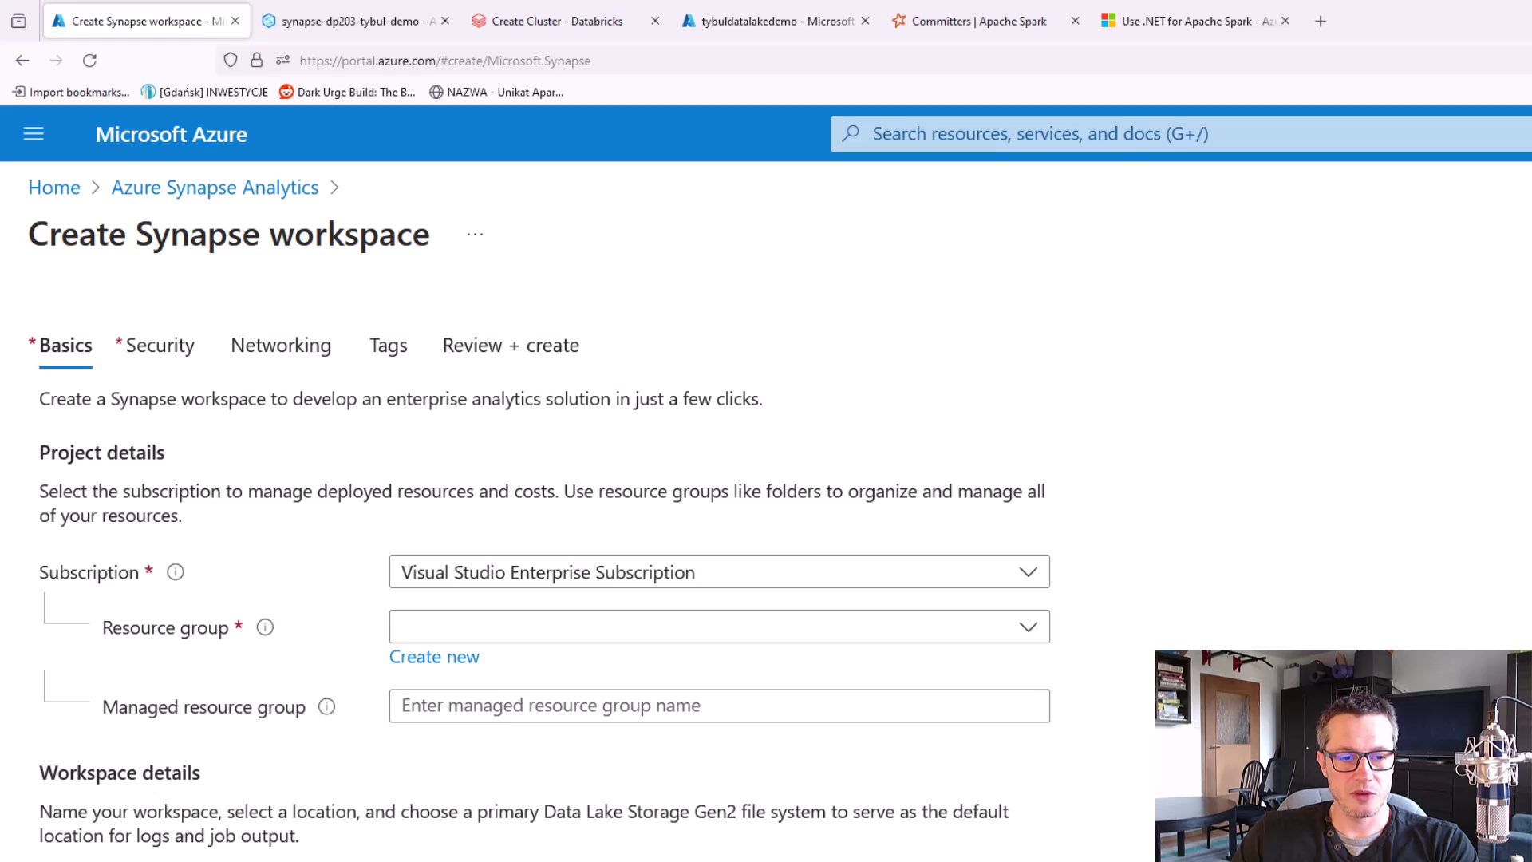
pyautogui.scroll(-5, 1244, 678)
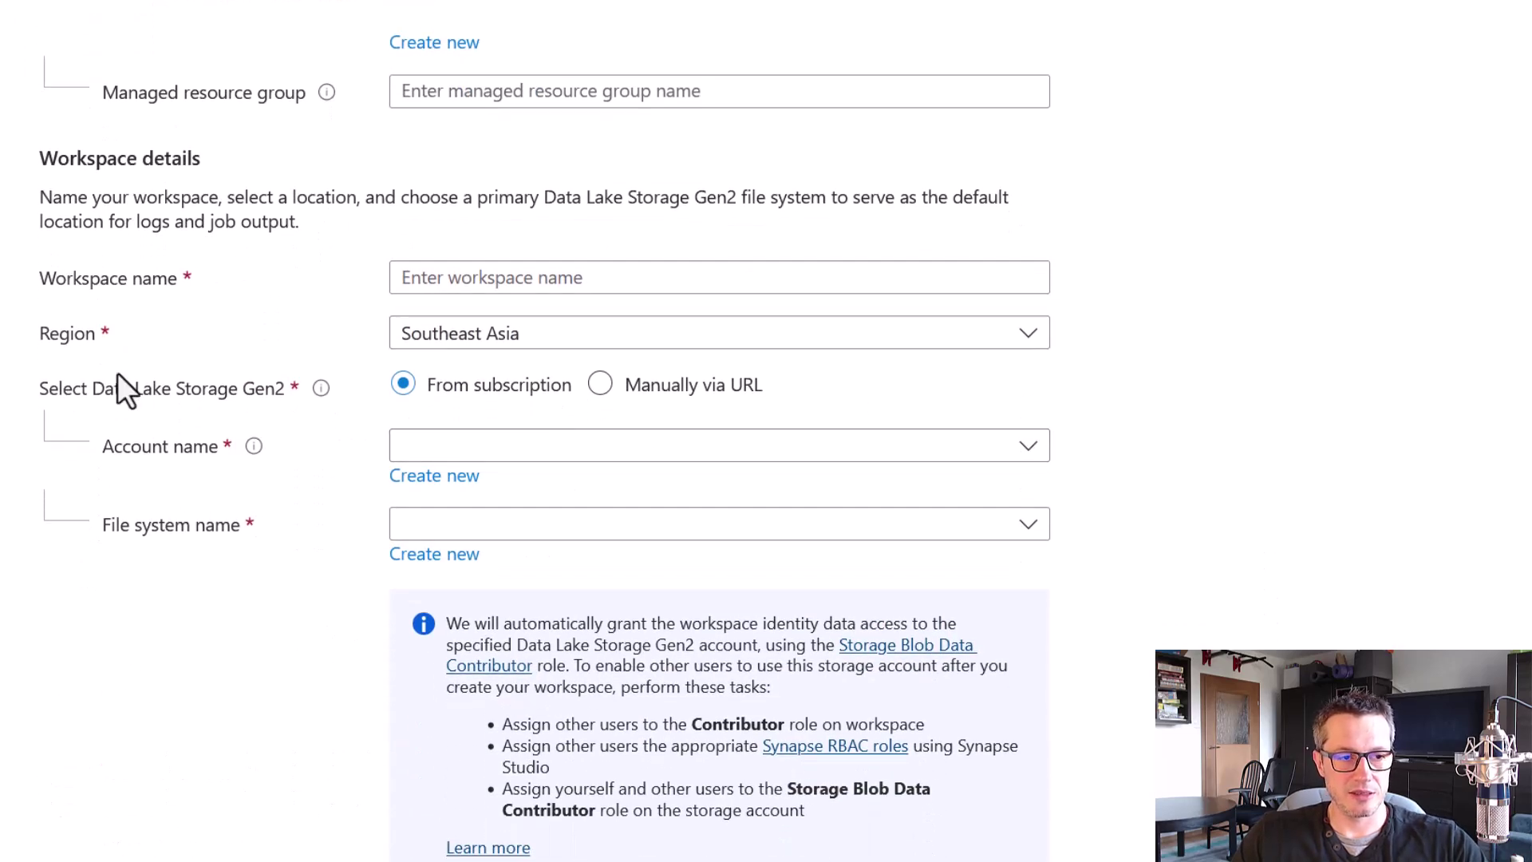
pyautogui.moveTo(320, 391)
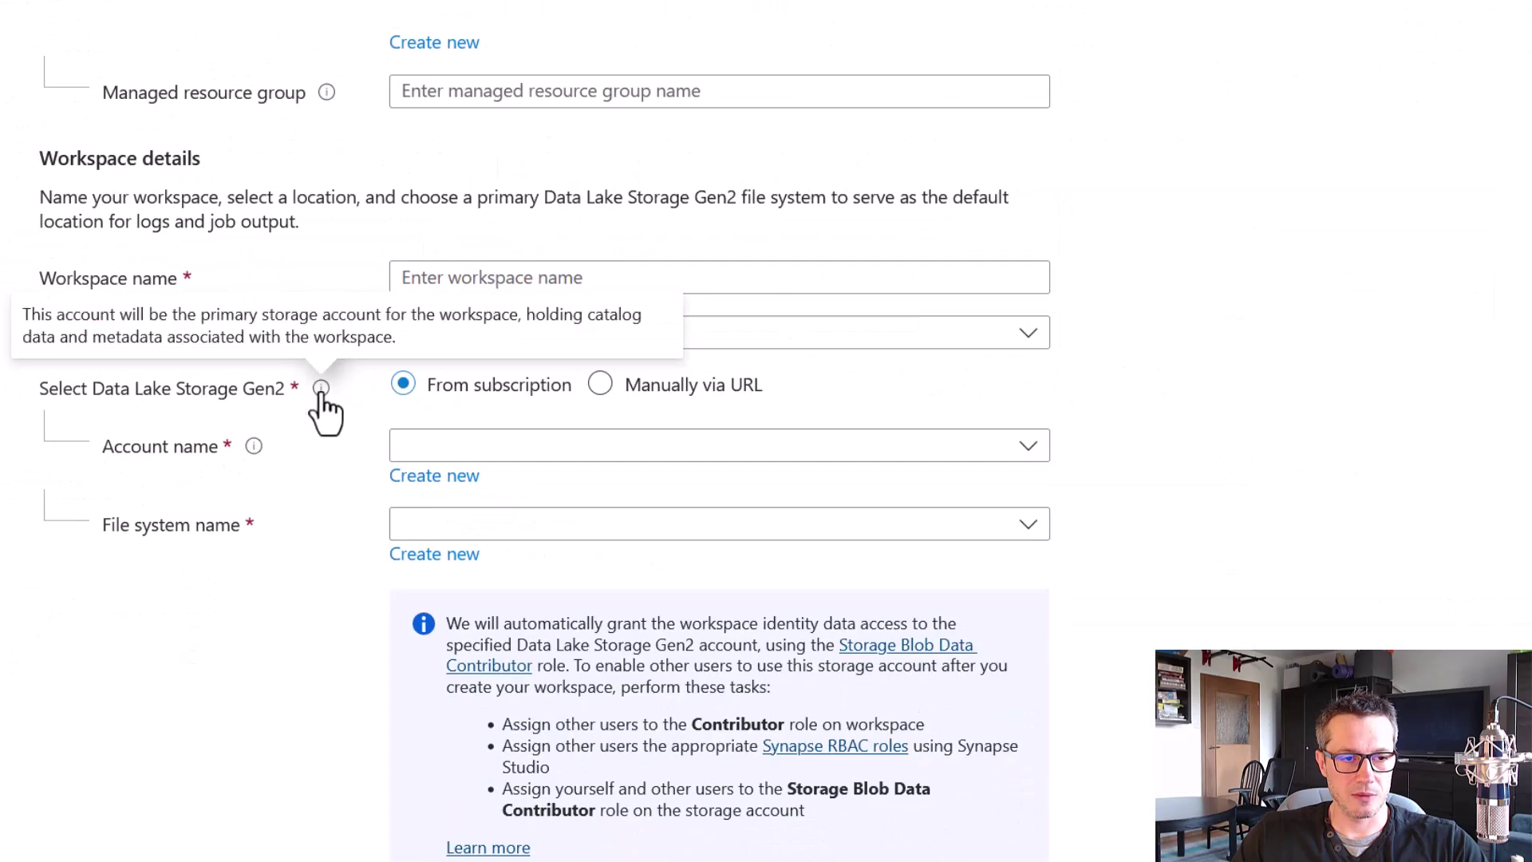
pyautogui.moveTo(24, 361)
pyautogui.mouseDown()
pyautogui.moveTo(798, 552)
pyautogui.moveTo(895, 556)
pyautogui.moveTo(863, 556)
pyautogui.mouseUp()
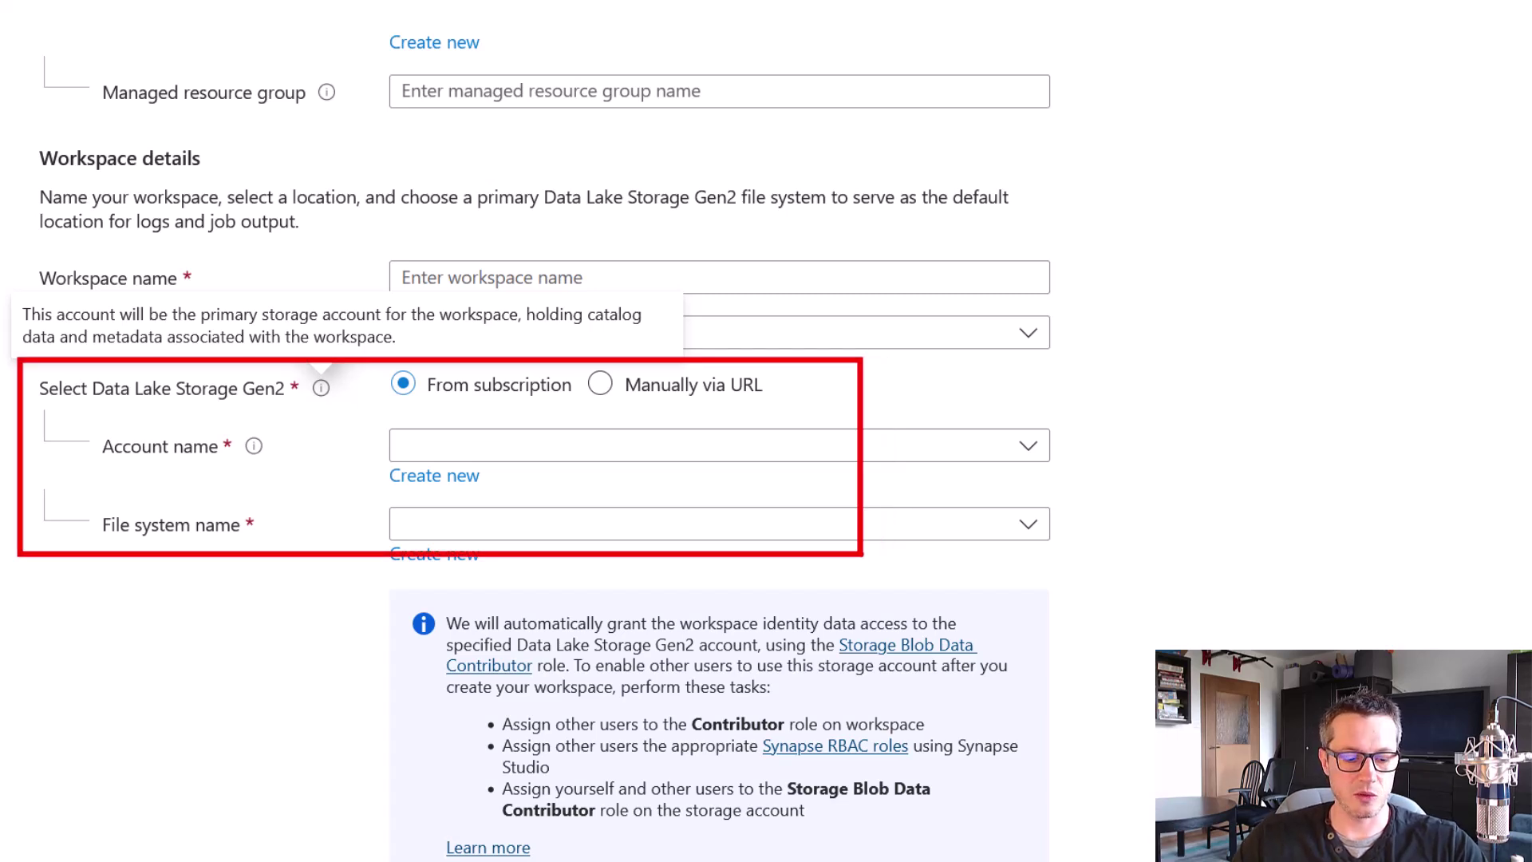
pyautogui.moveTo(4, 294)
pyautogui.mouseDown()
pyautogui.moveTo(565, 370)
pyautogui.moveTo(700, 366)
pyautogui.mouseUp()
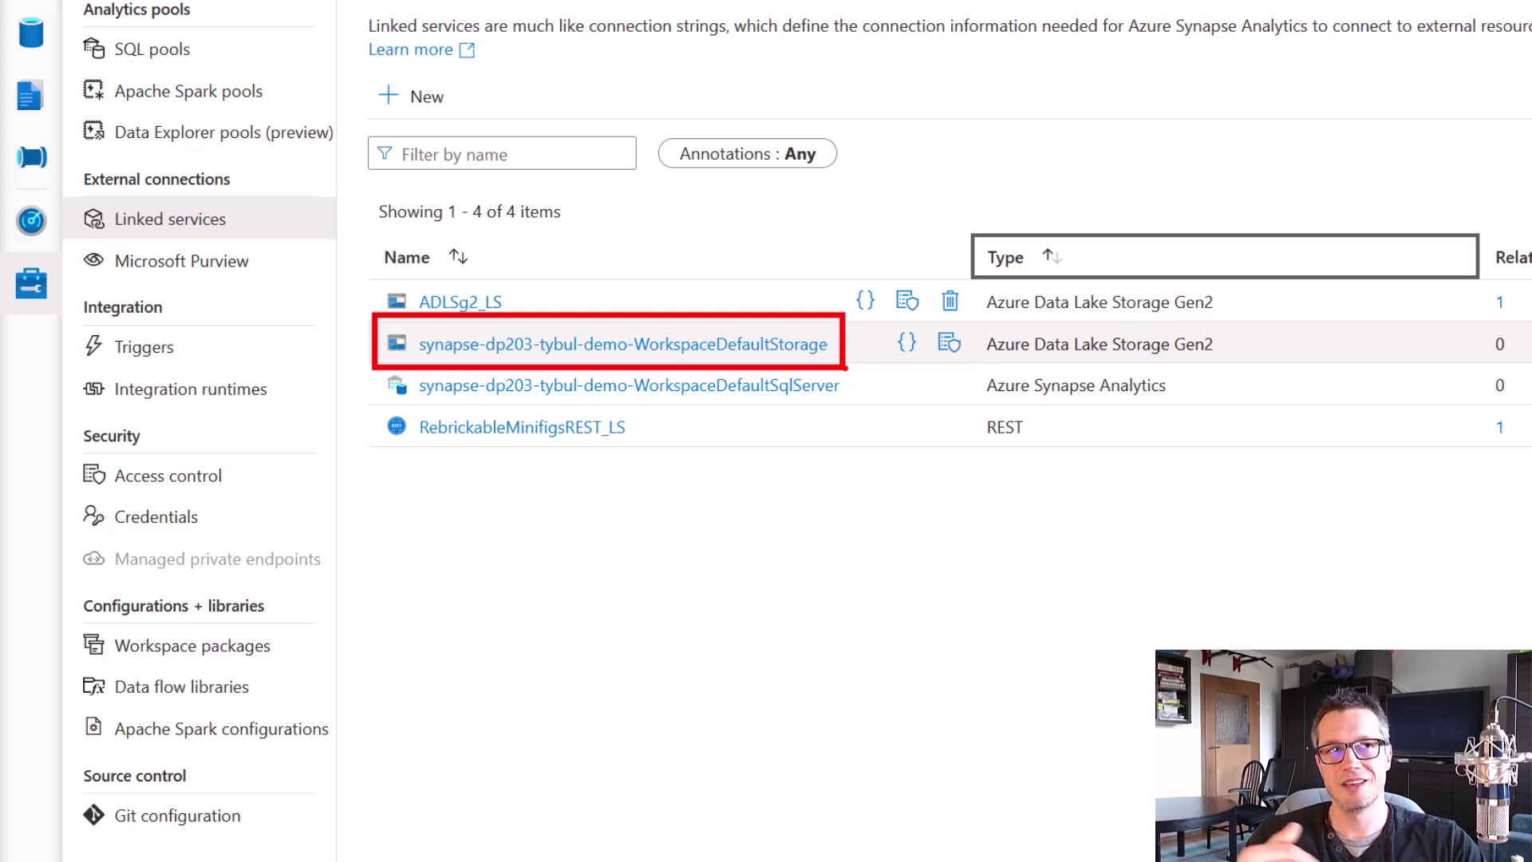
# Return to Synapse Studio, open the workspace data view and close the open Get Minifigs pipeline.
pyautogui.click(782, 351)
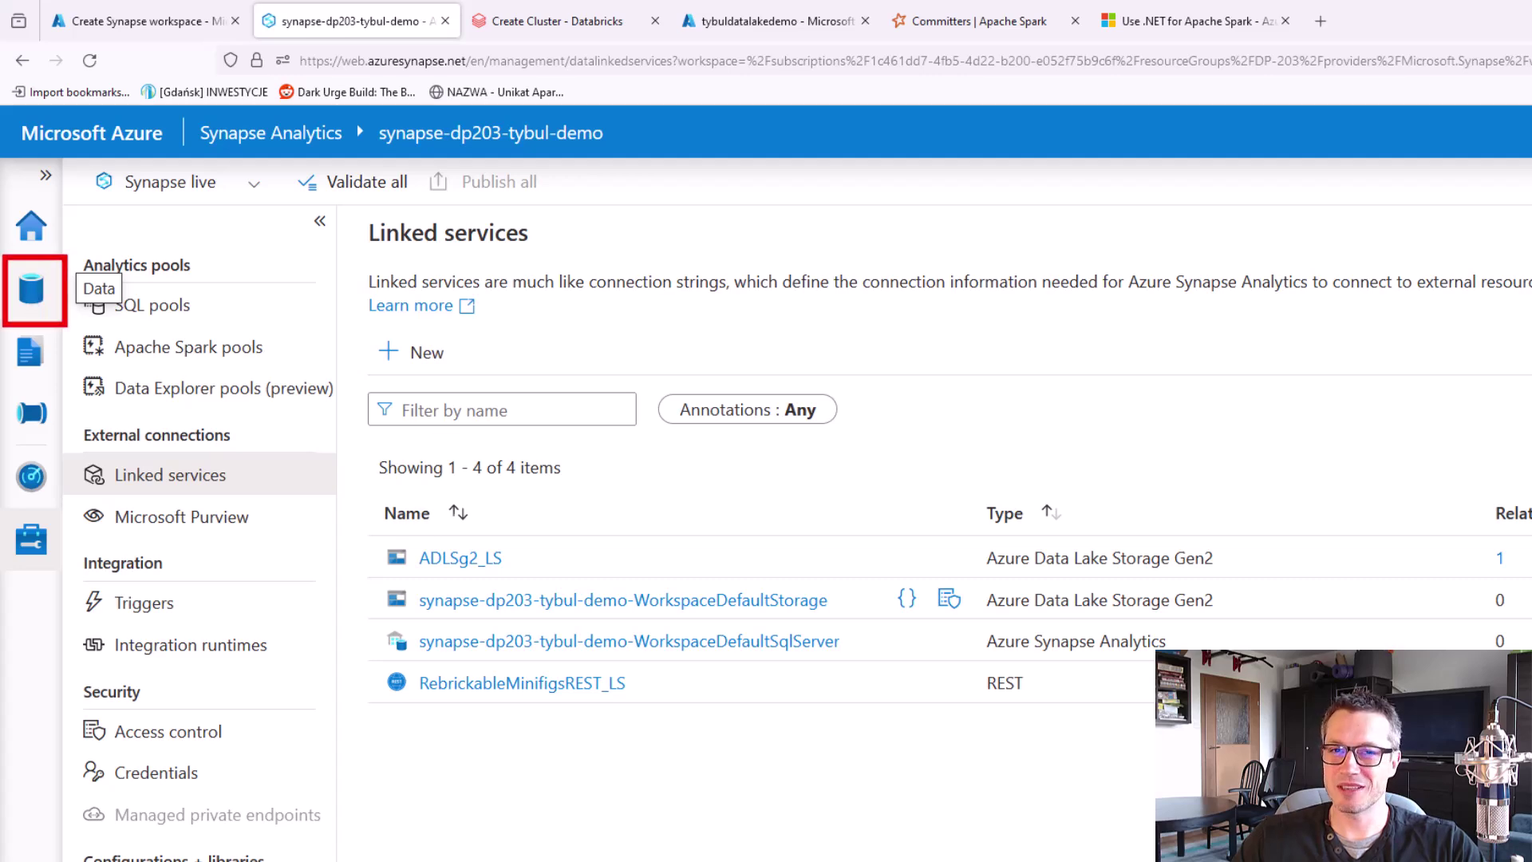
pyautogui.click(34, 297)
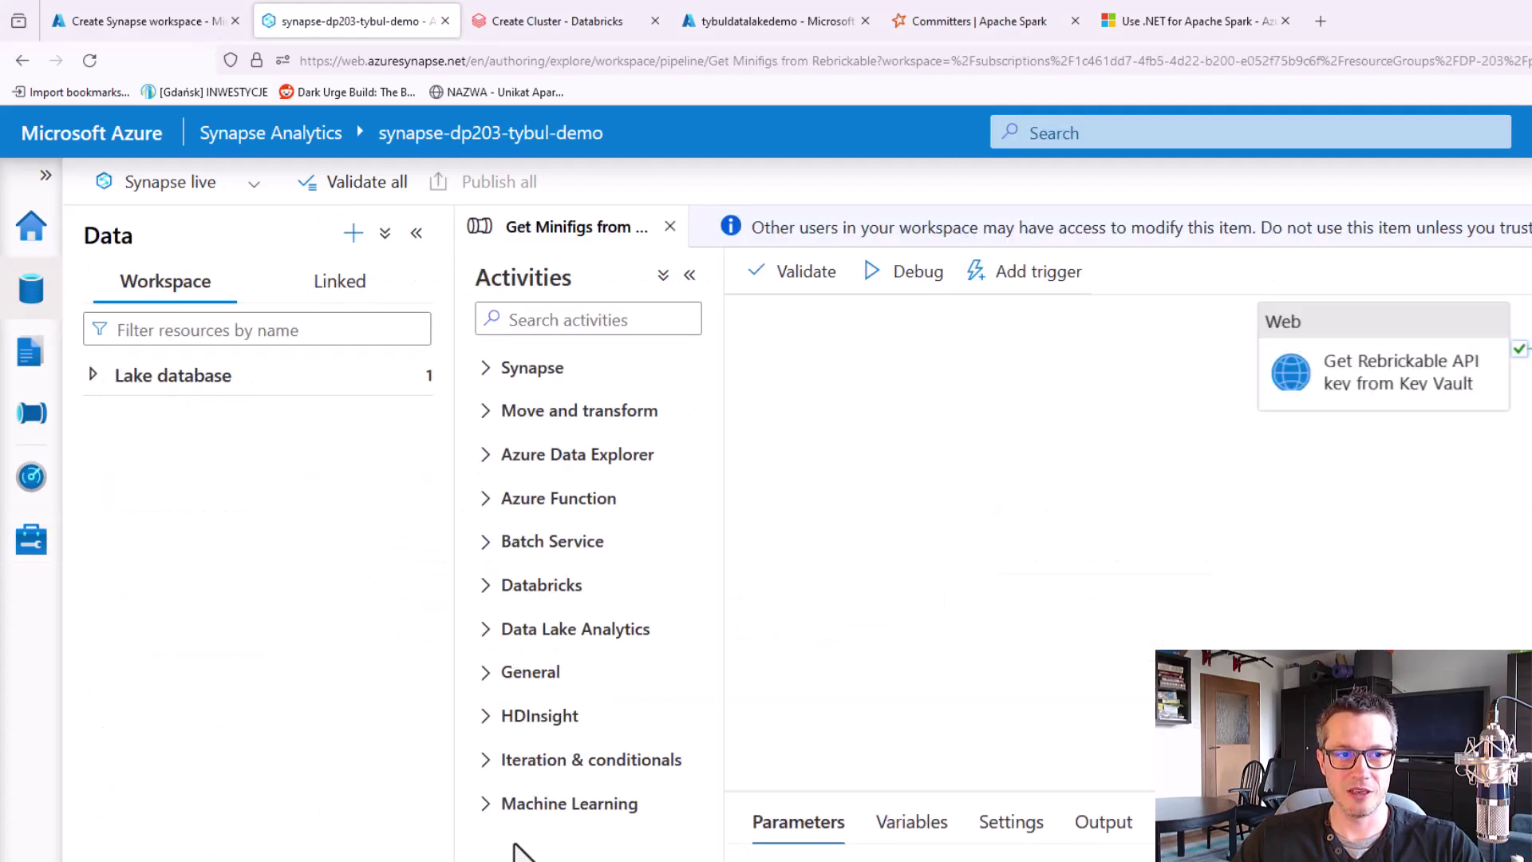
pyautogui.click(669, 226)
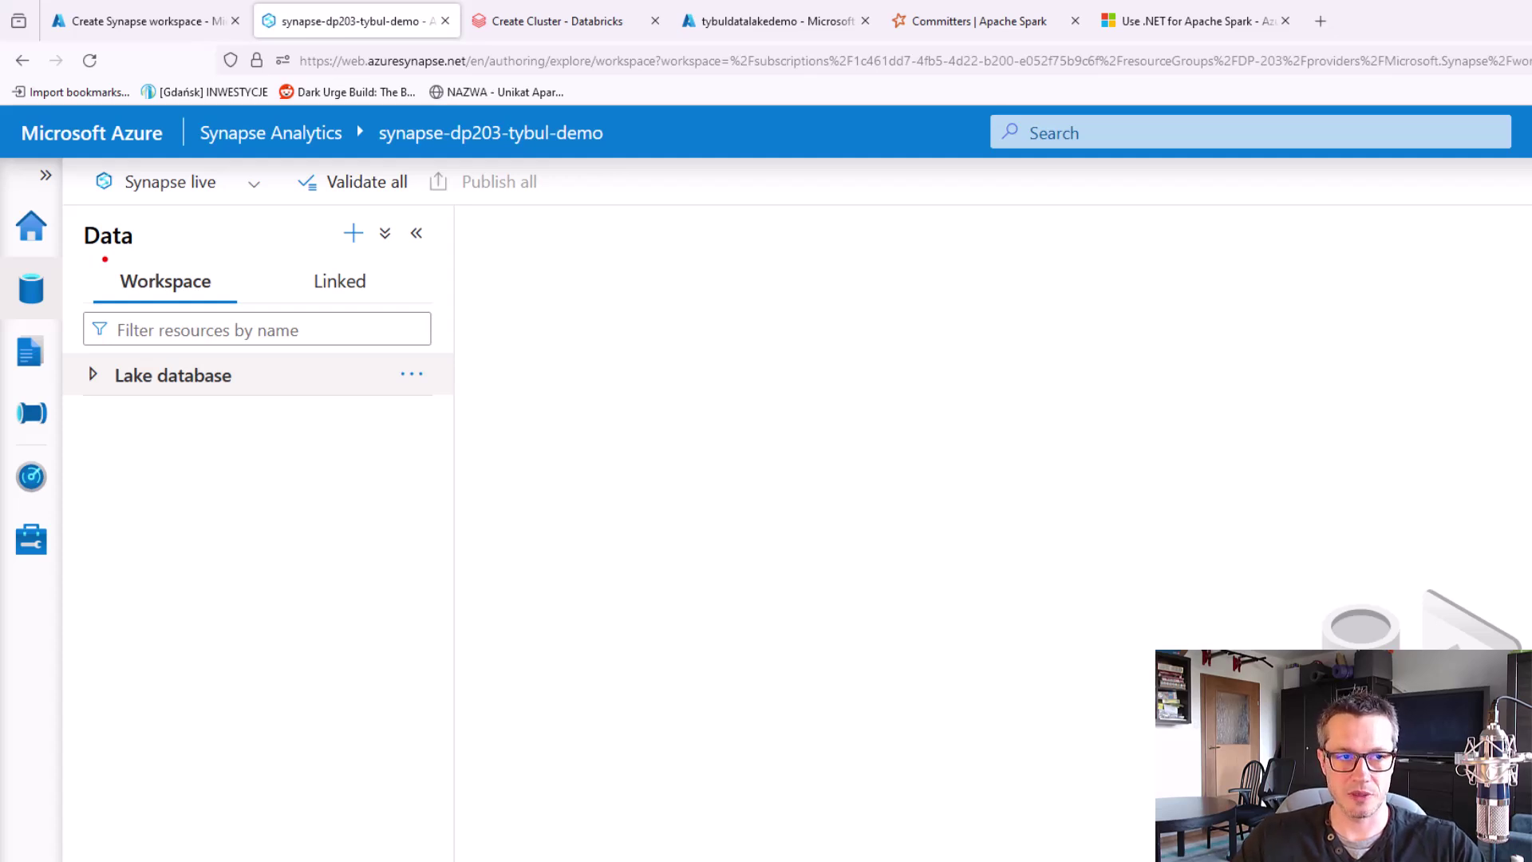
pyautogui.moveTo(105, 258); pyautogui.dragTo(231, 304)
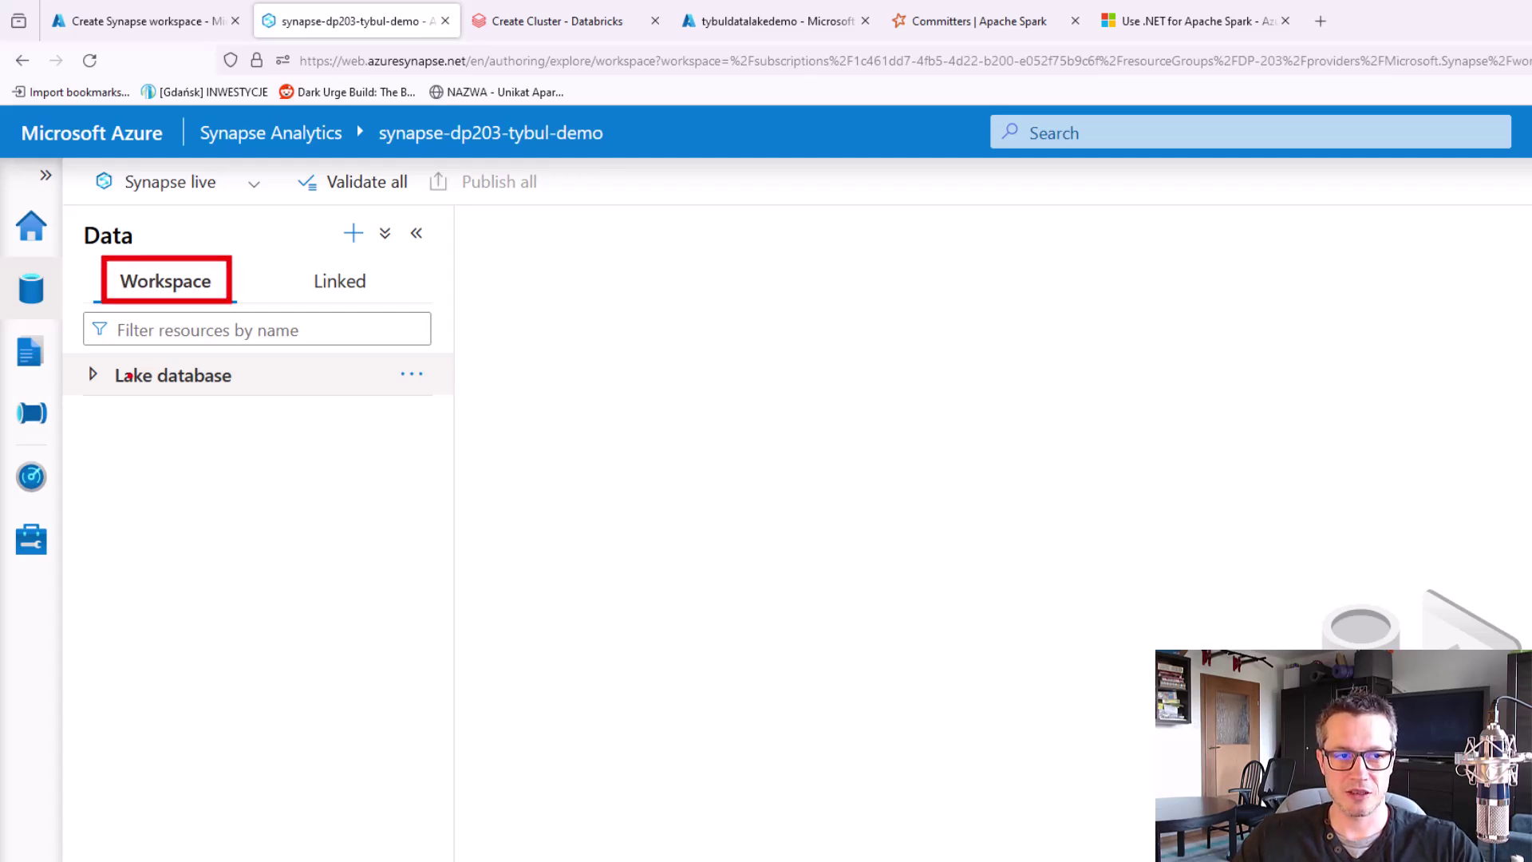
pyautogui.moveTo(82, 348); pyautogui.dragTo(245, 406)
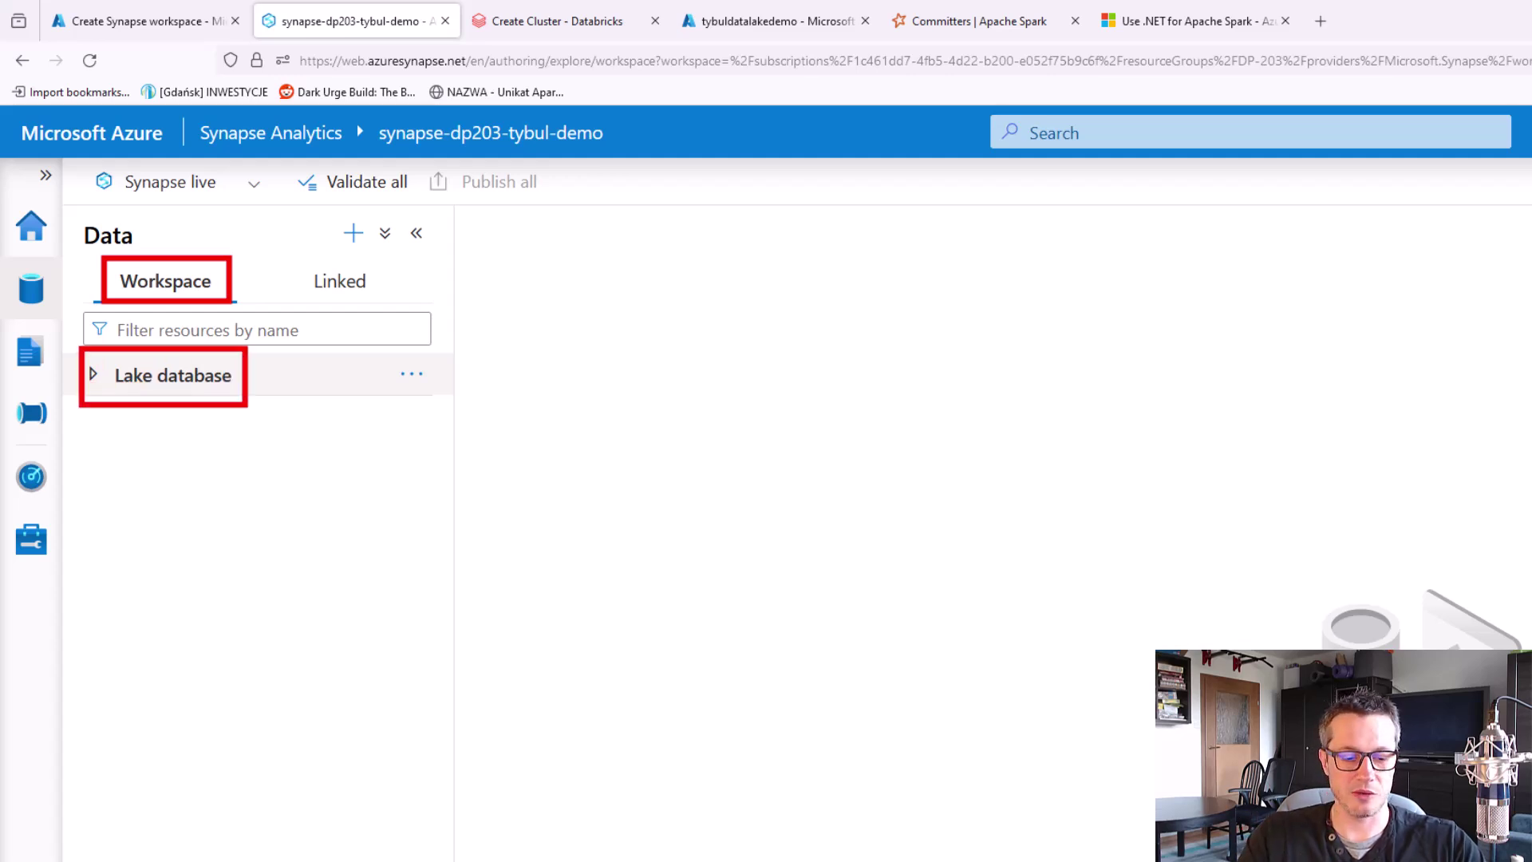
pyautogui.press('e')
pyautogui.moveTo(284, 252); pyautogui.dragTo(397, 304)
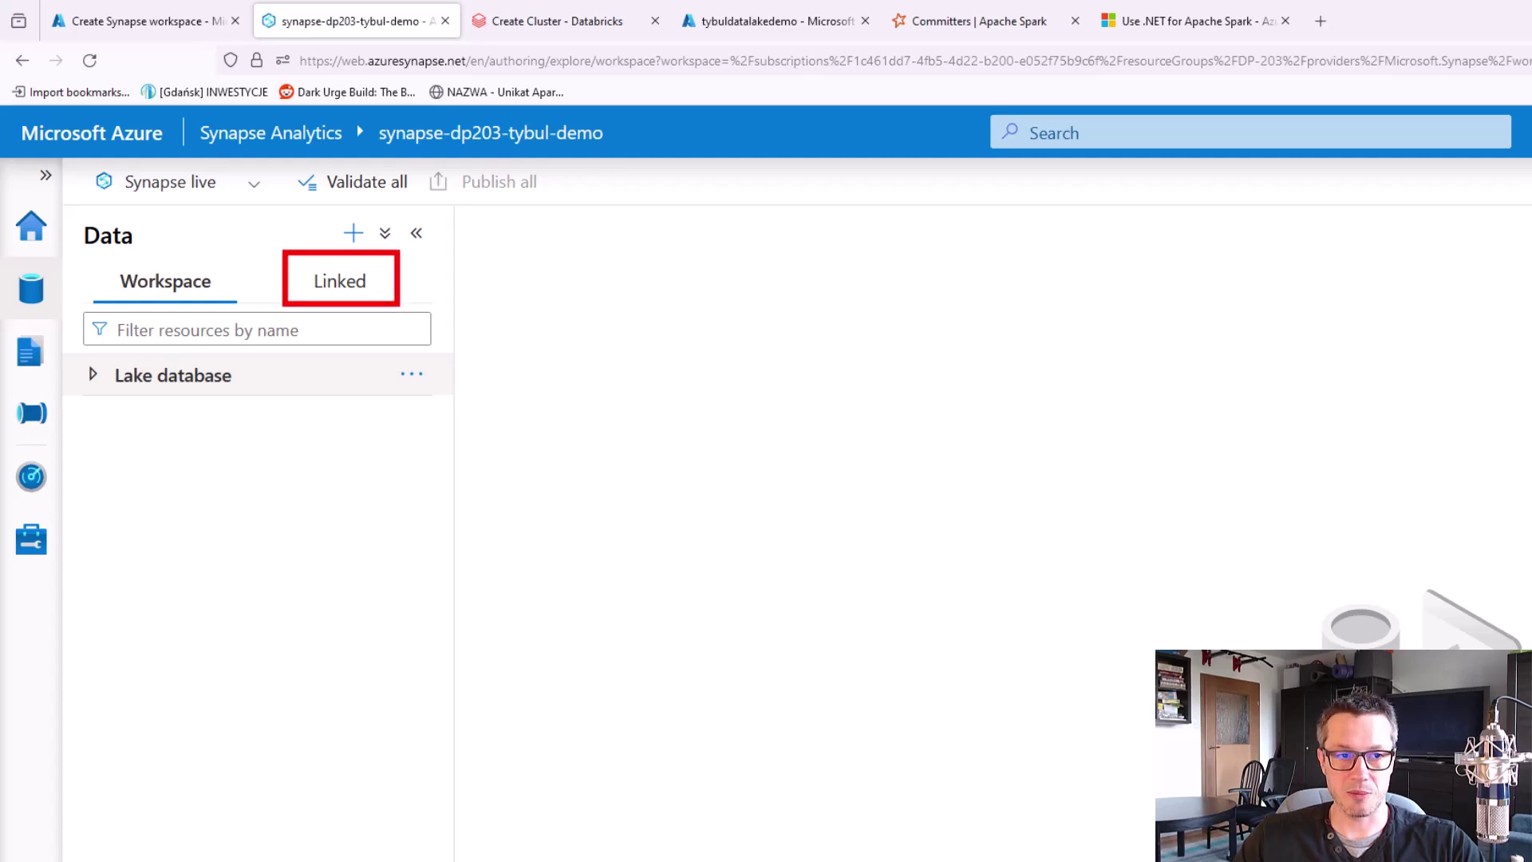
pyautogui.press('Escape')
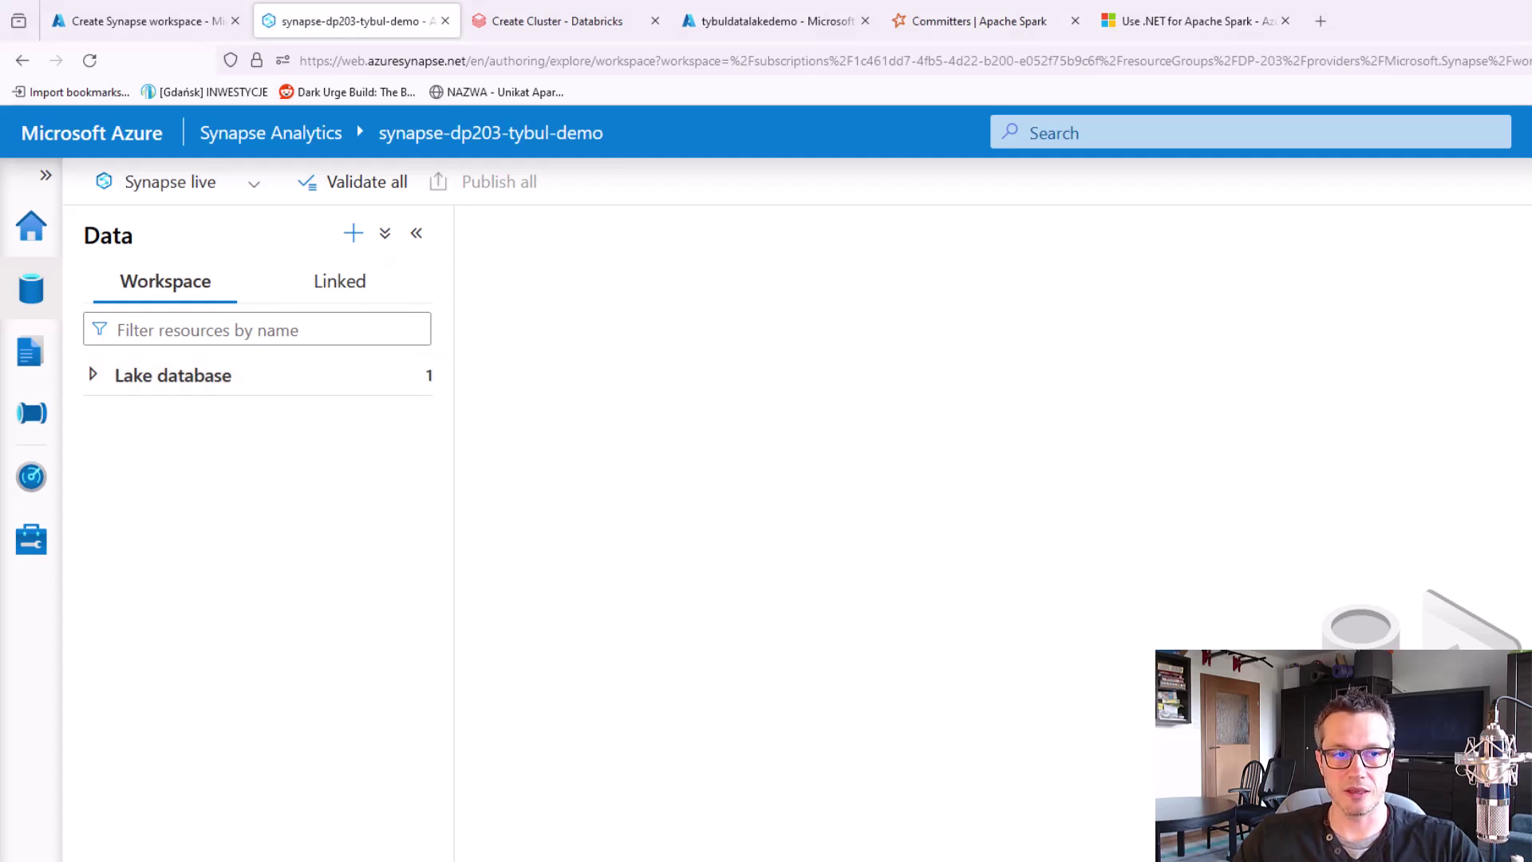
# Show the linked data, expand Azure Data Lake Storage Gen2 and widen the list to reveal the full account names.
pyautogui.click(335, 289)
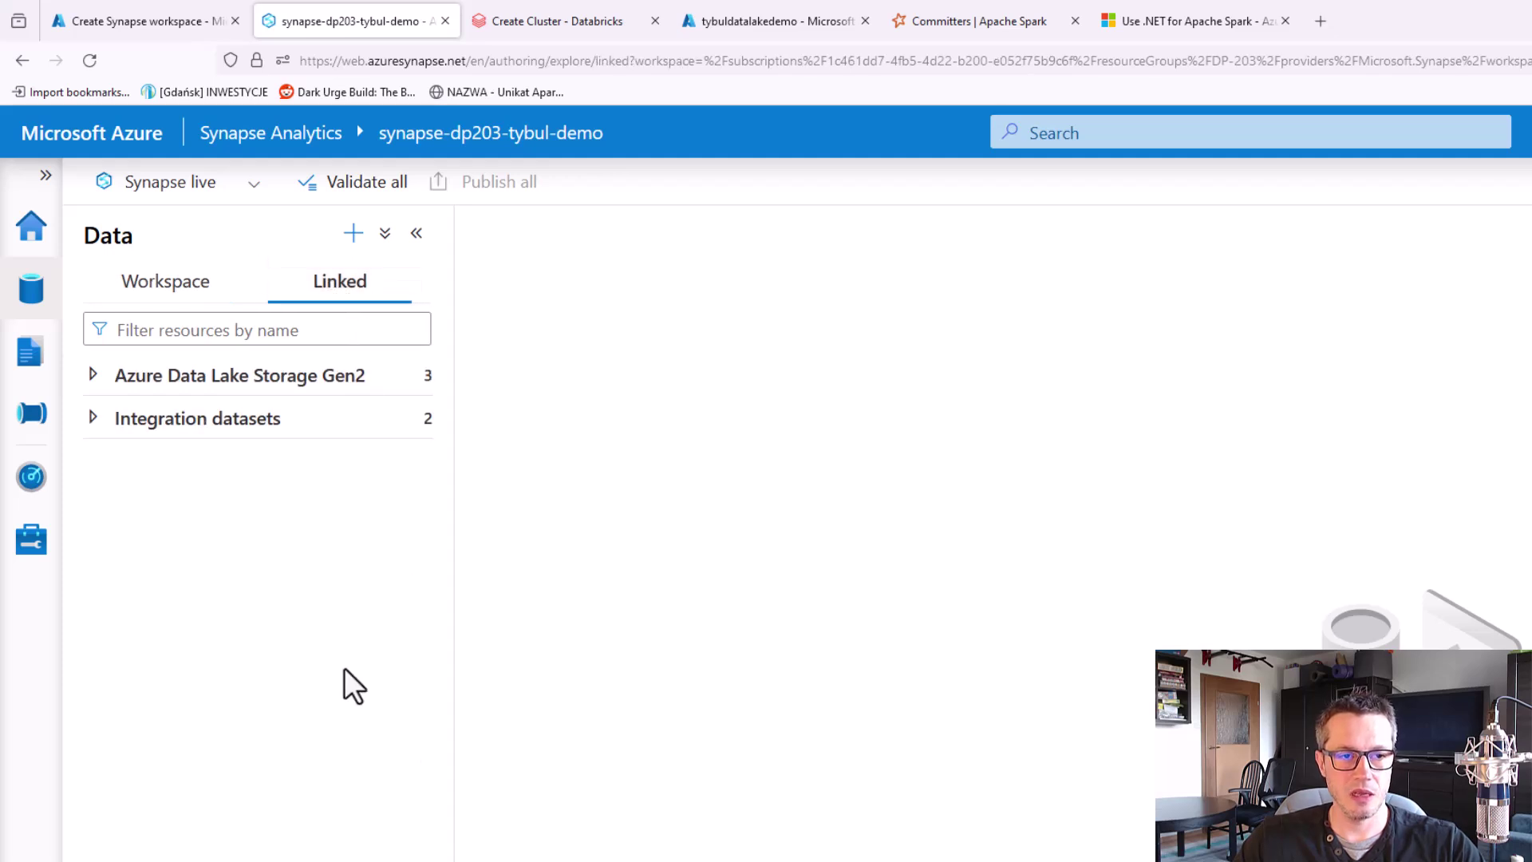
pyautogui.click(92, 376)
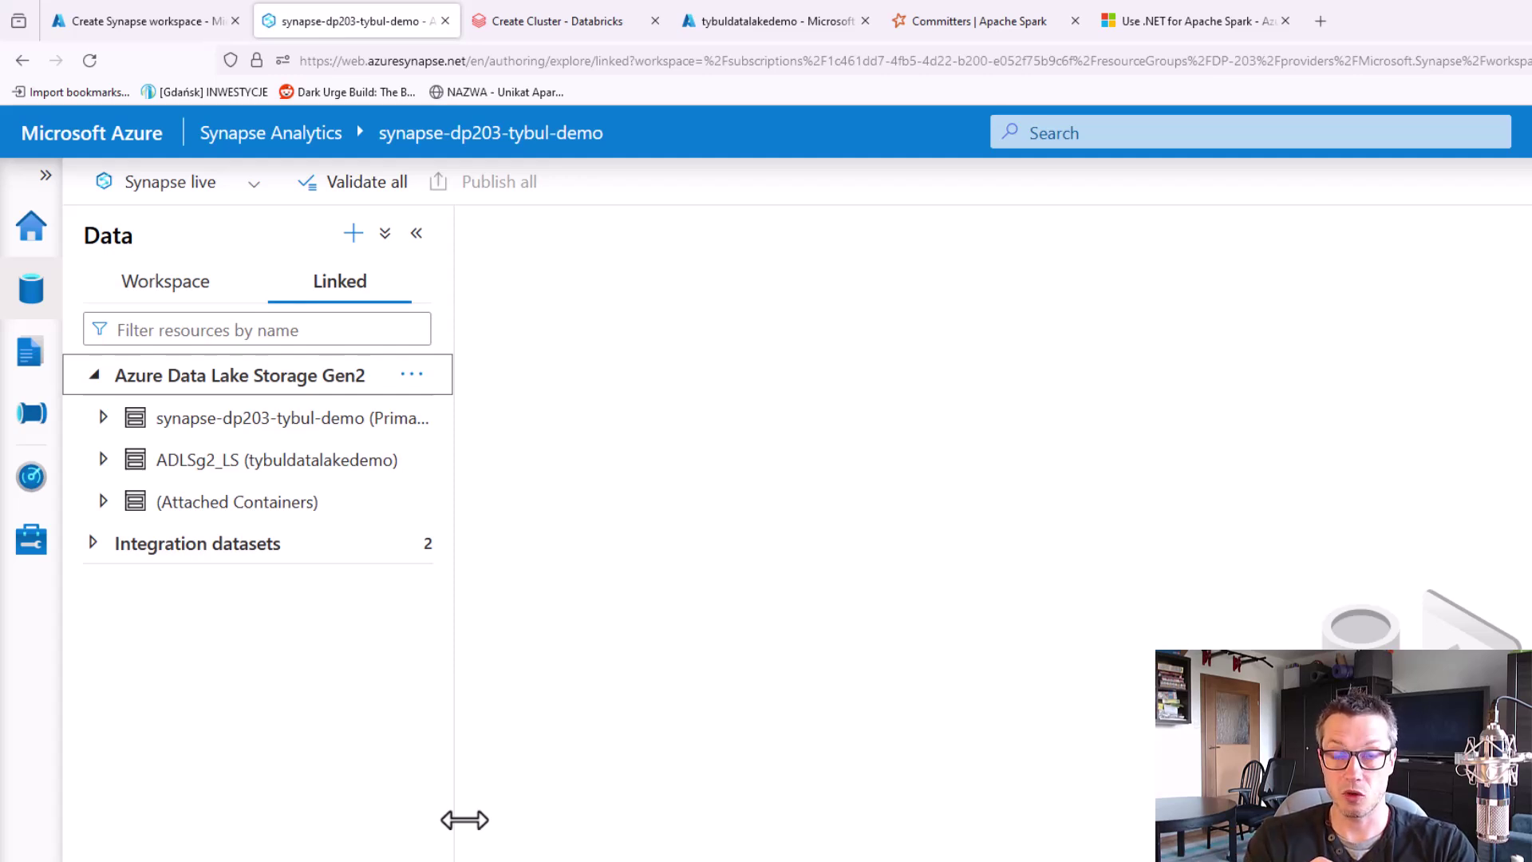
pyautogui.moveTo(458, 814); pyautogui.dragTo(692, 794)
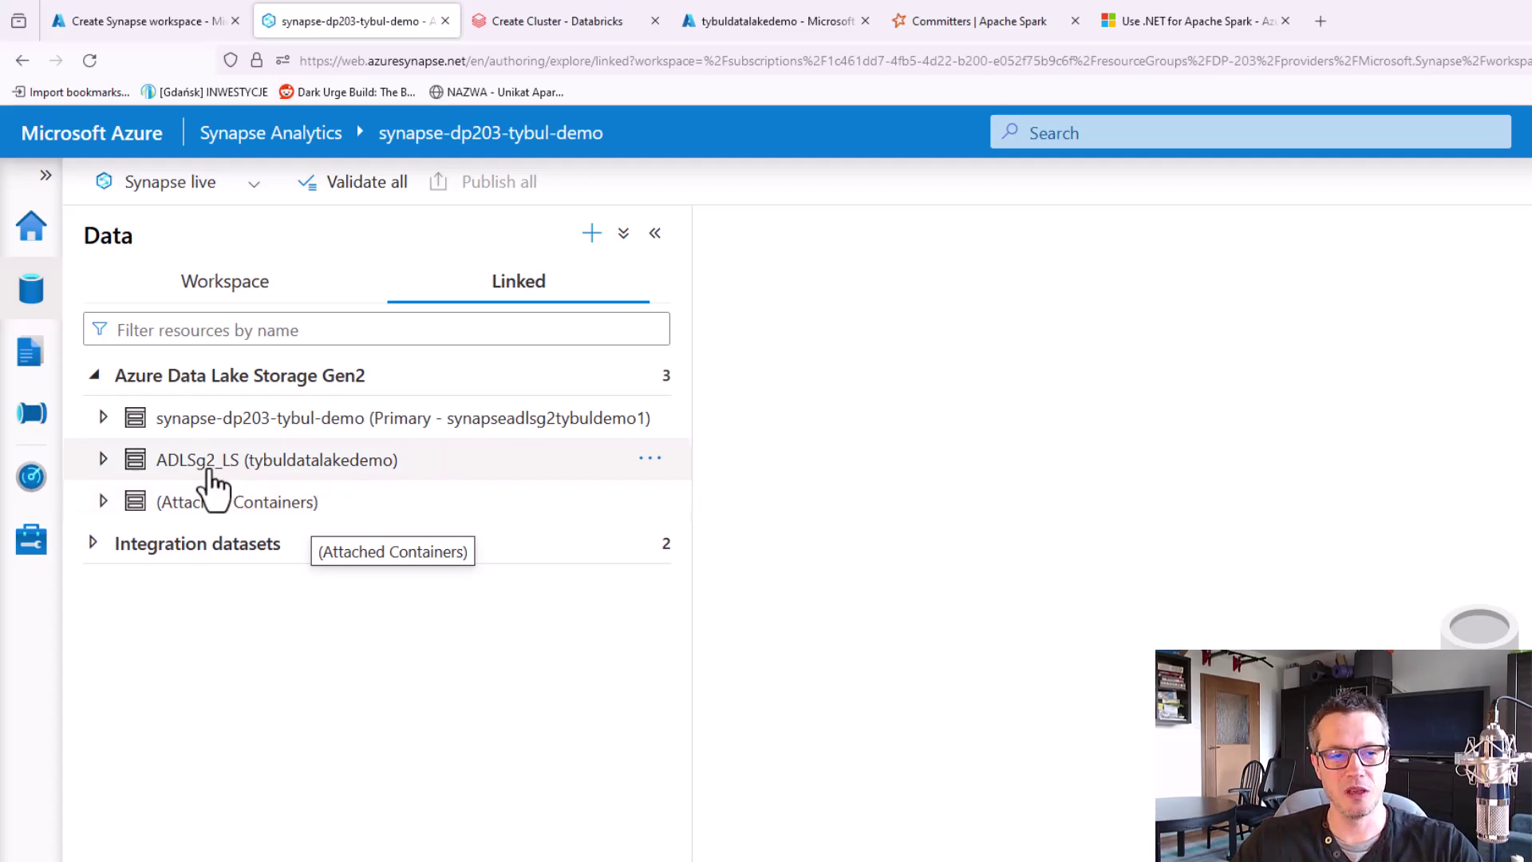
# Expand the ADLSg2_LS (tybuldatalakedemo) storage account and examine its containers.
pyautogui.click(103, 500)
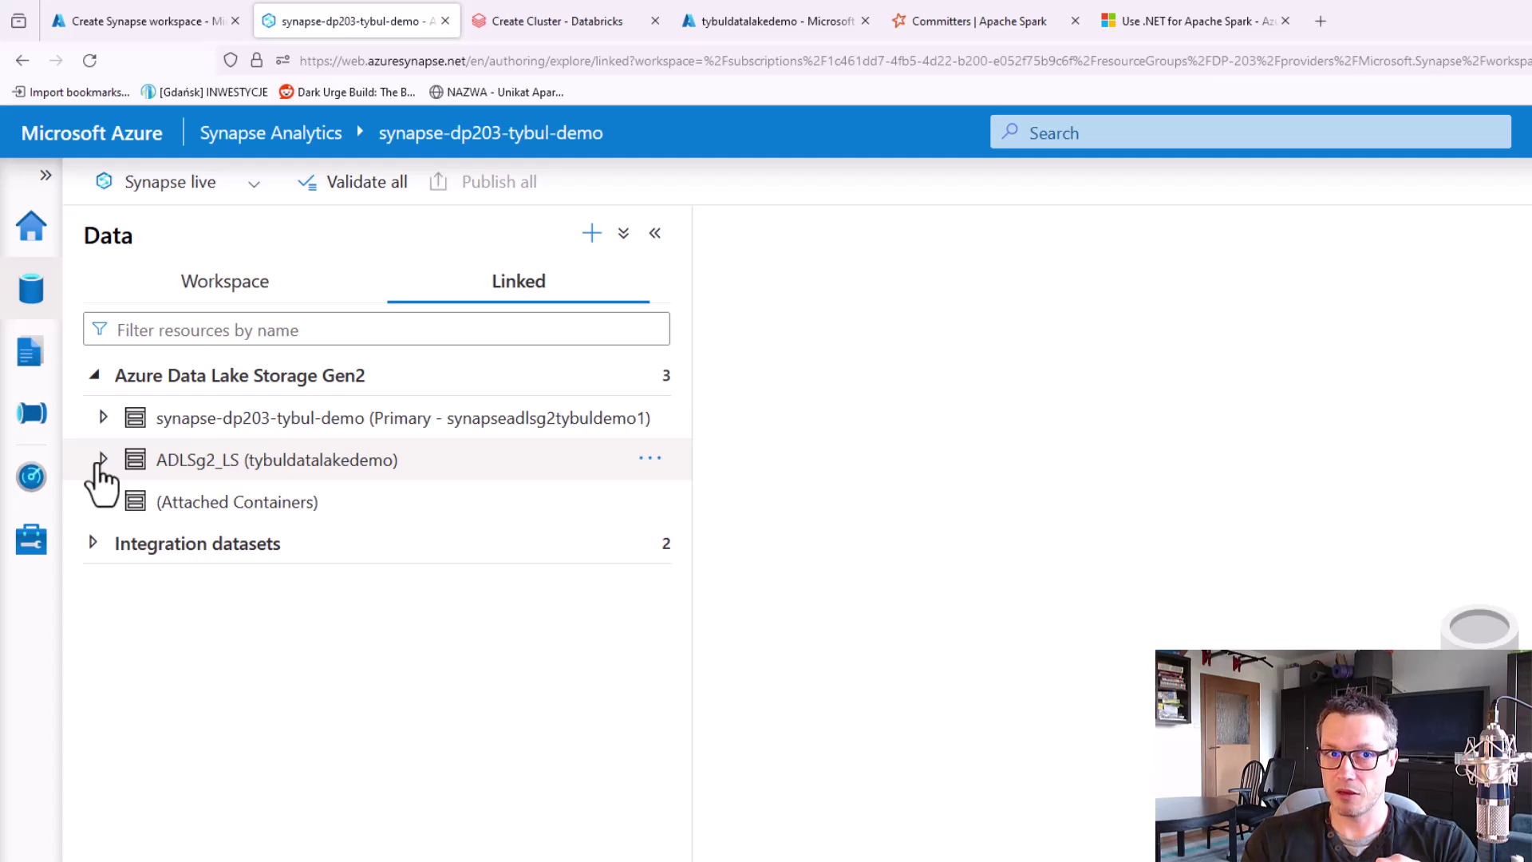
pyautogui.click(102, 461)
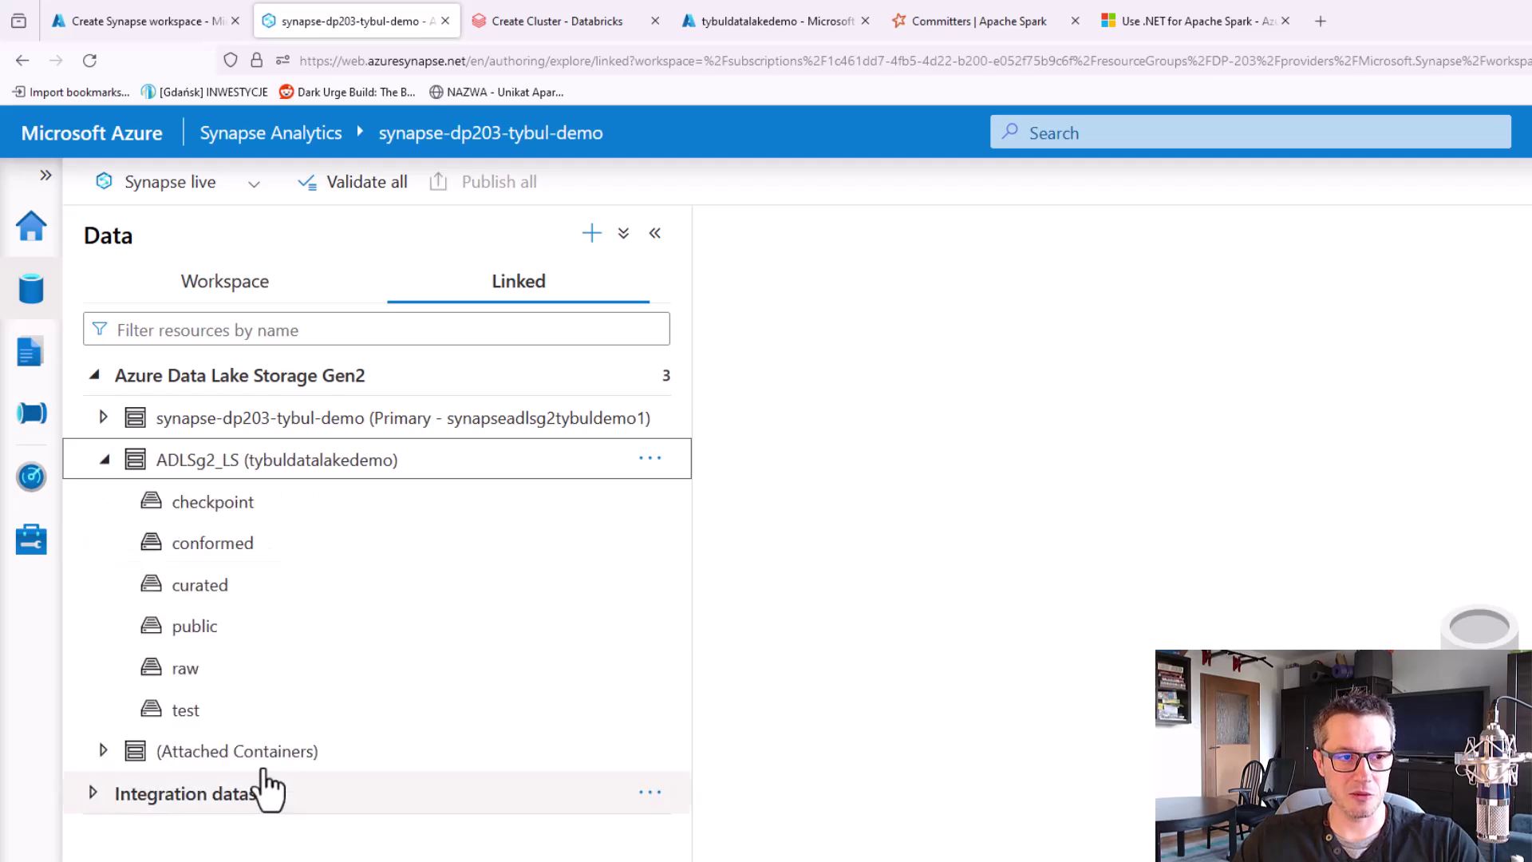
pyautogui.hotkey('ctrl', '2')
pyautogui.moveTo(108, 478); pyautogui.dragTo(320, 746)
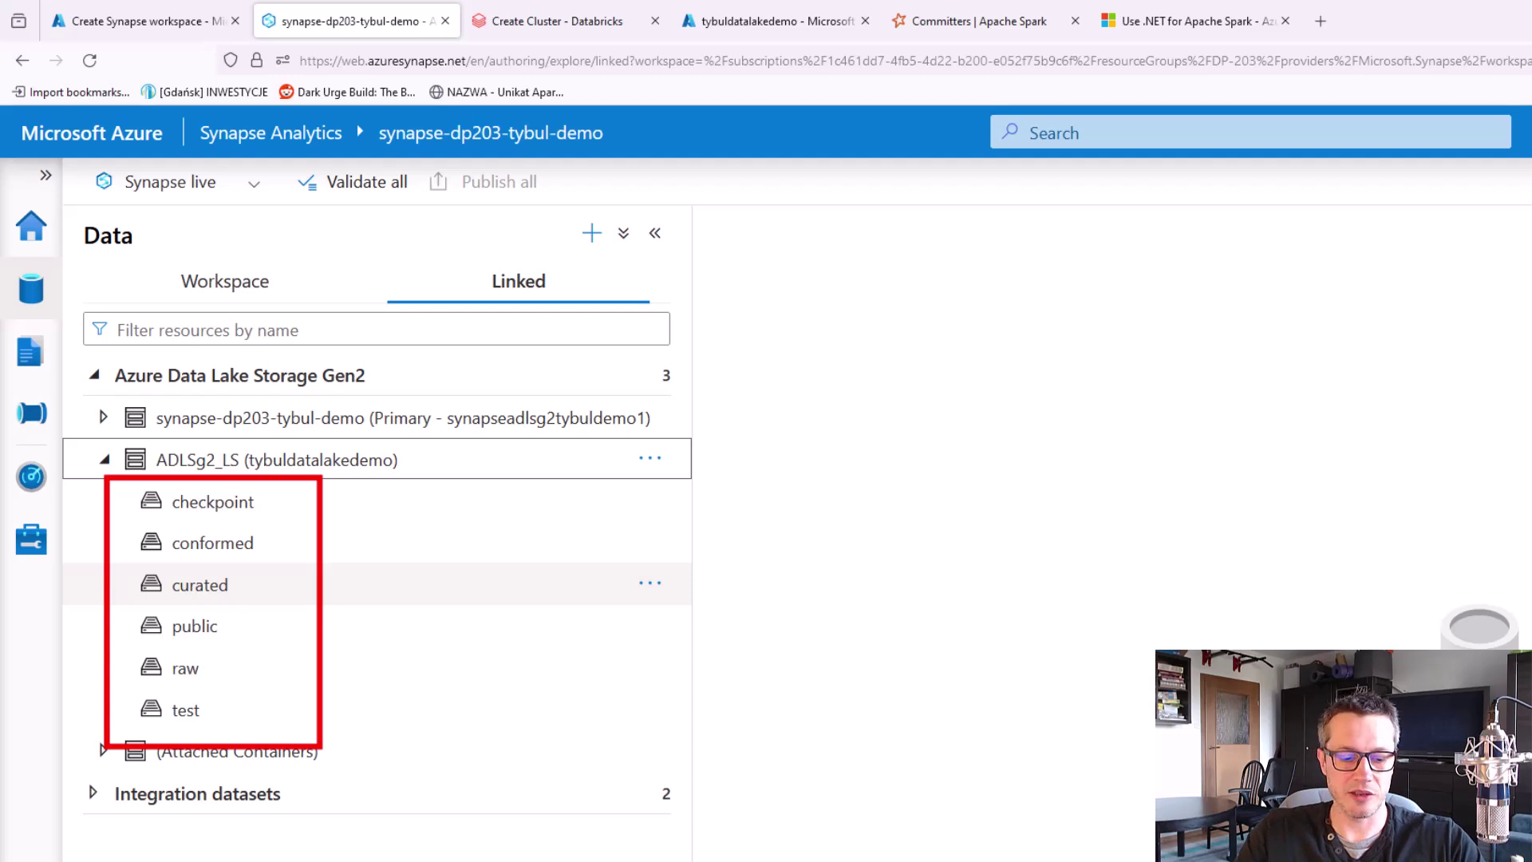
# Open the raw container and browse to the Minifigs folder inside Rebrickable.
pyautogui.press('Escape')
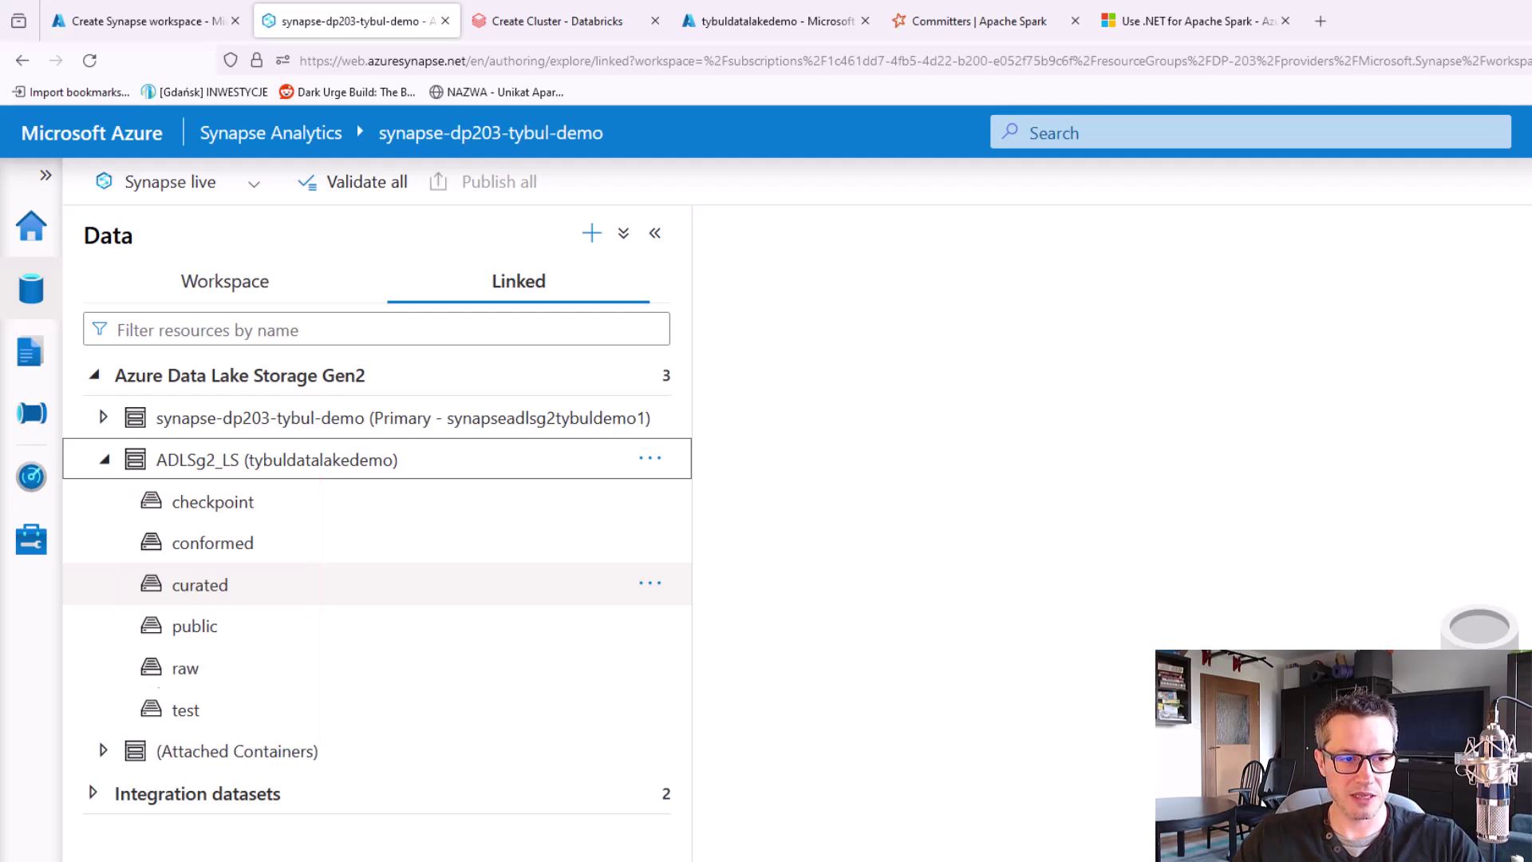
pyautogui.moveTo(125, 645); pyautogui.dragTo(217, 690)
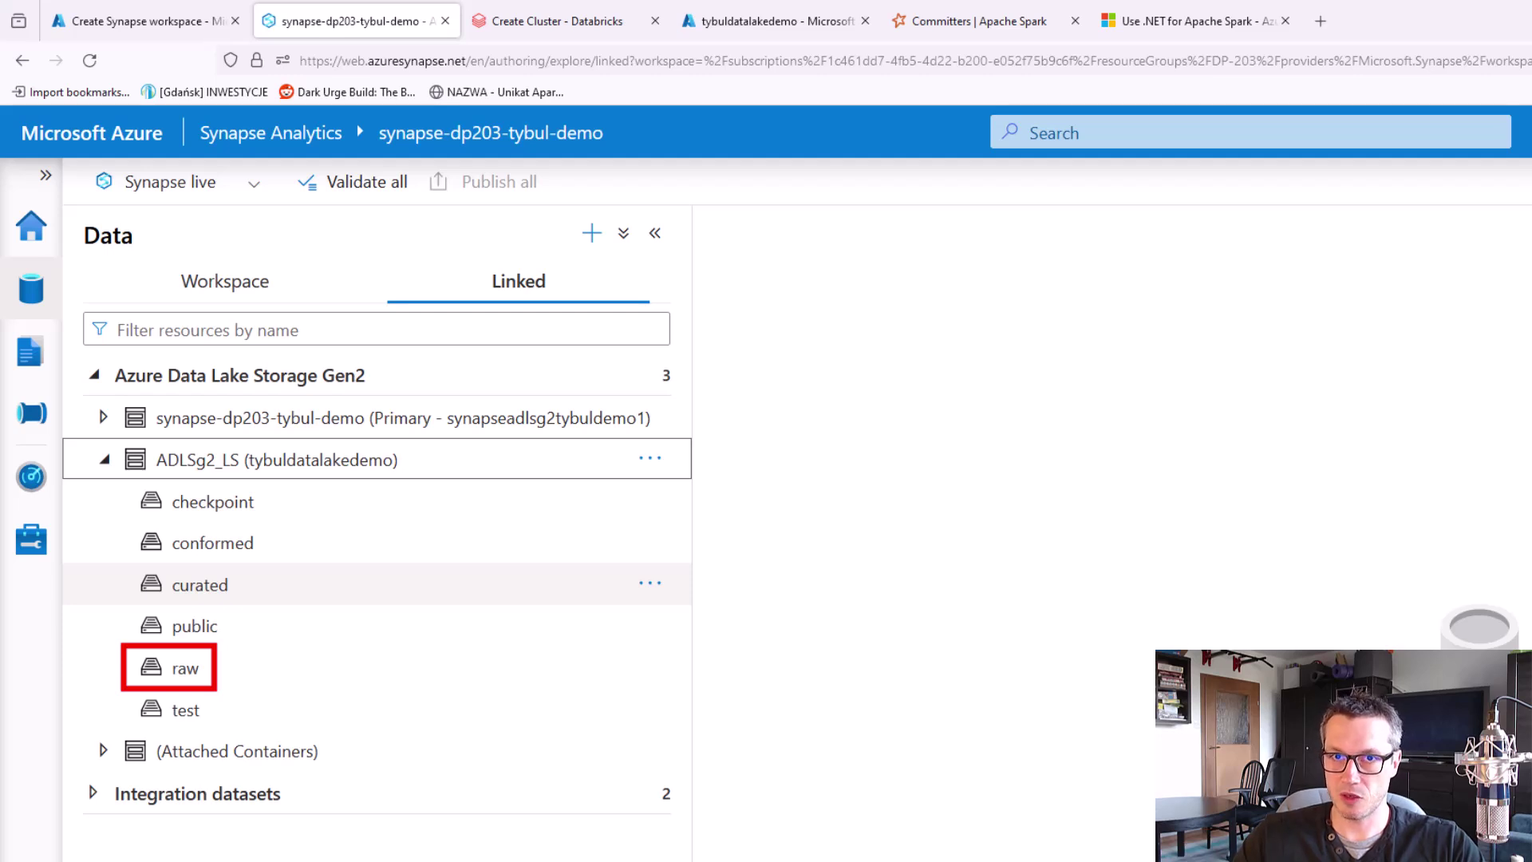
pyautogui.press('Escape')
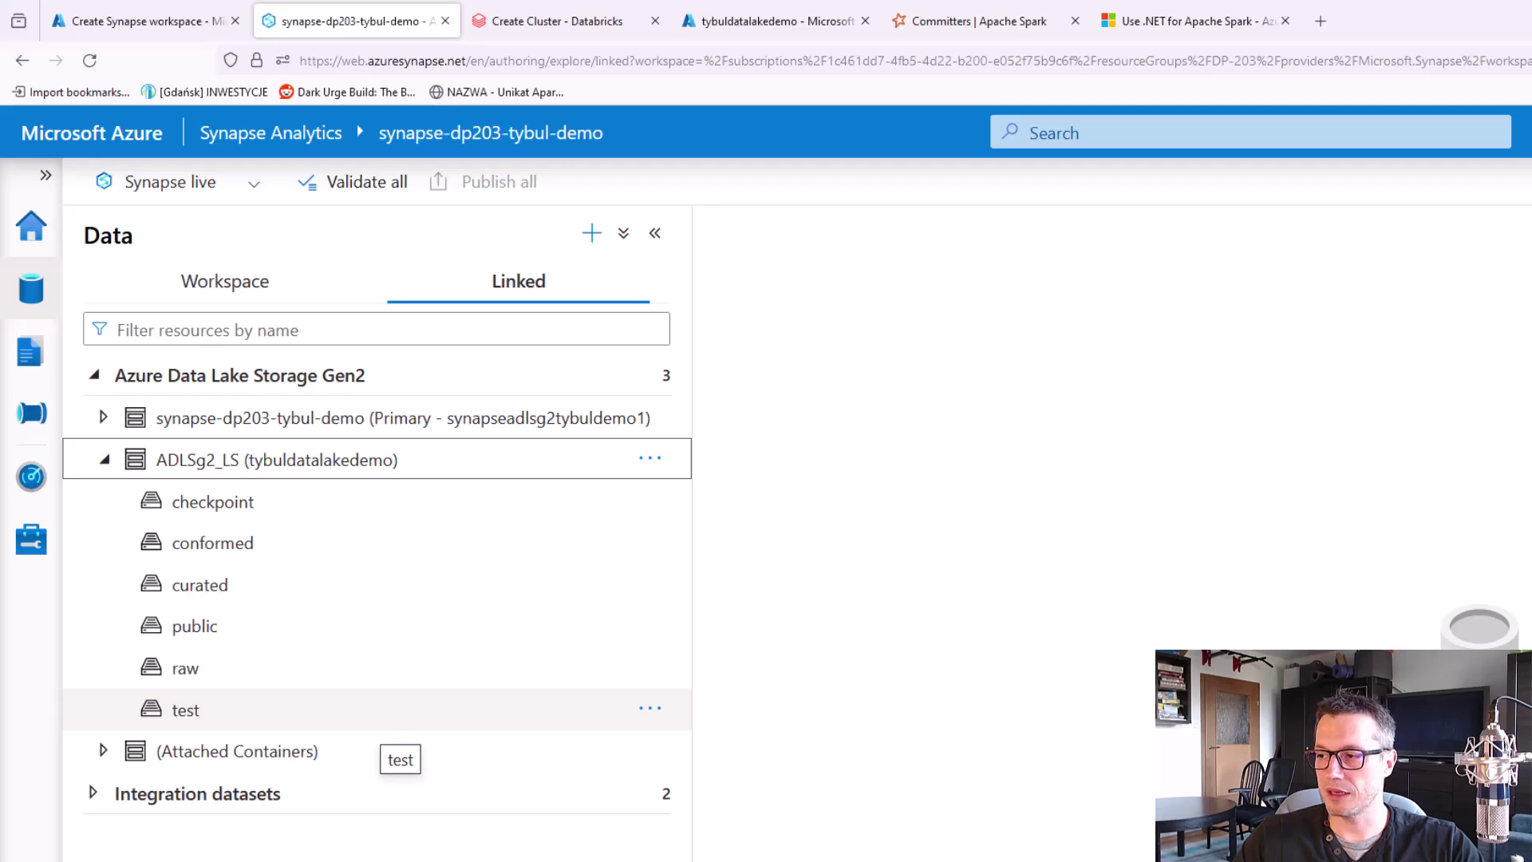
pyautogui.click(182, 671)
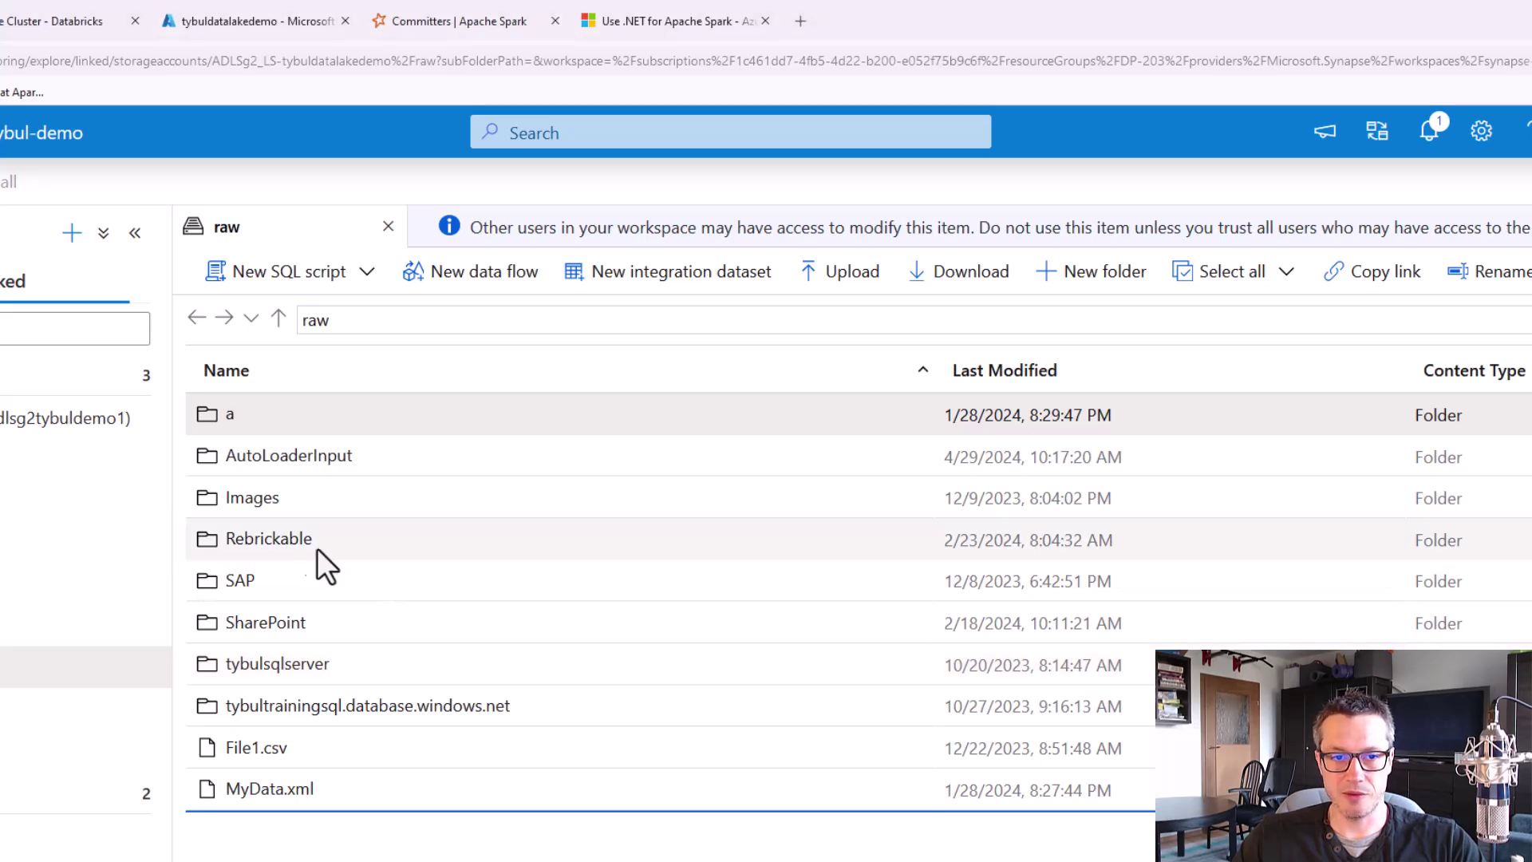
pyautogui.doubleClick(276, 539)
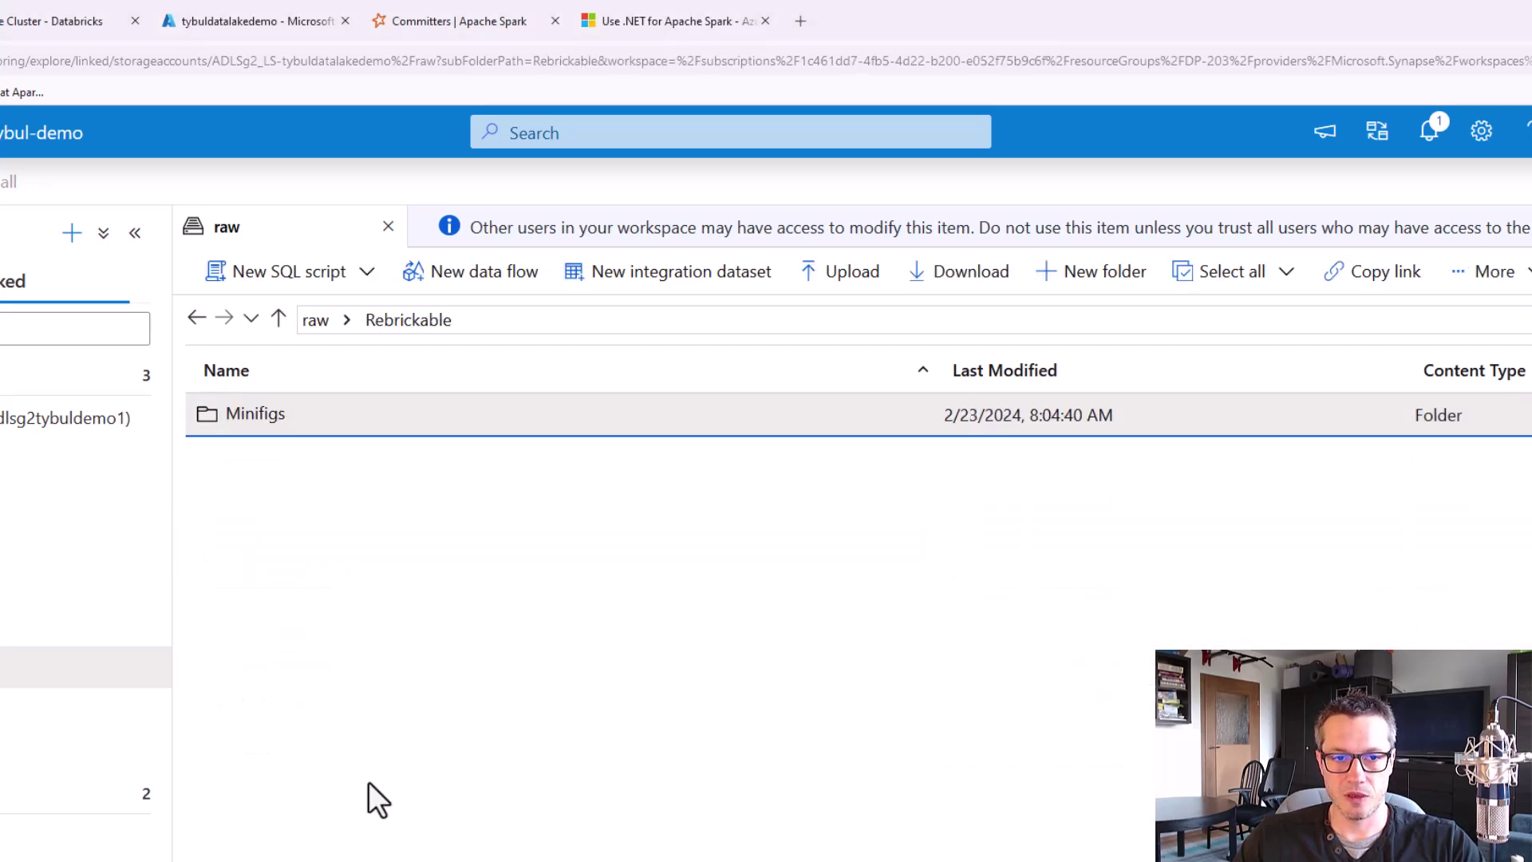
pyautogui.doubleClick(261, 418)
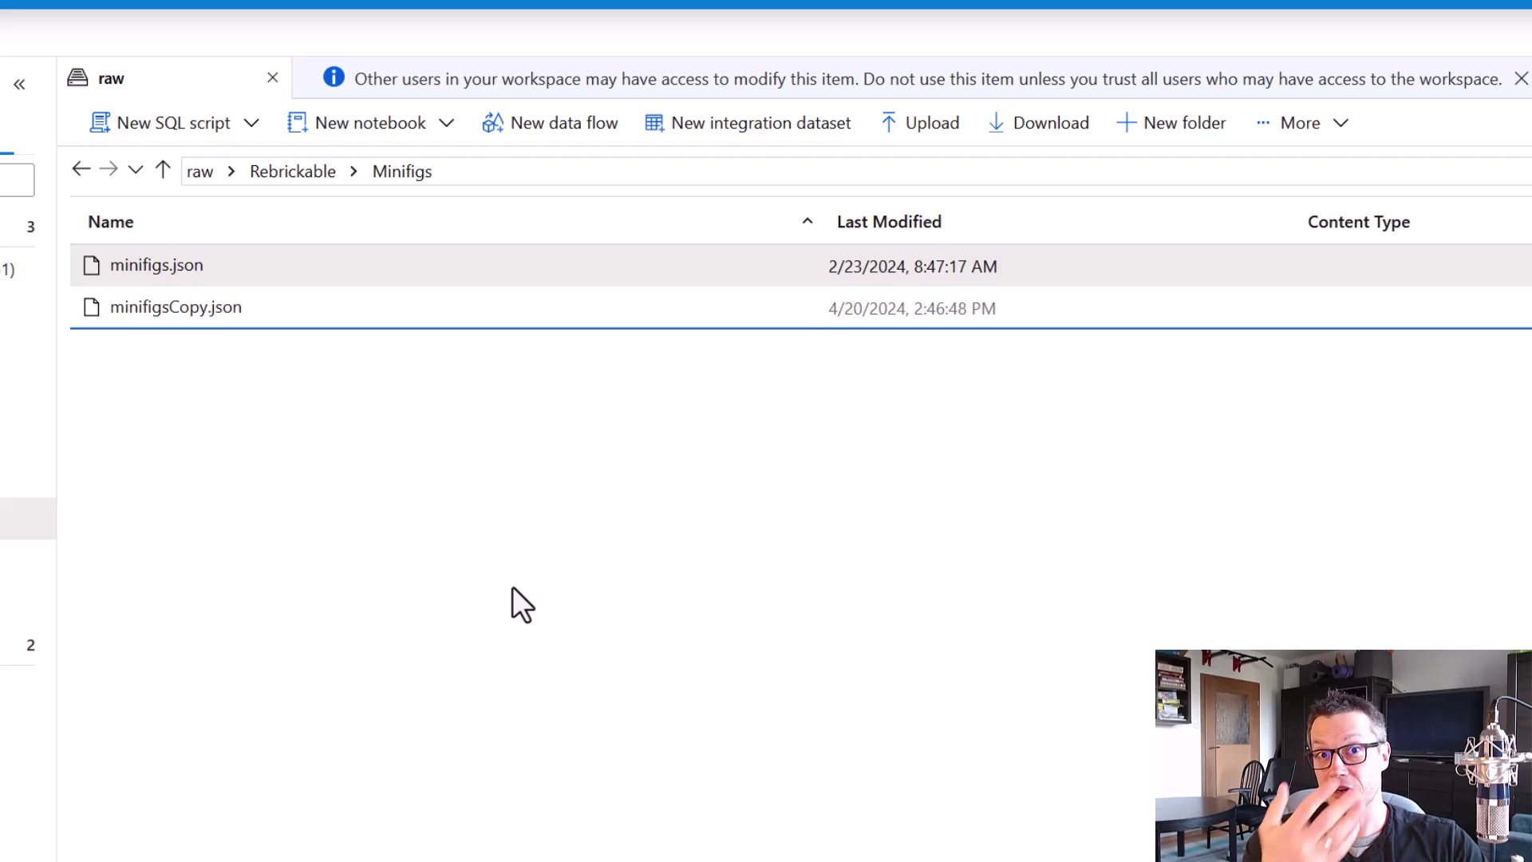
# Preview the contents of minifigs.json and close the preview.
pyautogui.rightClick(176, 266)
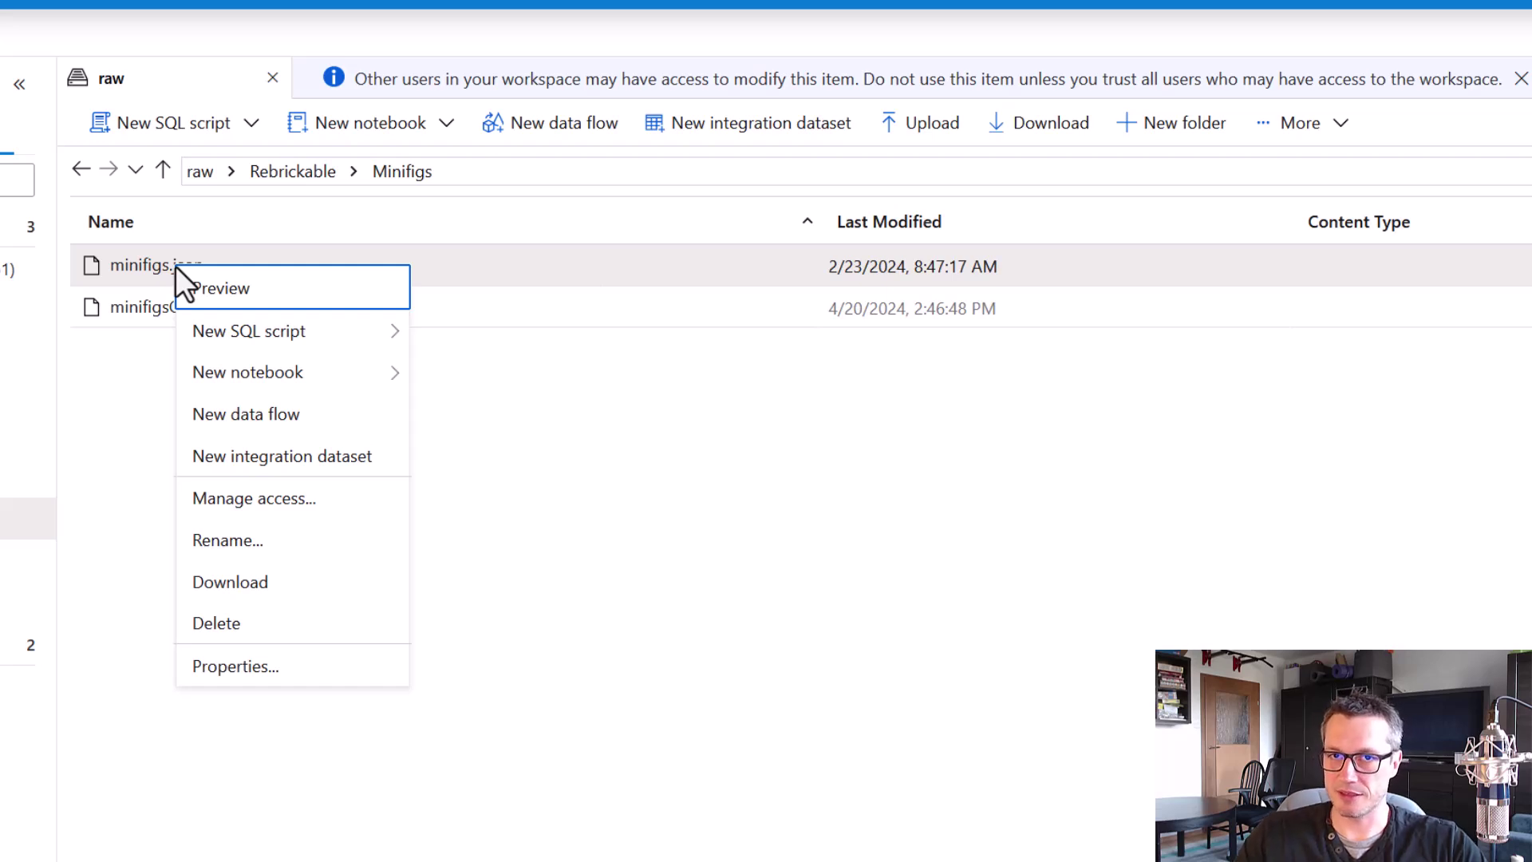
pyautogui.click(235, 302)
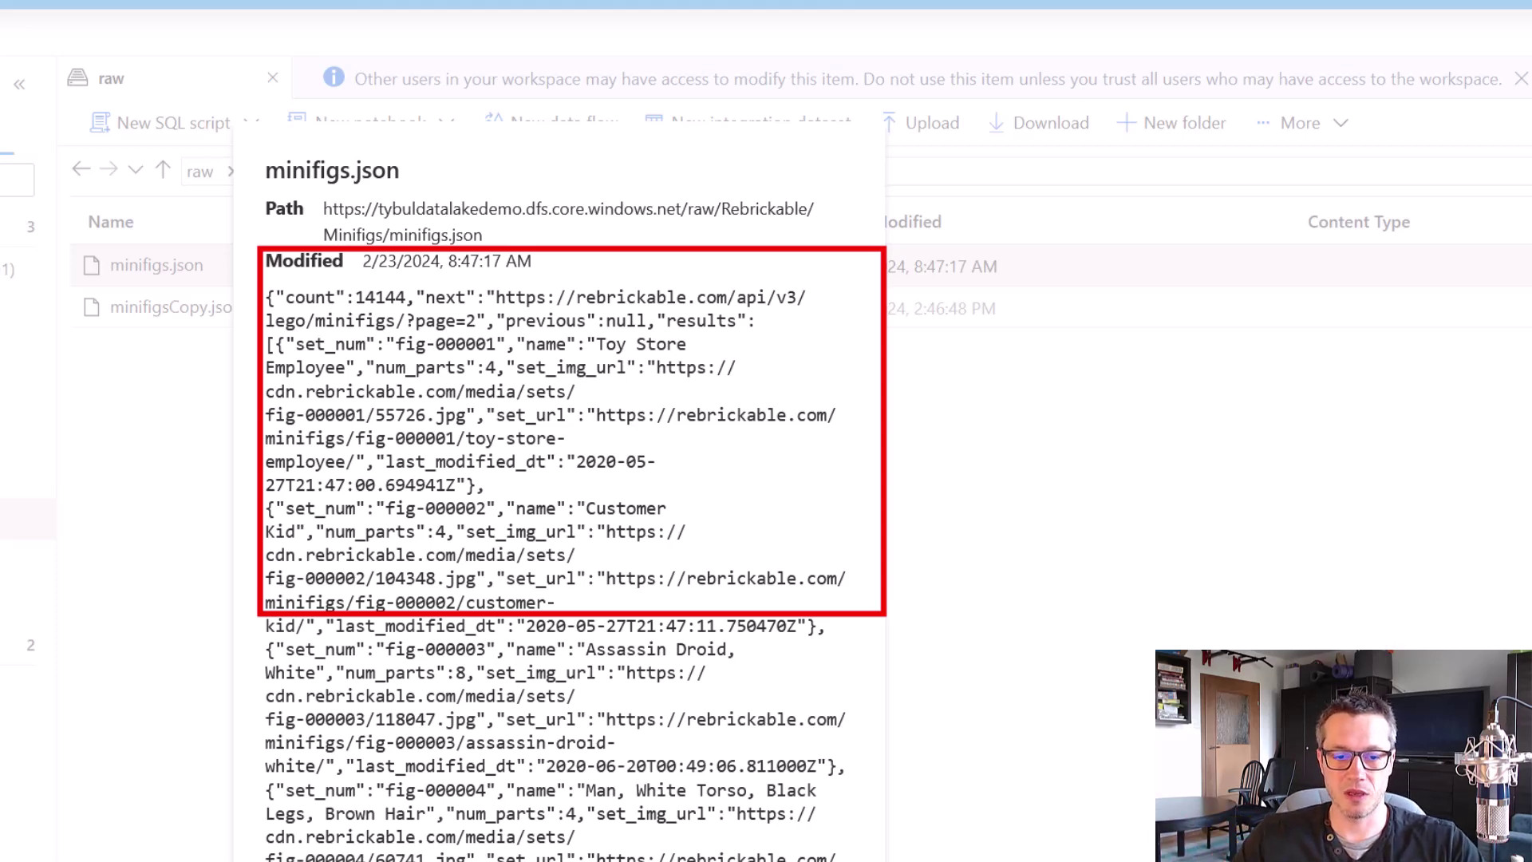
pyautogui.press('Escape')
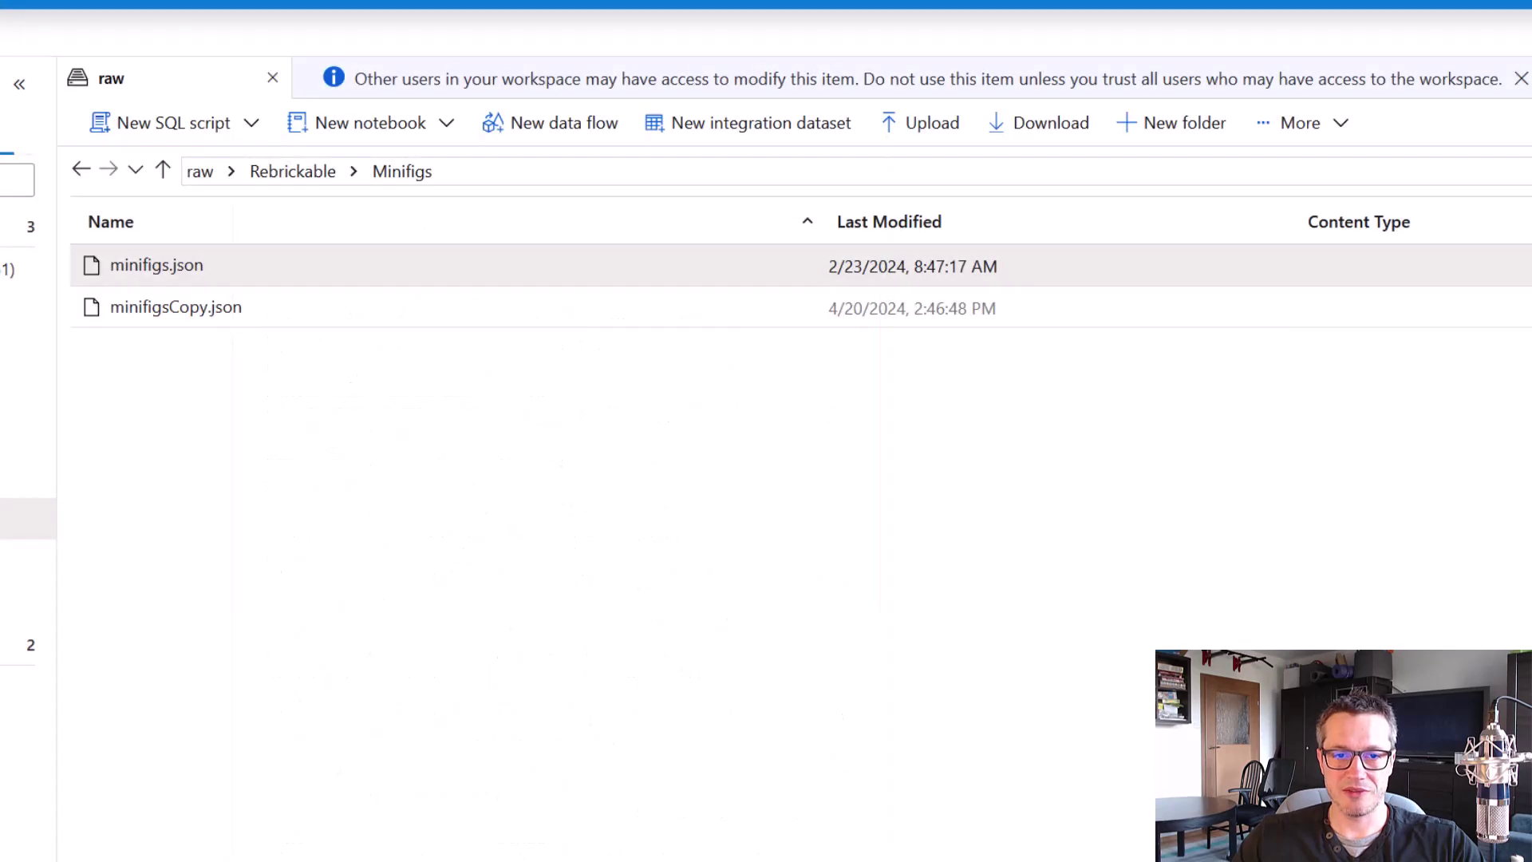
# Create a new notebook from minifigs.json that loads the file to a DataFrame.
pyautogui.rightClick(147, 260)
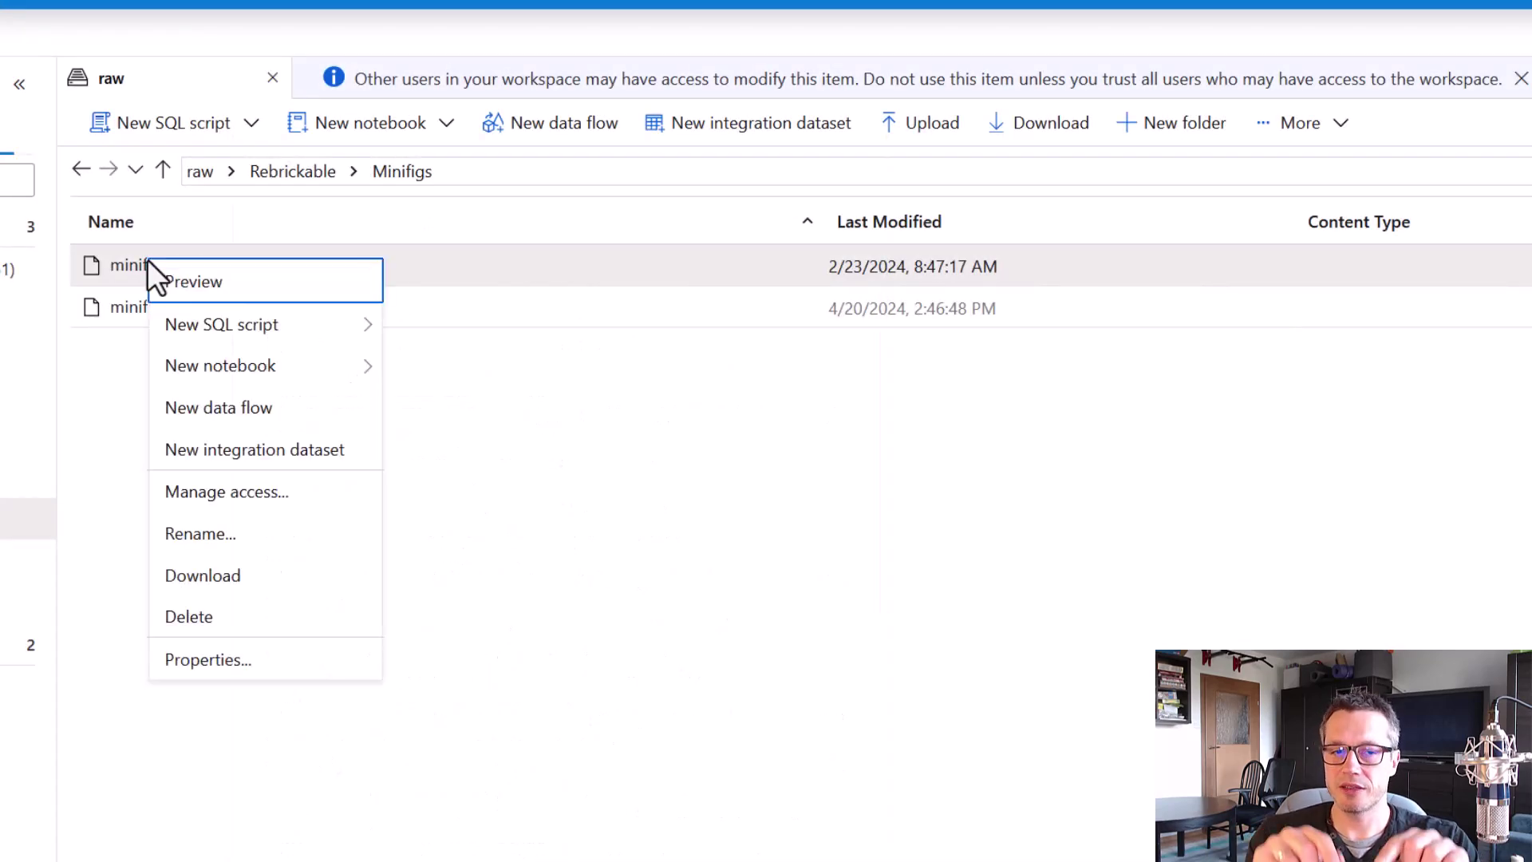
pyautogui.moveTo(355, 372)
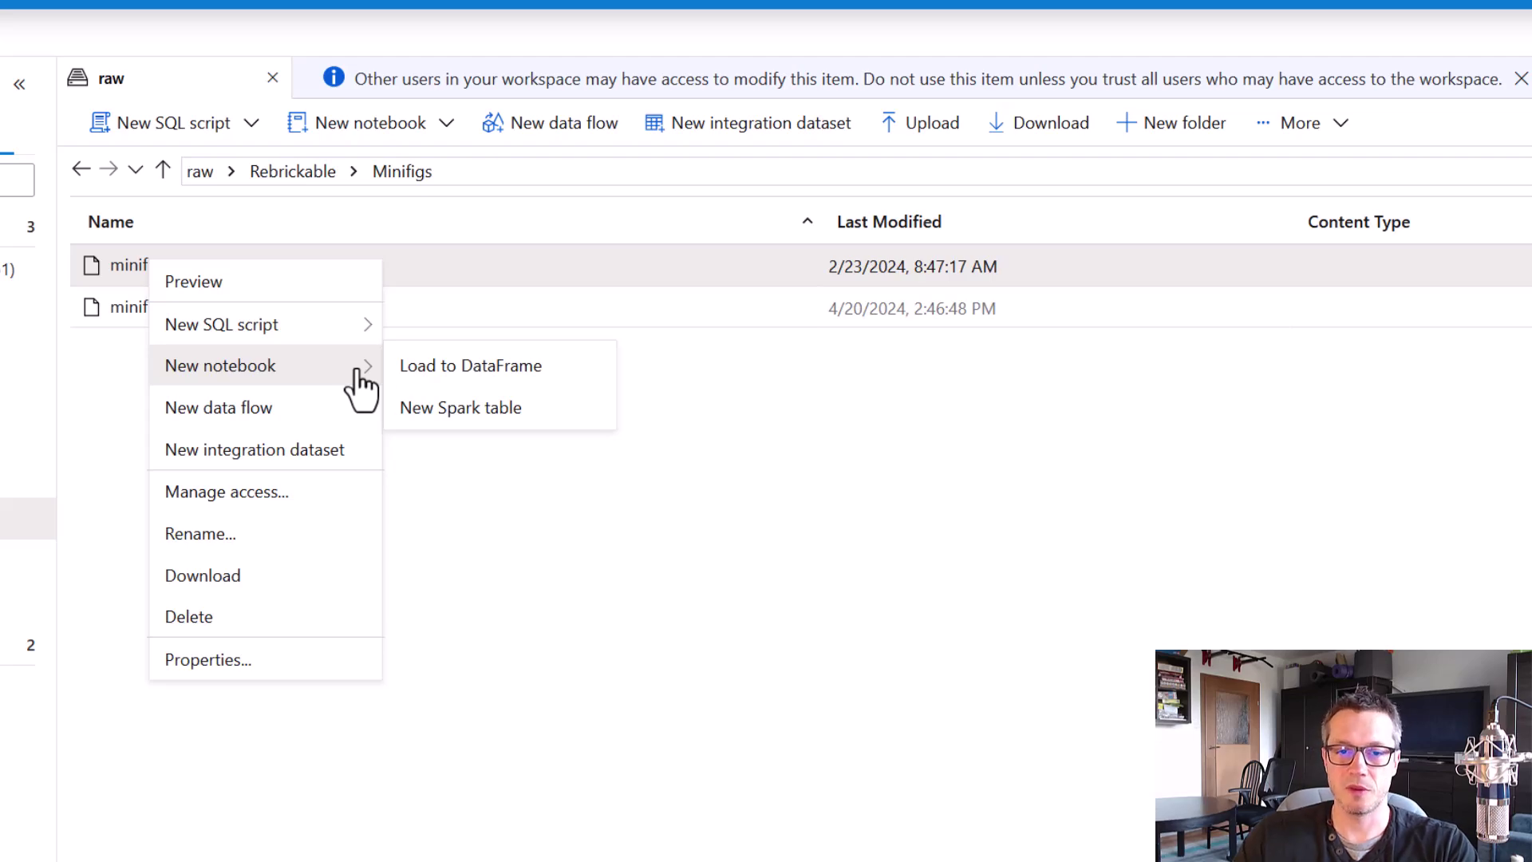
pyautogui.click(440, 367)
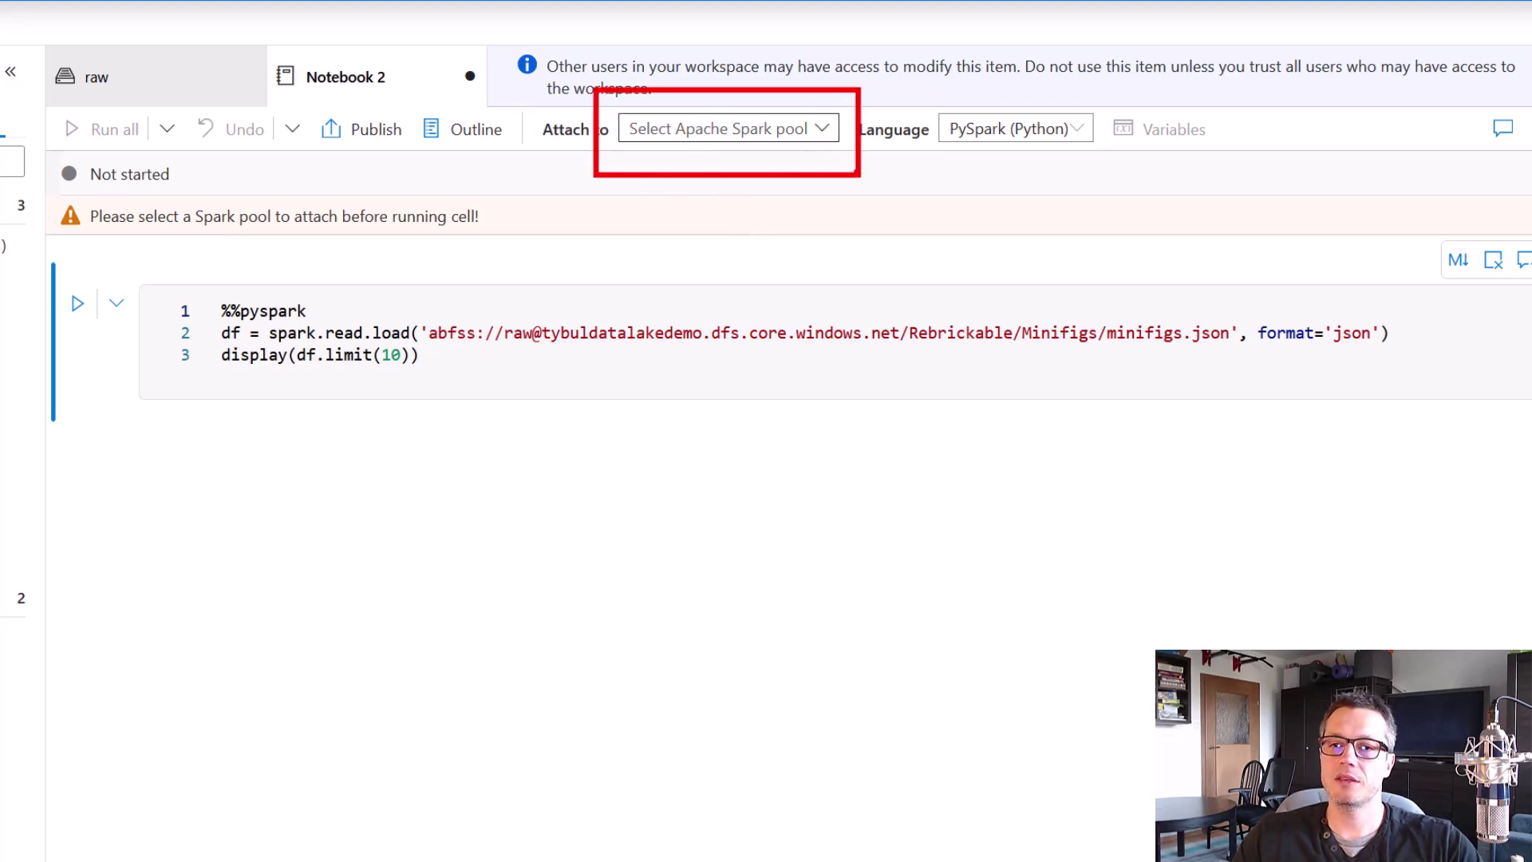
# Attach the notebook to the DemoPool Spark pool and run its PySpark cell.
pyautogui.click(822, 132)
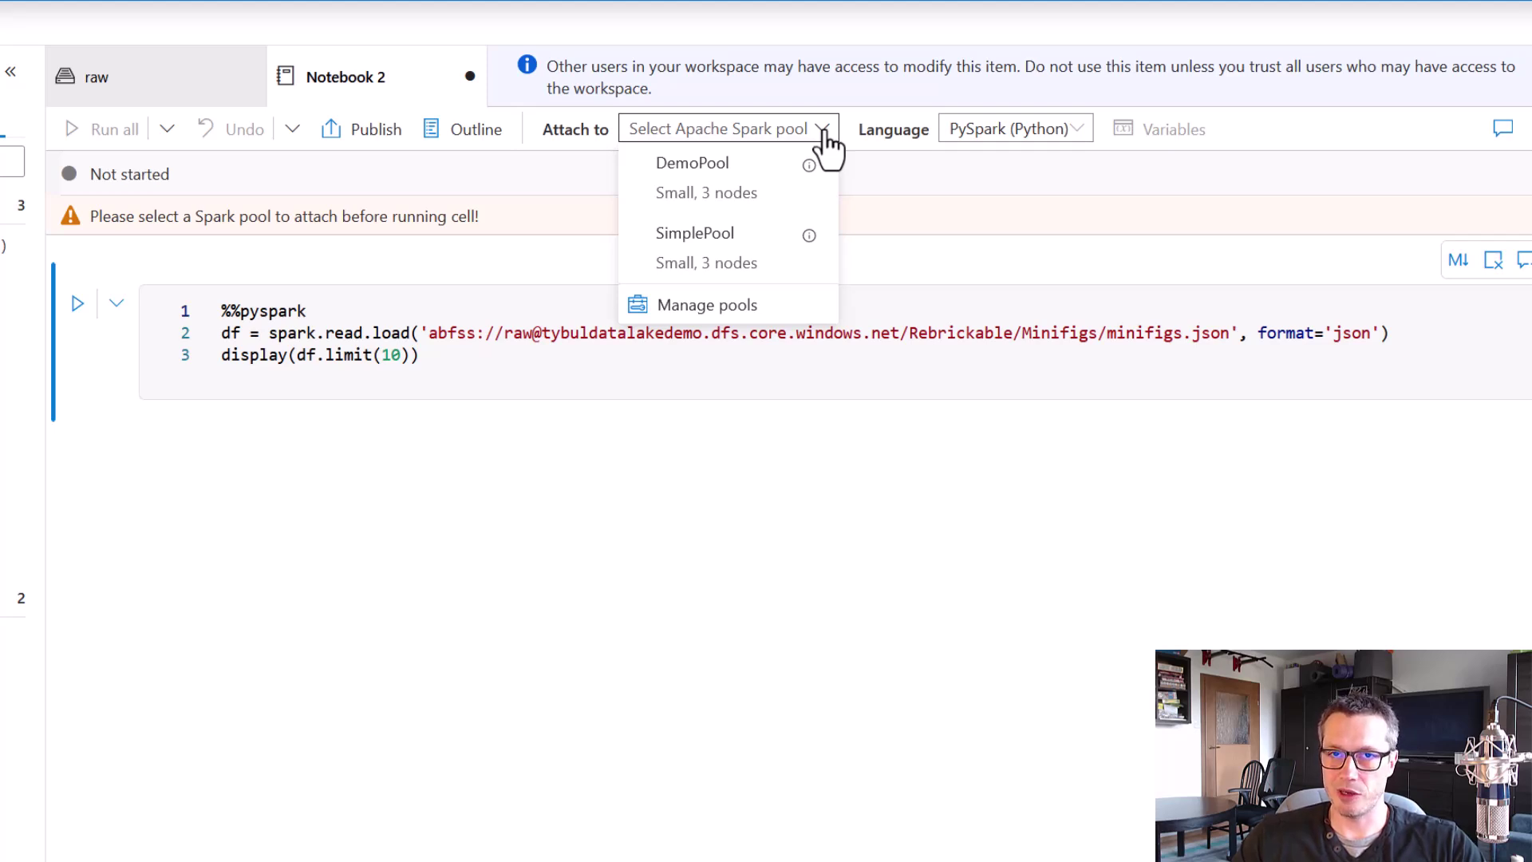
pyautogui.click(715, 199)
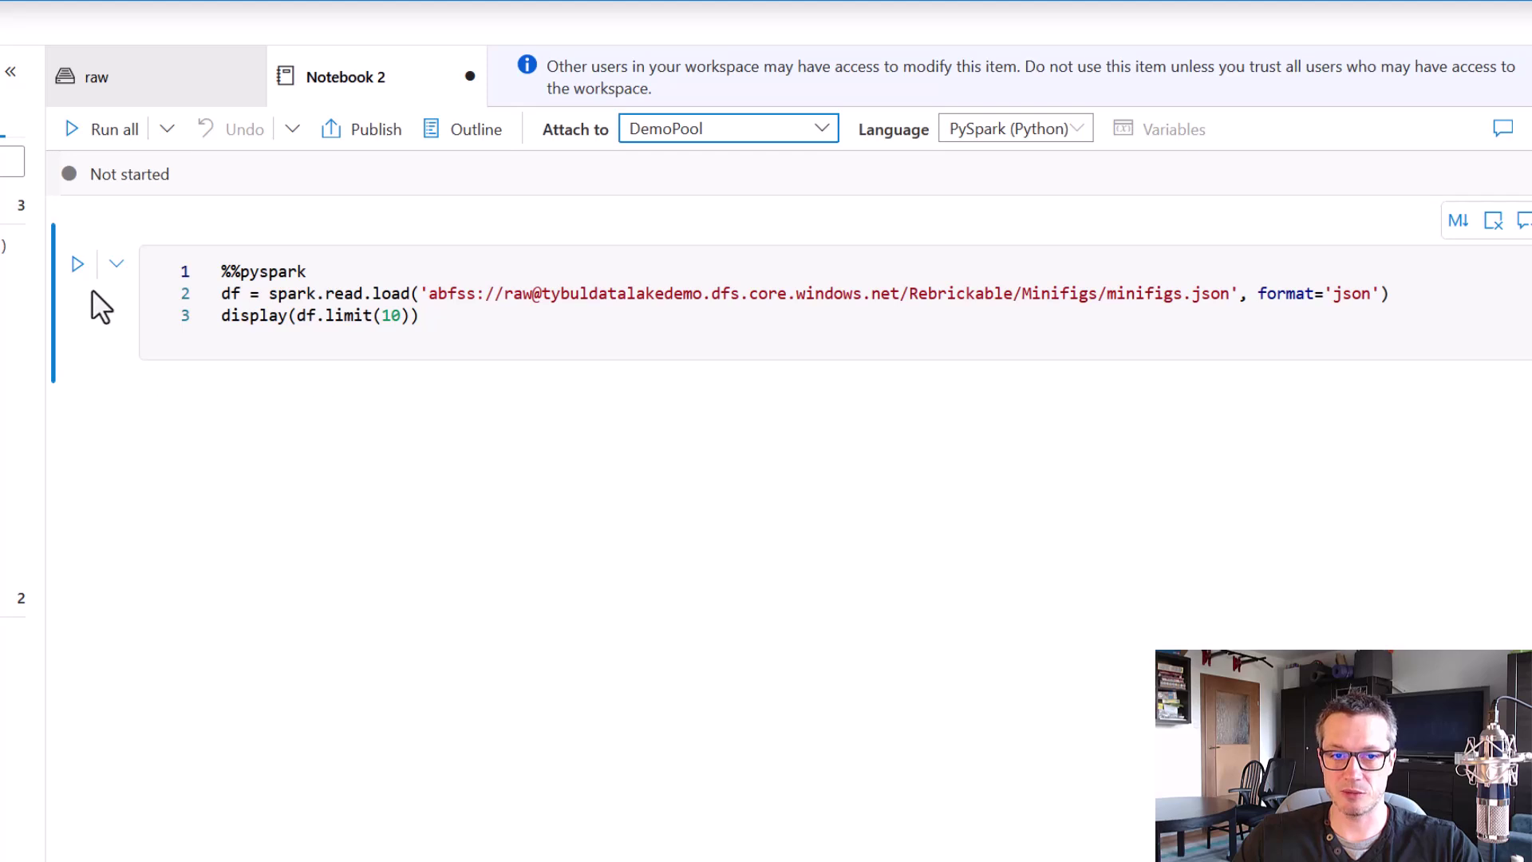
pyautogui.click(77, 265)
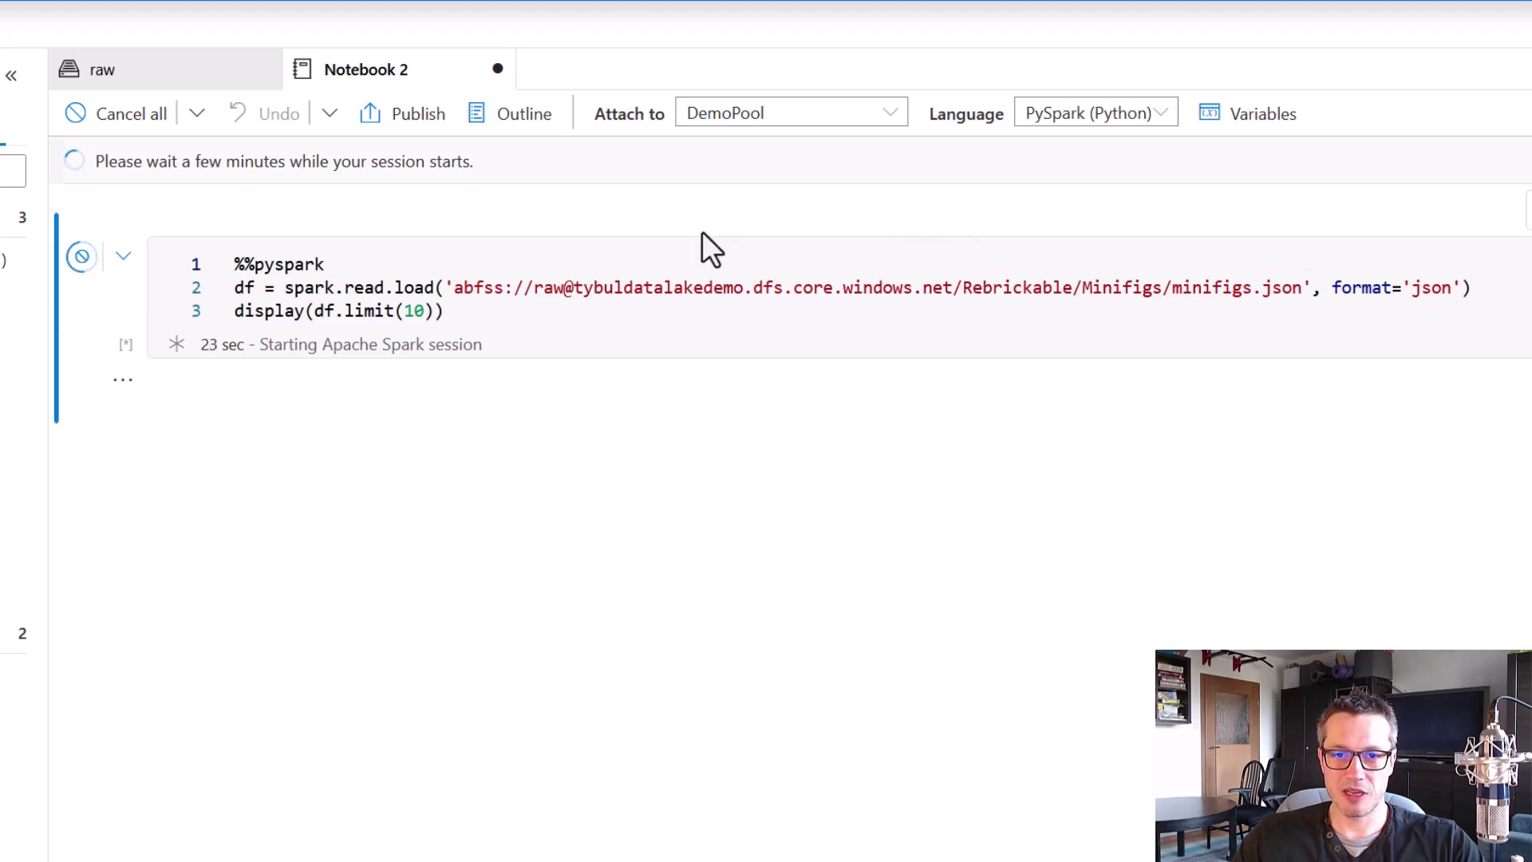
# Examine the notebook's attached pool setting and the list of languages it offers, including .NET Spark (C#).
pyautogui.moveTo(588, 73)
pyautogui.mouseDown()
pyautogui.moveTo(745, 148)
pyautogui.moveTo(921, 159)
pyautogui.mouseUp()
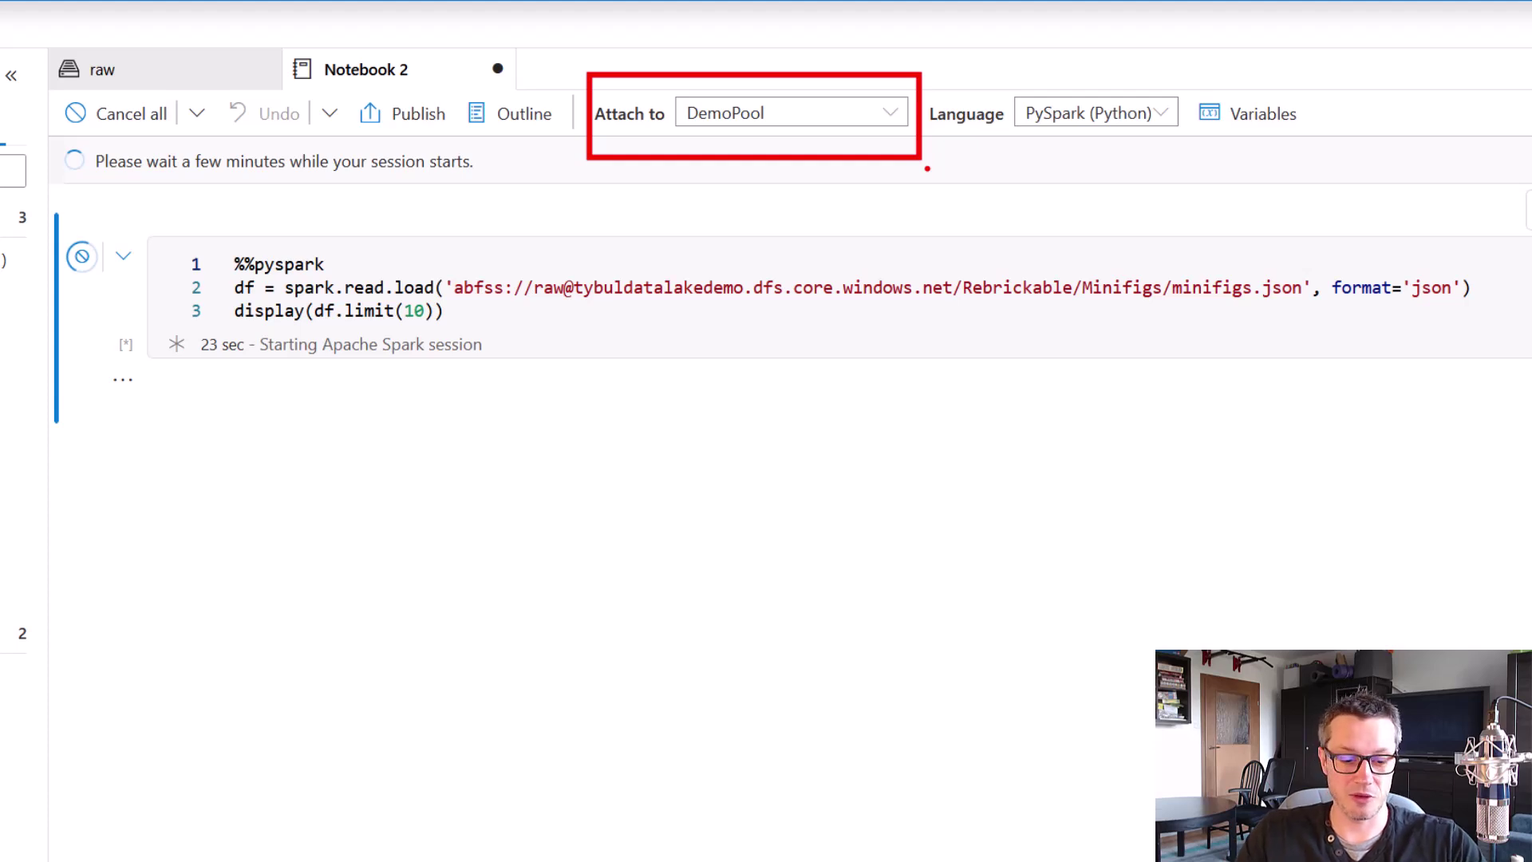
pyautogui.press('e')
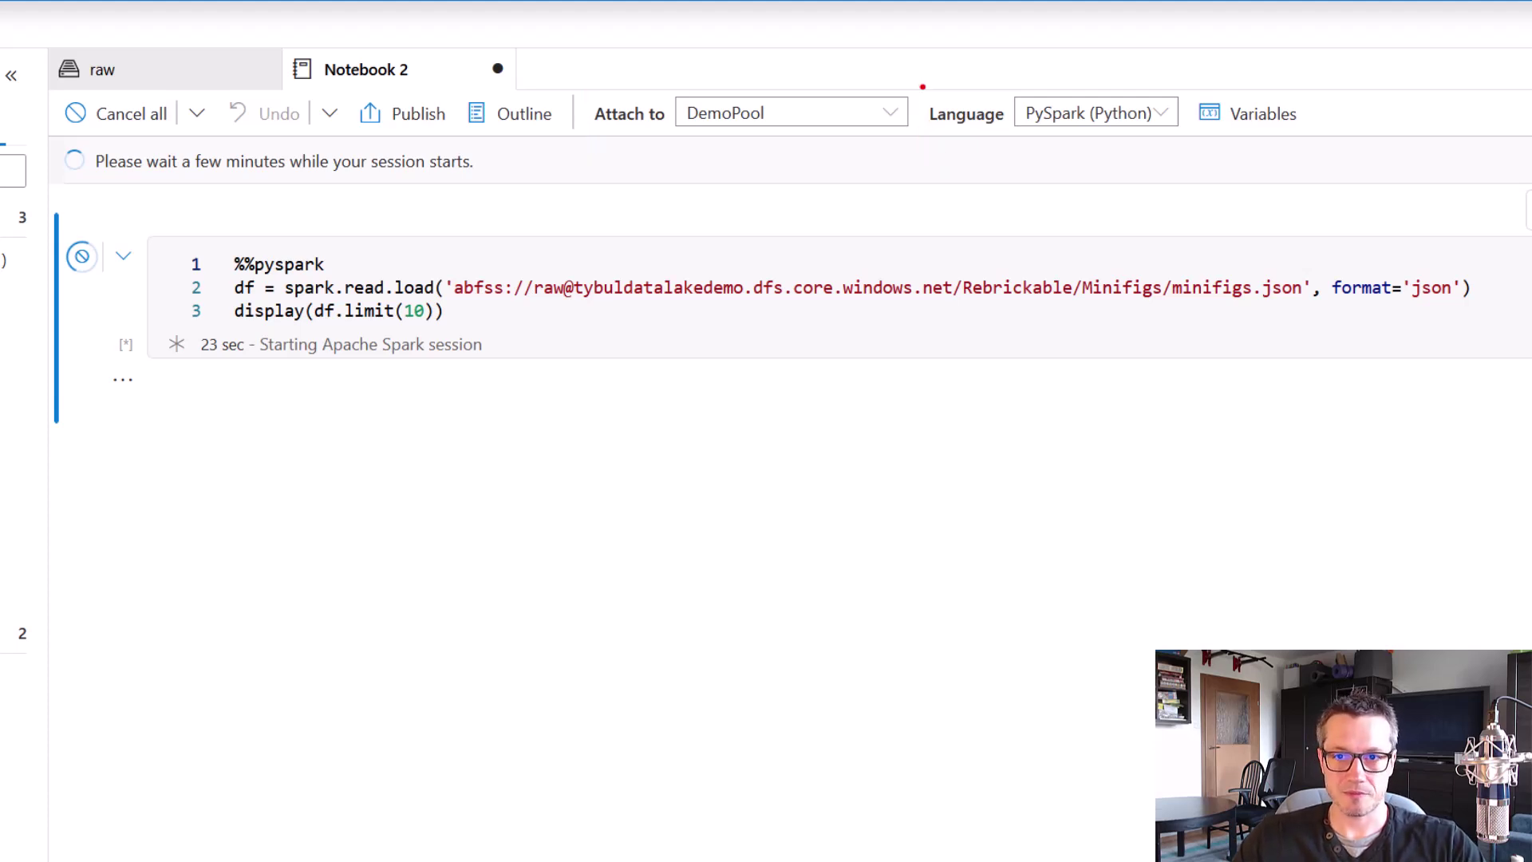
pyautogui.moveTo(922, 81)
pyautogui.mouseDown()
pyautogui.moveTo(1083, 138)
pyautogui.moveTo(1192, 156)
pyautogui.mouseUp()
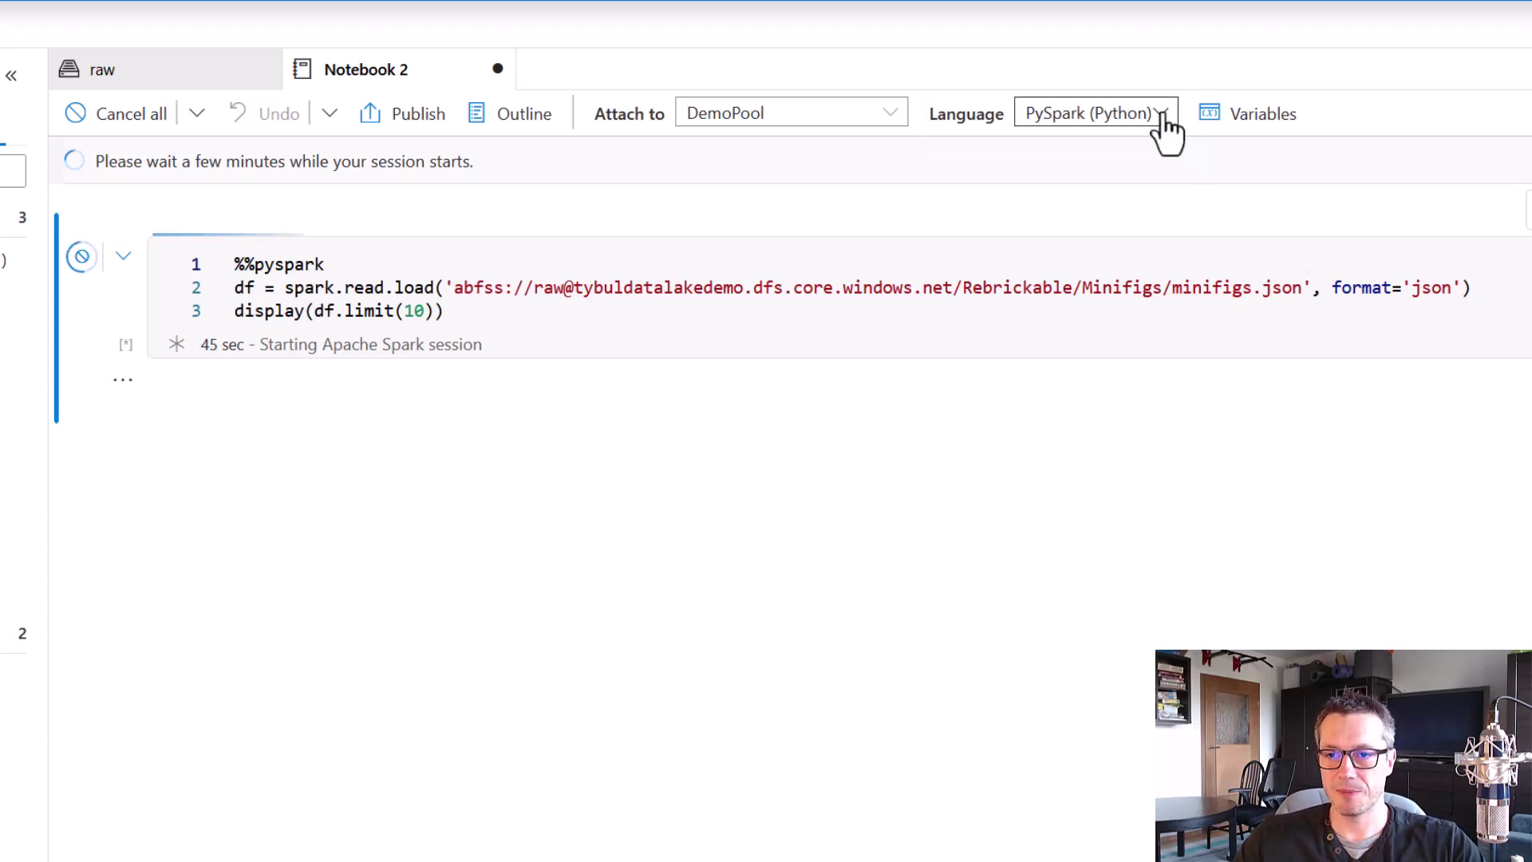
pyautogui.click(1163, 120)
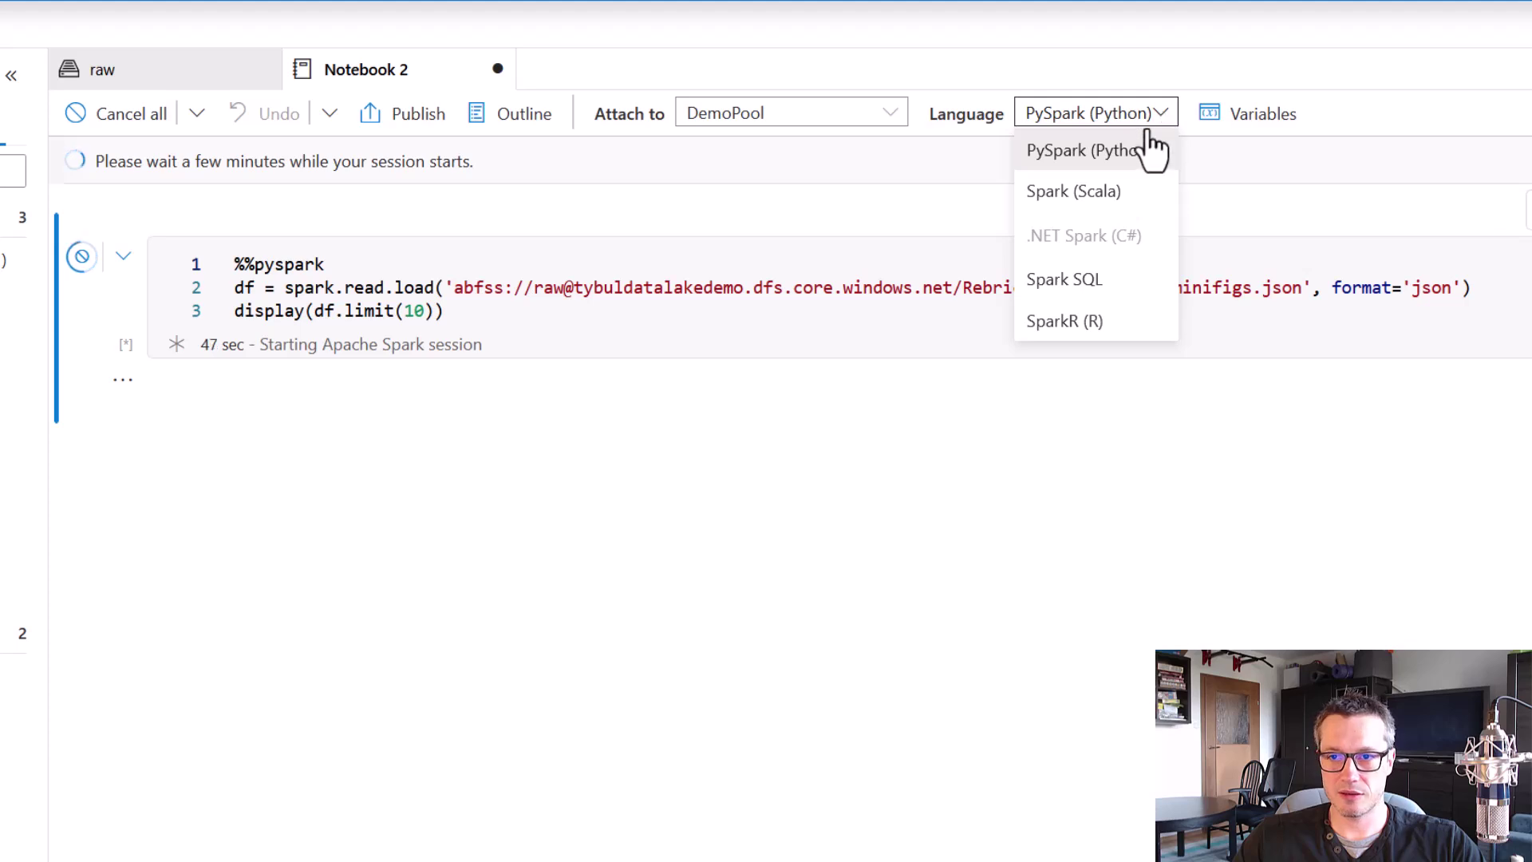
pyautogui.hotkey('ctrl', '2')
pyautogui.moveTo(1003, 117); pyautogui.dragTo(1201, 375)
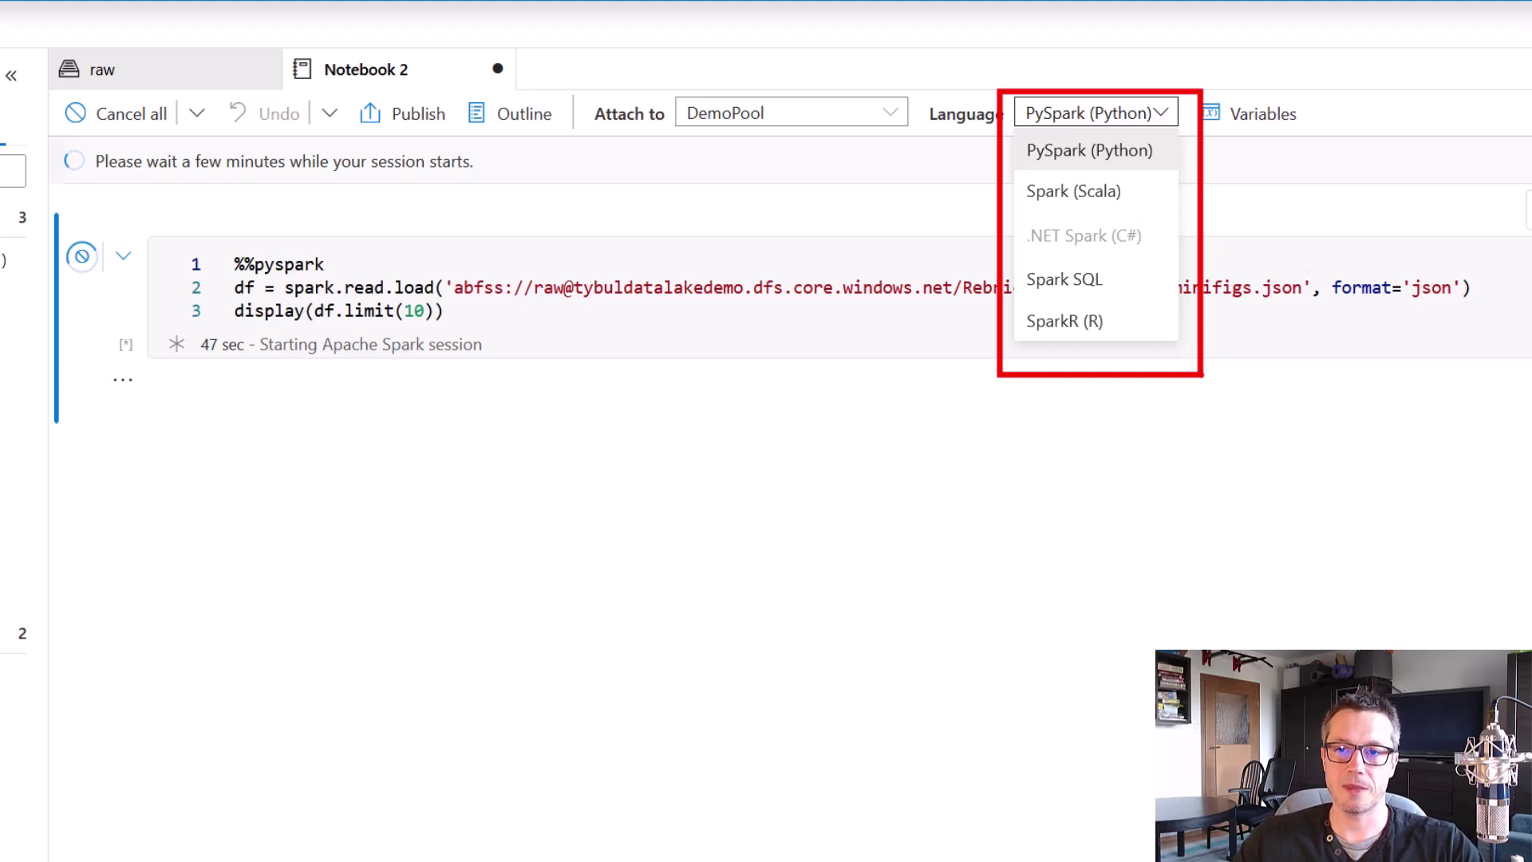
pyautogui.moveTo(970, 138)
pyautogui.mouseDown()
pyautogui.moveTo(998, 128)
pyautogui.moveTo(998, 164)
pyautogui.mouseUp()
pyautogui.moveTo(974, 272)
pyautogui.mouseDown()
pyautogui.moveTo(996, 258)
pyautogui.moveTo(990, 311)
pyautogui.mouseUp()
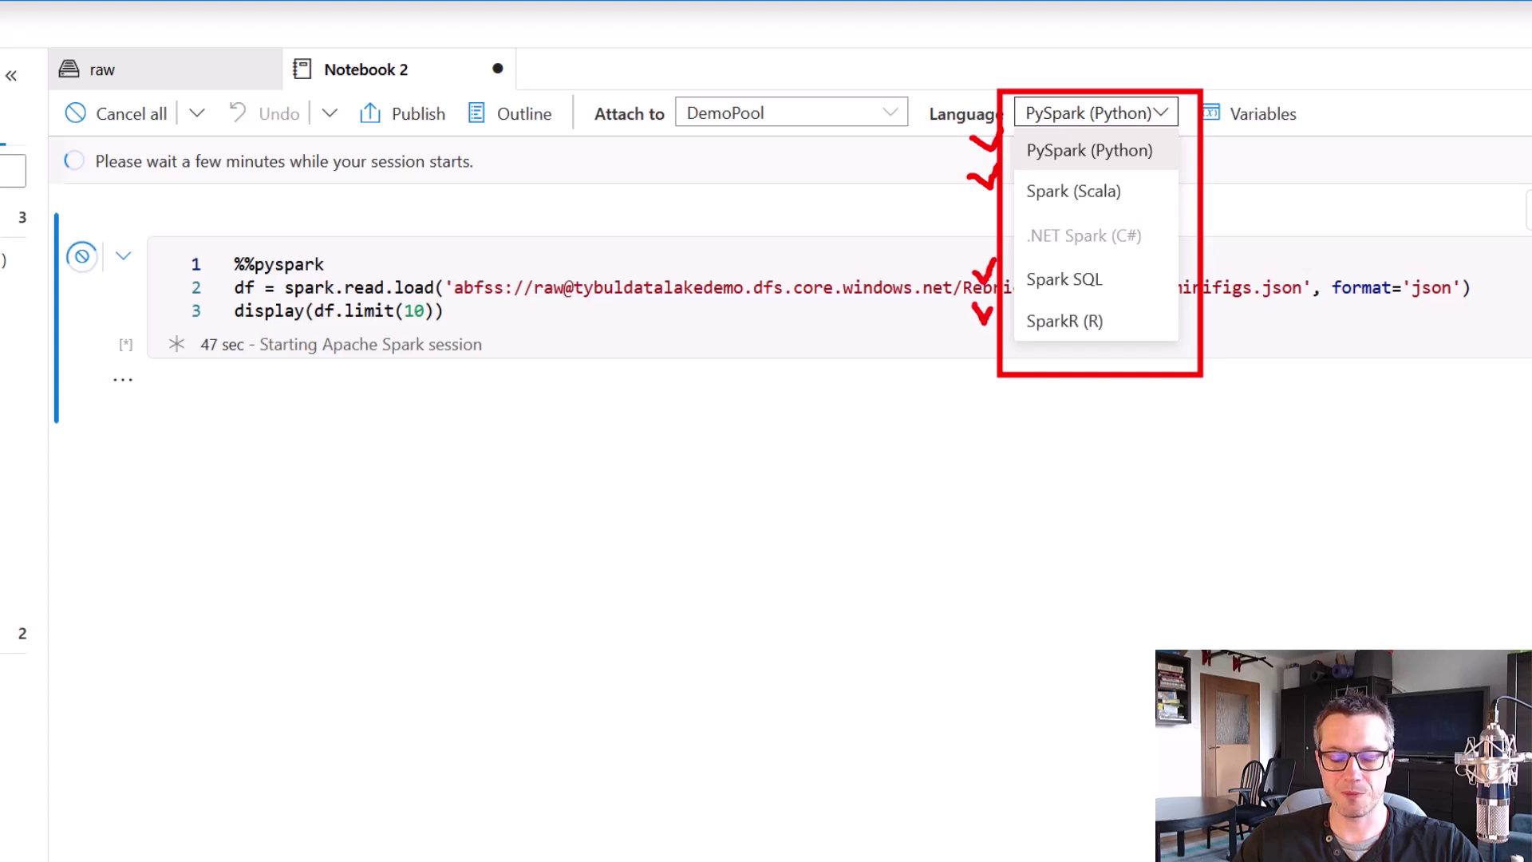
pyautogui.press('e')
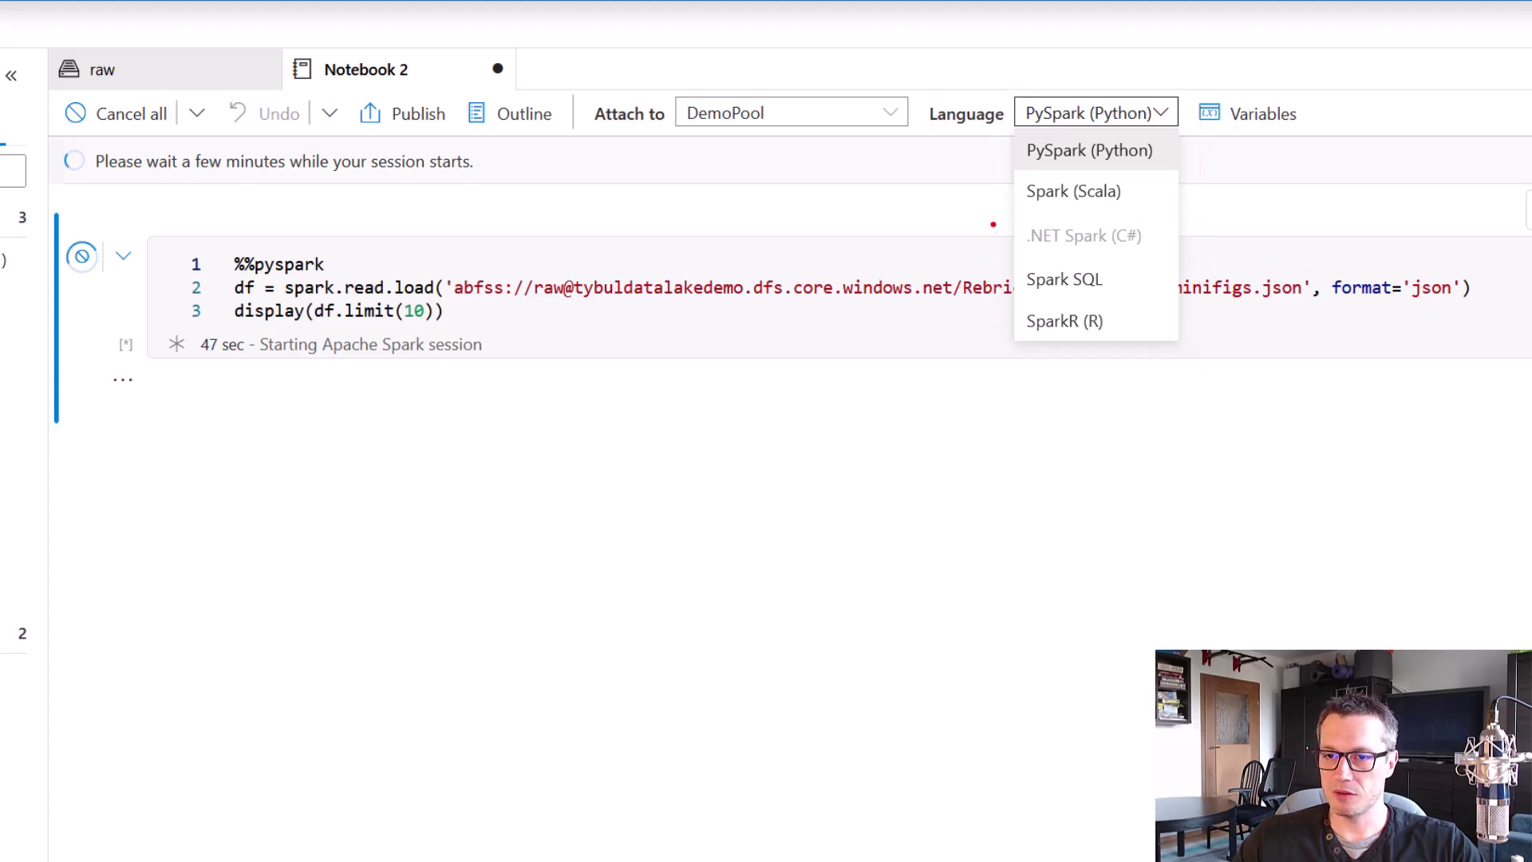
pyautogui.moveTo(1008, 206); pyautogui.dragTo(1169, 266)
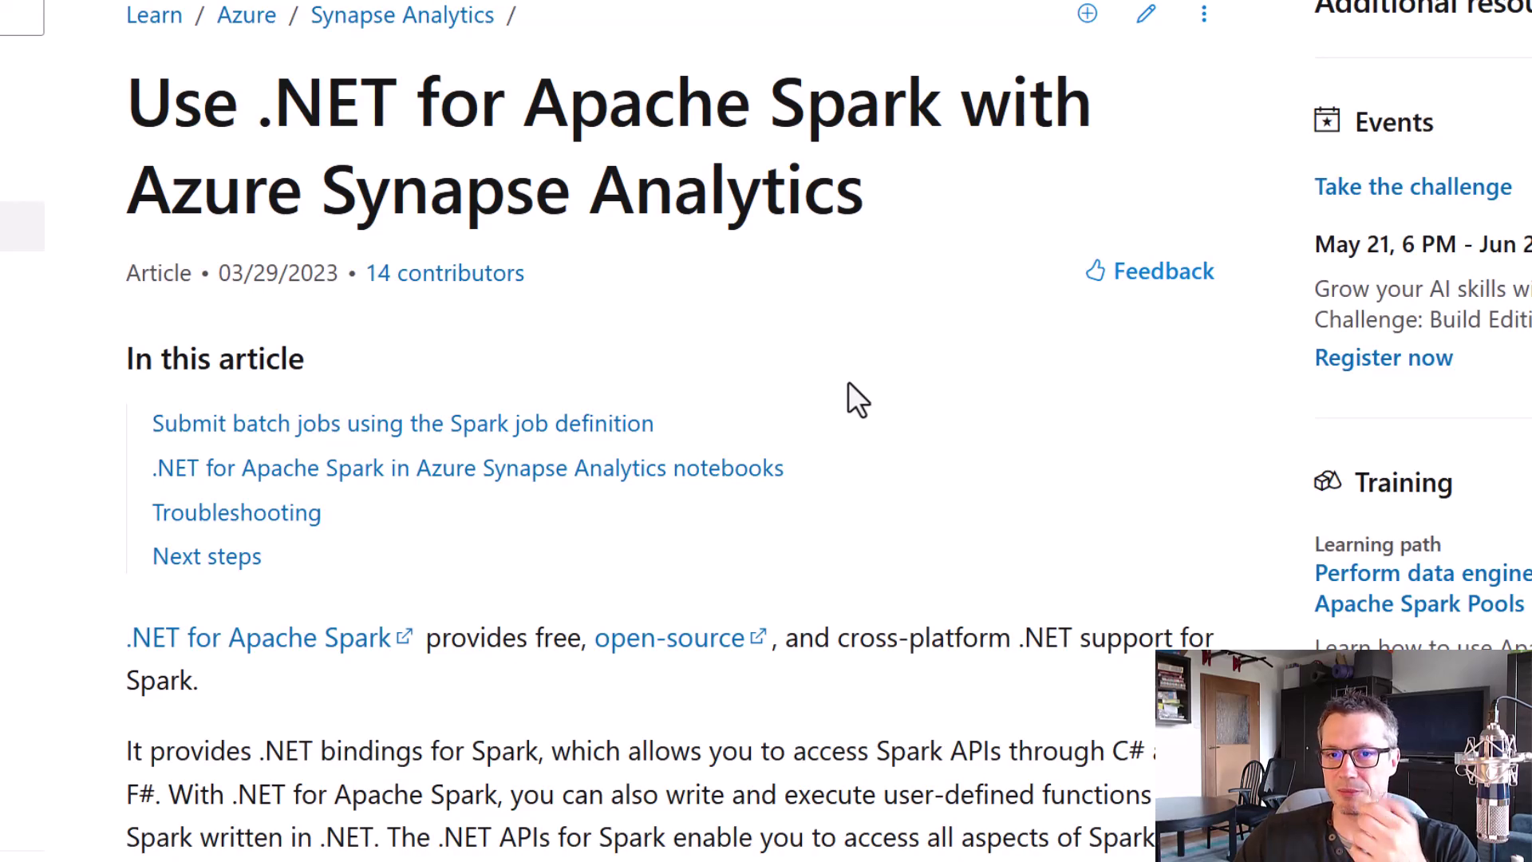
# In the Use .NET for Apache Spark article, read the notice about .NET support across Synapse runtime versions.
pyautogui.scroll(-12, 846, 407)
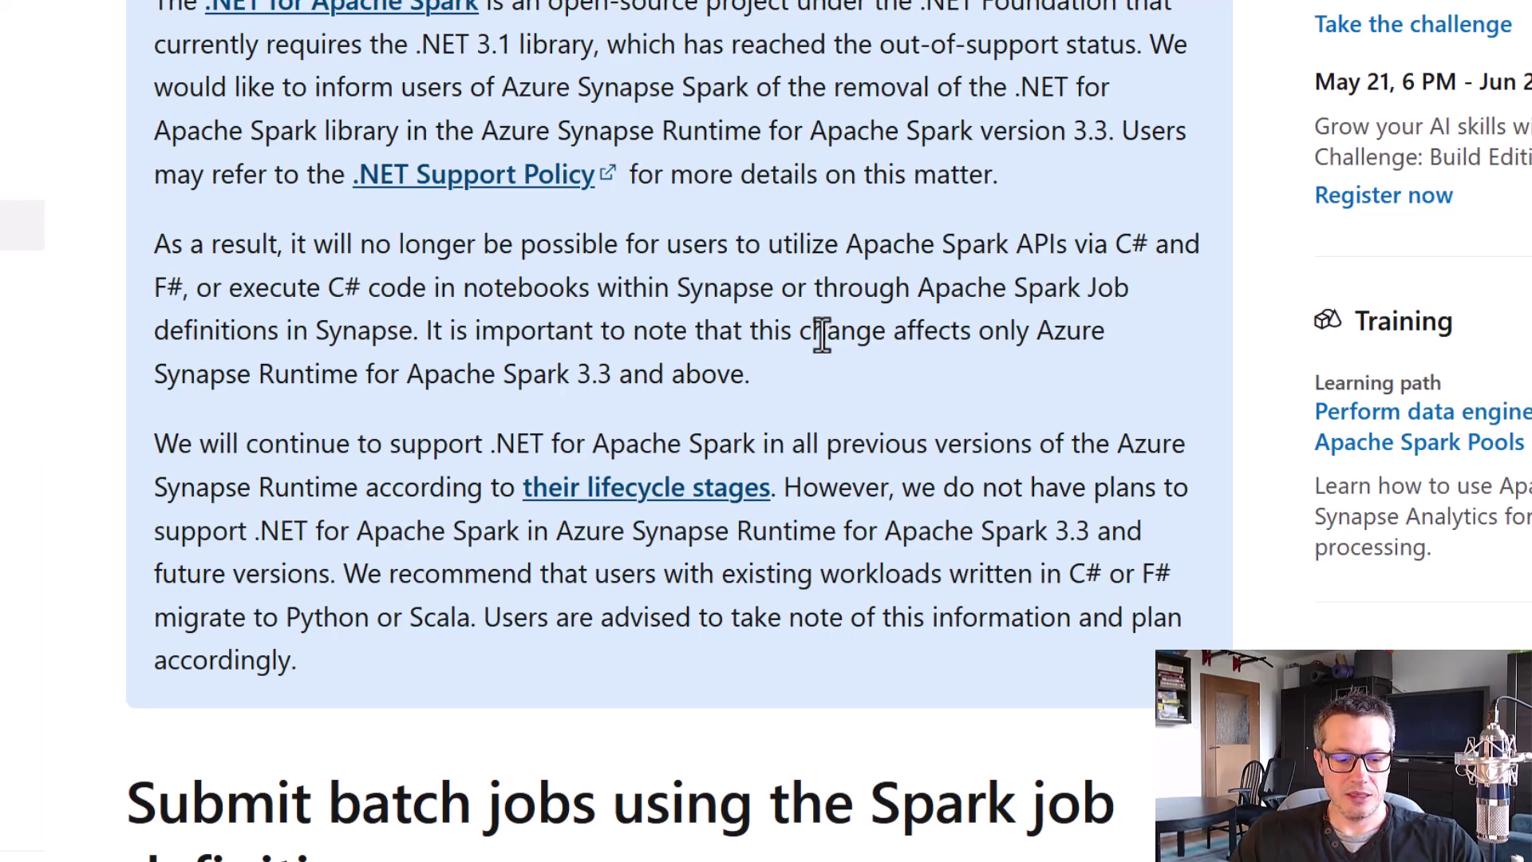
pyautogui.moveTo(397, 344); pyautogui.dragTo(629, 410)
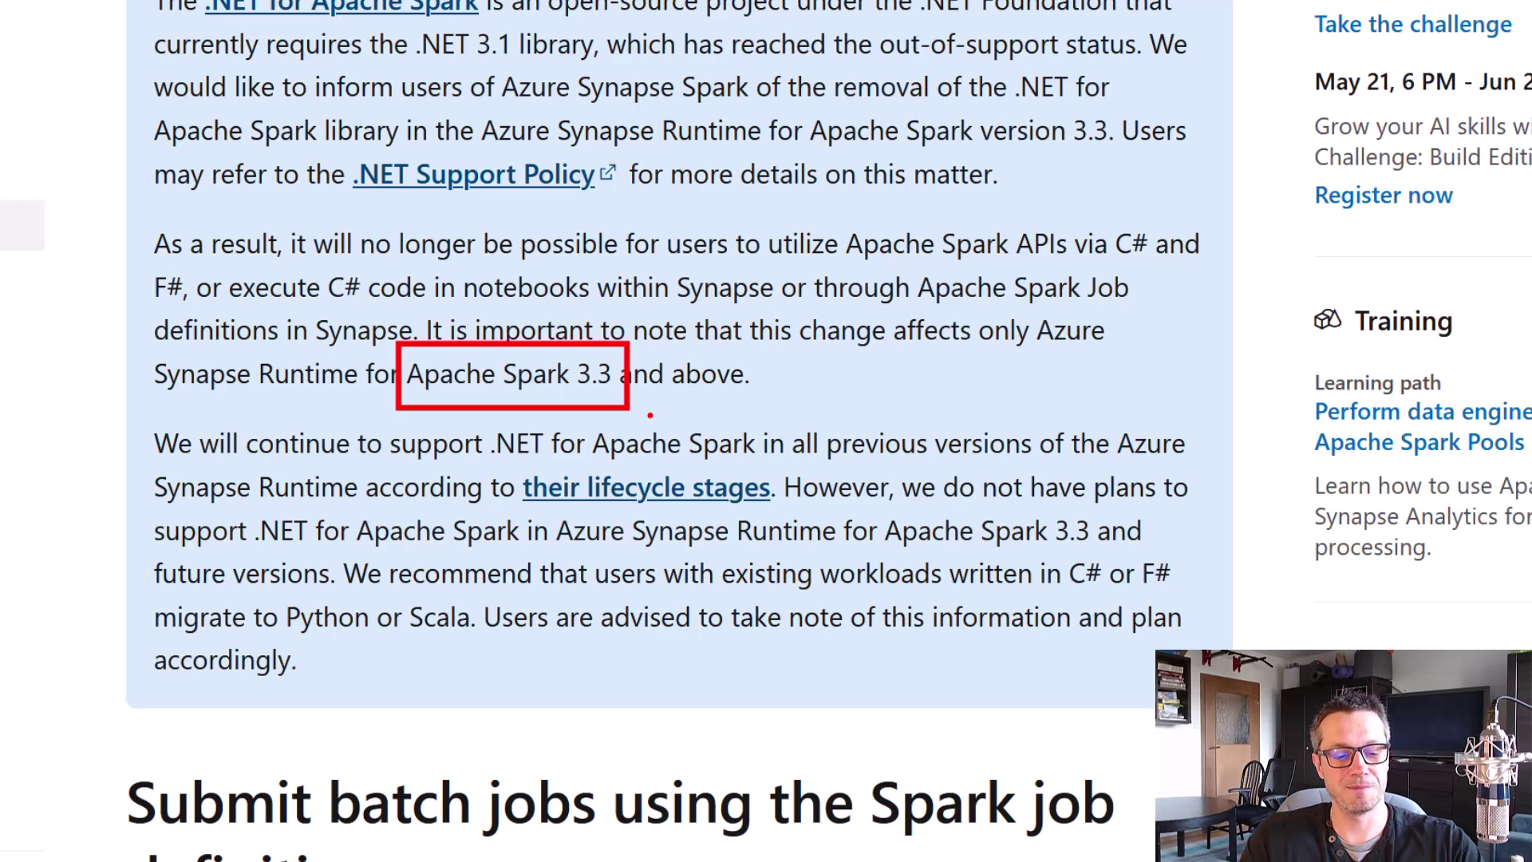
pyautogui.press('Escape')
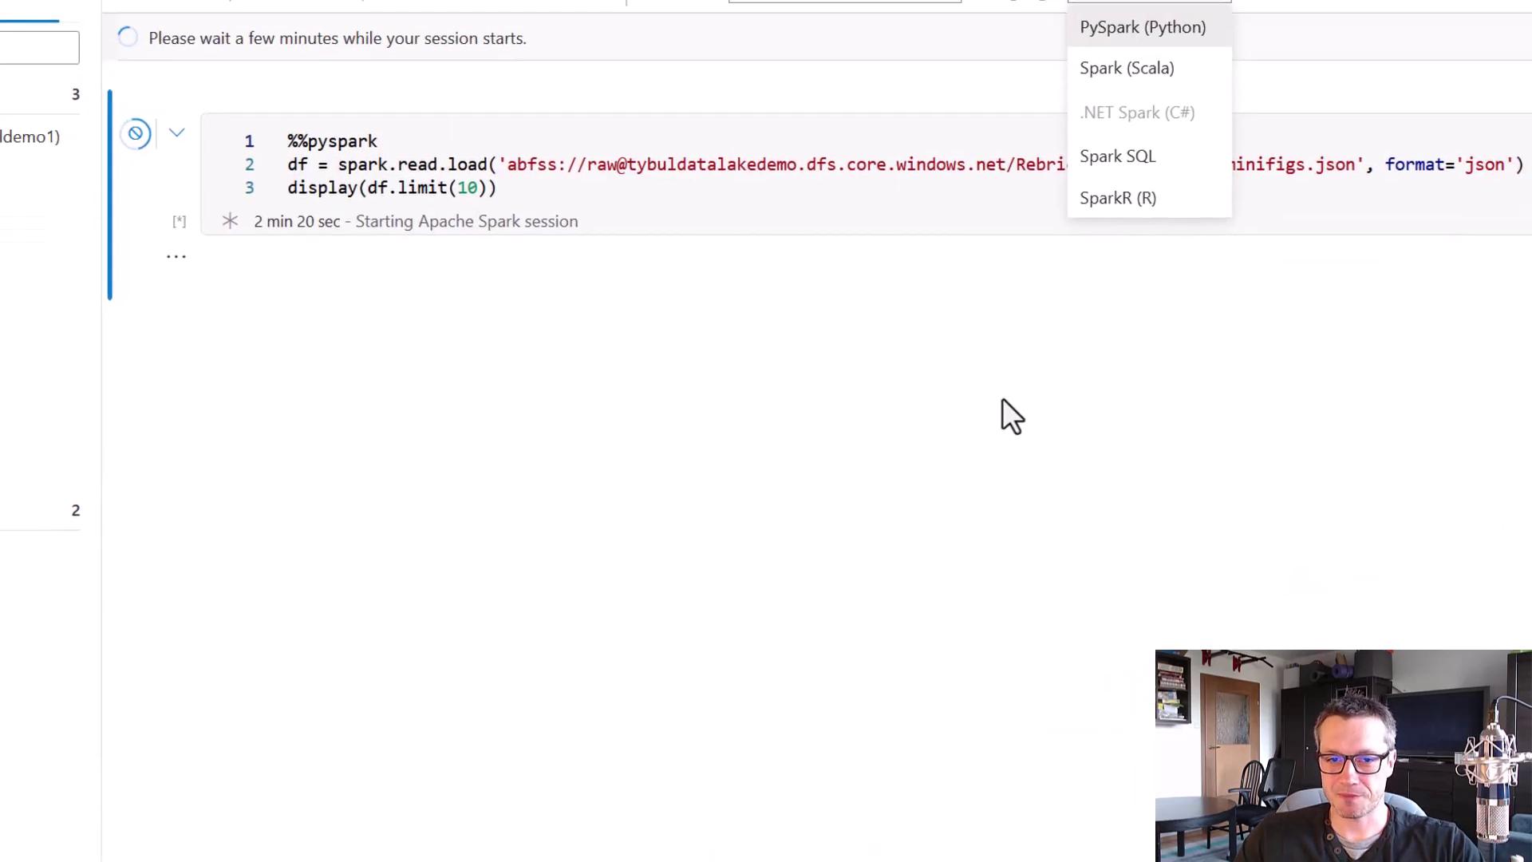
# Close the language list and examine the notebook's variables, comments and properties while the Spark session starts.
pyautogui.click(838, 435)
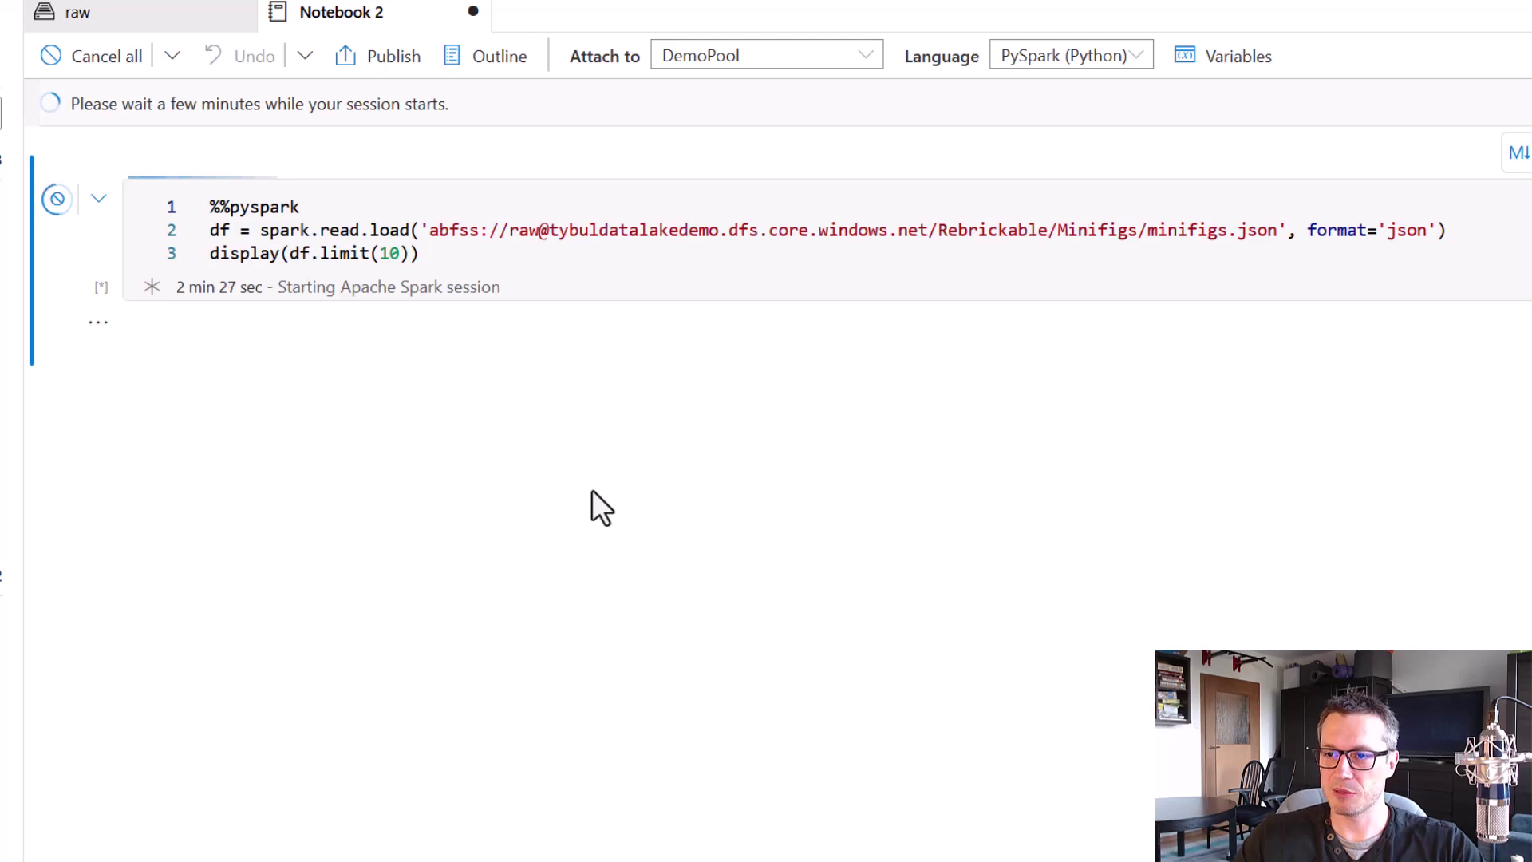
pyautogui.click(1222, 62)
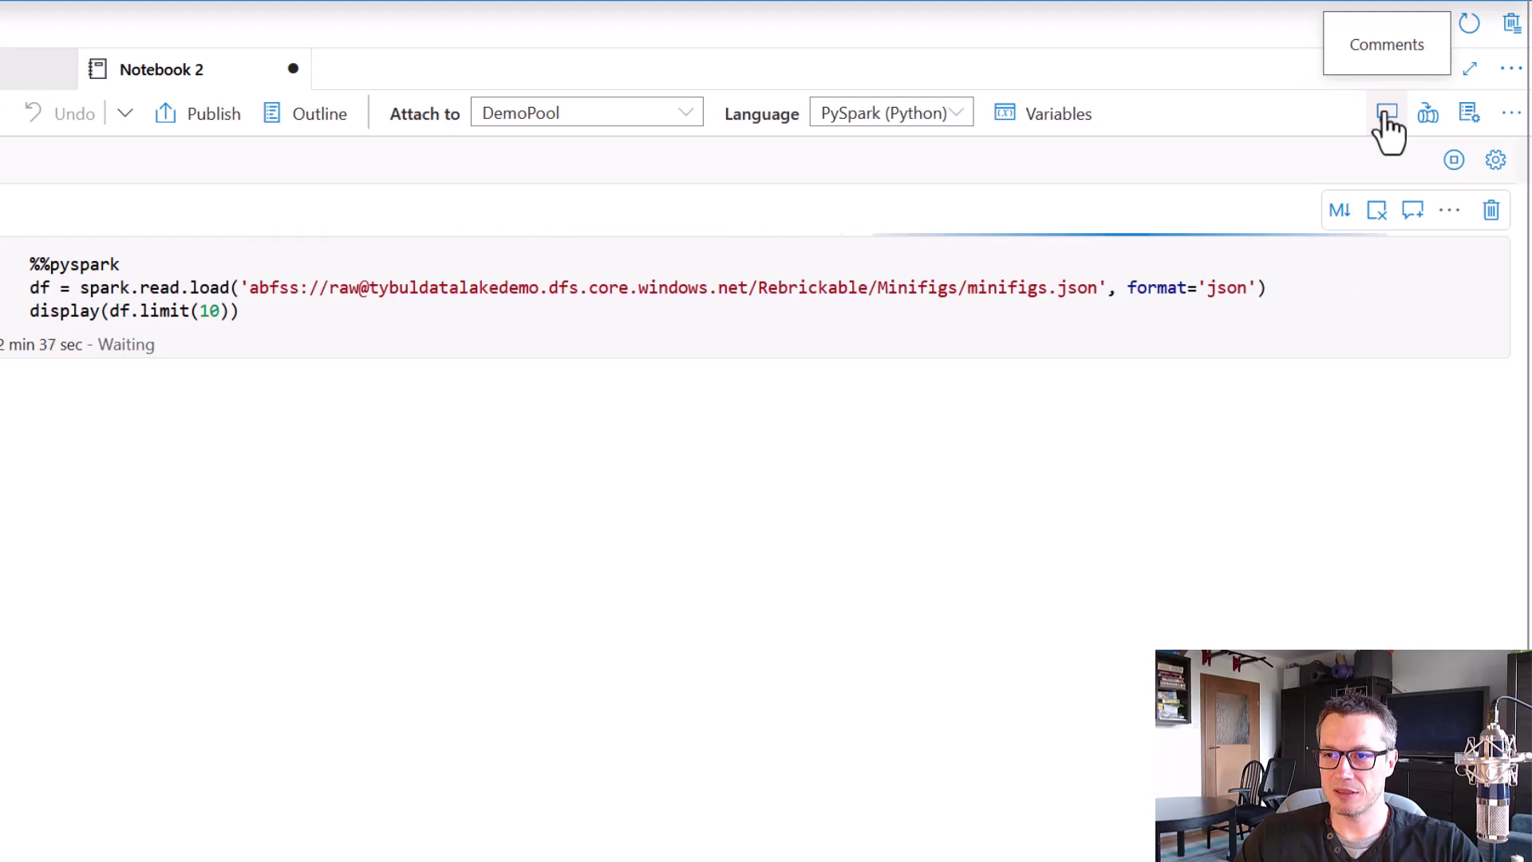
pyautogui.click(1387, 120)
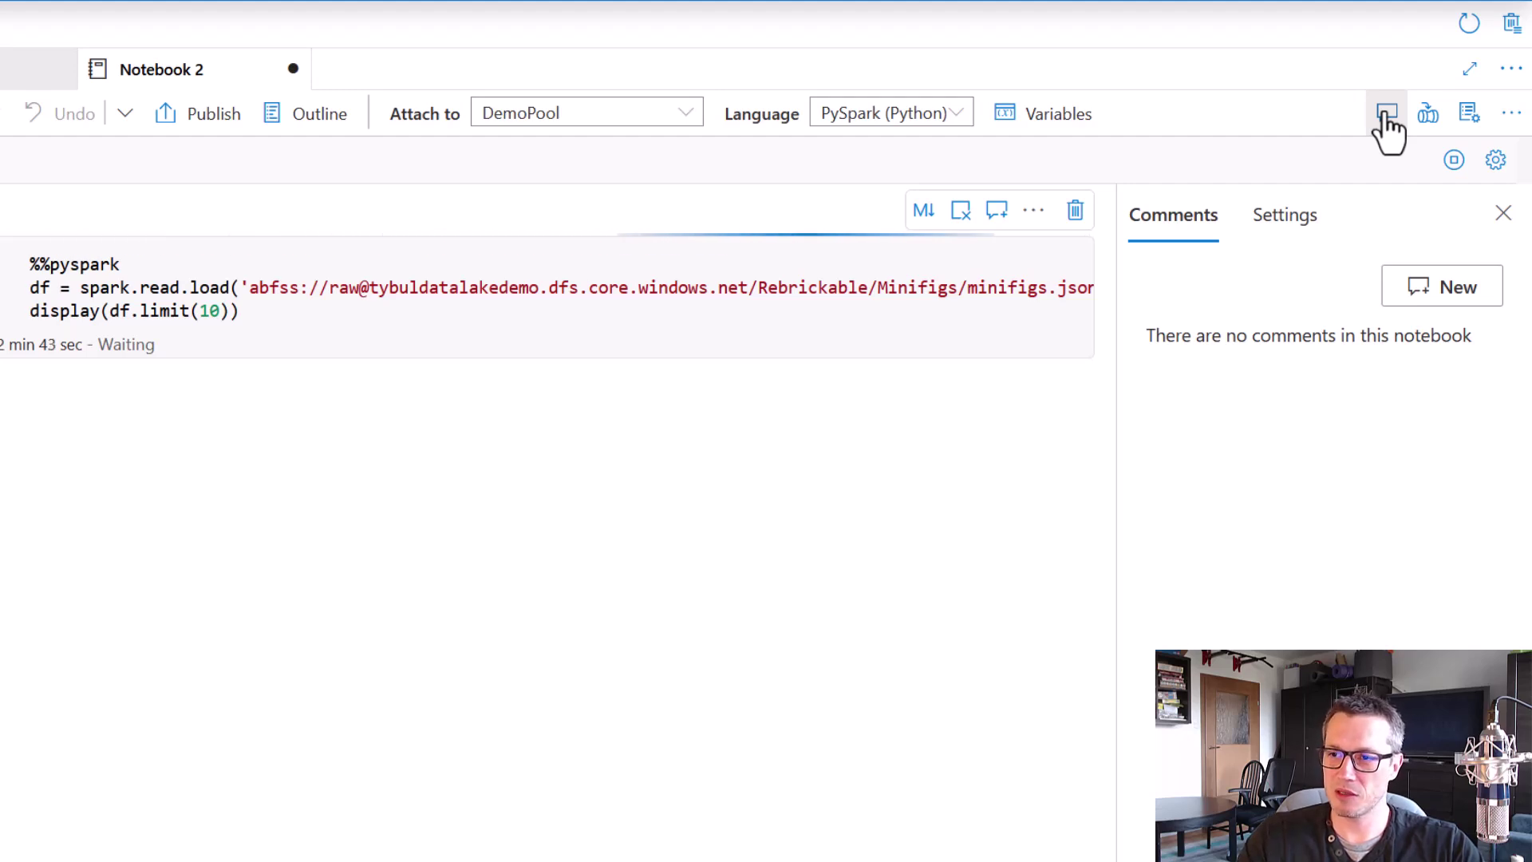
pyautogui.click(1503, 214)
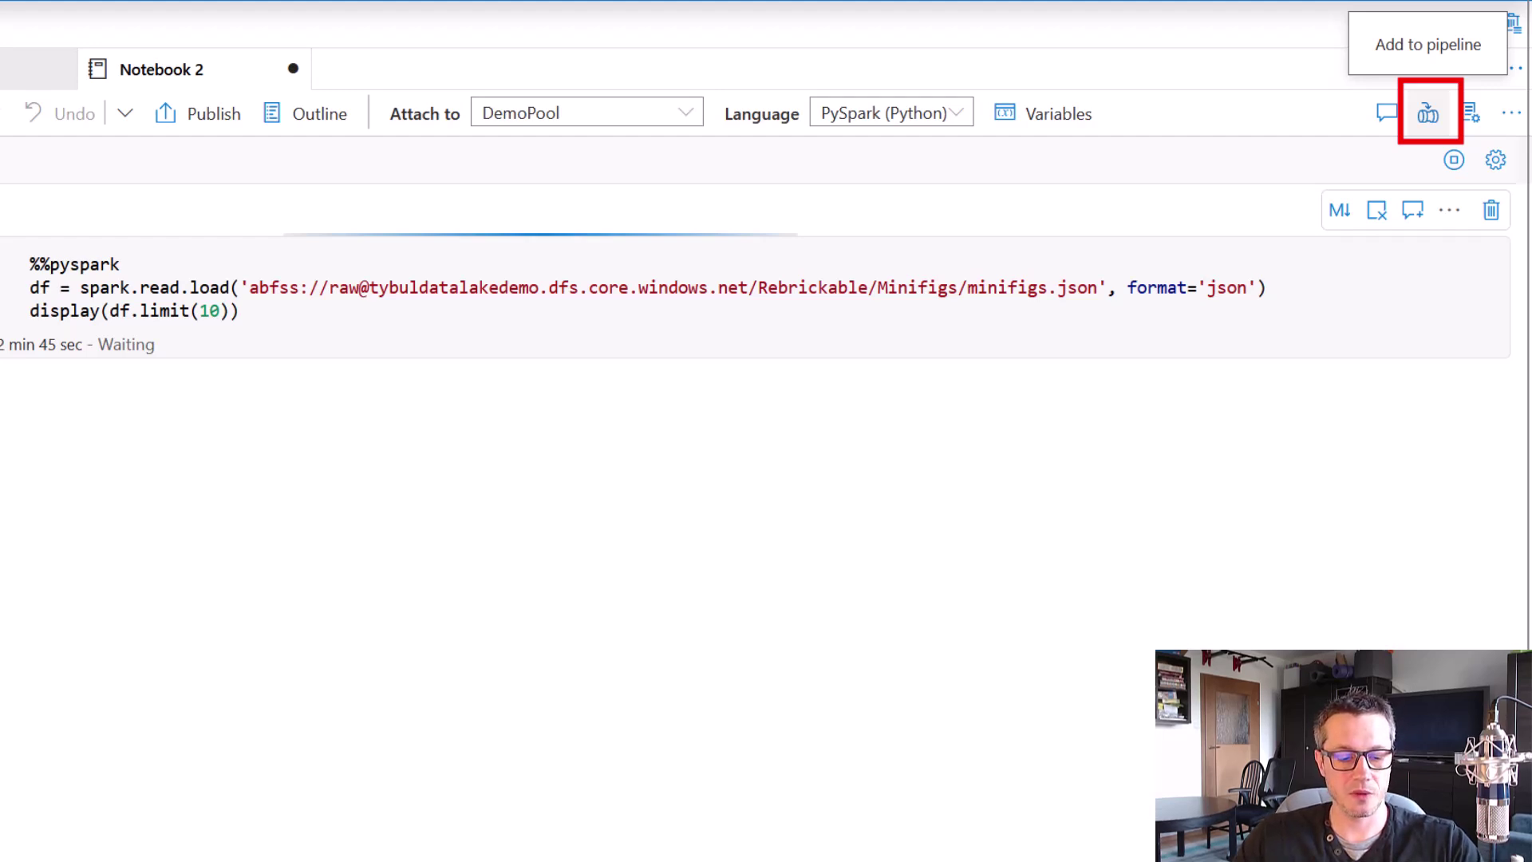
pyautogui.click(1468, 115)
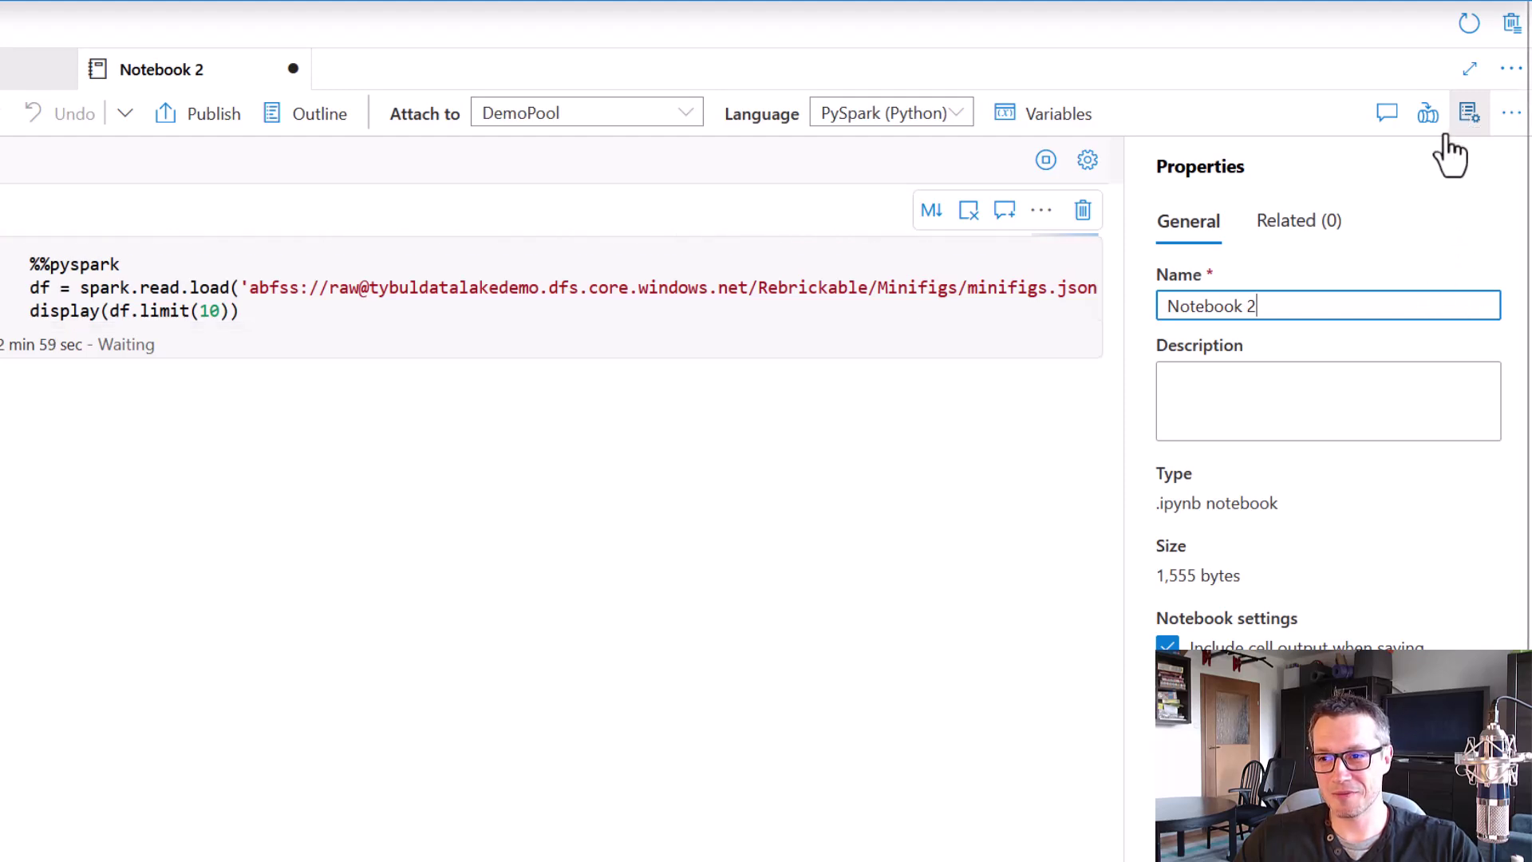
pyautogui.click(1468, 119)
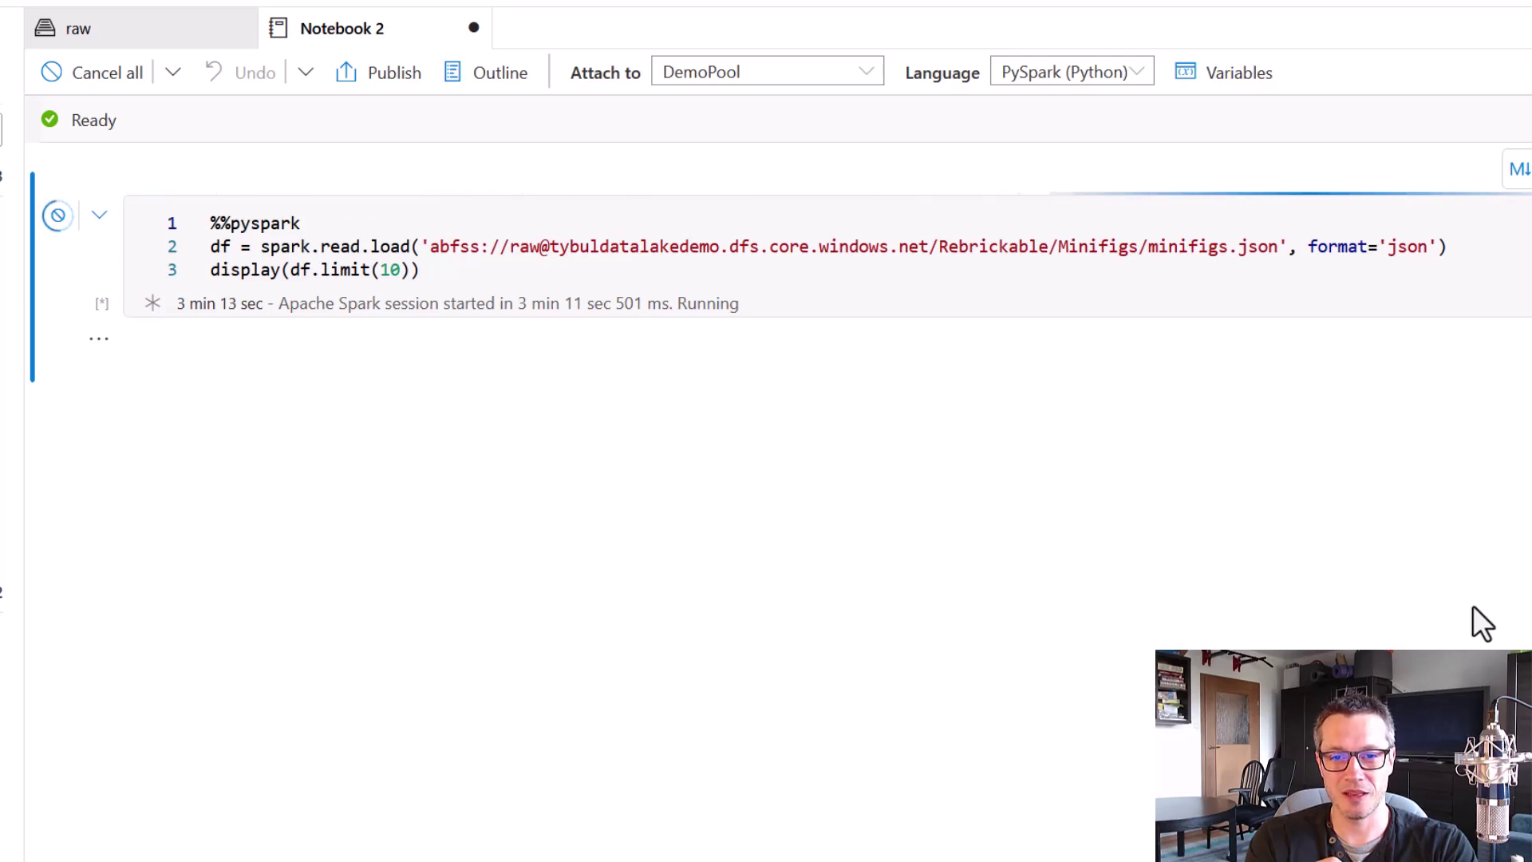
# Inspect the first output row's results array and its item 0, and collapse the array again.
pyautogui.moveTo(33, 106)
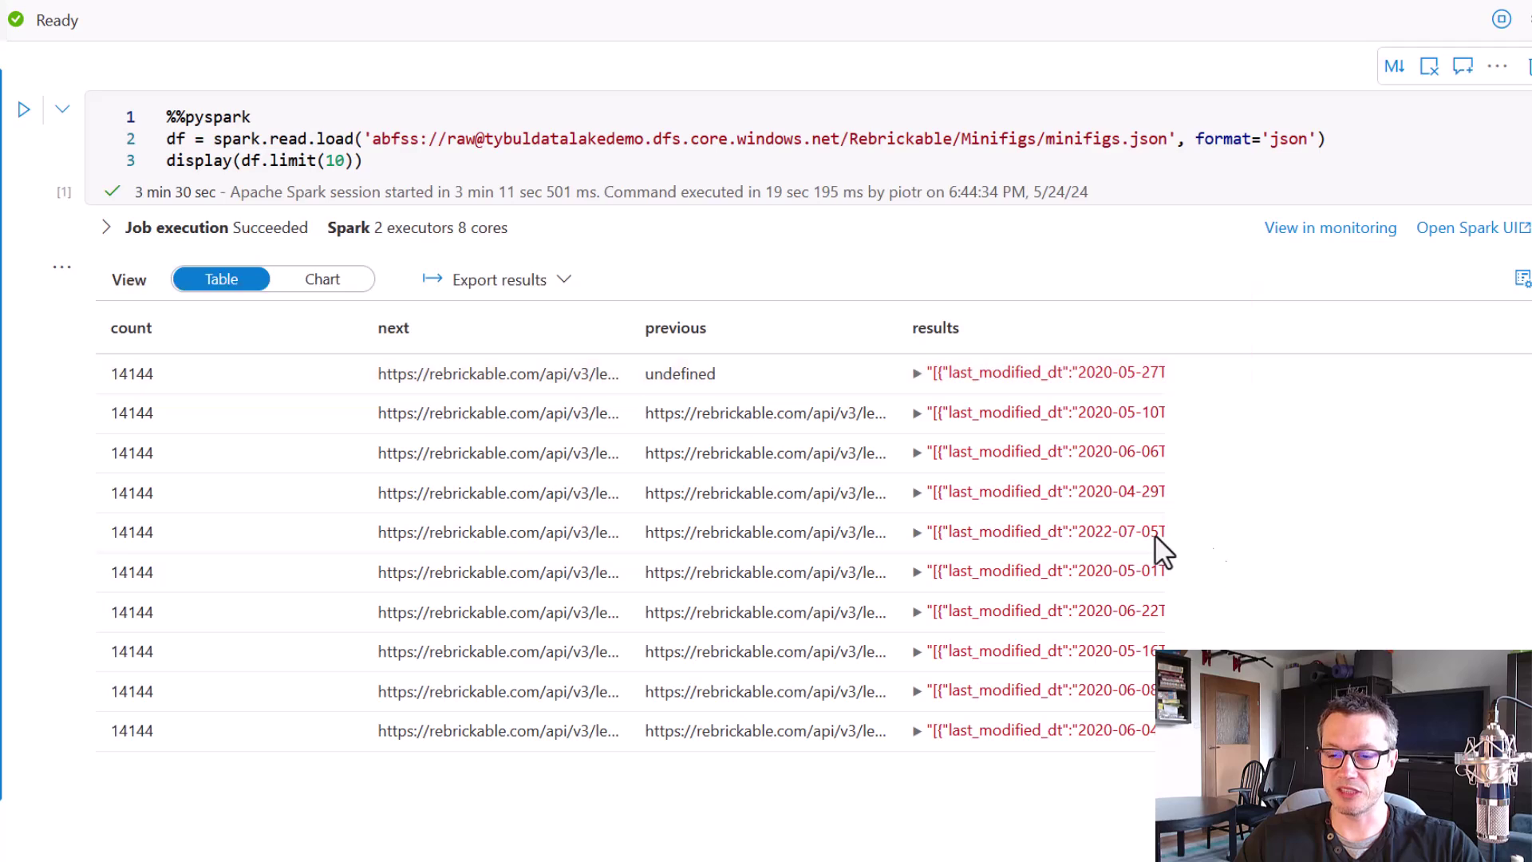
pyautogui.click(916, 372)
pyautogui.click(930, 391)
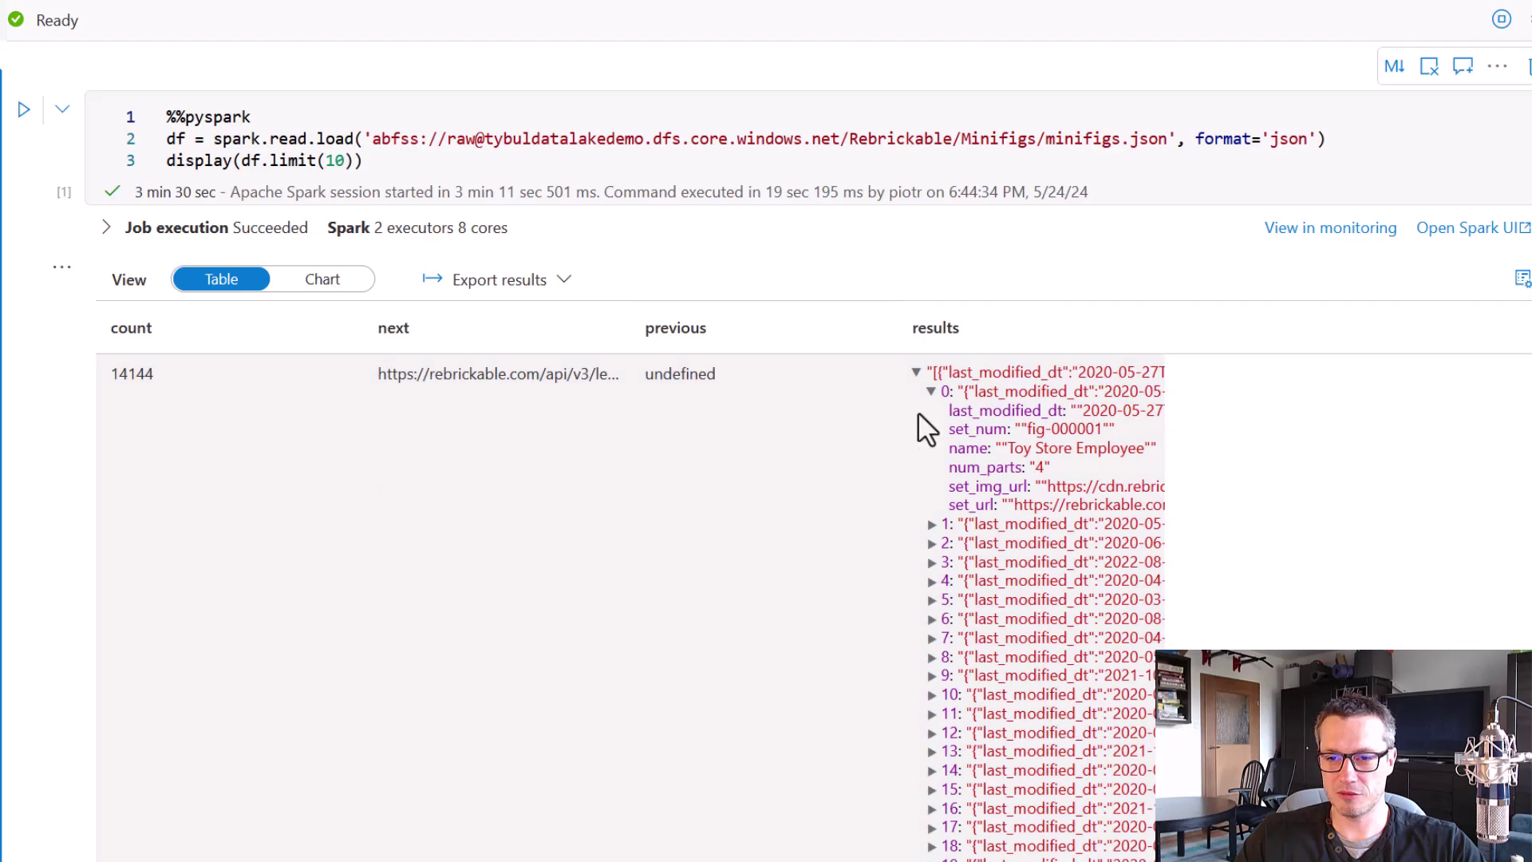
pyautogui.click(916, 373)
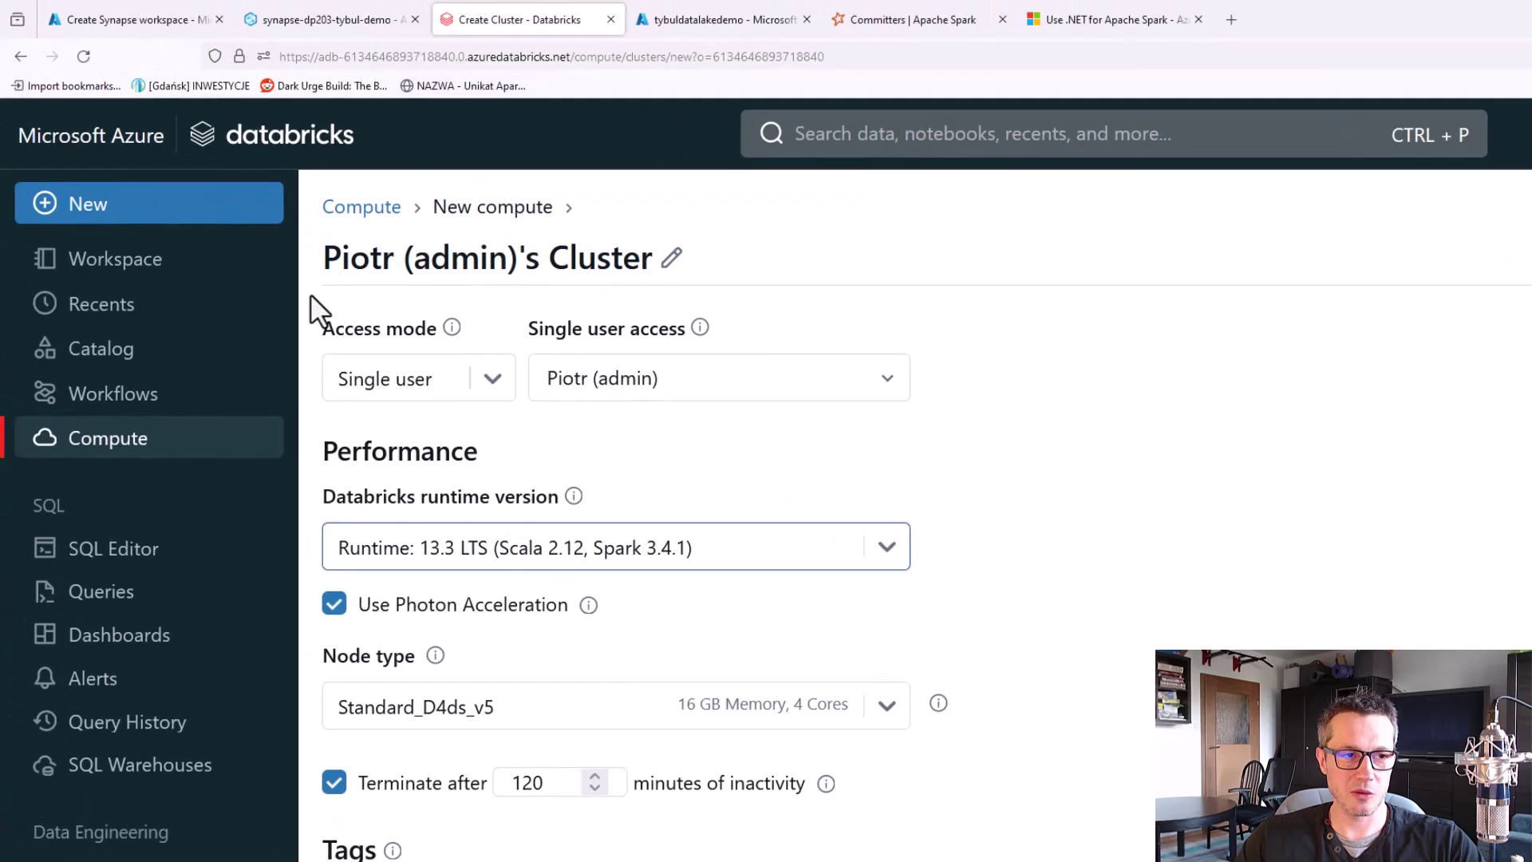
# In Databricks, open the recent notebook Writing data to ADLSg2 and copy its dbutils.fs.ls command that lists the raw container.
pyautogui.click(120, 304)
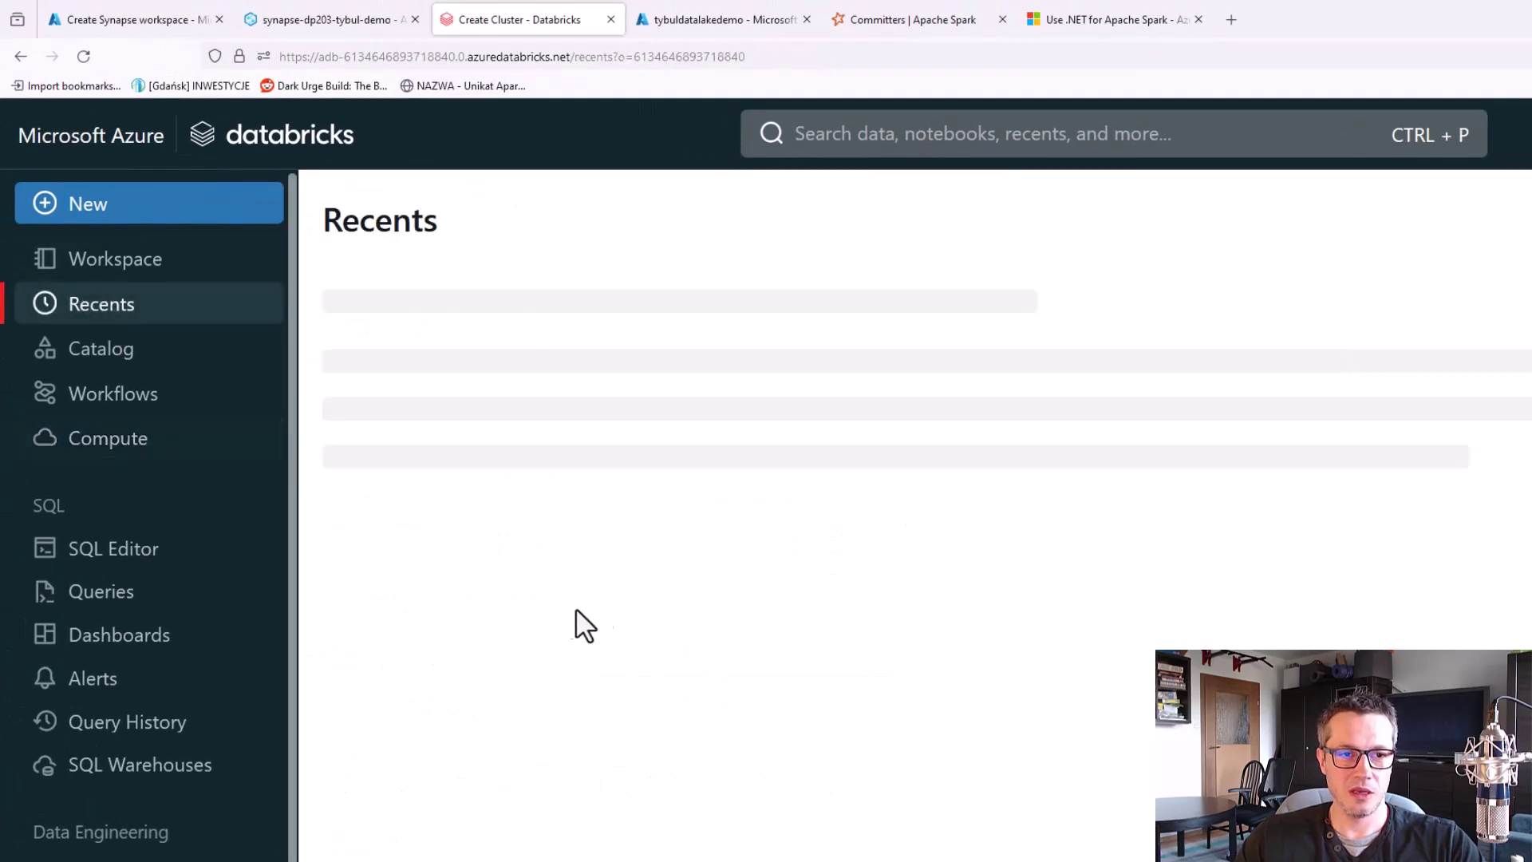
pyautogui.click(524, 348)
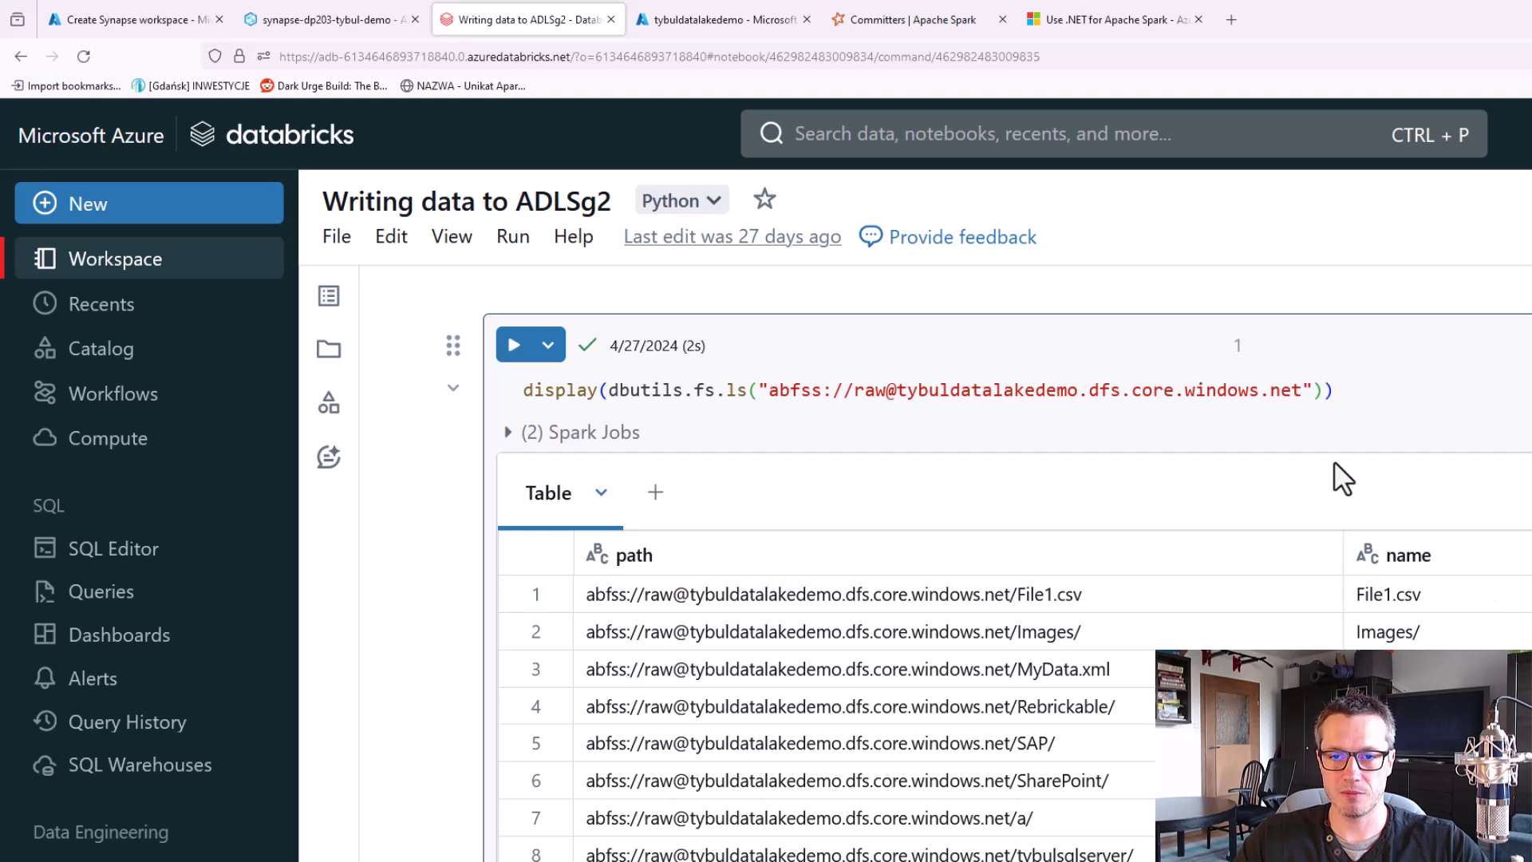
pyautogui.moveTo(1344, 389); pyautogui.dragTo(485, 438)
pyautogui.hotkey('ctrl', 'c')
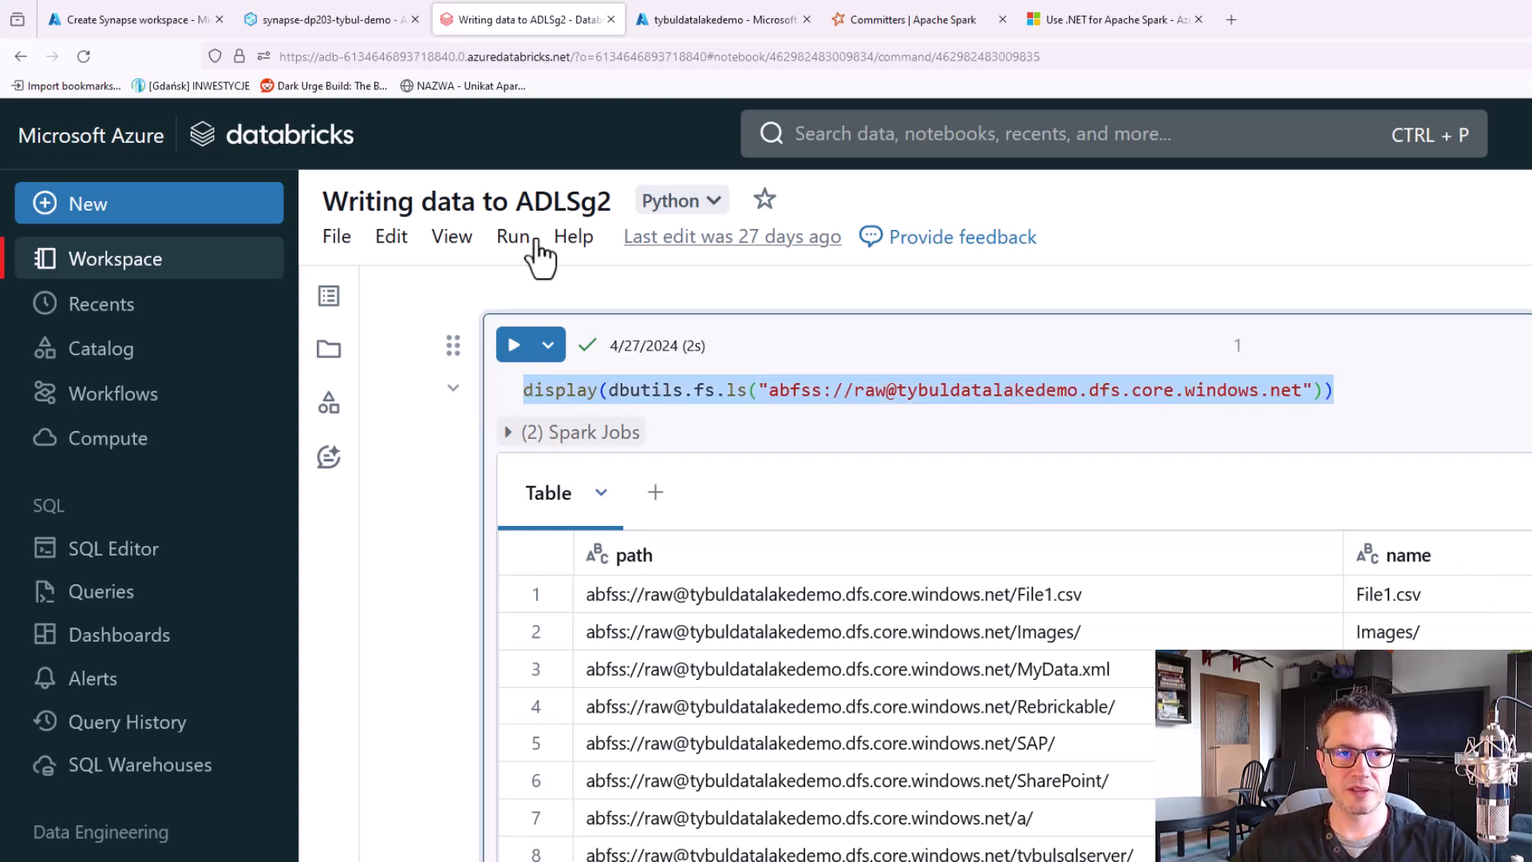
# In the Synapse notebook, add a code cell below the results with the copied dbutils.fs.ls command and run it.
pyautogui.click(356, 18)
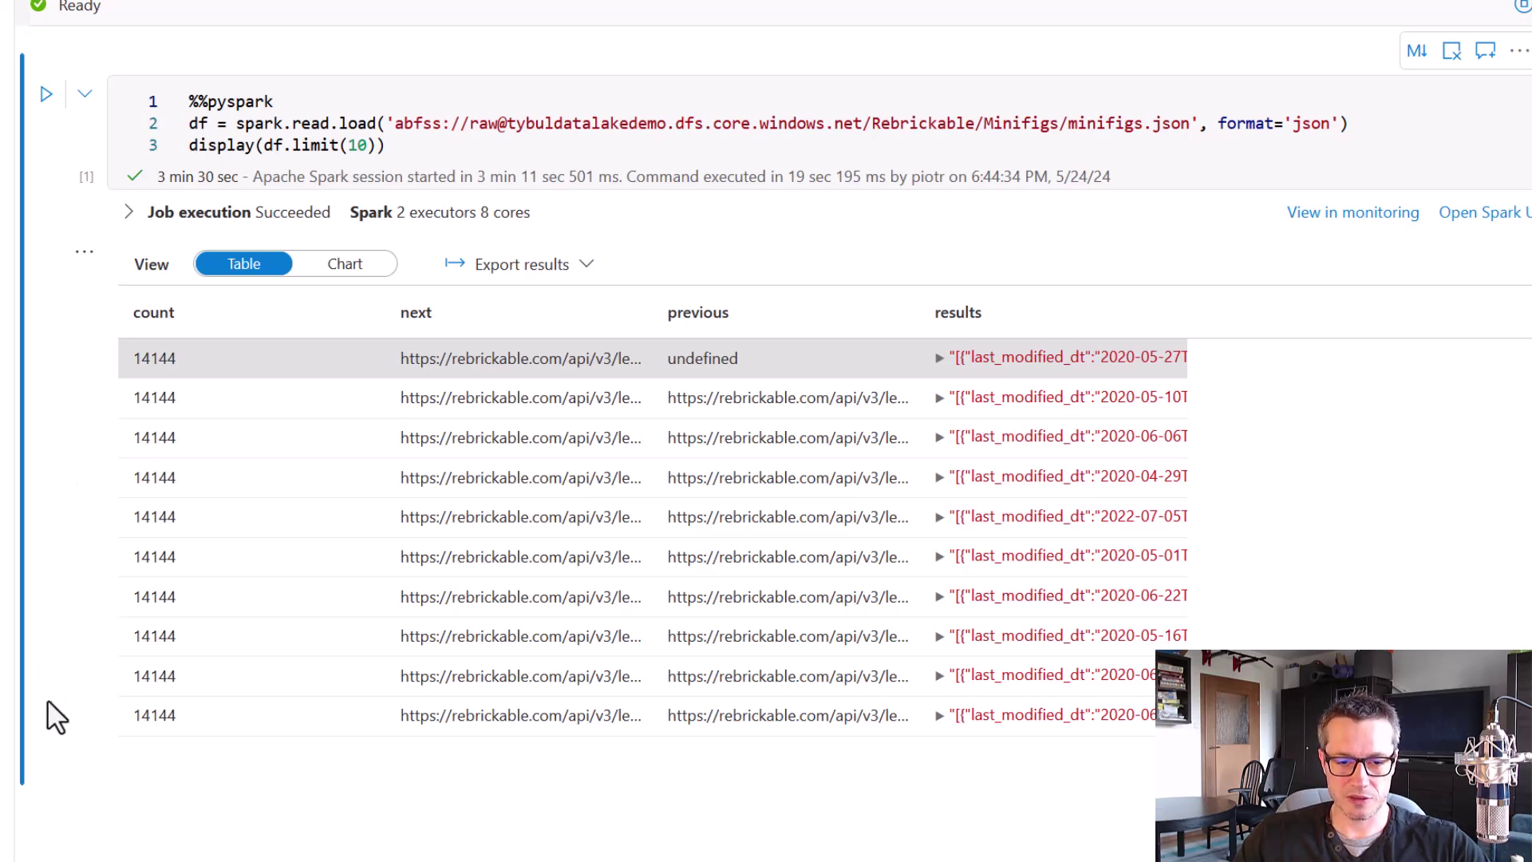
pyautogui.moveTo(157, 794)
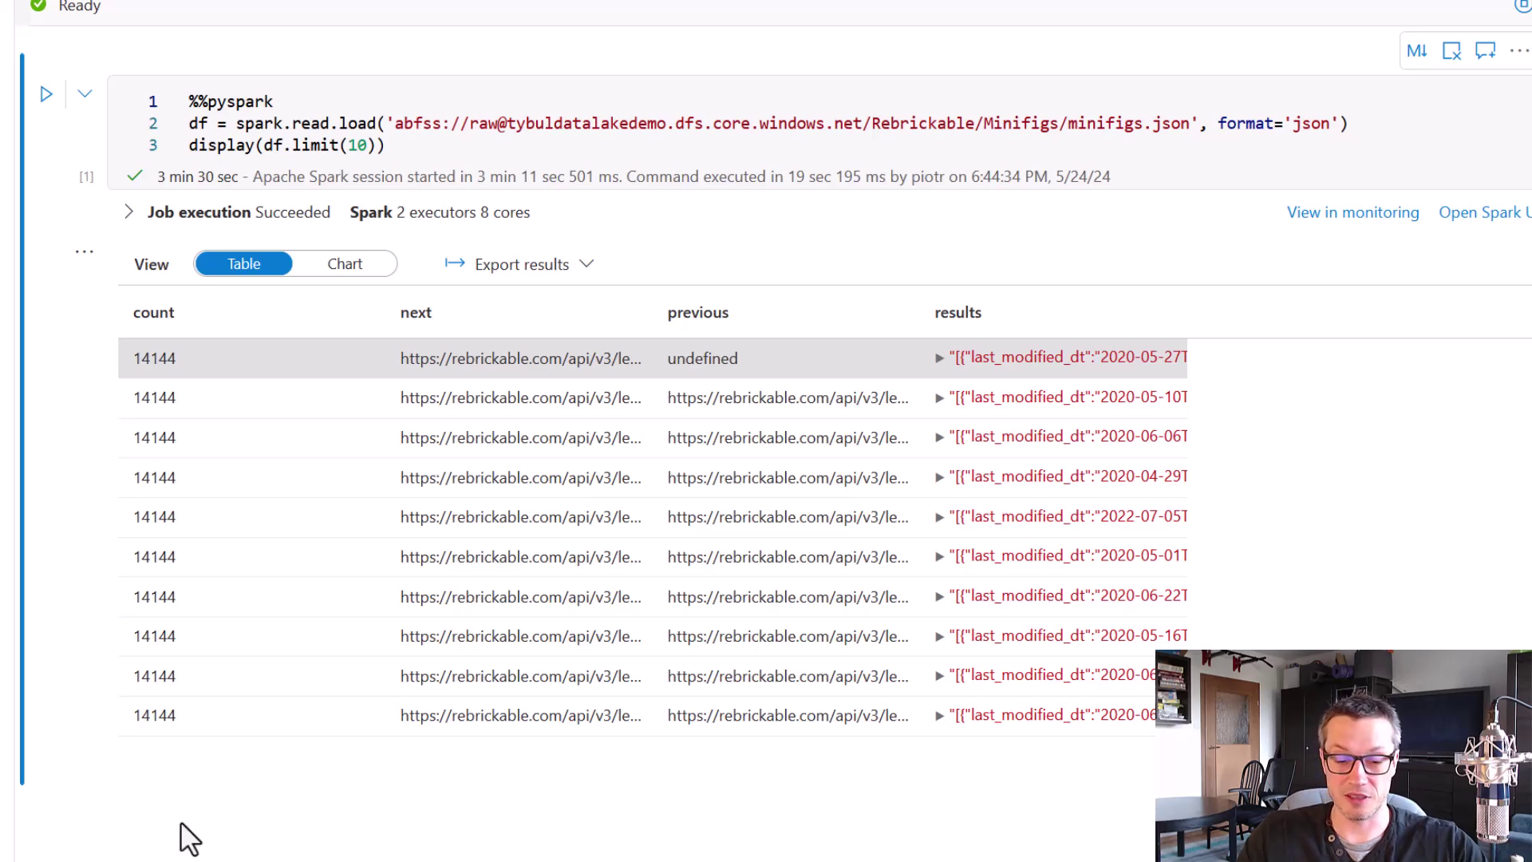
pyautogui.moveTo(156, 762)
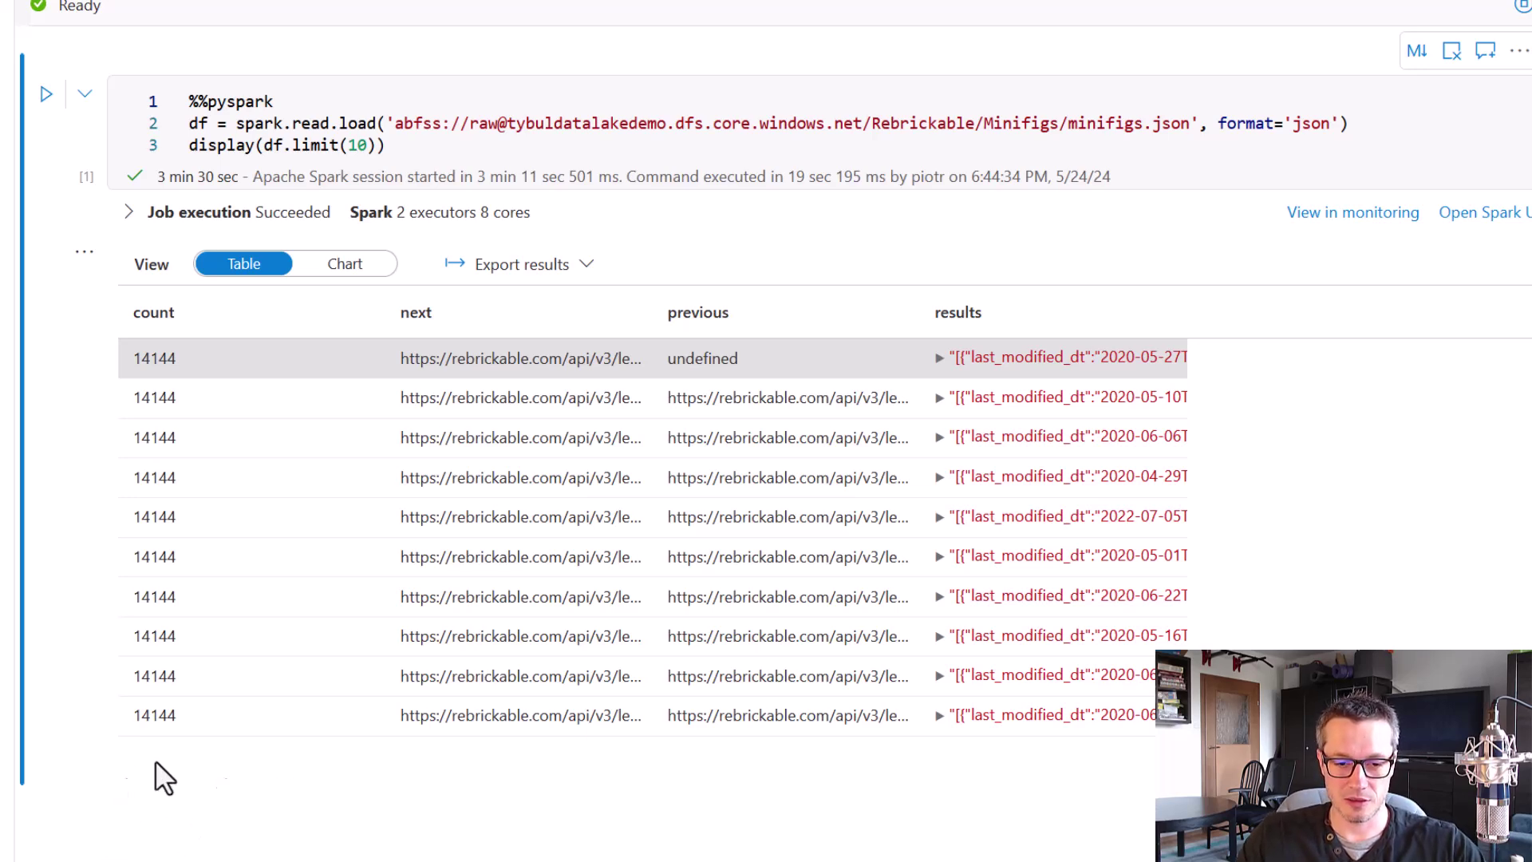
pyautogui.click(160, 789)
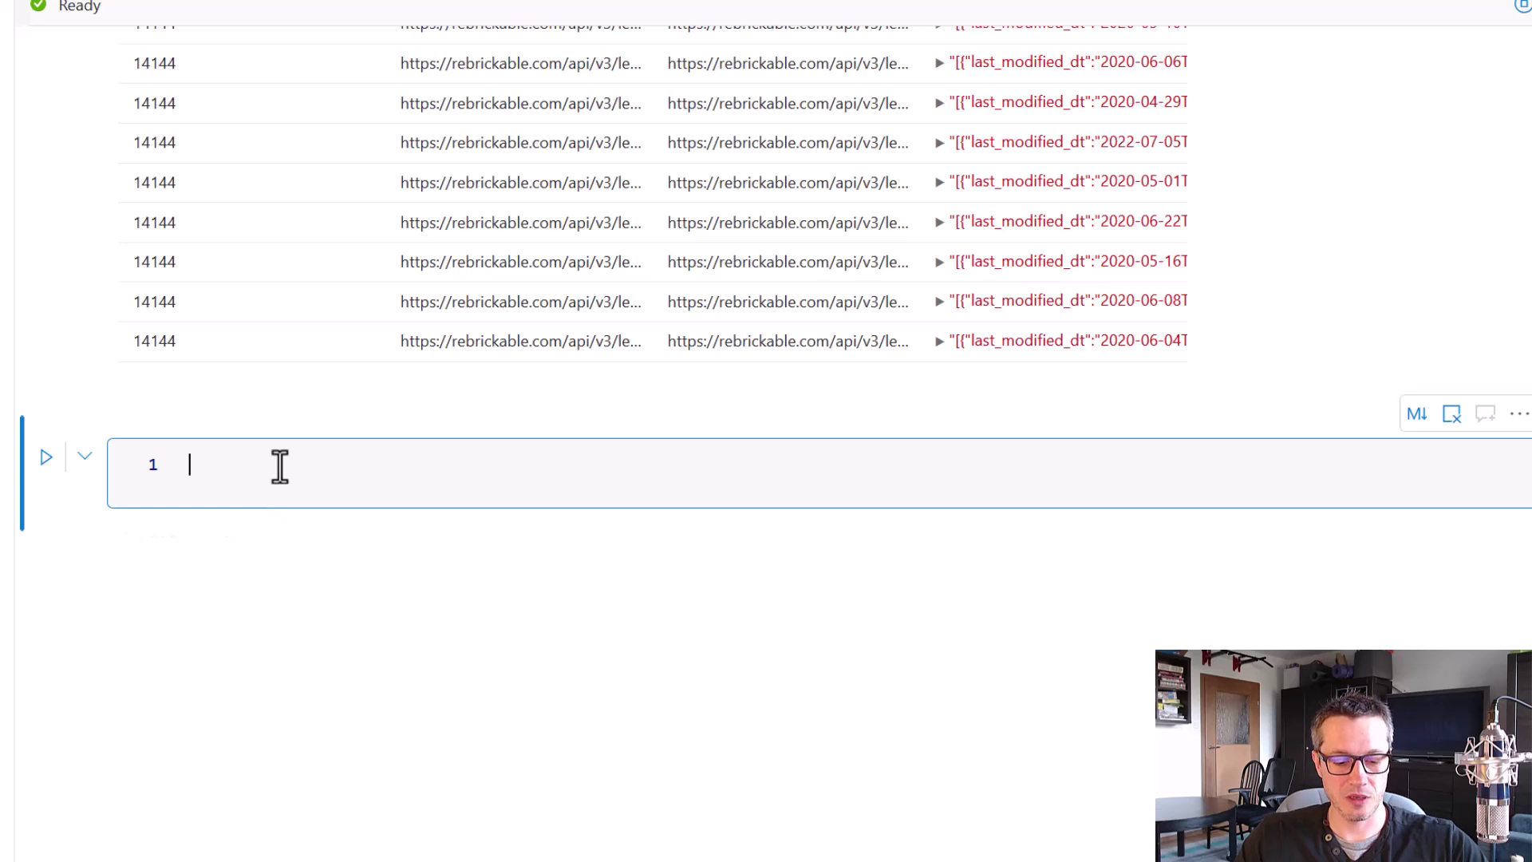
pyautogui.hotkey('ctrl', 'v')
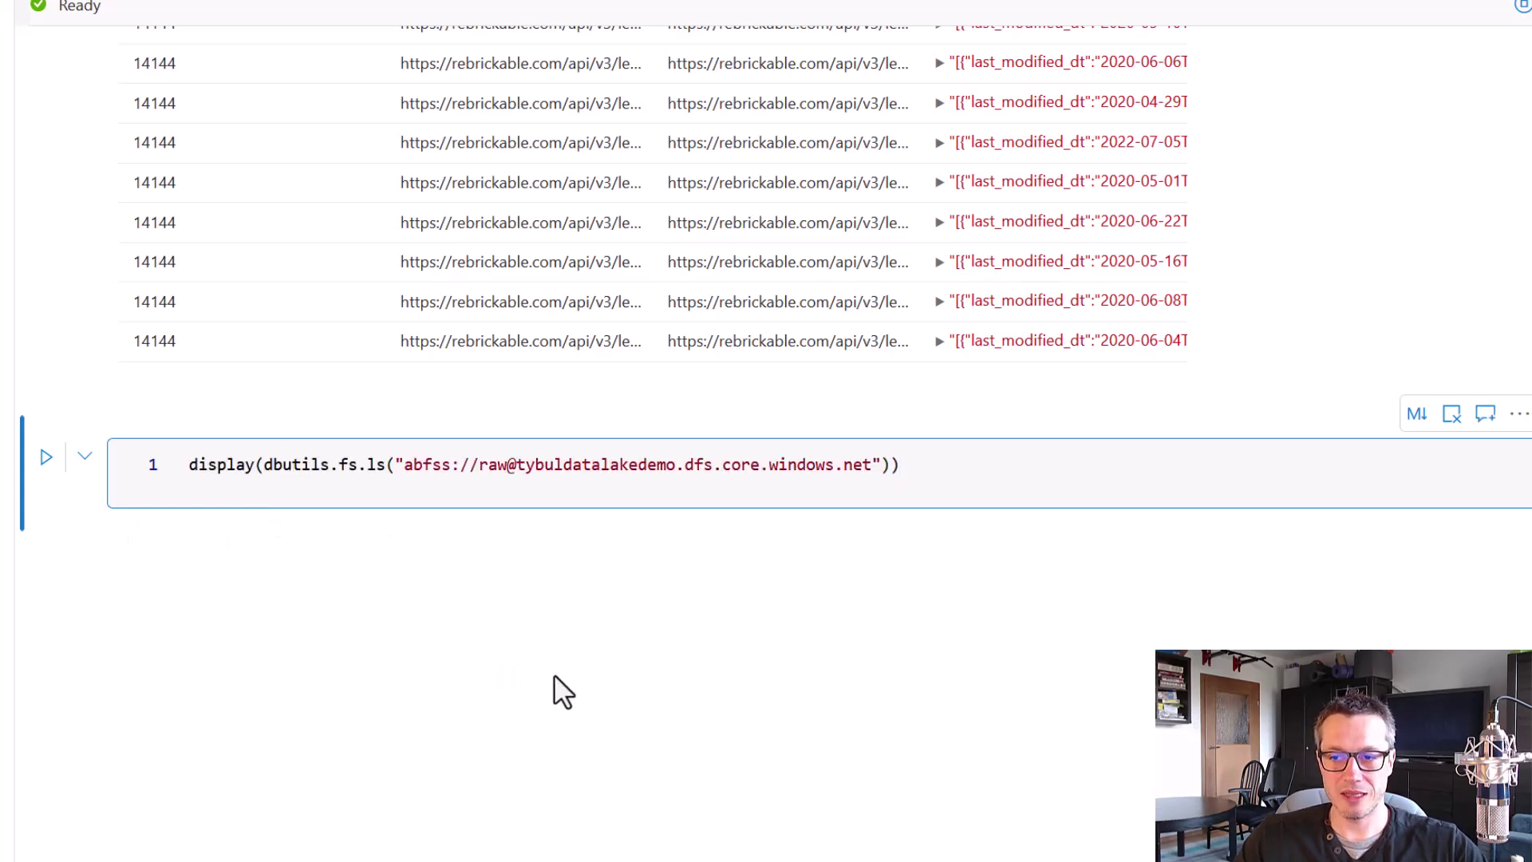
pyautogui.click(47, 458)
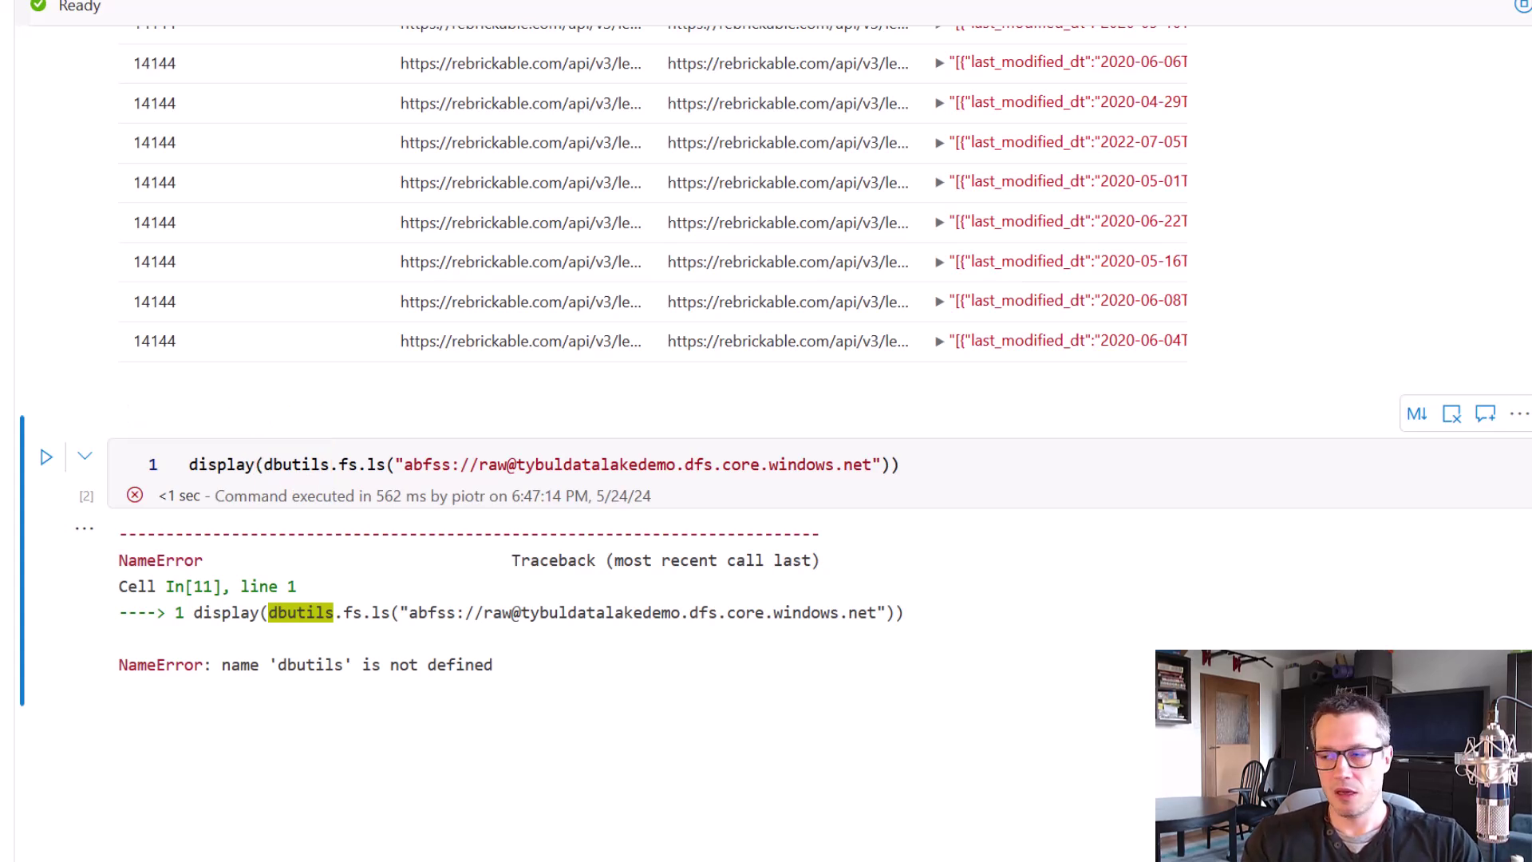
# Replace dbutils with mssparkutils in the listing command and run the cell again.
pyautogui.click(285, 464)
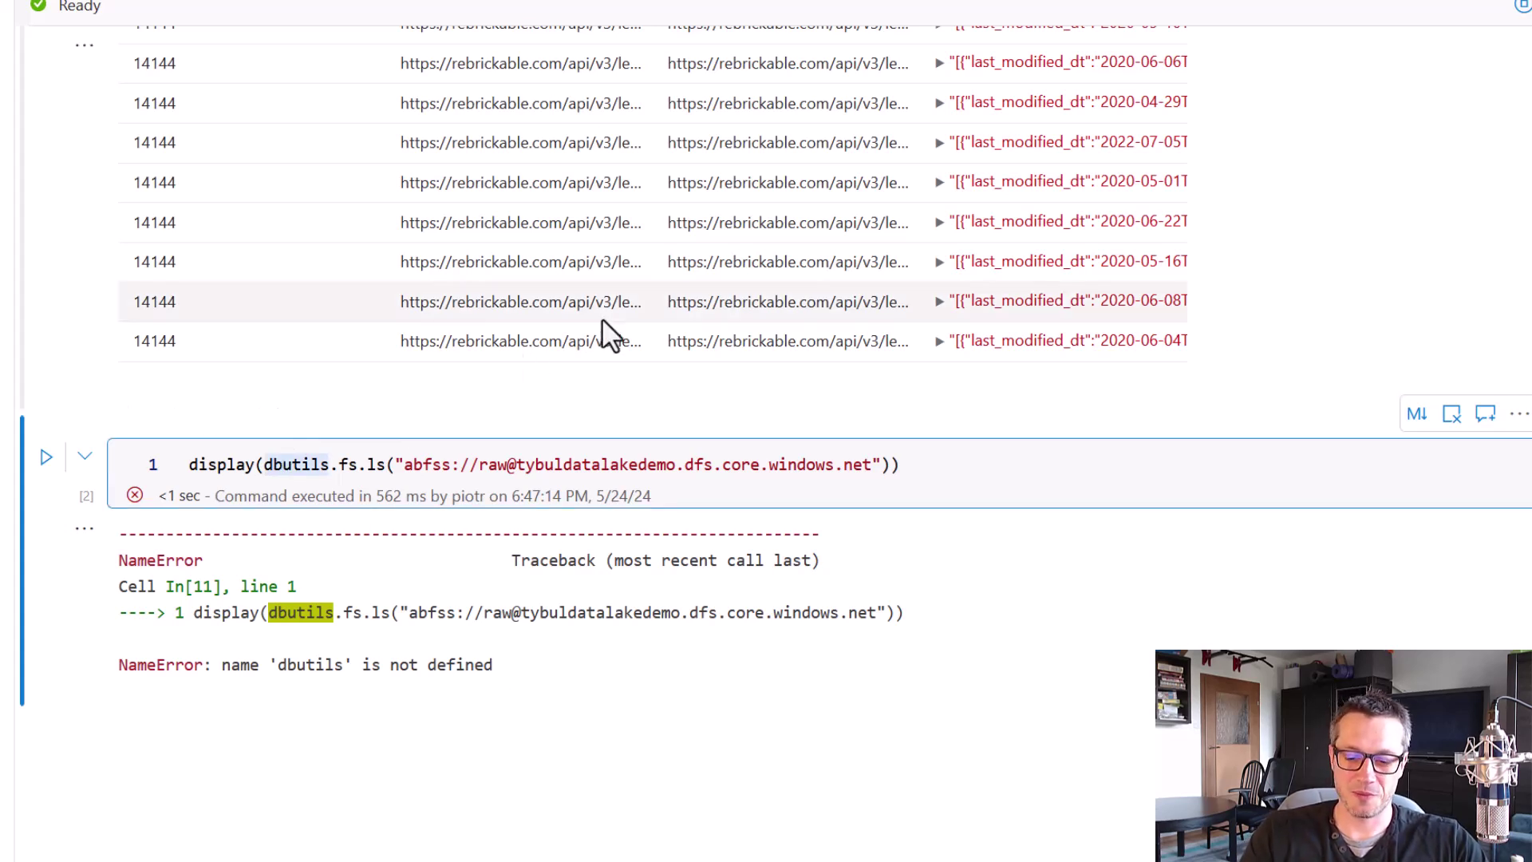
pyautogui.press('BackSpace')
pyautogui.press('BackSpace')
pyautogui.write('msspark')
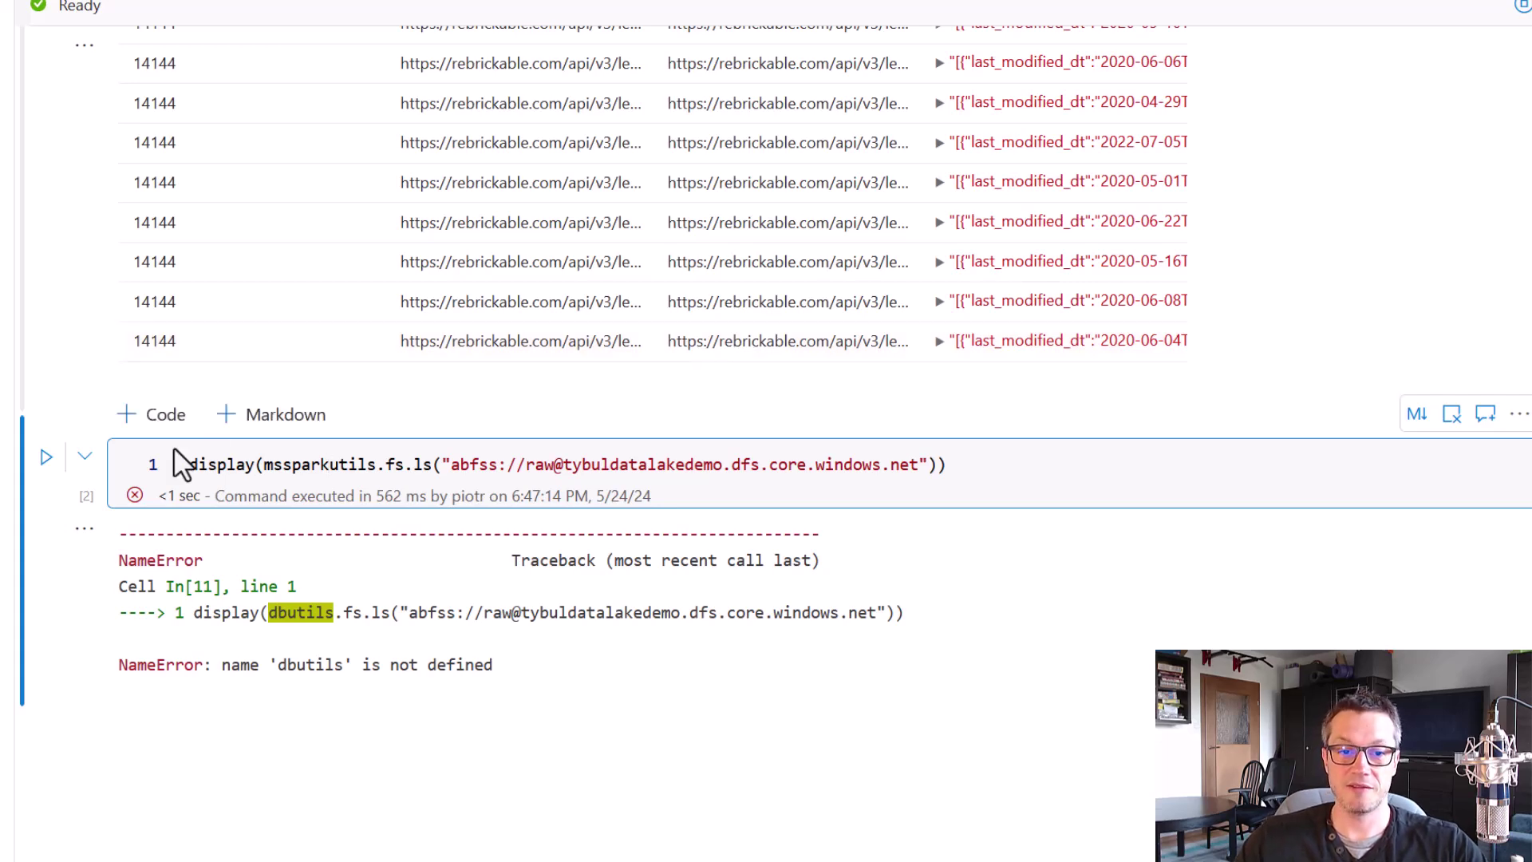
pyautogui.click(46, 459)
pyautogui.click(46, 459)
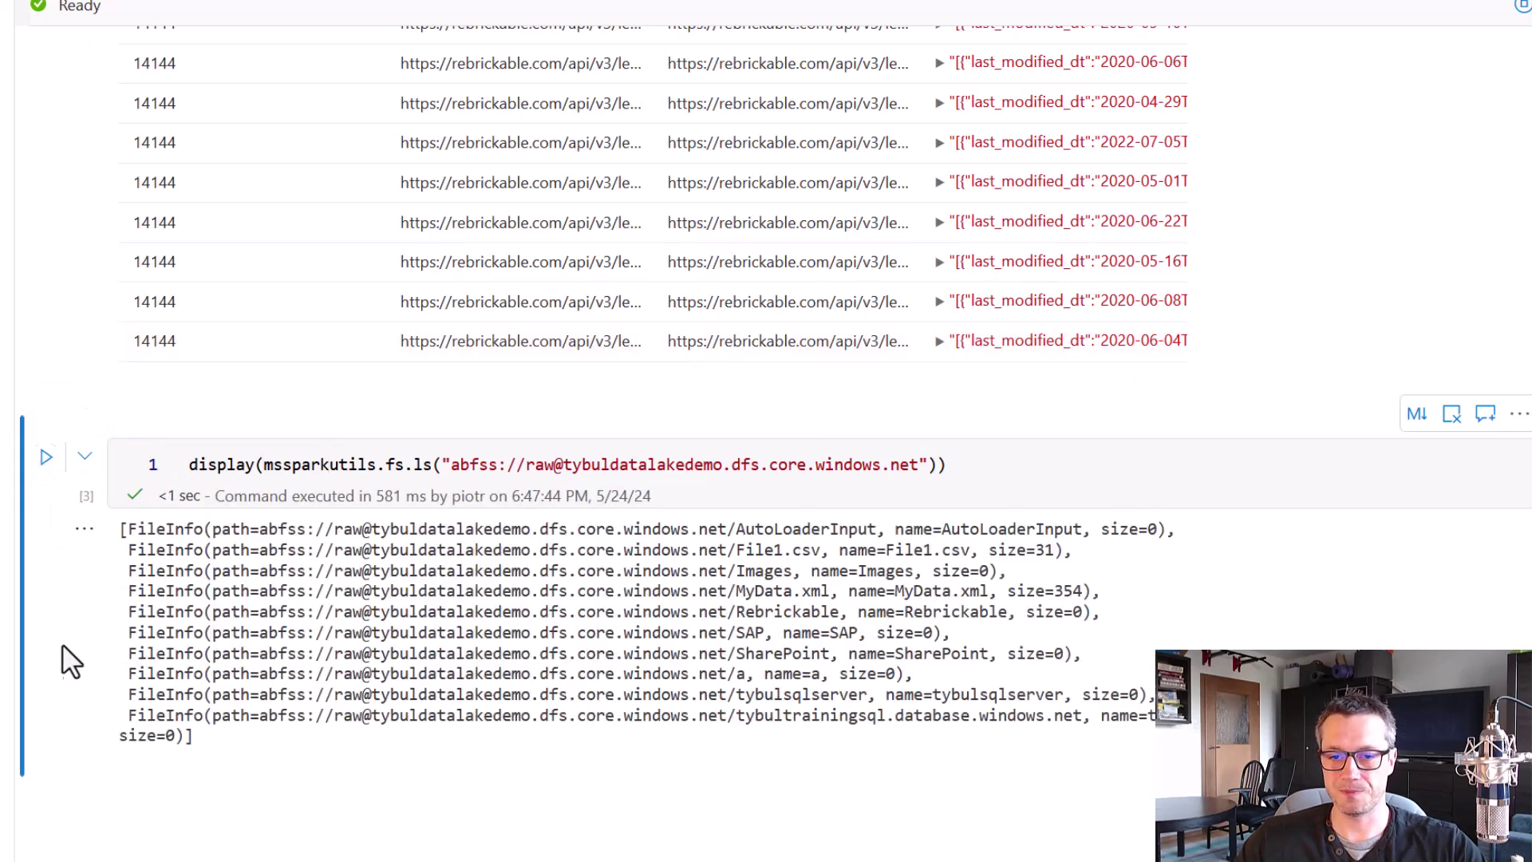
# Compare how the raw container's file listing is displayed in the Synapse and Databricks notebooks.
pyautogui.scroll(-1, 48, 630)
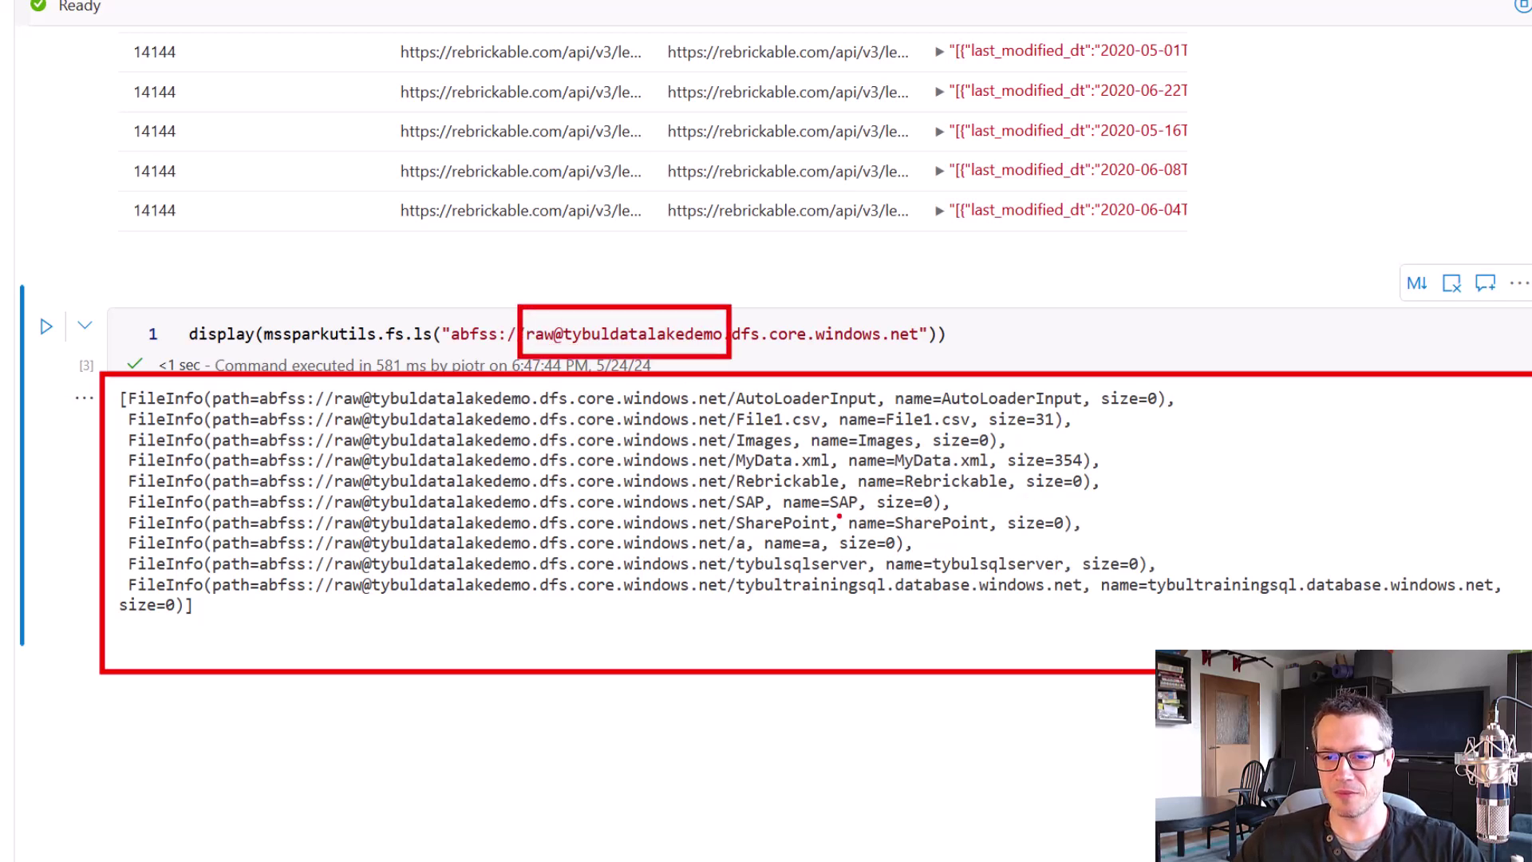
pyautogui.moveTo(1064, 284); pyautogui.dragTo(1037, 345)
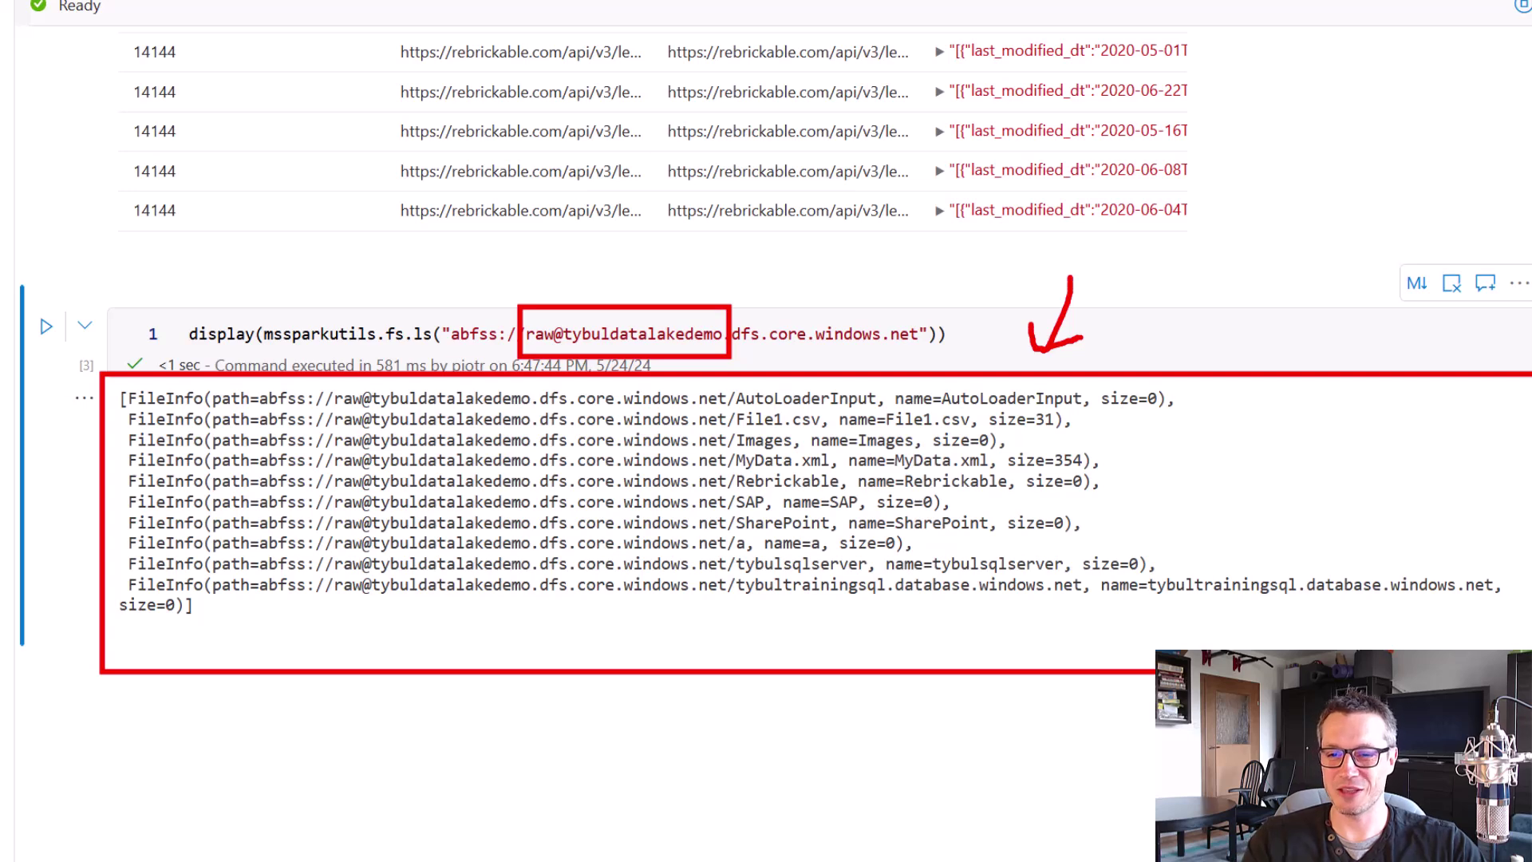
pyautogui.press('Escape')
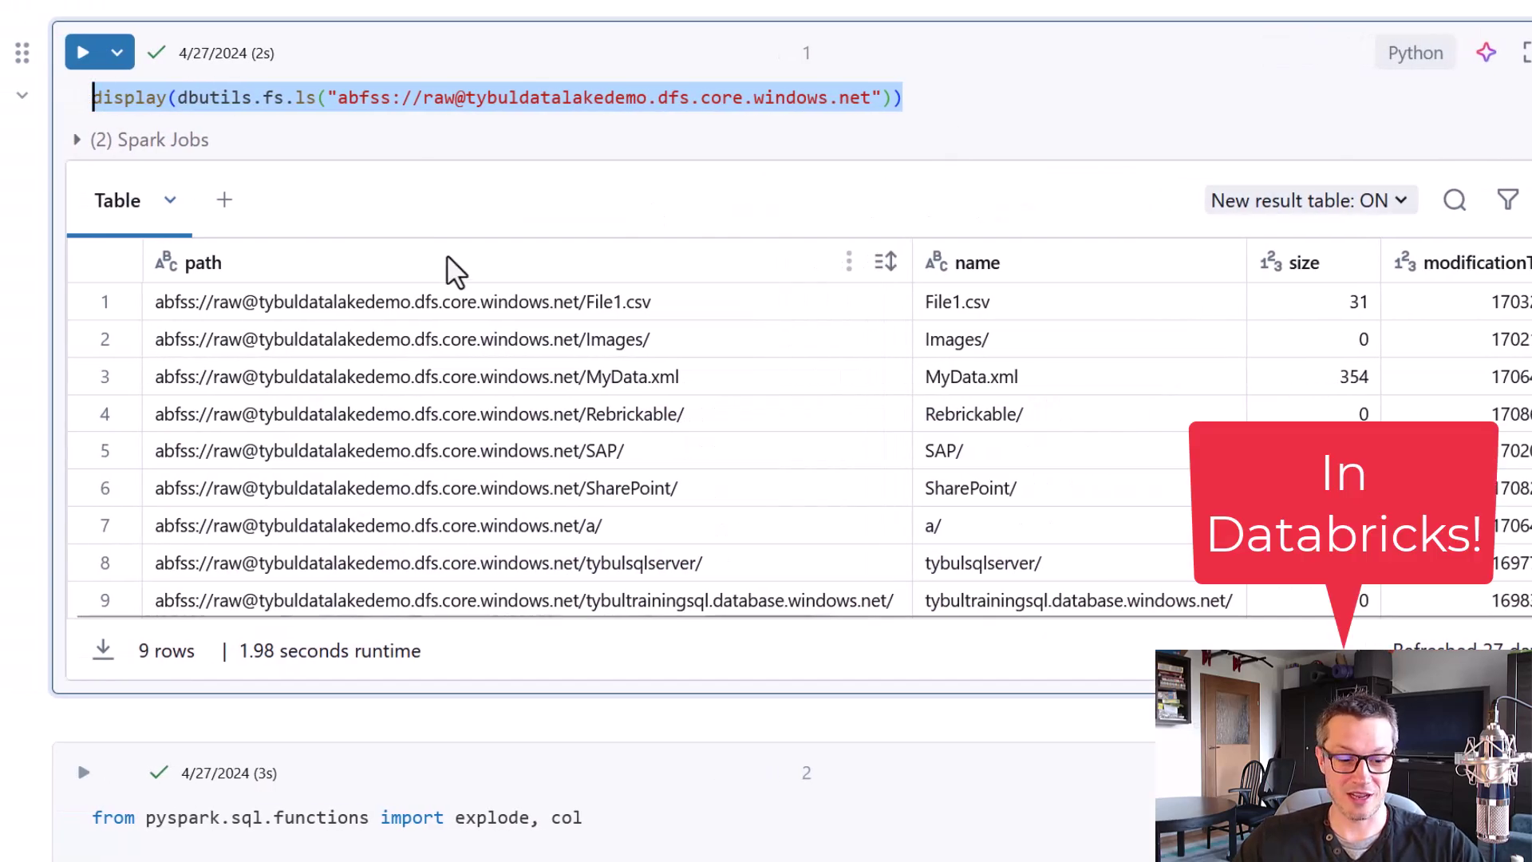
pyautogui.moveTo(63, 153); pyautogui.dragTo(1531, 618)
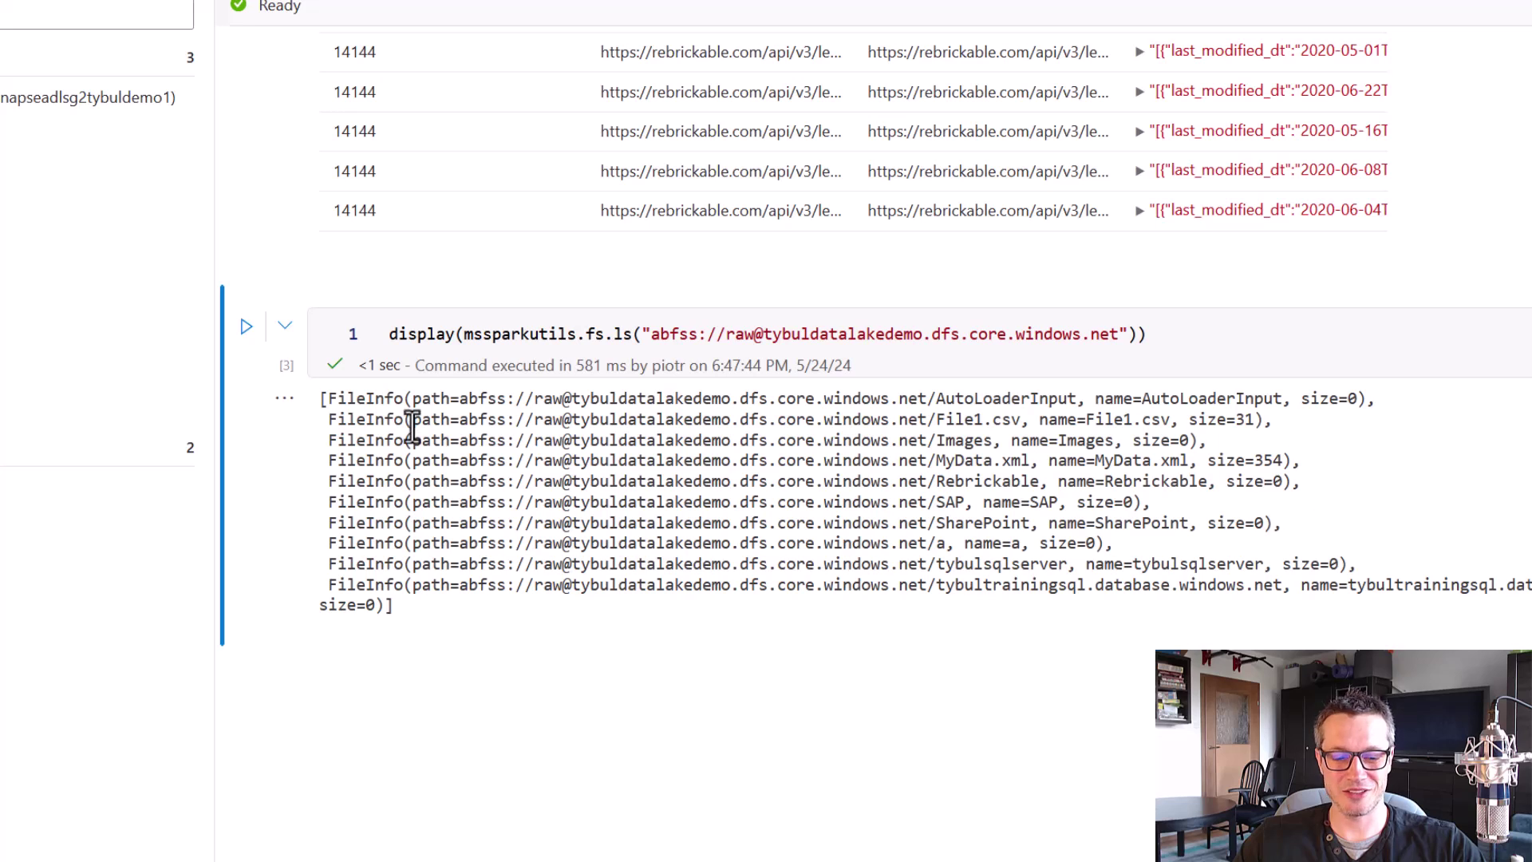
pyautogui.moveTo(306, 371); pyautogui.dragTo(1479, 651)
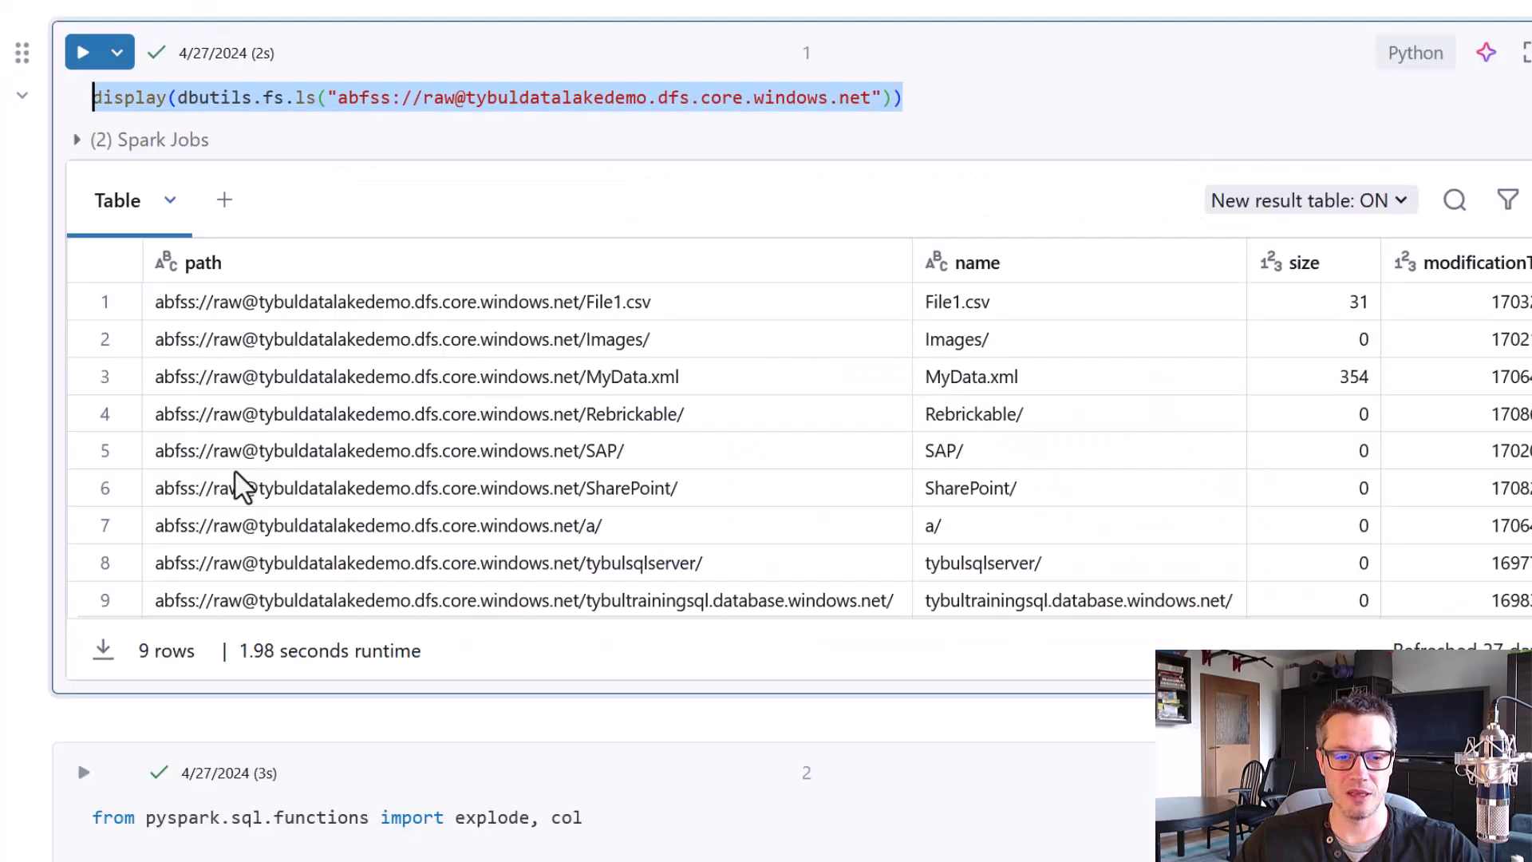
# Copy the Databricks code that loads minifigs.json and creates the myData temp view into a new Synapse cell and run it.
pyautogui.scroll(-8, 77, 435)
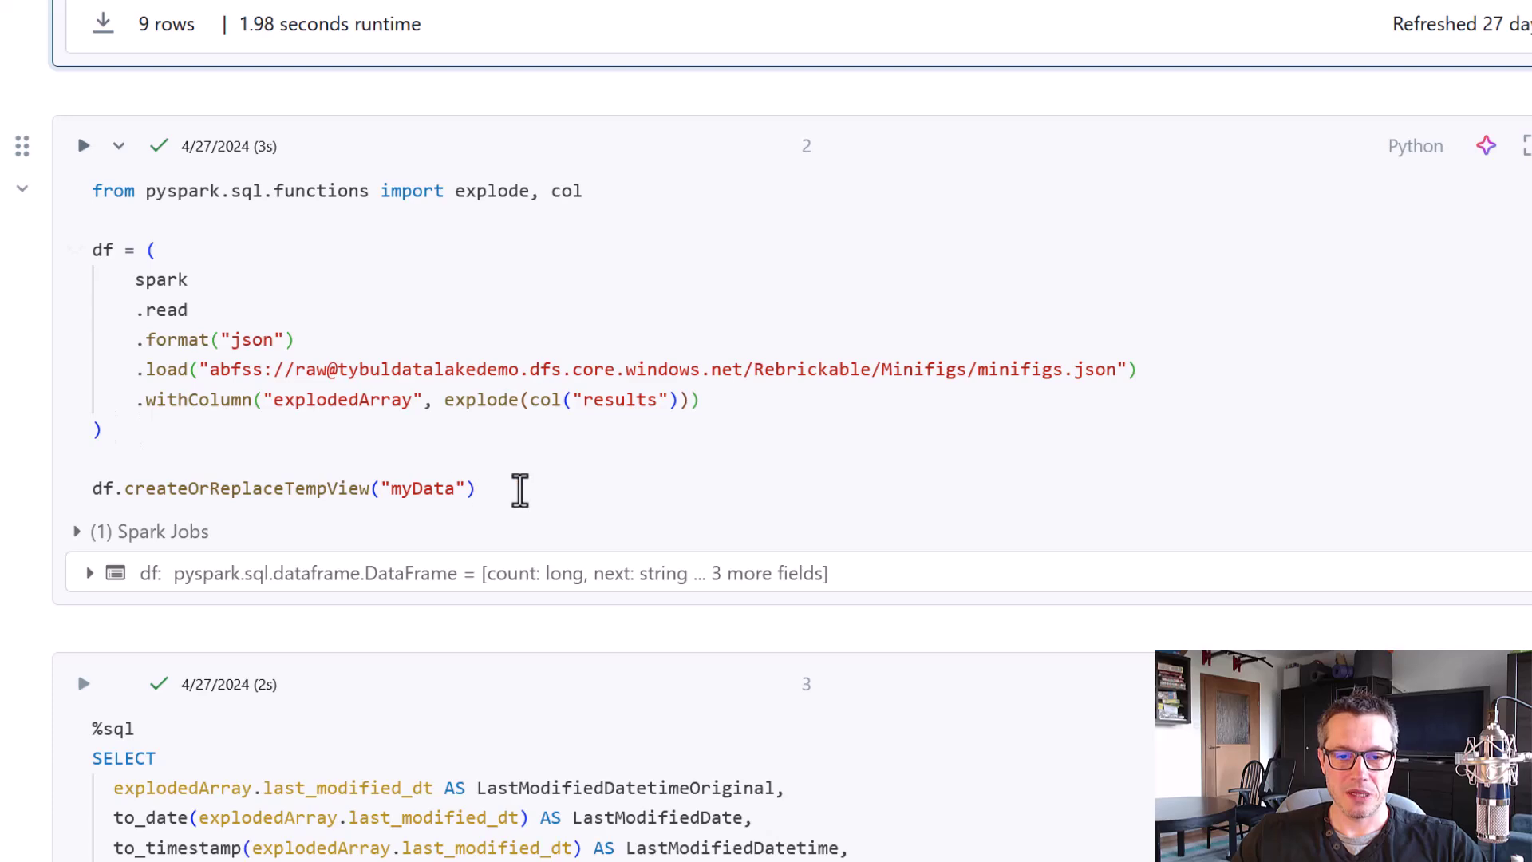
pyautogui.moveTo(519, 489); pyautogui.dragTo(58, 199)
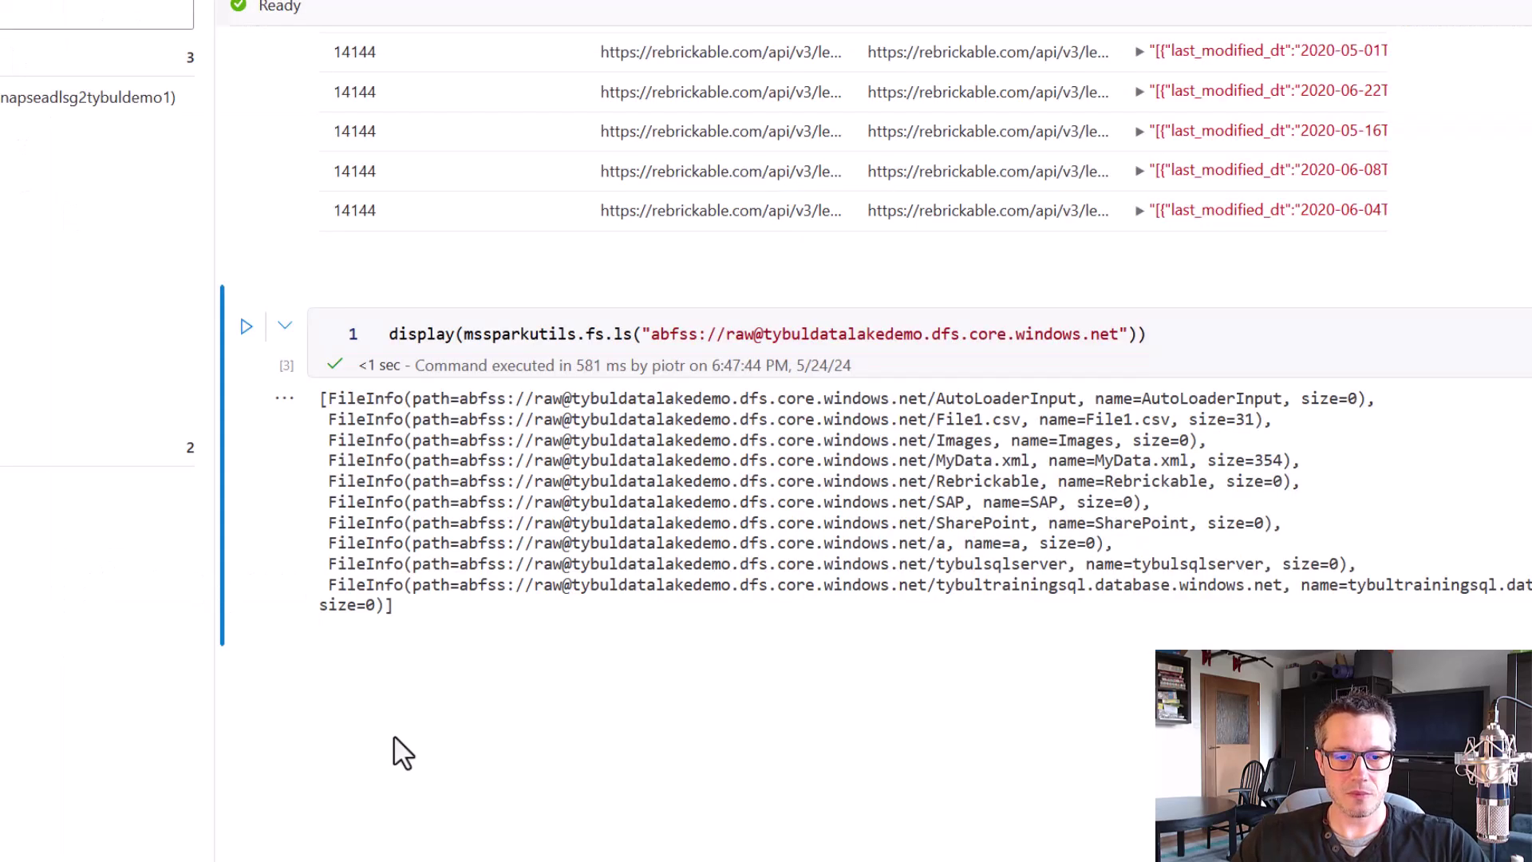
pyautogui.click(352, 648)
pyautogui.hotkey('ctrl', 'v')
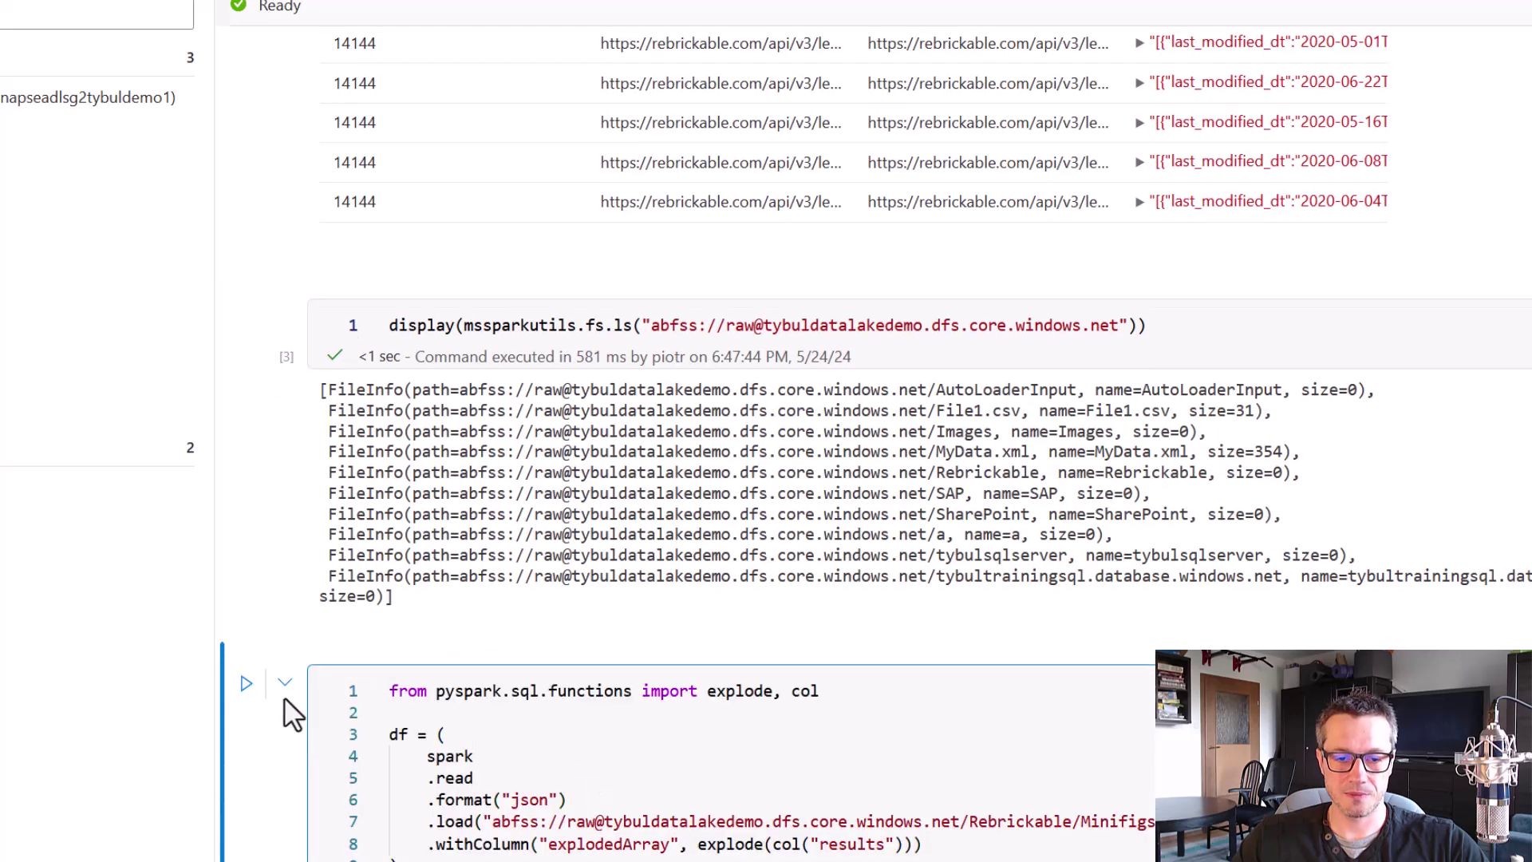
pyautogui.scroll(-4, 286, 694)
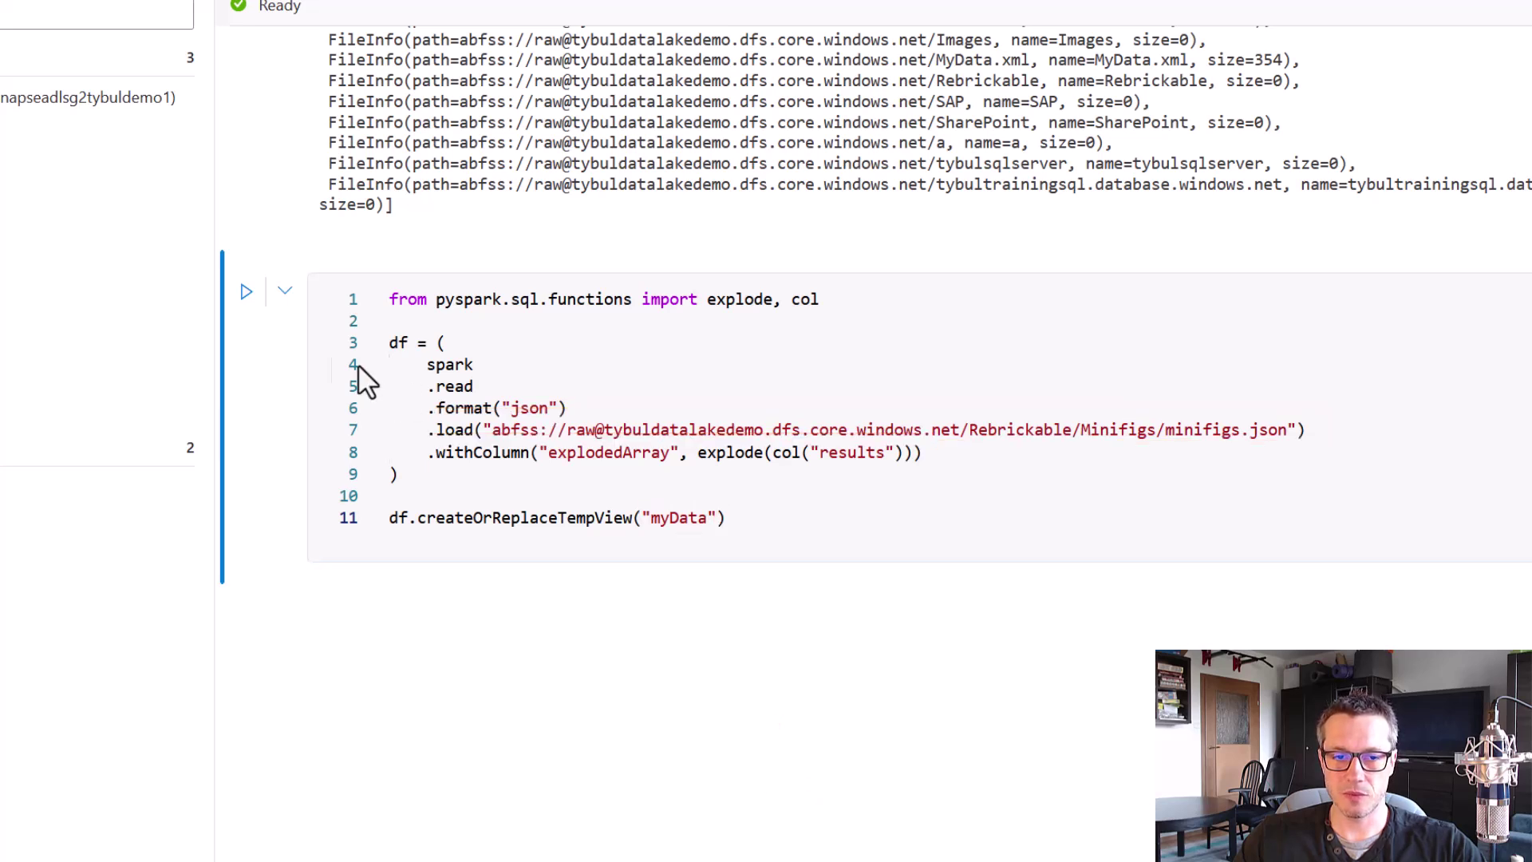
pyautogui.click(245, 294)
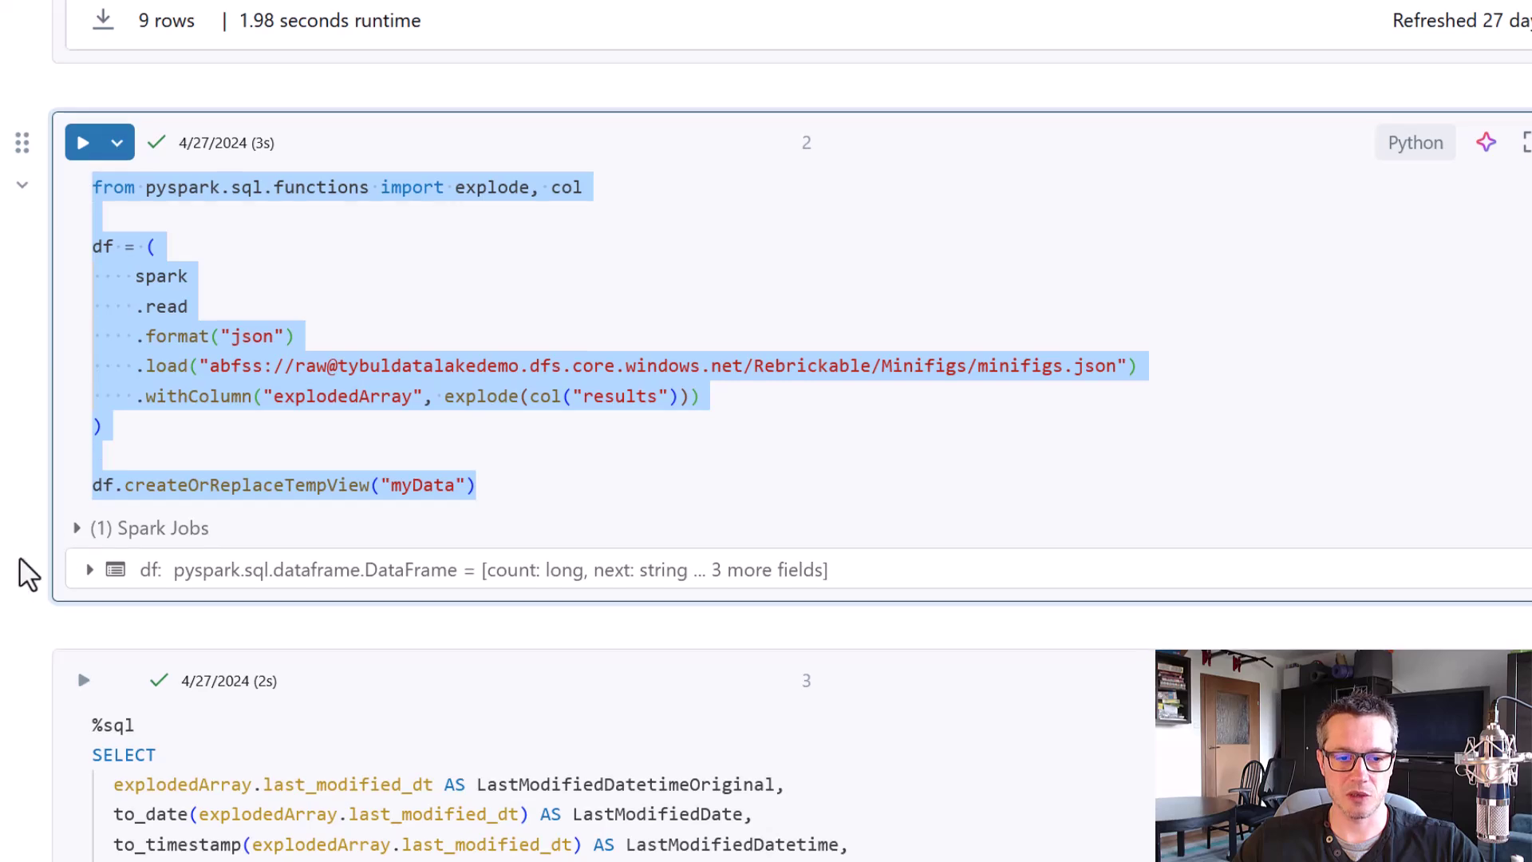
# Copy the Databricks %sql SELECT query on myData into a new Synapse notebook cell and run it.
pyautogui.scroll(-6, 19, 558)
pyautogui.moveTo(196, 734); pyautogui.dragTo(8, 264)
pyautogui.hotkey('ctrl', 'c')
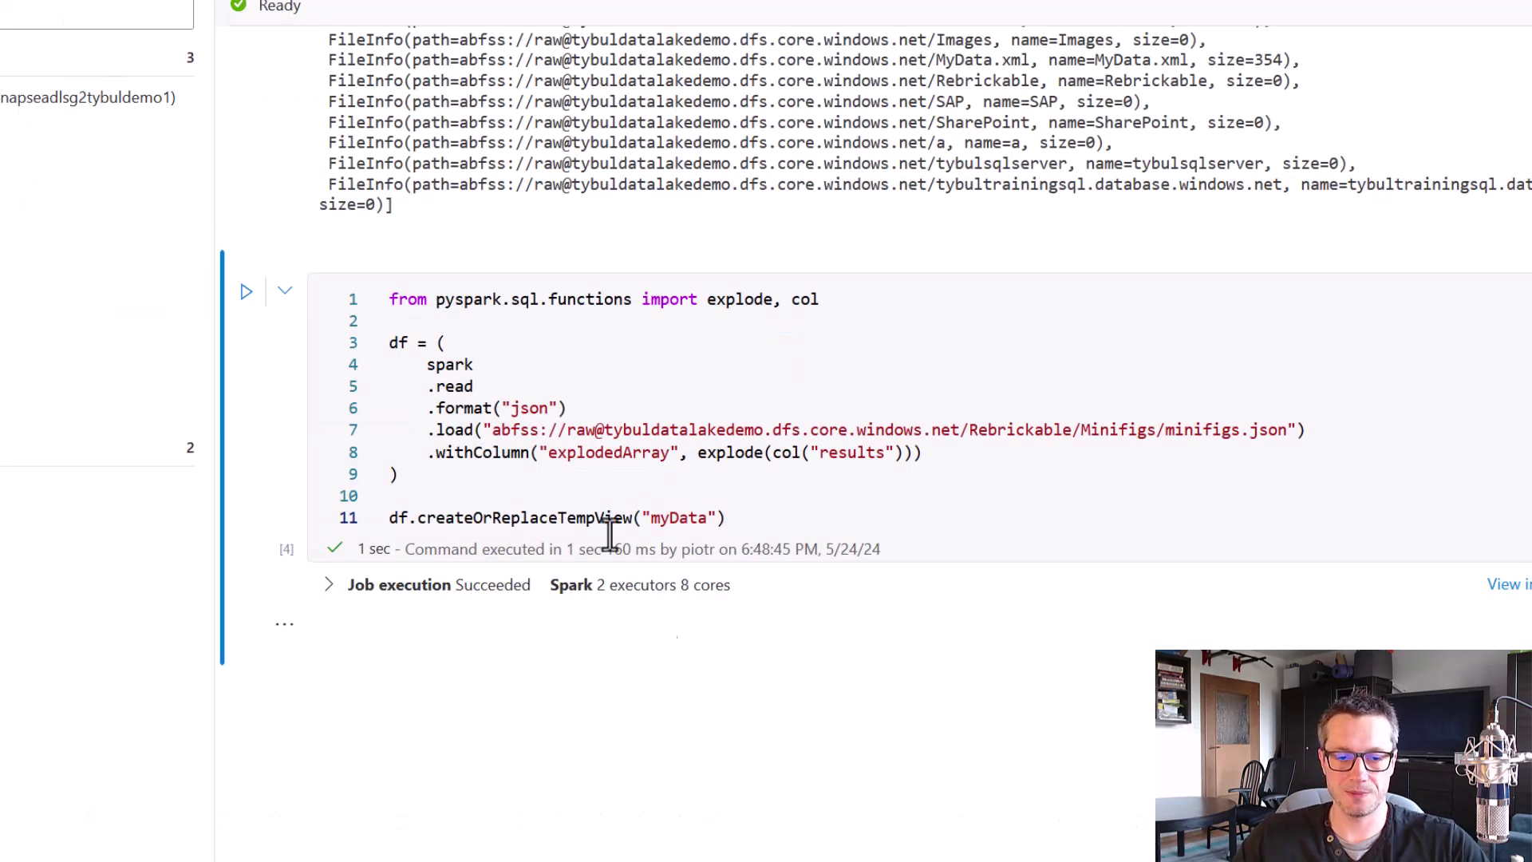
pyautogui.click(356, 666)
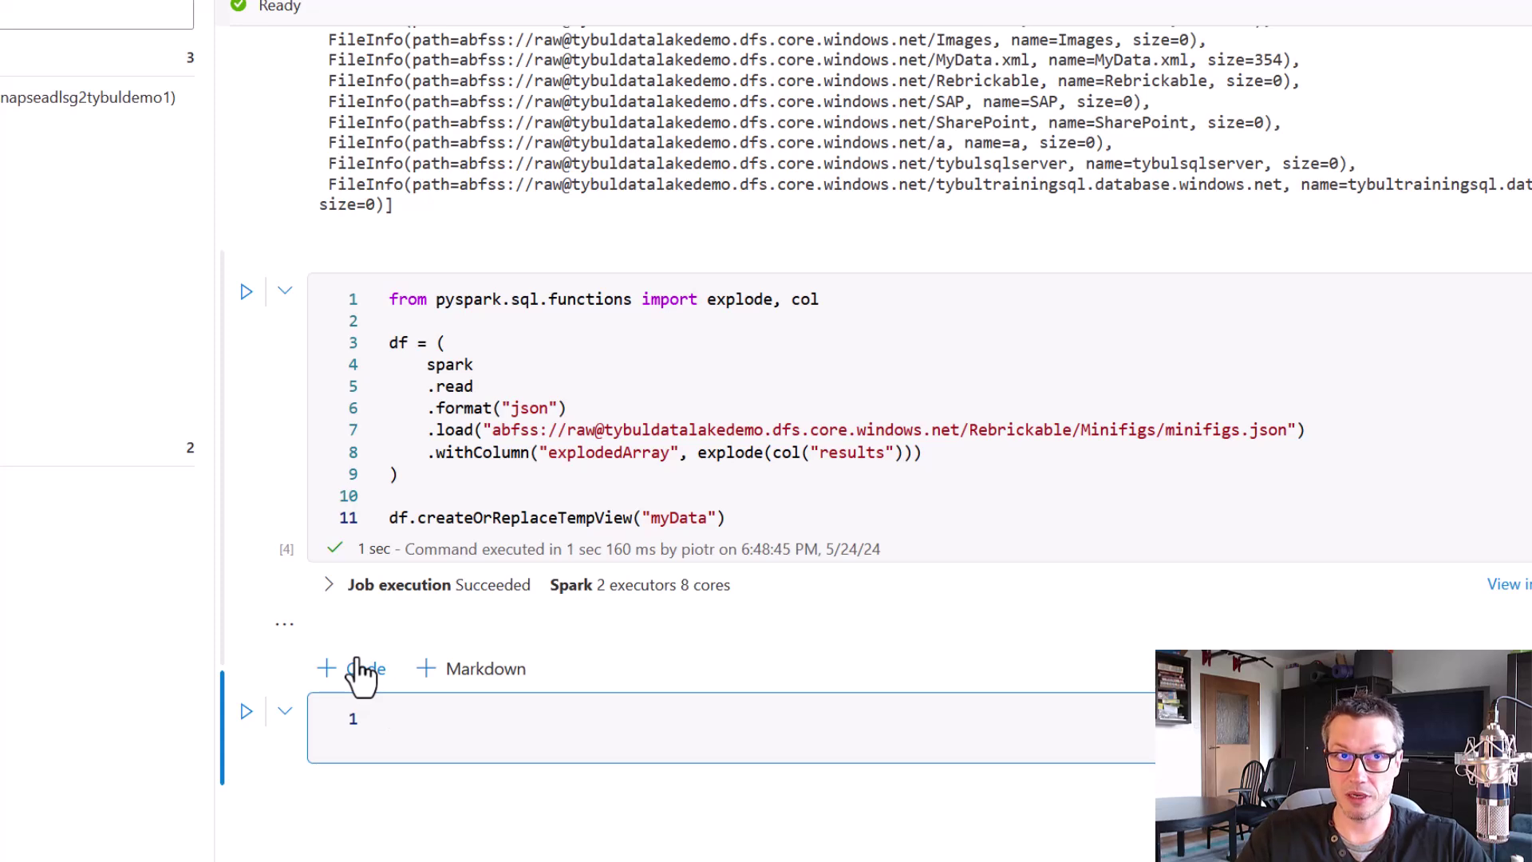
pyautogui.hotkey('ctrl', 'v')
pyautogui.scroll(-3, 271, 614)
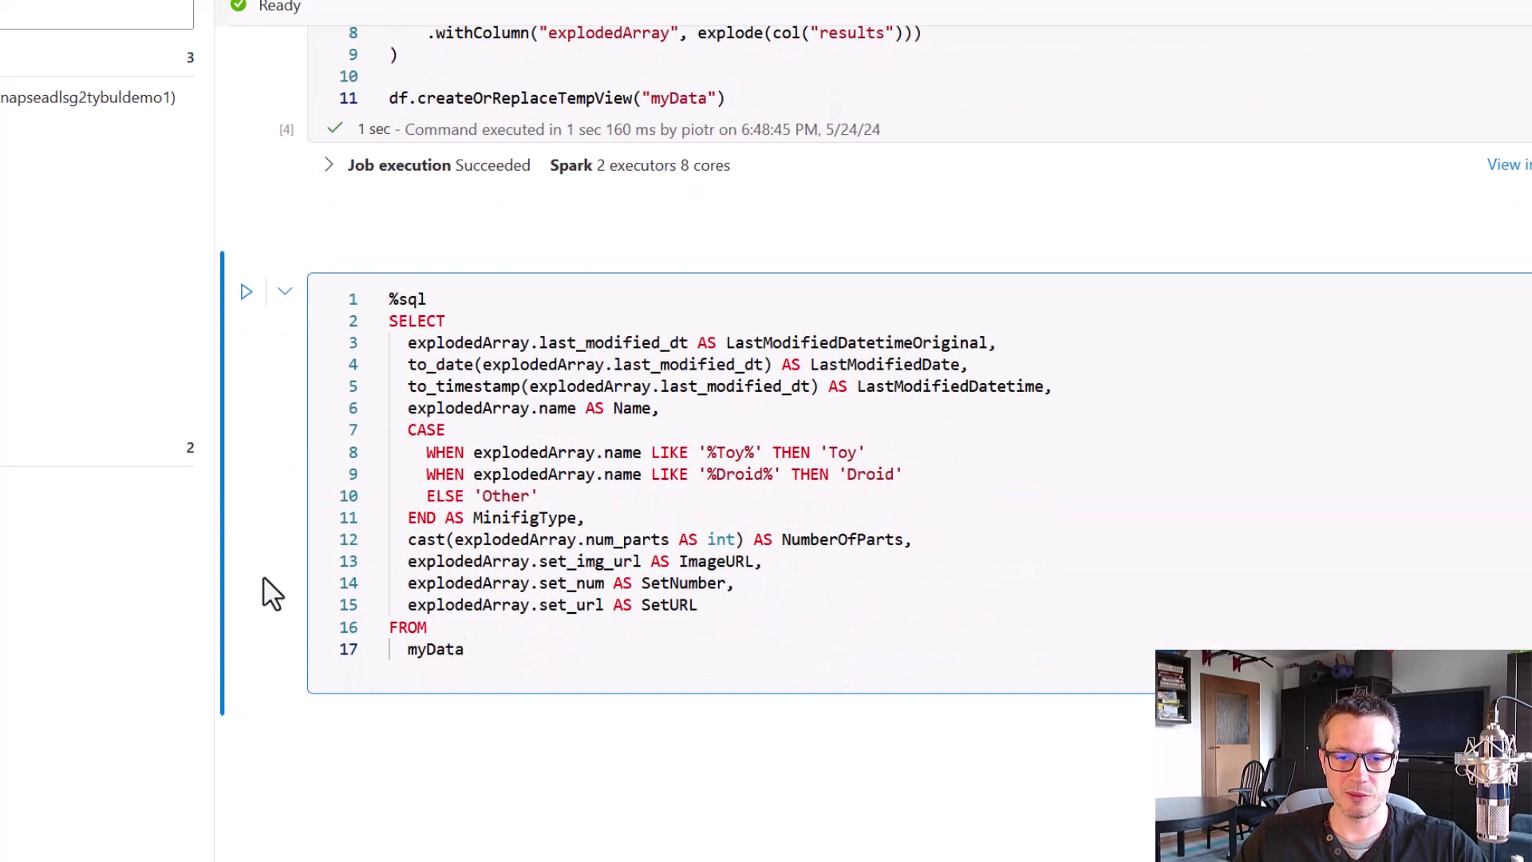
pyautogui.click(247, 293)
pyautogui.scroll(-2, 275, 635)
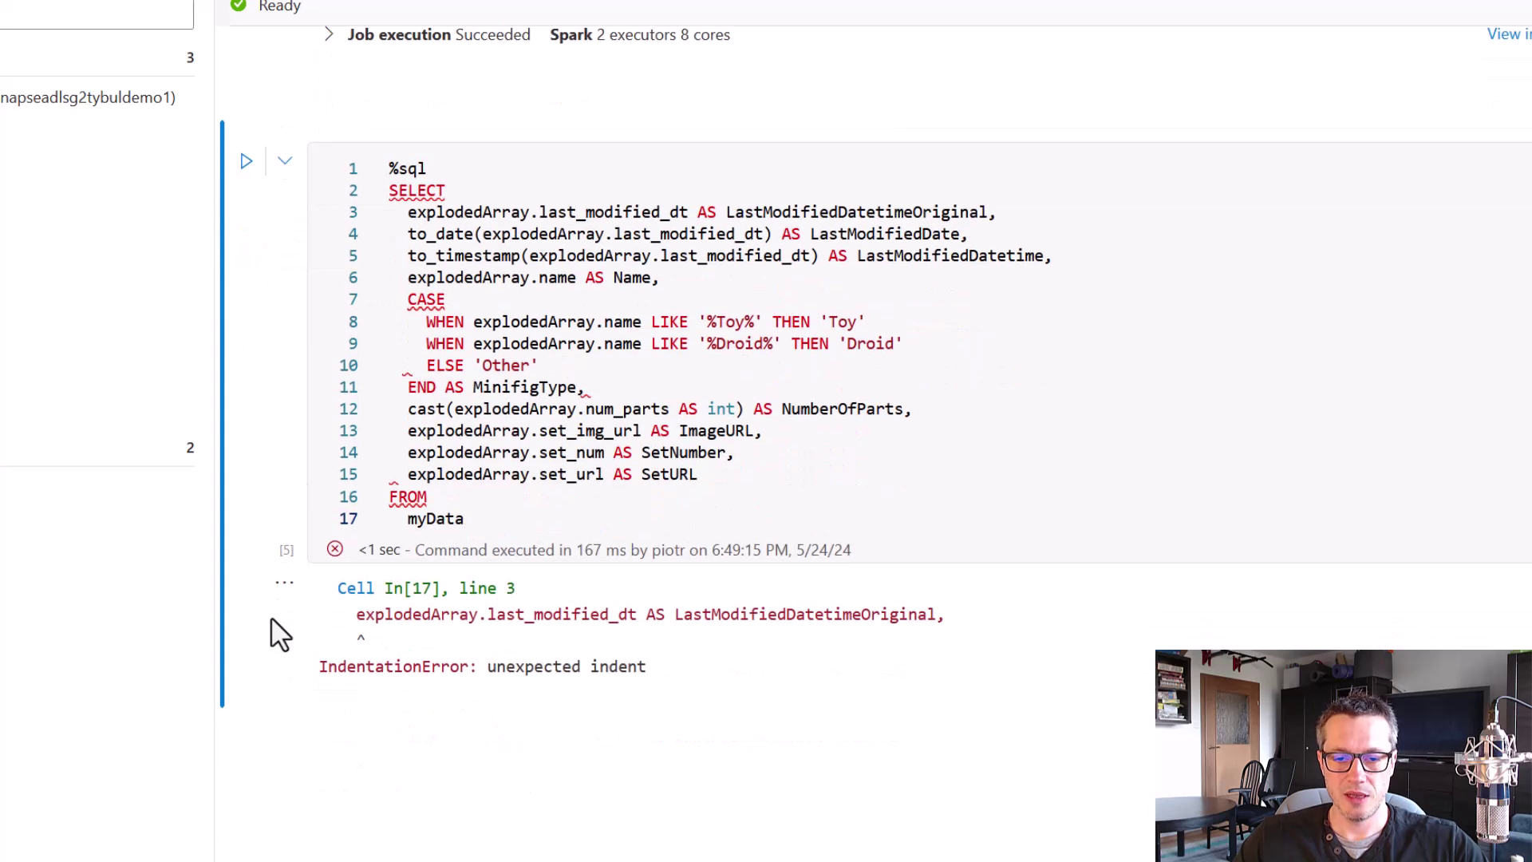
# Examine the query cell's error output, its %sql magic line and the cell's toolbar options.
pyautogui.moveTo(455, 722)
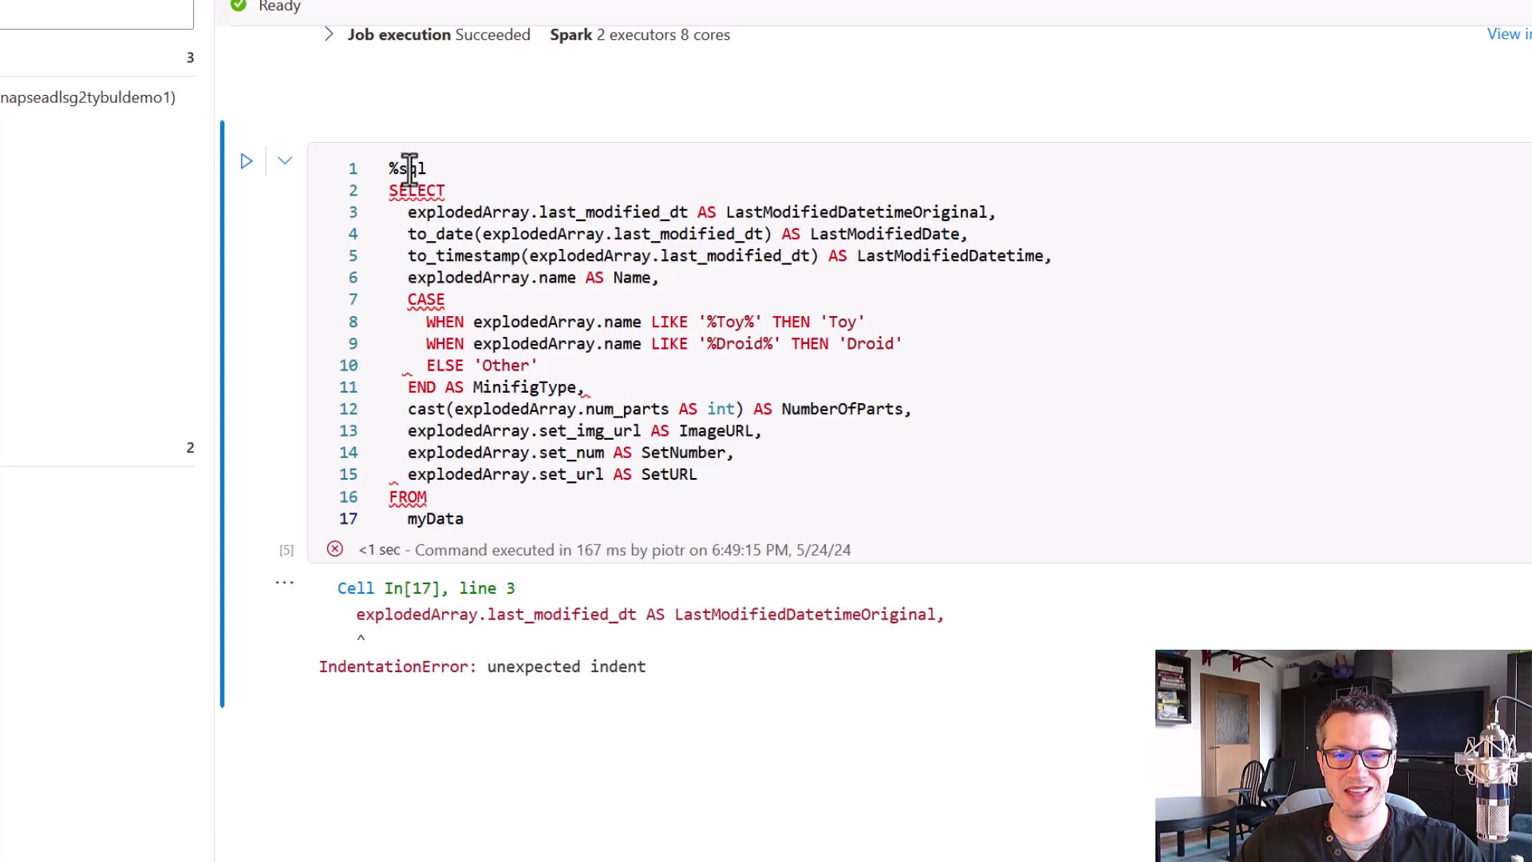
pyautogui.moveTo(374, 172); pyautogui.dragTo(508, 245)
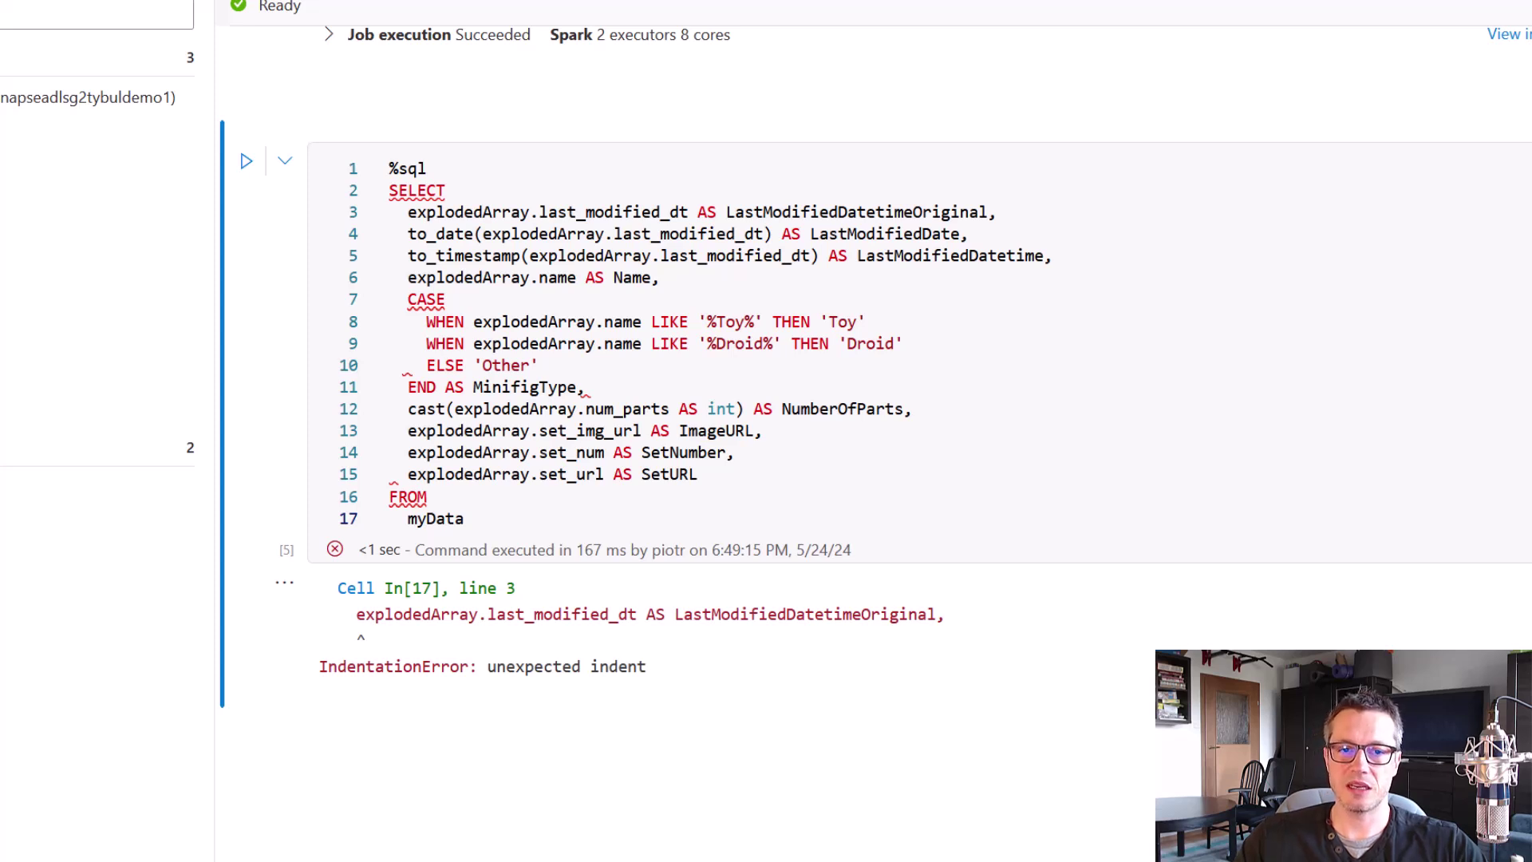
pyautogui.moveTo(379, 146); pyautogui.dragTo(439, 184)
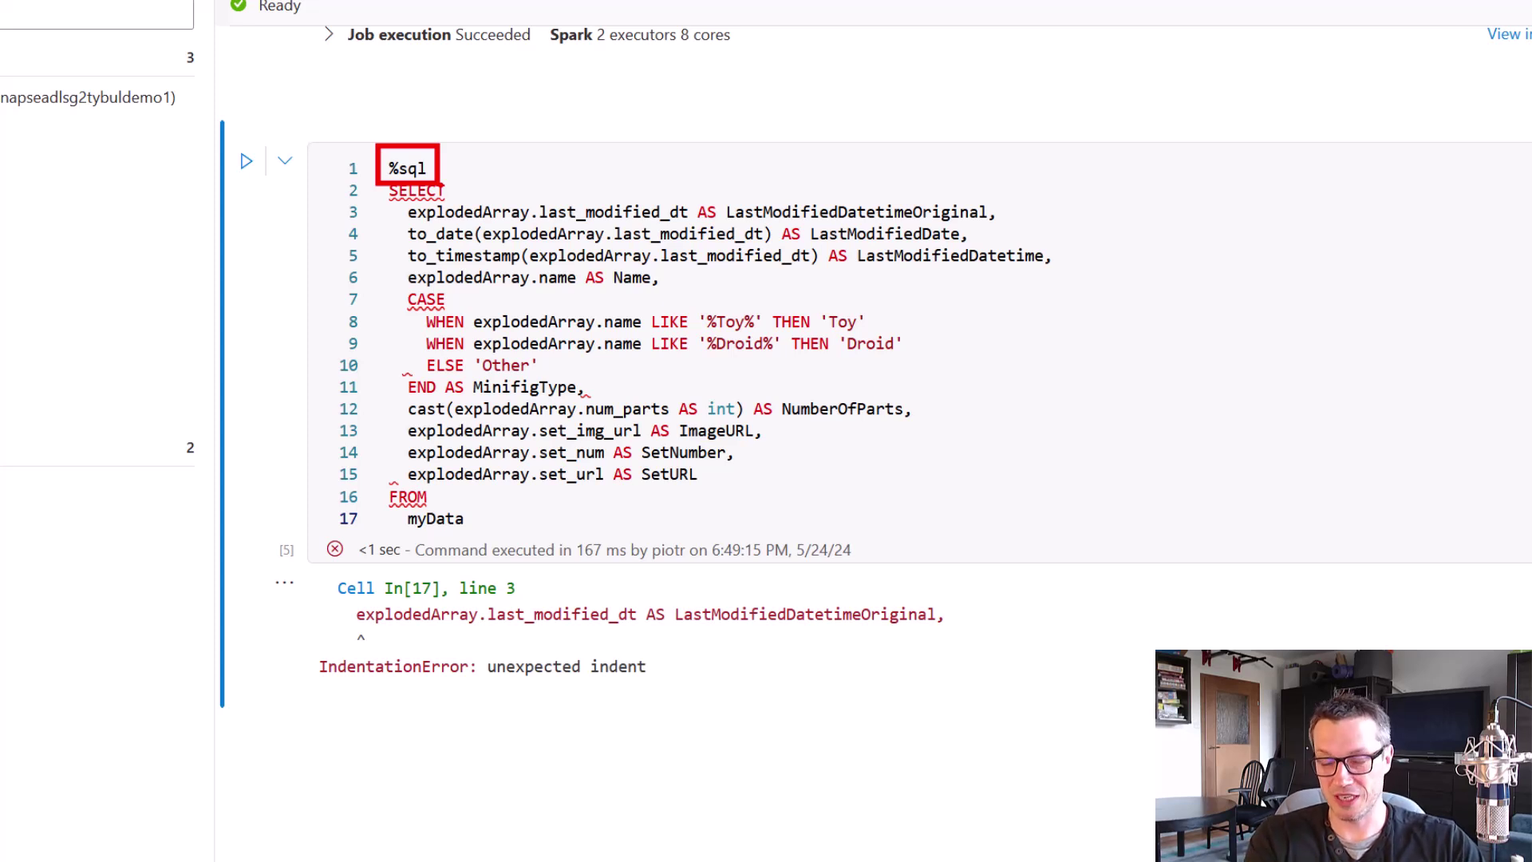
pyautogui.press('Escape')
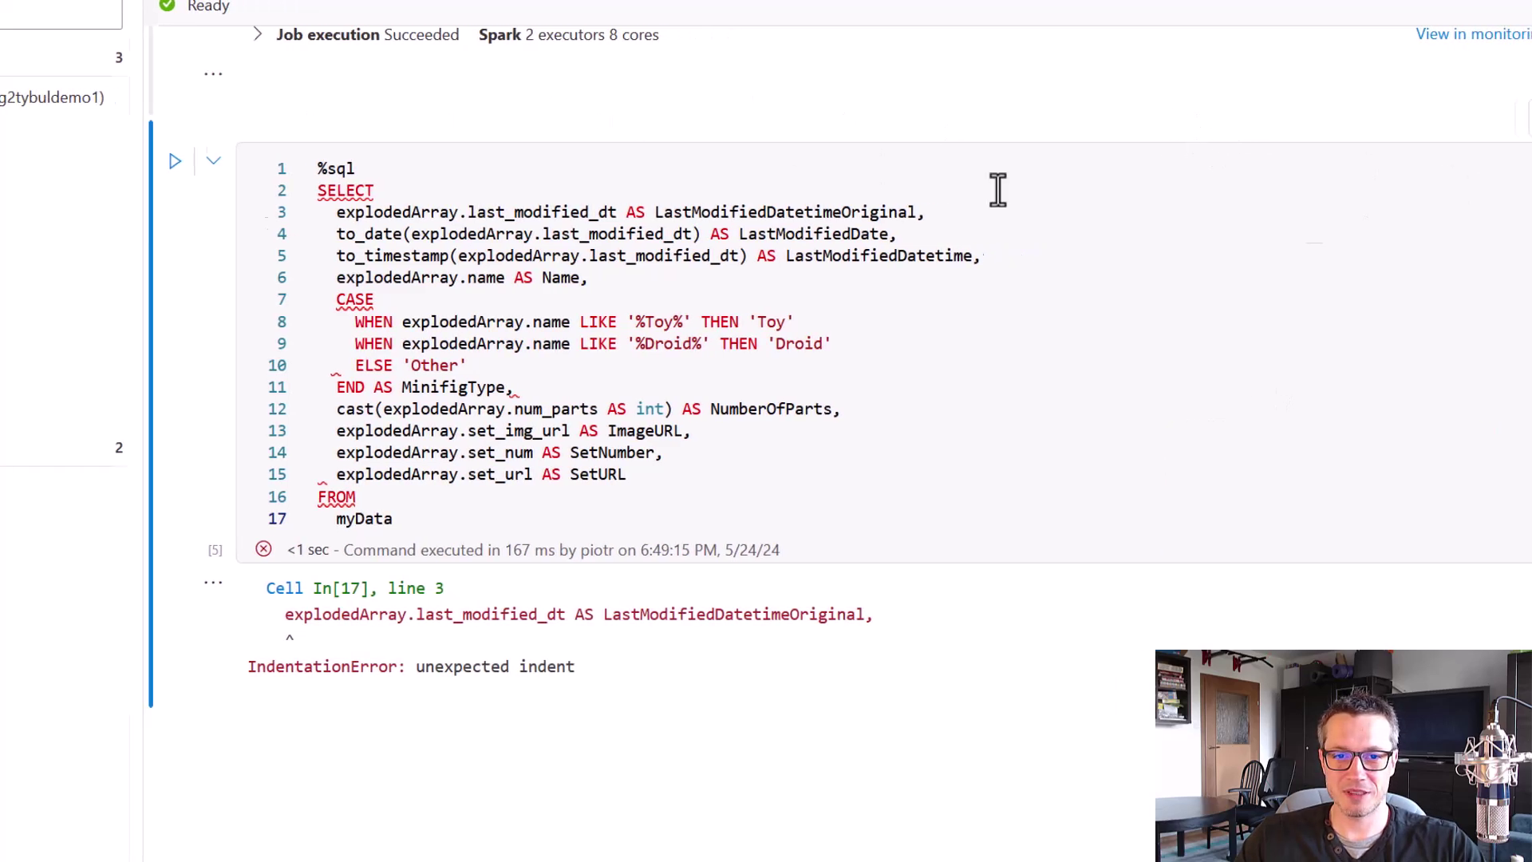
pyautogui.click(1468, 118)
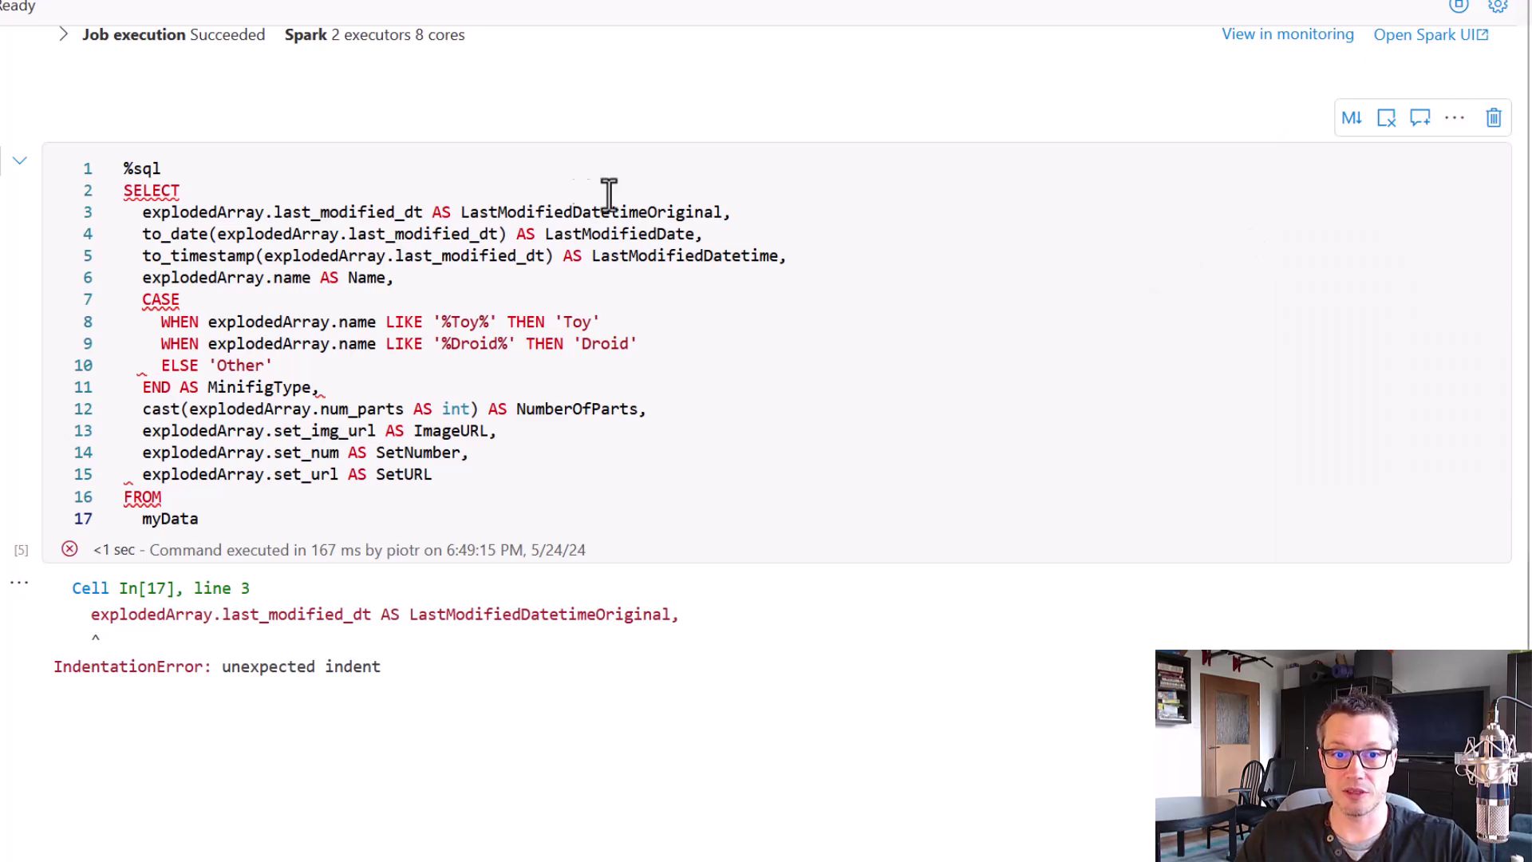
# Check the languages offered for the Databricks SQL cell, and rerun the Synapse query with its magic command changed to %%sql.
pyautogui.click(133, 169)
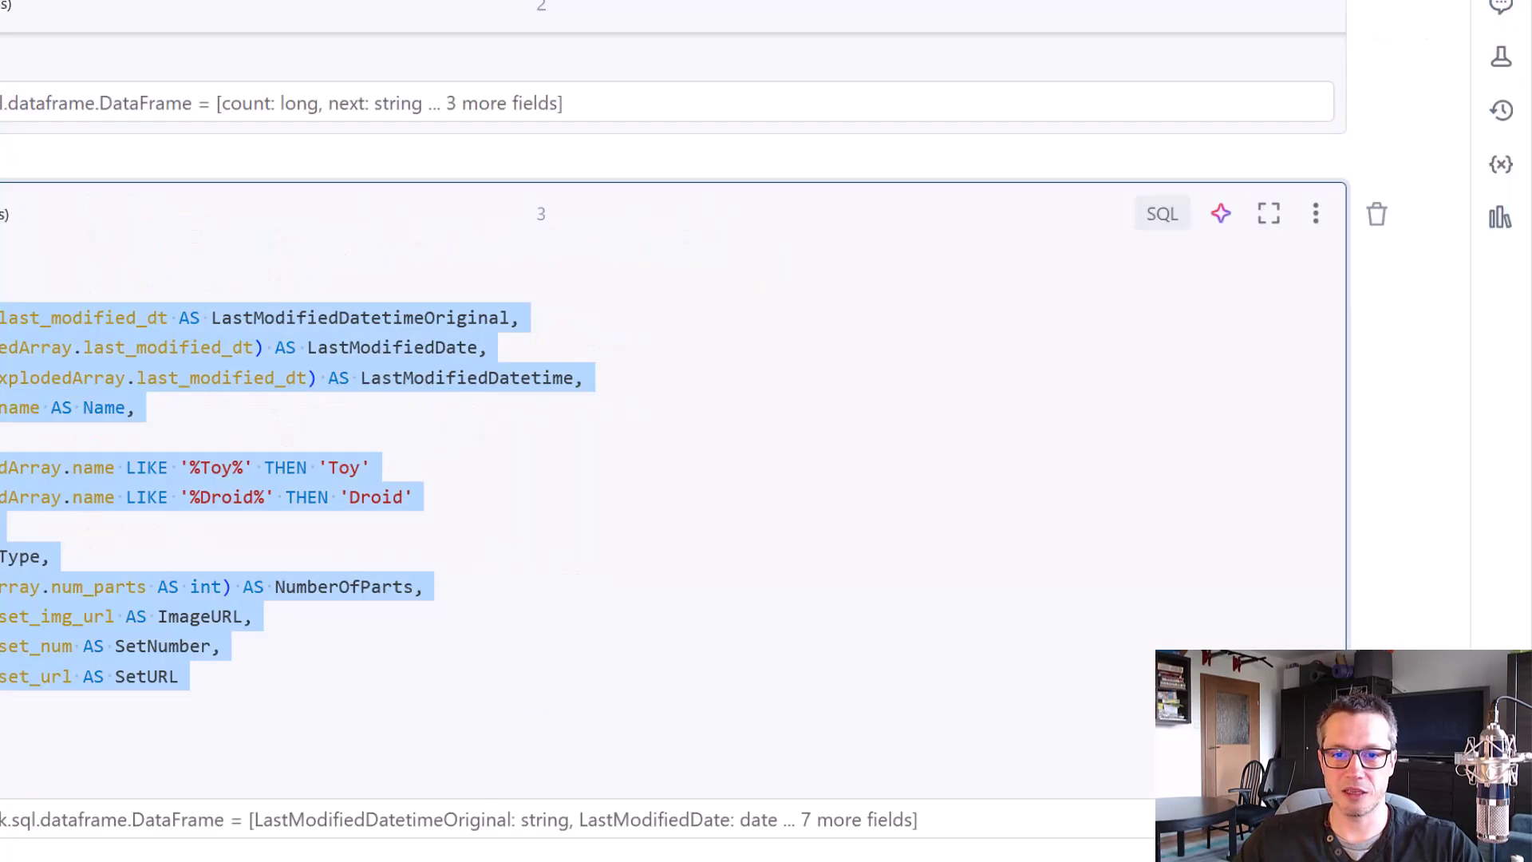
pyautogui.click(1162, 215)
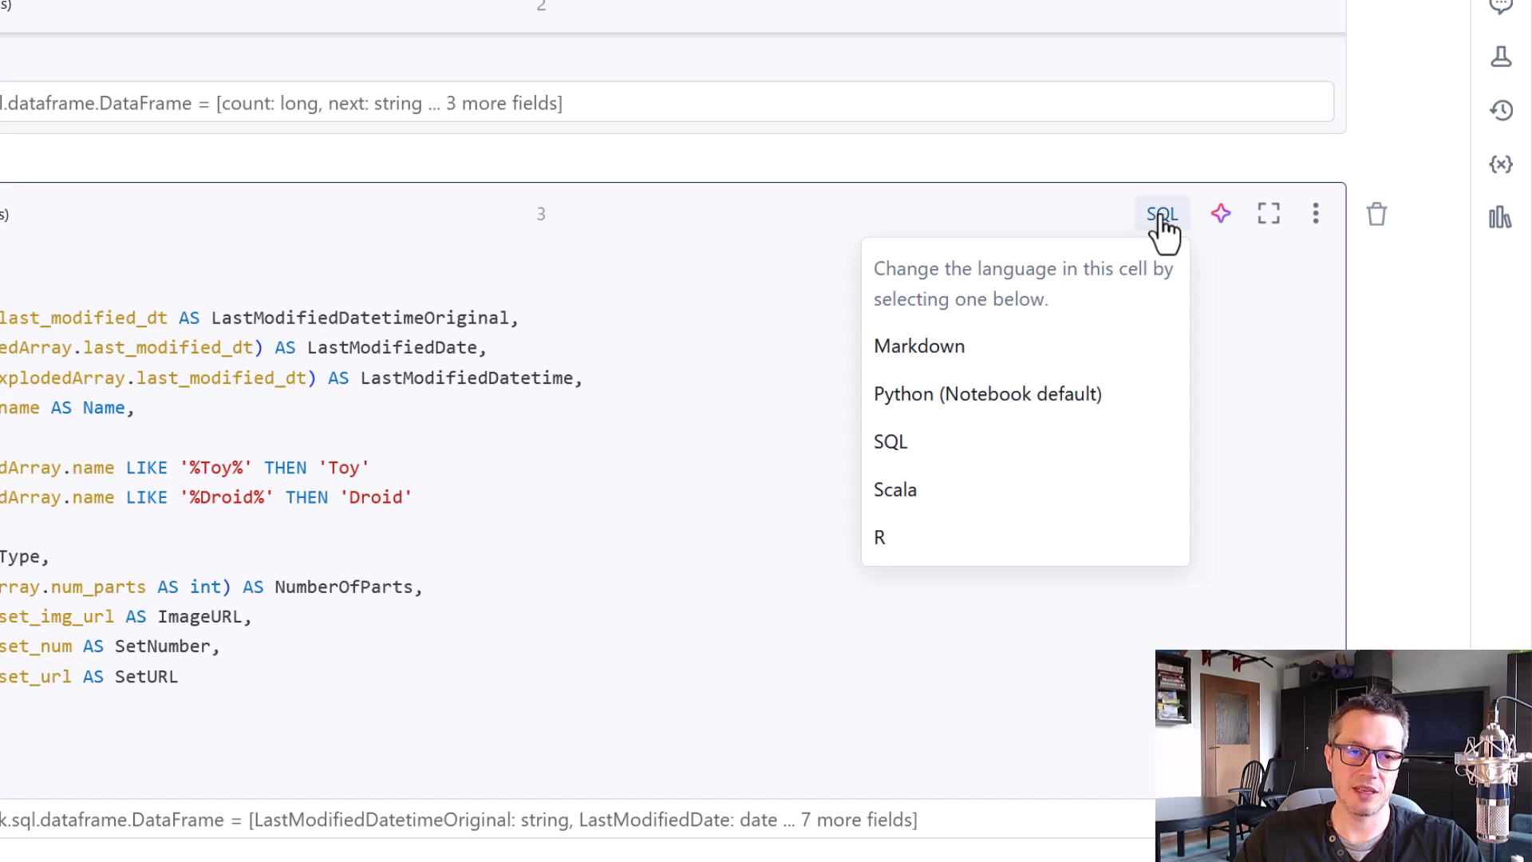
pyautogui.press('Escape')
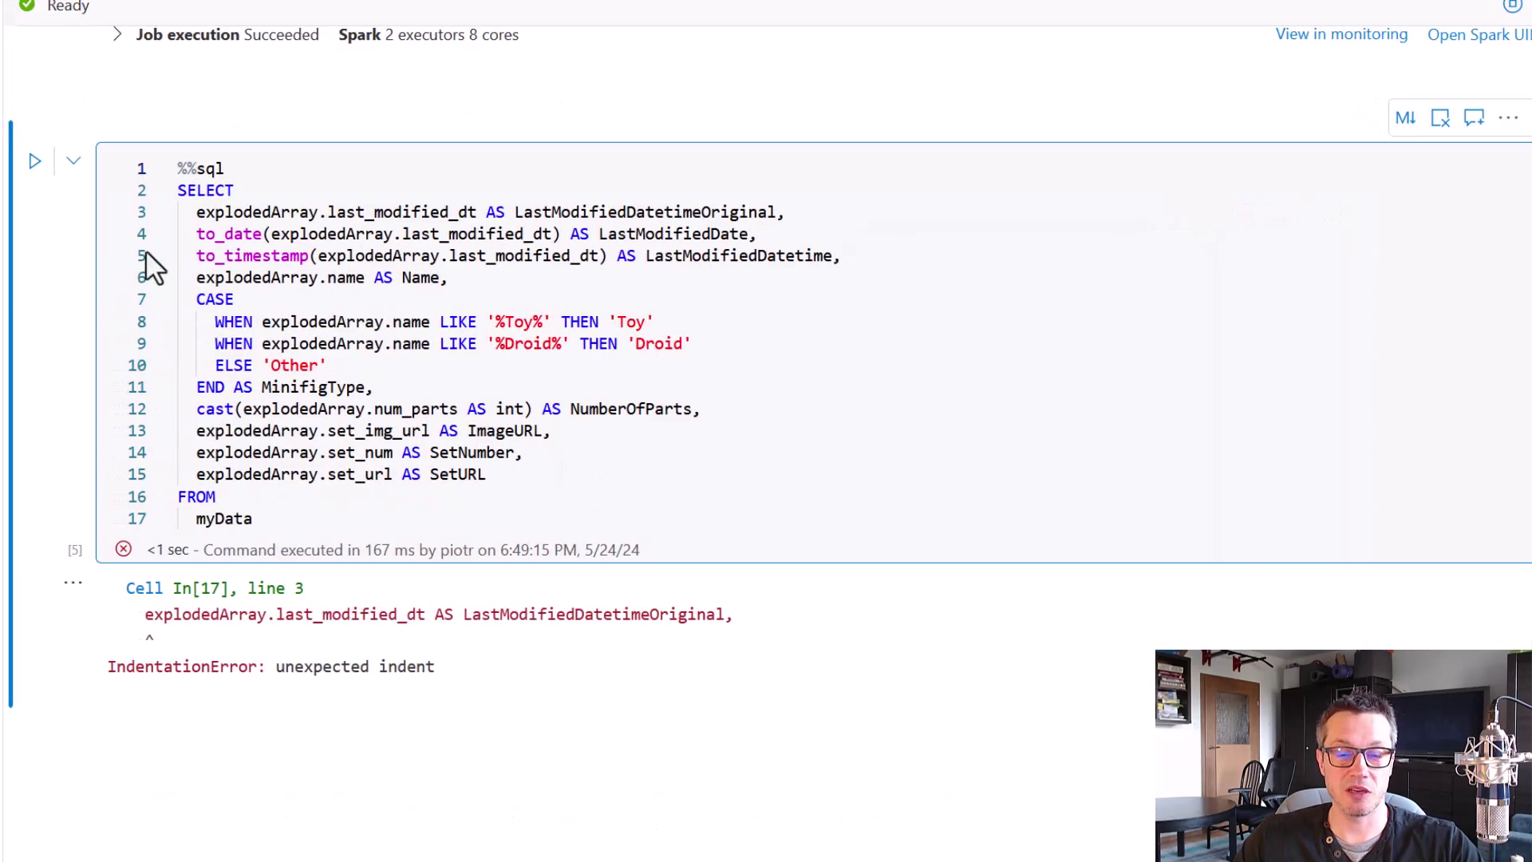
pyautogui.click(34, 161)
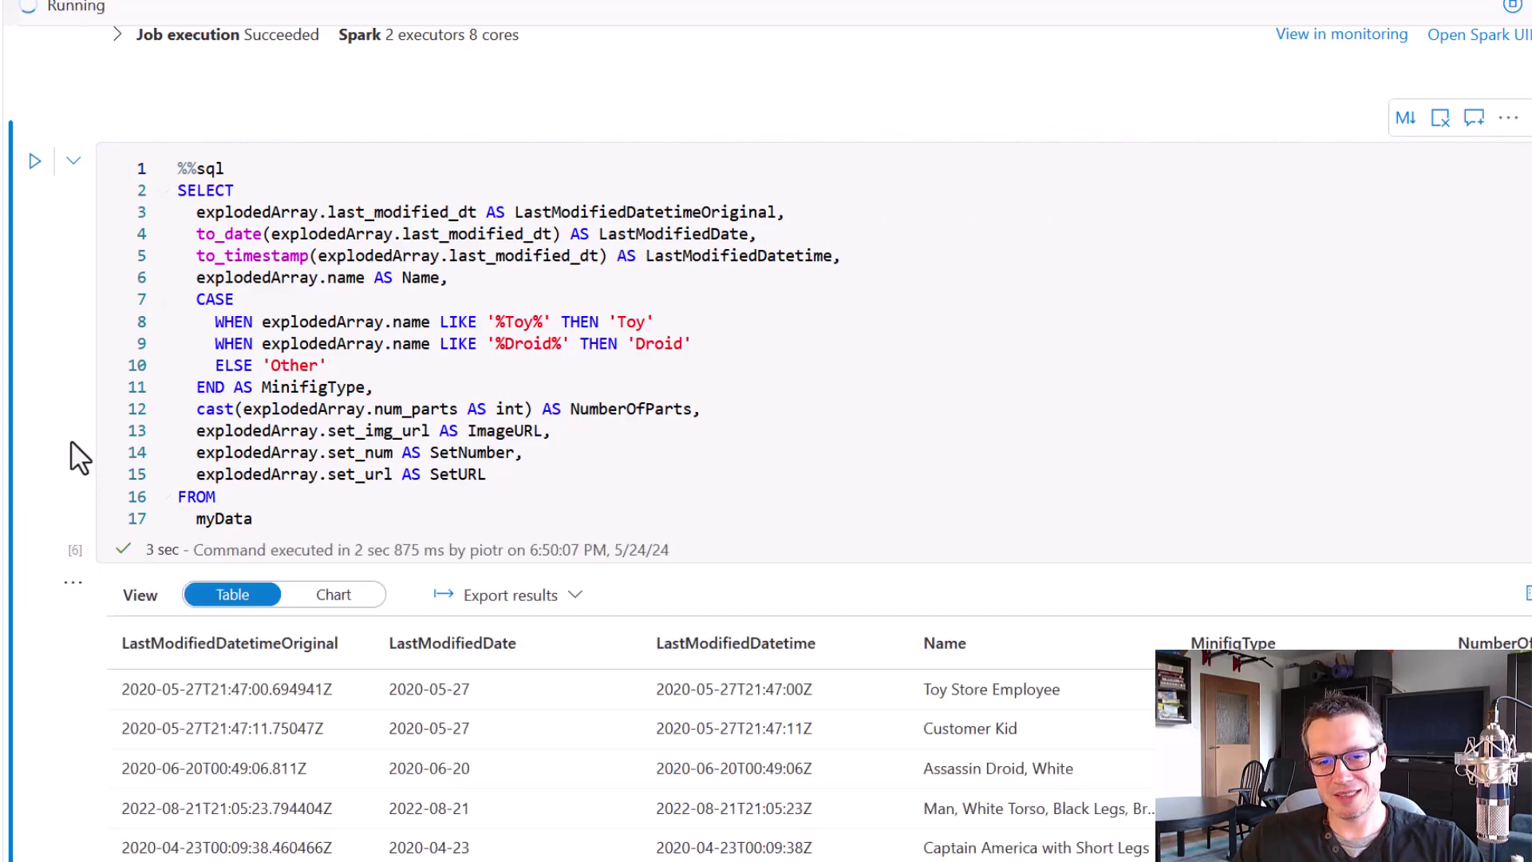
# Review the Synapse query cell and its myData temp view, and the Databricks cell that writes _sqldf in delta format.
pyautogui.scroll(2, 75, 443)
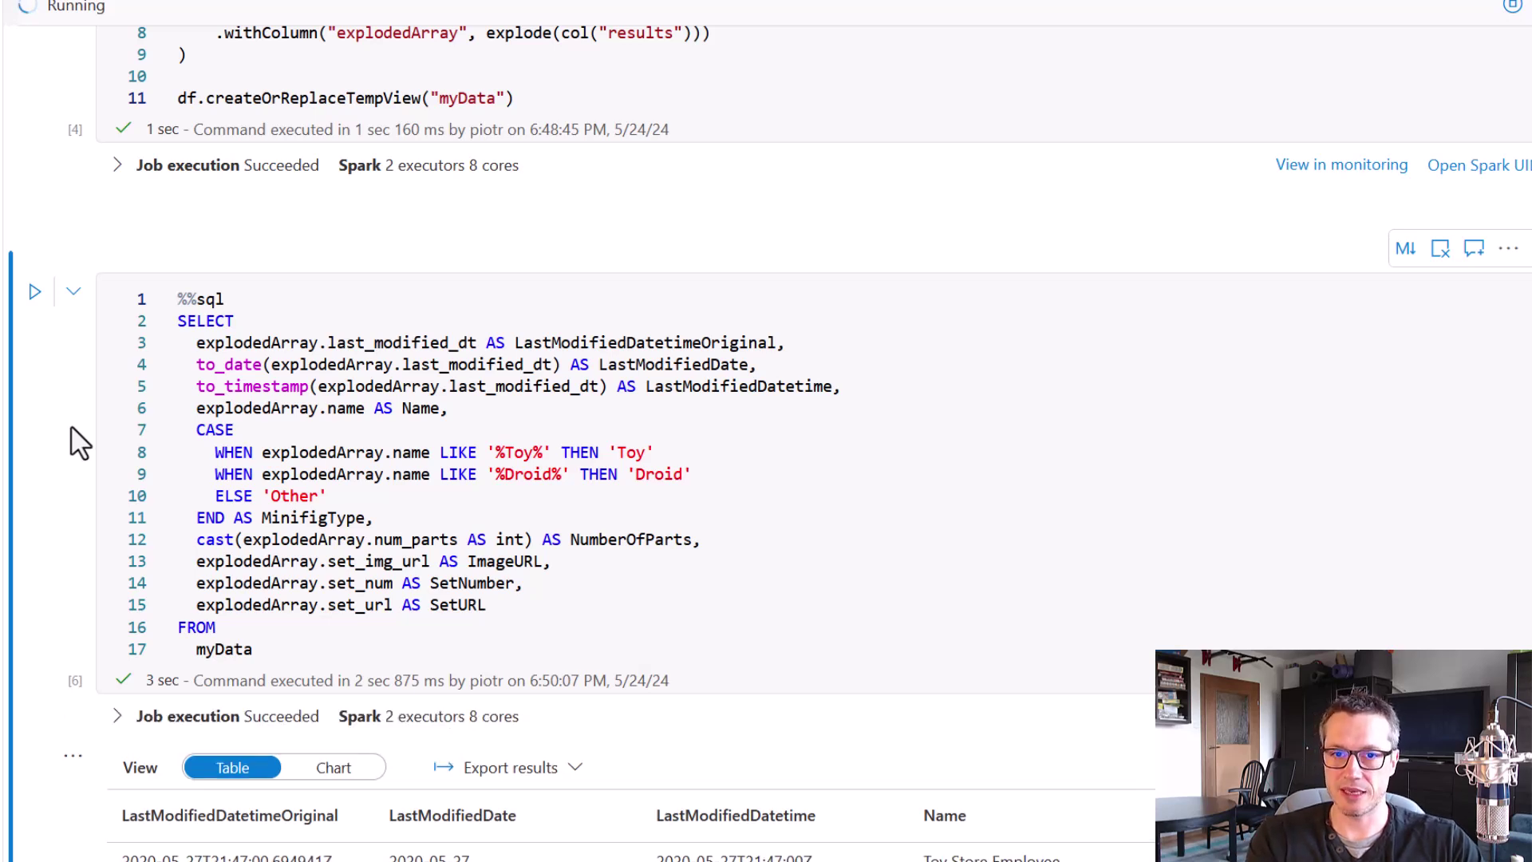
pyautogui.moveTo(424, 80); pyautogui.dragTo(514, 118)
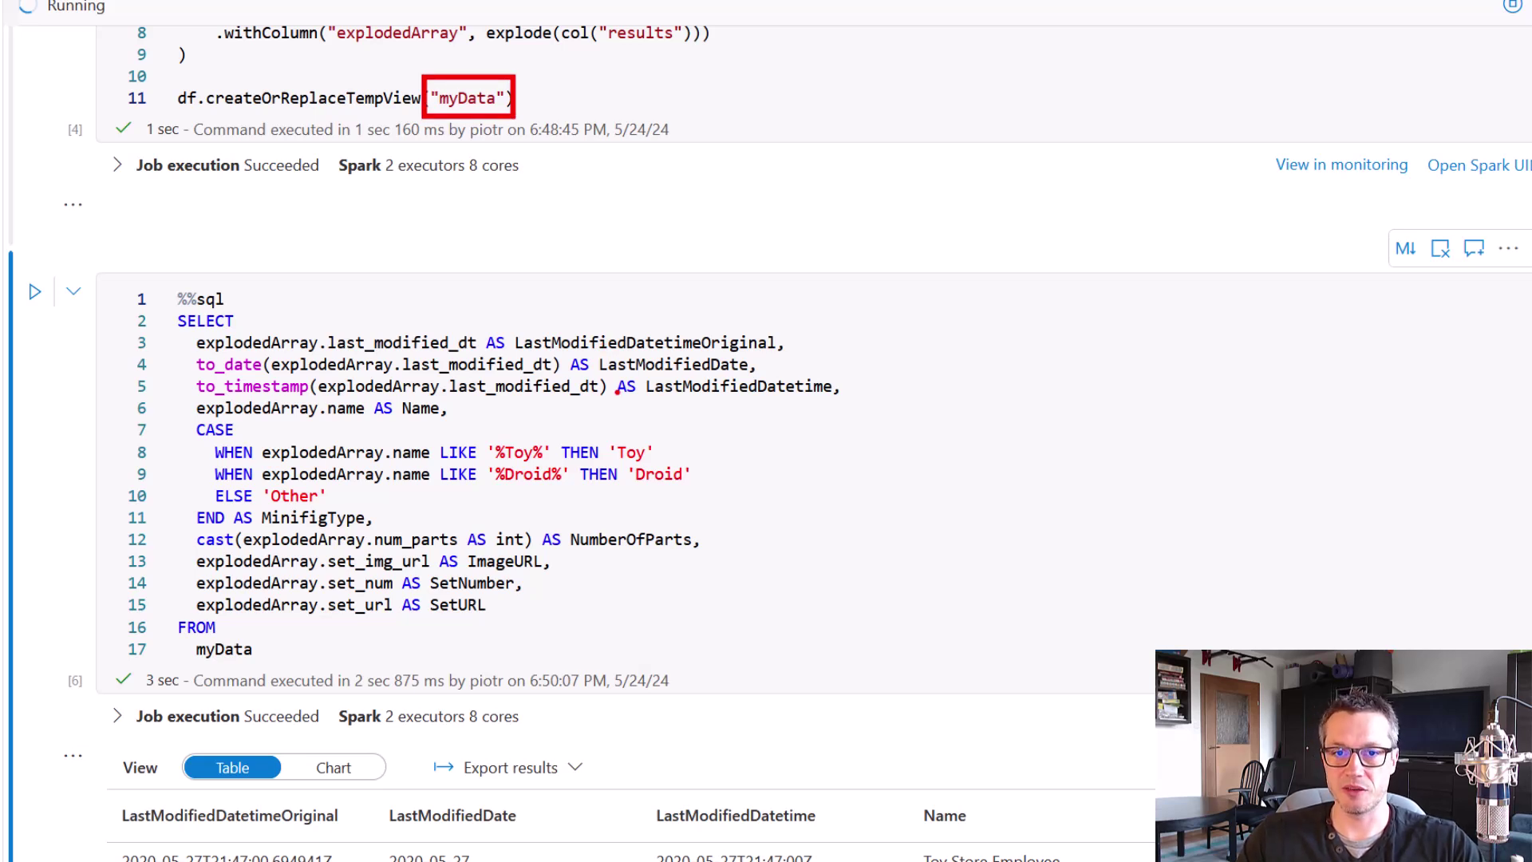
pyautogui.moveTo(489, 134)
pyautogui.mouseDown()
pyautogui.moveTo(459, 279)
pyautogui.moveTo(501, 260)
pyautogui.mouseUp()
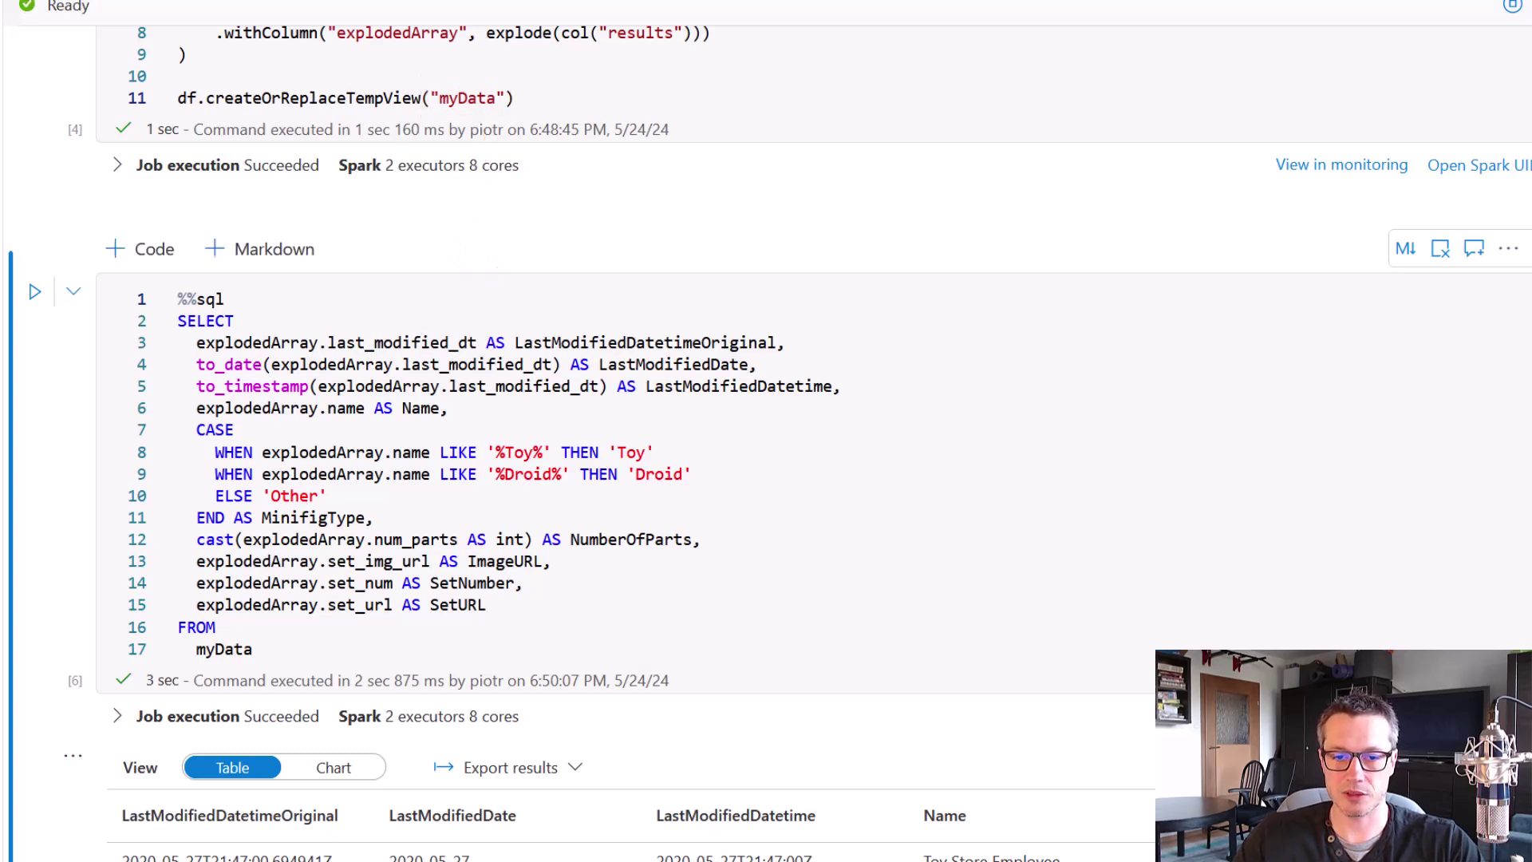
pyautogui.scroll(-3, 726, 339)
pyautogui.scroll(-5, 728, 335)
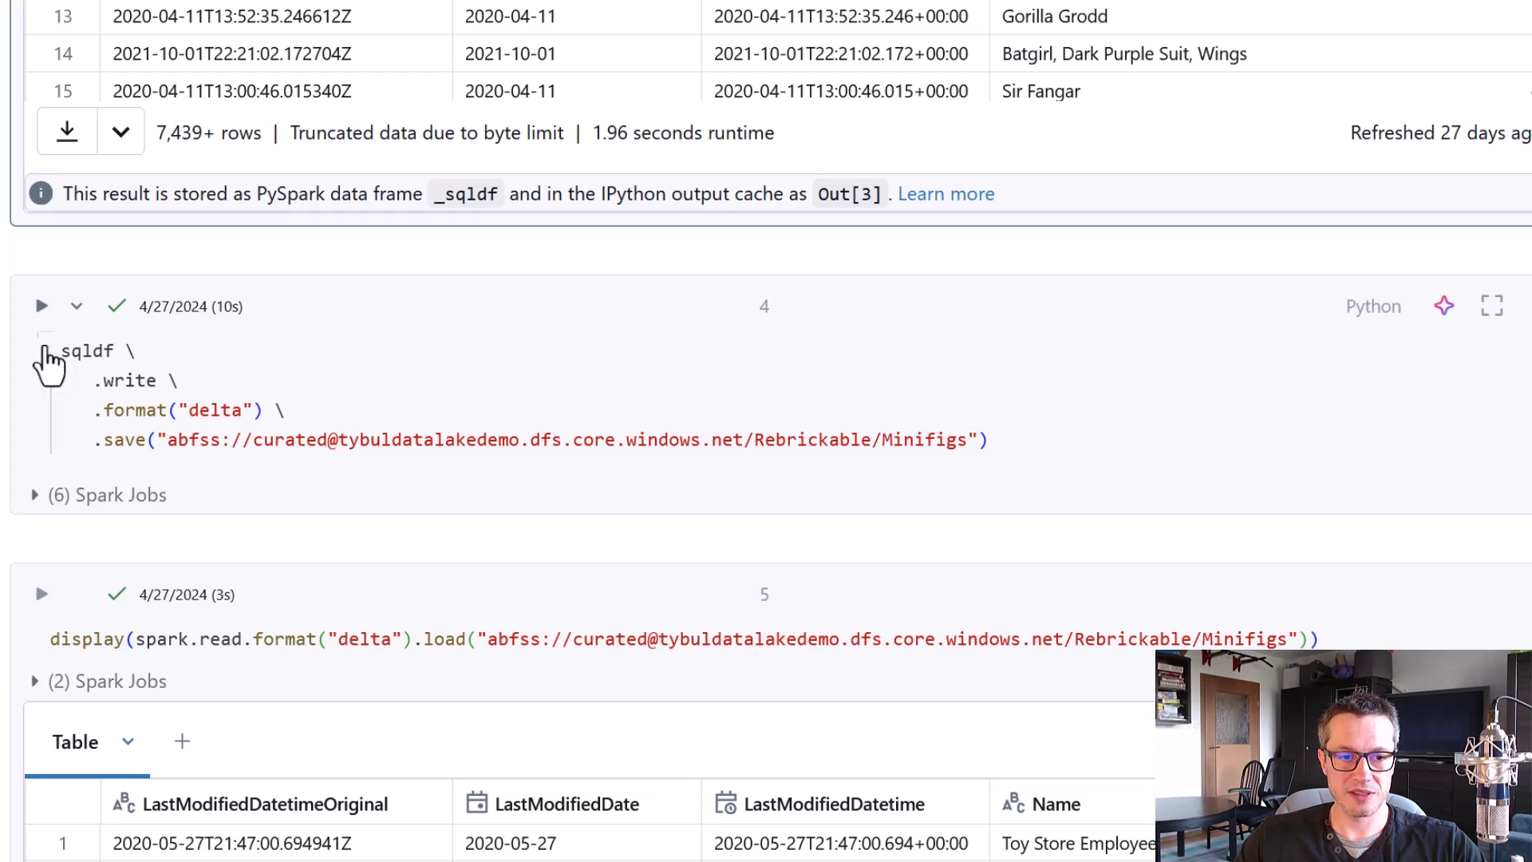
pyautogui.moveTo(24, 330)
pyautogui.mouseDown()
pyautogui.moveTo(513, 498)
pyautogui.moveTo(1034, 497)
pyautogui.mouseUp()
pyautogui.moveTo(192, 410); pyautogui.dragTo(250, 416)
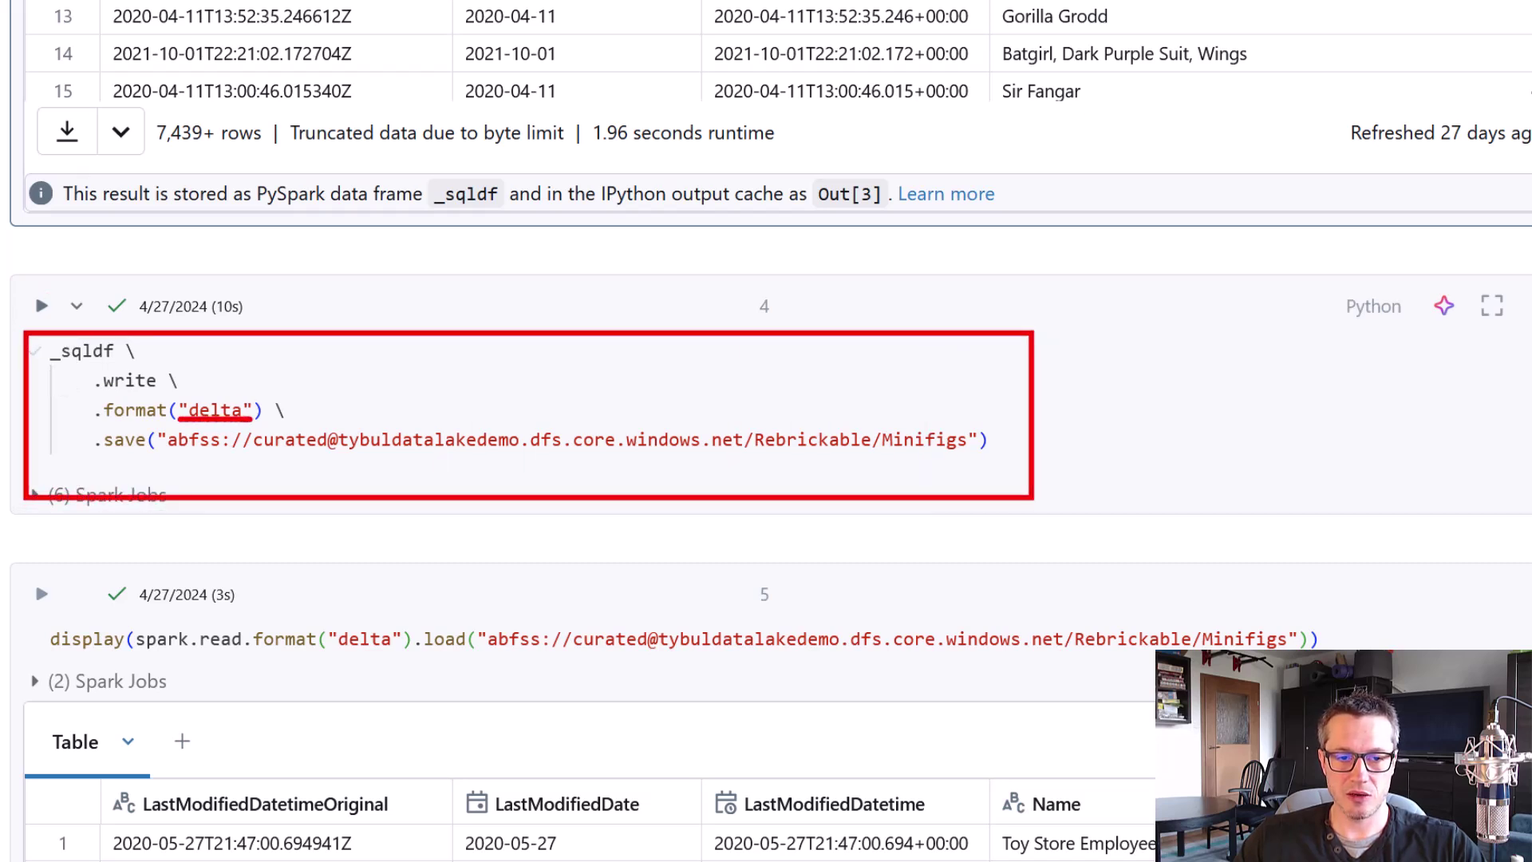
# Copy the Databricks code that writes _sqldf in delta format into a new Synapse cell below the query results.
pyautogui.press('Escape')
pyautogui.moveTo(1008, 441)
pyautogui.mouseDown()
pyautogui.moveTo(229, 399)
pyautogui.moveTo(3, 352)
pyautogui.mouseUp()
pyautogui.hotkey('ctrl', 'c')
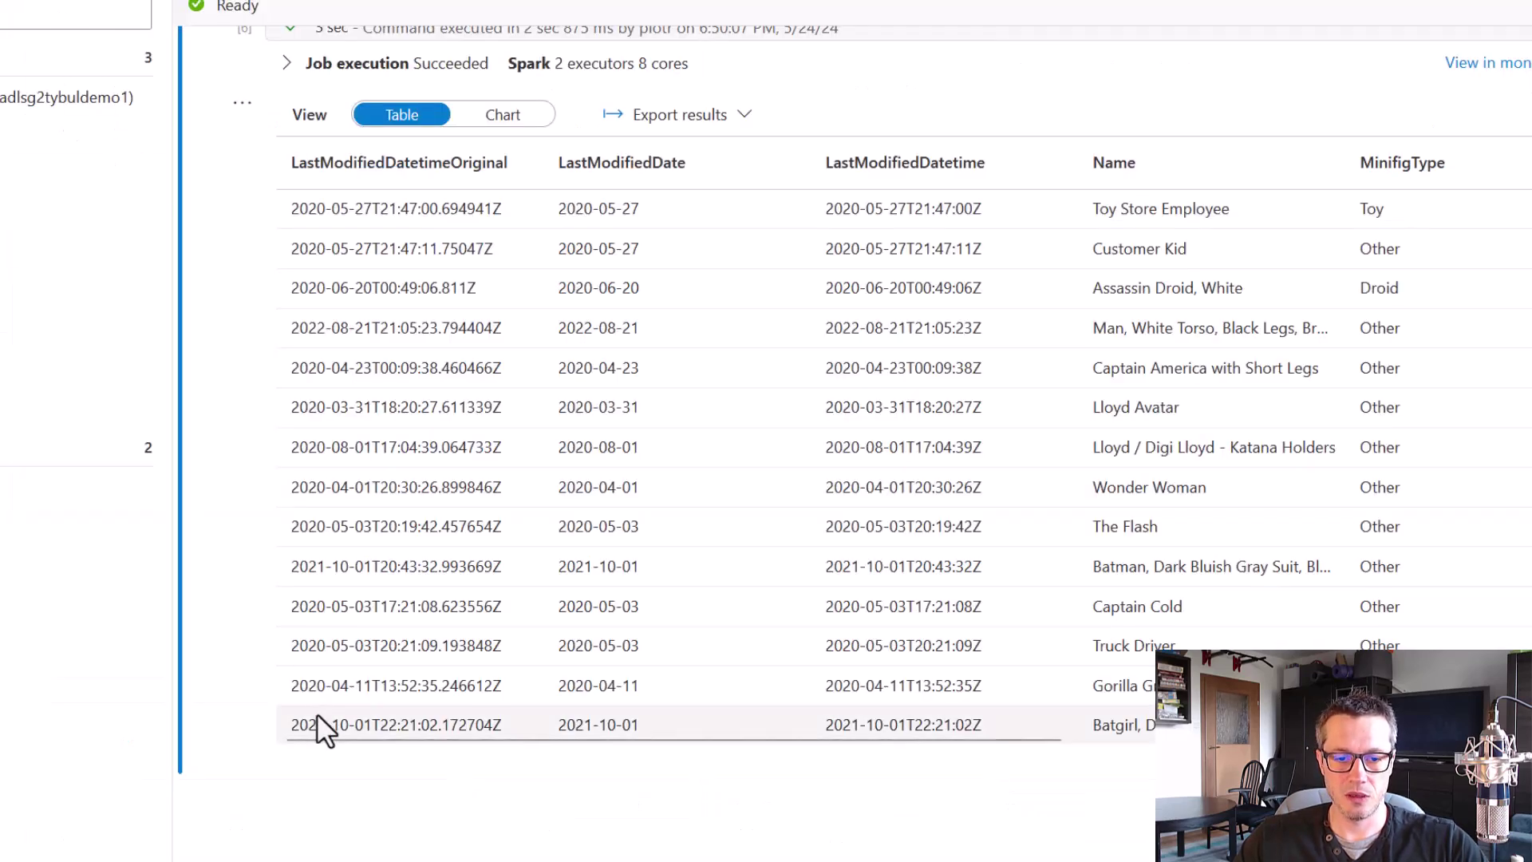
pyautogui.scroll(-5, 318, 722)
pyautogui.scroll(-3, 316, 790)
pyautogui.click(308, 646)
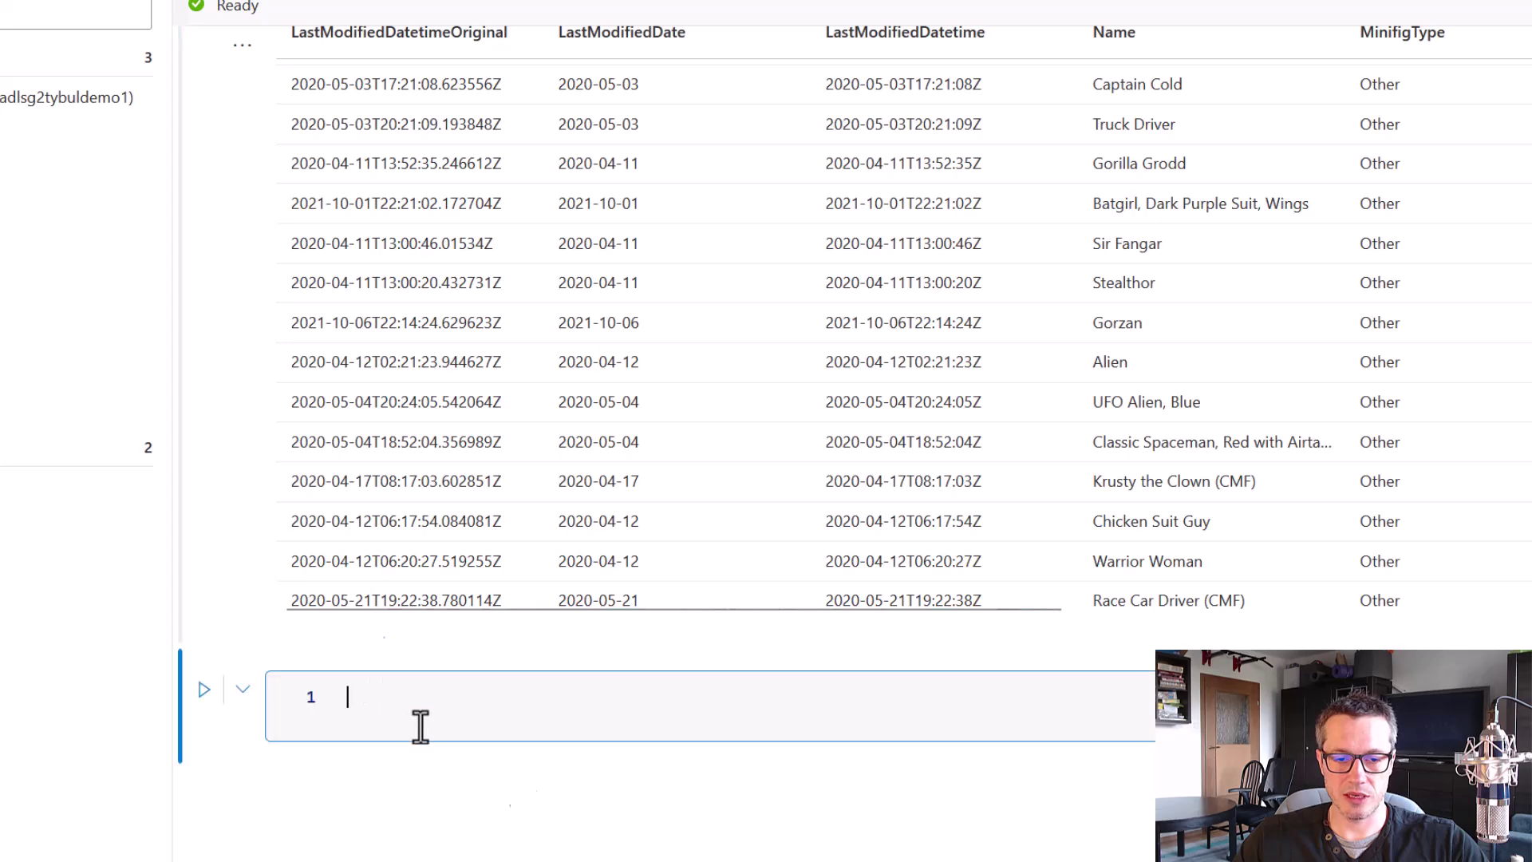
pyautogui.hotkey('ctrl', 'v')
# Change the save path's final folder to Minifigs_Synapse in the delta write cell and run the cell.
pyautogui.scroll(-2, 667, 855)
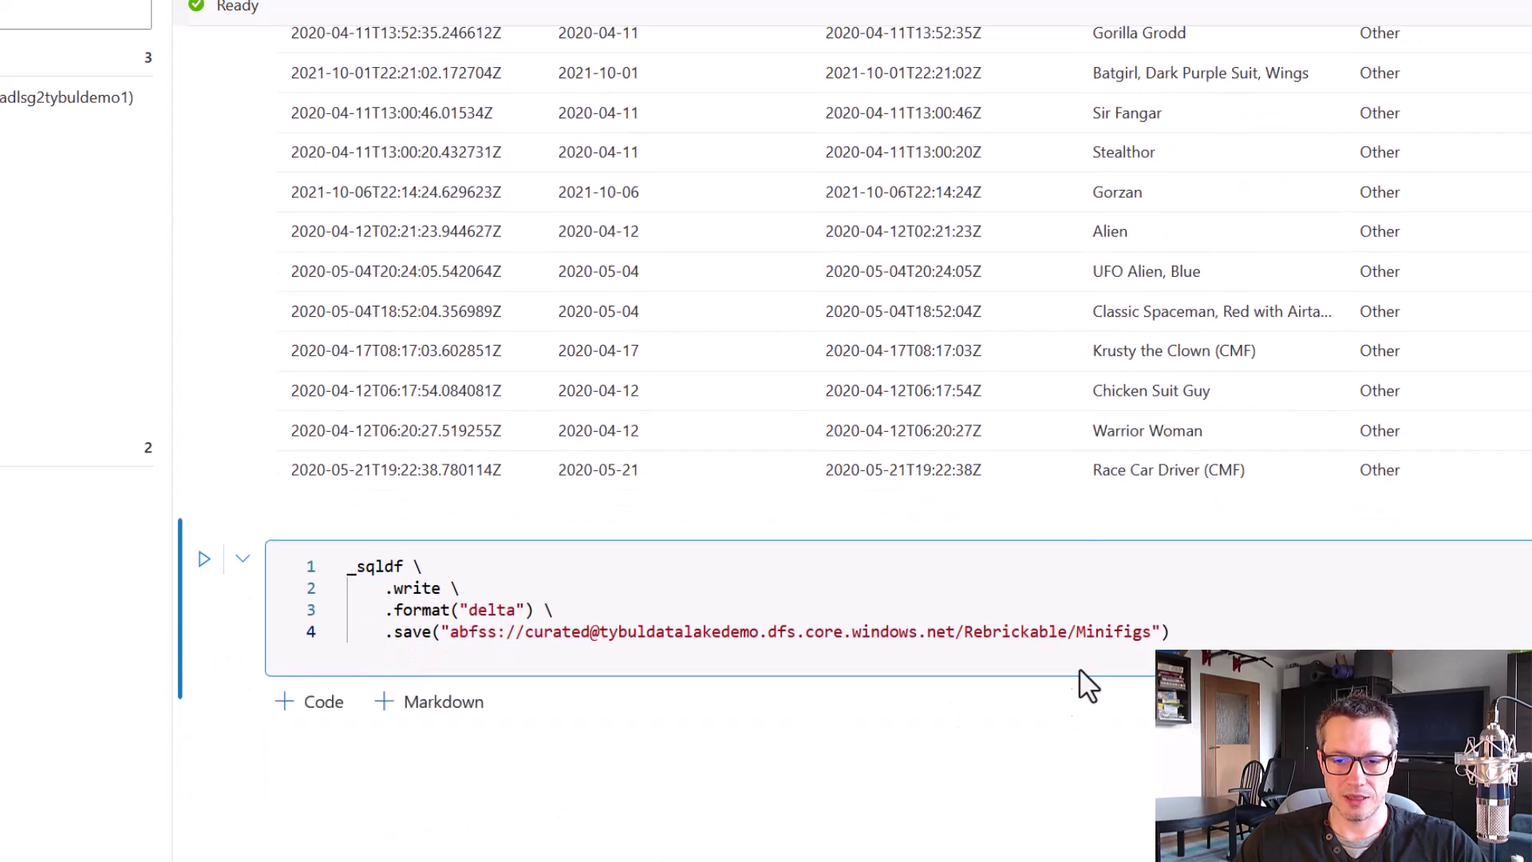
pyautogui.click(1152, 631)
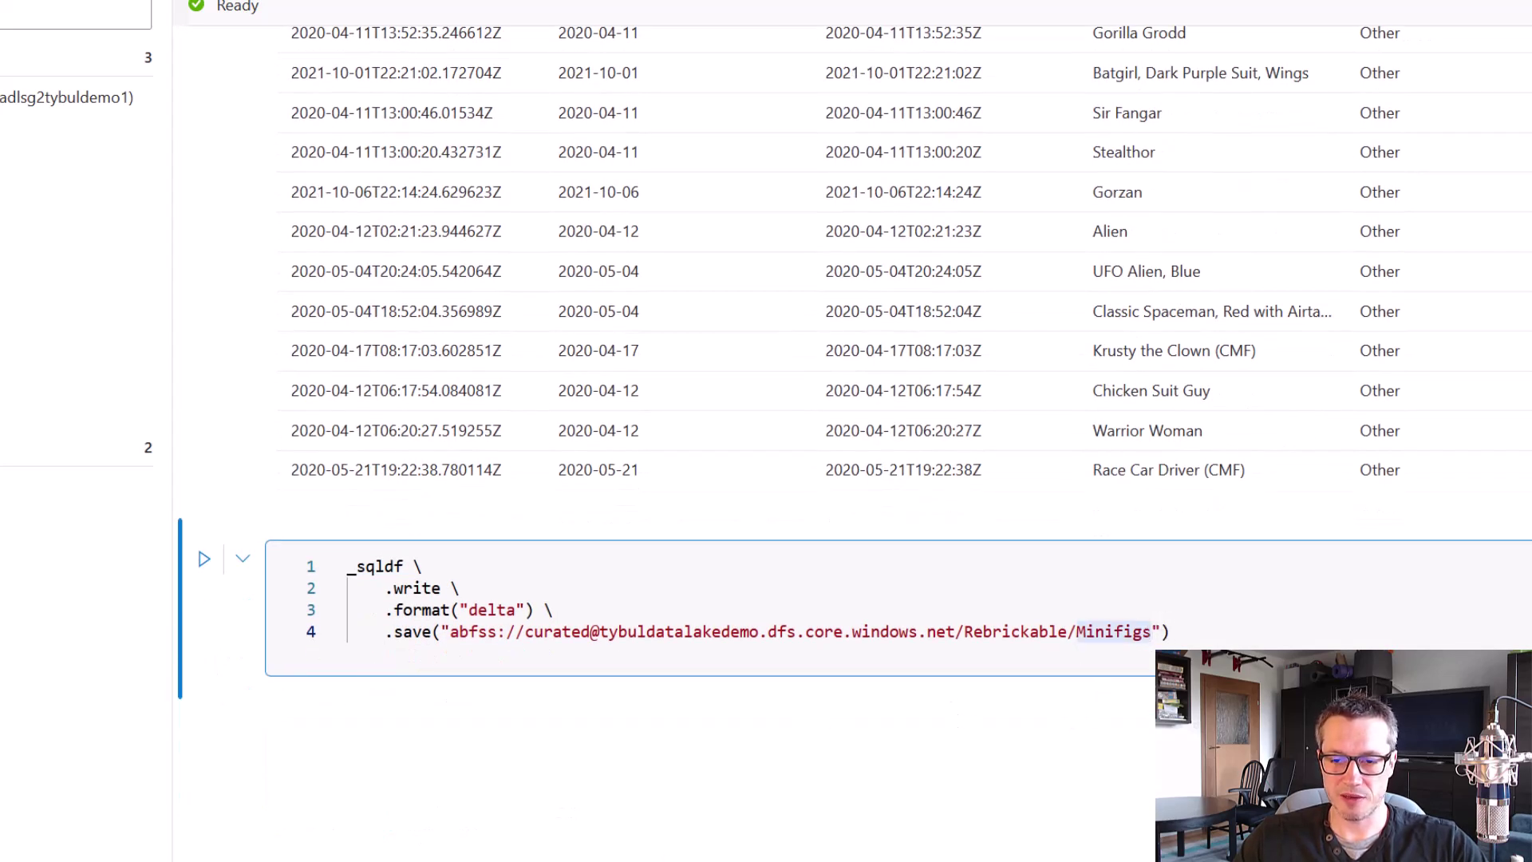
pyautogui.scroll(-1, 1152, 631)
pyautogui.write('_Synapse')
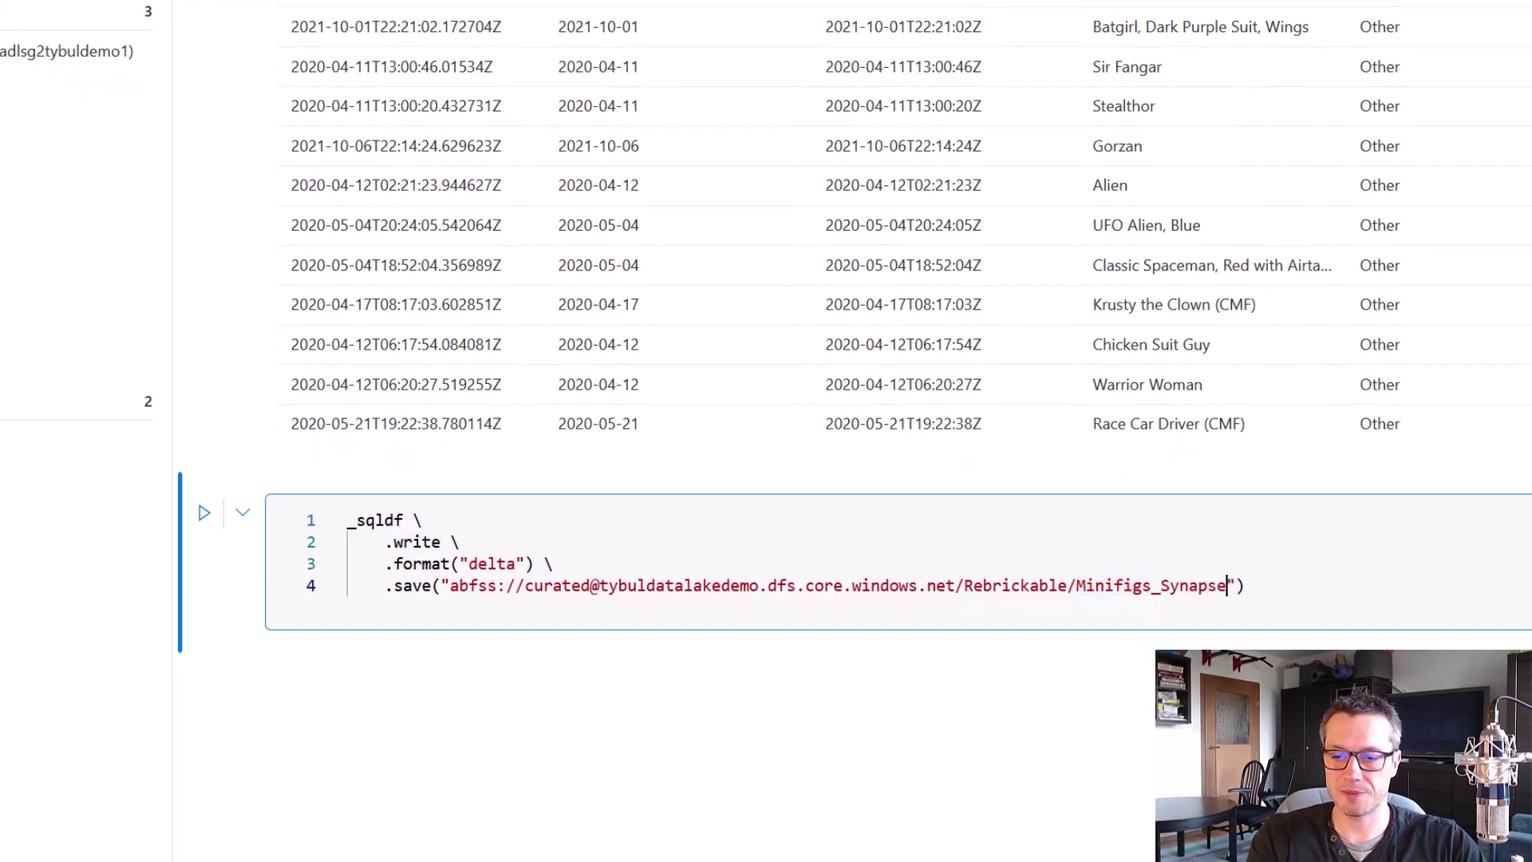
pyautogui.click(204, 513)
pyautogui.scroll(-1, 183, 659)
pyautogui.scroll(-1, 181, 660)
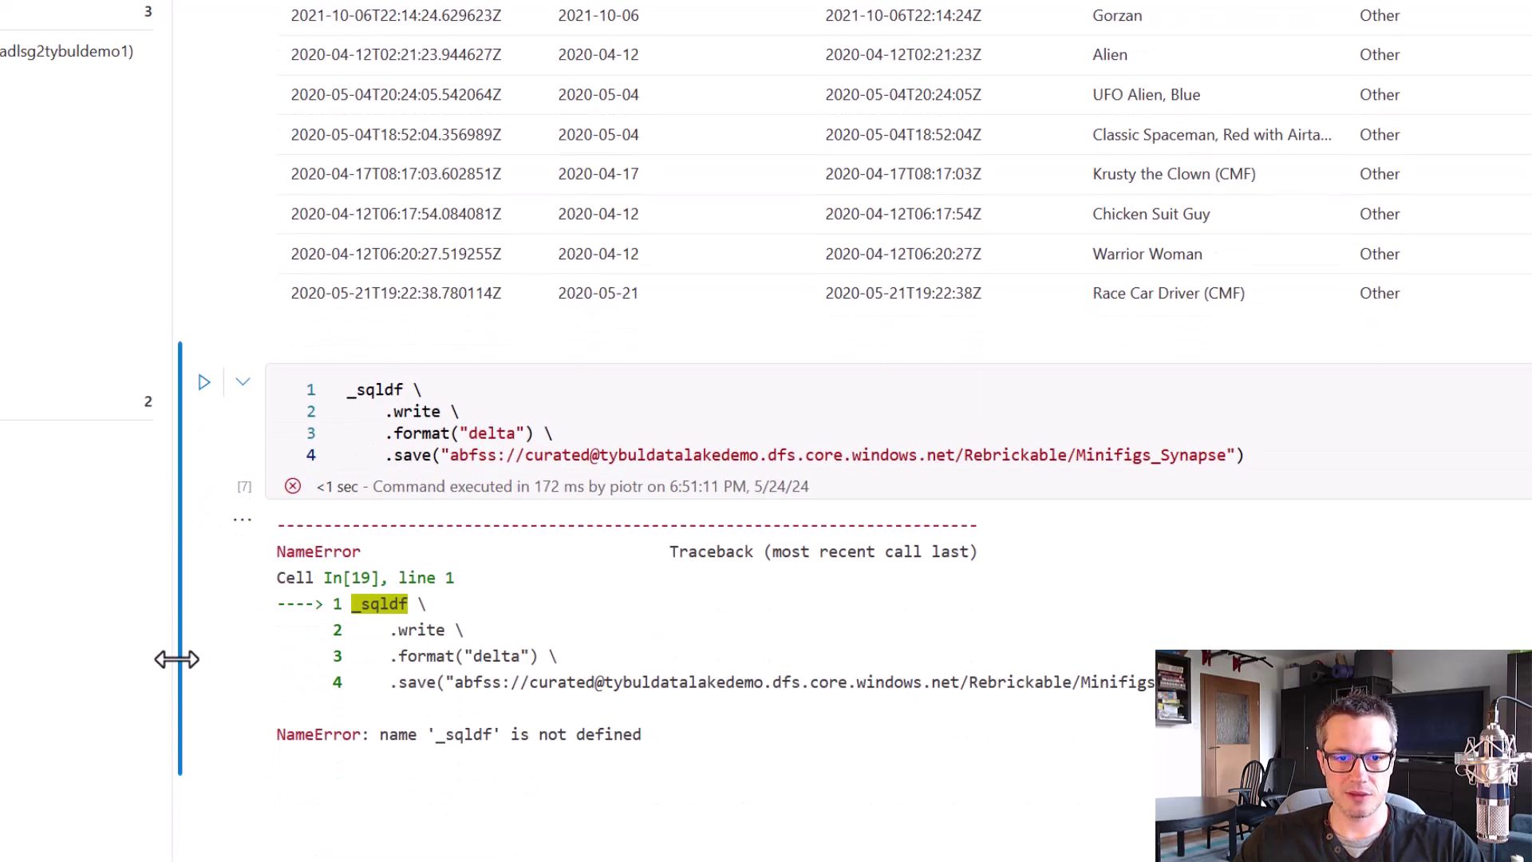
# Examine the _sqldf reference in the failed cell and the note about it under the Databricks SQL query results.
pyautogui.moveTo(337, 366); pyautogui.dragTo(413, 407)
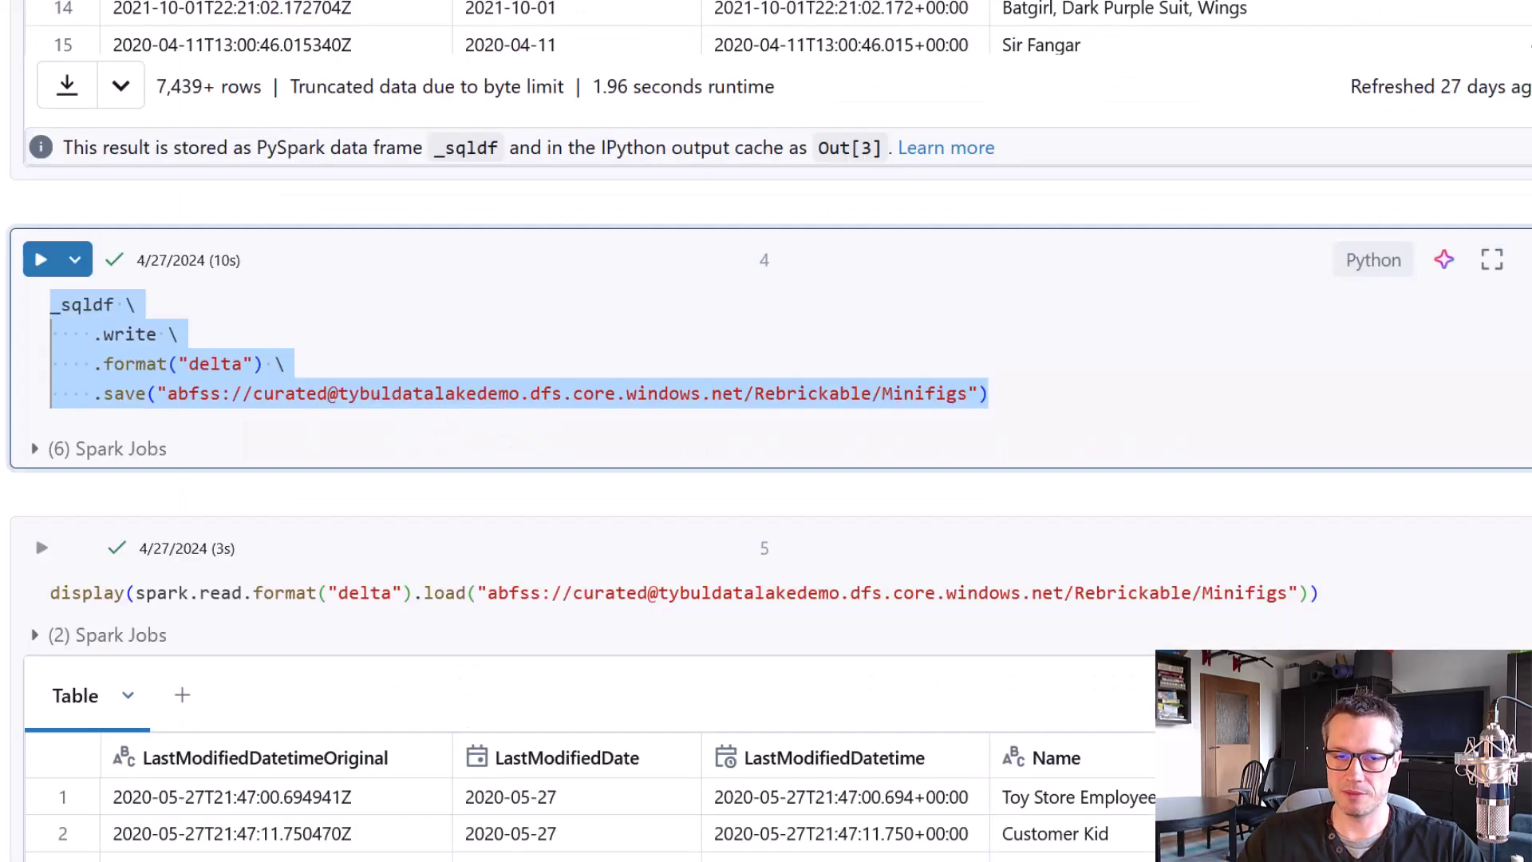
pyautogui.scroll(8, 194, 314)
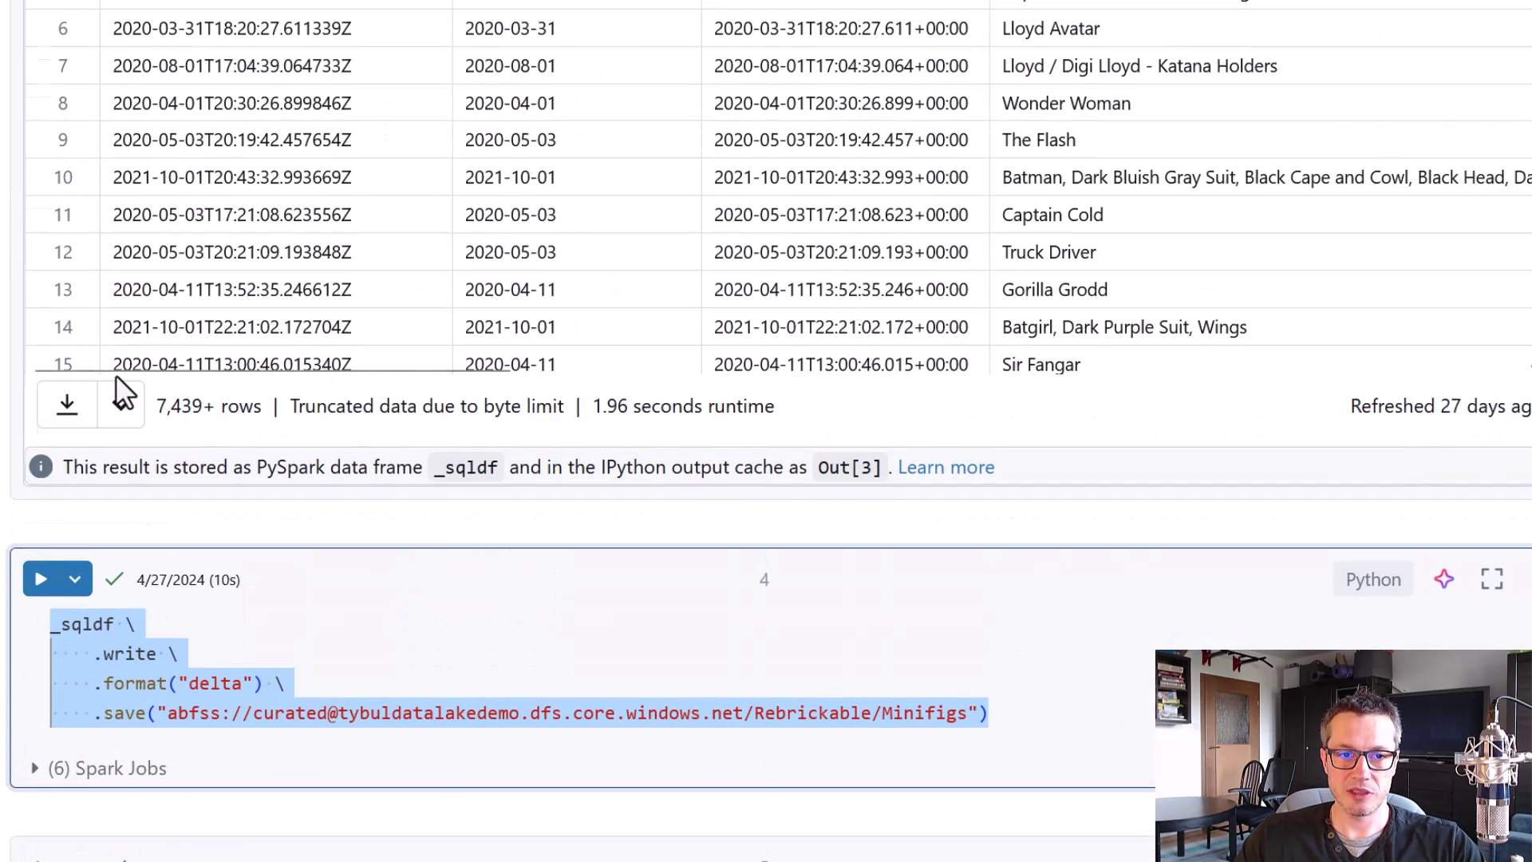
pyautogui.scroll(2, 50, 396)
pyautogui.scroll(-2, 766, 431)
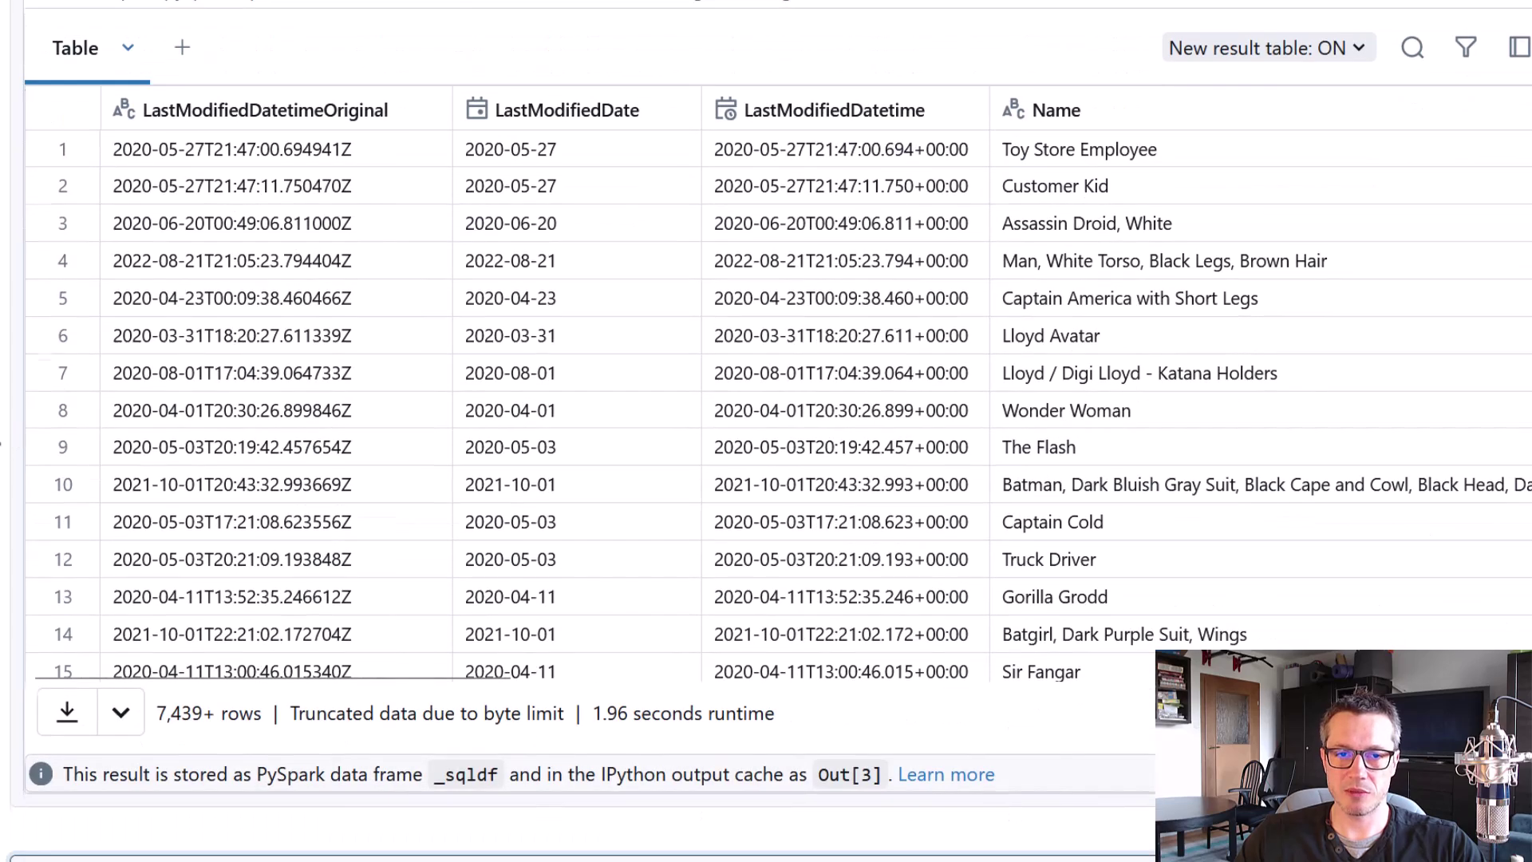
pyautogui.scroll(-2, 211, 498)
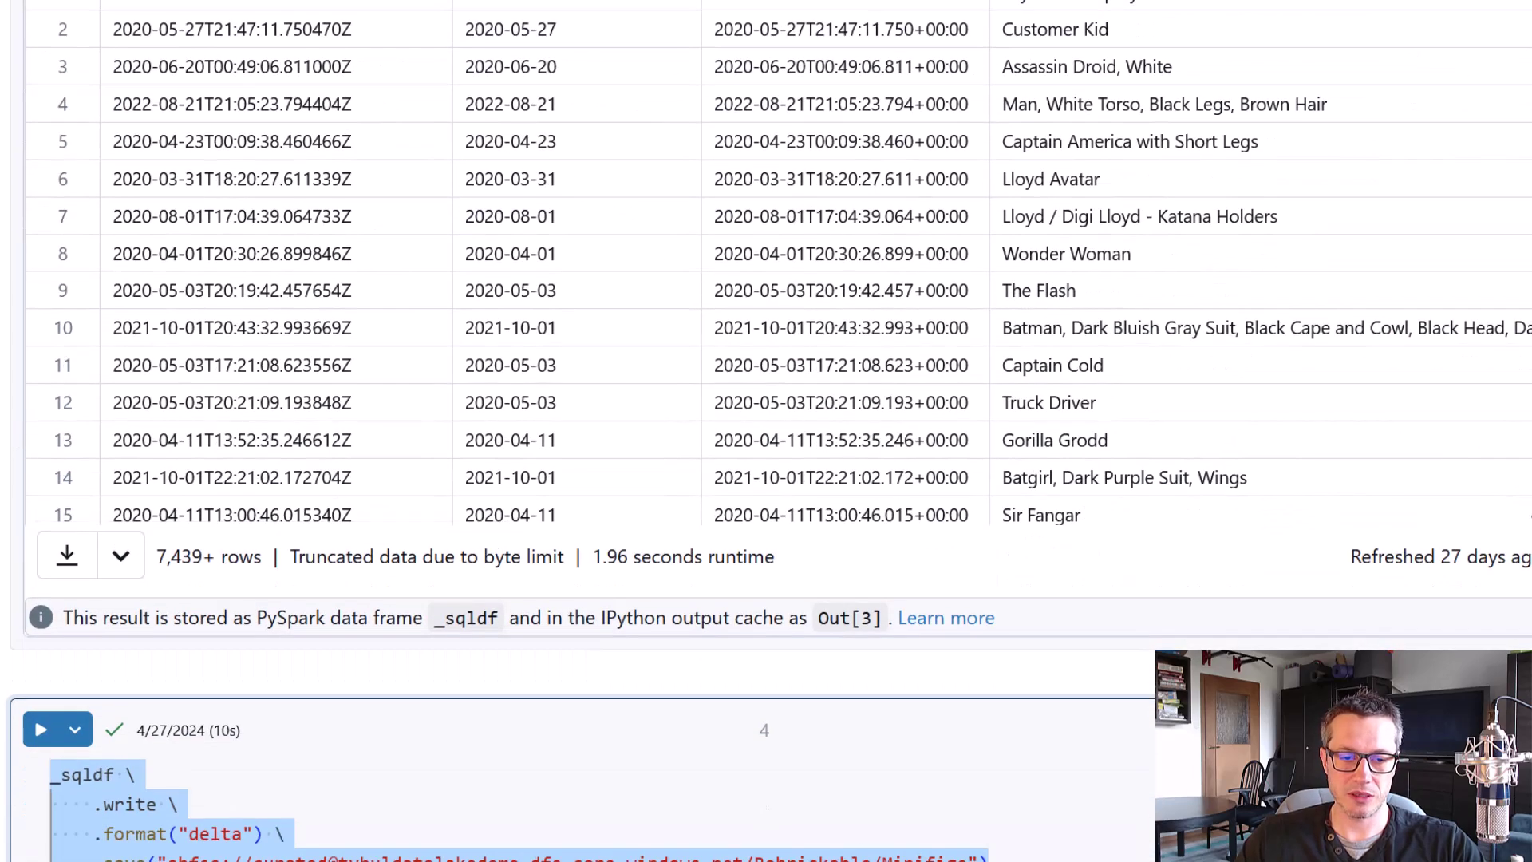
pyautogui.scroll(-2, 211, 499)
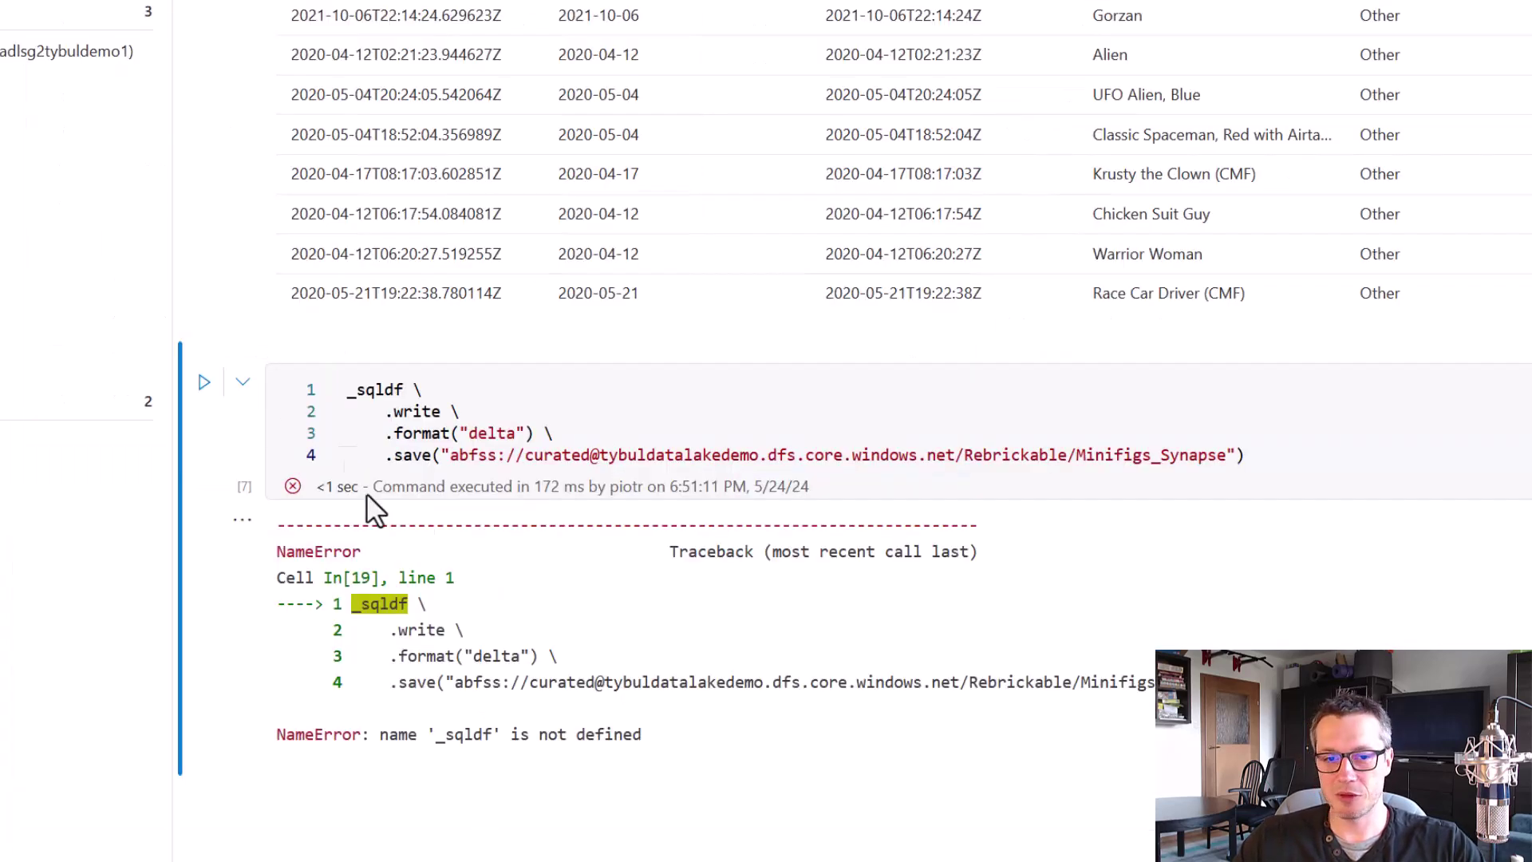
# Add a cell above the delta write cell that assigns the copied SELECT query to df2 with spark.sql("""..."""), and run it.
pyautogui.scroll(10, 287, 422)
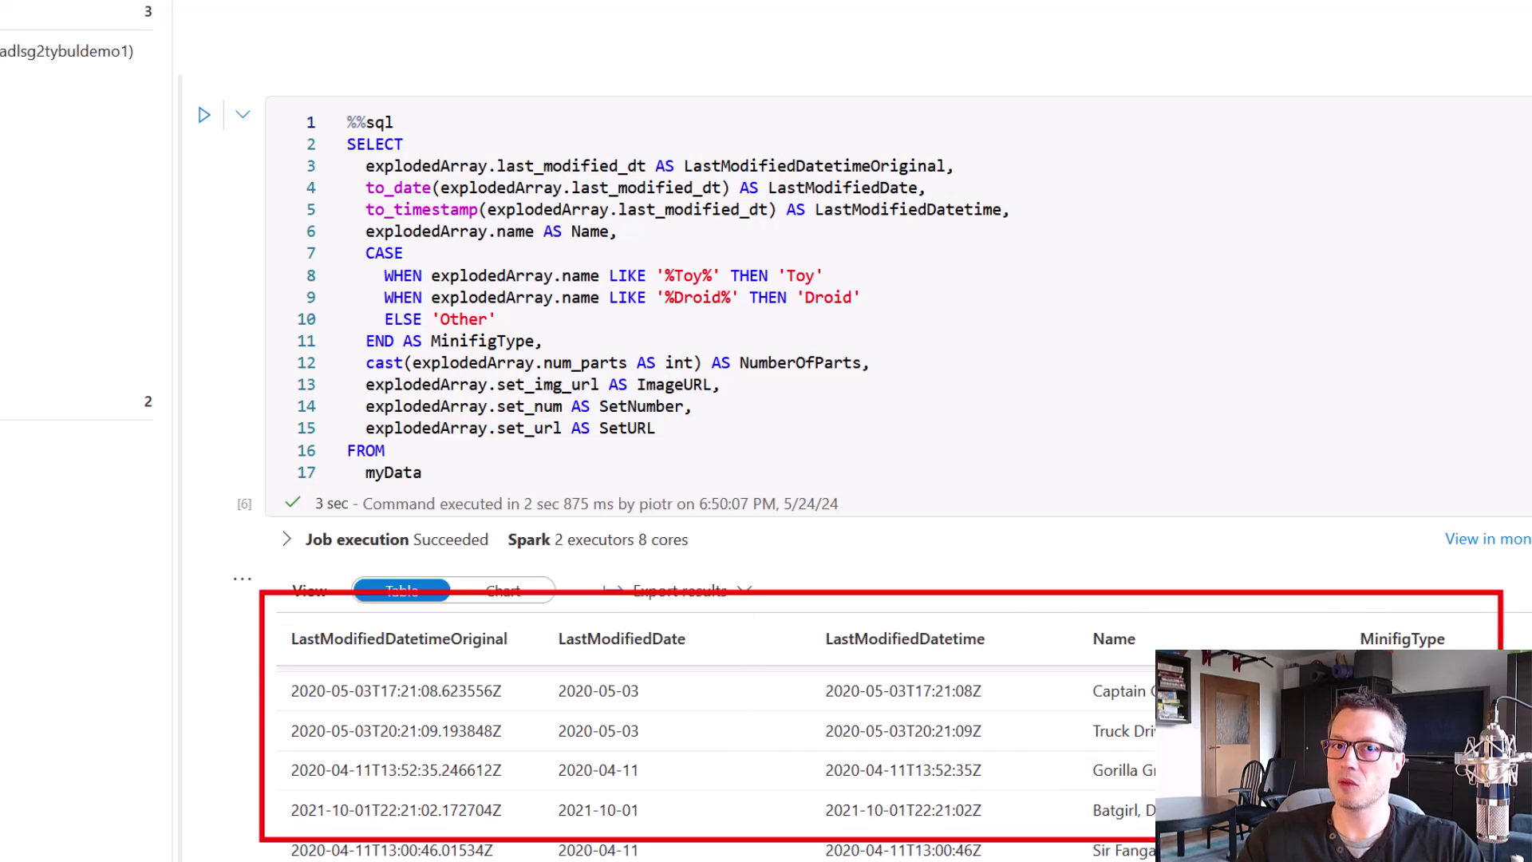
pyautogui.moveTo(423, 472); pyautogui.dragTo(299, 149)
pyautogui.hotkey('ctrl', 'c')
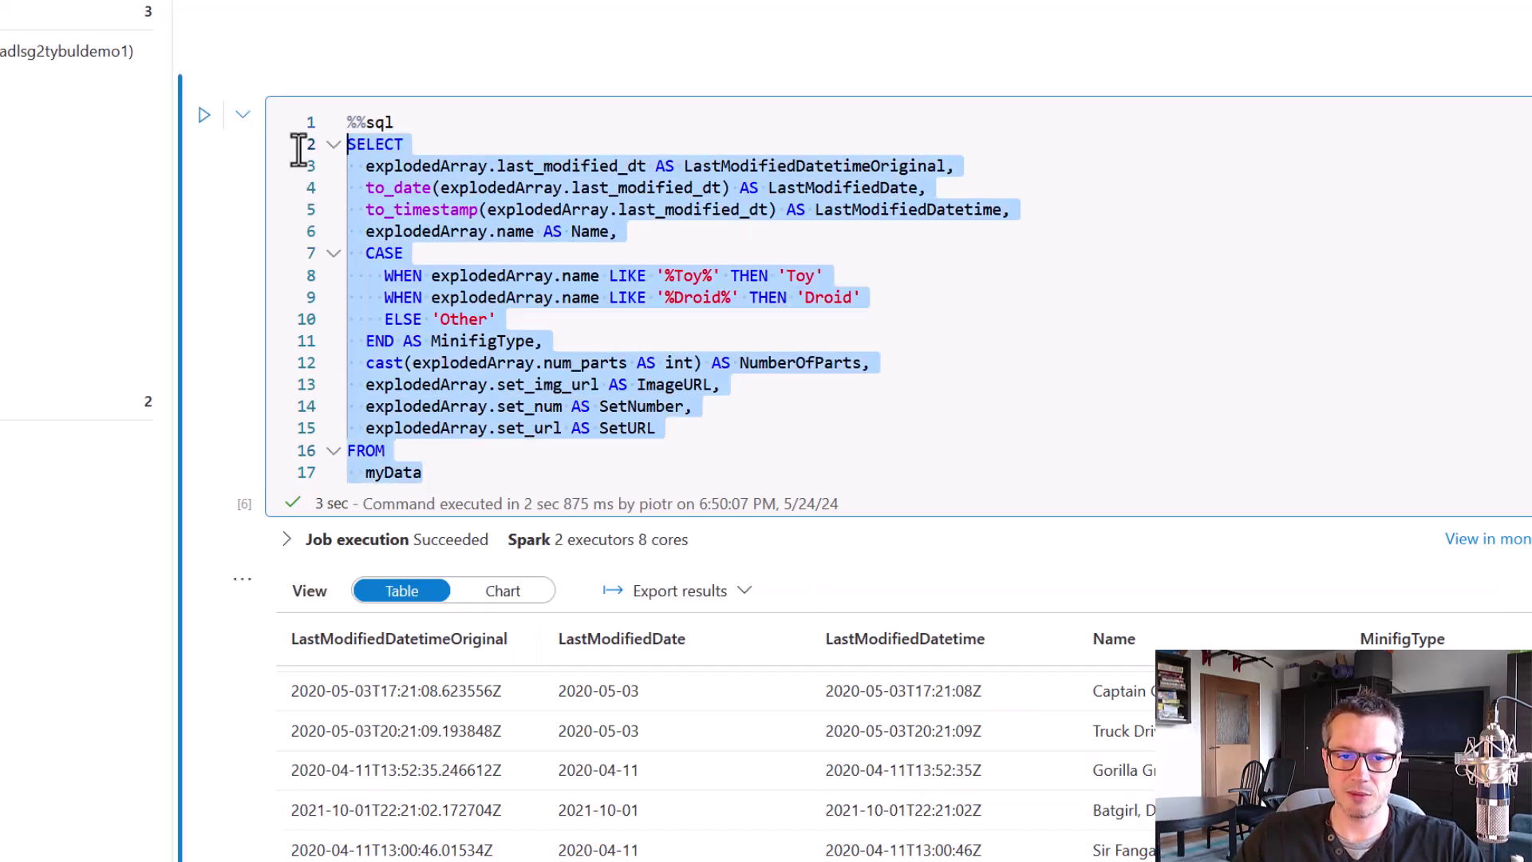
pyautogui.scroll(-15, 233, 348)
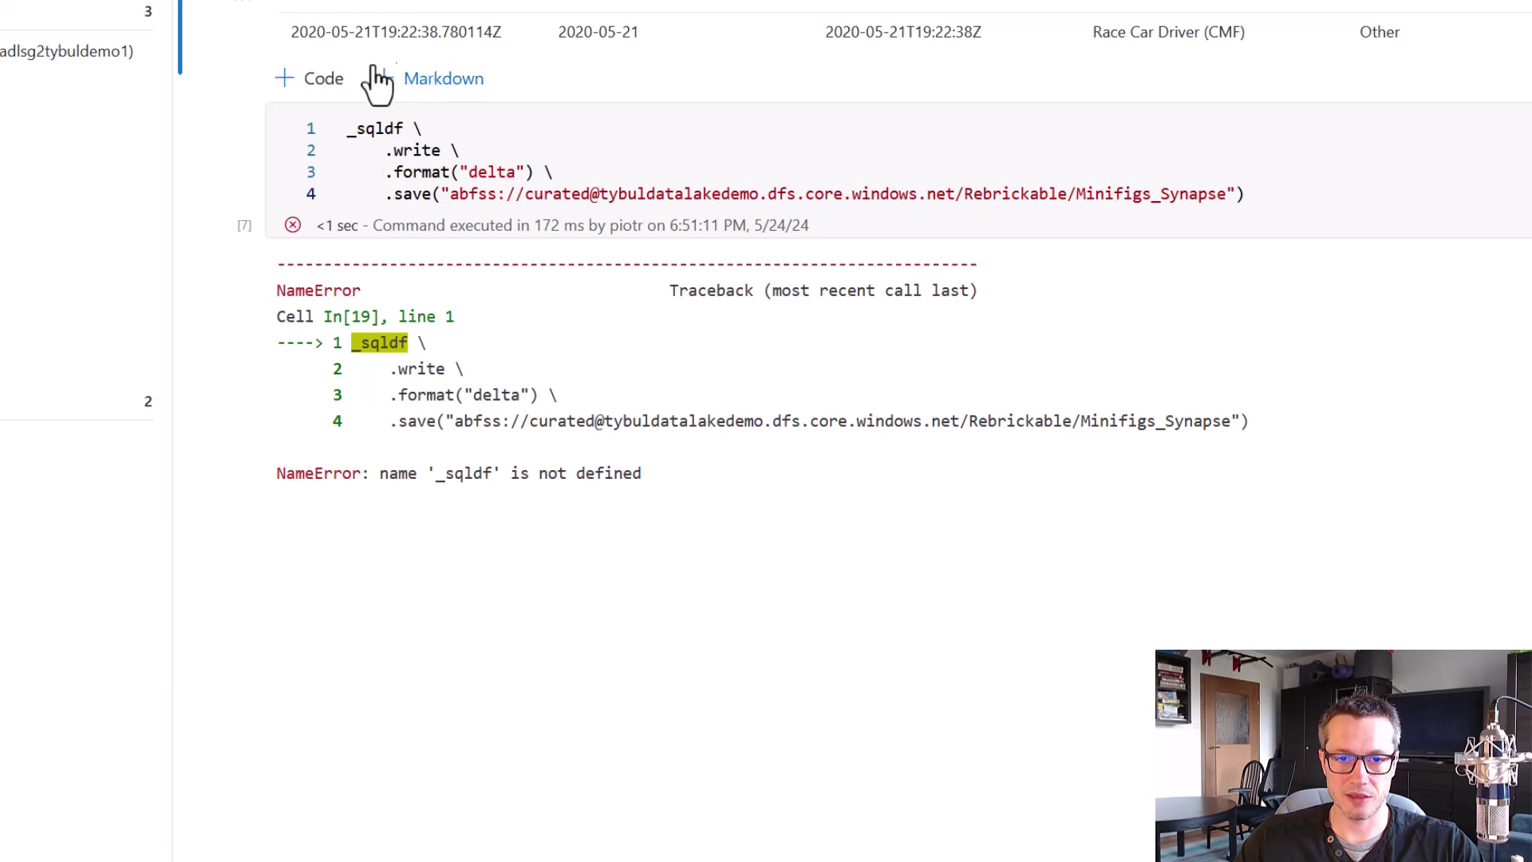
pyautogui.click(307, 80)
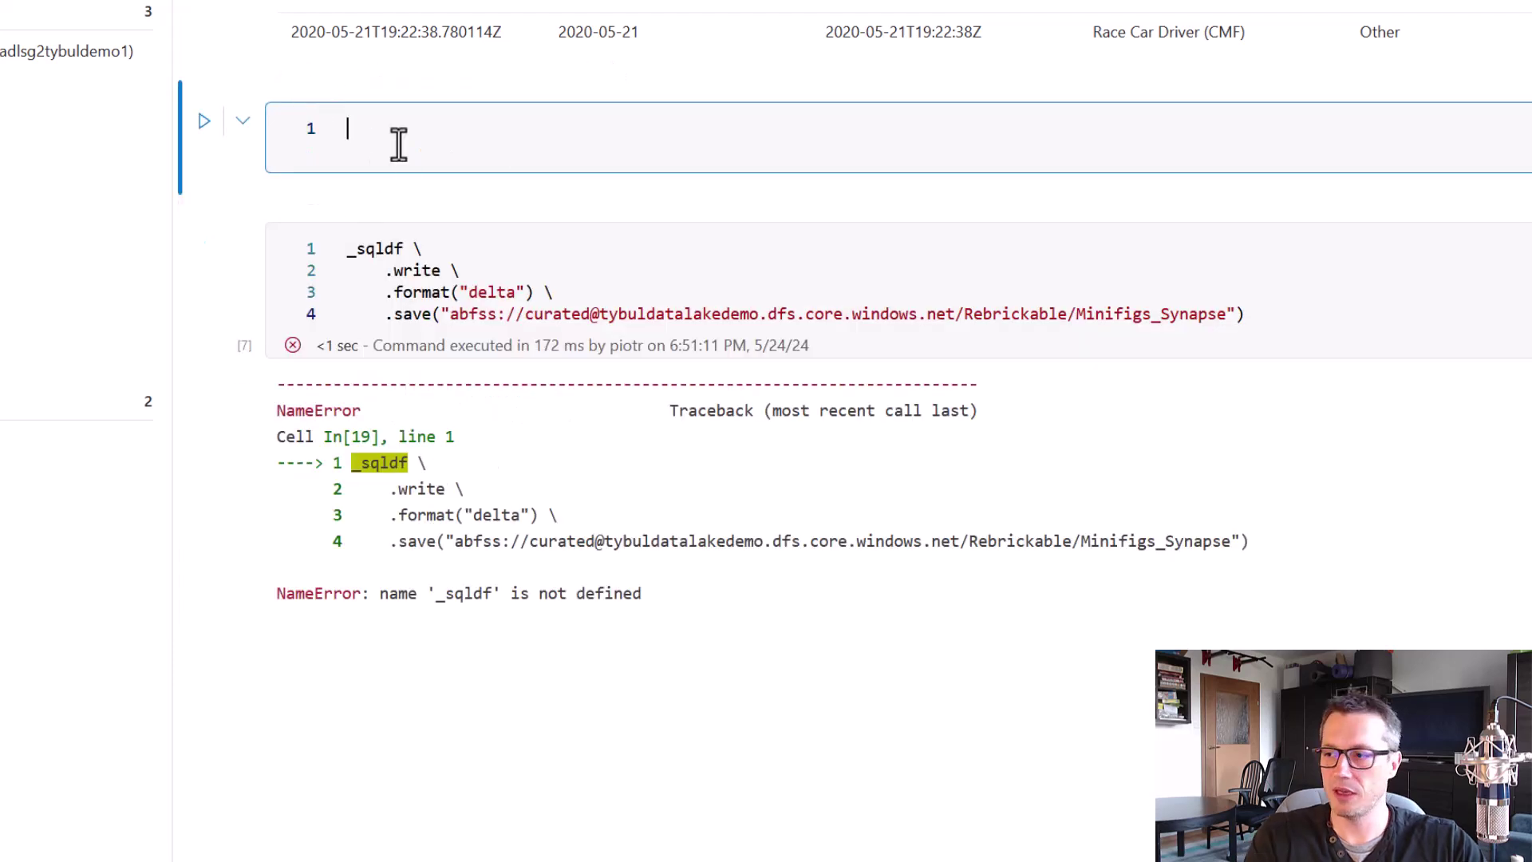
pyautogui.write('df2 = spark.sql')
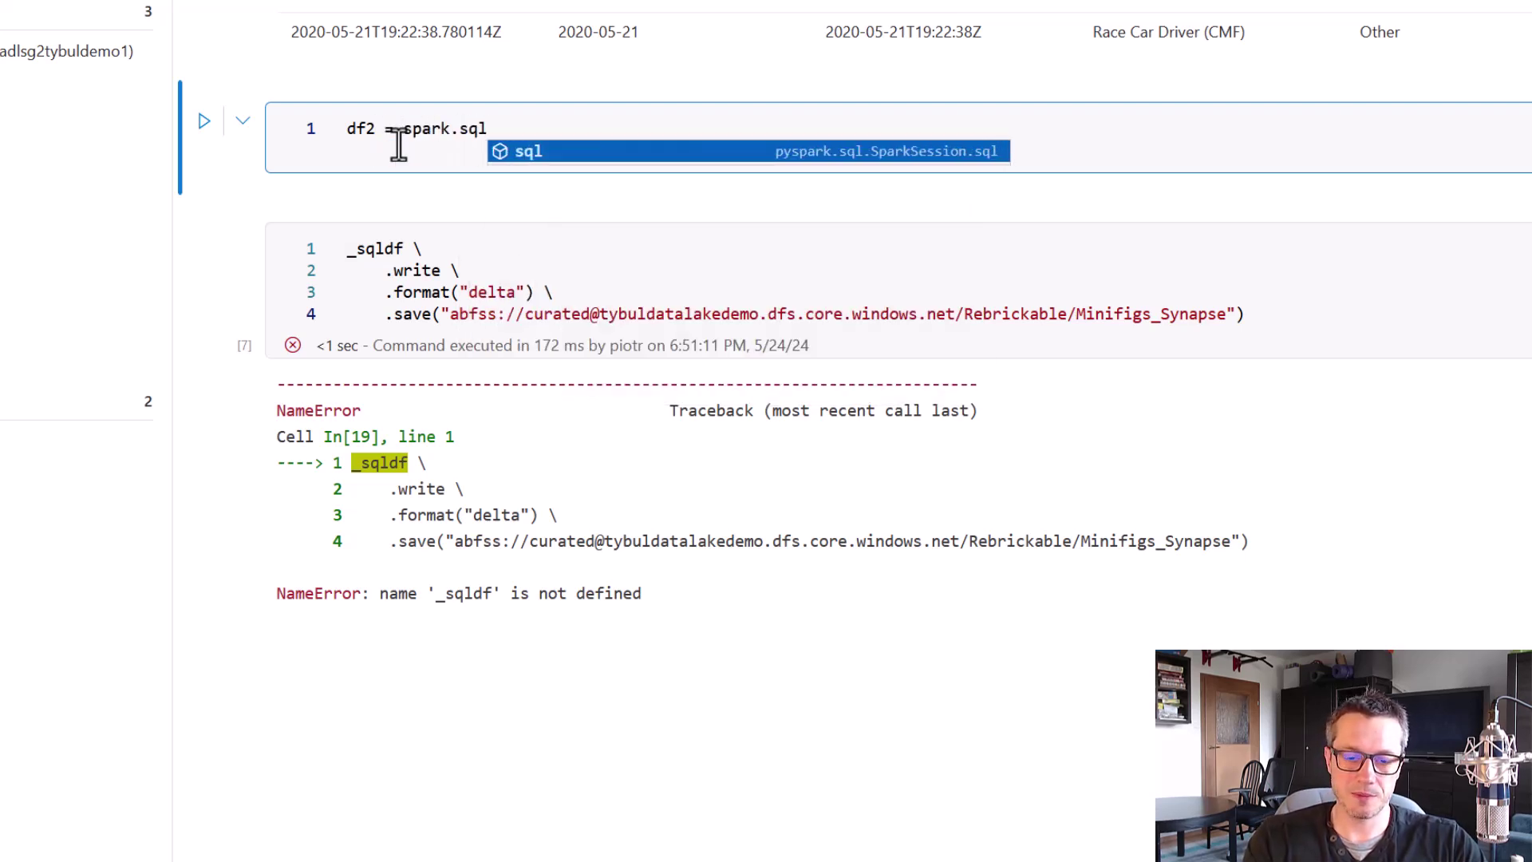
pyautogui.write('()')
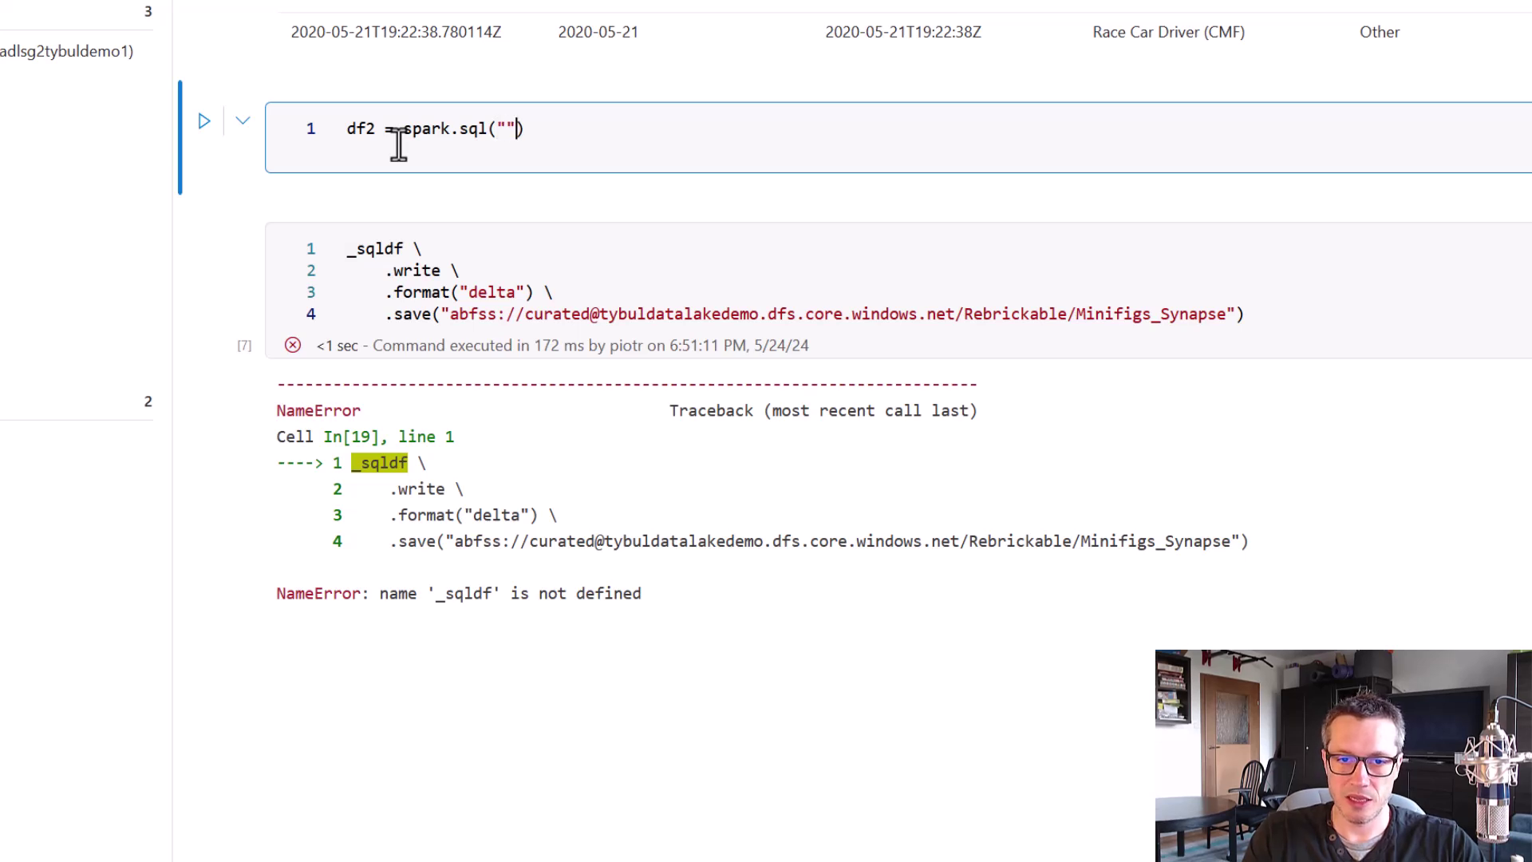
pyautogui.press('Return')
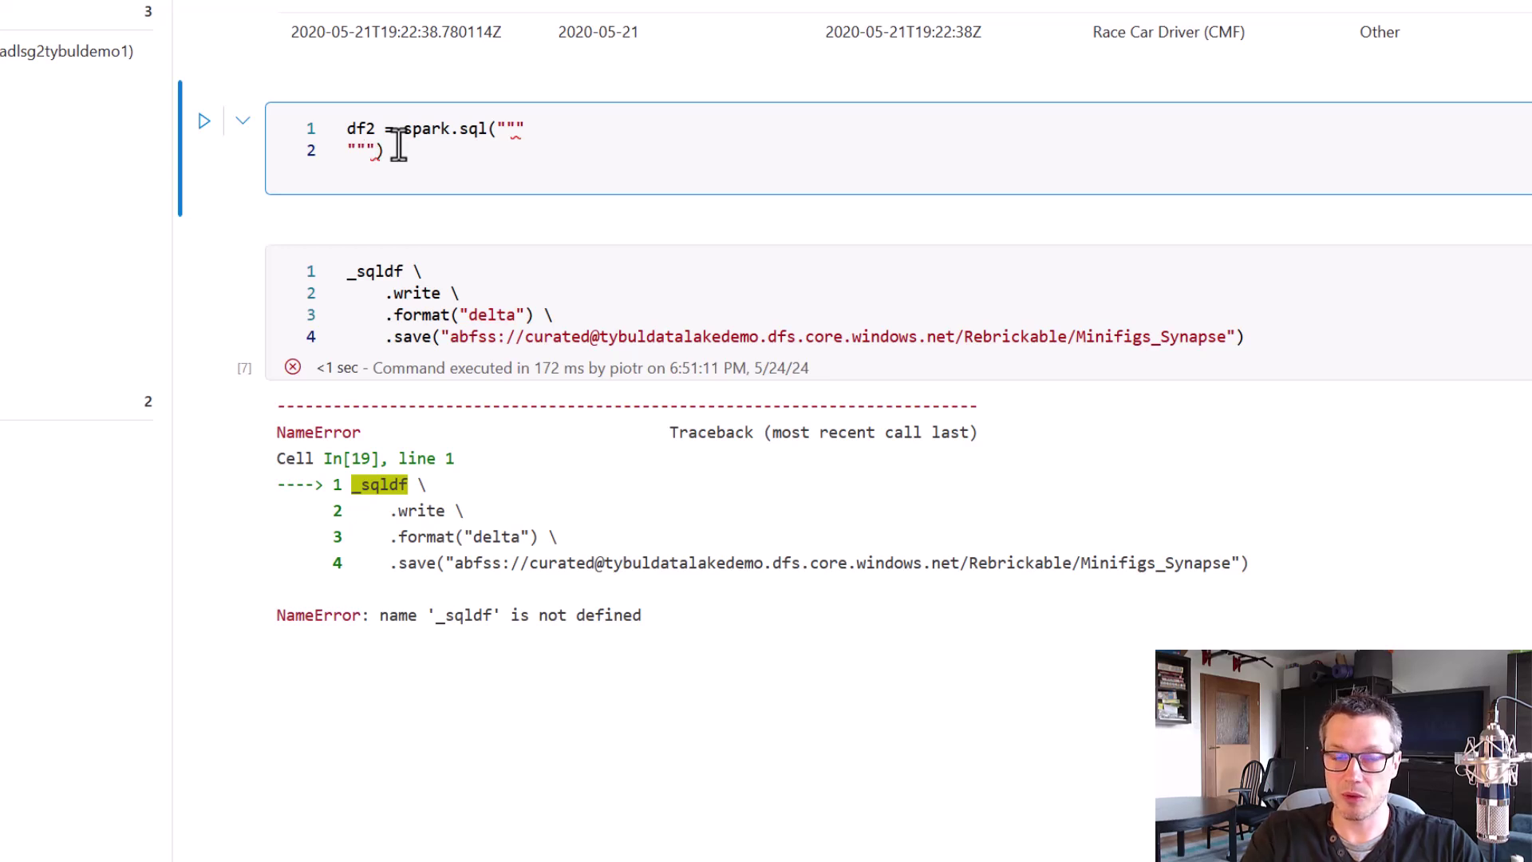
pyautogui.hotkey('ctrl', 'v')
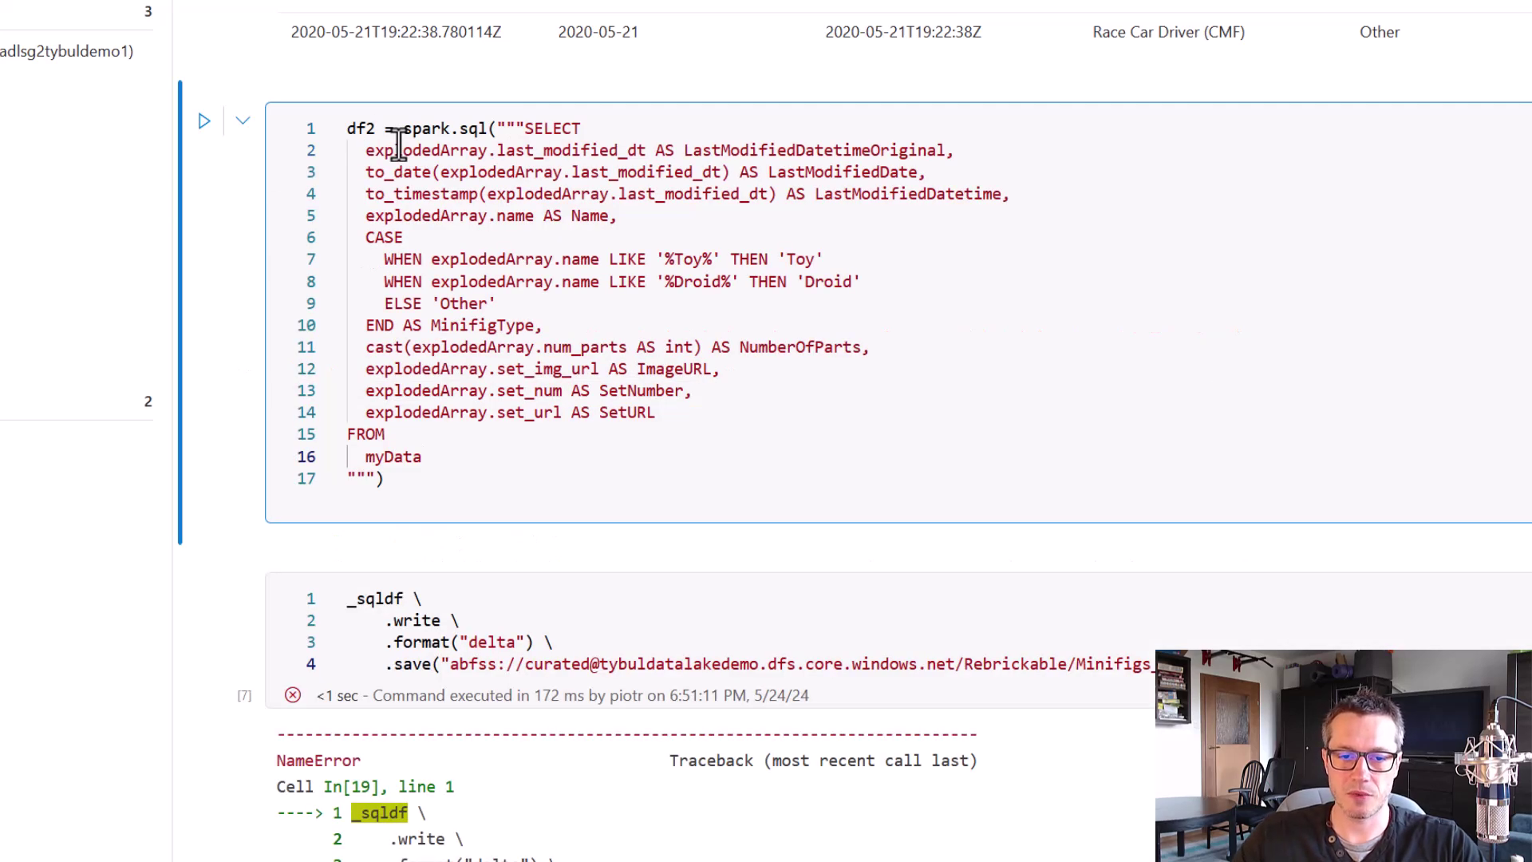
pyautogui.click(204, 124)
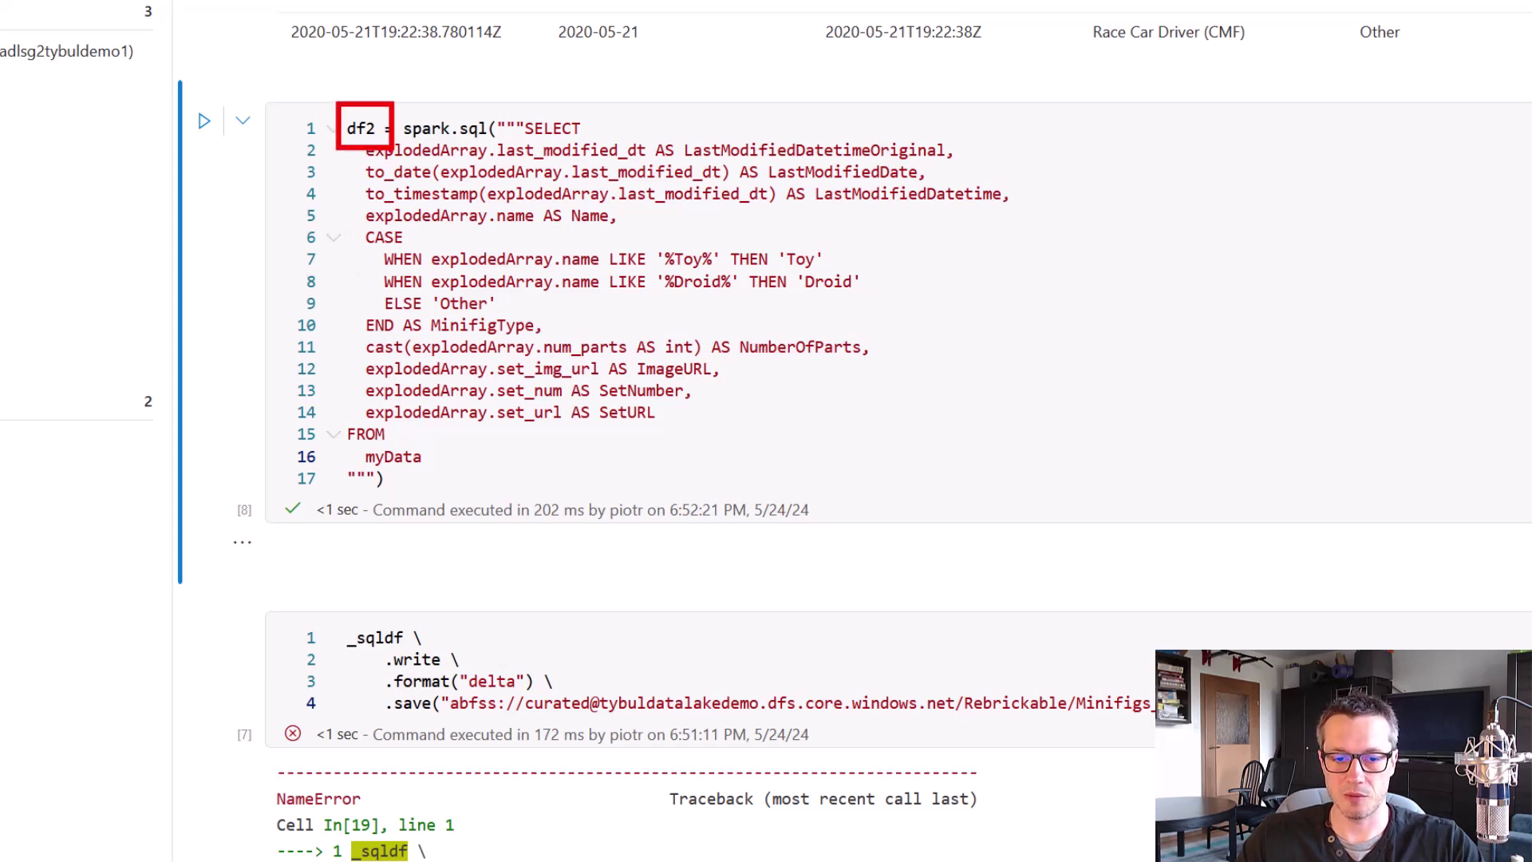
# Replace _sqldf with df2 in the delta write cell and run the cell.
pyautogui.doubleClick(348, 638)
pyautogui.write('df2')
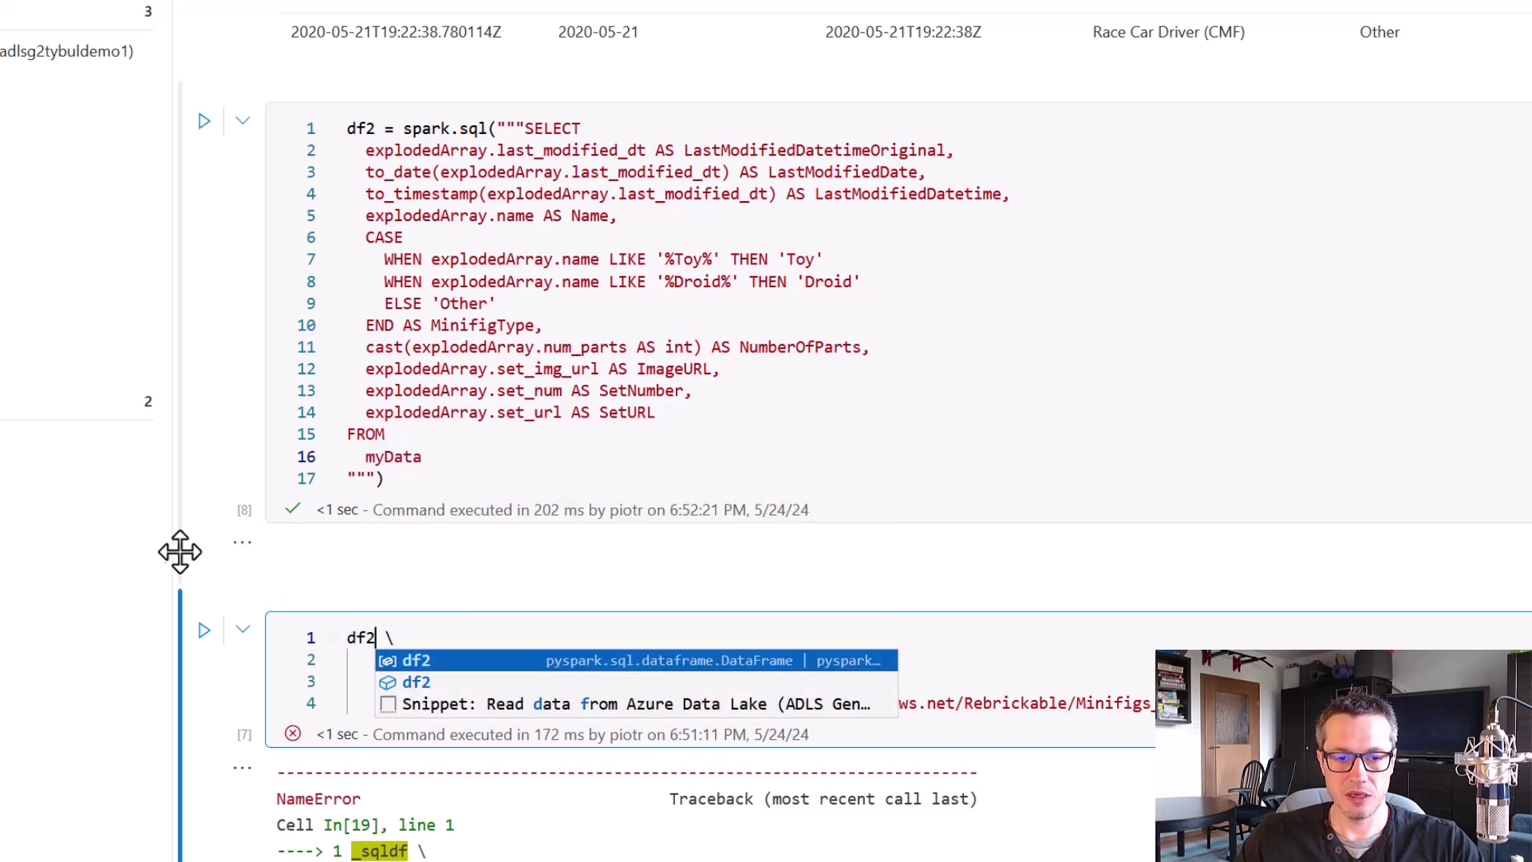
pyautogui.click(207, 570)
pyautogui.scroll(-5, 231, 622)
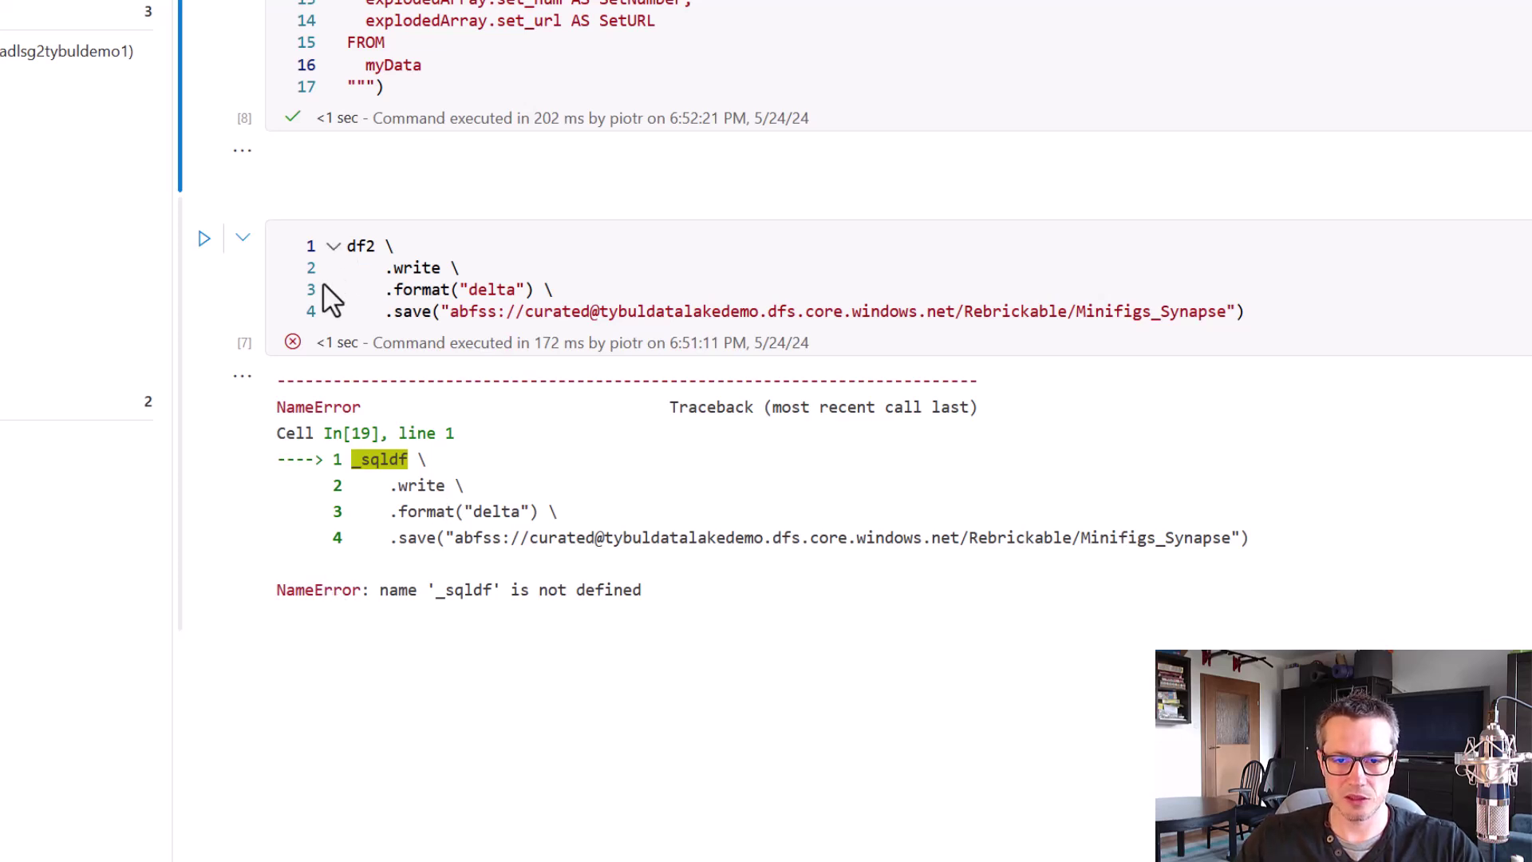
pyautogui.click(209, 240)
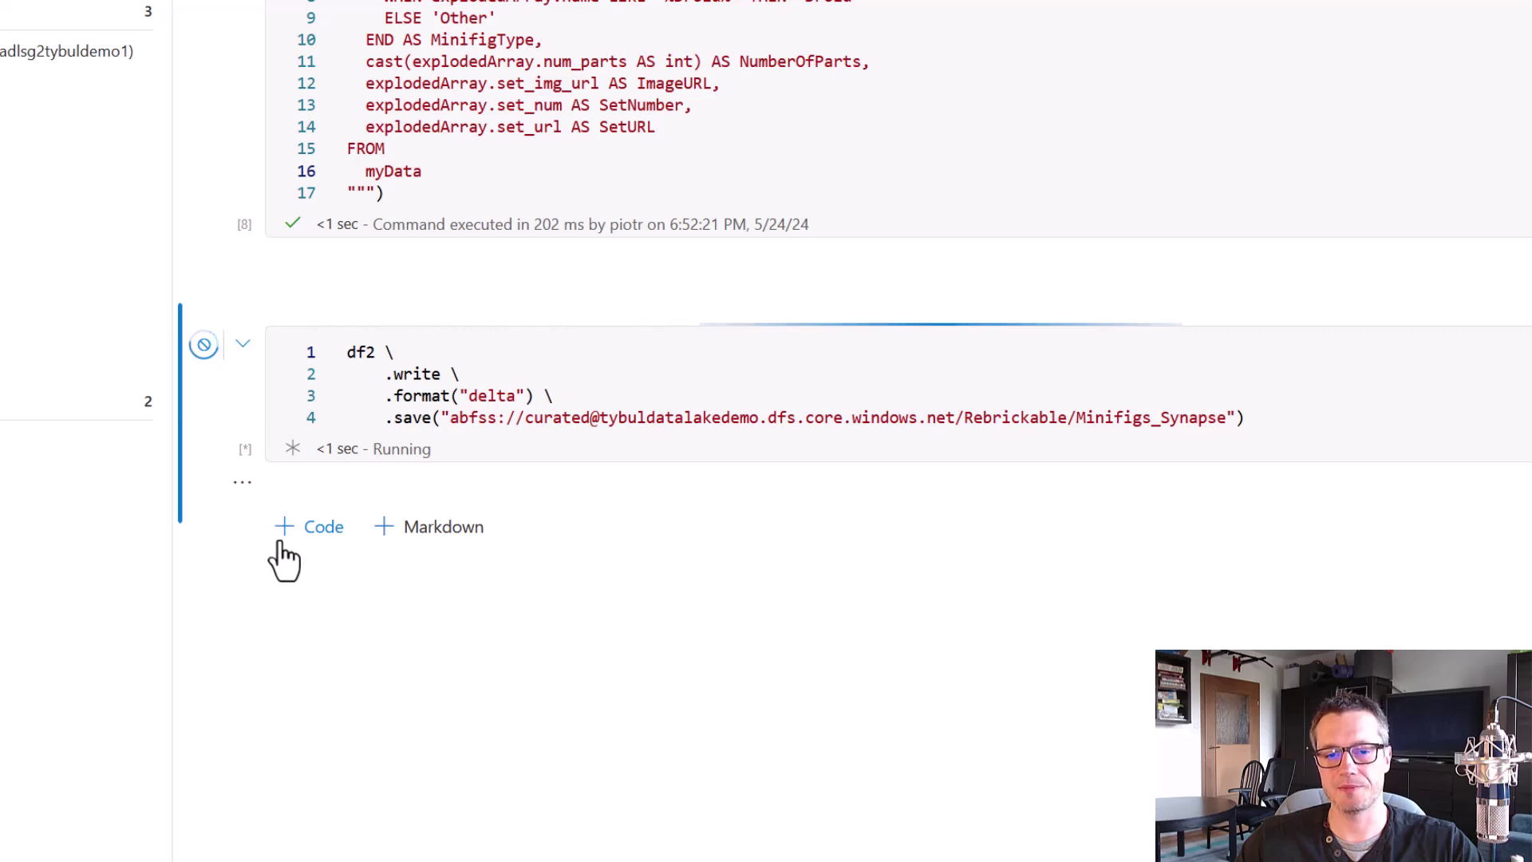
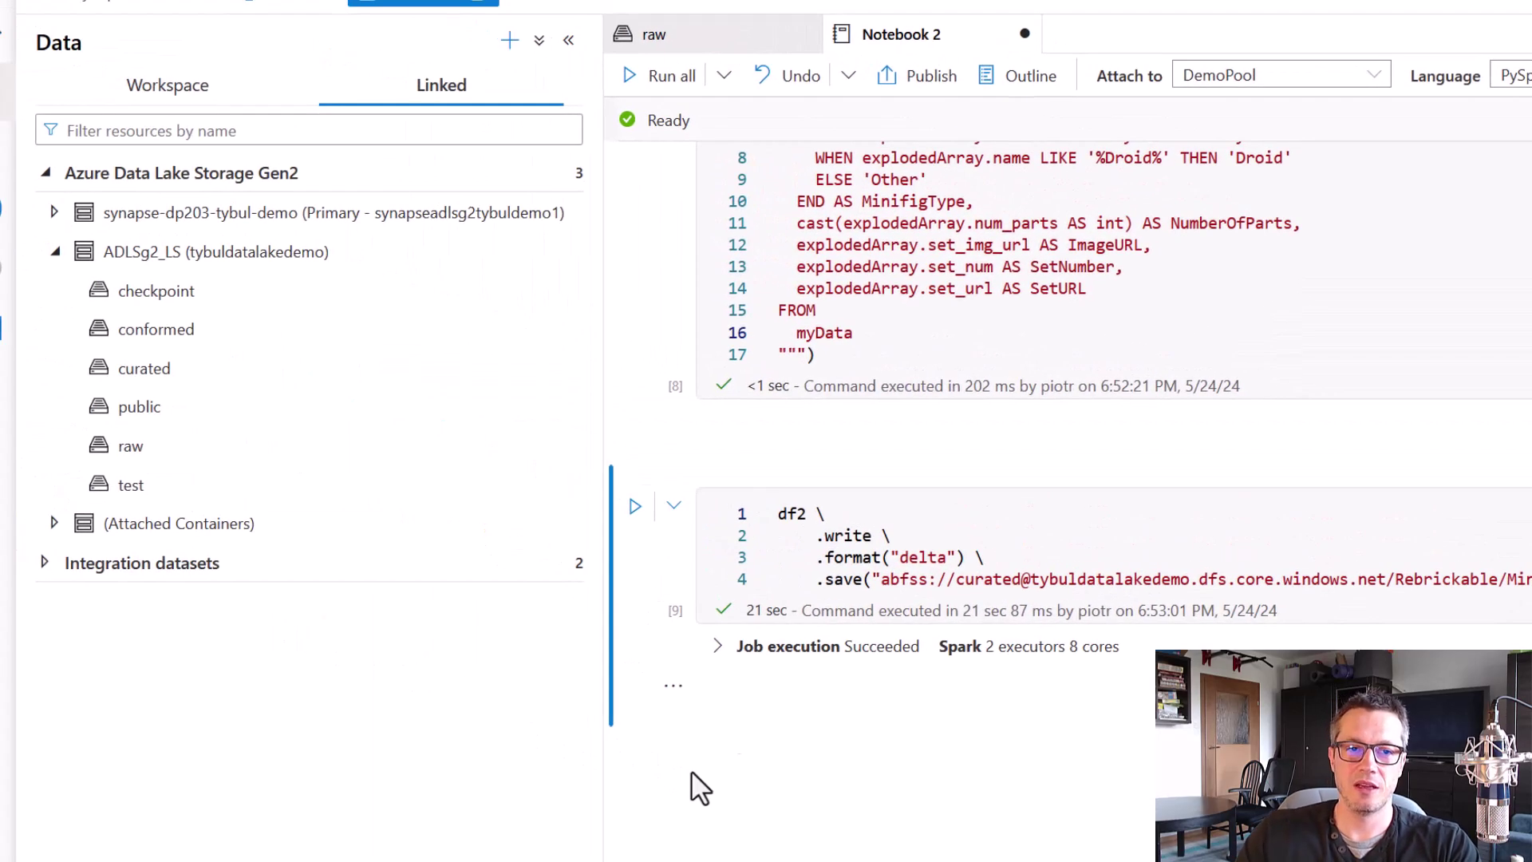
# Browse the curated container of ADLSg2_LS to the Rebrickable folder to check the written output.
pyautogui.click(702, 40)
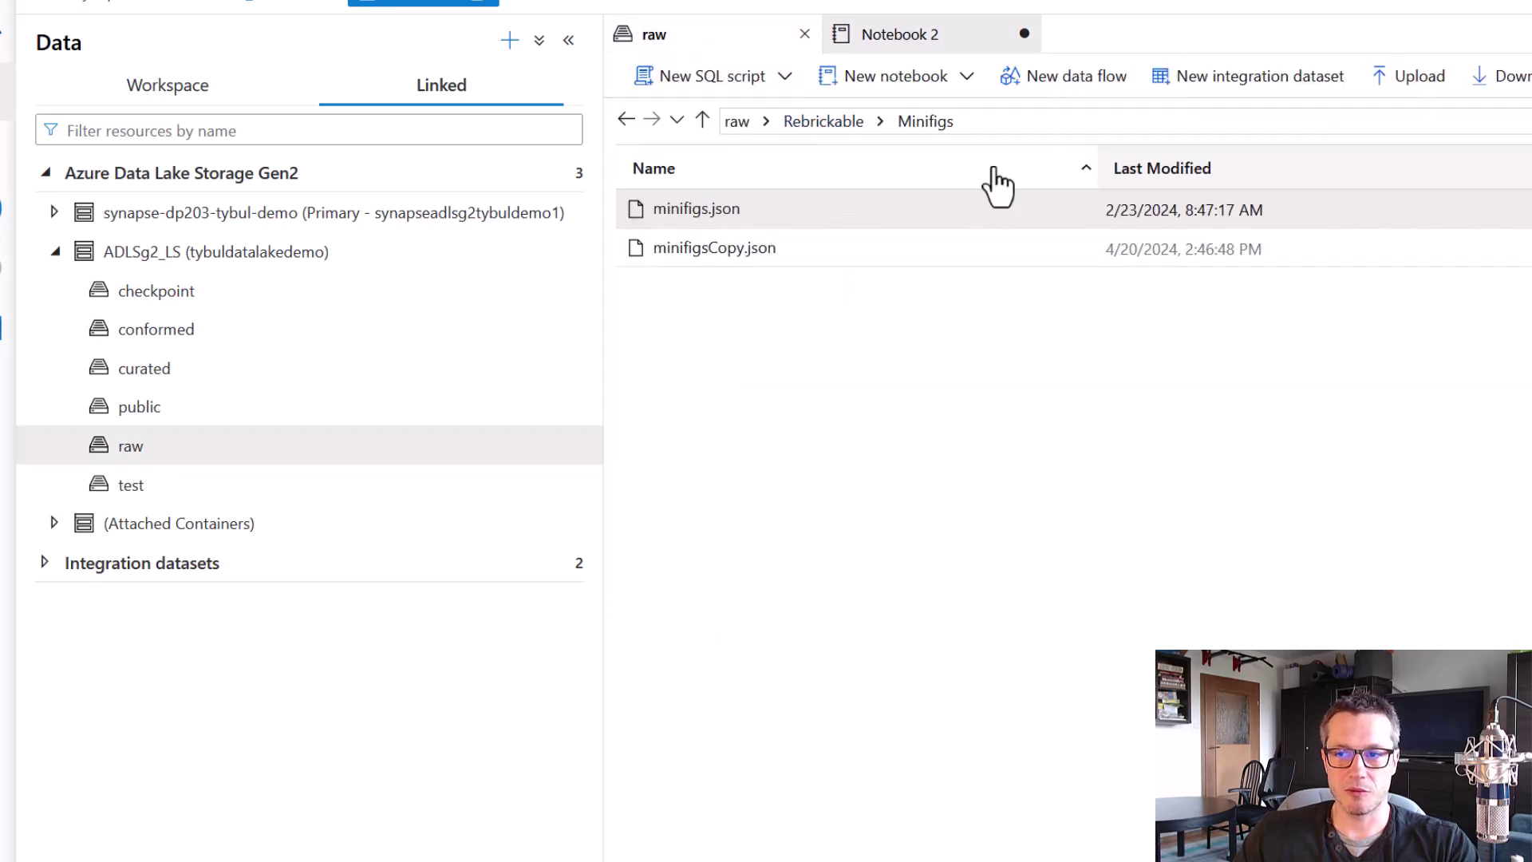
pyautogui.click(703, 119)
pyautogui.click(702, 120)
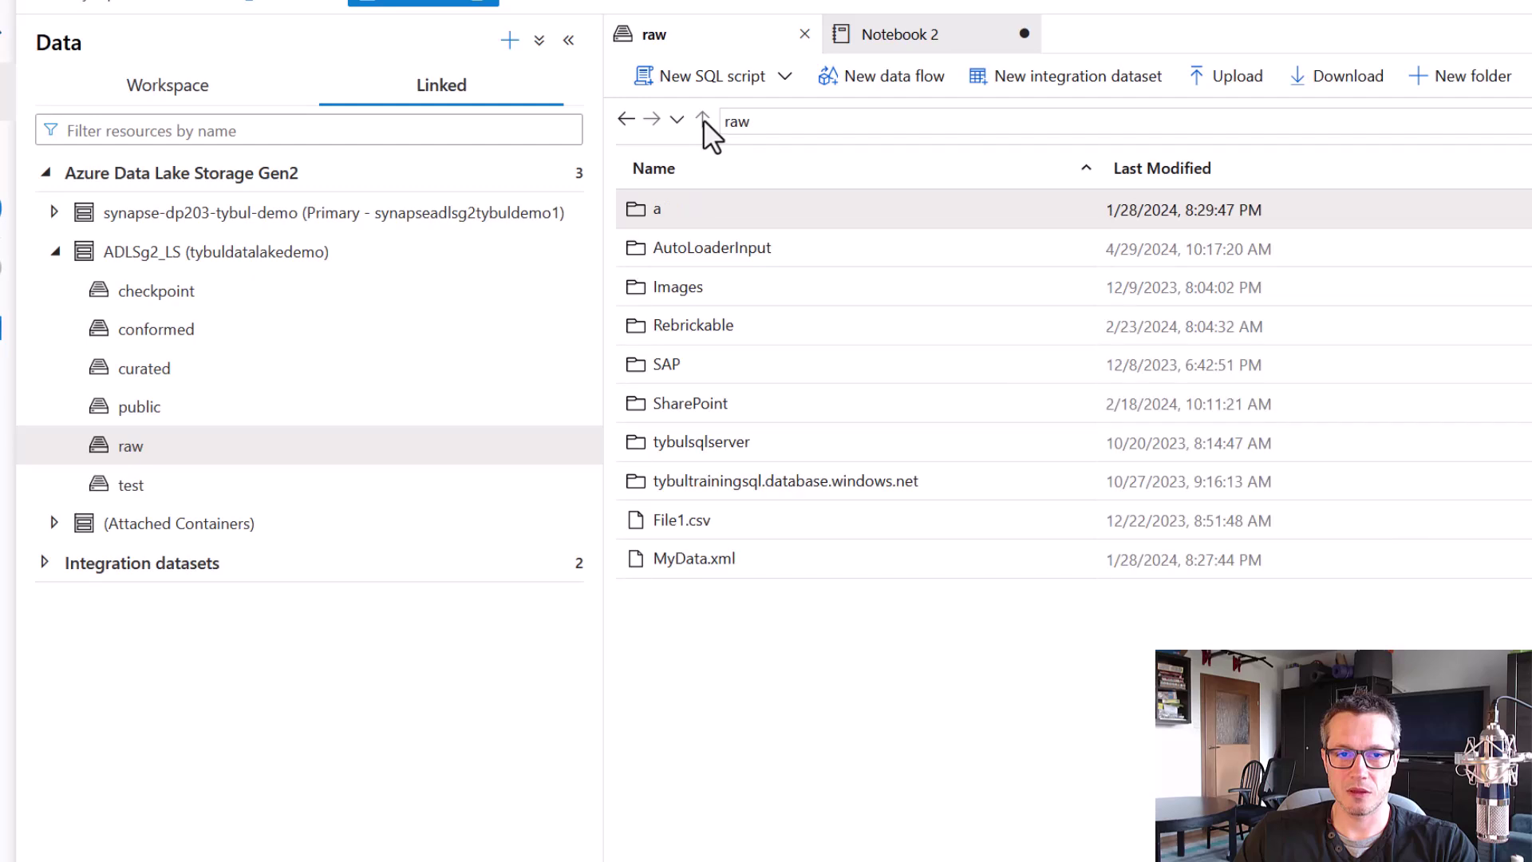
pyautogui.click(150, 375)
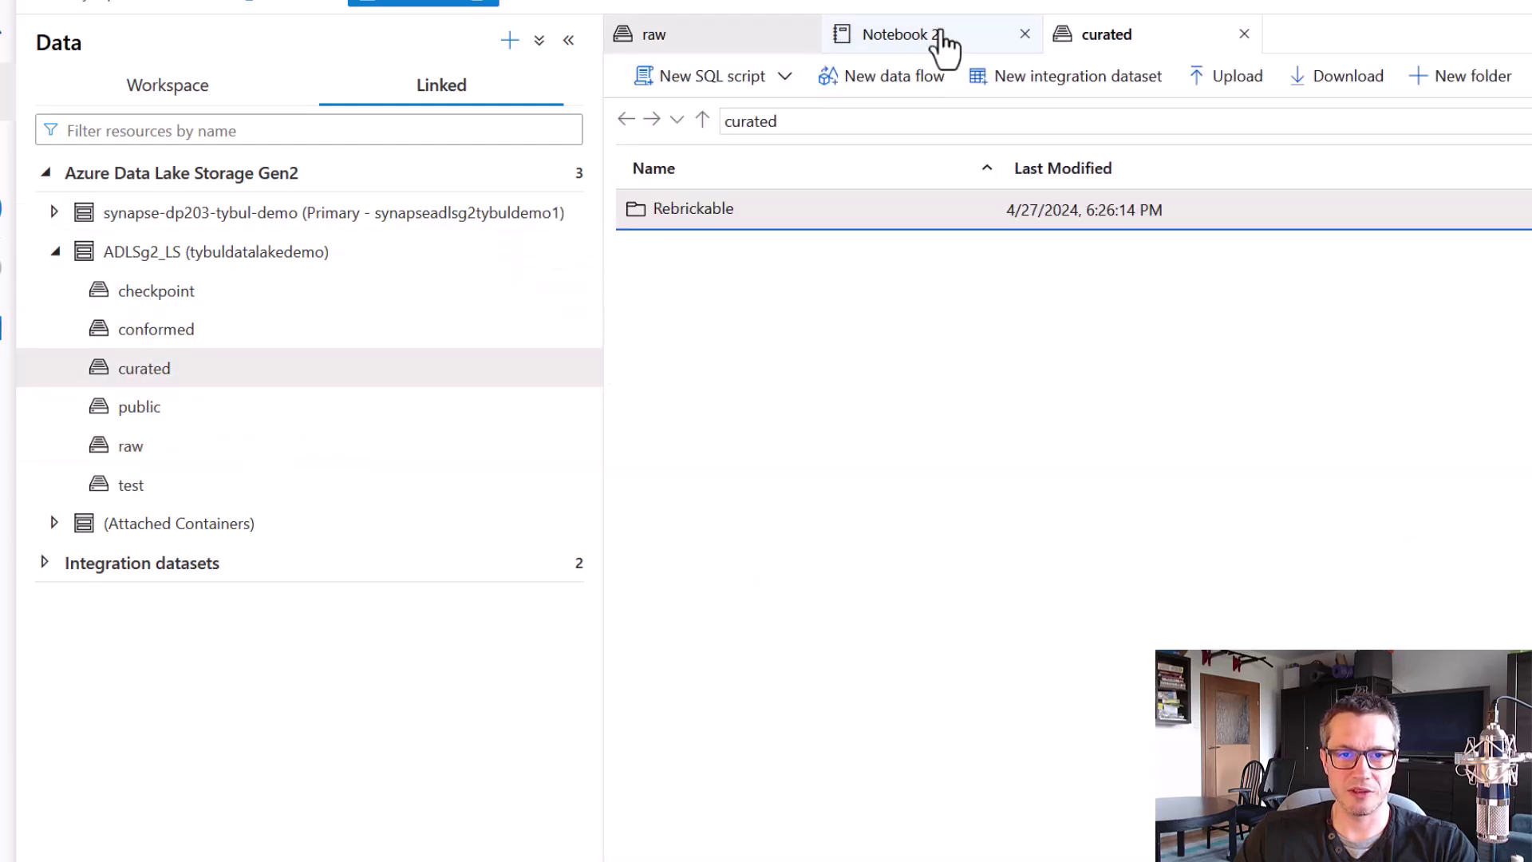
pyautogui.click(944, 43)
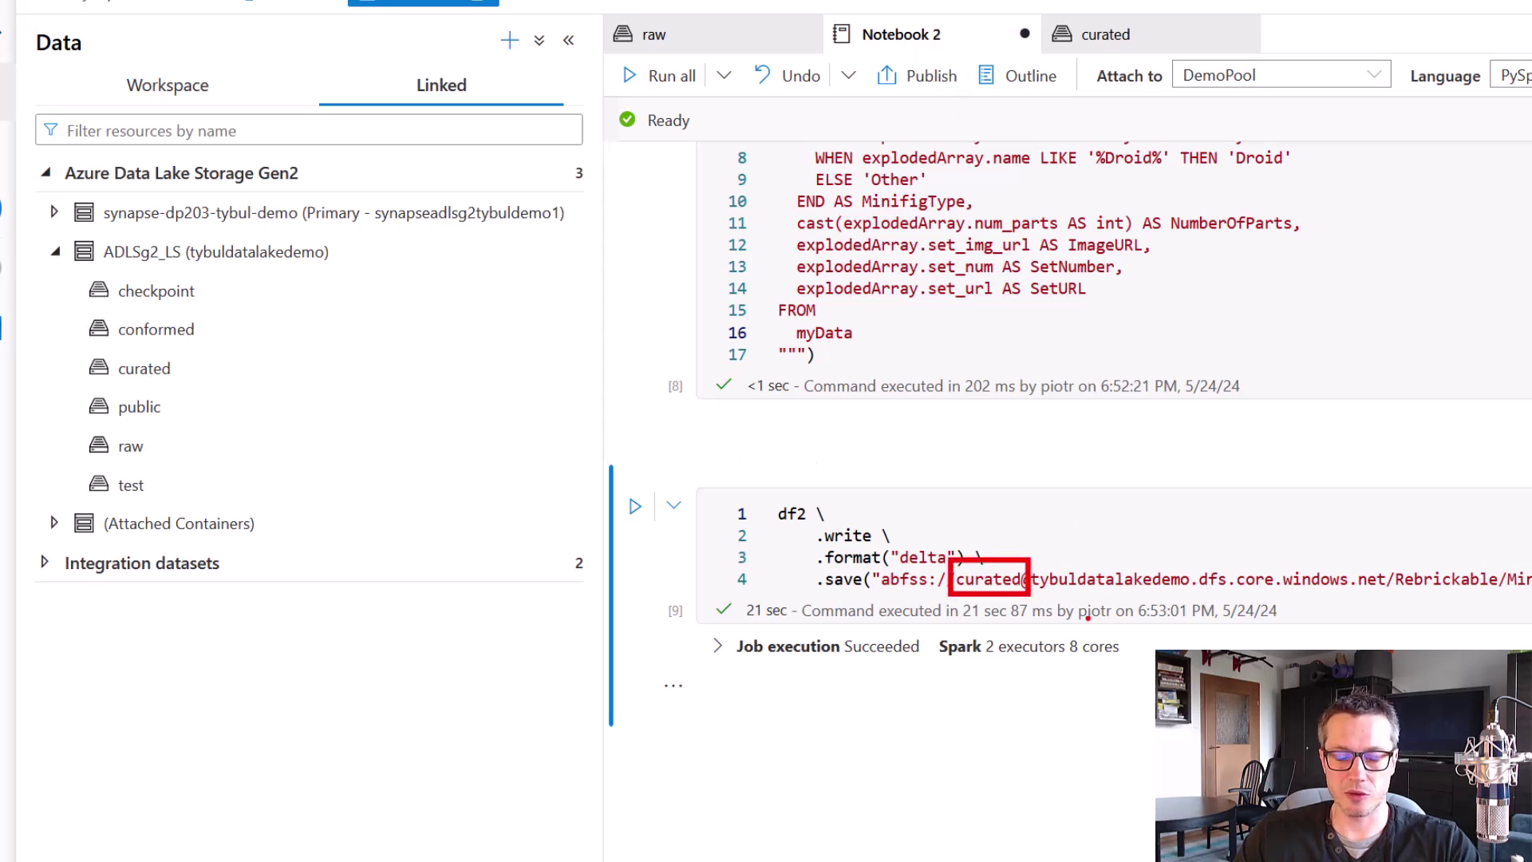
pyautogui.click(1101, 36)
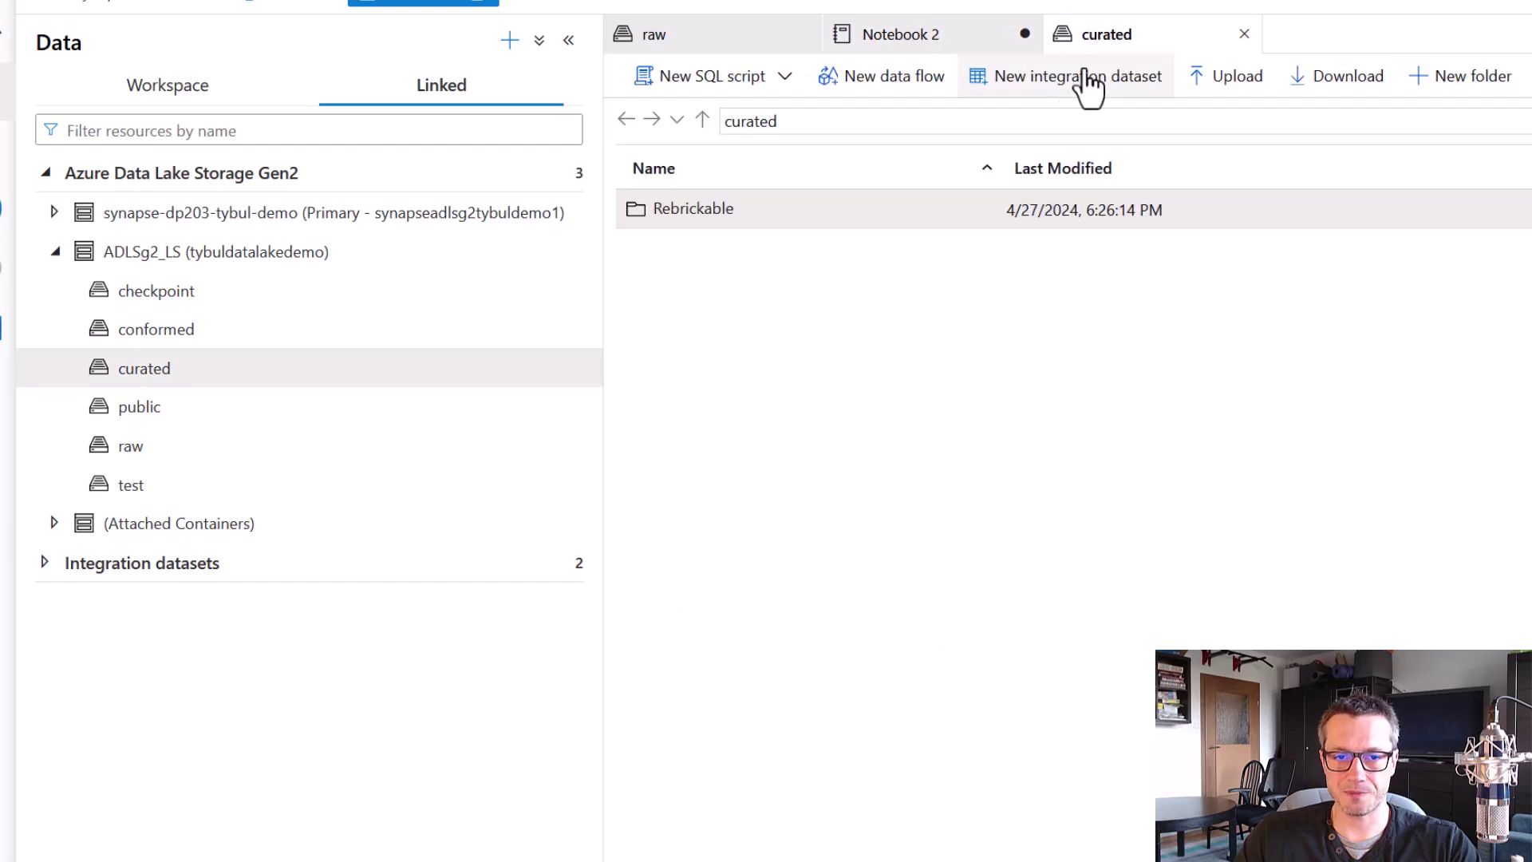
pyautogui.doubleClick(699, 208)
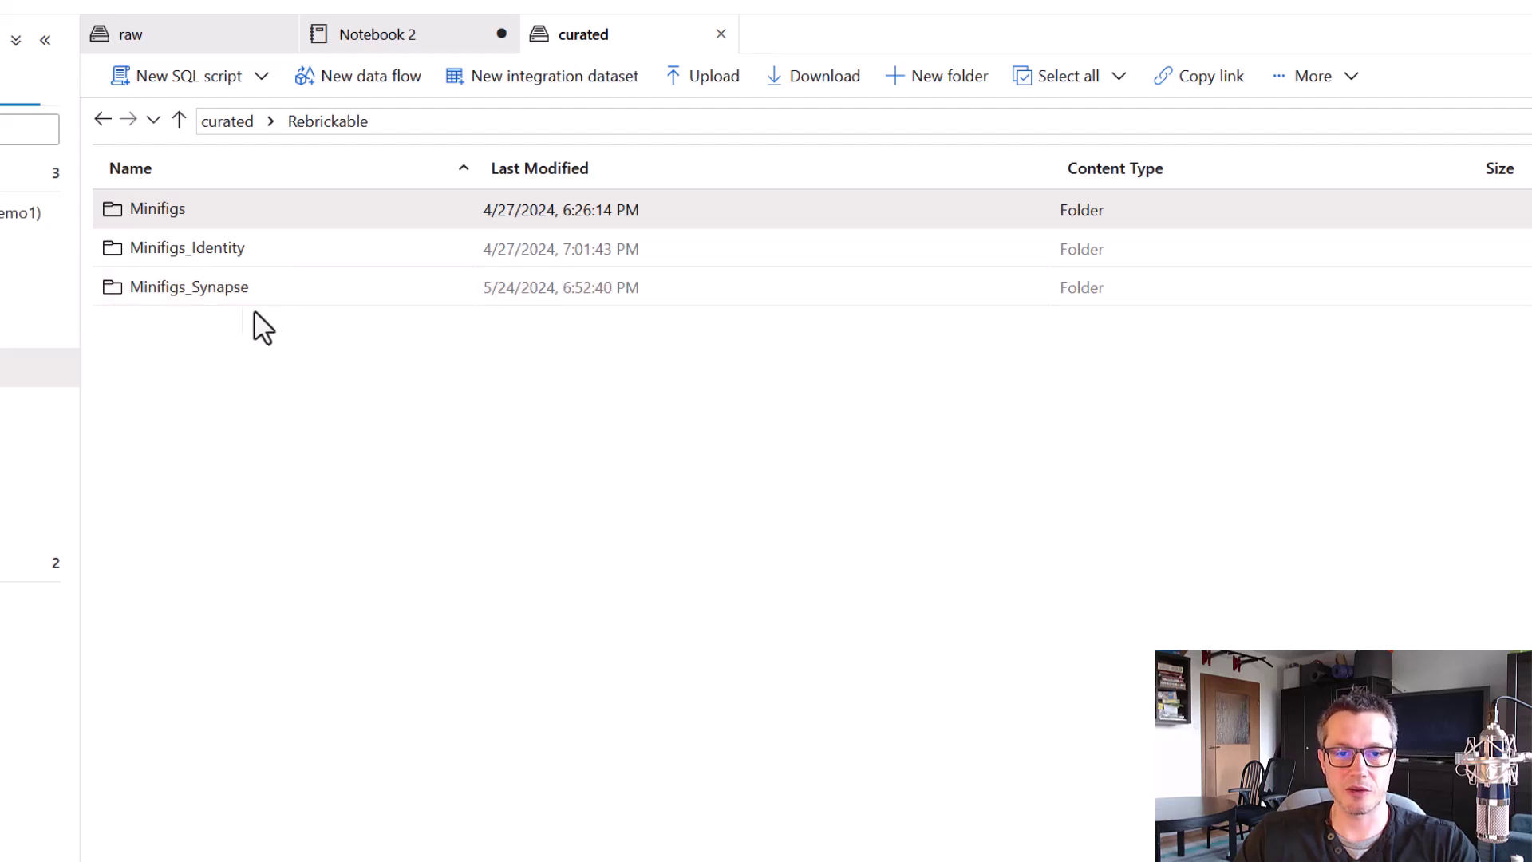
# Open the Minifigs_Synapse folder in the curated container and widen the Name column to read the full file names.
pyautogui.doubleClick(227, 290)
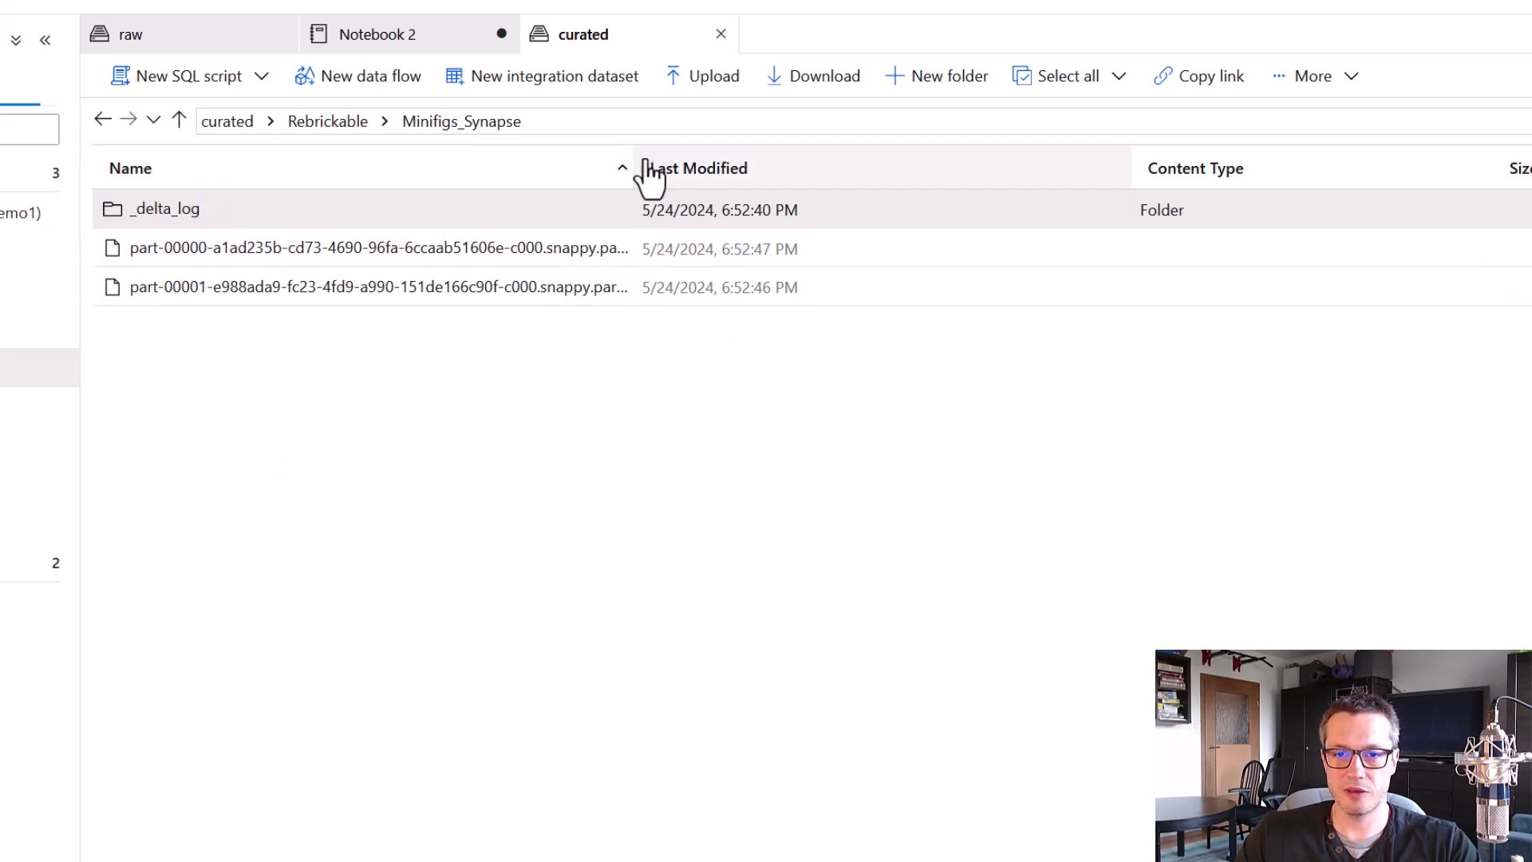
pyautogui.moveTo(636, 158); pyautogui.dragTo(941, 159)
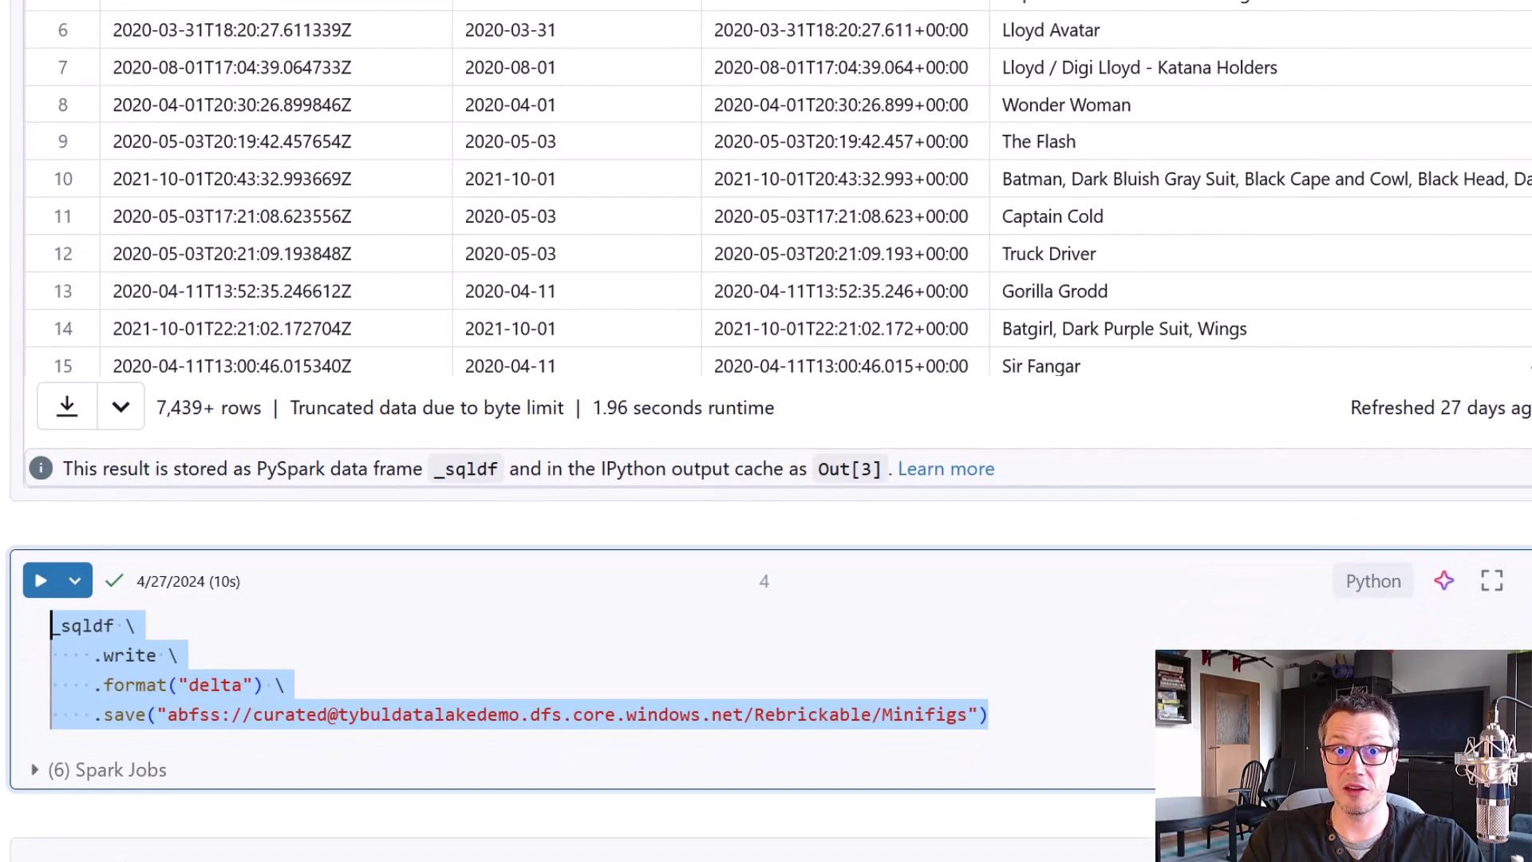
# Copy the delta read-and-display statement from the Databricks notebook into a new code cell below the delta write cell in the Synapse notebook.
pyautogui.click(4, 80)
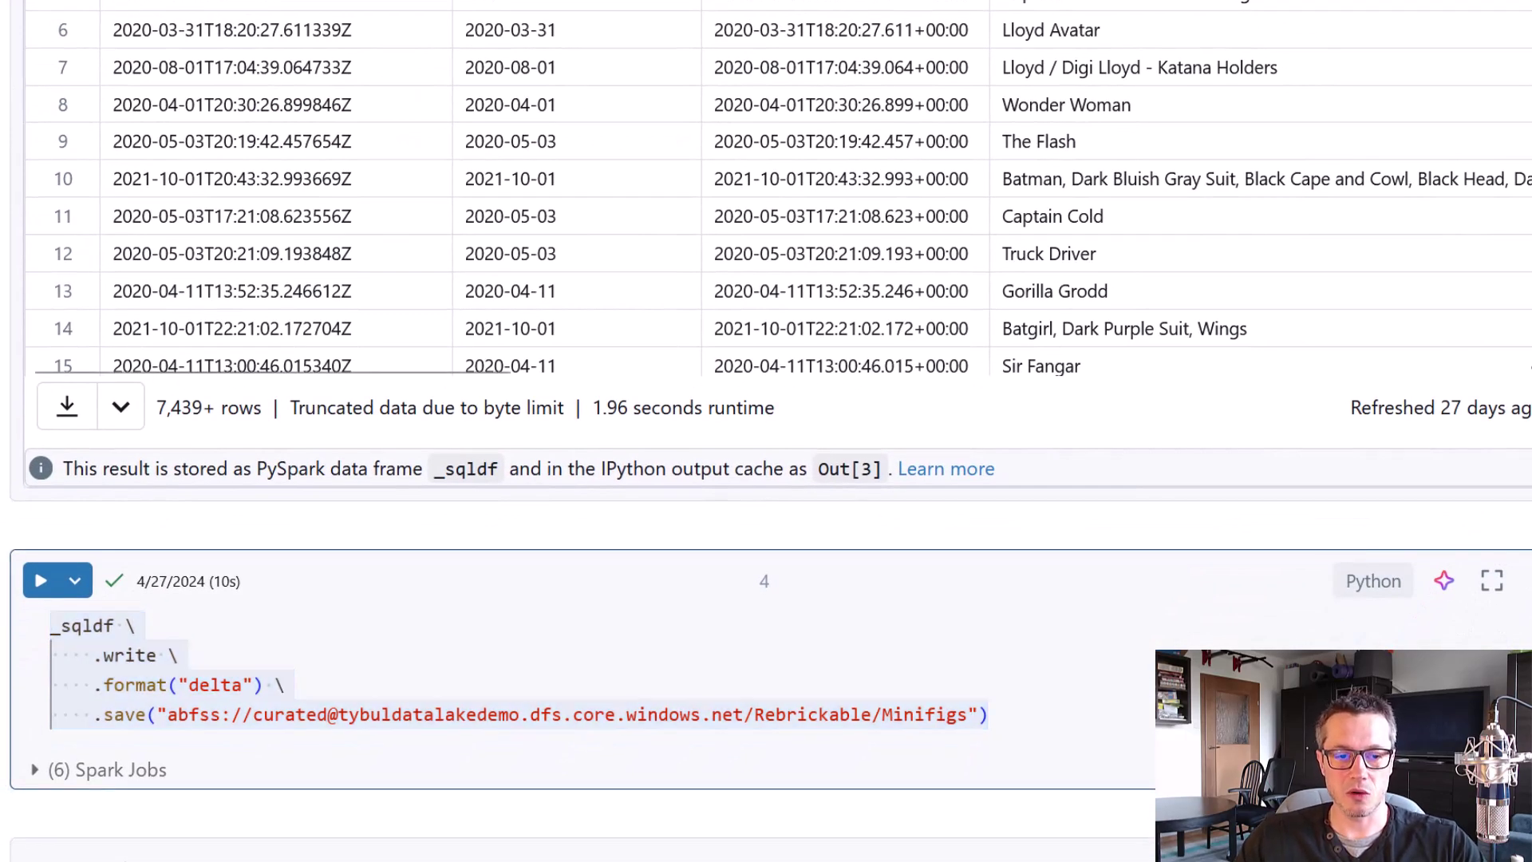
pyautogui.scroll(-5, 4, 79)
pyautogui.scroll(-3, 35, 261)
pyautogui.moveTo(1323, 289); pyautogui.dragTo(42, 275)
pyautogui.hotkey('ctrl', 'c')
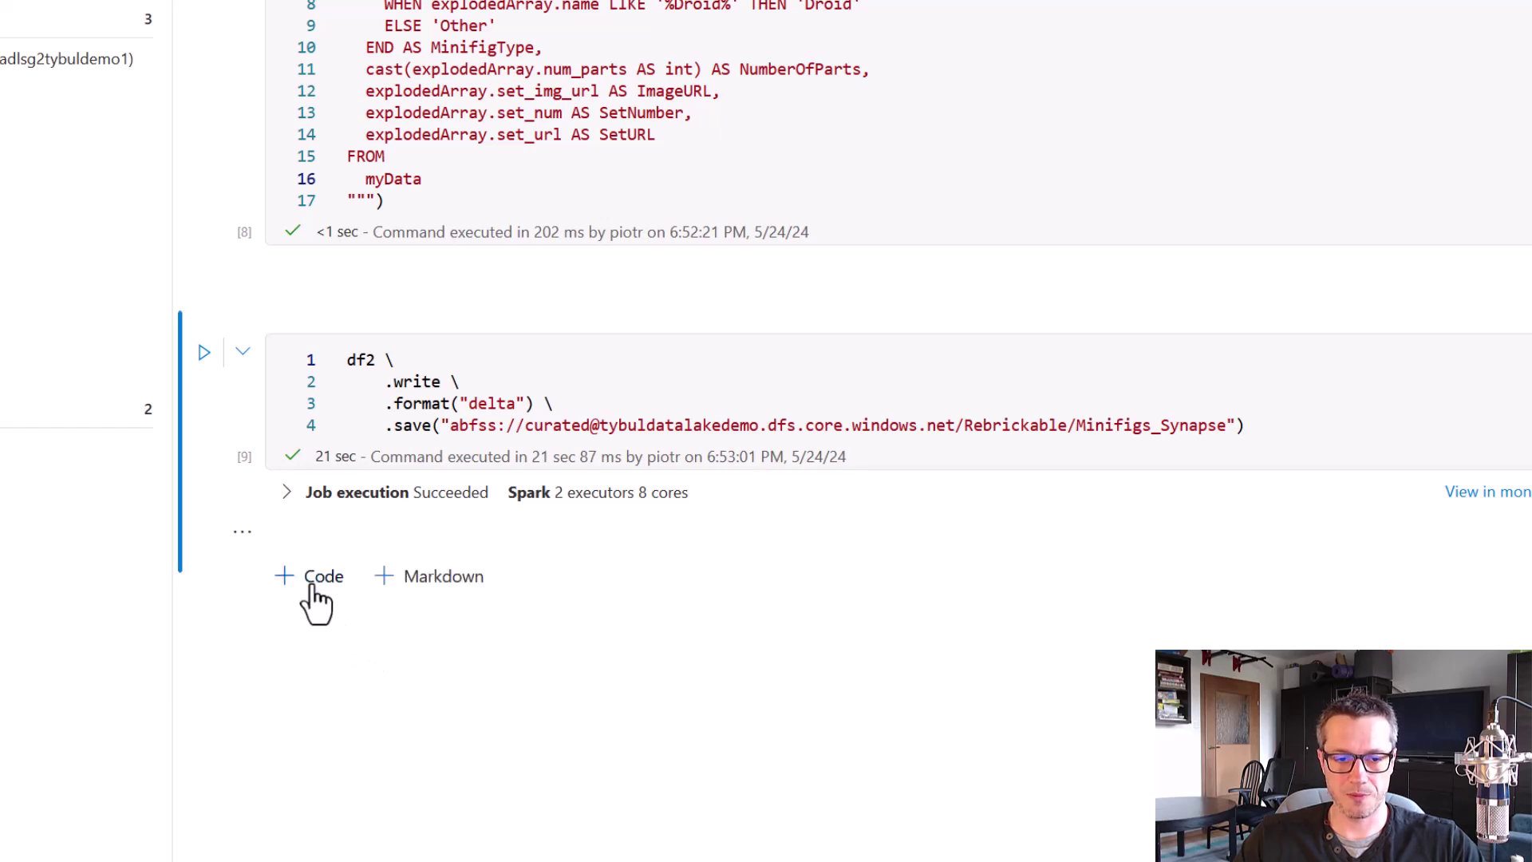
pyautogui.click(313, 577)
pyautogui.hotkey('ctrl', 'v')
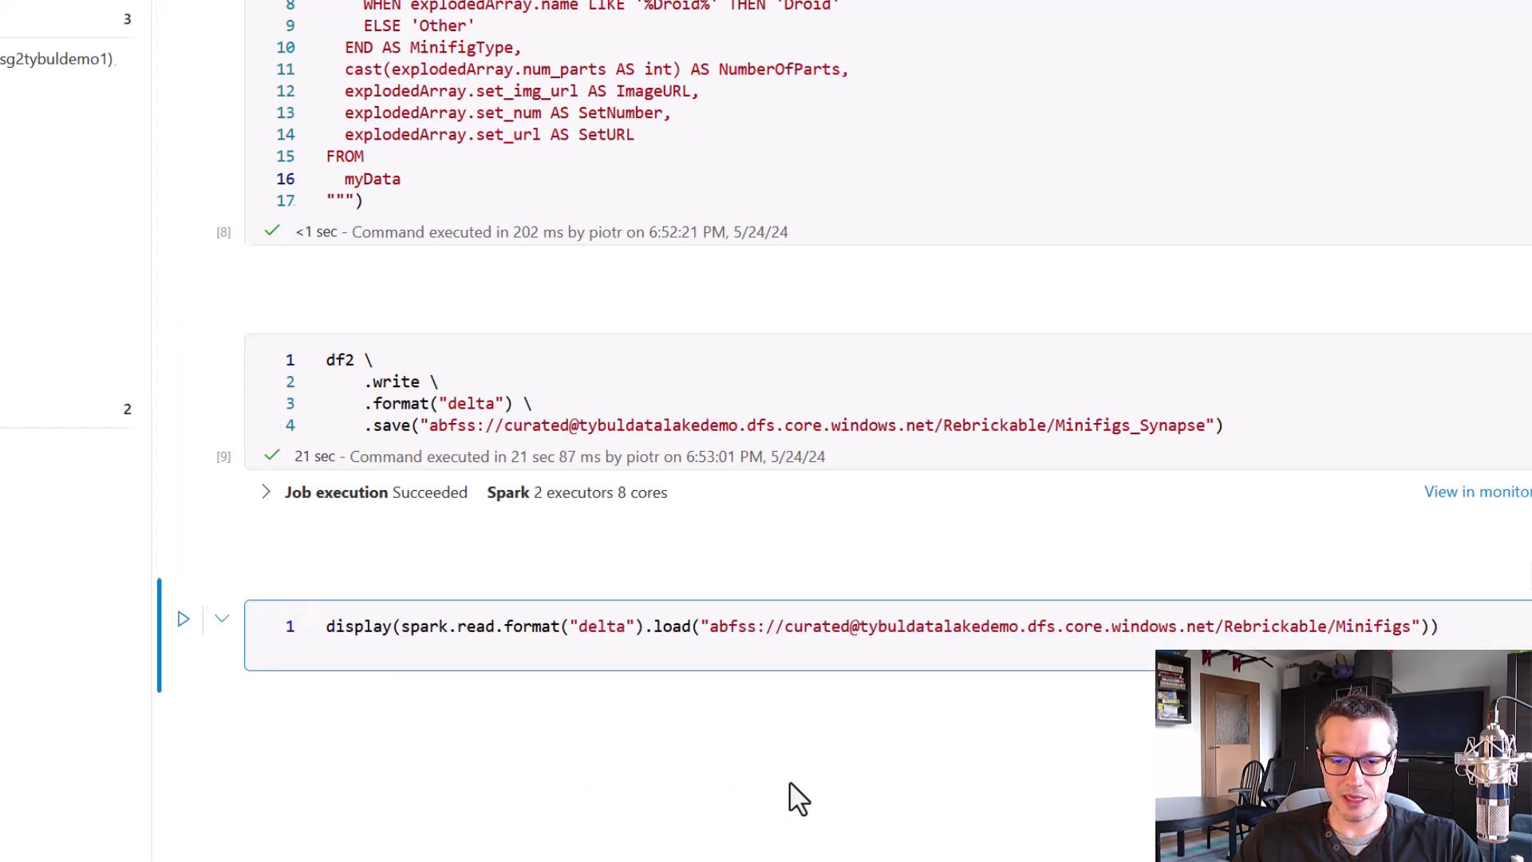
# Change the load path's folder to Minifigs_Synapse in the display cell, run it and view the returned rows.
pyautogui.doubleClick(1302, 625)
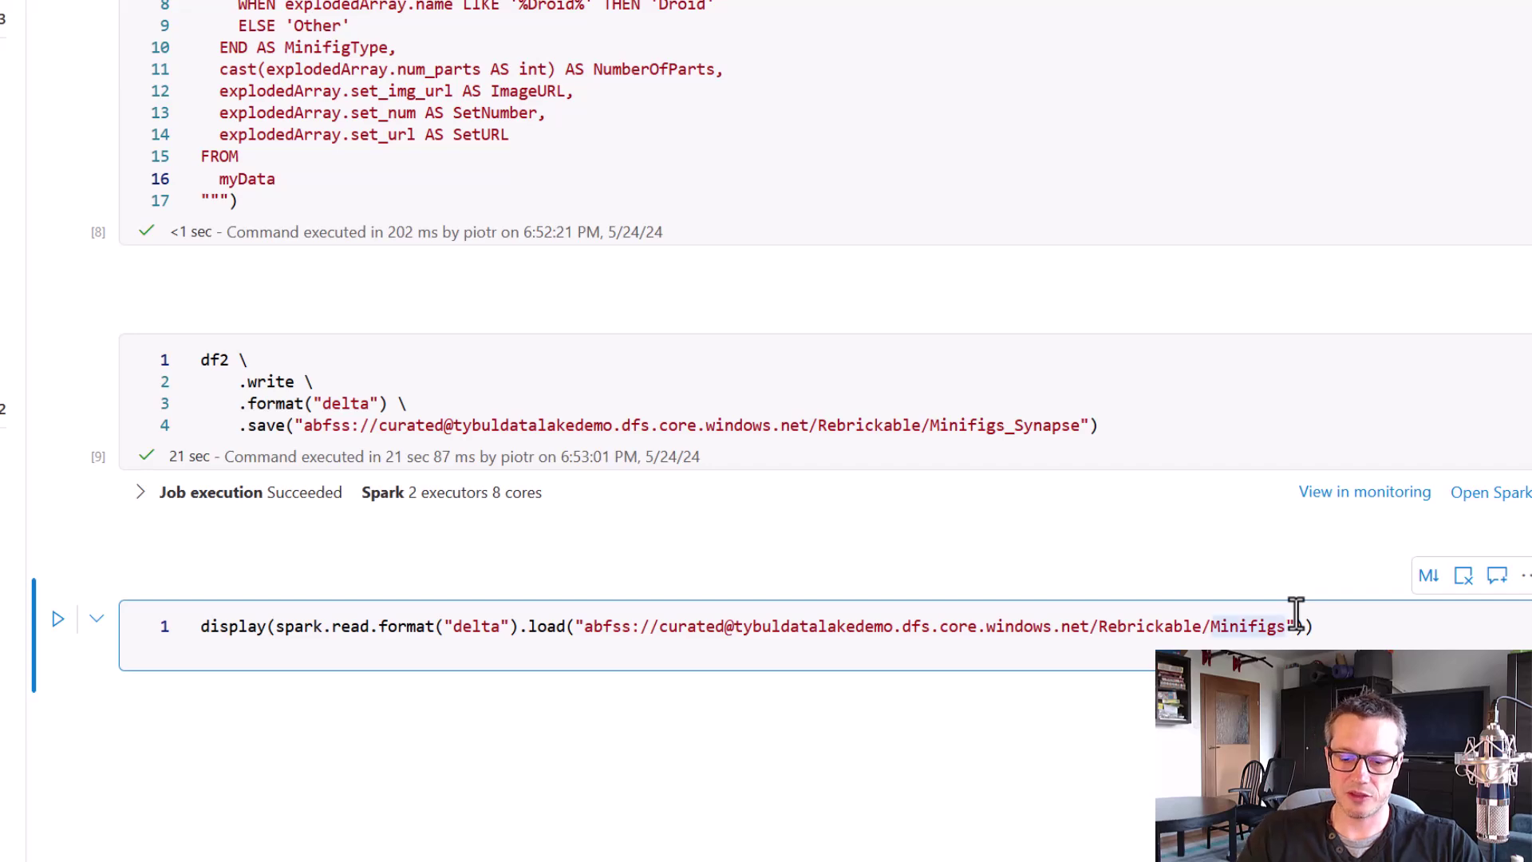
pyautogui.write('_Synapse')
pyautogui.scroll(-3, 1112, 565)
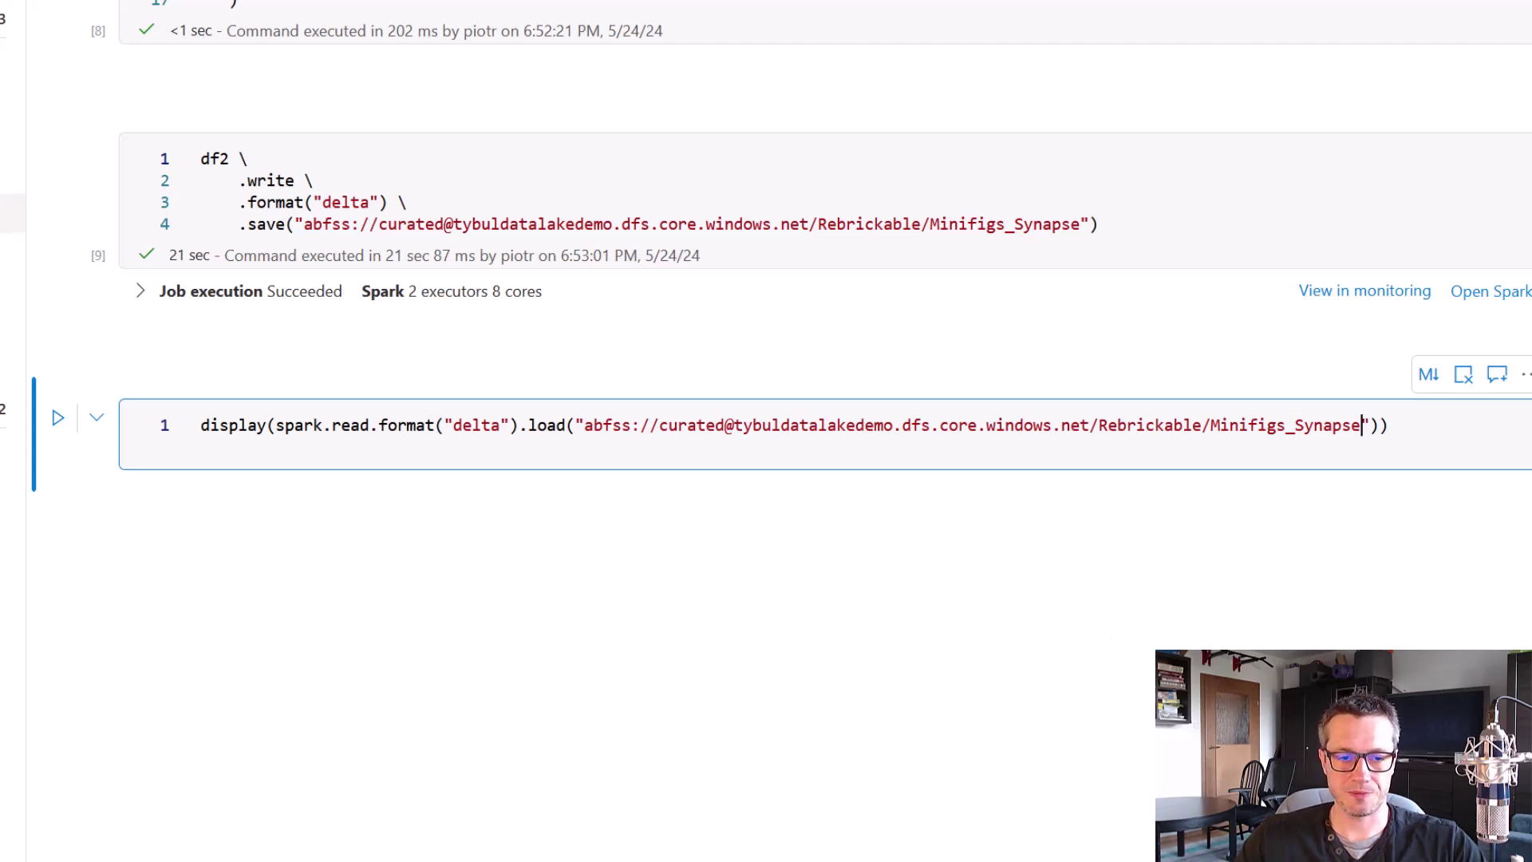
pyautogui.click(57, 417)
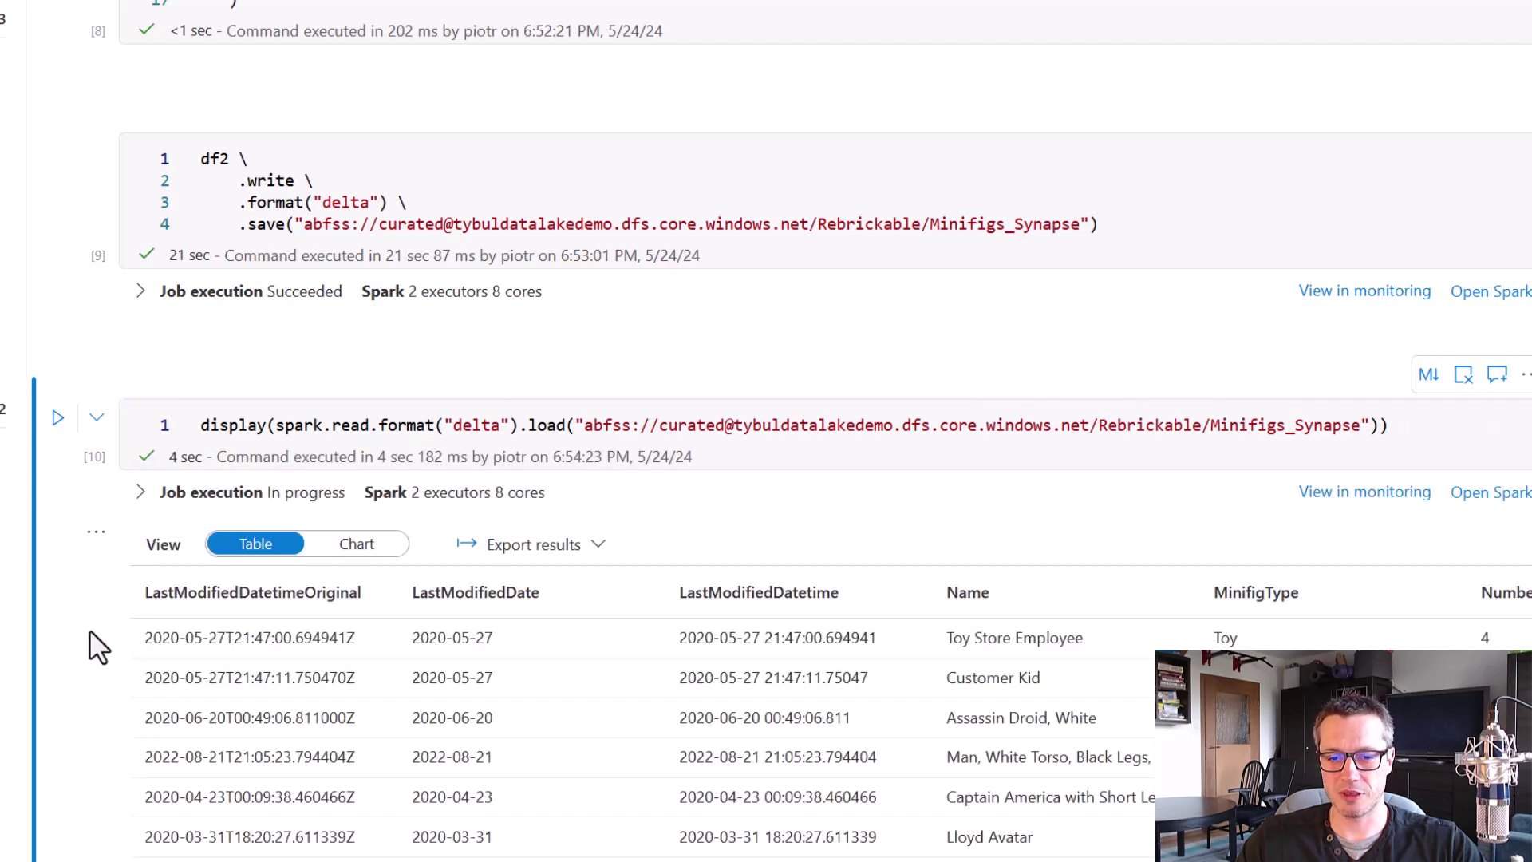
pyautogui.scroll(-5, 70, 669)
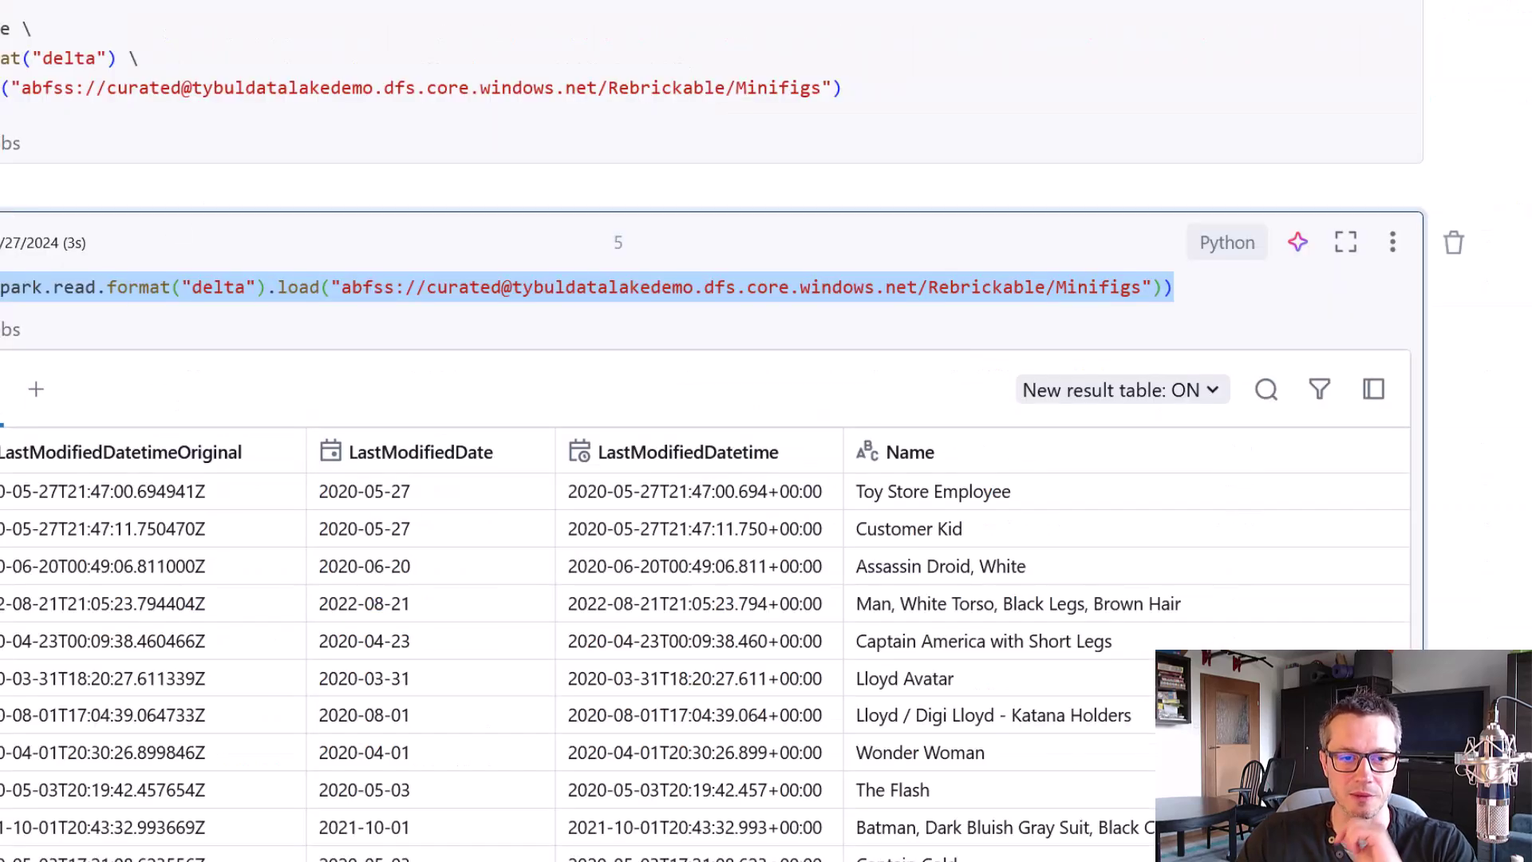
# Copy the CREATE DATABASE cell from the Databricks notebook into a new Synapse cell, change its magic command to %%sql and run it.
pyautogui.scroll(-5, 718, 431)
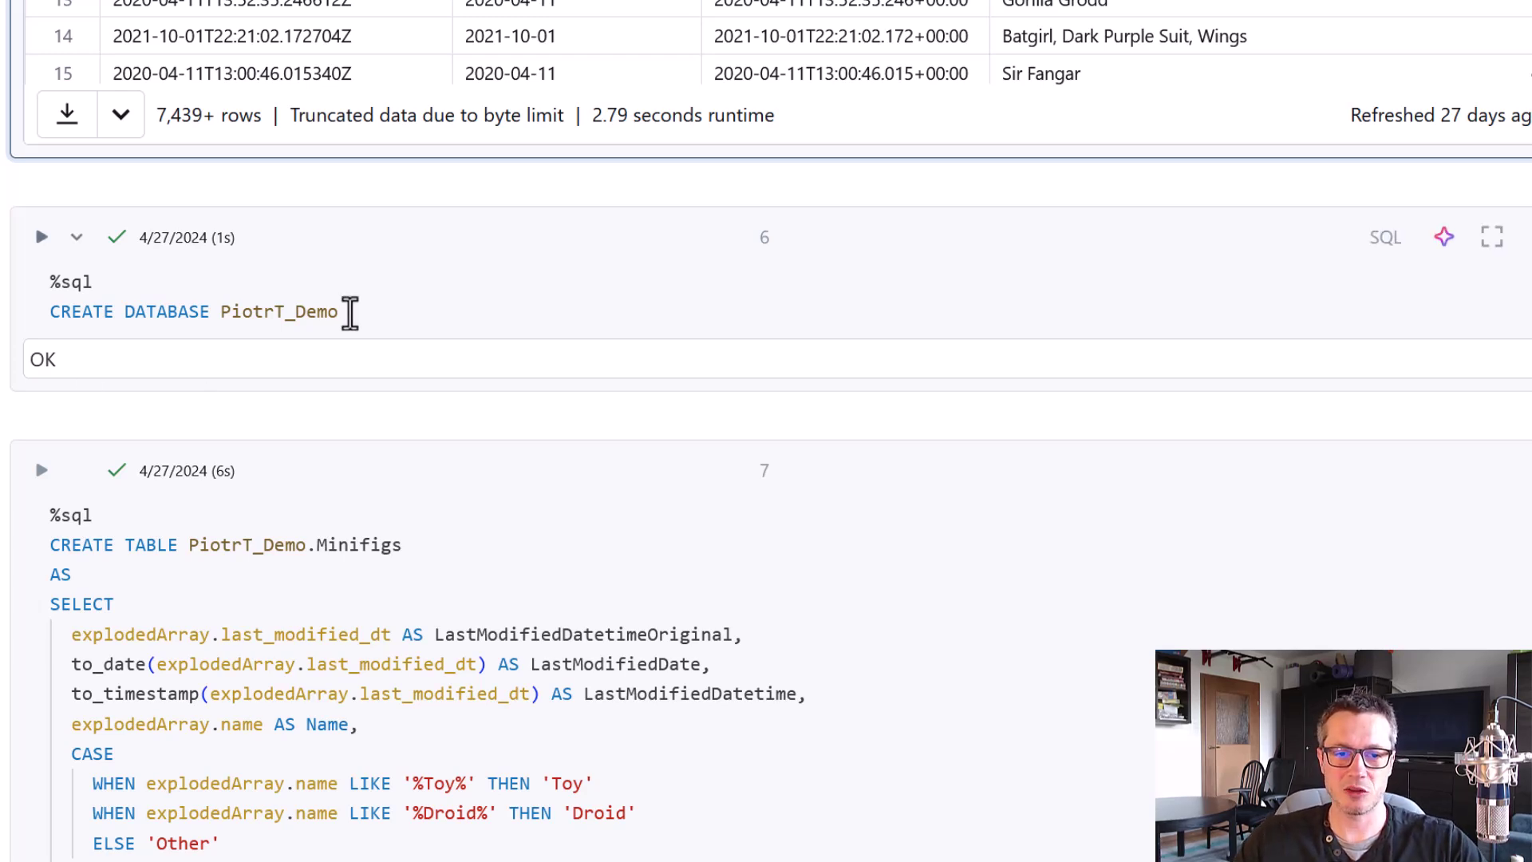
pyautogui.moveTo(343, 312); pyautogui.dragTo(40, 285)
pyautogui.hotkey('ctrl', 'c')
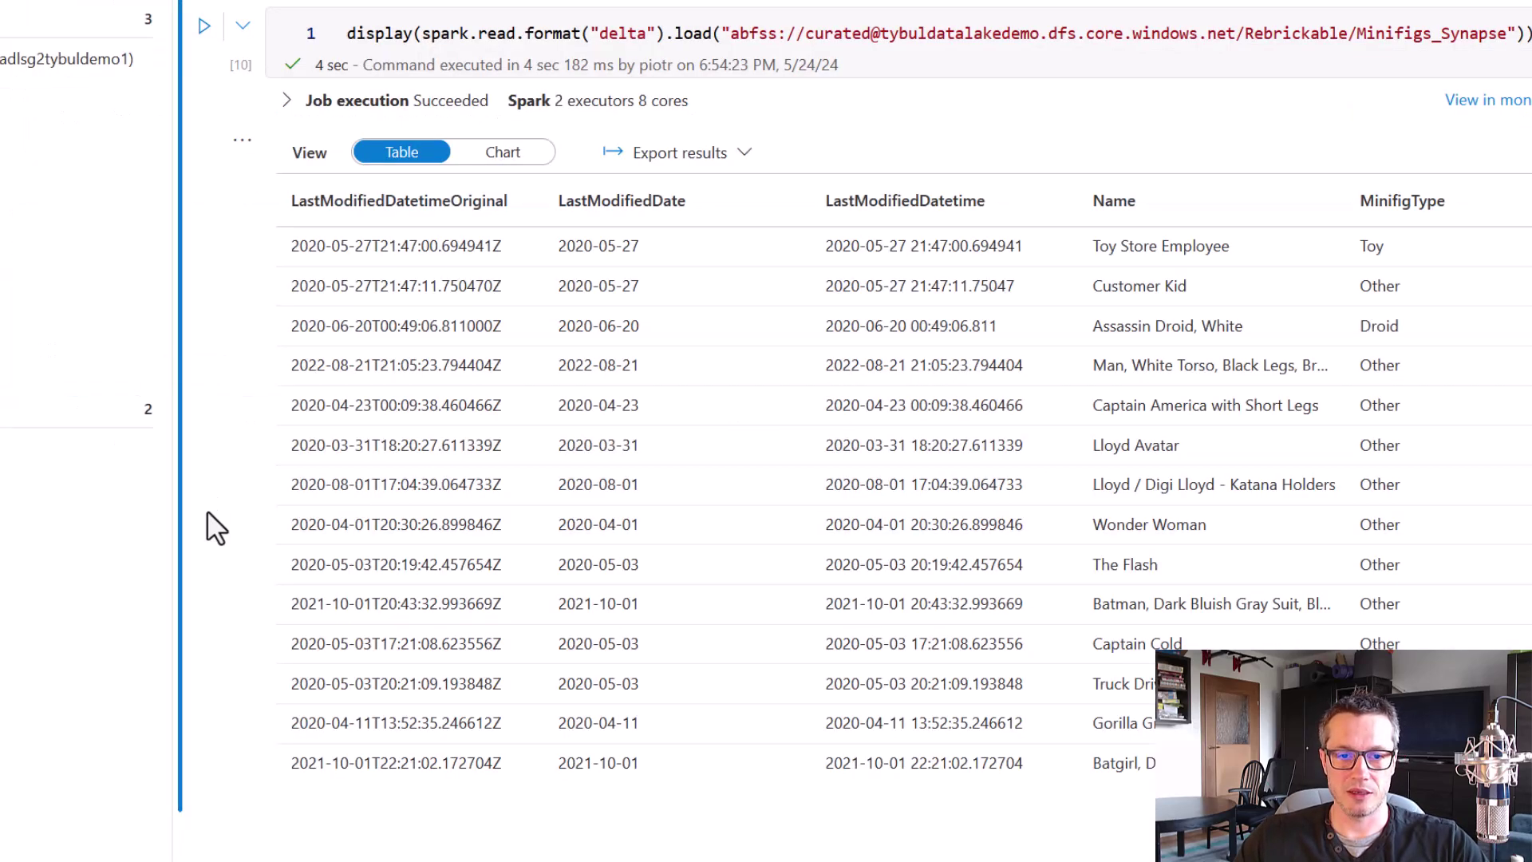
pyautogui.scroll(-4, 215, 527)
pyautogui.click(331, 501)
pyautogui.hotkey('ctrl', 'v')
pyautogui.click(358, 547)
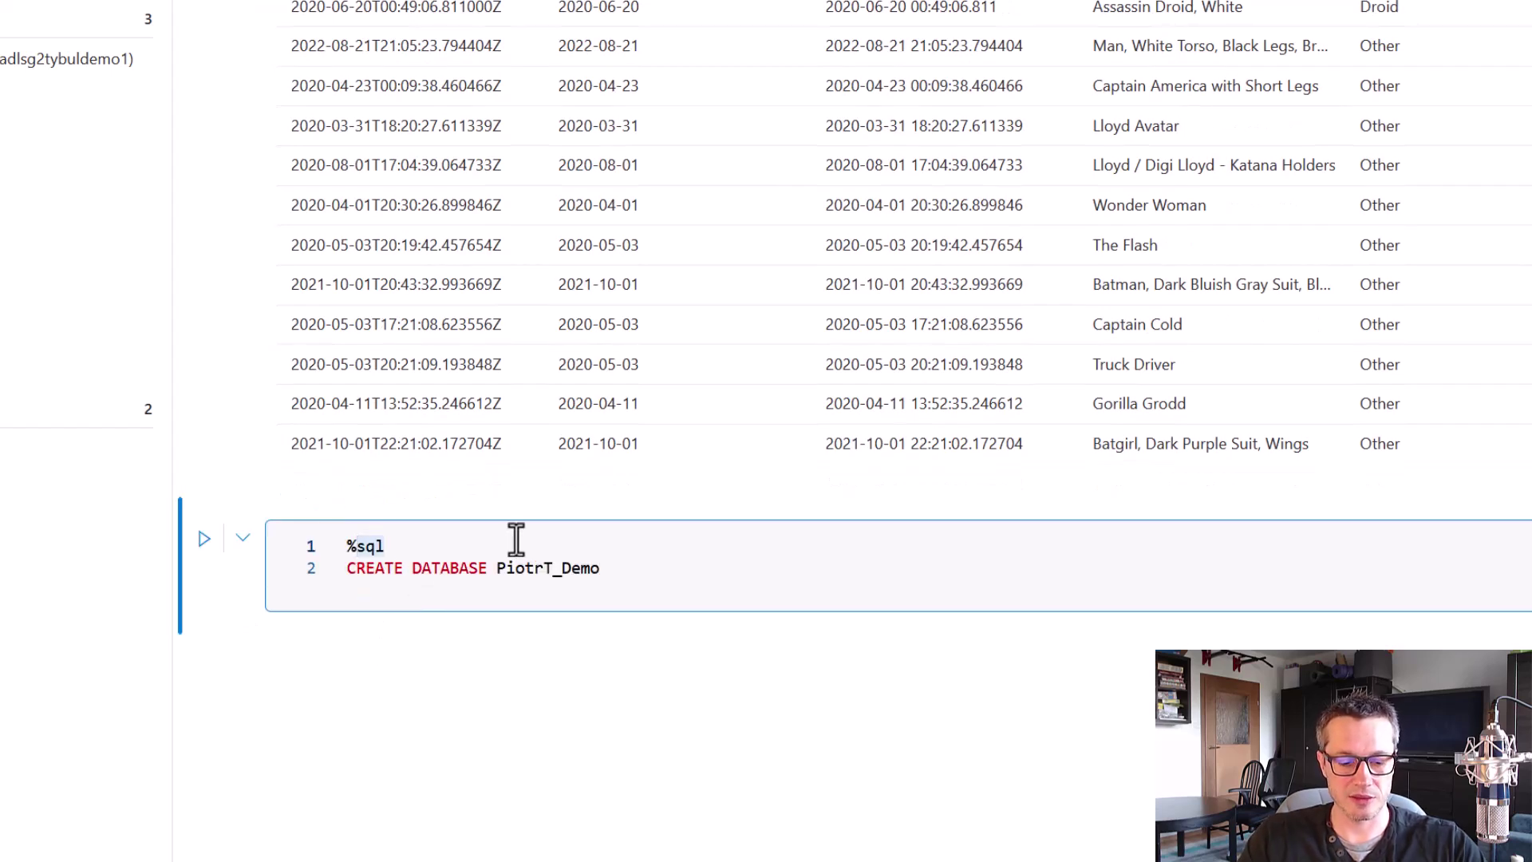
pyautogui.write('%')
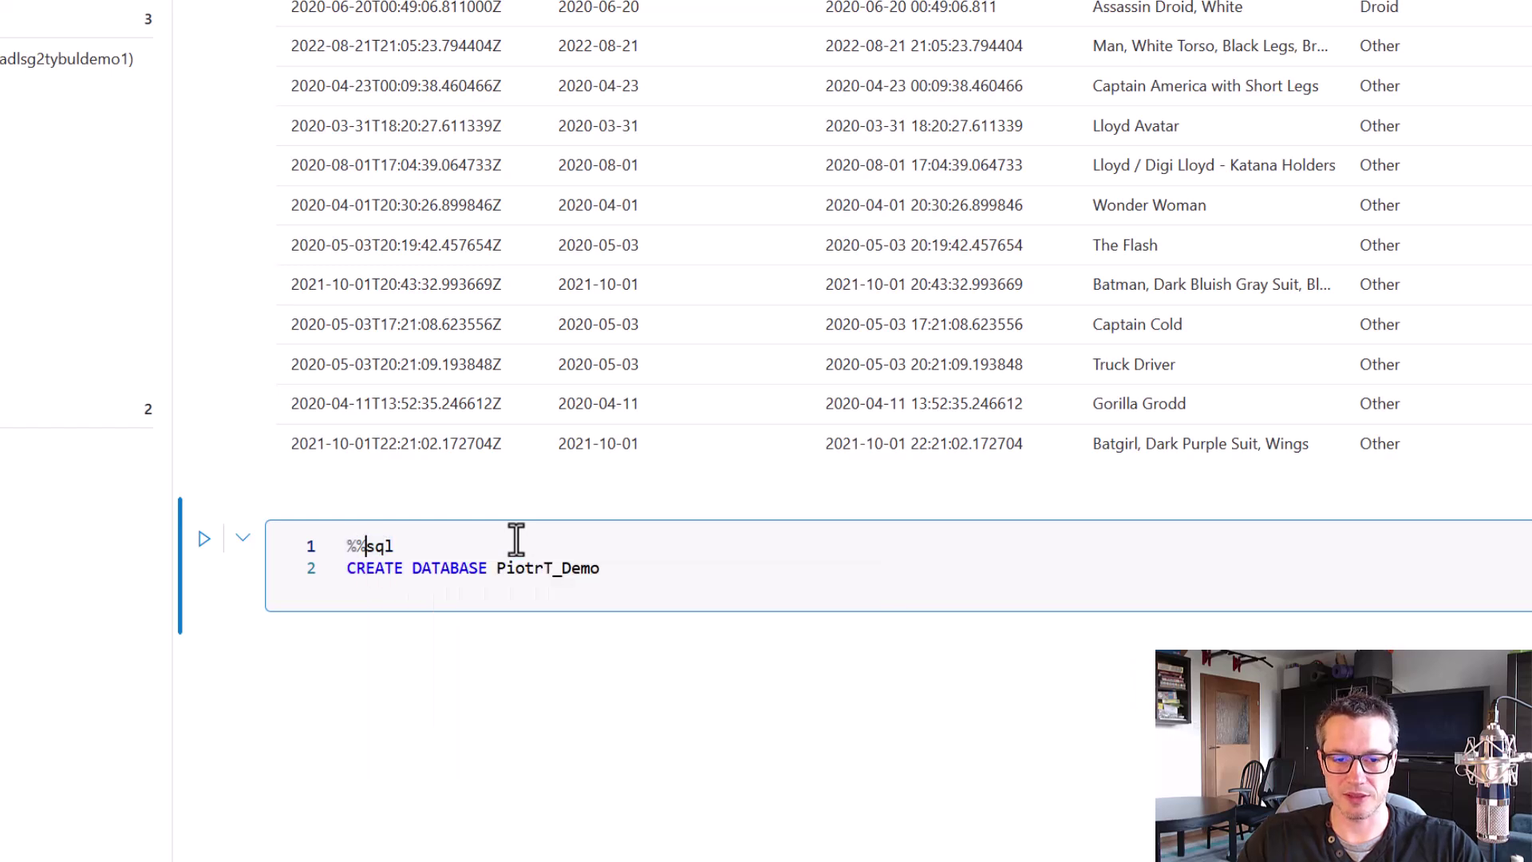
pyautogui.click(204, 539)
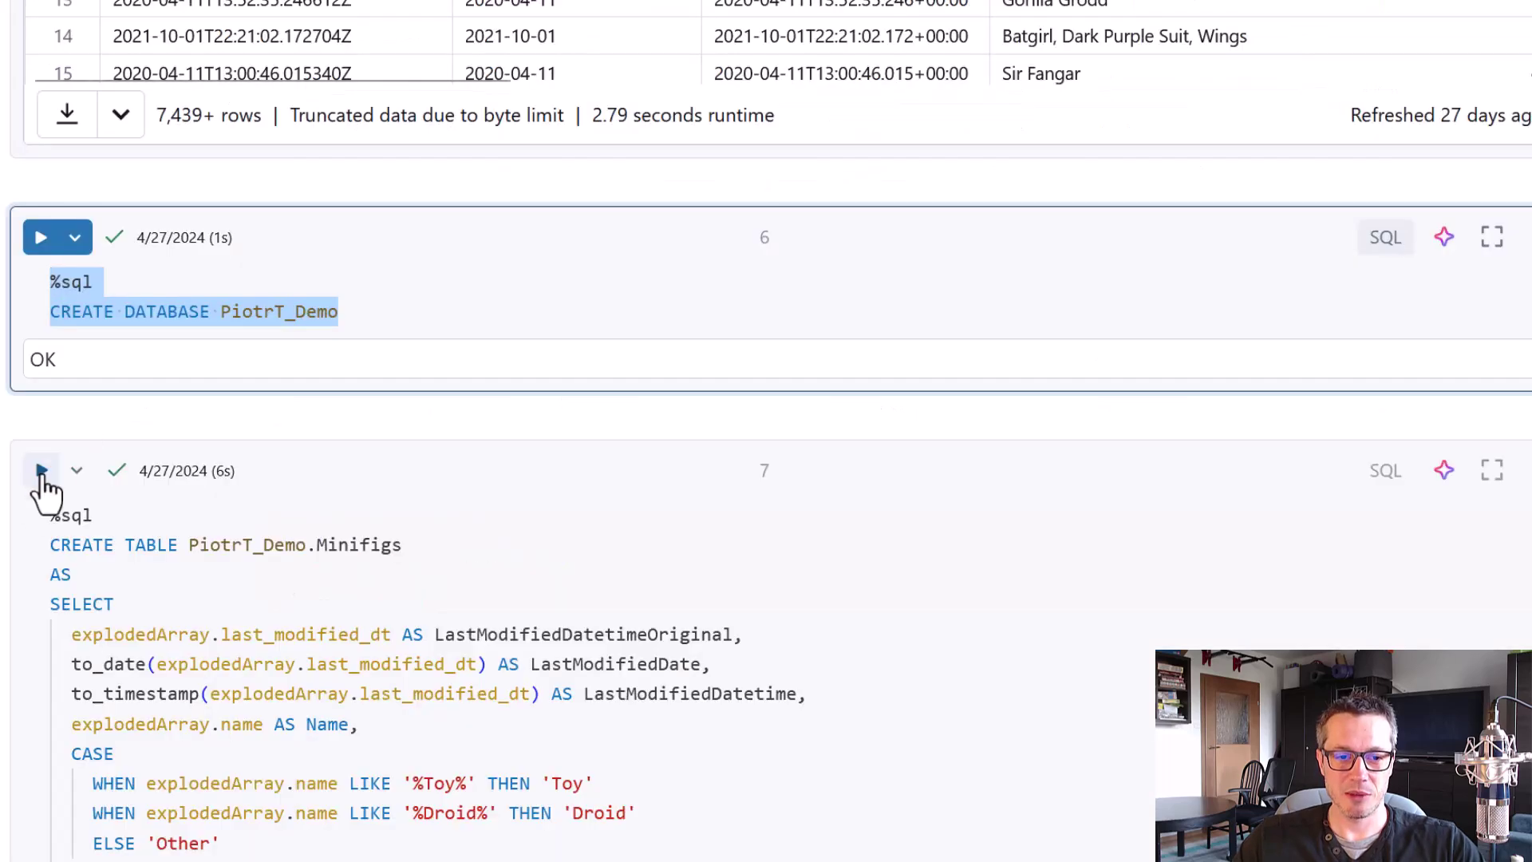
# Copy the CREATE TABLE Minifigs AS SELECT cell from Databricks into a new Synapse cell and change its magic command to %%sql.
pyautogui.scroll(-5, 16, 559)
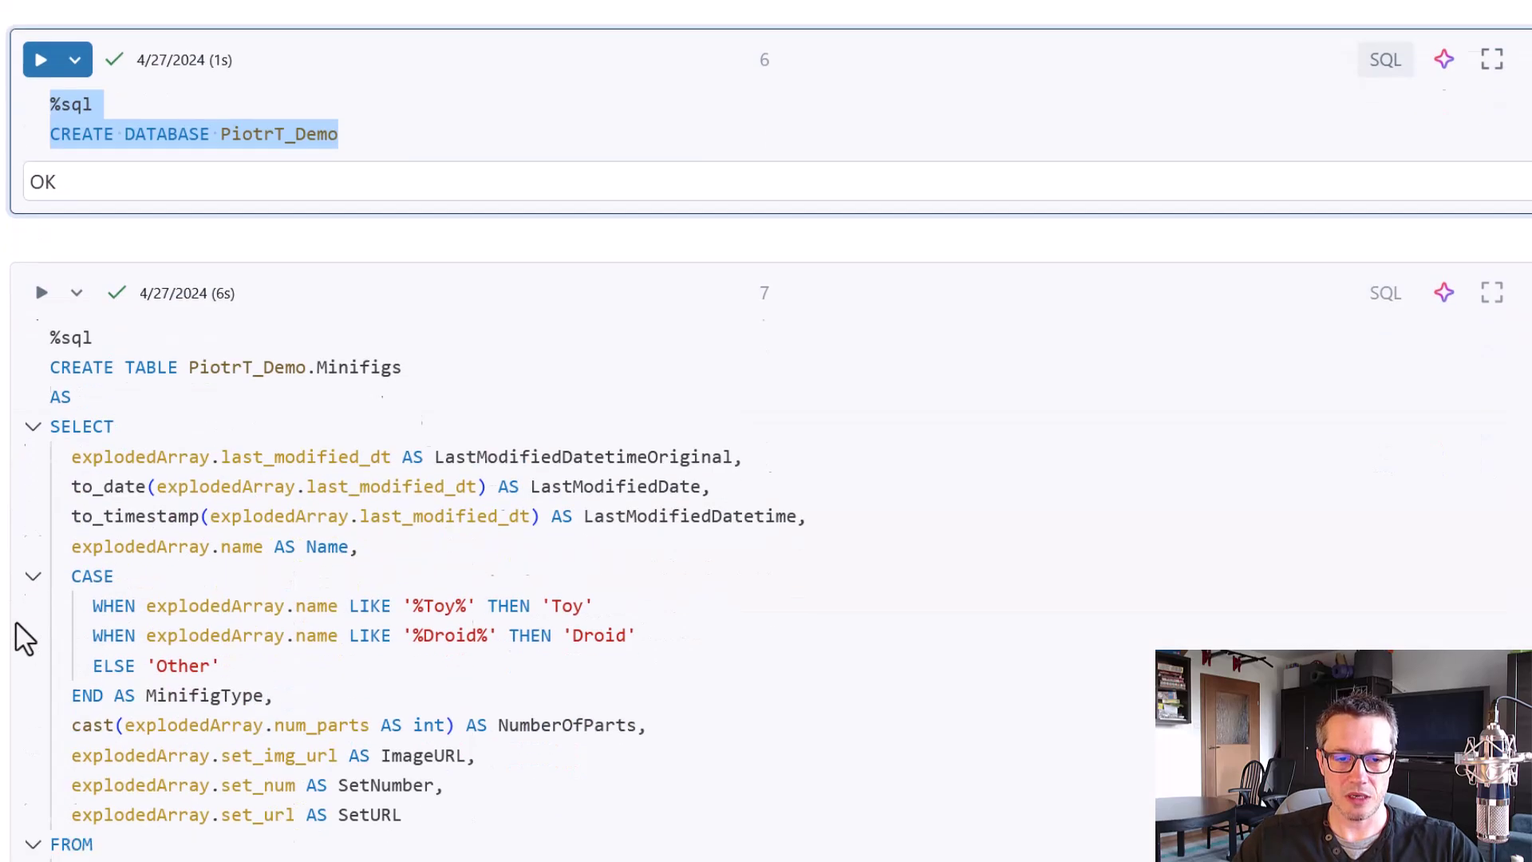
pyautogui.moveTo(160, 588); pyautogui.dragTo(51, 44)
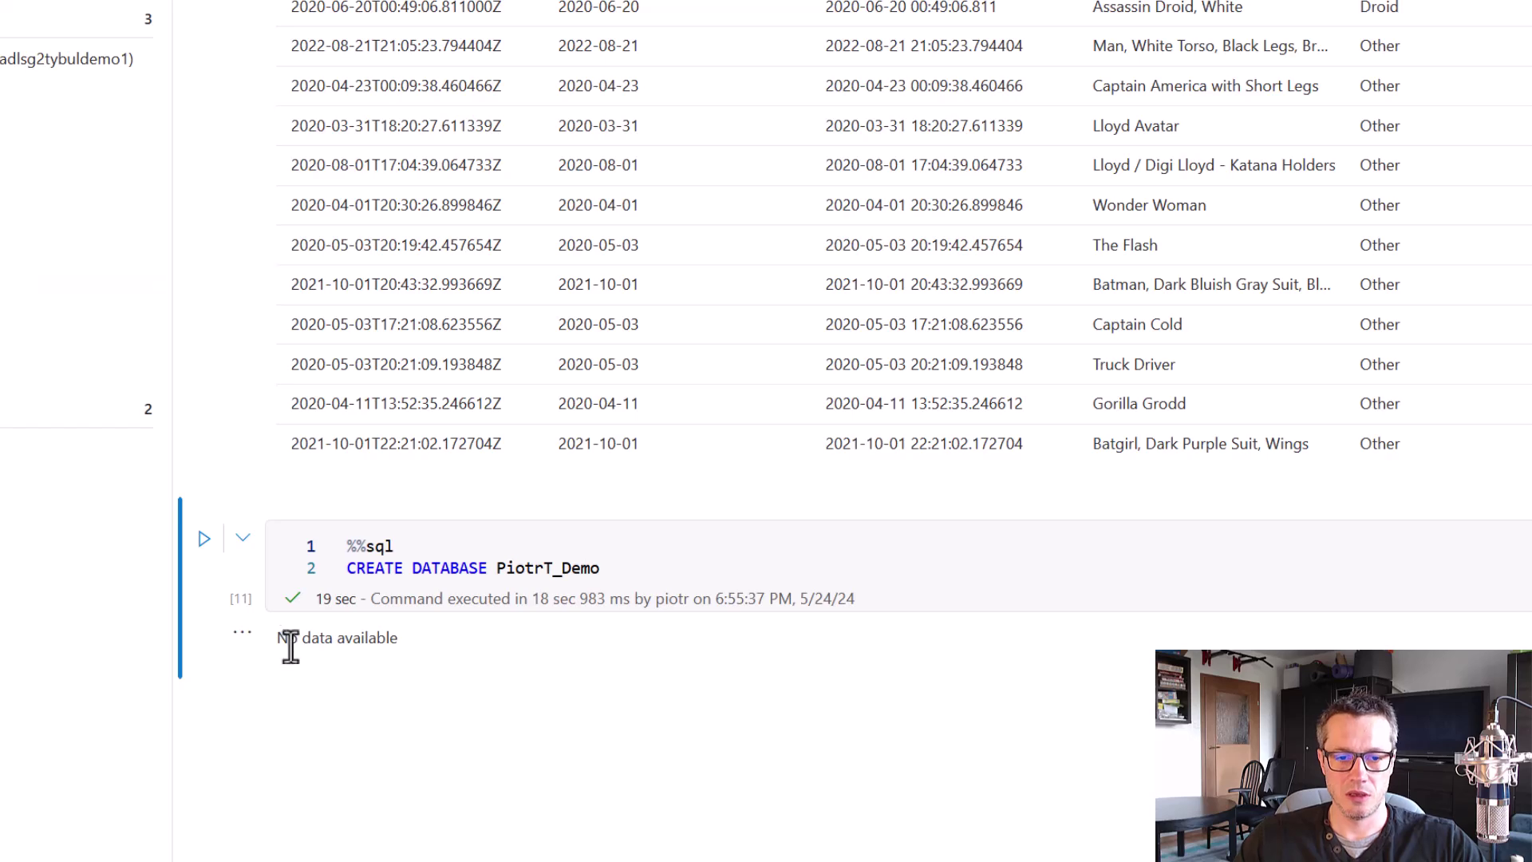
pyautogui.scroll(-2, 349, 725)
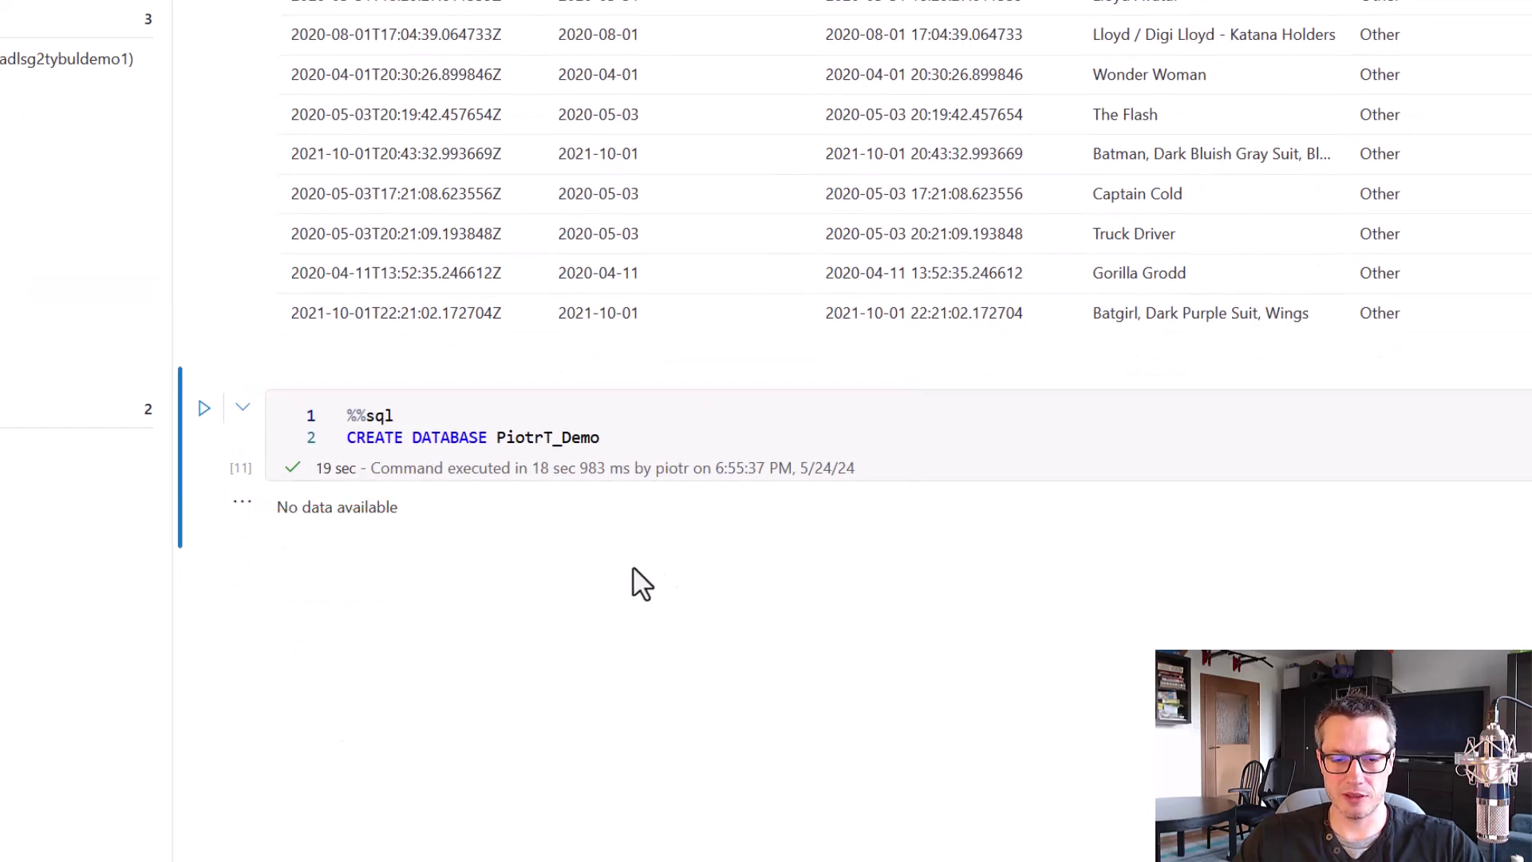
pyautogui.click(323, 558)
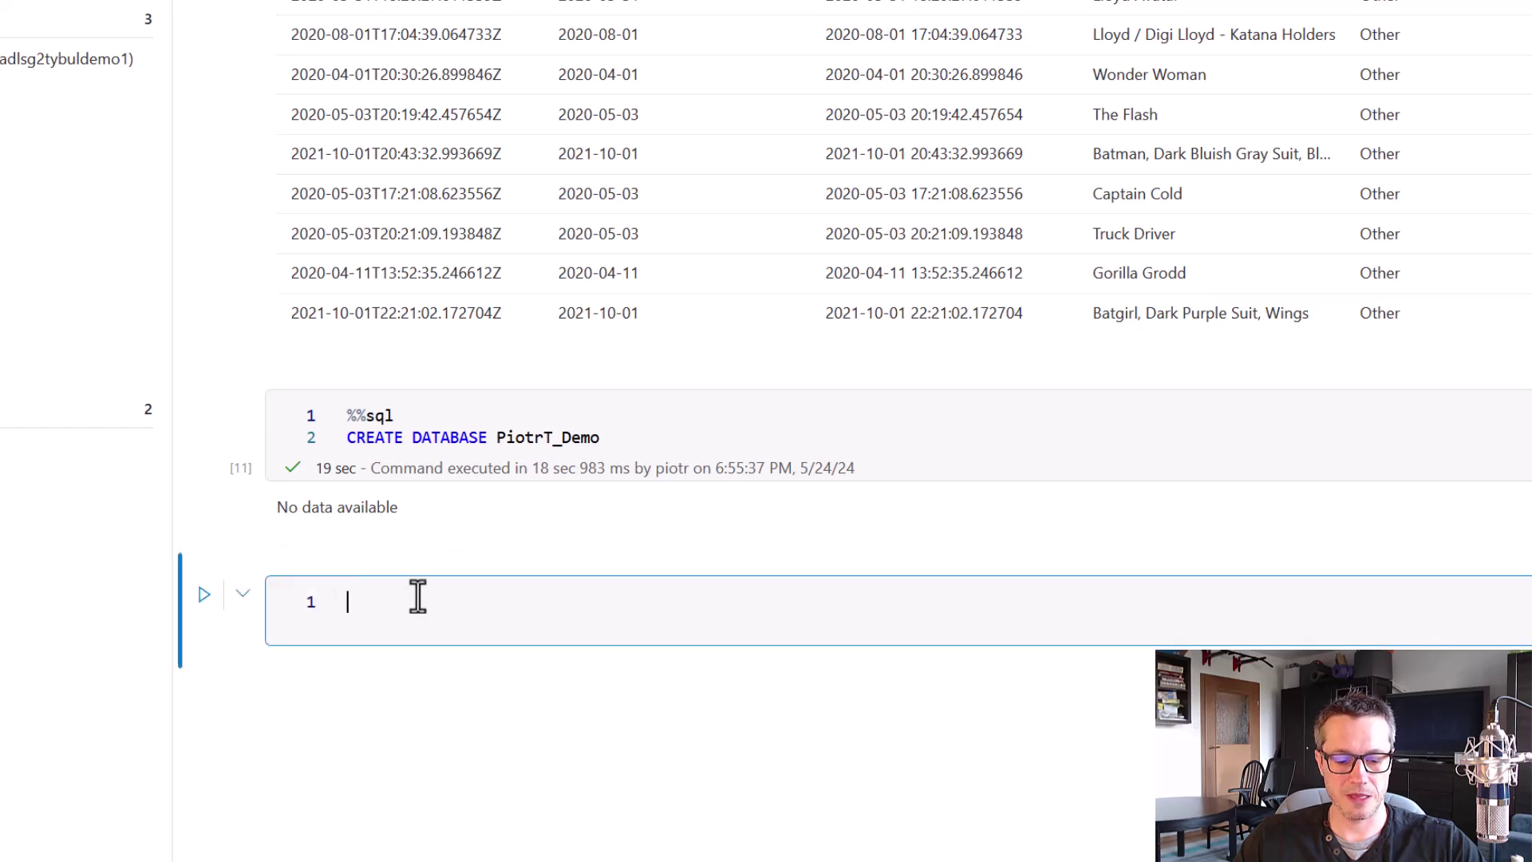
pyautogui.hotkey('ctrl', 'v')
pyautogui.click(356, 476)
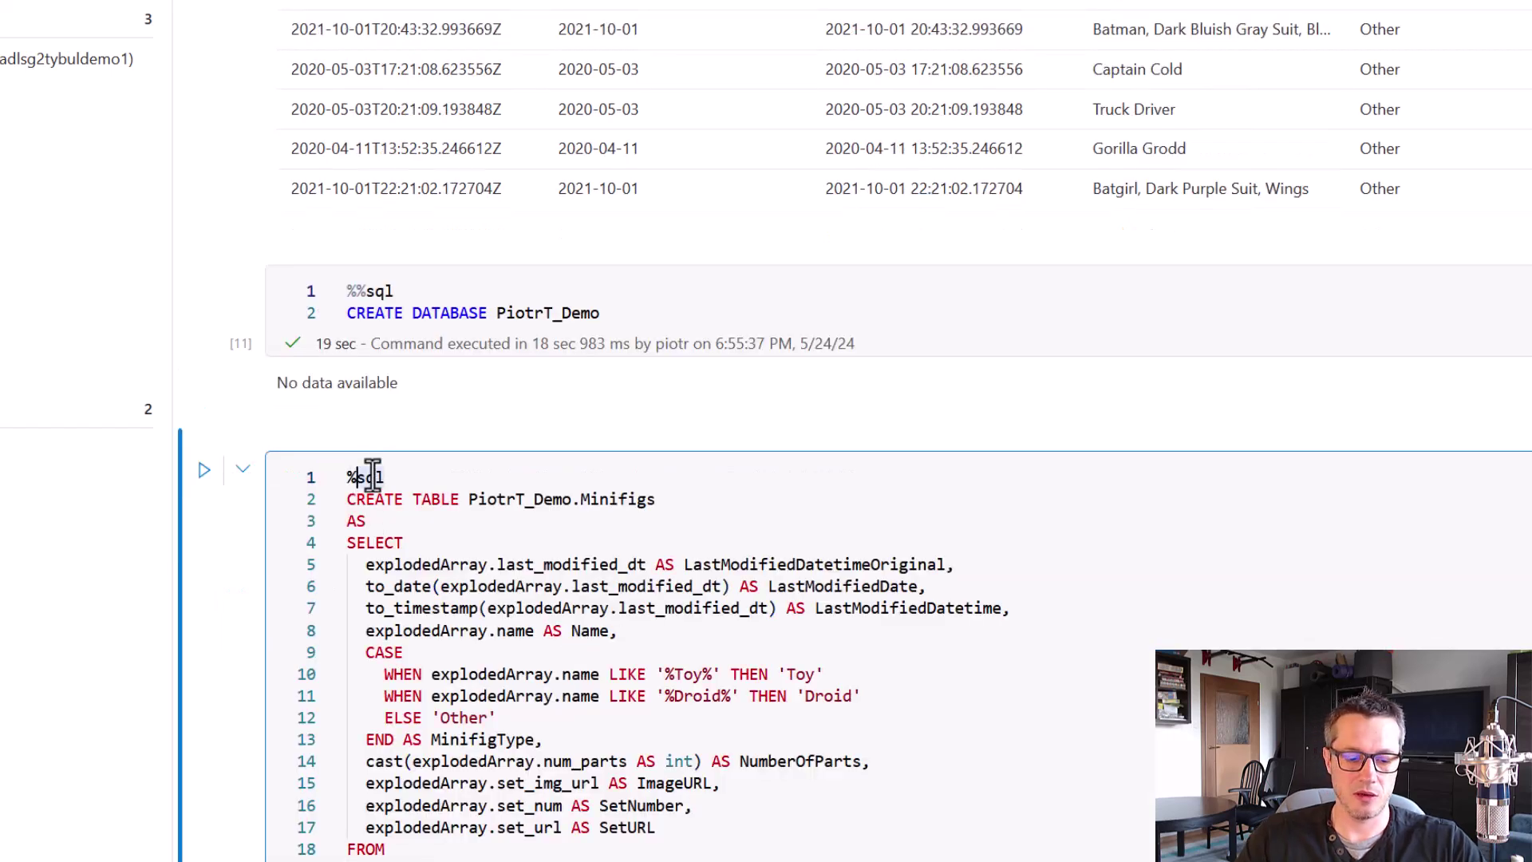
pyautogui.write('%')
pyautogui.press('Escape')
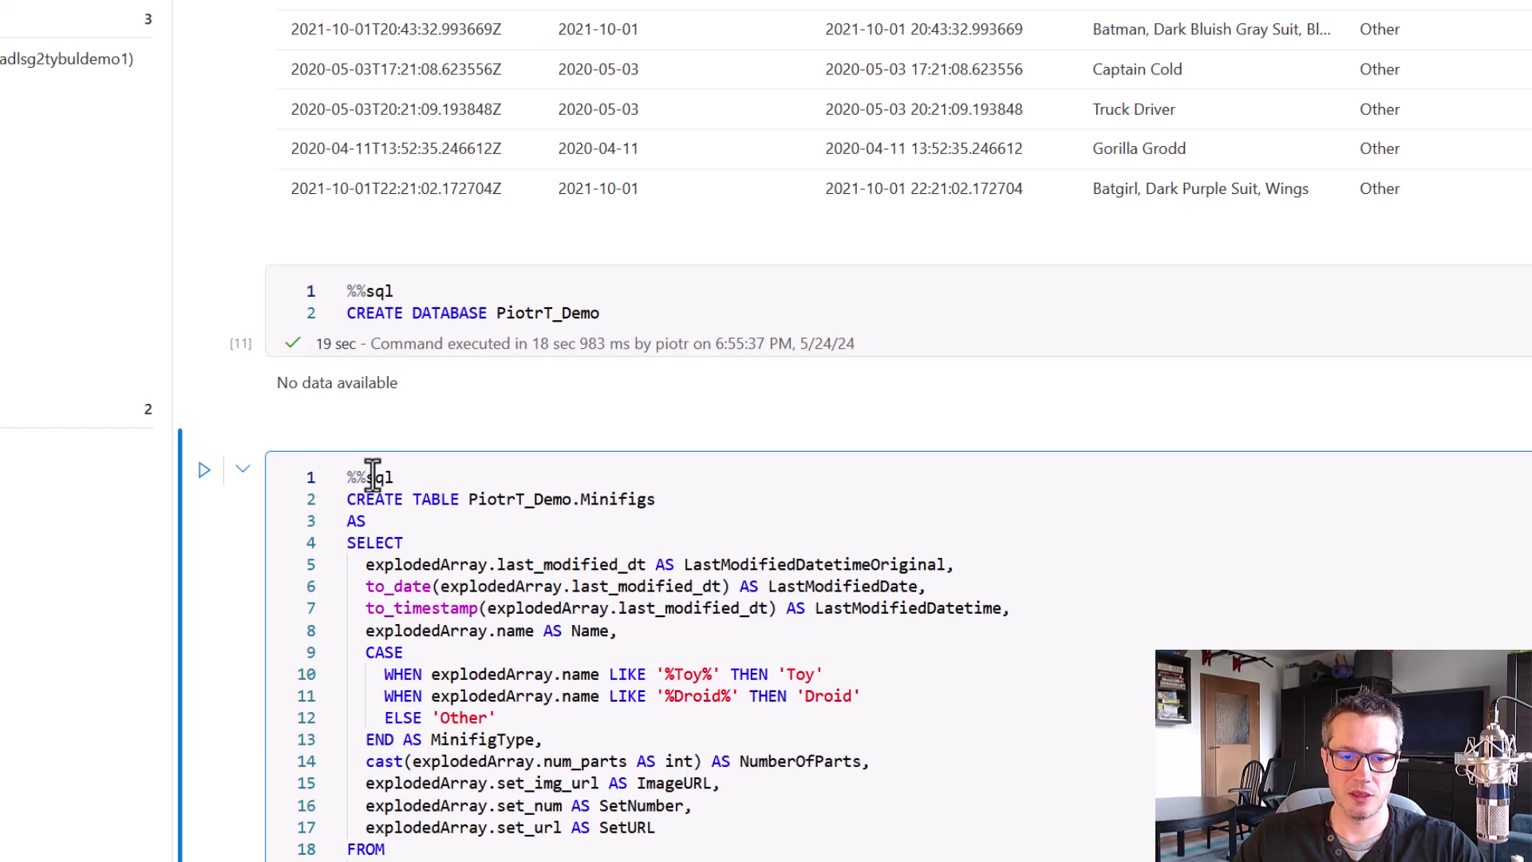
pyautogui.scroll(-1, 850, 563)
pyautogui.scroll(-3, 850, 562)
pyautogui.click(653, 237)
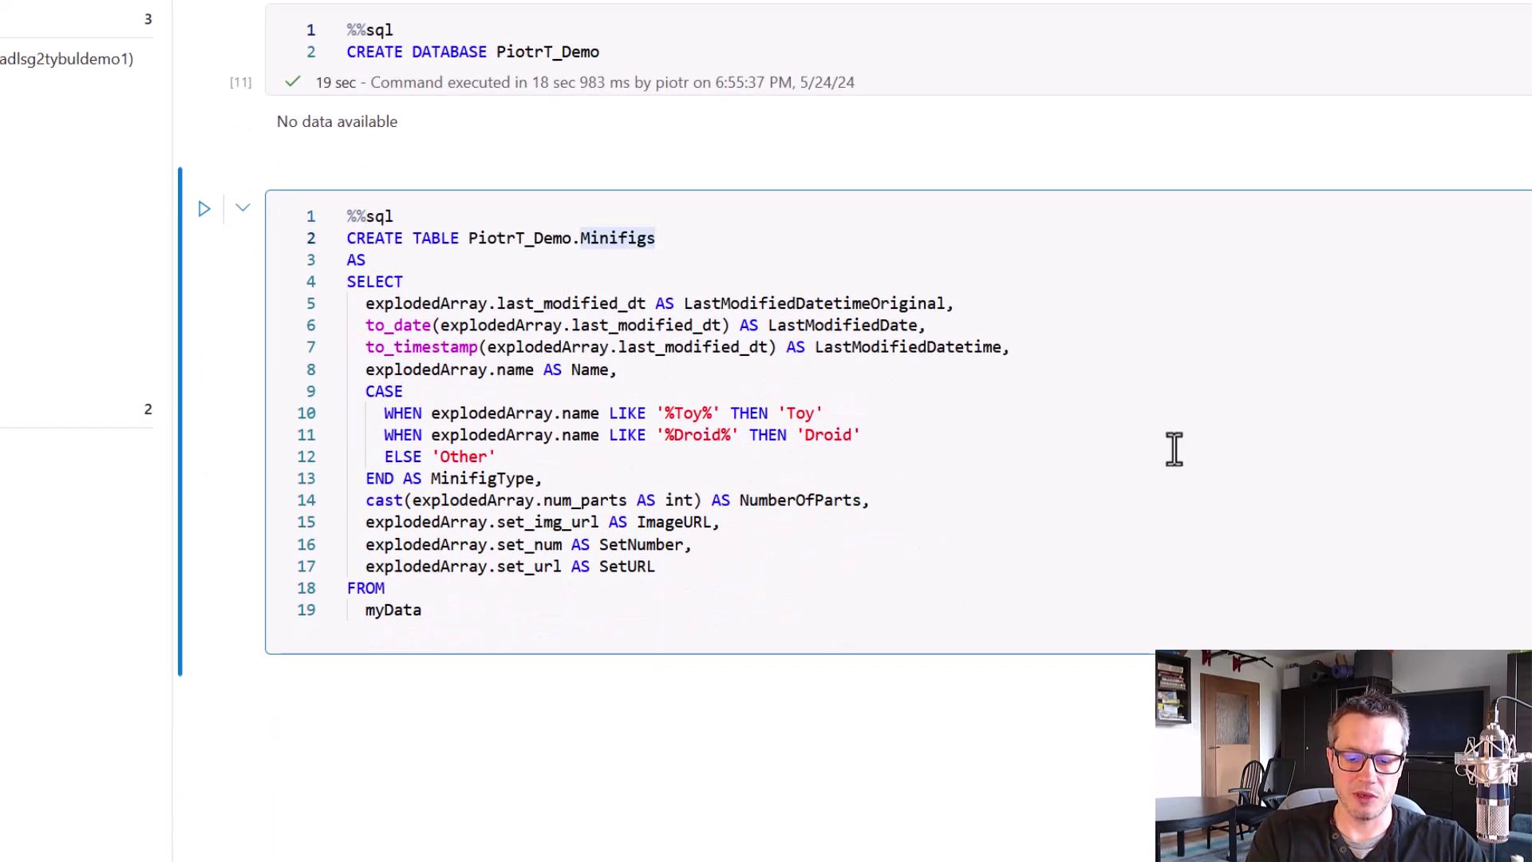
pyautogui.write('_Synap')
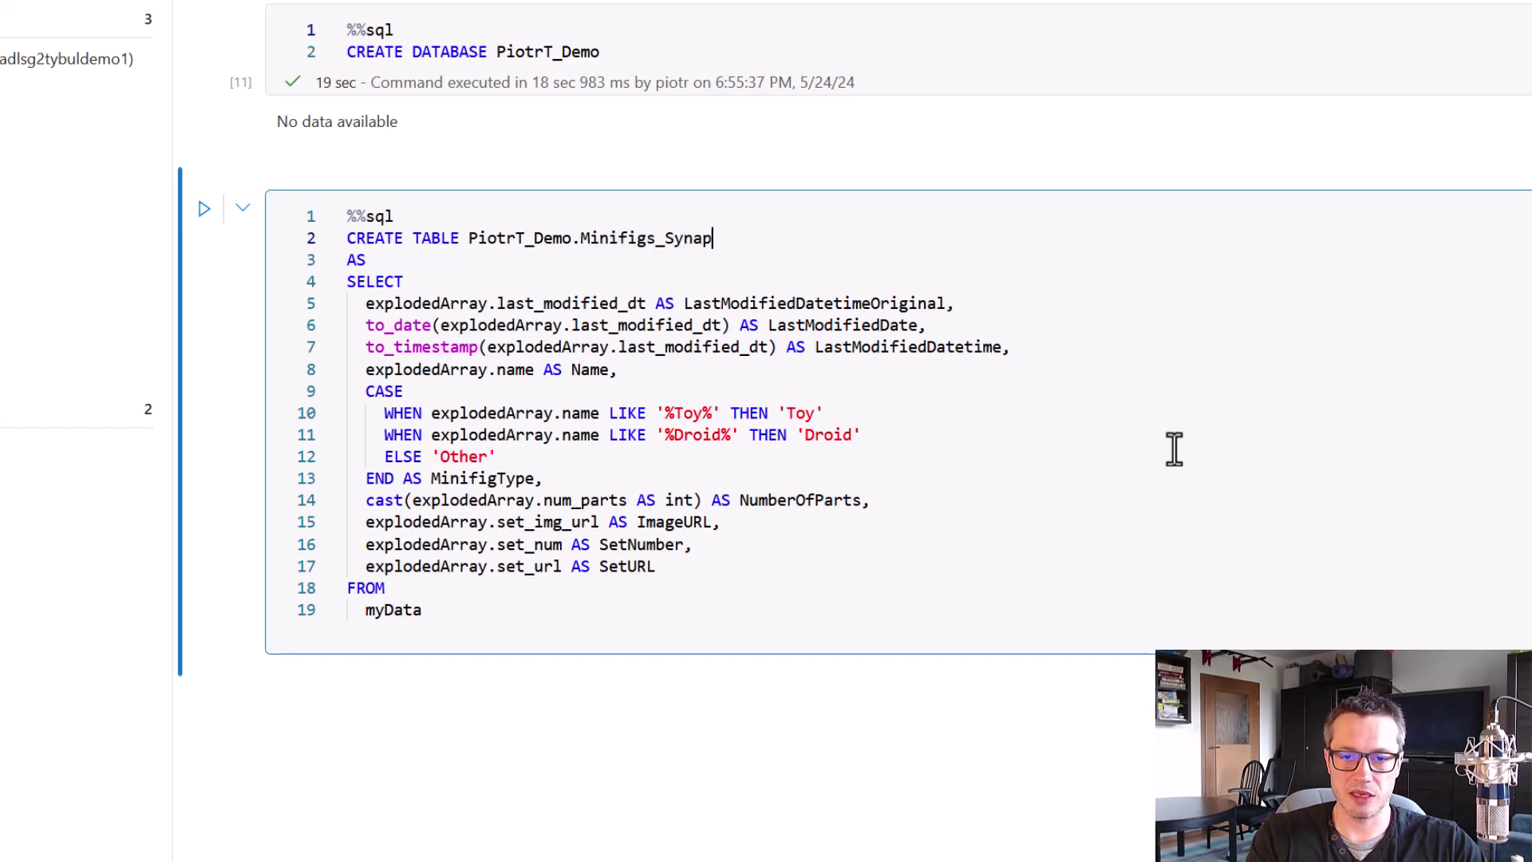
pyautogui.press('BackSpace')
pyautogui.press('BackSpace')
pyautogui.press('BackSpace')
pyautogui.press('BackSpace')
pyautogui.press('BackSpace')
pyautogui.press('BackSpace')
pyautogui.press('BackSpace')
pyautogui.press('BackSpace')
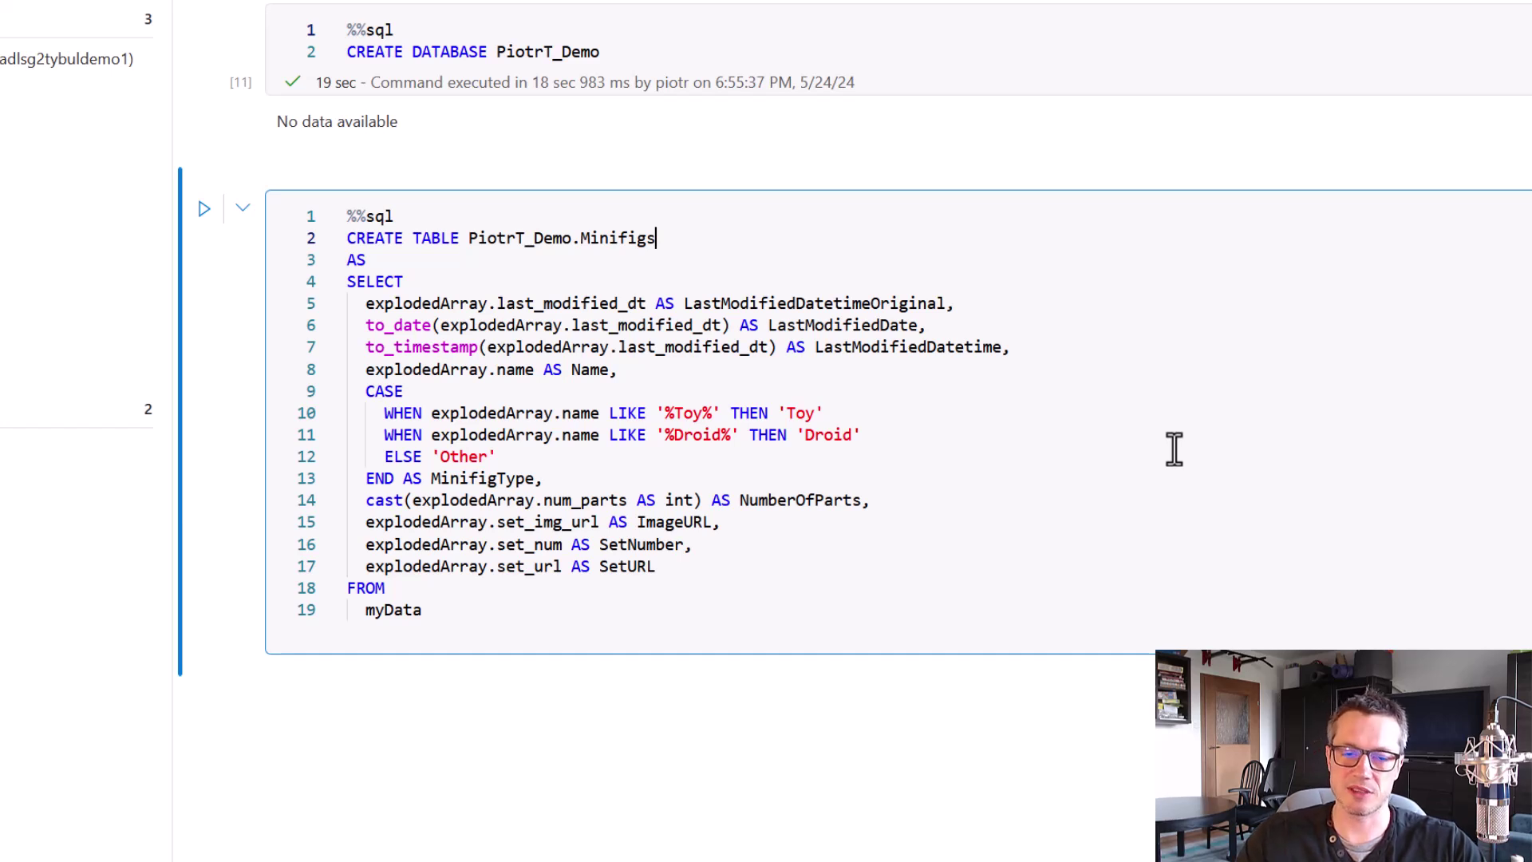
# Run the CREATE TABLE cell for the Minifigs table.
pyautogui.click(204, 211)
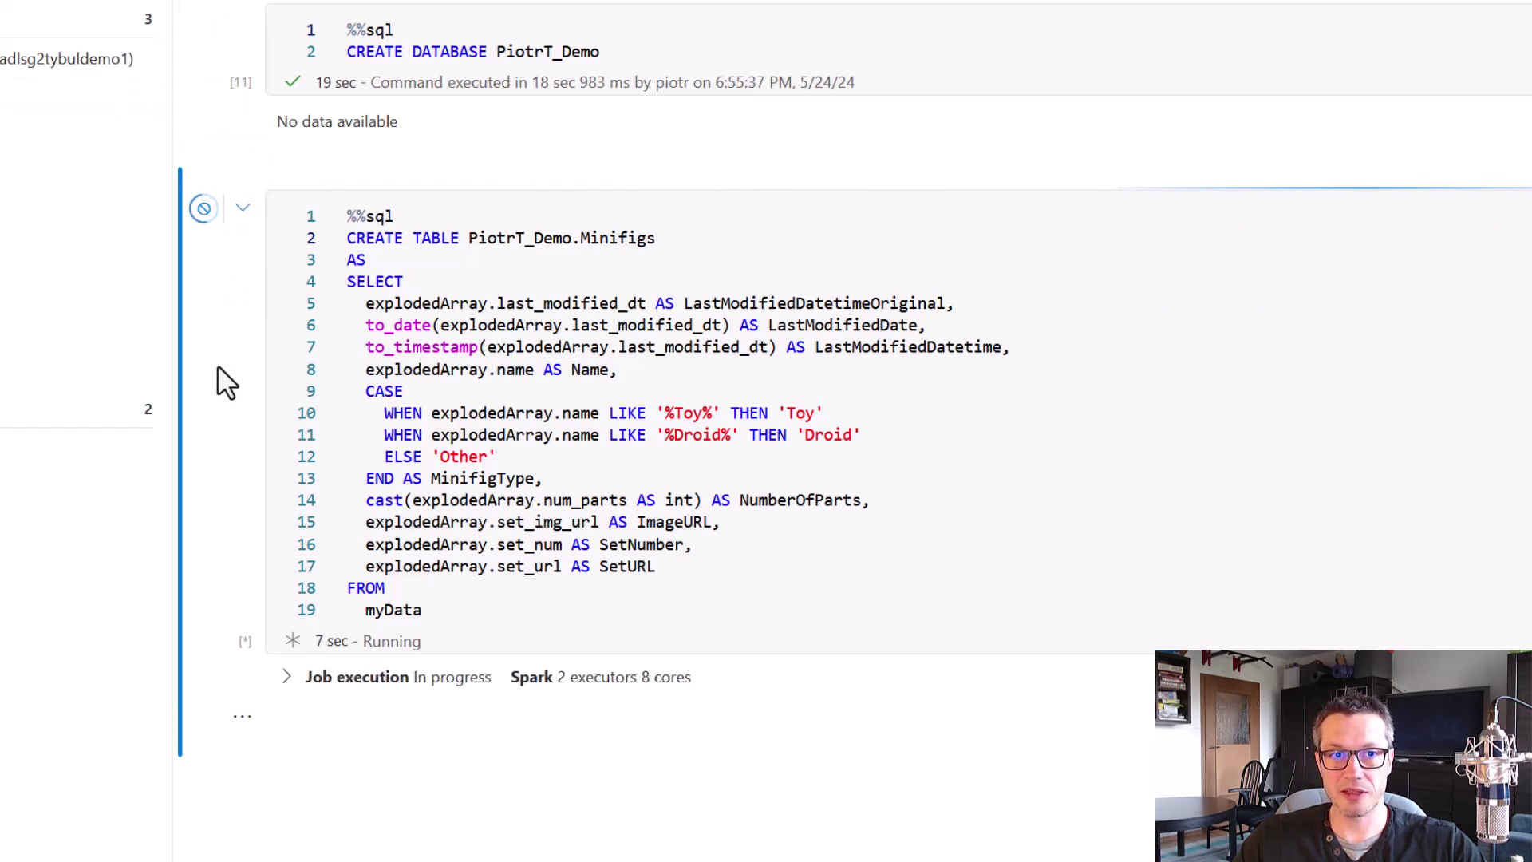
pyautogui.scroll(-2, 215, 363)
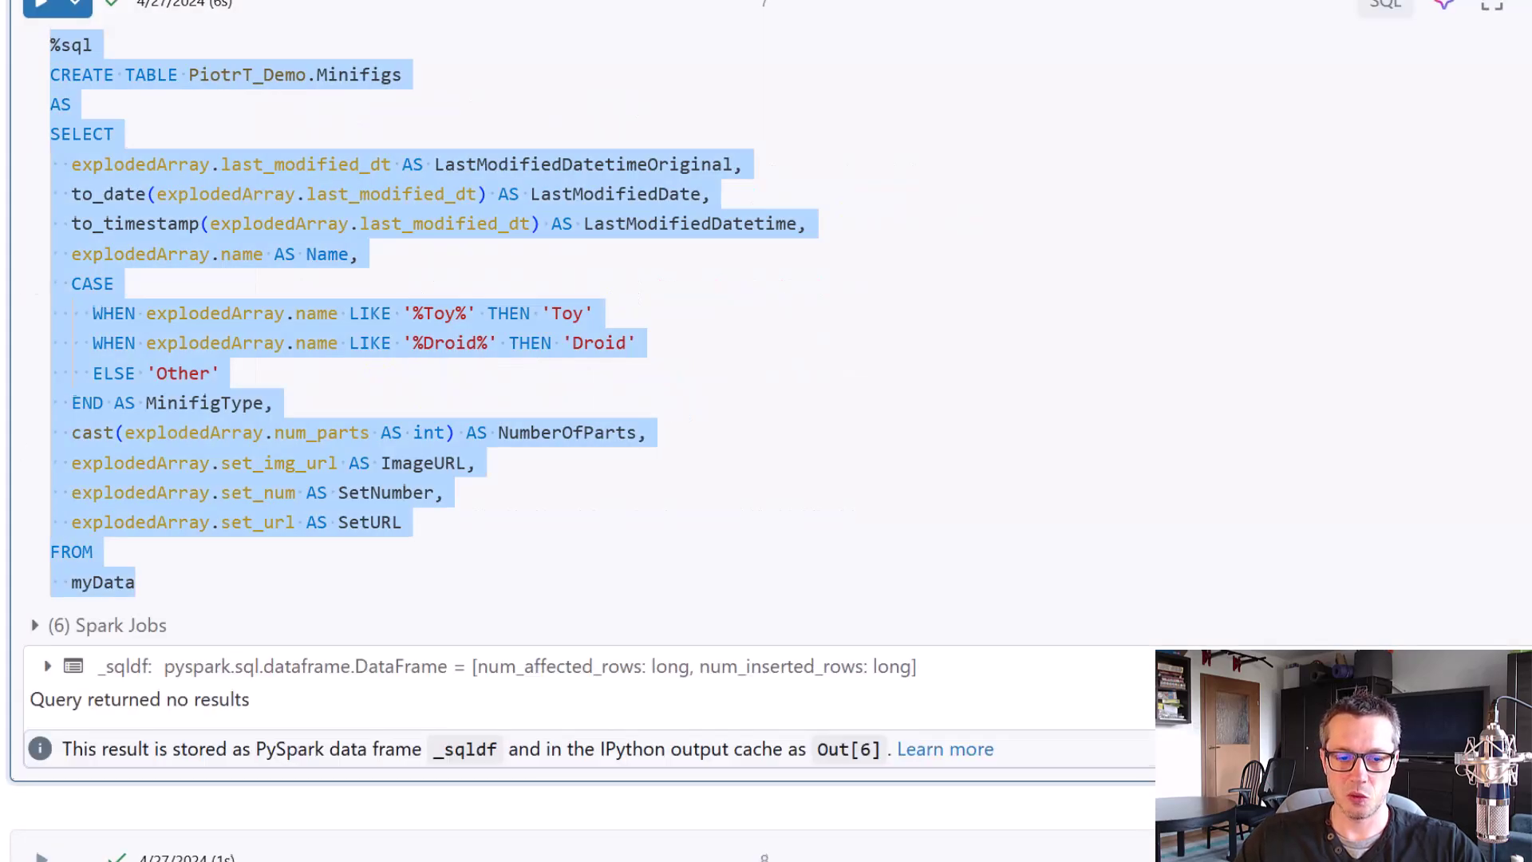
# Copy the SELECT * query on the minifigs table from Databricks into a new Synapse cell and change its magic command to %%sql.
pyautogui.scroll(-10, 383, 461)
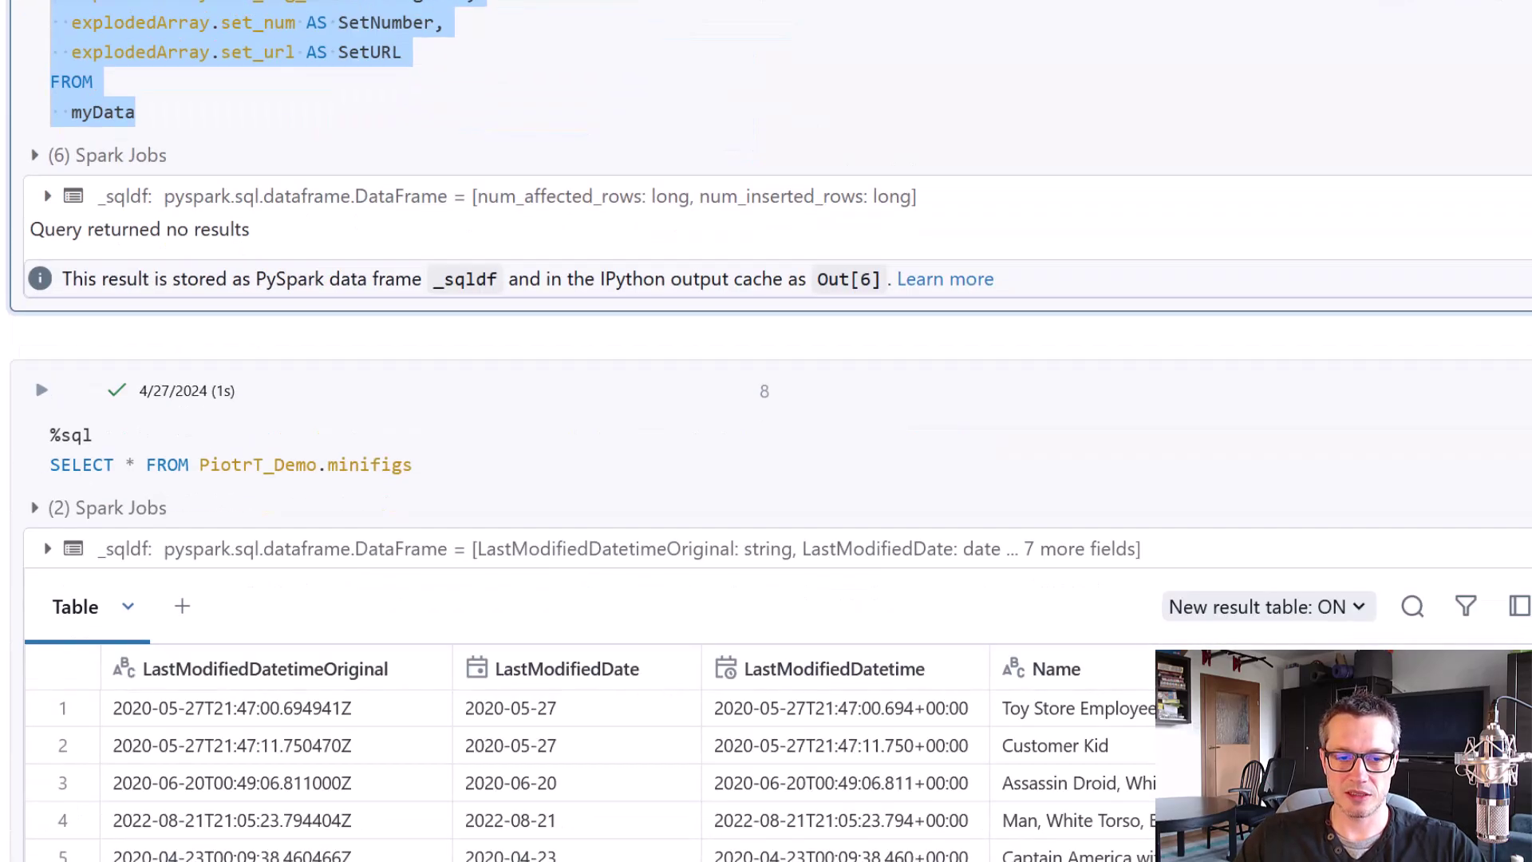
pyautogui.moveTo(434, 307); pyautogui.dragTo(24, 284)
pyautogui.hotkey('ctrl', 'c')
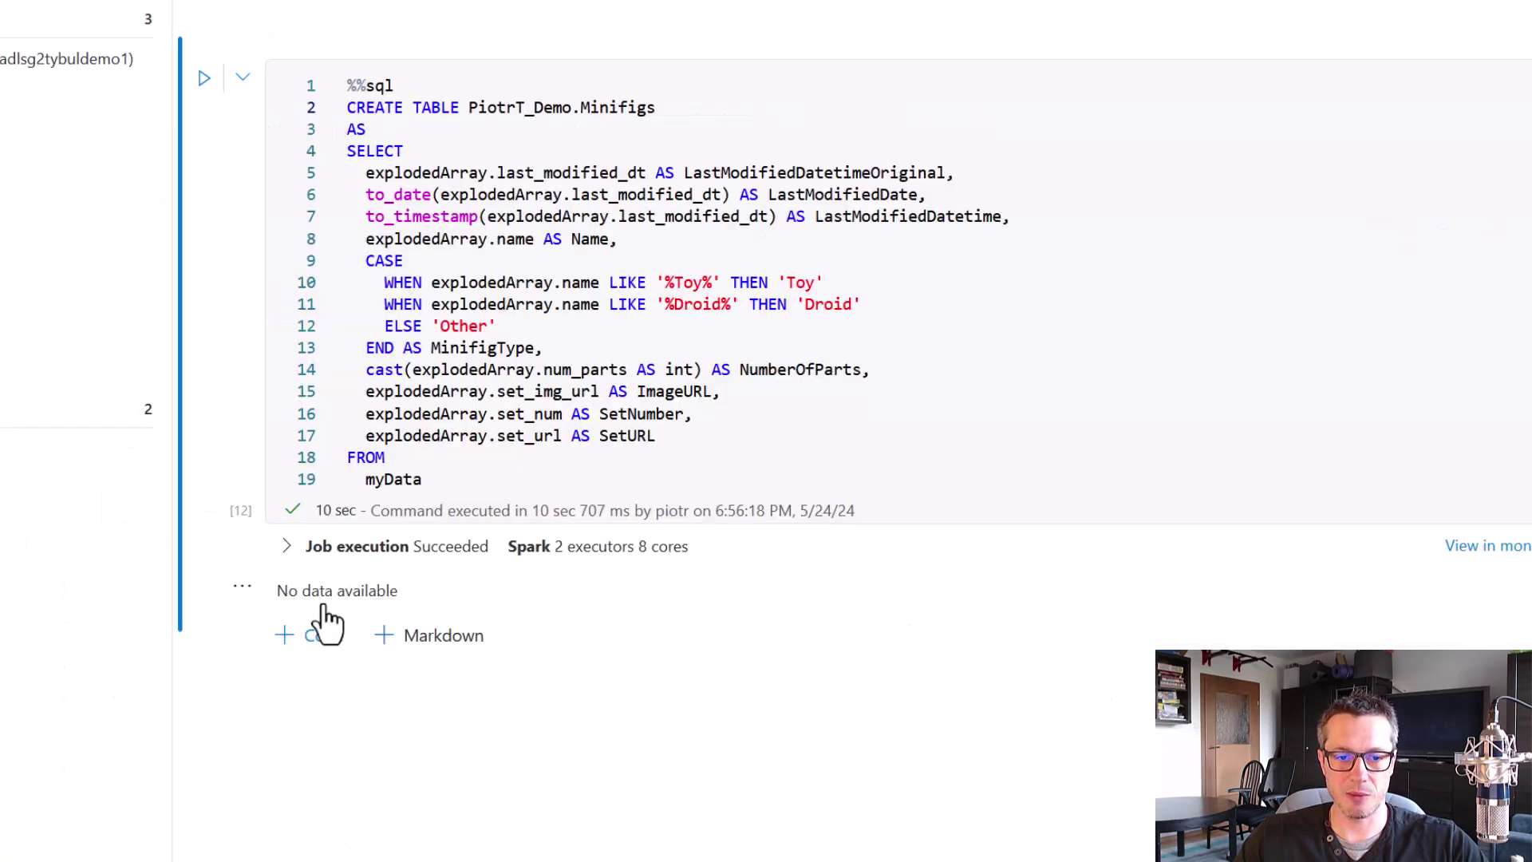
pyautogui.click(323, 629)
pyautogui.hotkey('ctrl', 'v')
pyautogui.scroll(-2, 351, 670)
pyautogui.click(349, 554)
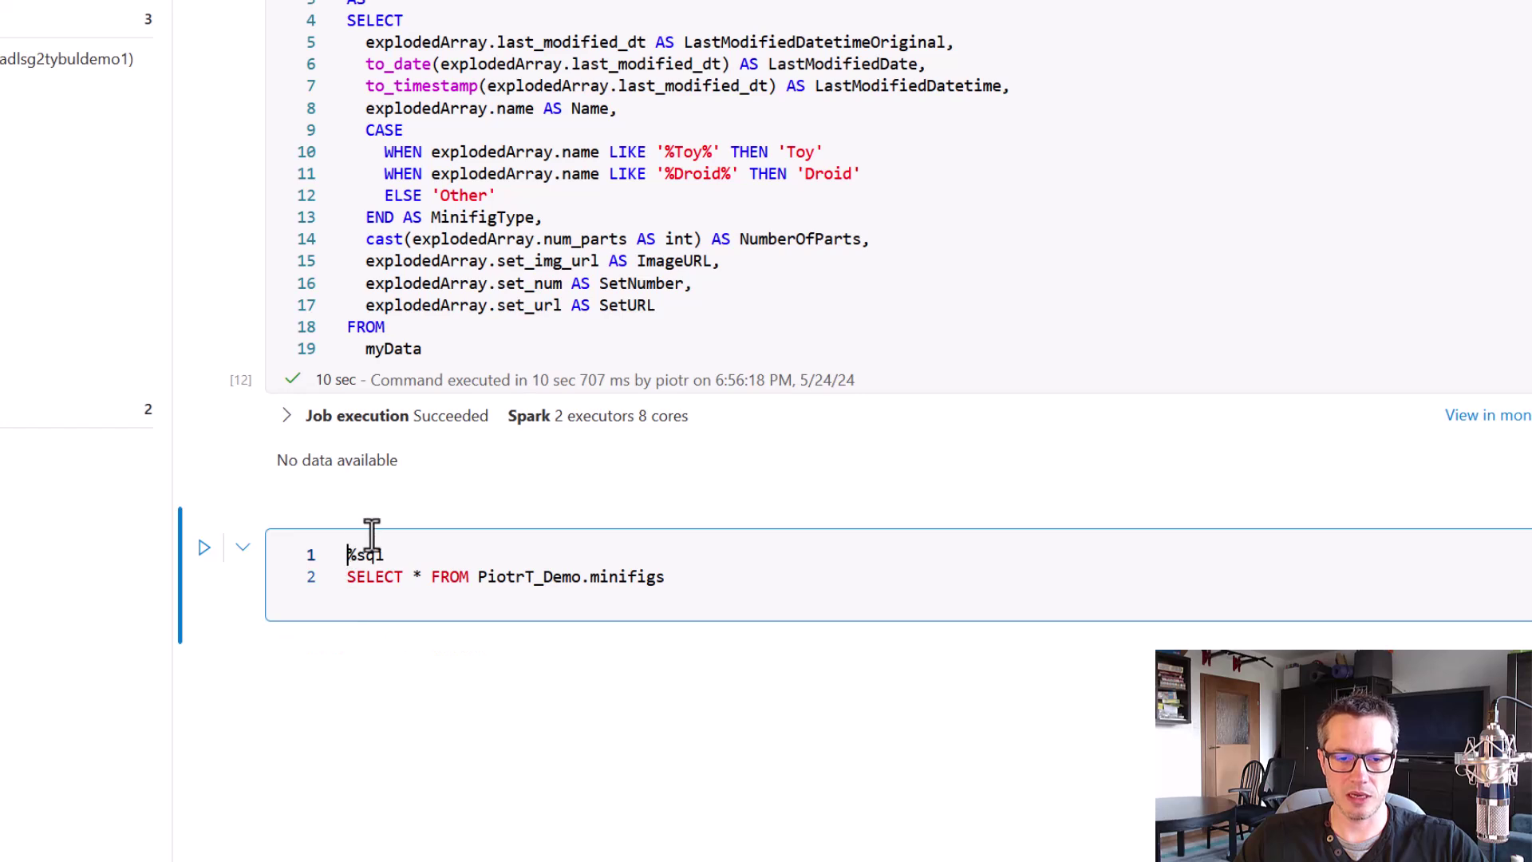
pyautogui.write('%')
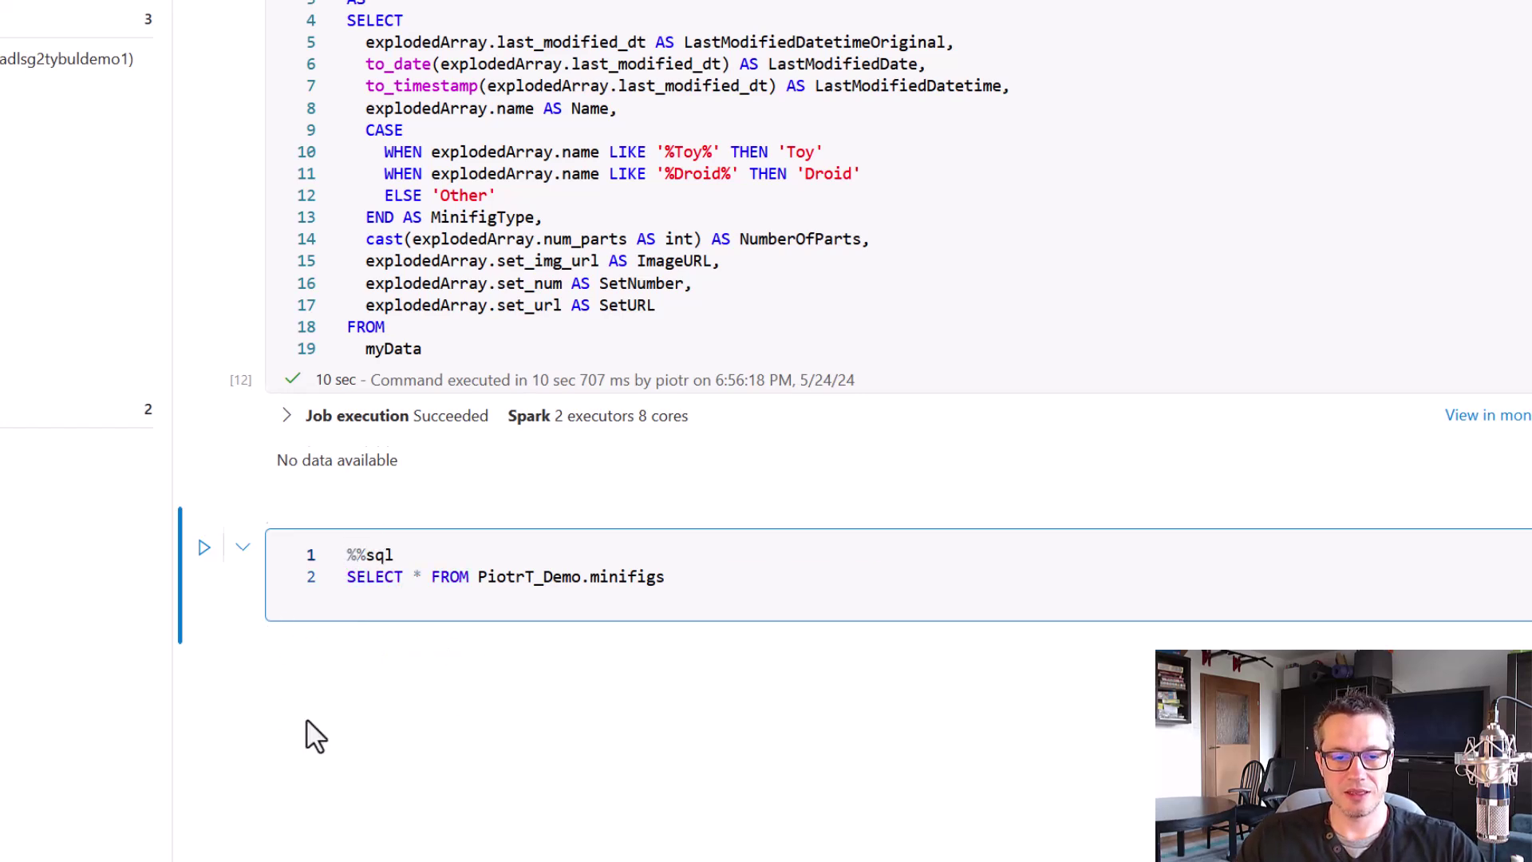
# Run the SELECT * query on the minifigs table and look through the returned rows.
pyautogui.scroll(-2, 316, 734)
pyautogui.click(205, 396)
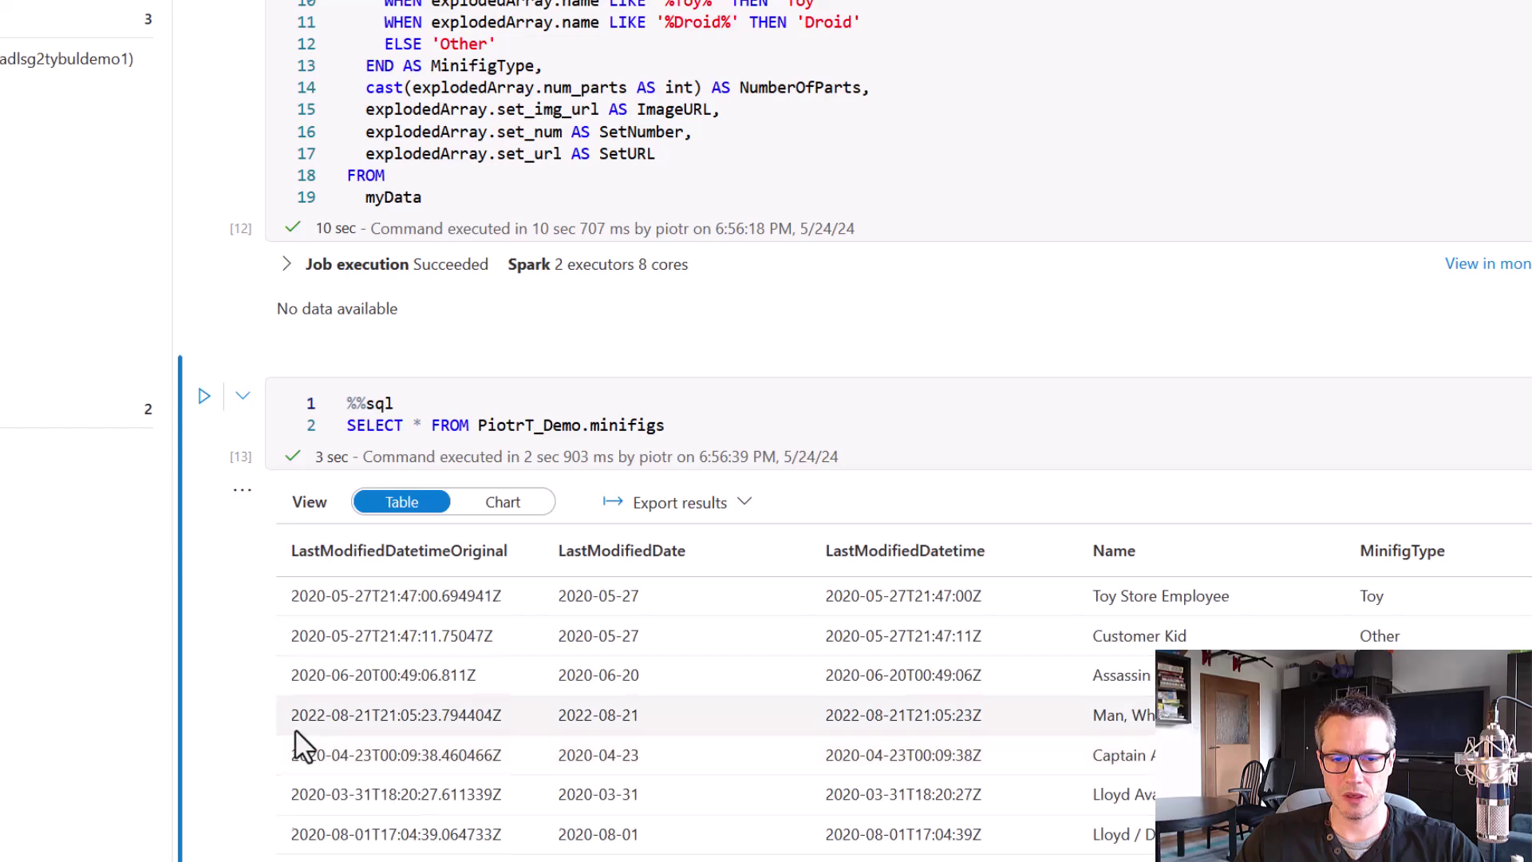
pyautogui.scroll(-3, 294, 729)
pyautogui.scroll(-5, 239, 700)
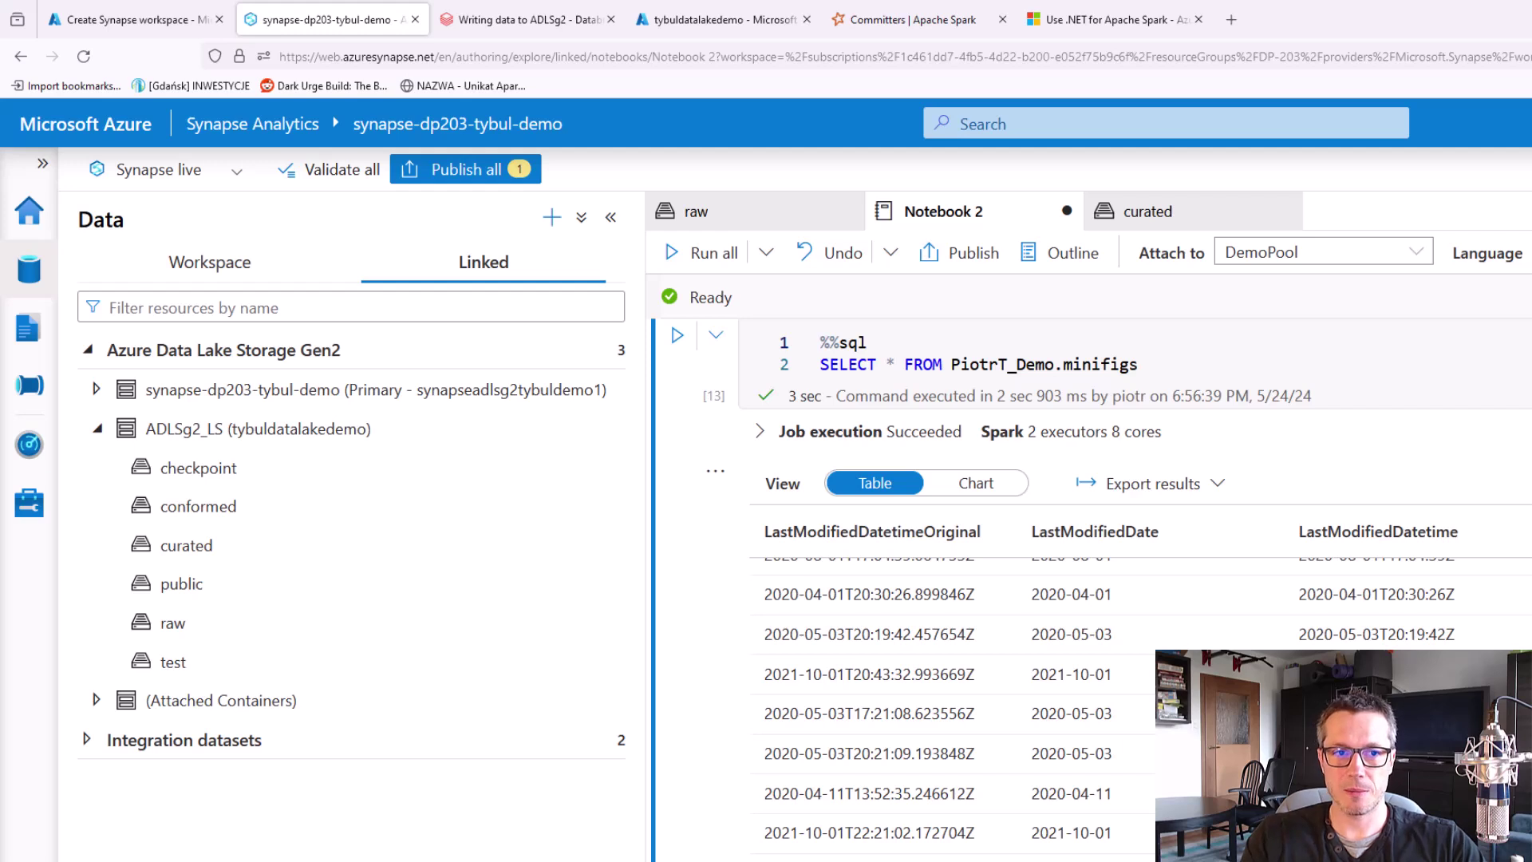
# Expand all lake databases in the workspace data and use the default database's actions while looking for the new database.
pyautogui.moveTo(142, 233)
pyautogui.mouseDown()
pyautogui.moveTo(286, 302)
pyautogui.moveTo(289, 322)
pyautogui.mouseUp()
pyautogui.click(204, 269)
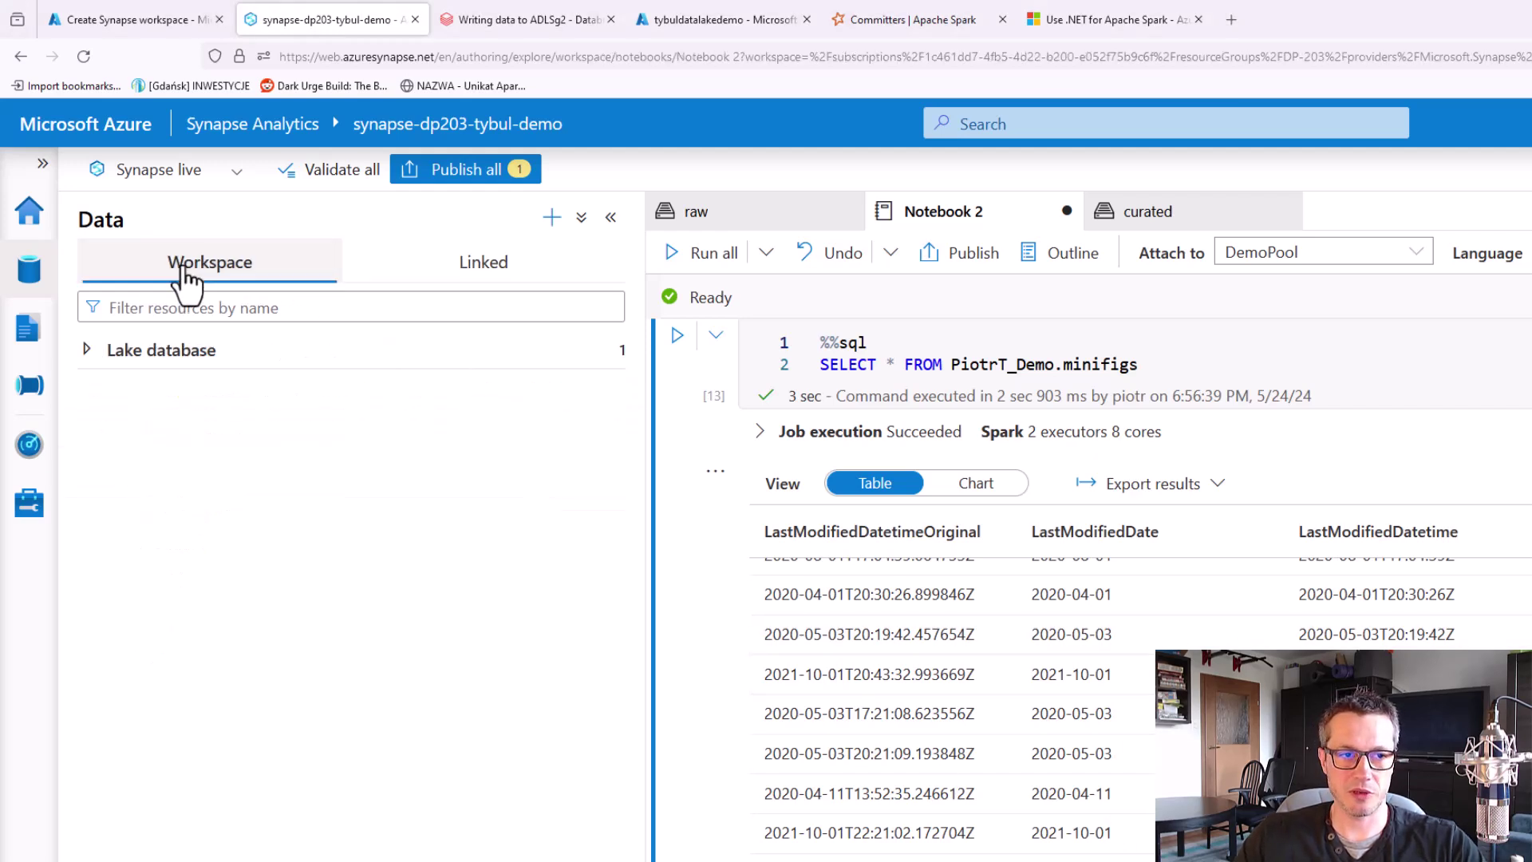
pyautogui.click(86, 351)
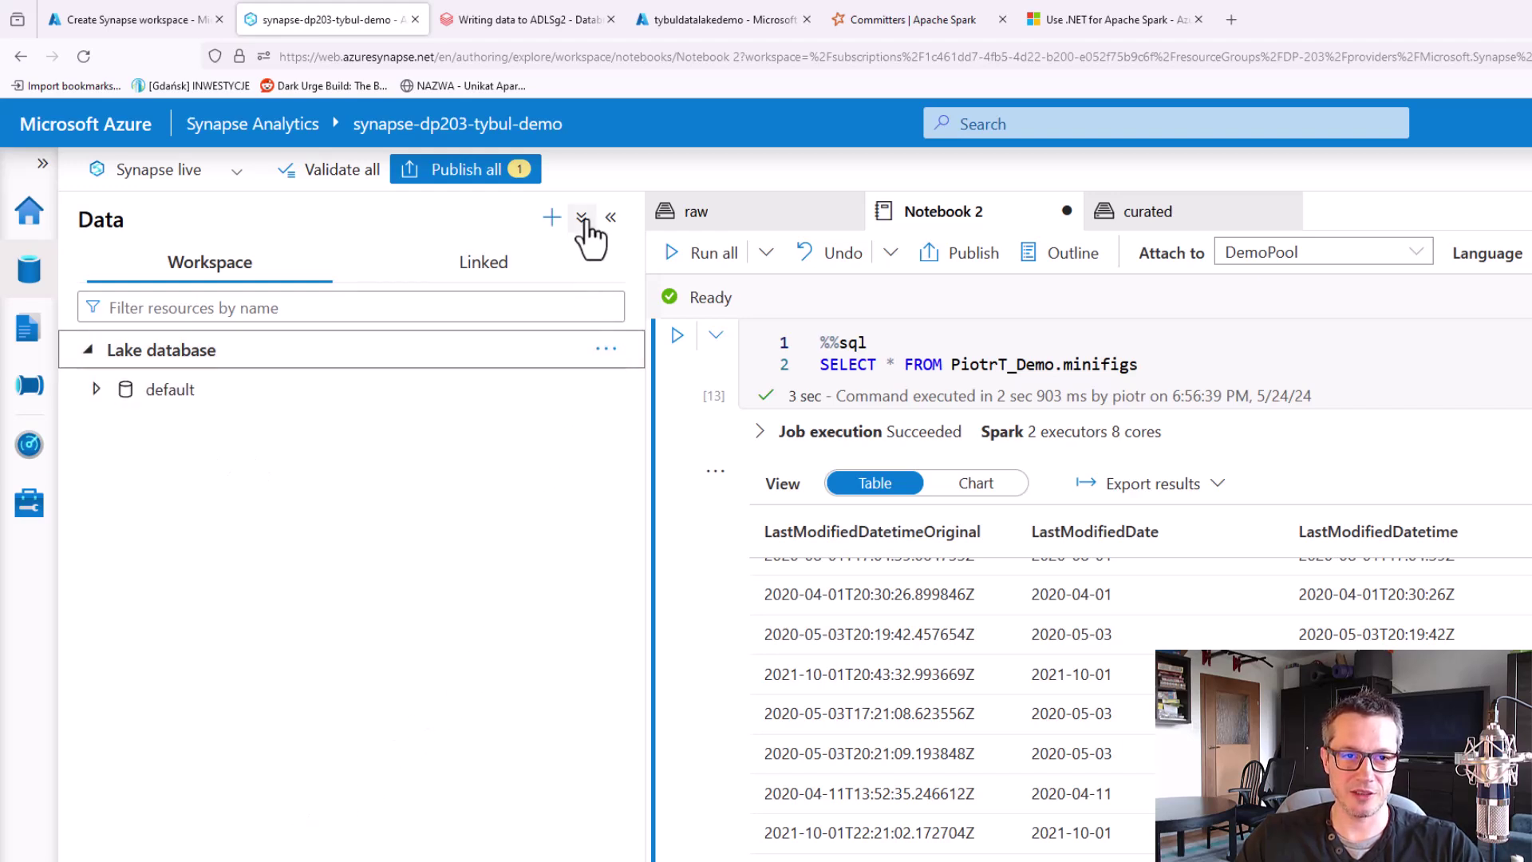
pyautogui.click(581, 217)
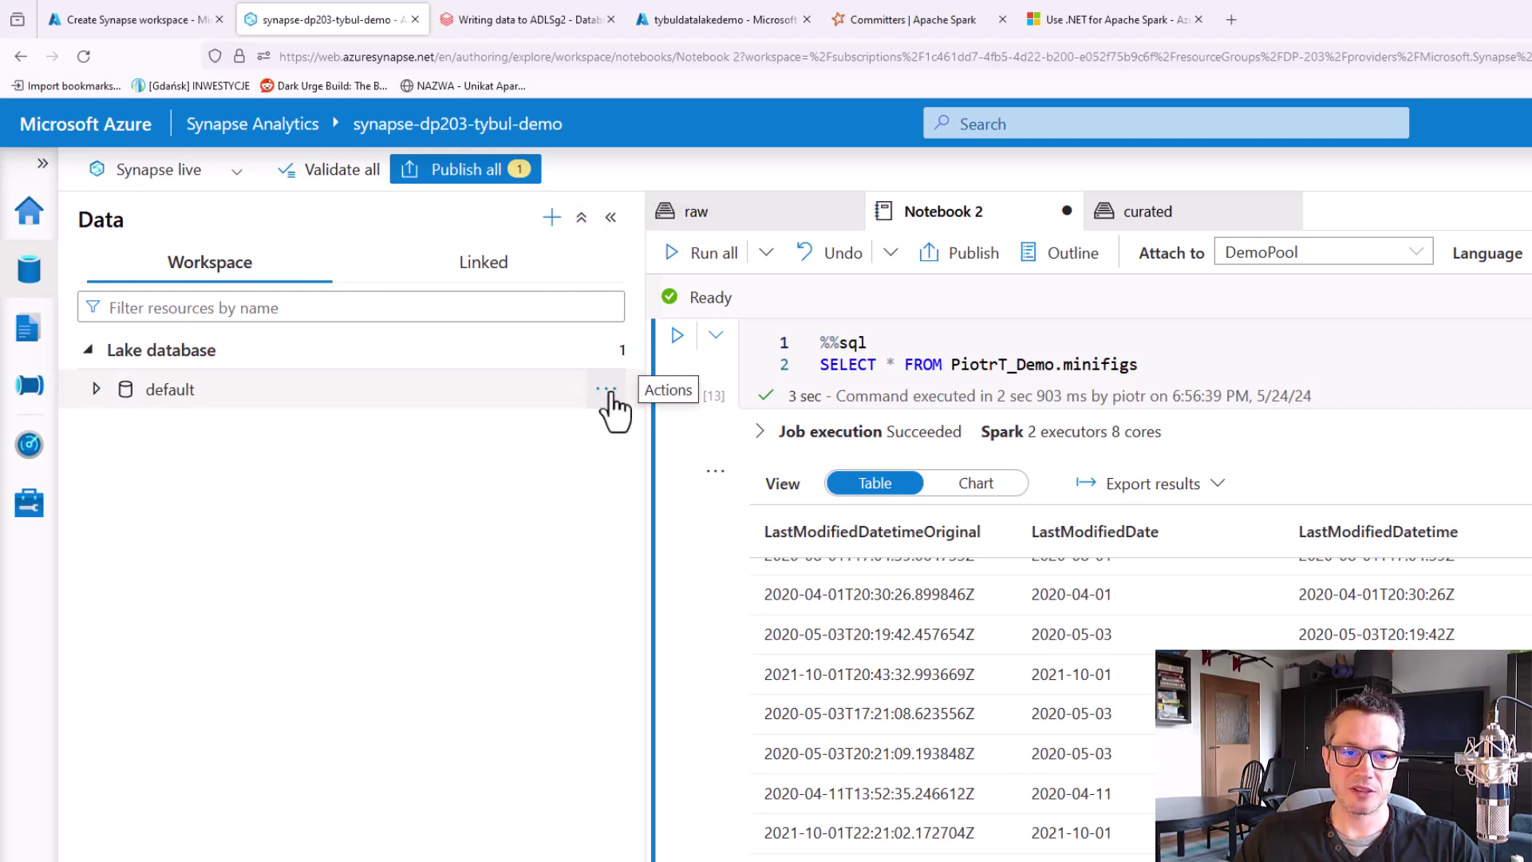
pyautogui.click(619, 391)
pyautogui.click(663, 510)
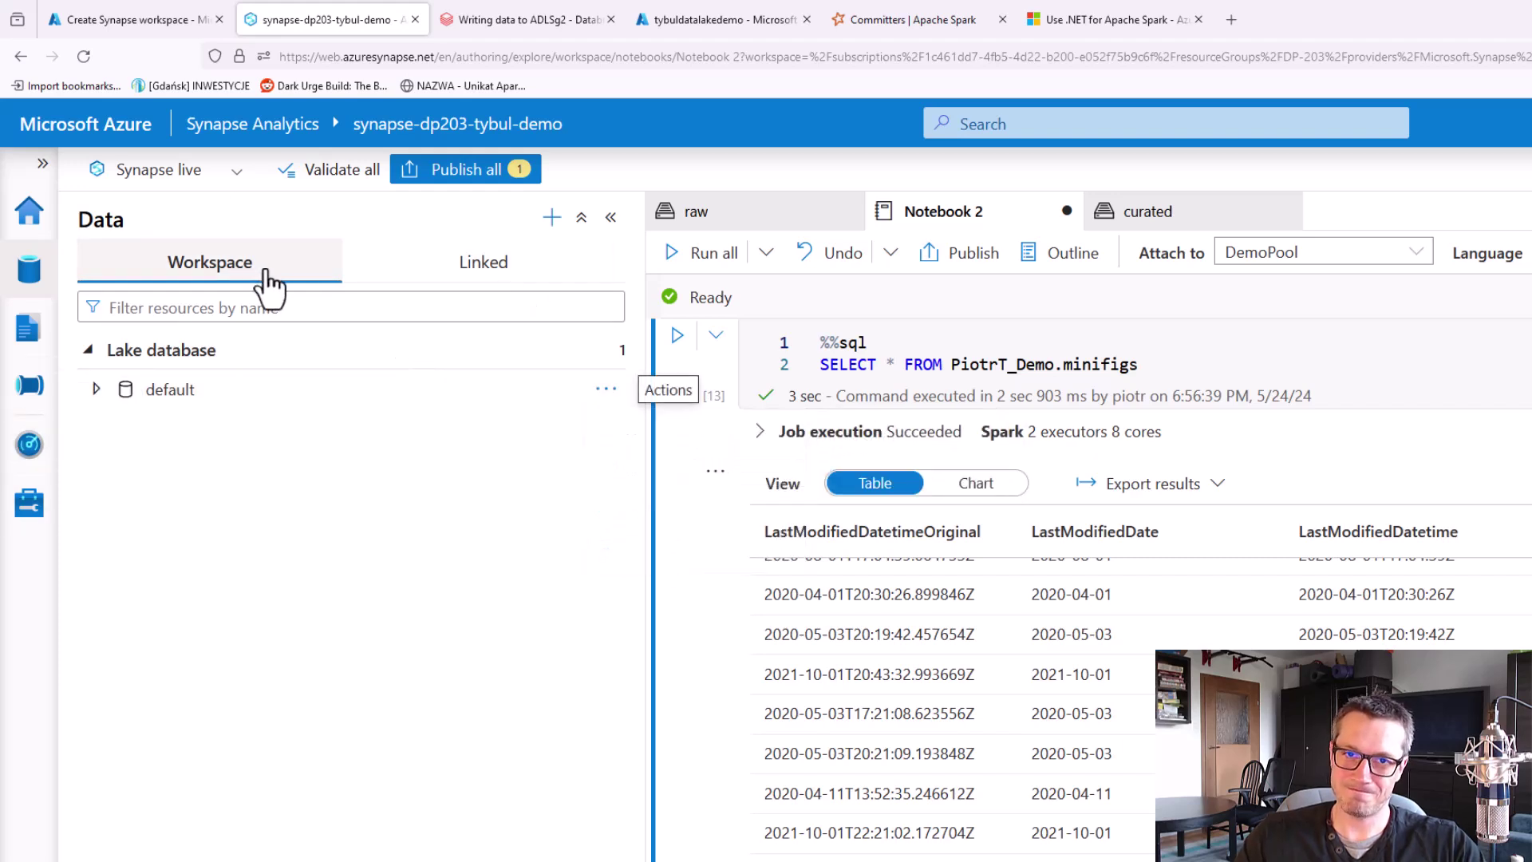
# Reload the Synapse workspace page, discarding unsaved changes, and expand the Lake database list in a widened data pane.
pyautogui.click(83, 56)
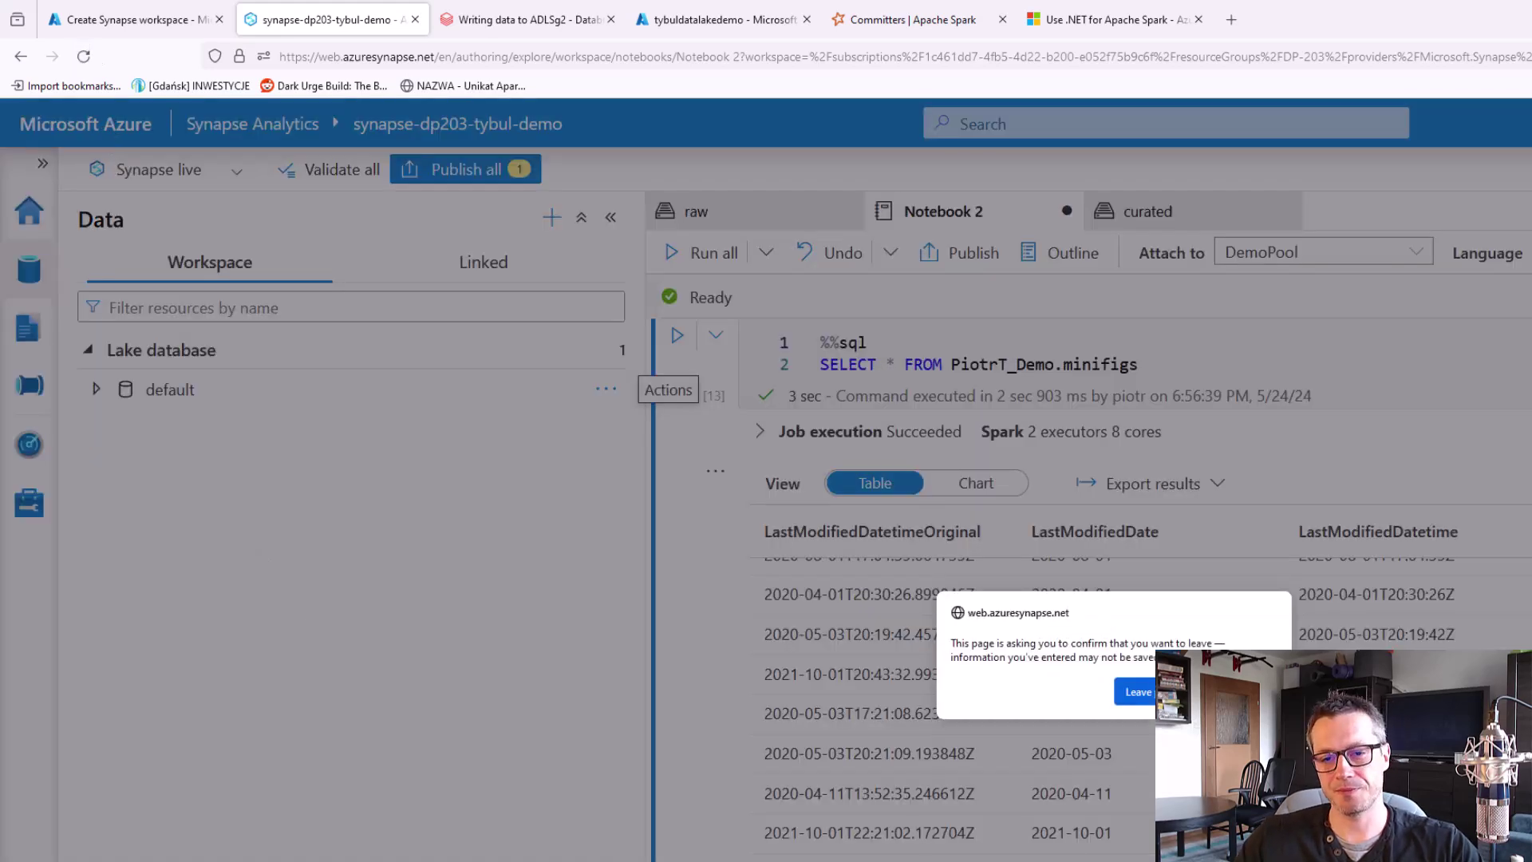
pyautogui.click(1134, 691)
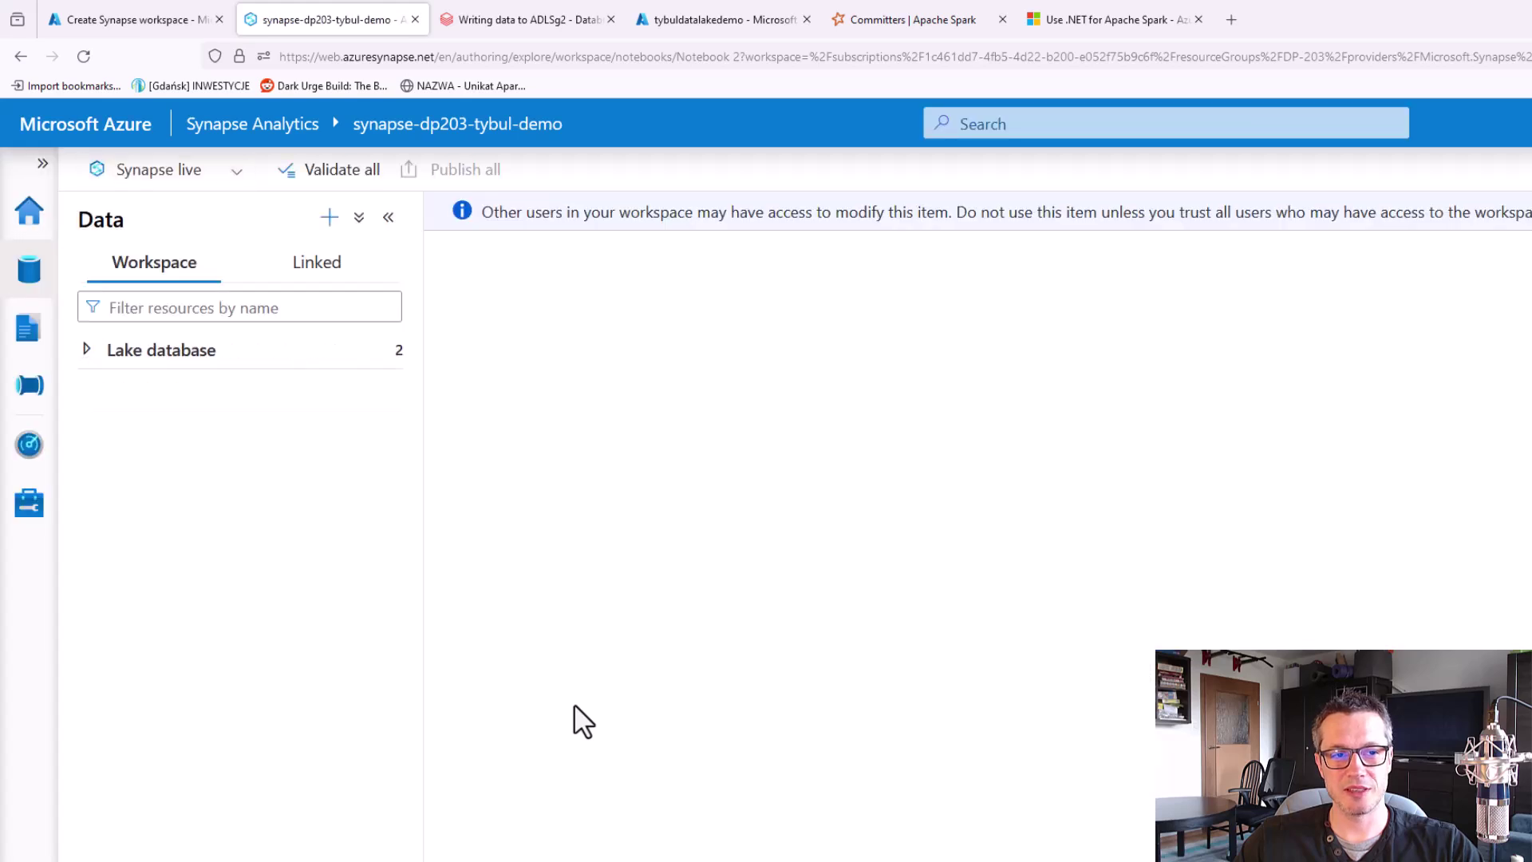
pyautogui.click(86, 349)
pyautogui.moveTo(427, 511); pyautogui.dragTo(614, 519)
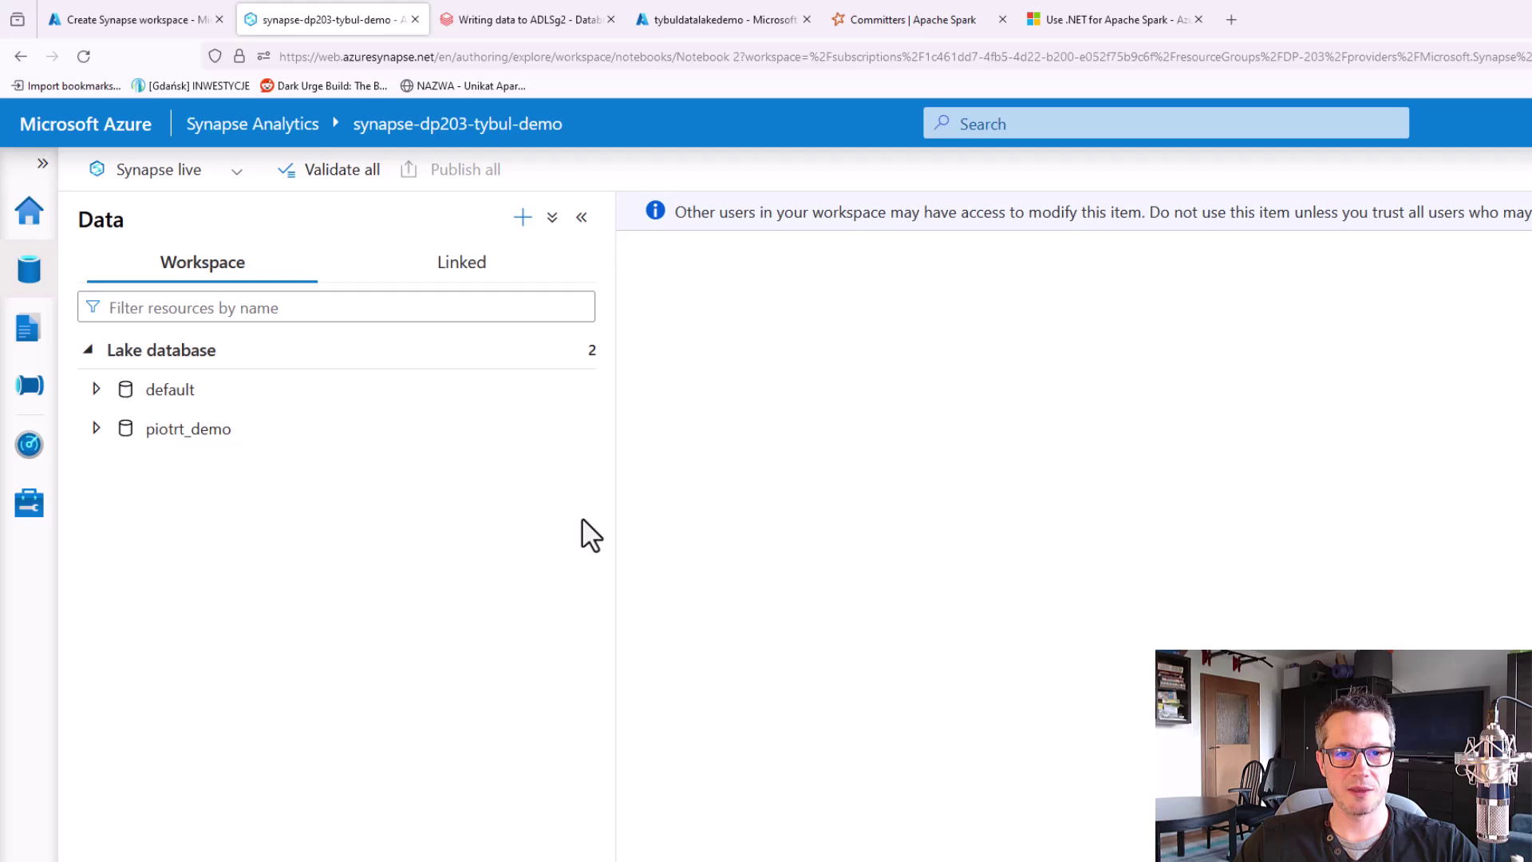
# Expand the new demo lake database down to the columns of its minifigs table.
pyautogui.click(95, 429)
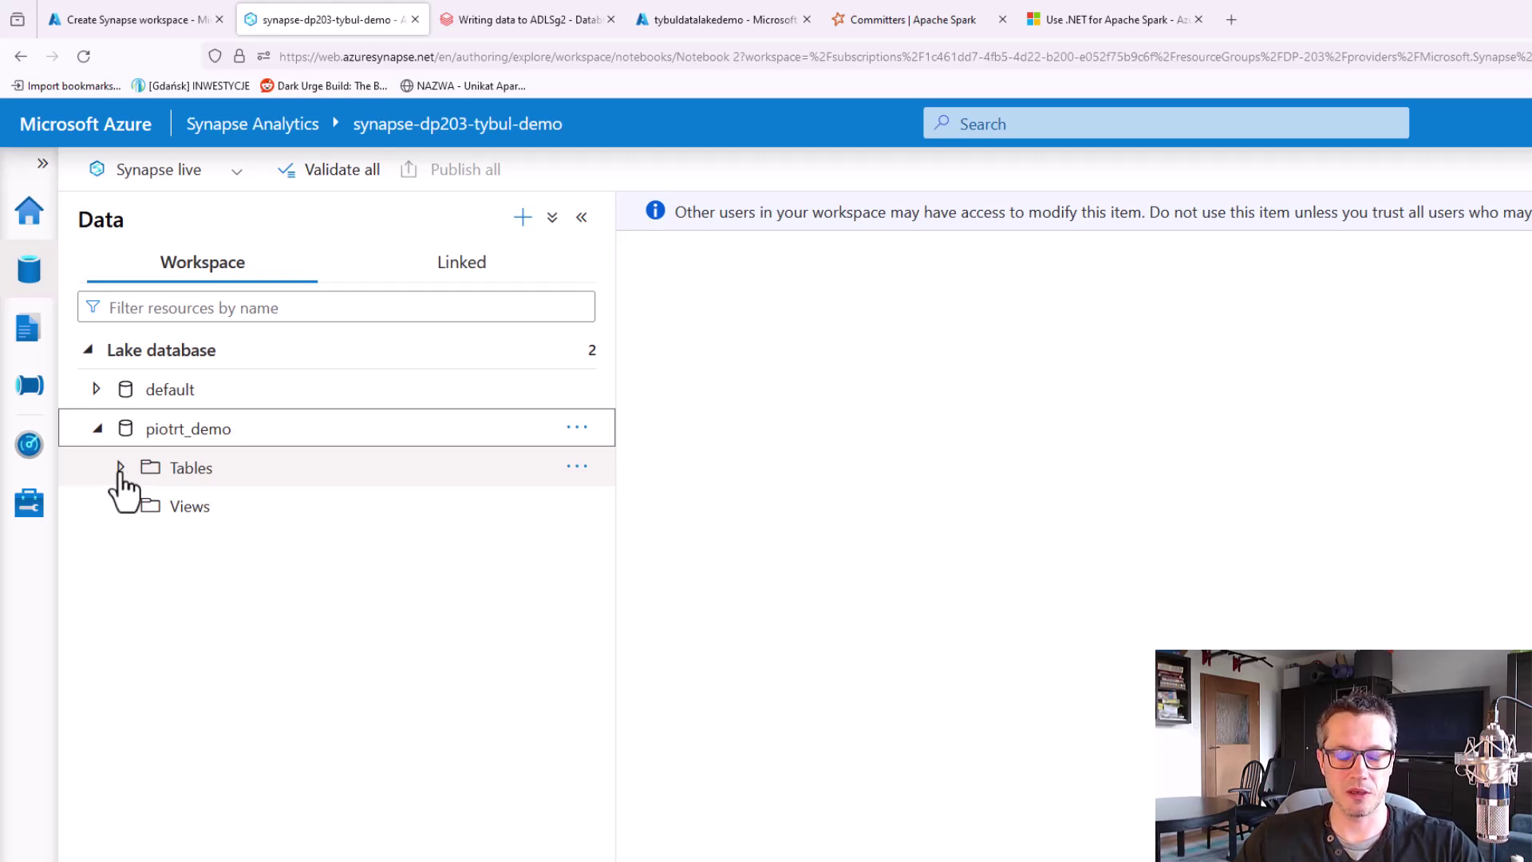
pyautogui.click(120, 469)
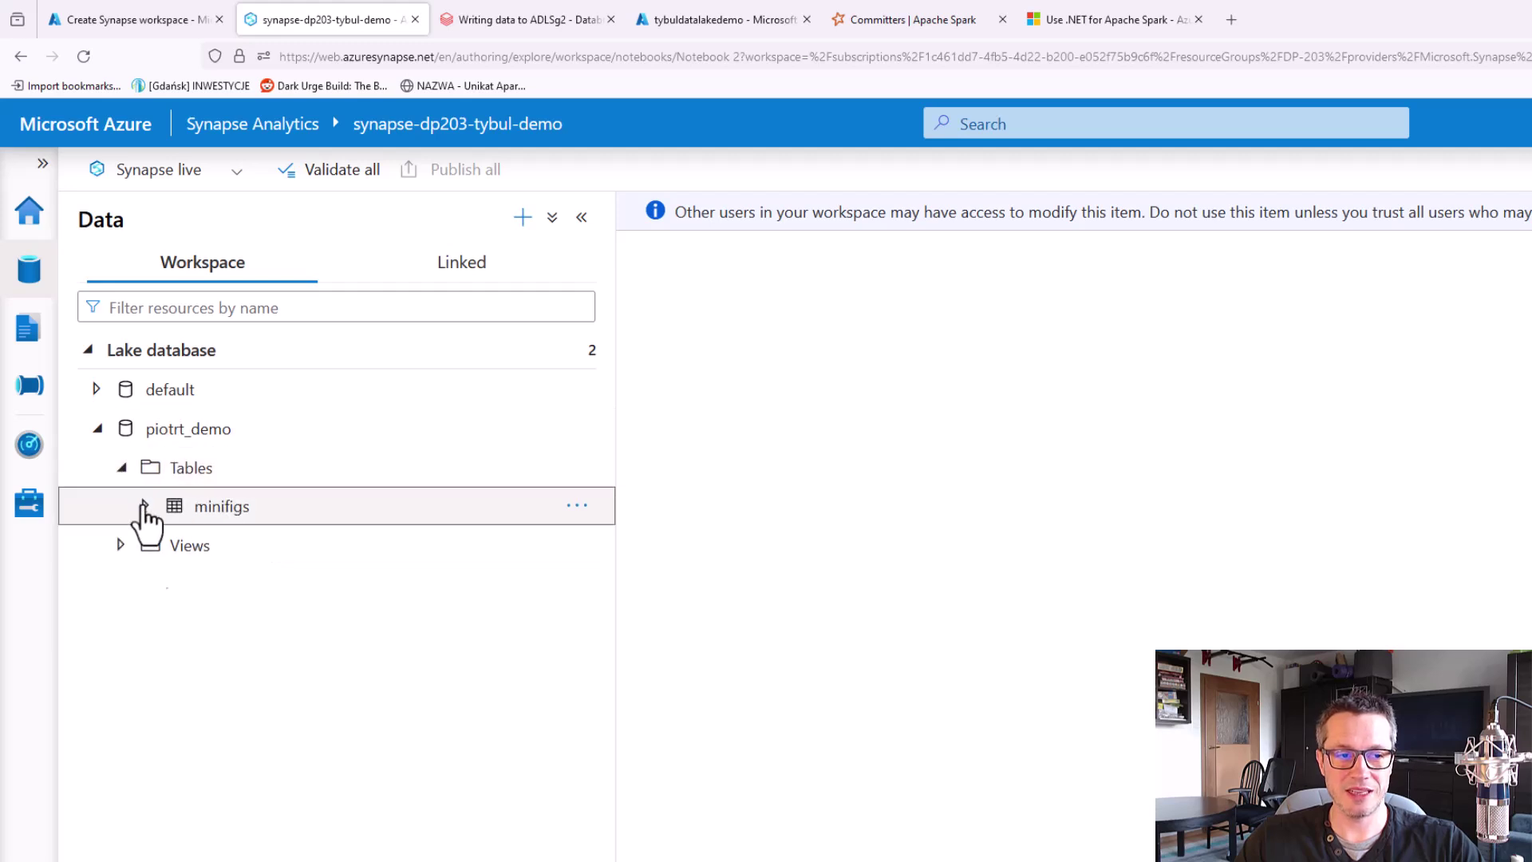
pyautogui.click(146, 506)
pyautogui.click(167, 545)
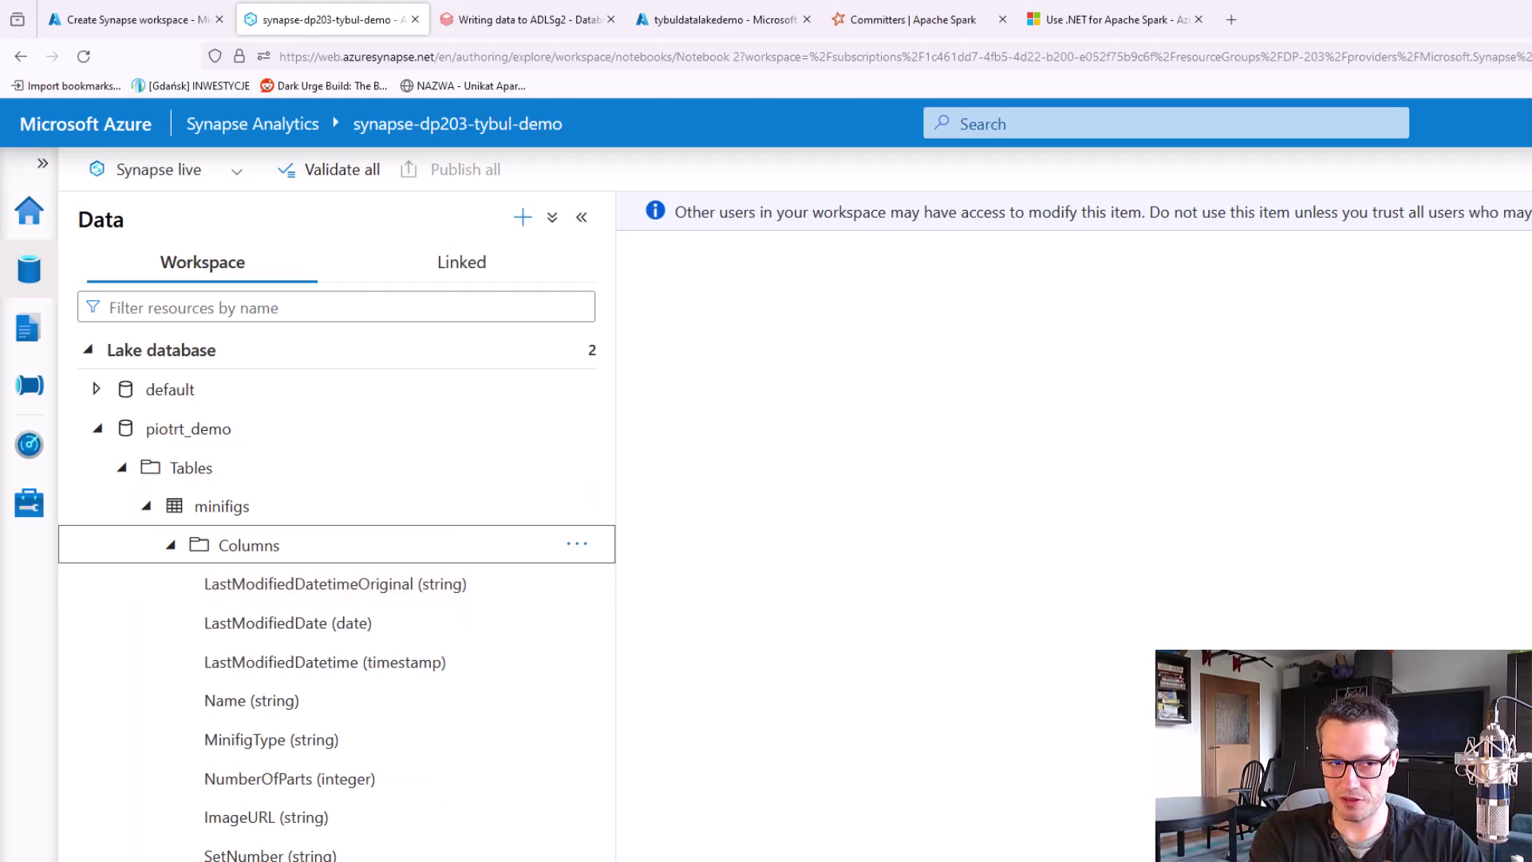
# Switch to the Databricks catalog, start the Demo cluster and browse the tables in hive_metastore's default and demo schemas.
pyautogui.click(517, 19)
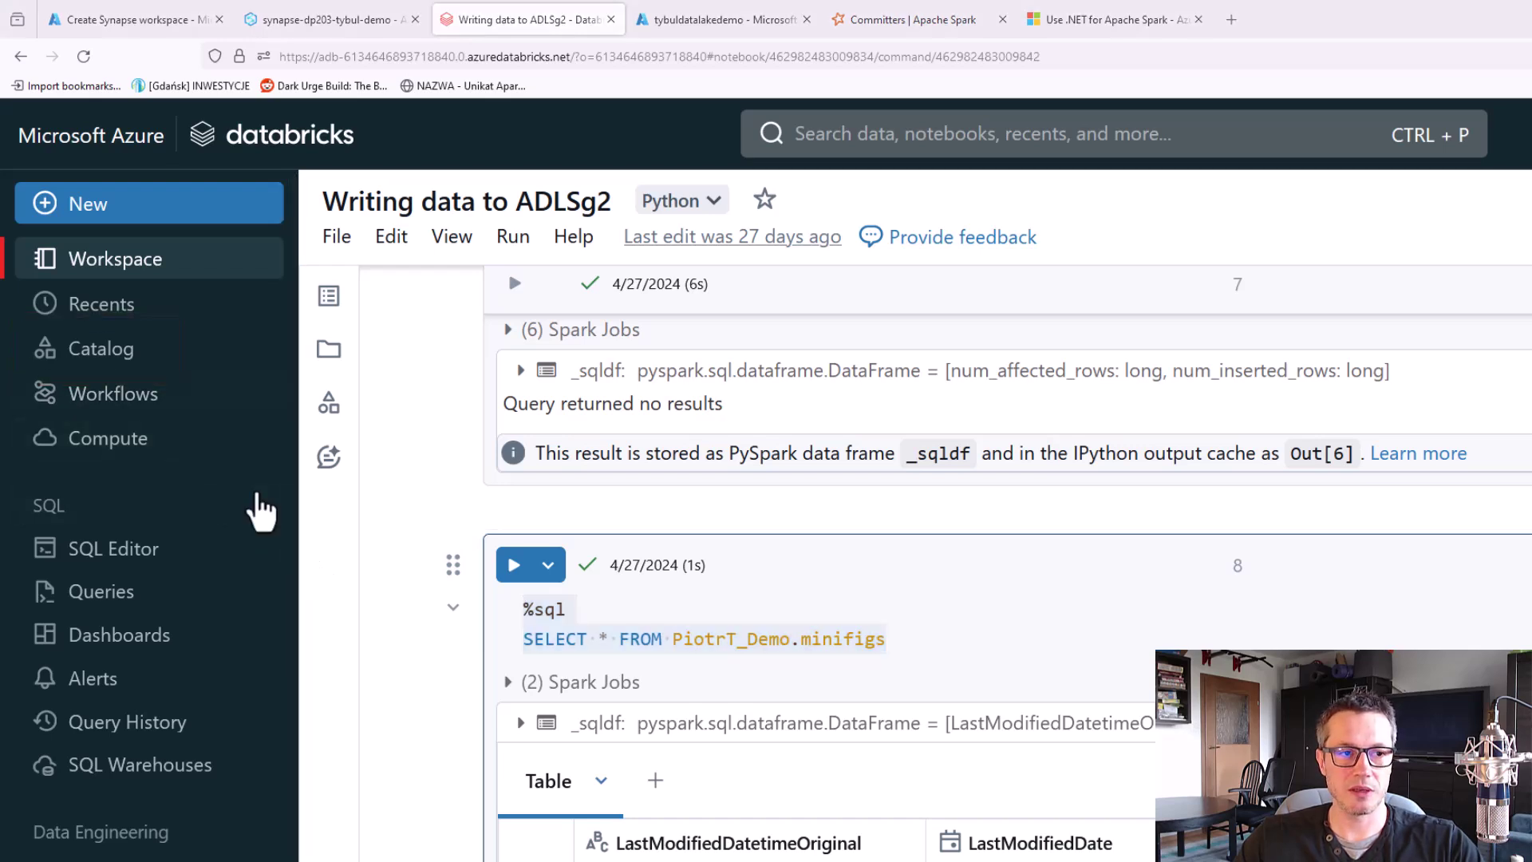
pyautogui.click(108, 351)
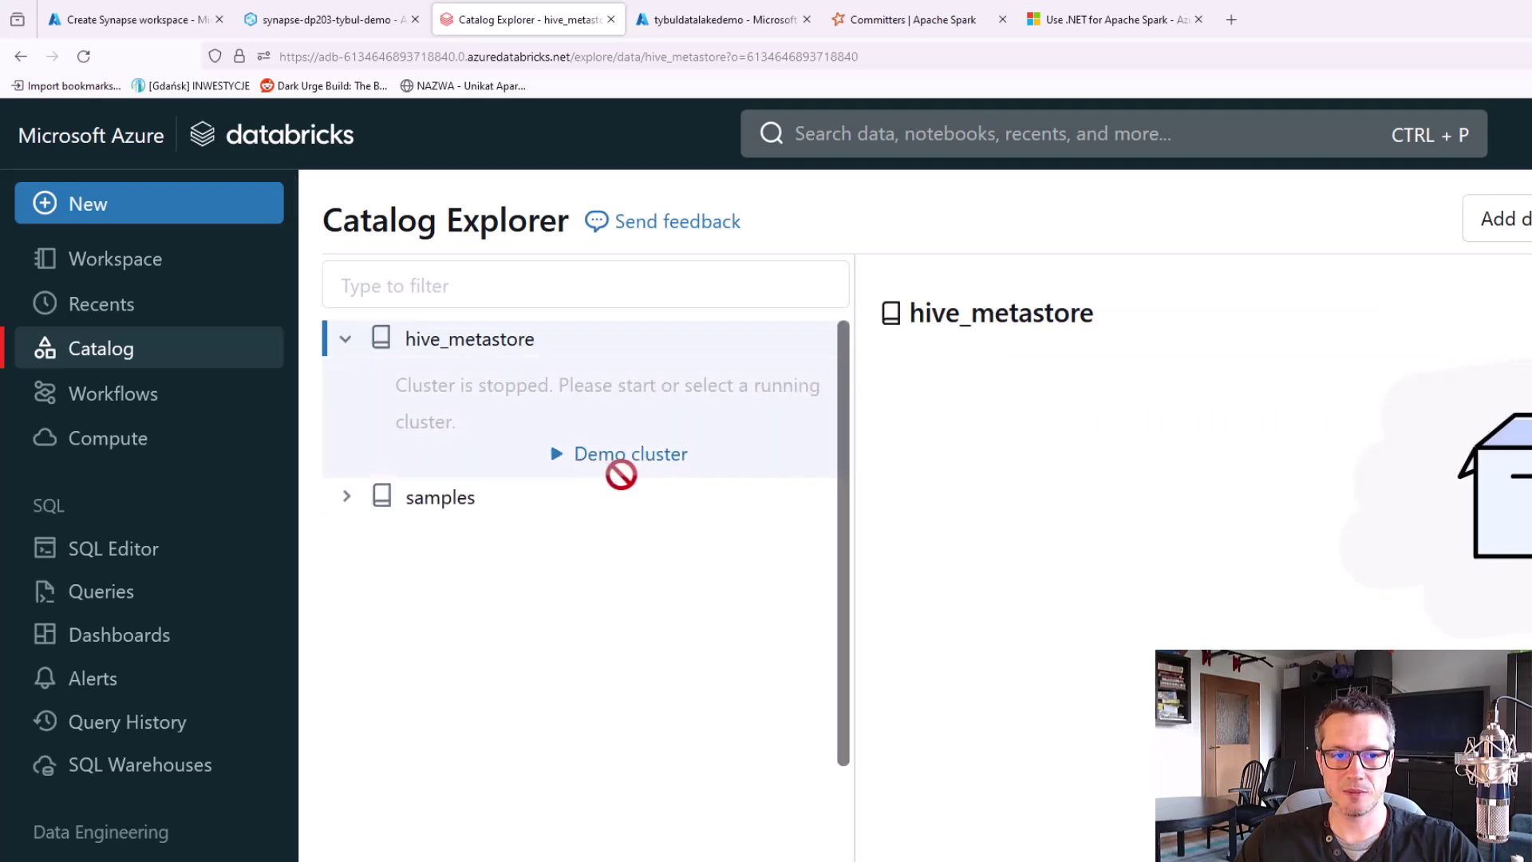
pyautogui.click(618, 456)
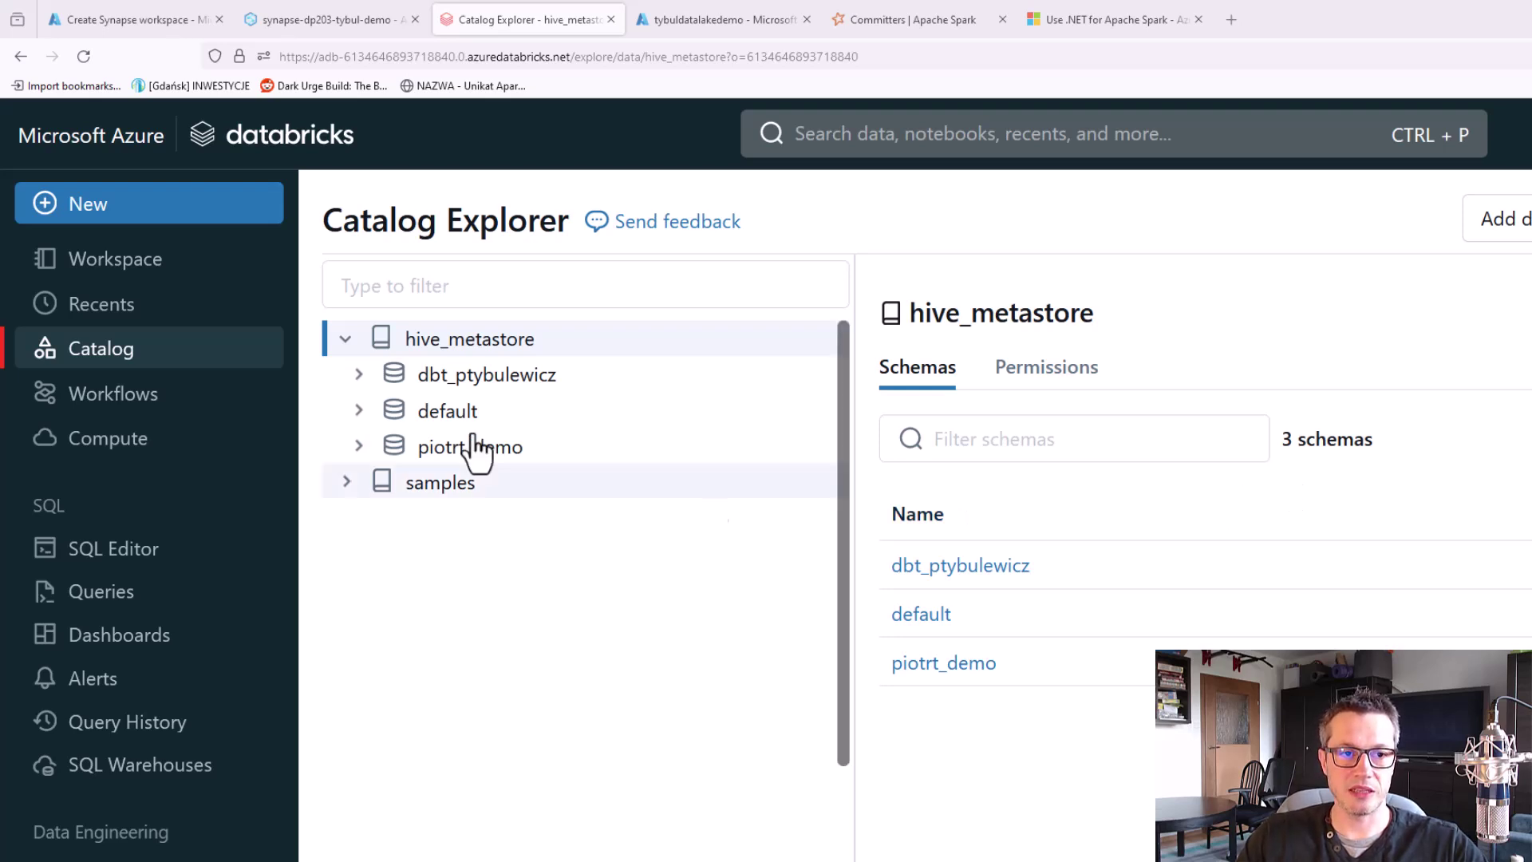
pyautogui.click(359, 410)
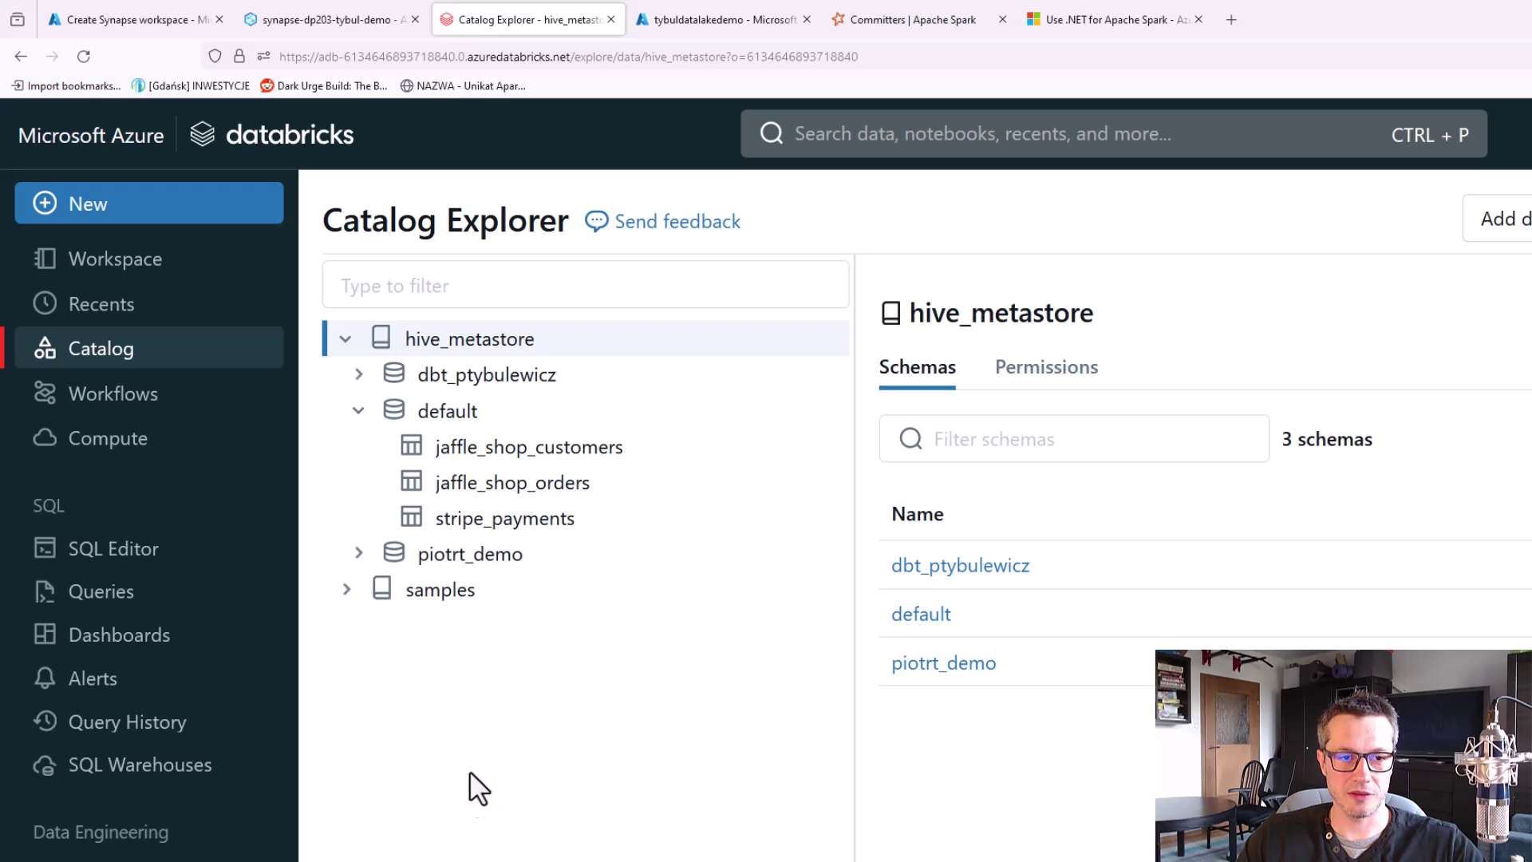
pyautogui.click(357, 410)
pyautogui.click(359, 446)
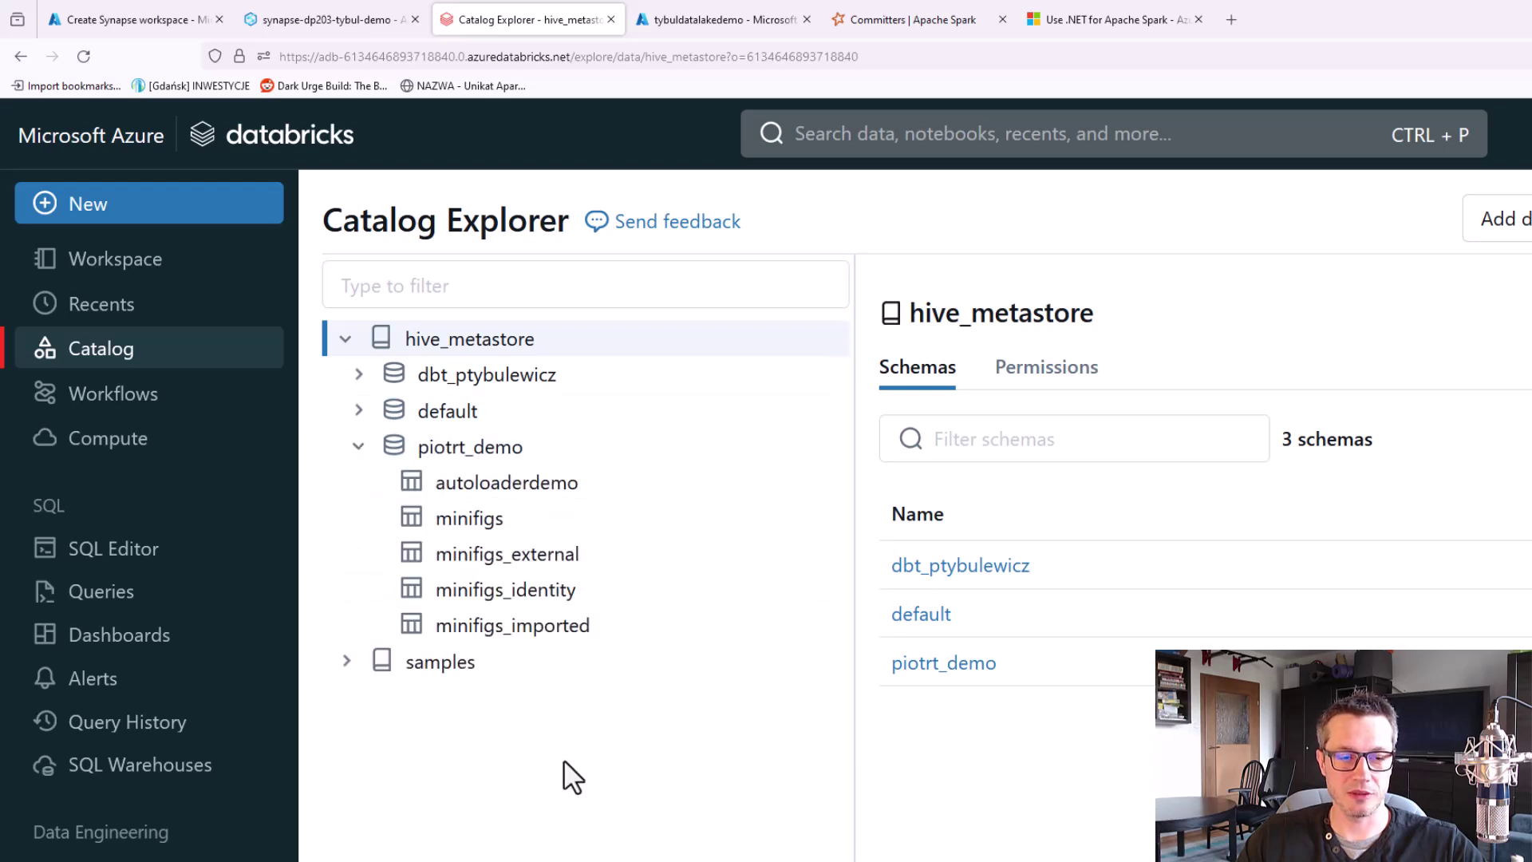
# Open the minifigs table in the Databricks catalog and examine its overview, sample data and details.
pyautogui.click(467, 520)
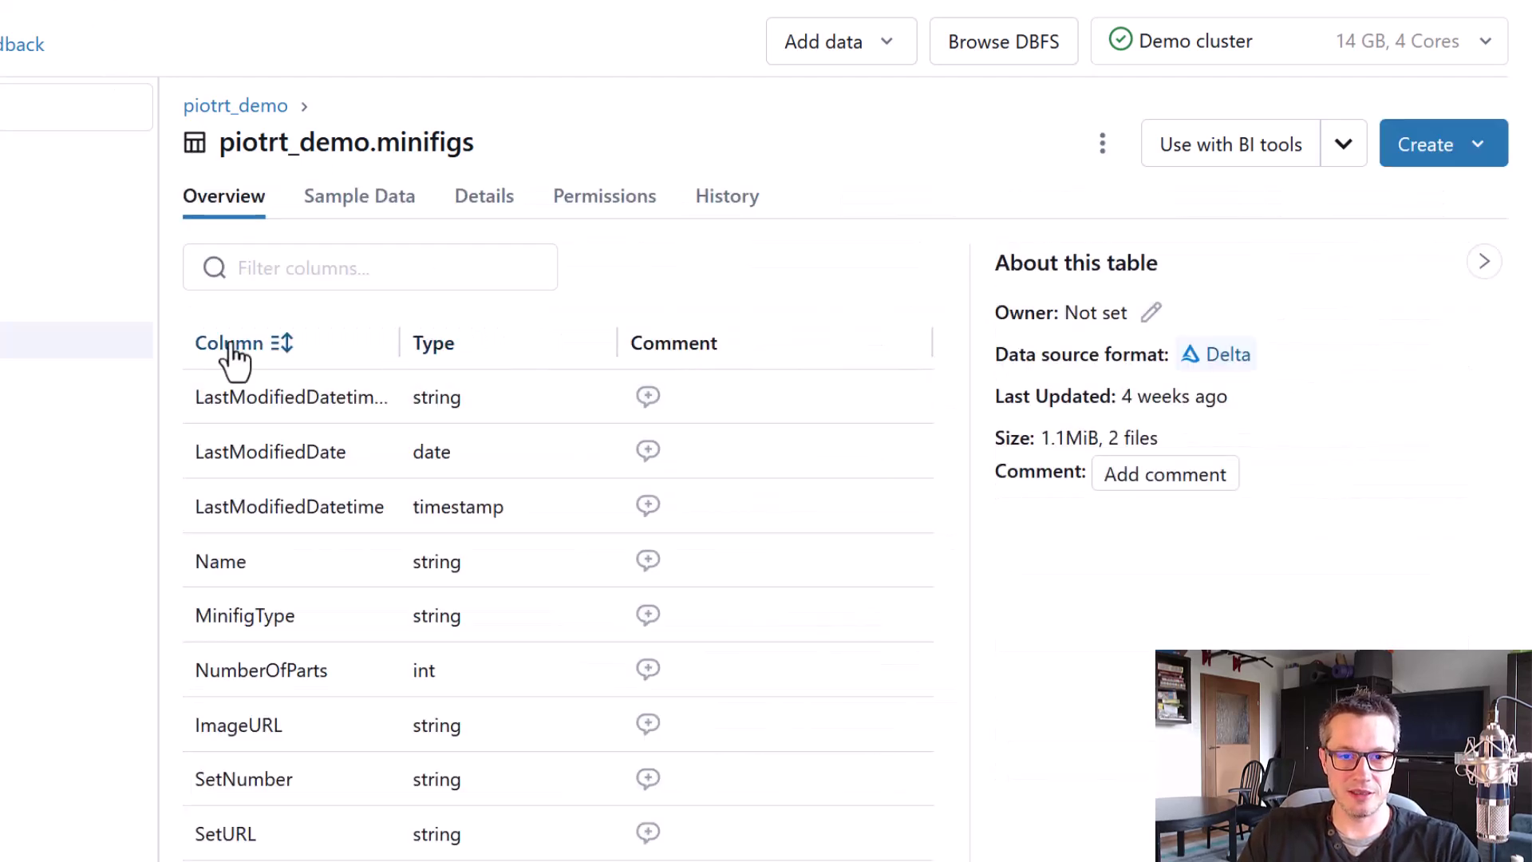
pyautogui.click(335, 204)
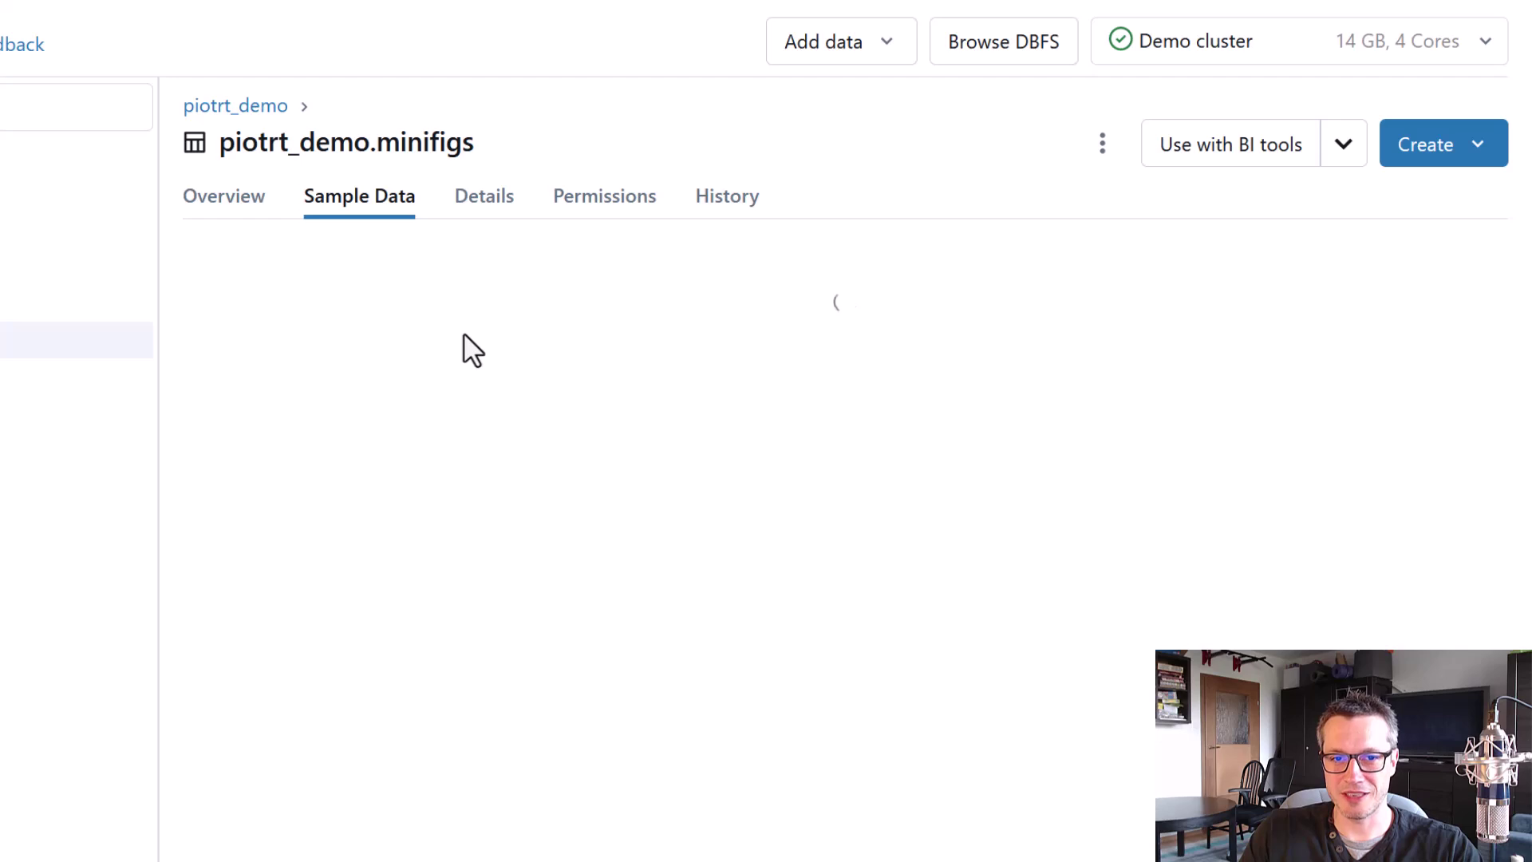
pyautogui.click(472, 201)
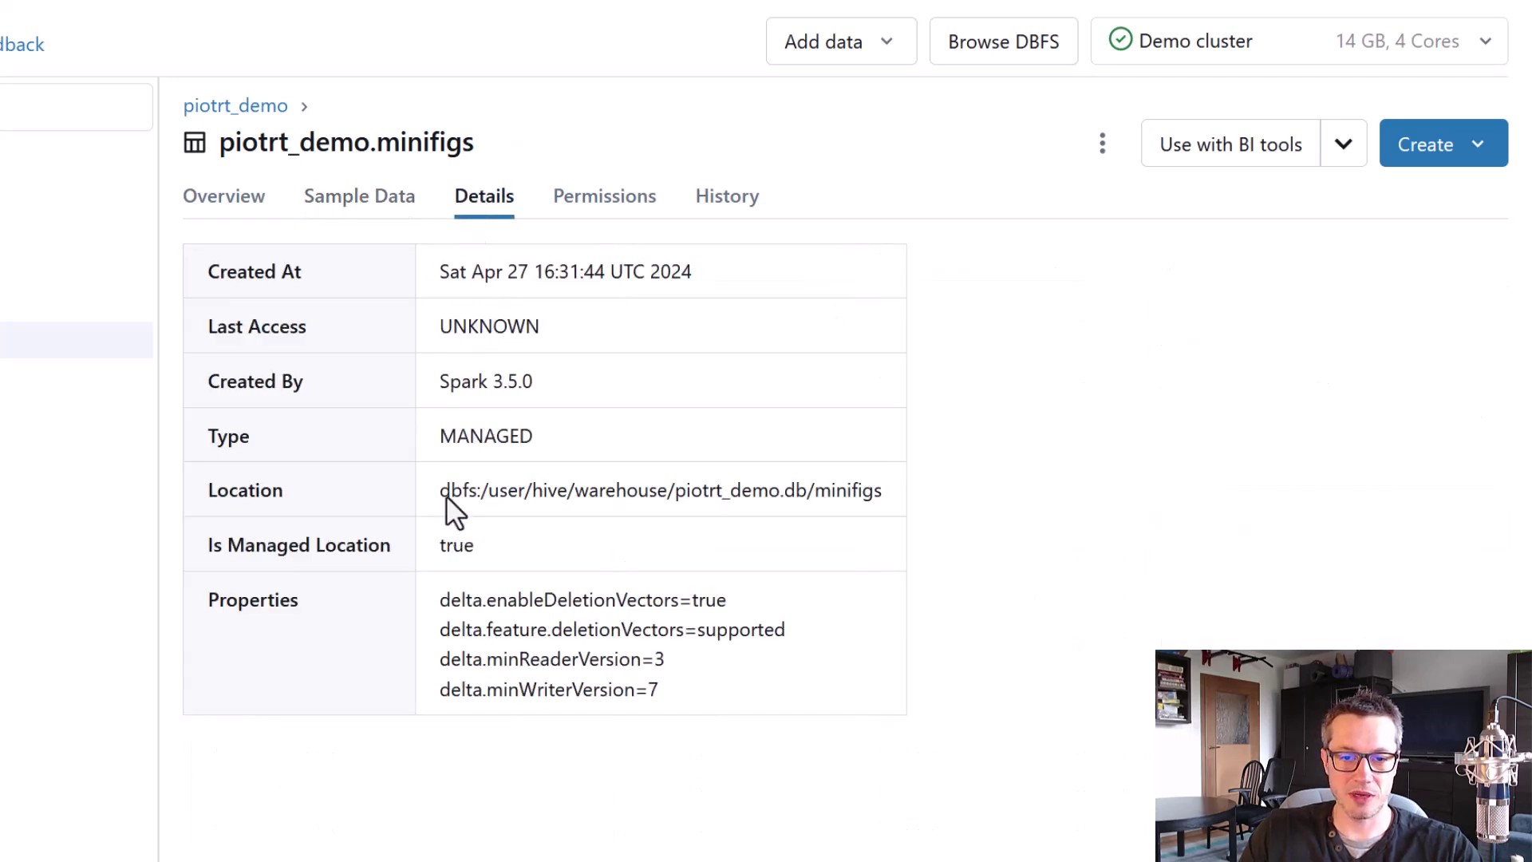
pyautogui.click(232, 200)
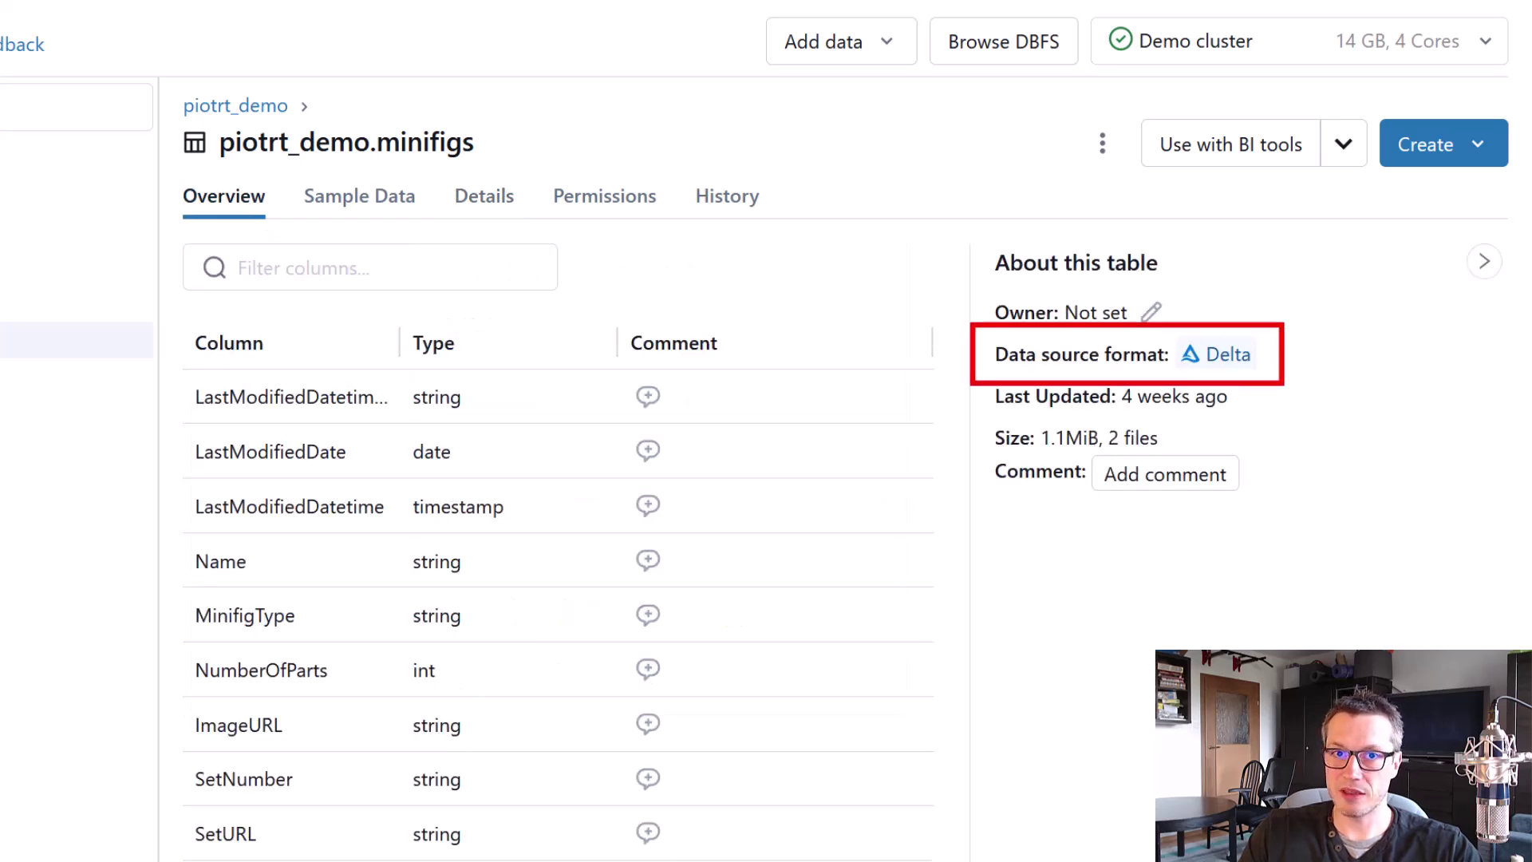
pyautogui.click(484, 201)
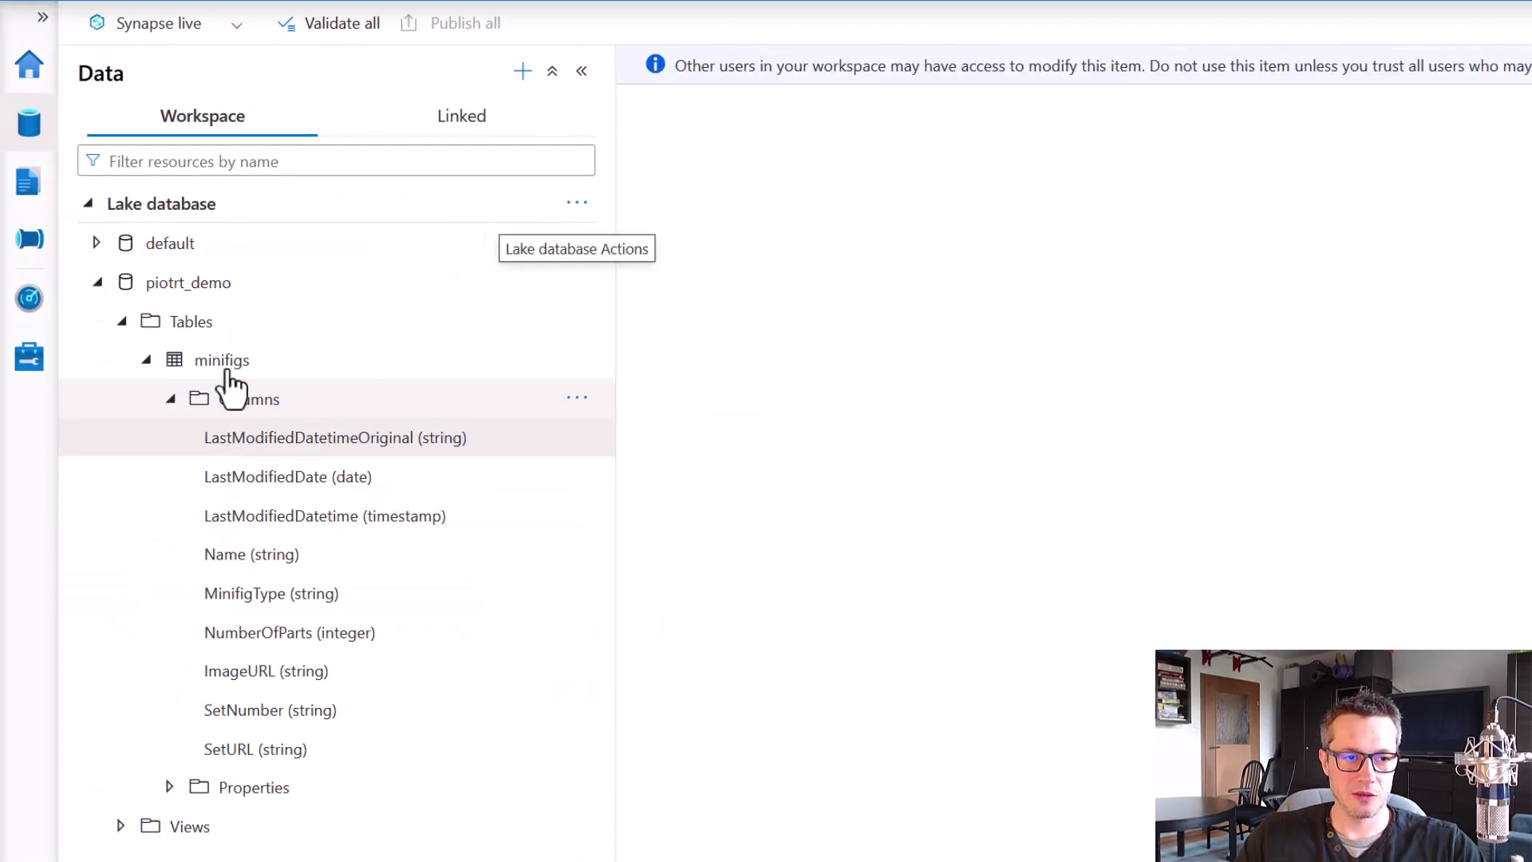
# Switch back to Synapse and inspect the actions available for the minifigs table, the demo database and its Tables folder.
pyautogui.click(234, 363)
pyautogui.click(236, 363)
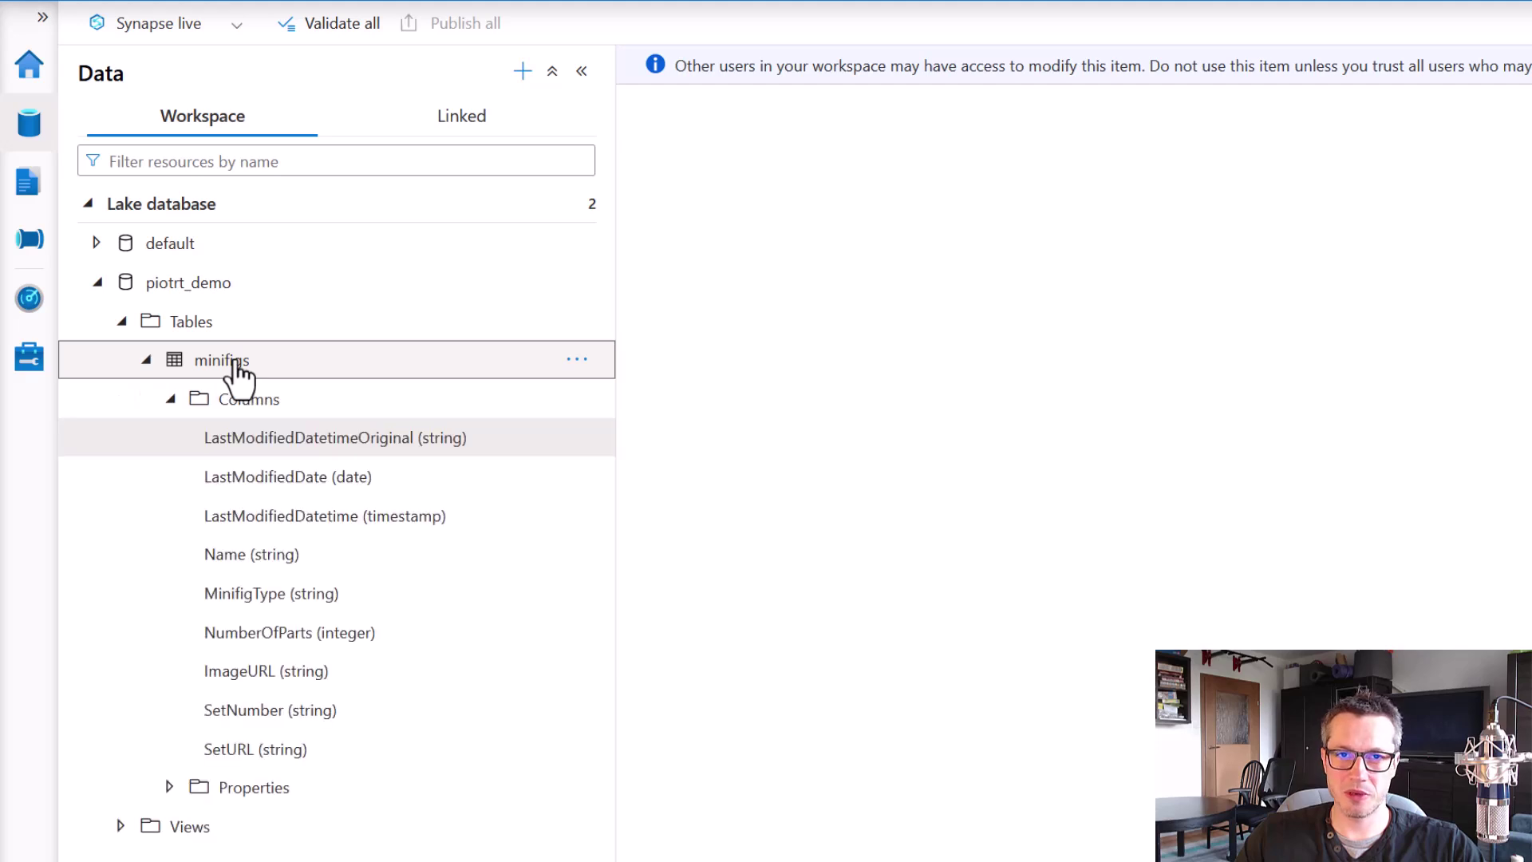
pyautogui.click(588, 365)
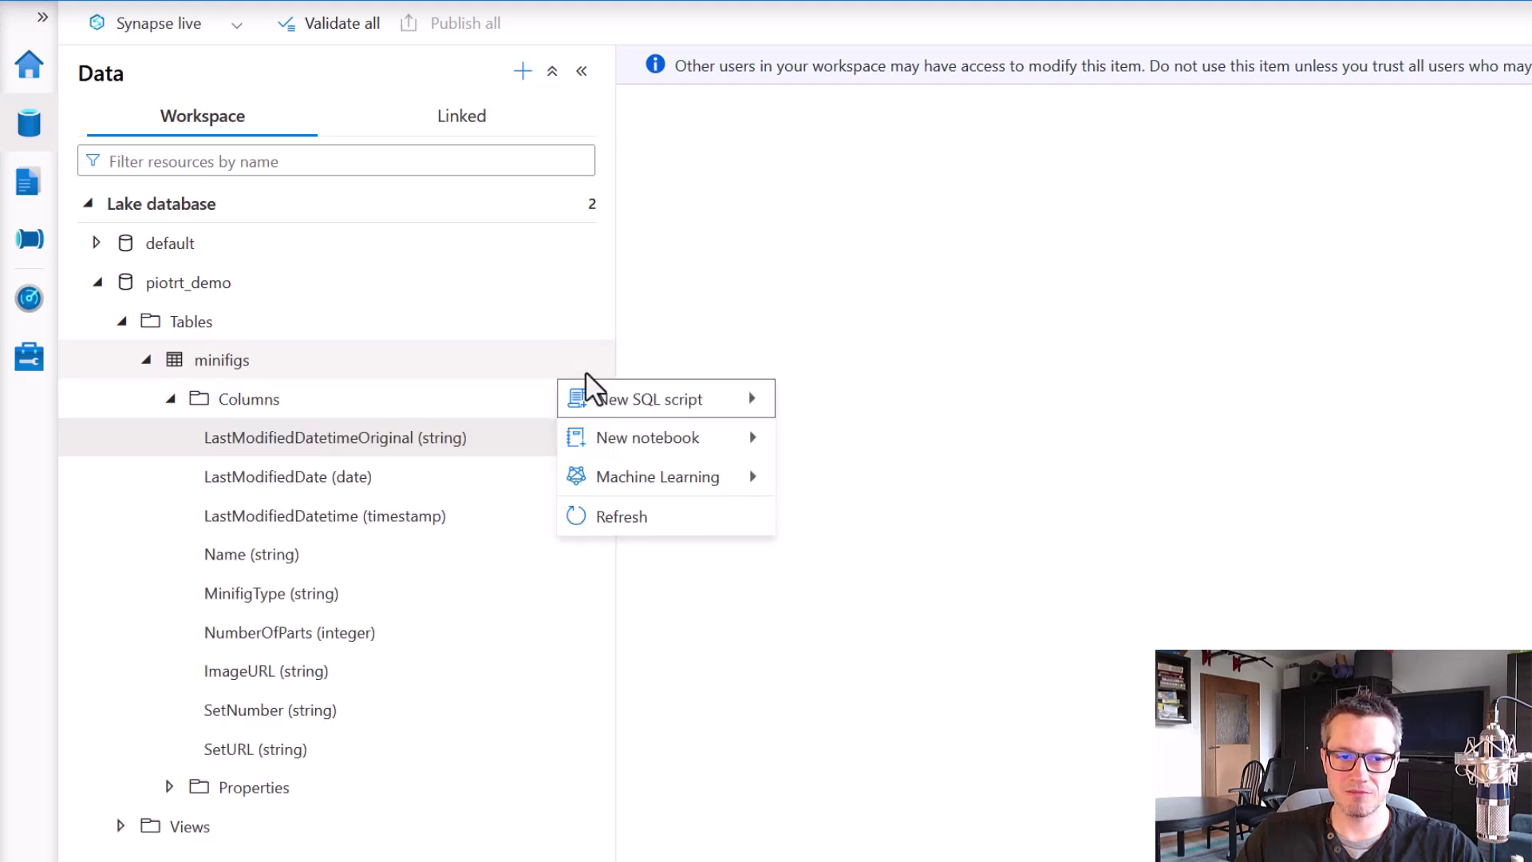
pyautogui.click(323, 479)
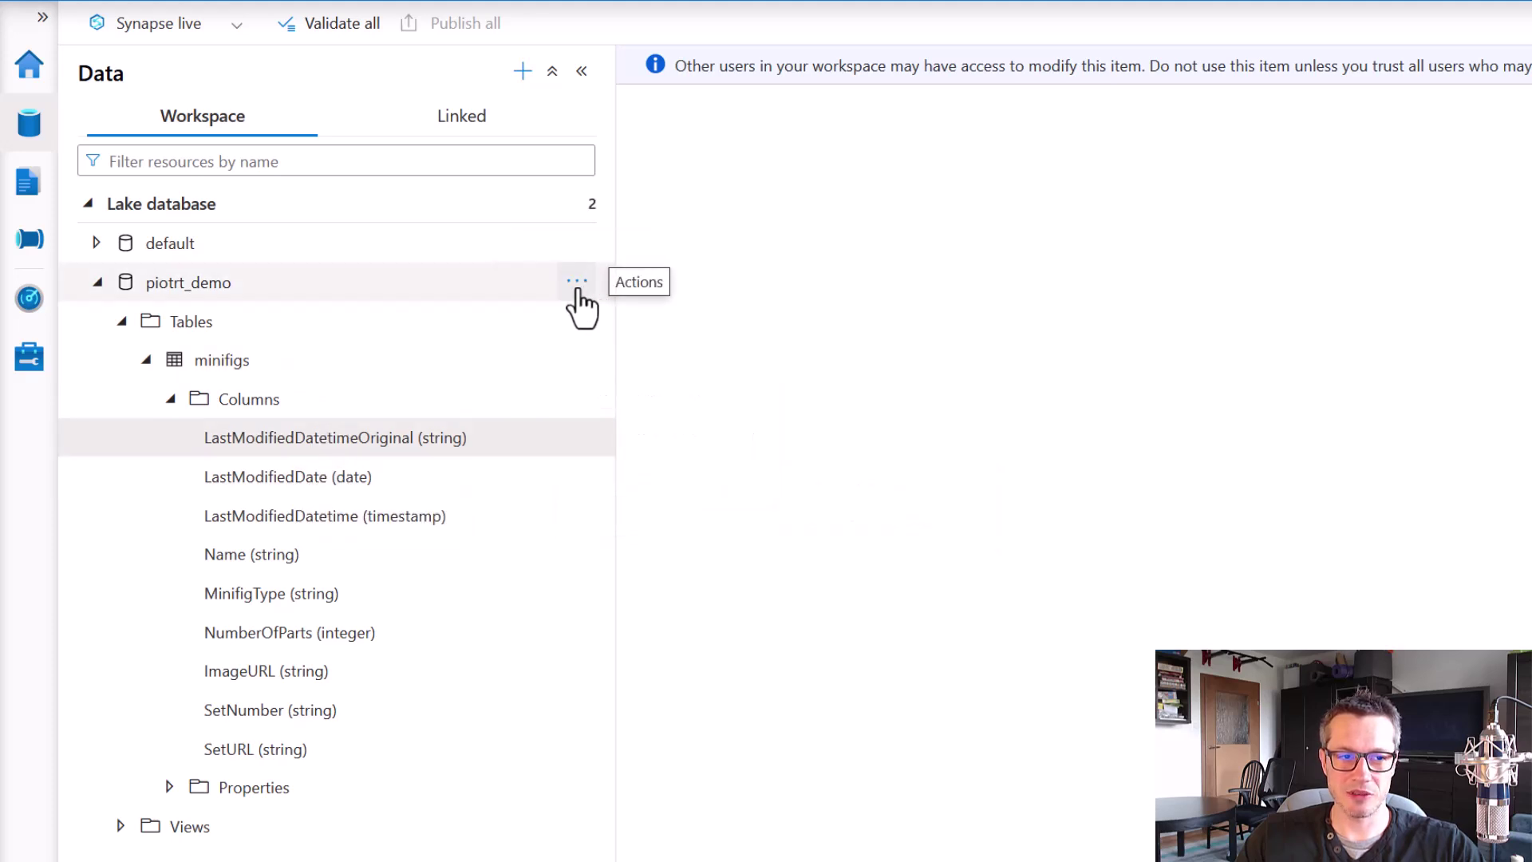
pyautogui.click(576, 282)
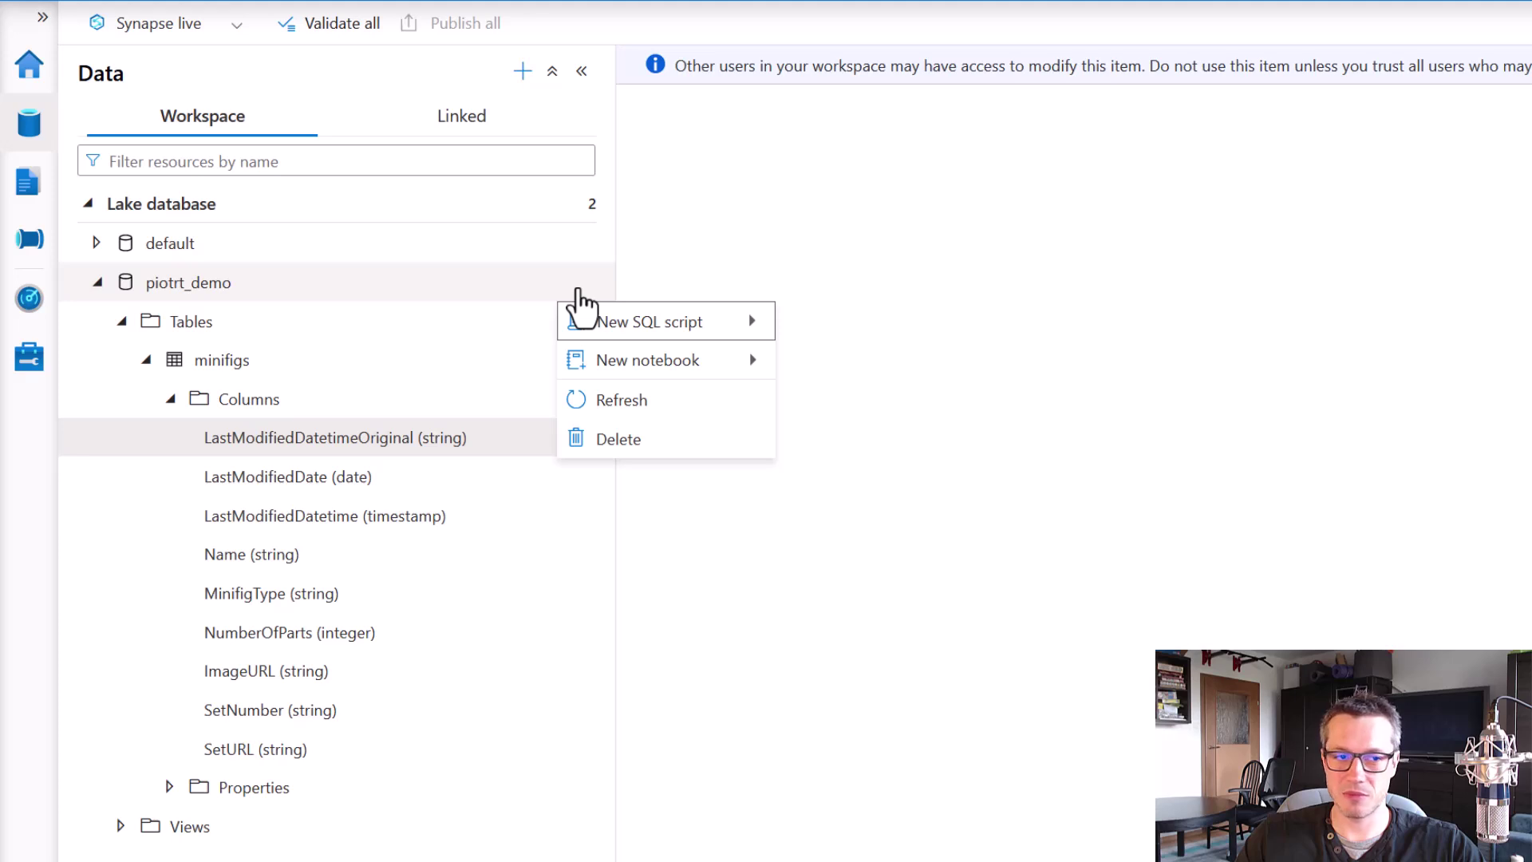
pyautogui.click(321, 497)
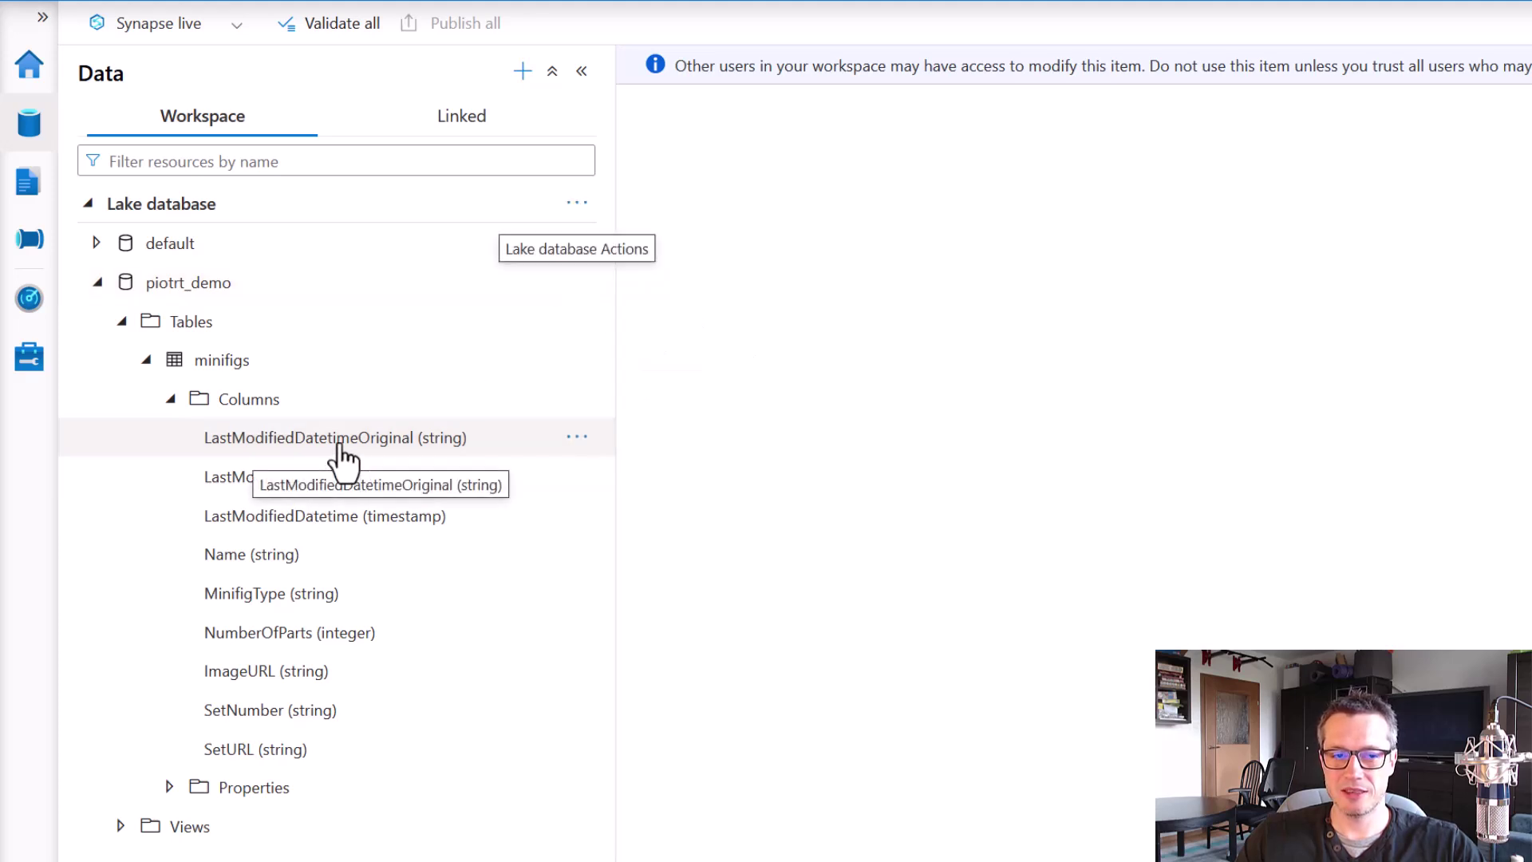
pyautogui.click(575, 321)
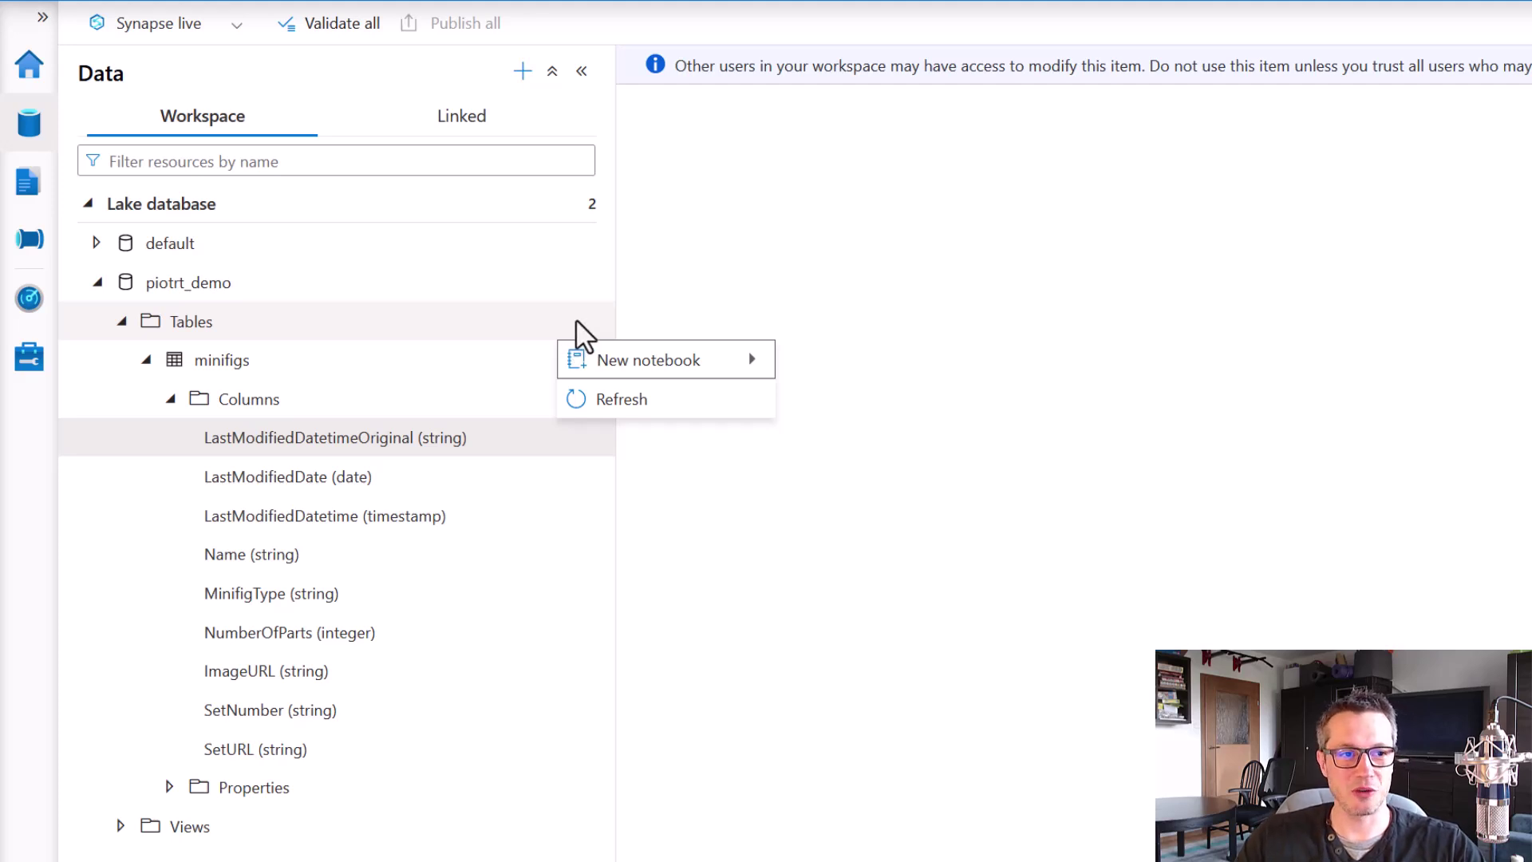
# Check the Notebooks group among the workspace's development resources.
pyautogui.click(29, 179)
pyautogui.click(29, 179)
pyautogui.click(88, 160)
pyautogui.click(85, 160)
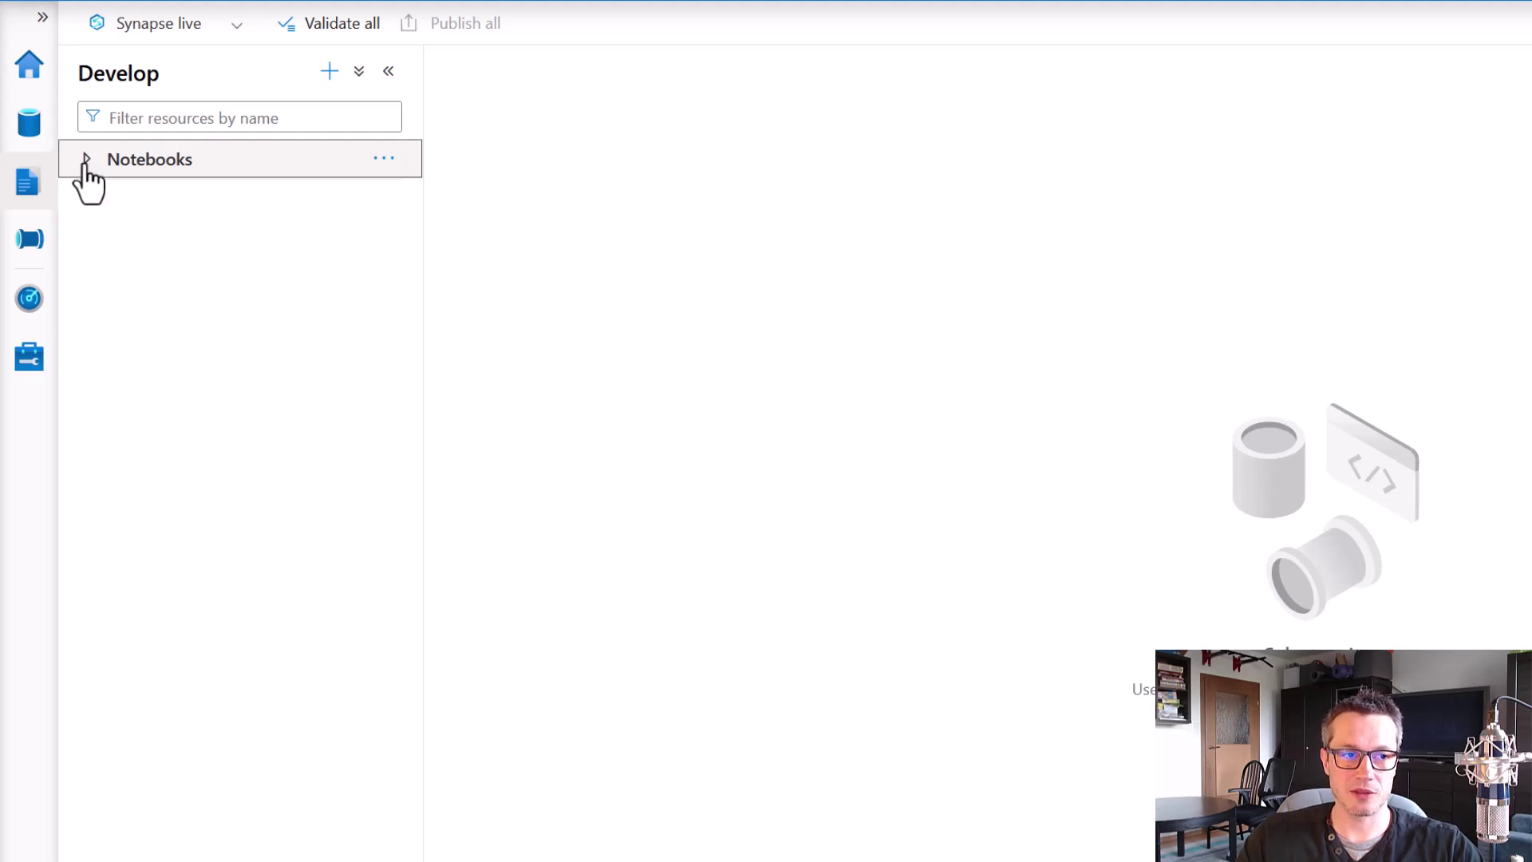
# Browse the linked ADLSg2_LS storage to the Rebrickable/Minifigs folder in the raw container.
pyautogui.click(28, 124)
pyautogui.click(470, 121)
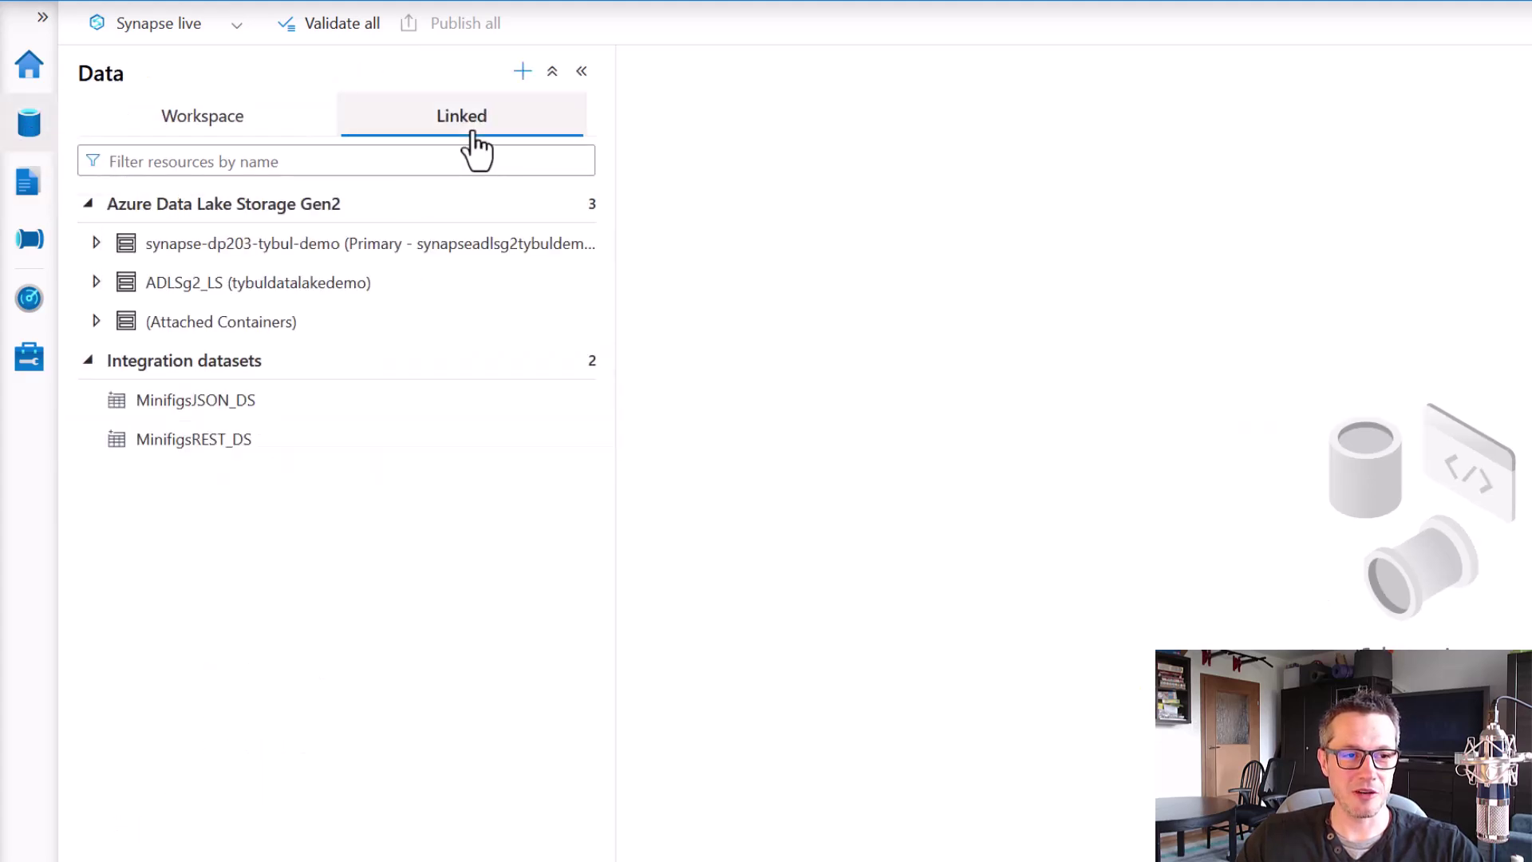
pyautogui.click(96, 283)
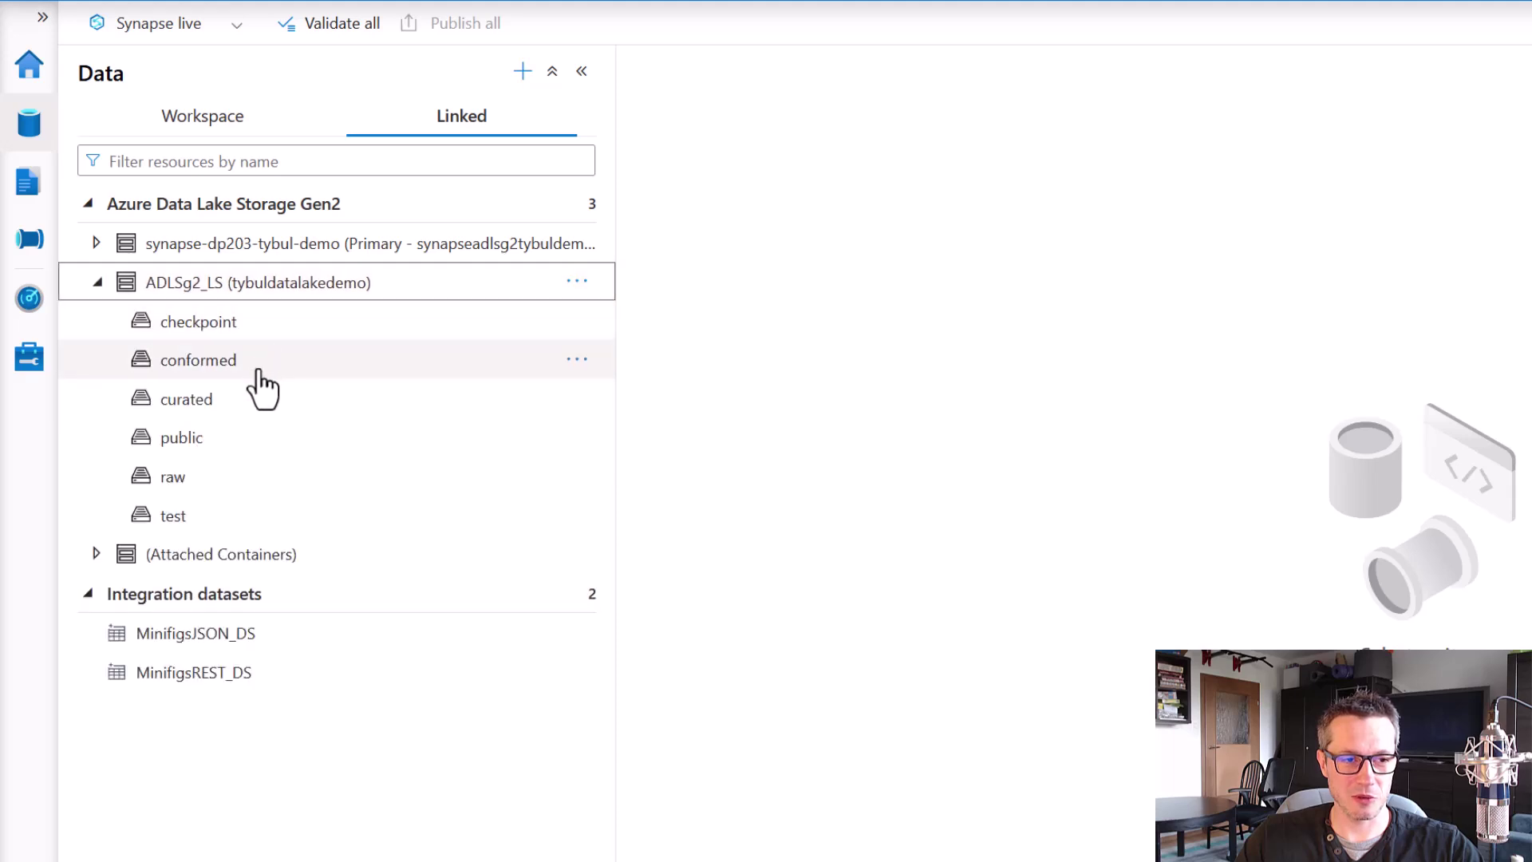
pyautogui.click(192, 484)
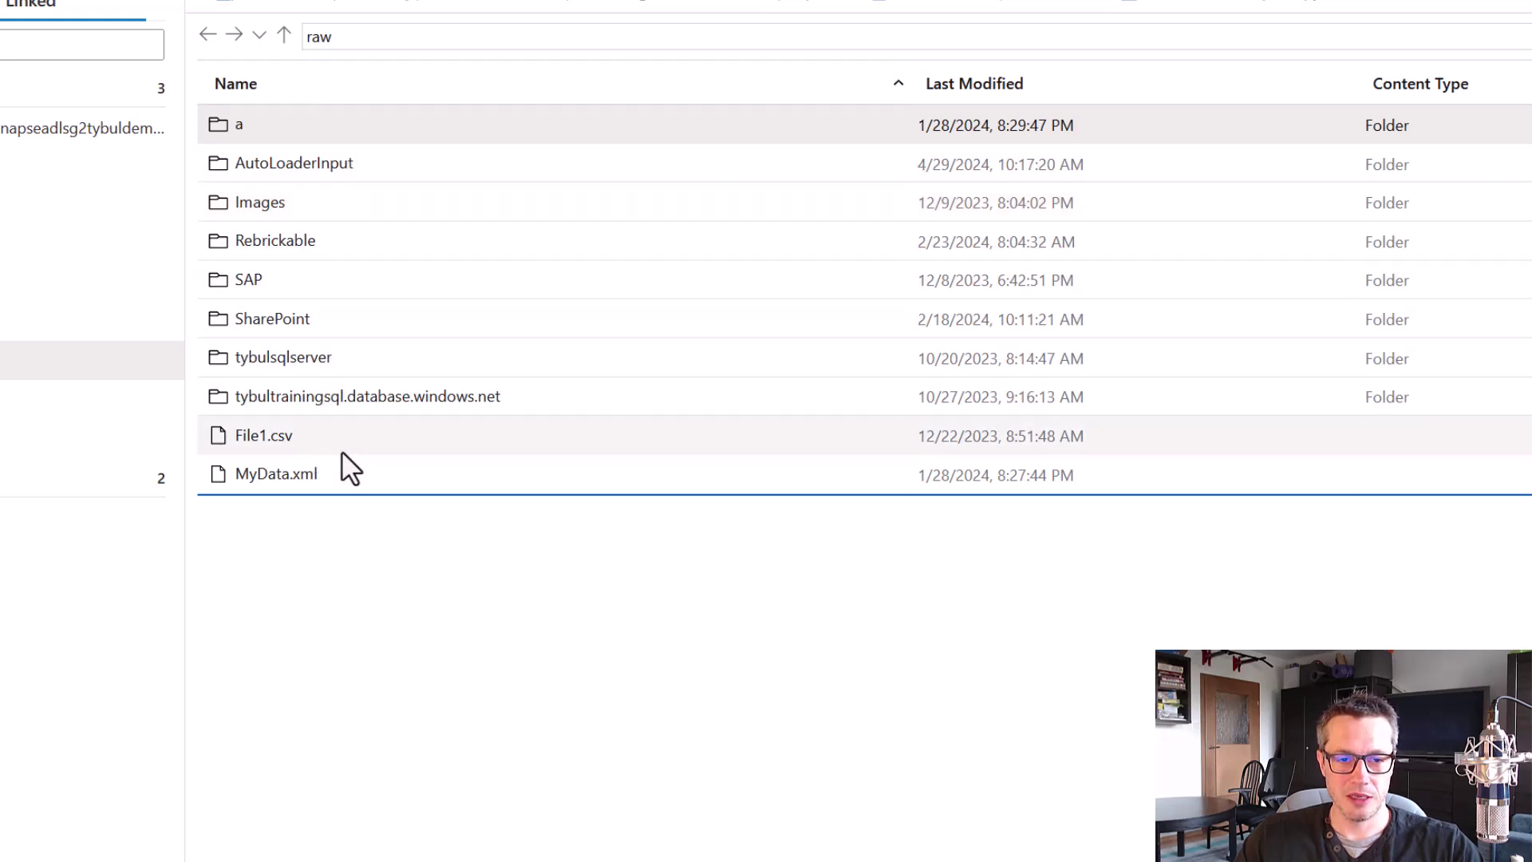
pyautogui.doubleClick(289, 247)
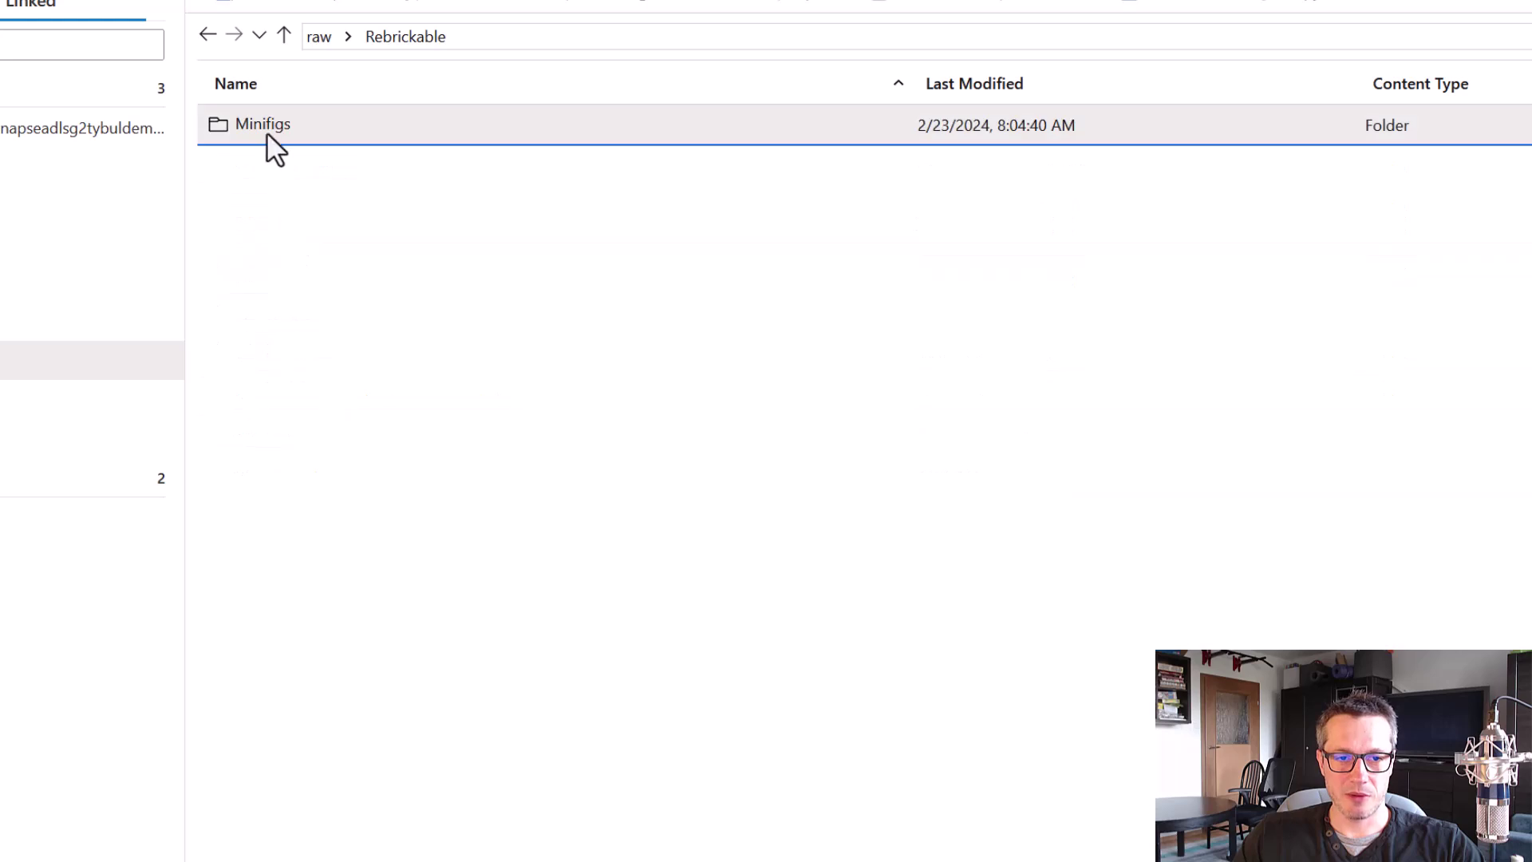
pyautogui.doubleClick(267, 126)
# Create a new notebook that loads minifigs.json to a DataFrame and run its generated cell.
pyautogui.rightClick(270, 126)
pyautogui.moveTo(454, 192)
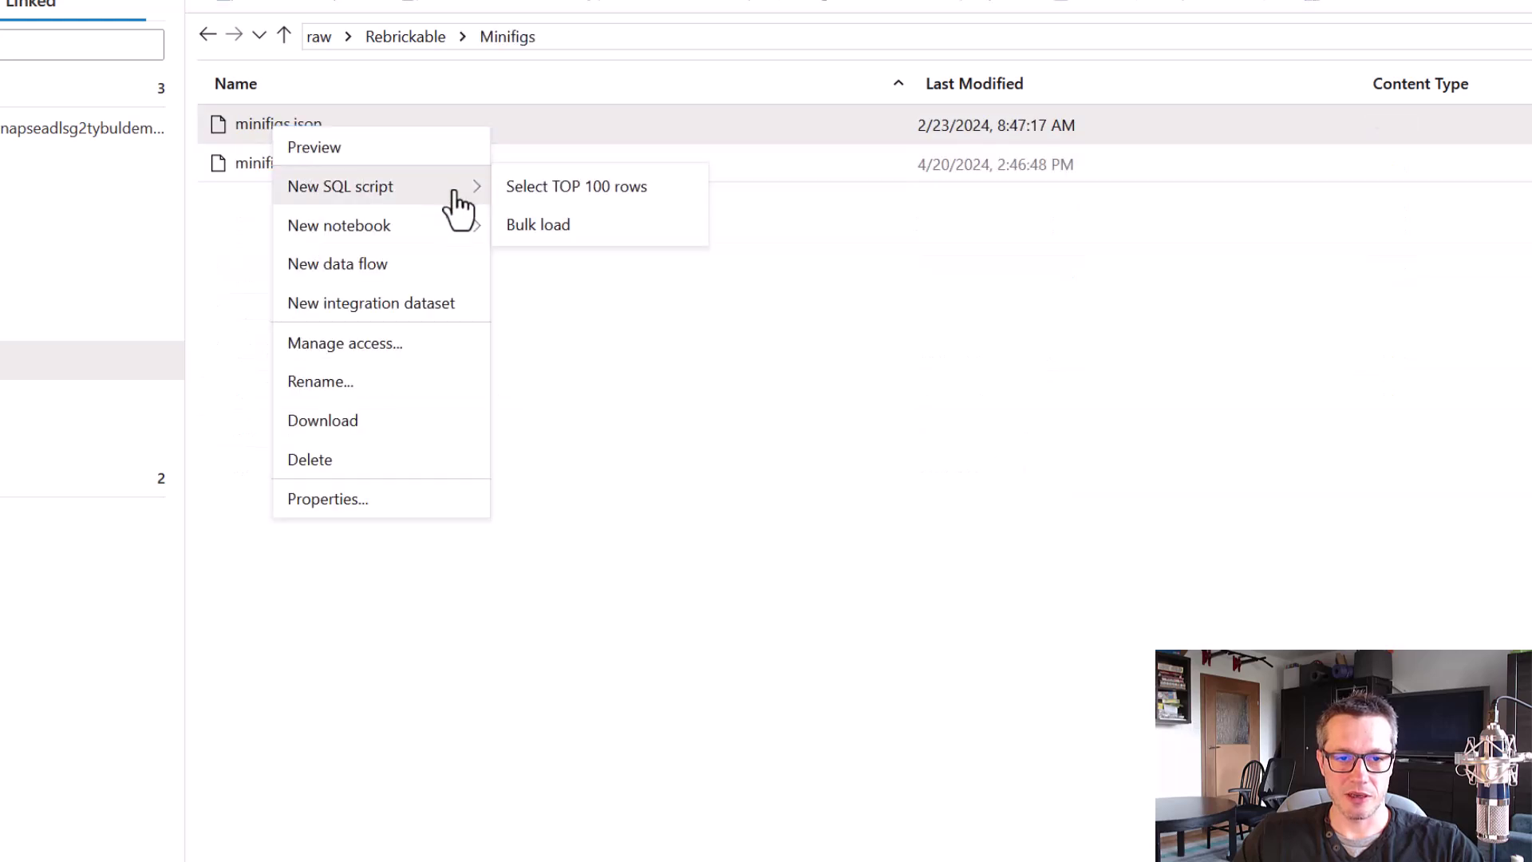
pyautogui.moveTo(447, 227)
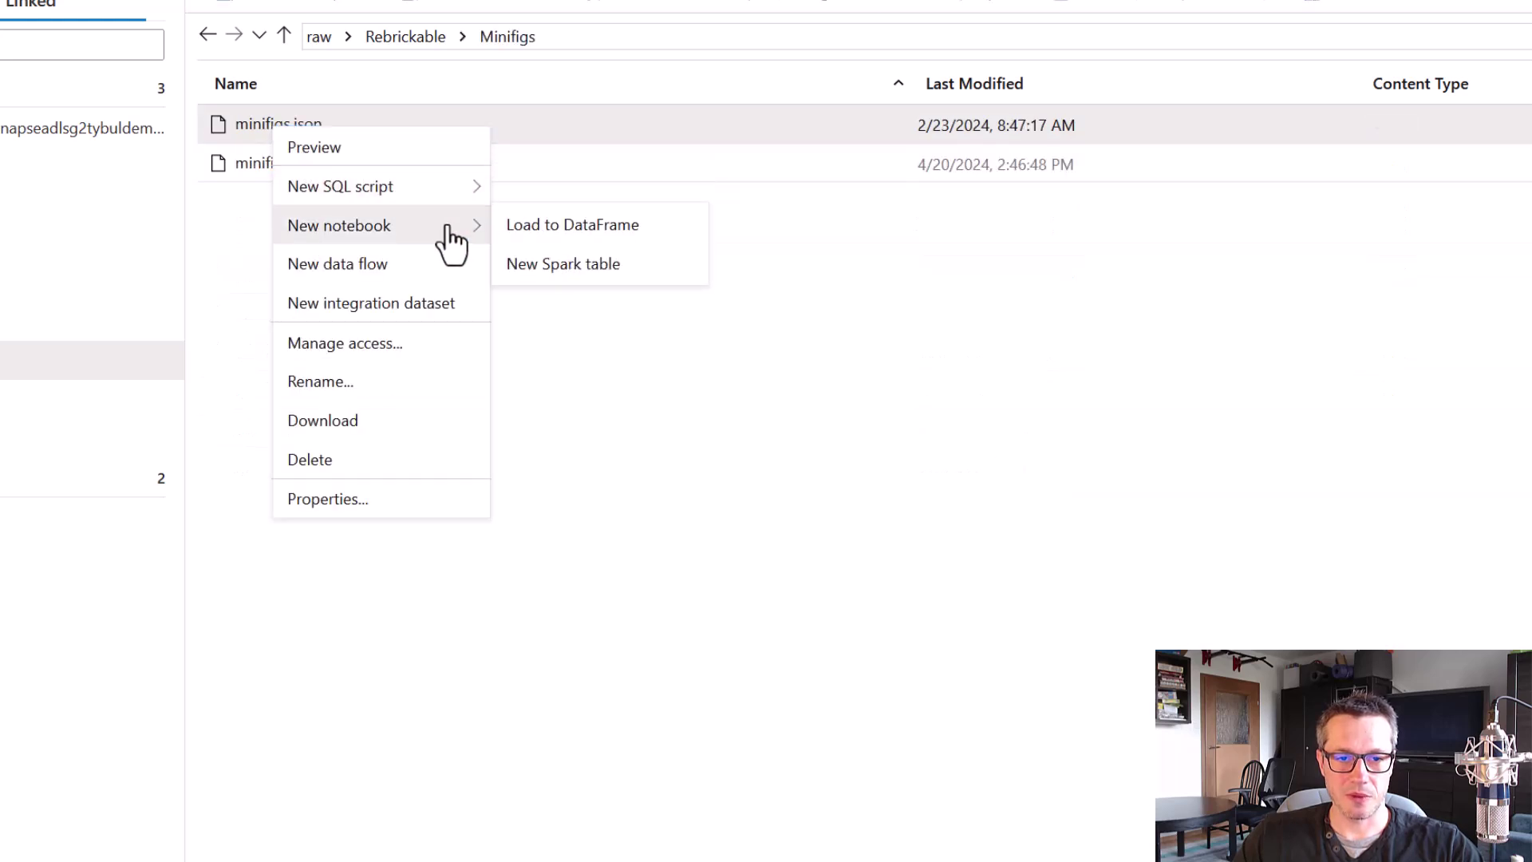
pyautogui.click(558, 226)
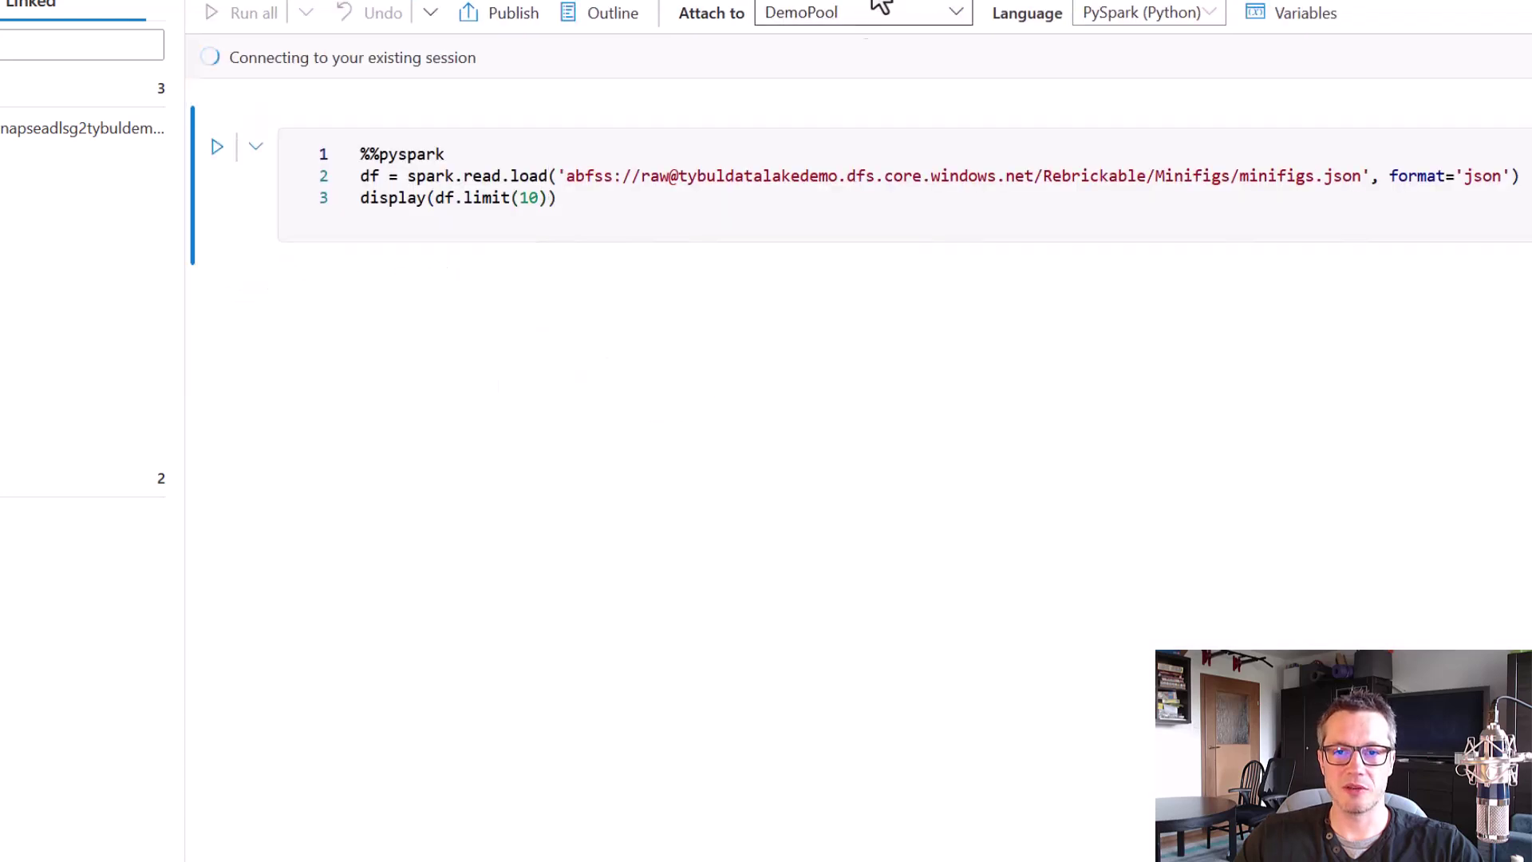
pyautogui.click(216, 146)
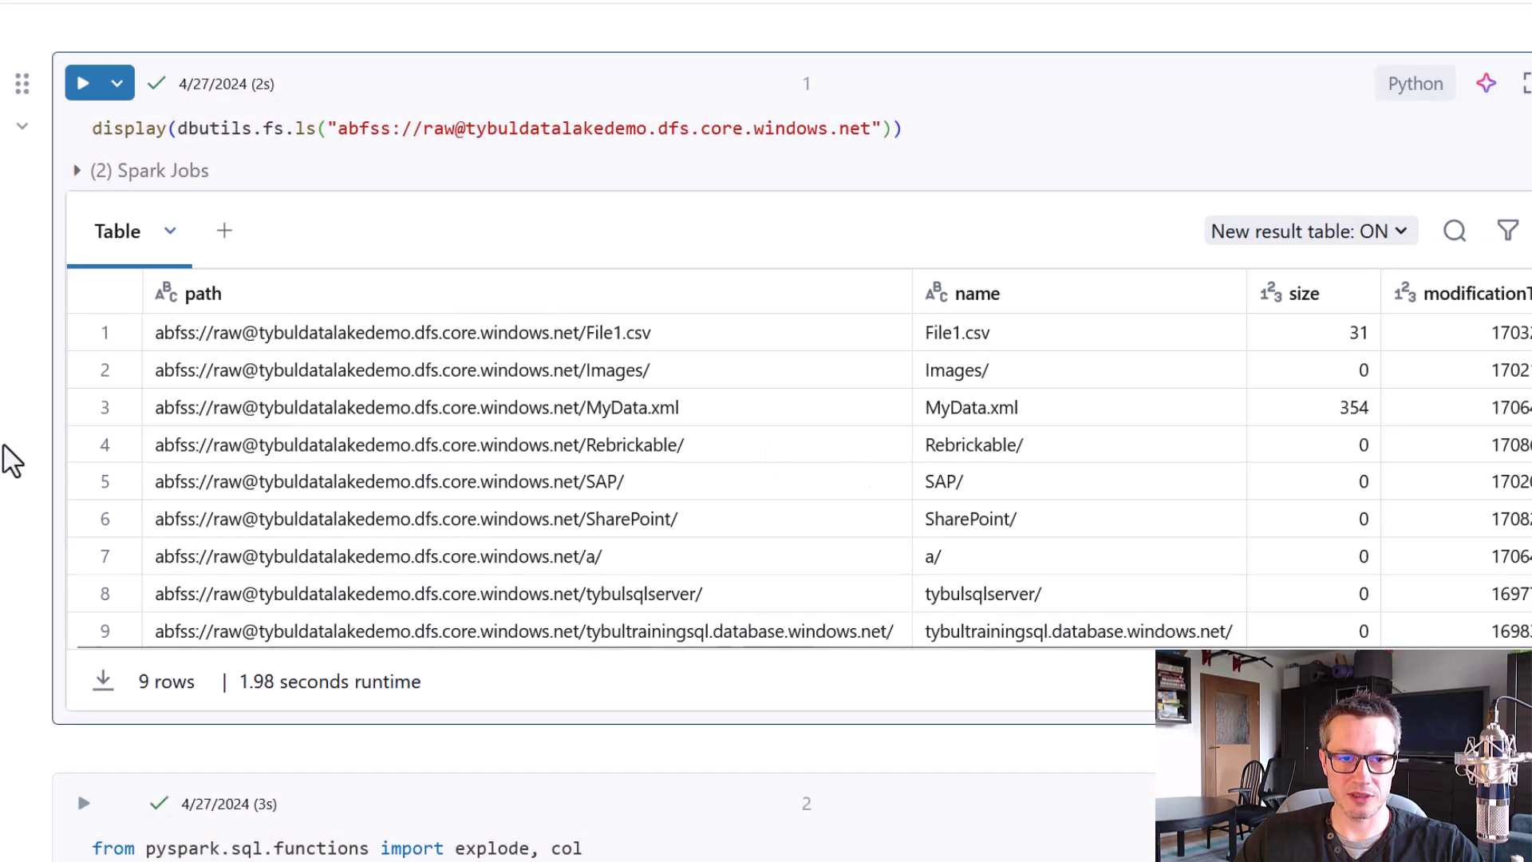
# Copy the Databricks cell that explodes the minifigs JSON and creates the myData temp view into a new Synapse cell and run it.
pyautogui.scroll(-6, 12, 460)
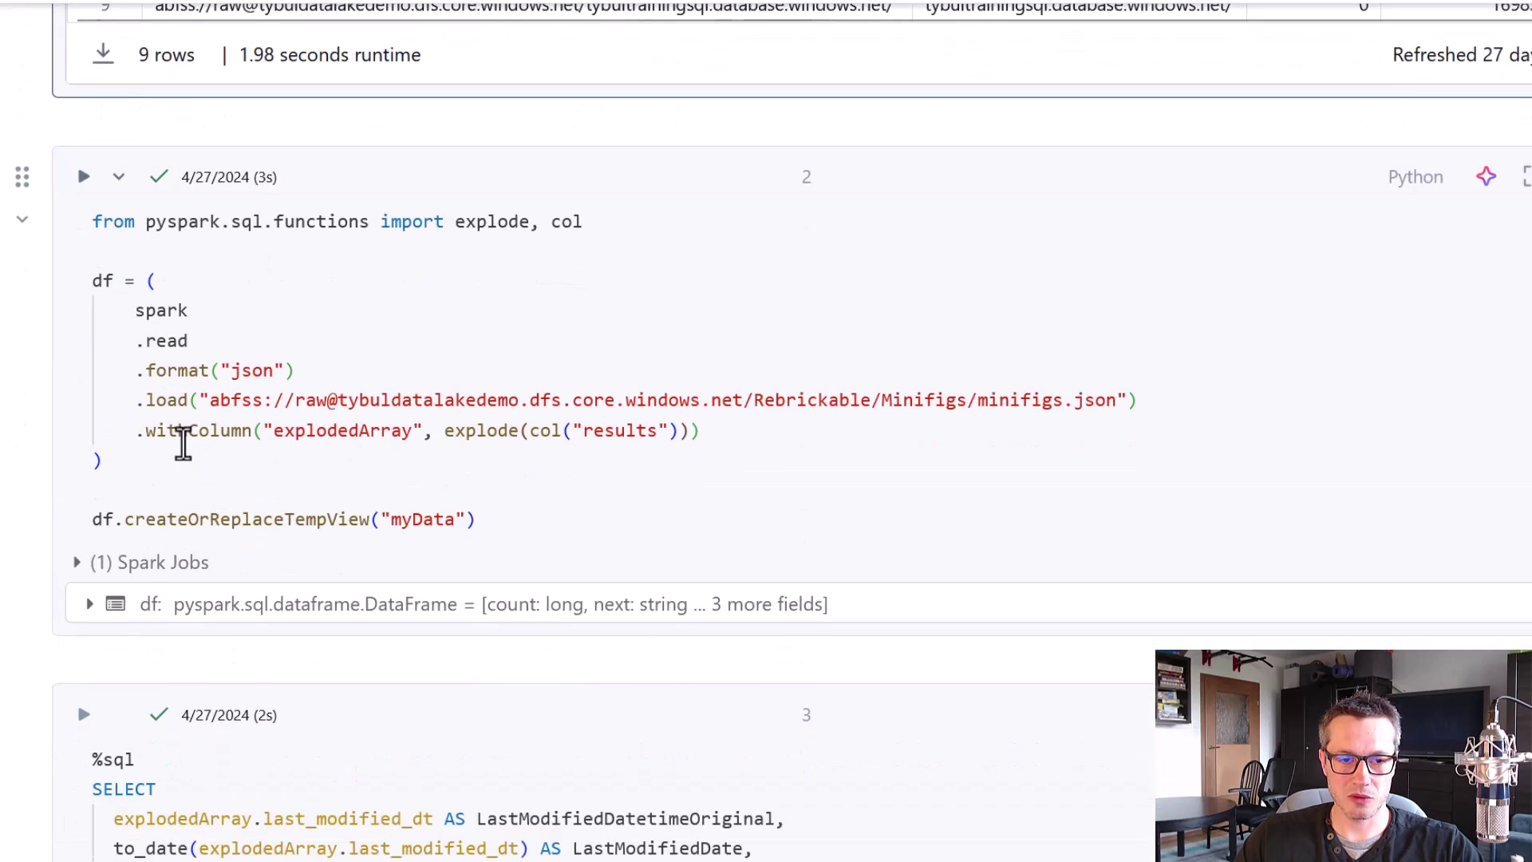
pyautogui.moveTo(507, 524); pyautogui.dragTo(59, 216)
pyautogui.hotkey('ctrl', 'c')
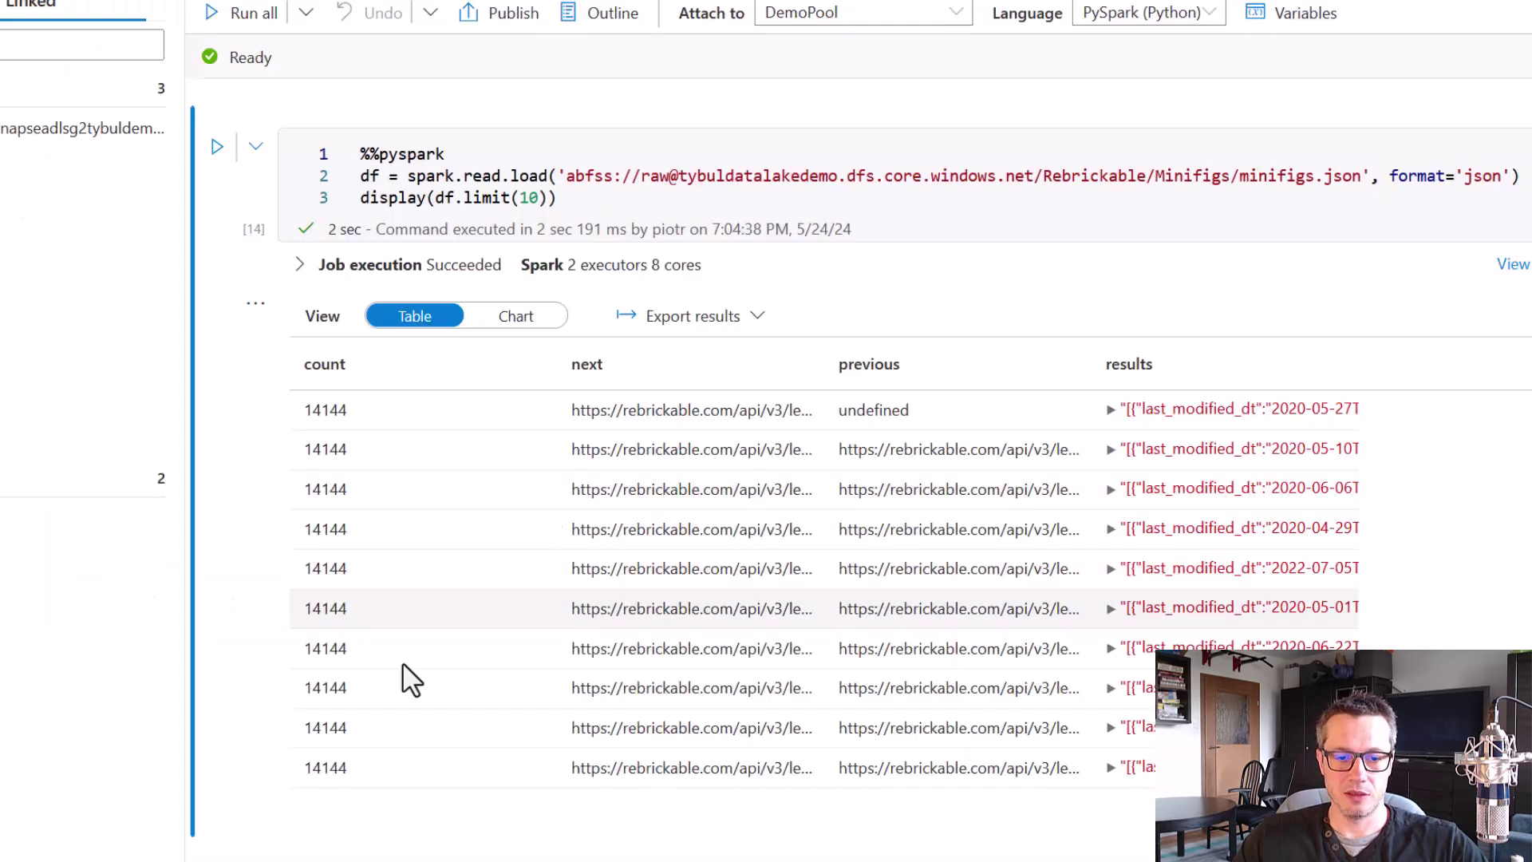
pyautogui.scroll(-2, 404, 676)
pyautogui.click(339, 722)
pyautogui.hotkey('ctrl', 'v')
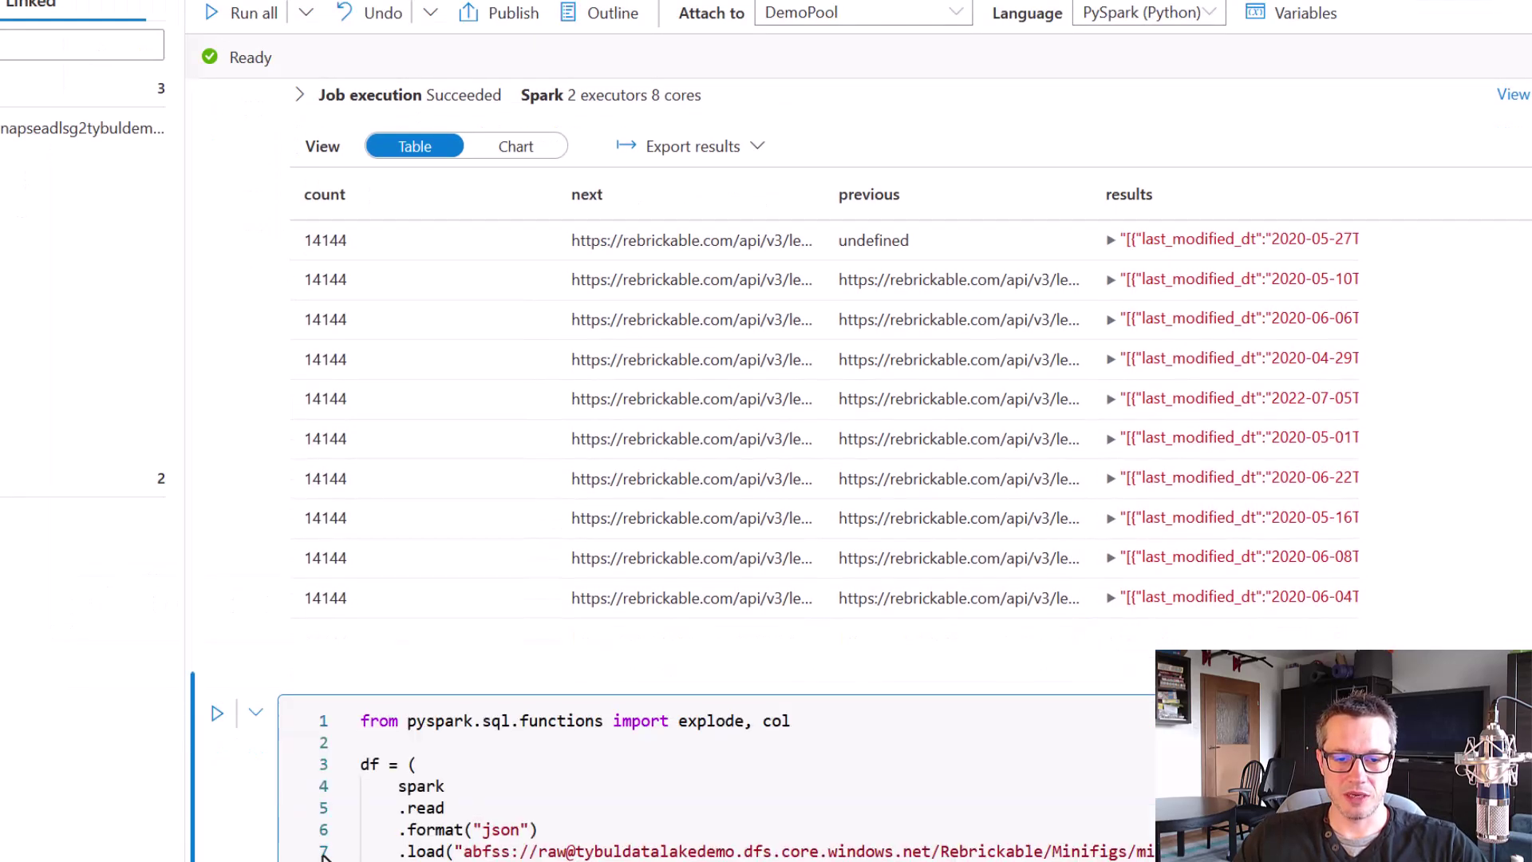
pyautogui.click(219, 722)
pyautogui.scroll(-5, 249, 798)
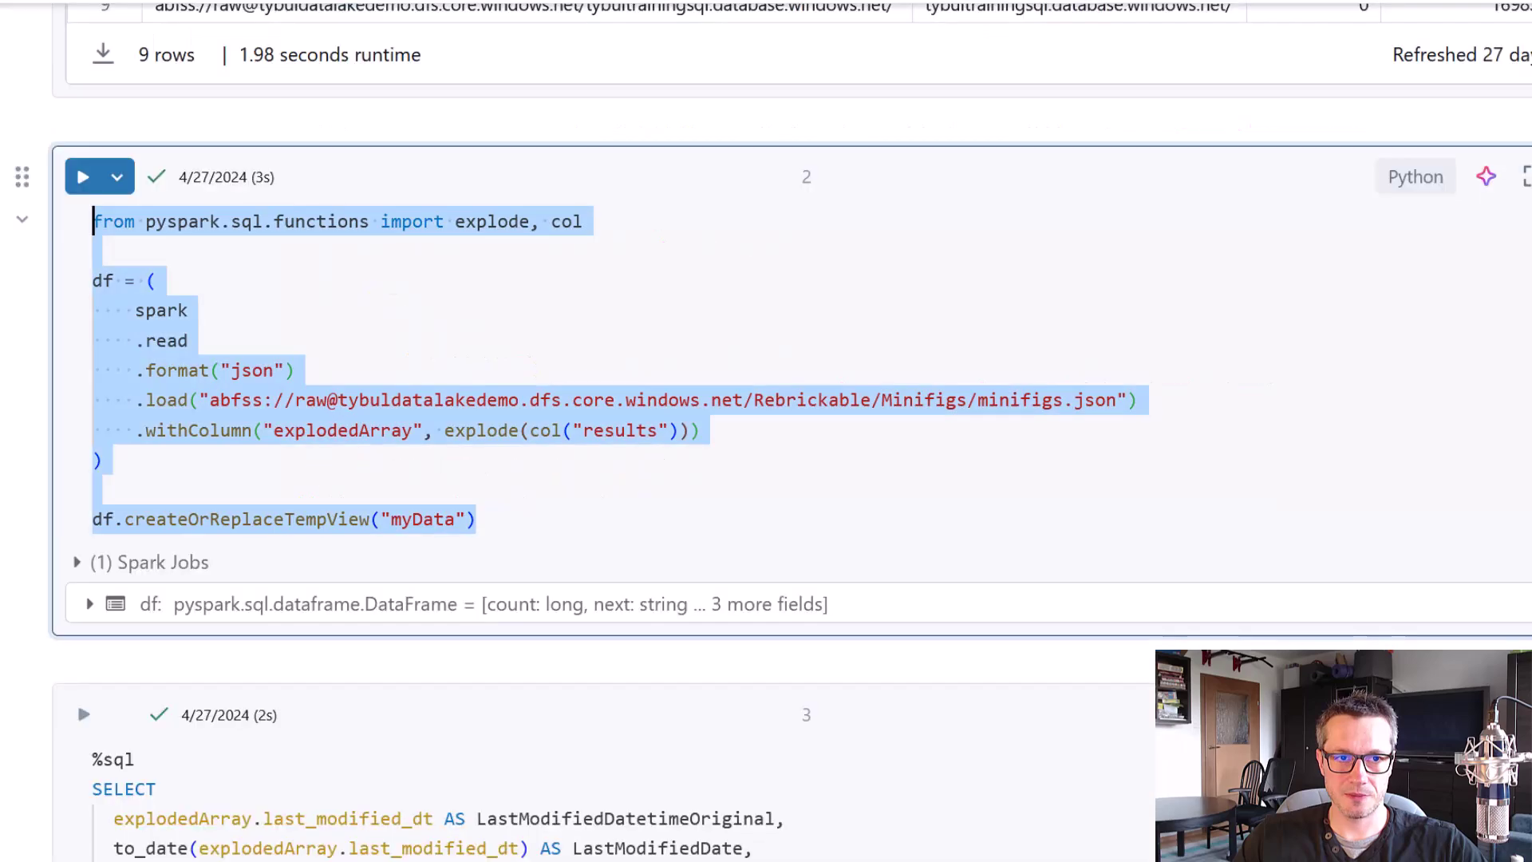
# Copy the SELECT query over myData from the SQL cell of the Databricks notebook.
pyautogui.scroll(-5, 60, 635)
pyautogui.scroll(-4, 60, 636)
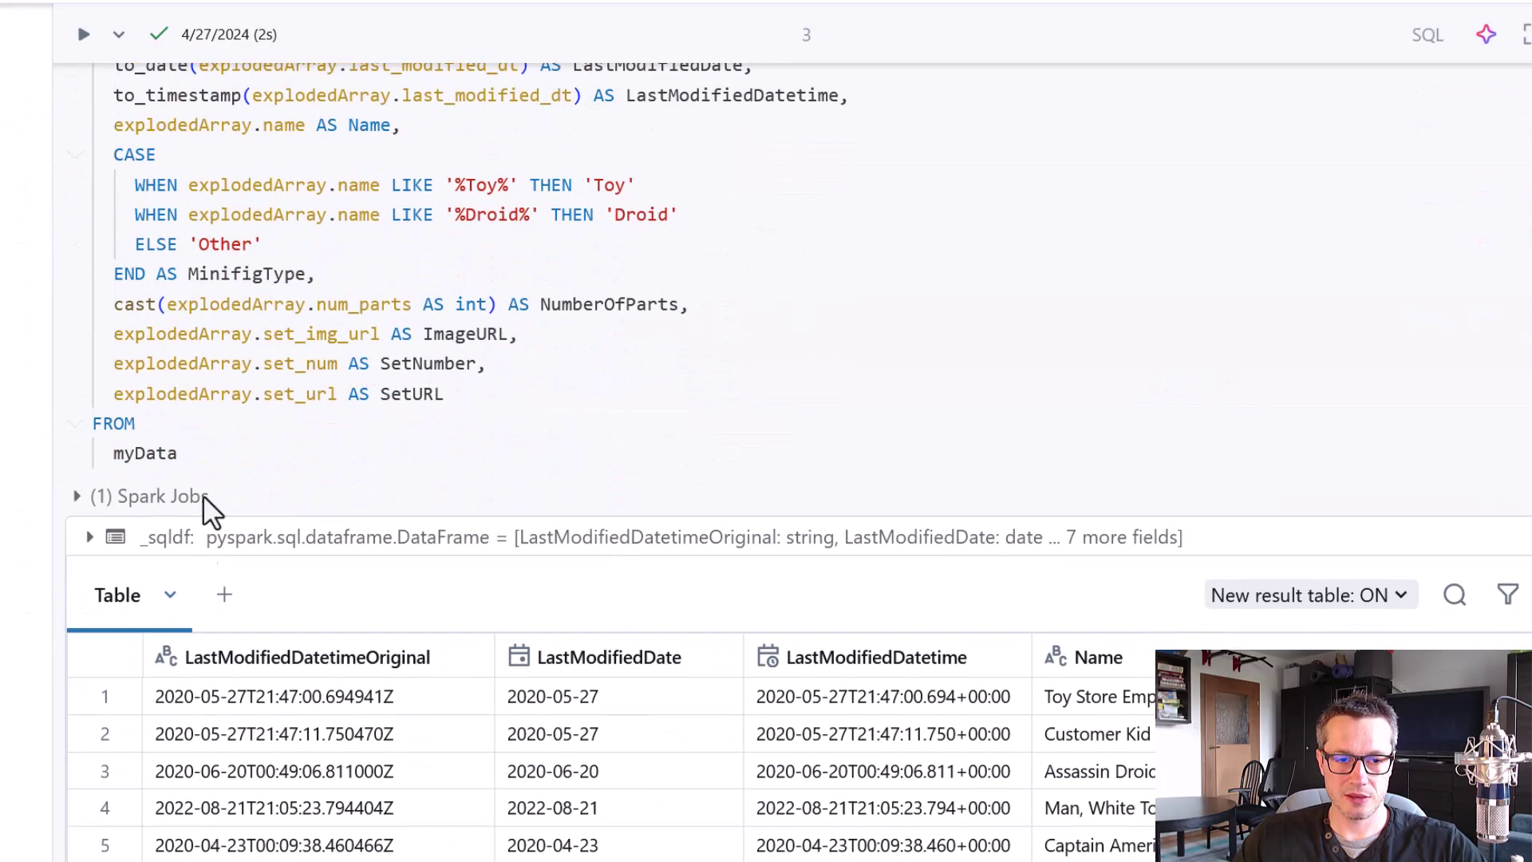
pyautogui.click(209, 456)
pyautogui.scroll(4, 332, 503)
pyautogui.moveTo(236, 770); pyautogui.dragTo(56, 339)
pyautogui.hotkey('ctrl', 'c')
pyautogui.scroll(-15, 28, 439)
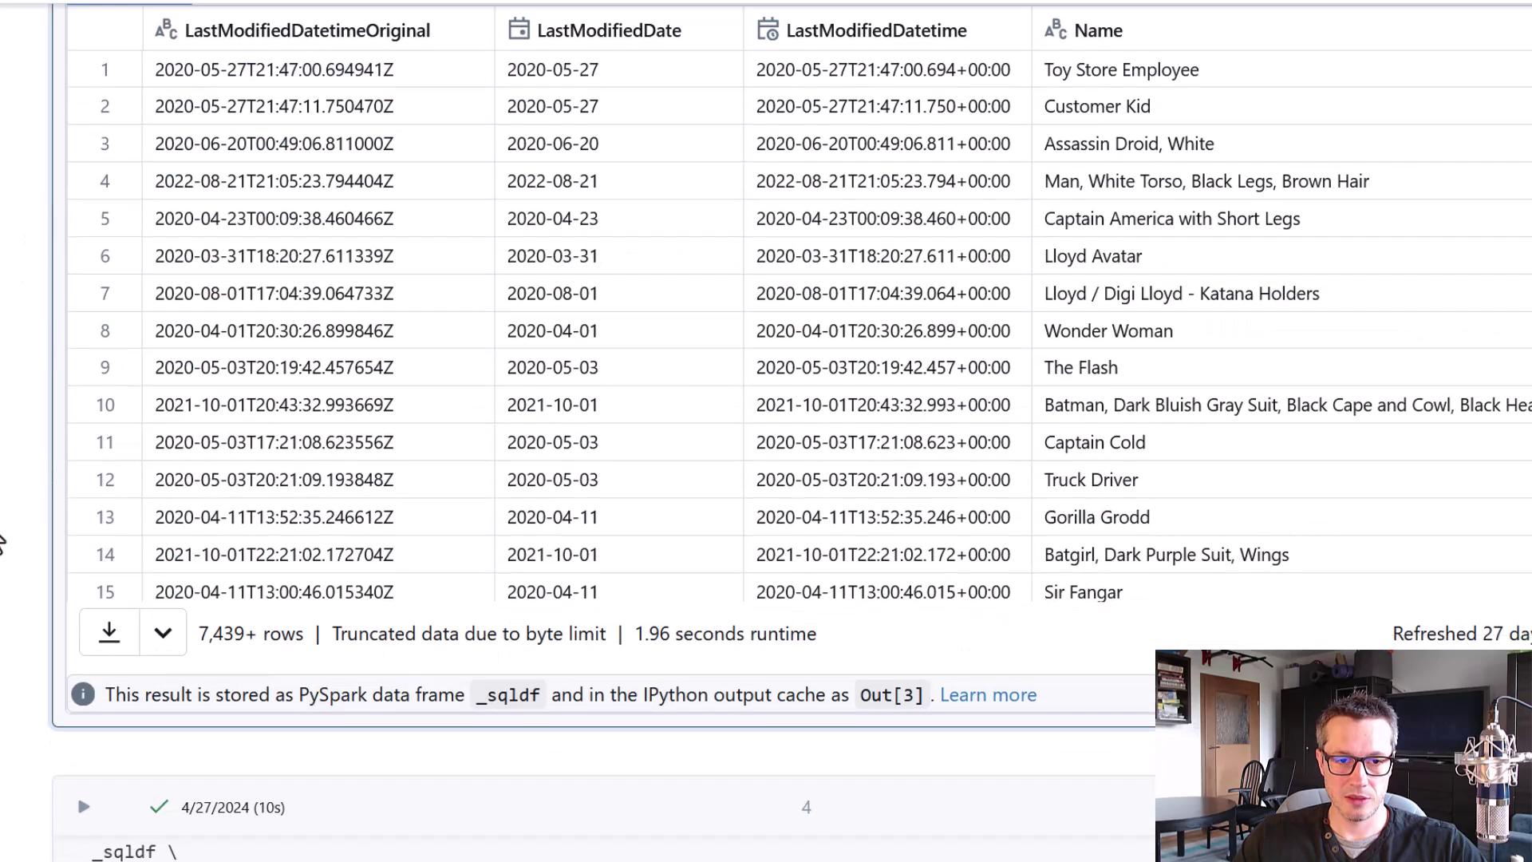
pyautogui.scroll(-4, 2, 541)
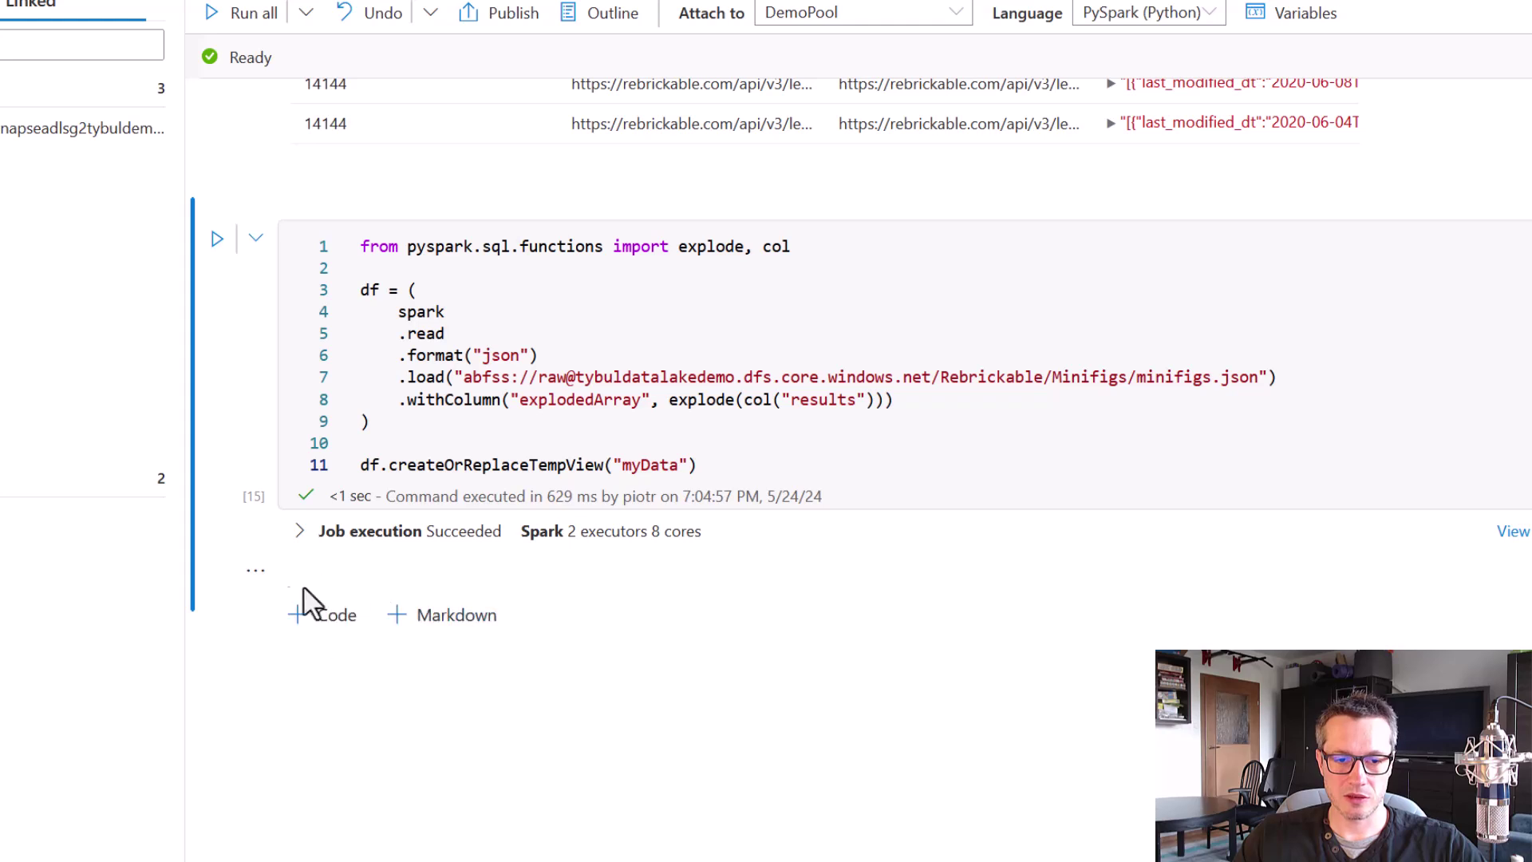
# Switch to Synapse, add a code cell assigning the copied query to df2 through a triple-quoted spark.sql call, and run it.
pyautogui.click(321, 616)
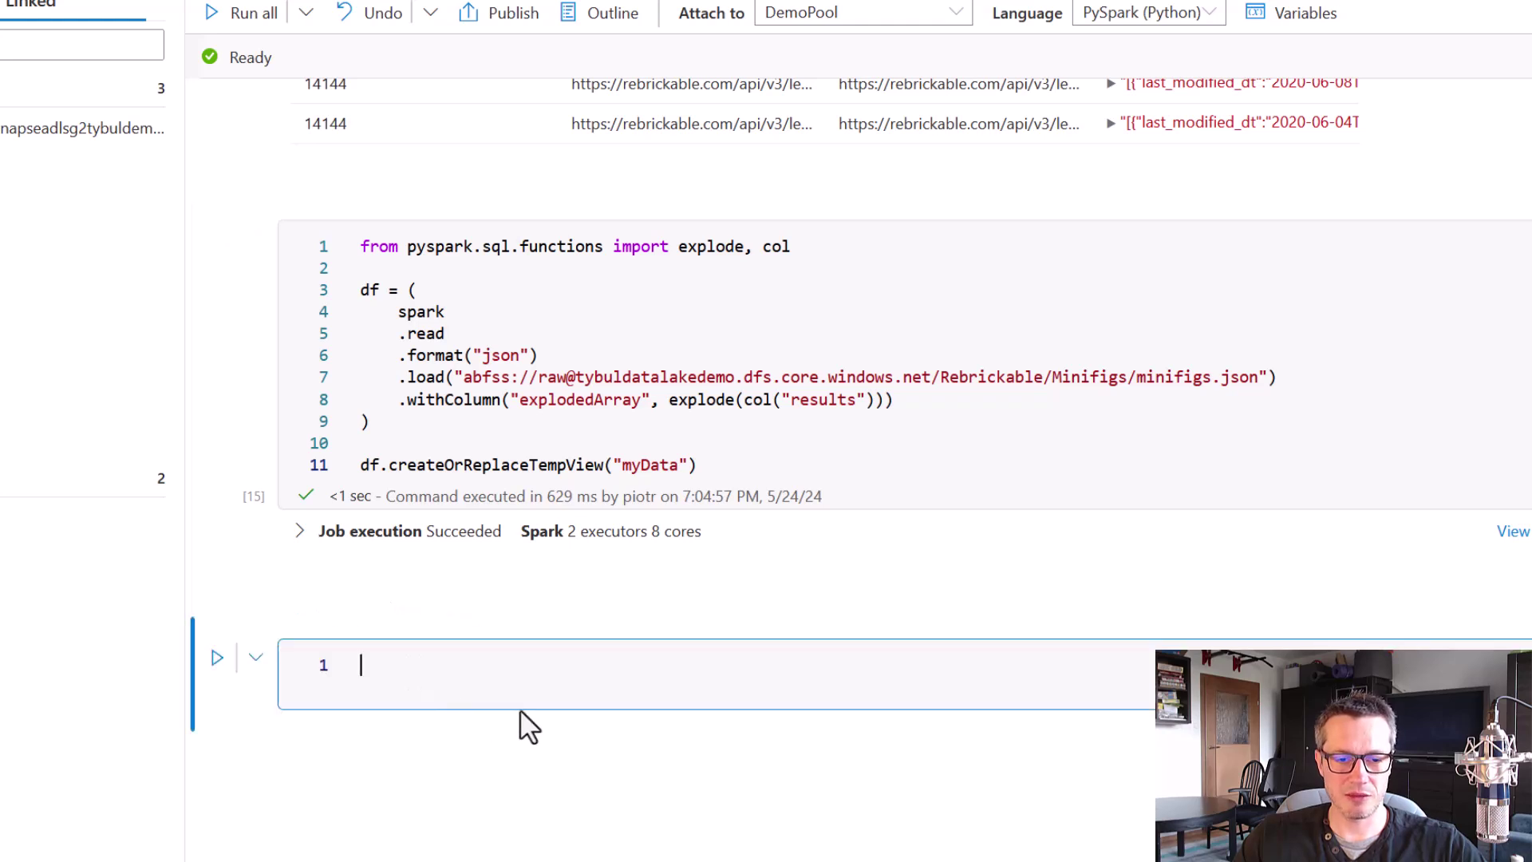
pyautogui.write('df2')
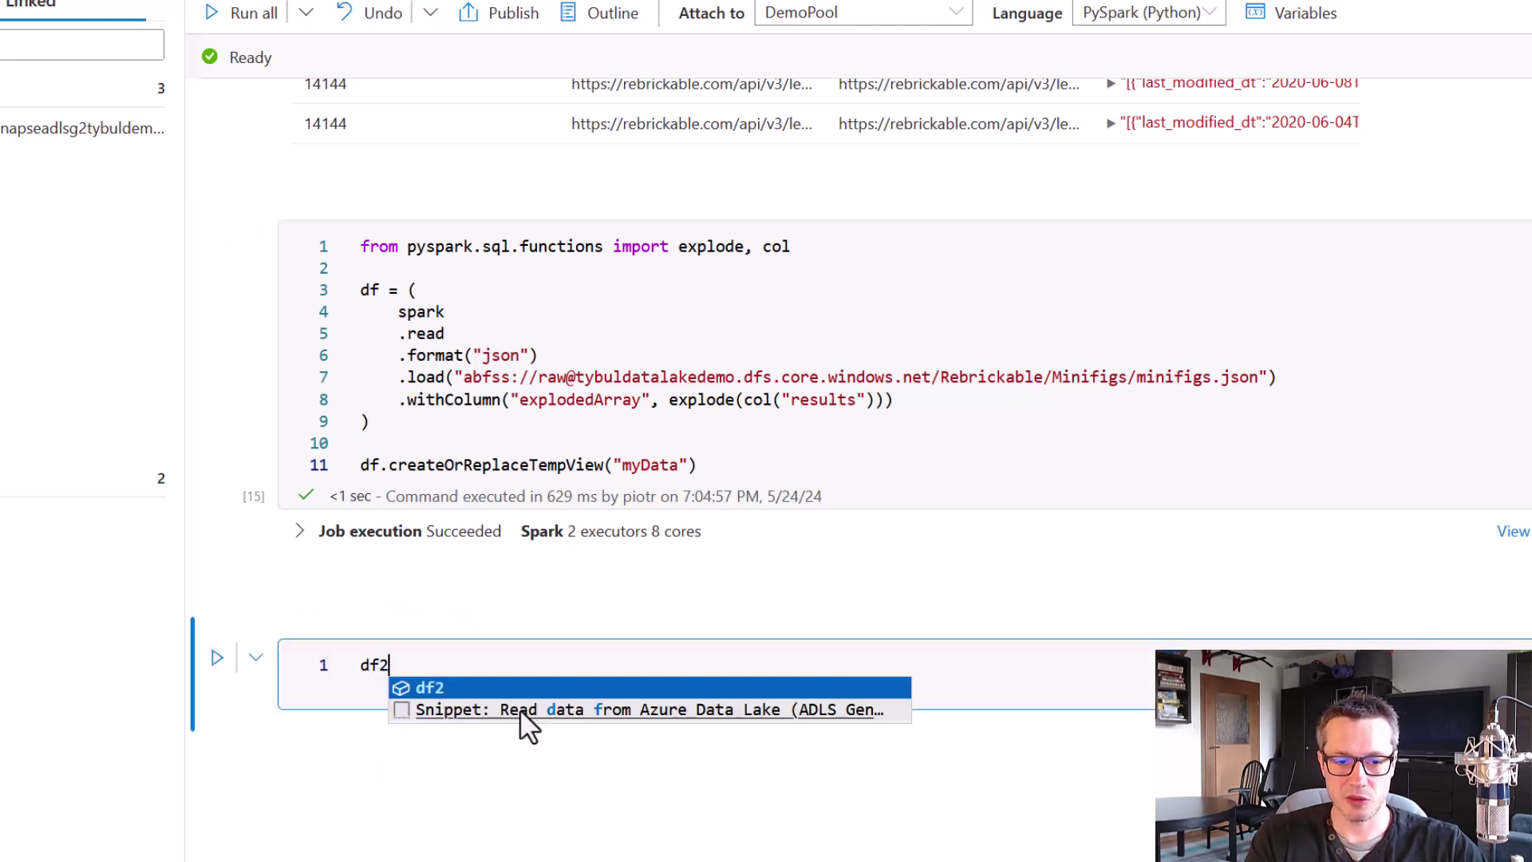
pyautogui.write(' = spark')
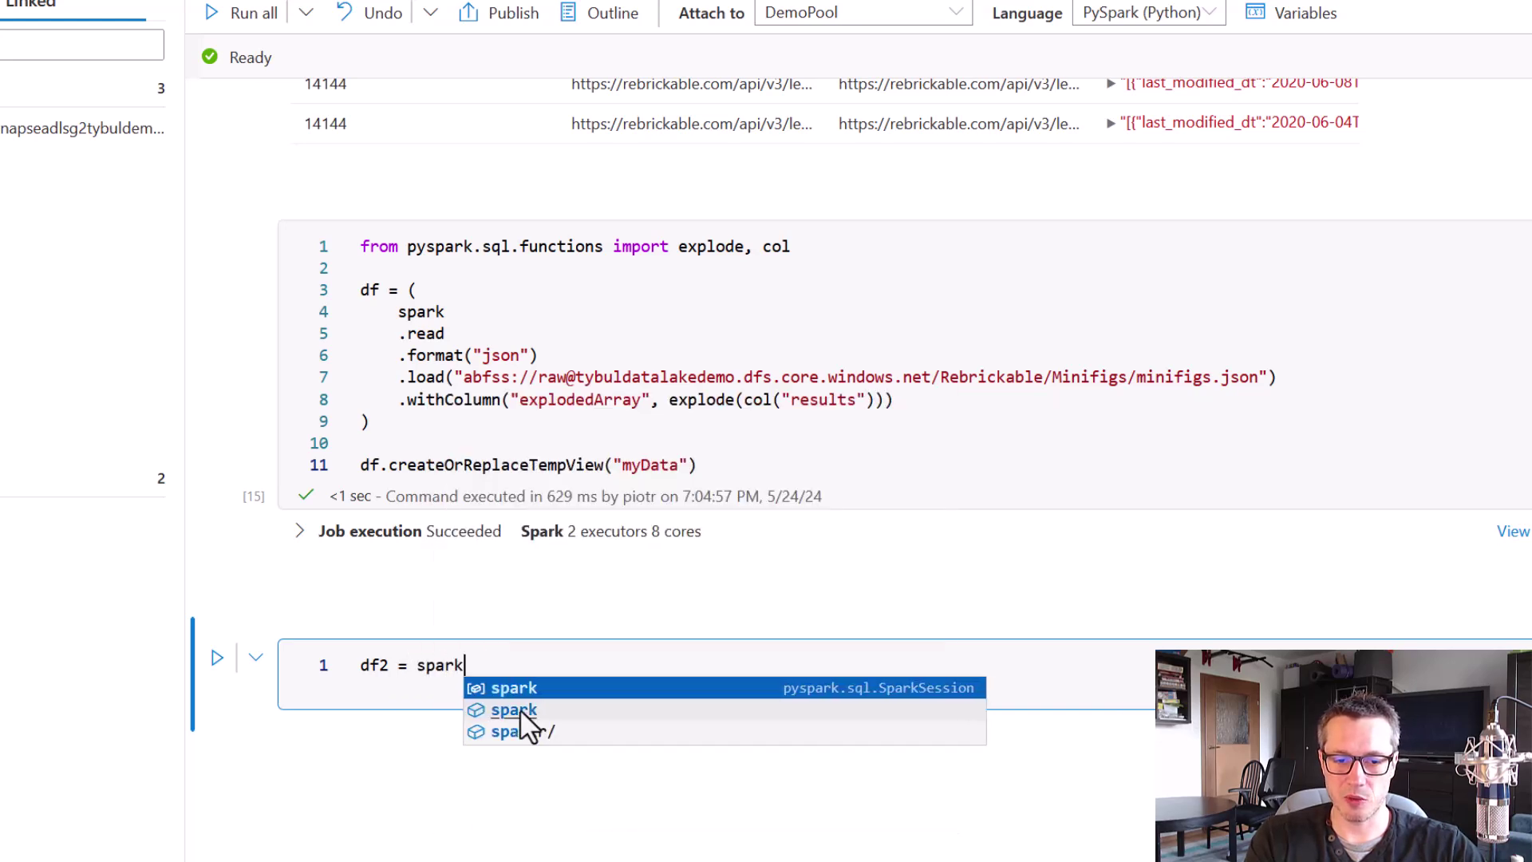
pyautogui.write('.sql()')
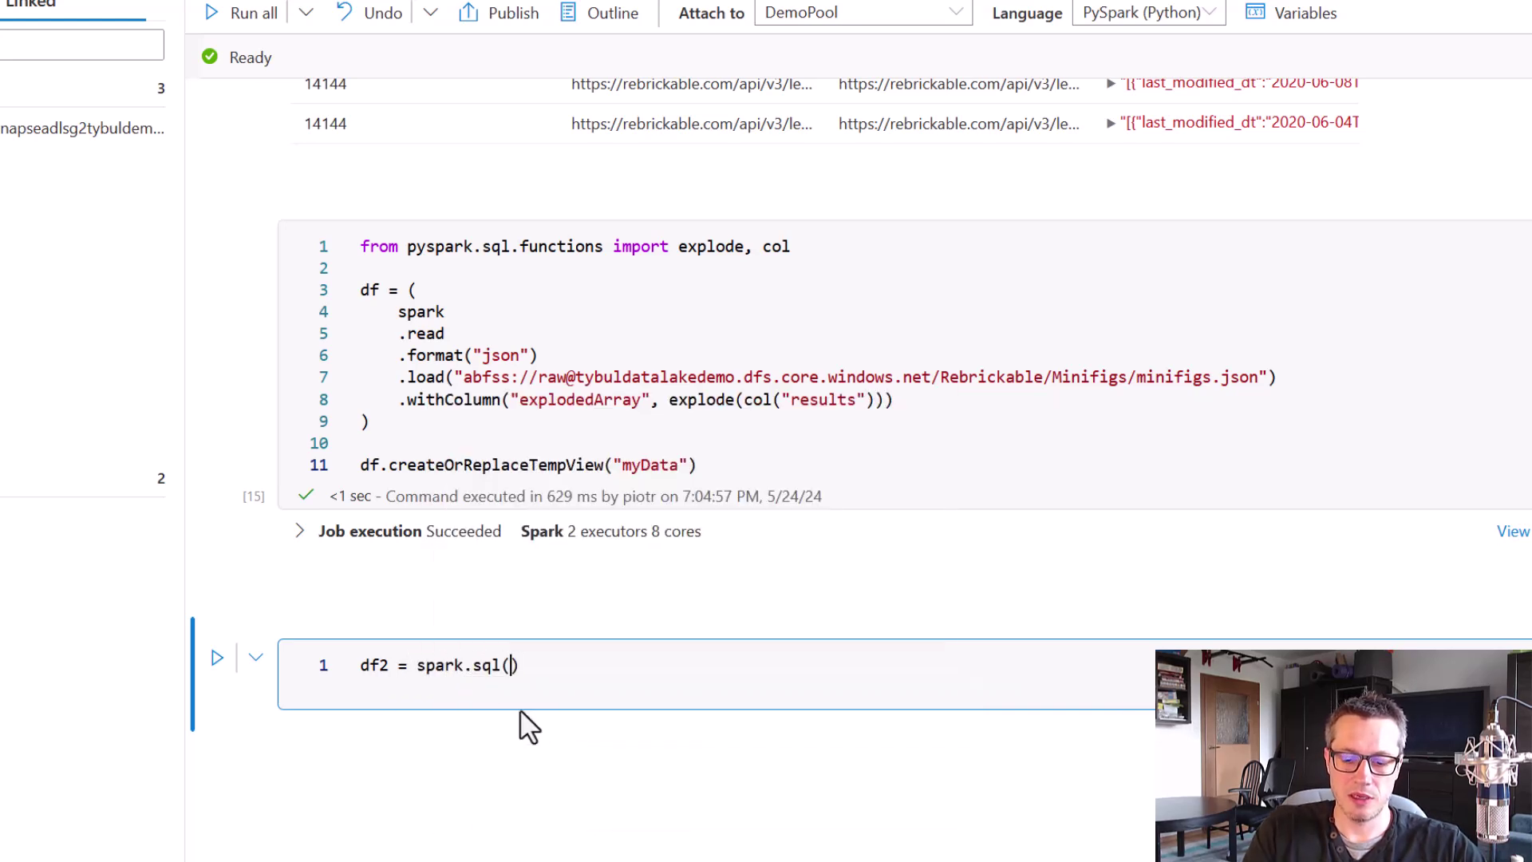
pyautogui.write('""')
pyautogui.press('Return')
pyautogui.write('"""')
pyautogui.press('Up')
pyautogui.press('End')
pyautogui.press('Return')
pyautogui.hotkey('ctrl', 'v')
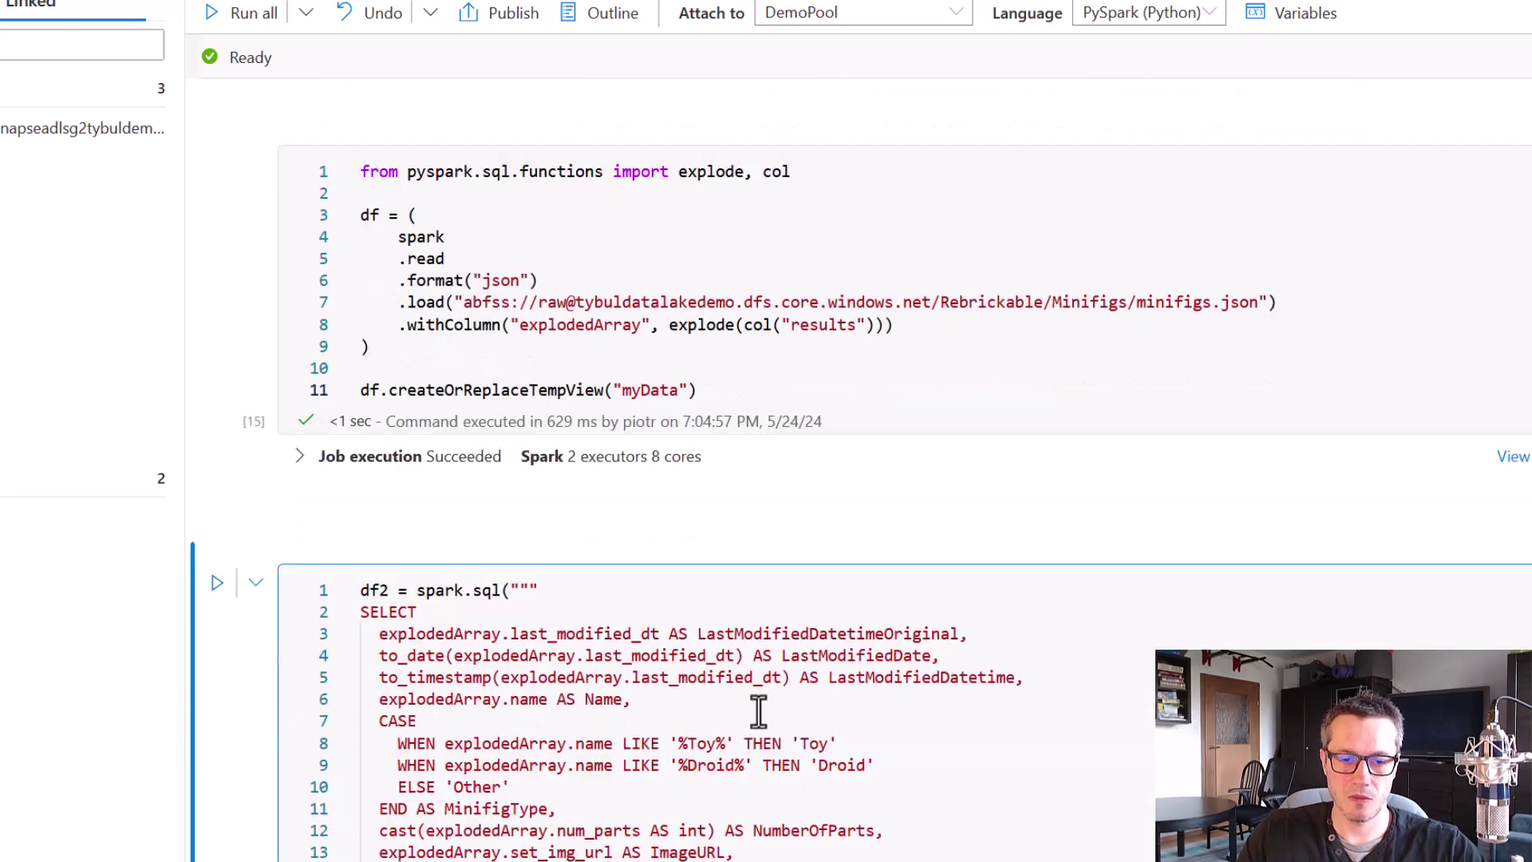
pyautogui.scroll(-4, 606, 660)
pyautogui.click(218, 323)
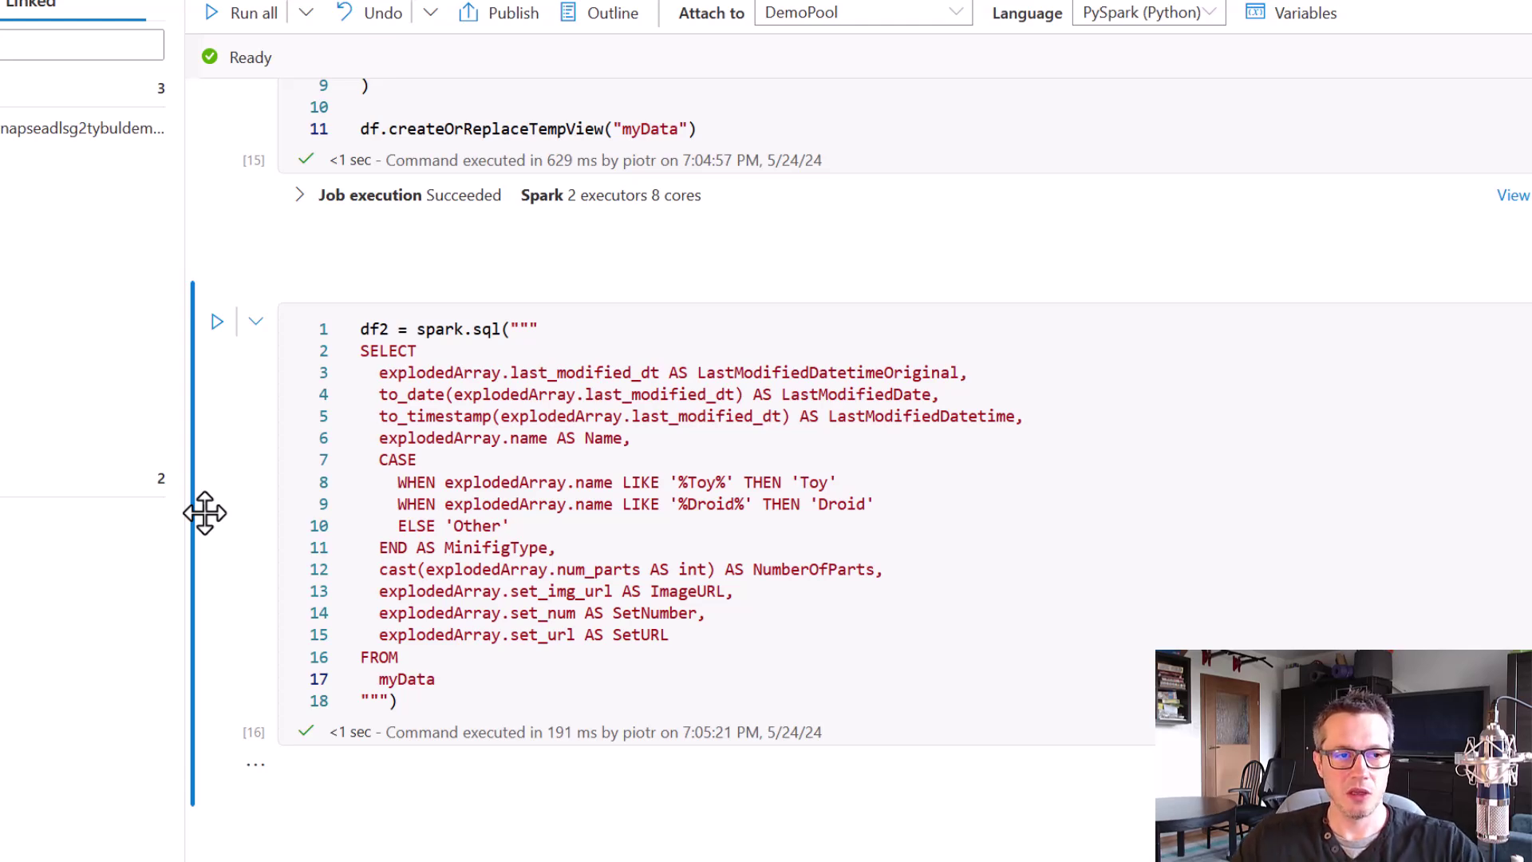
# Check the workspace lake databases, then run DESCRIBE TABLE EXTENDED piotrt_demo.minifigs in a new %%sql cell.
pyautogui.click(204, 78)
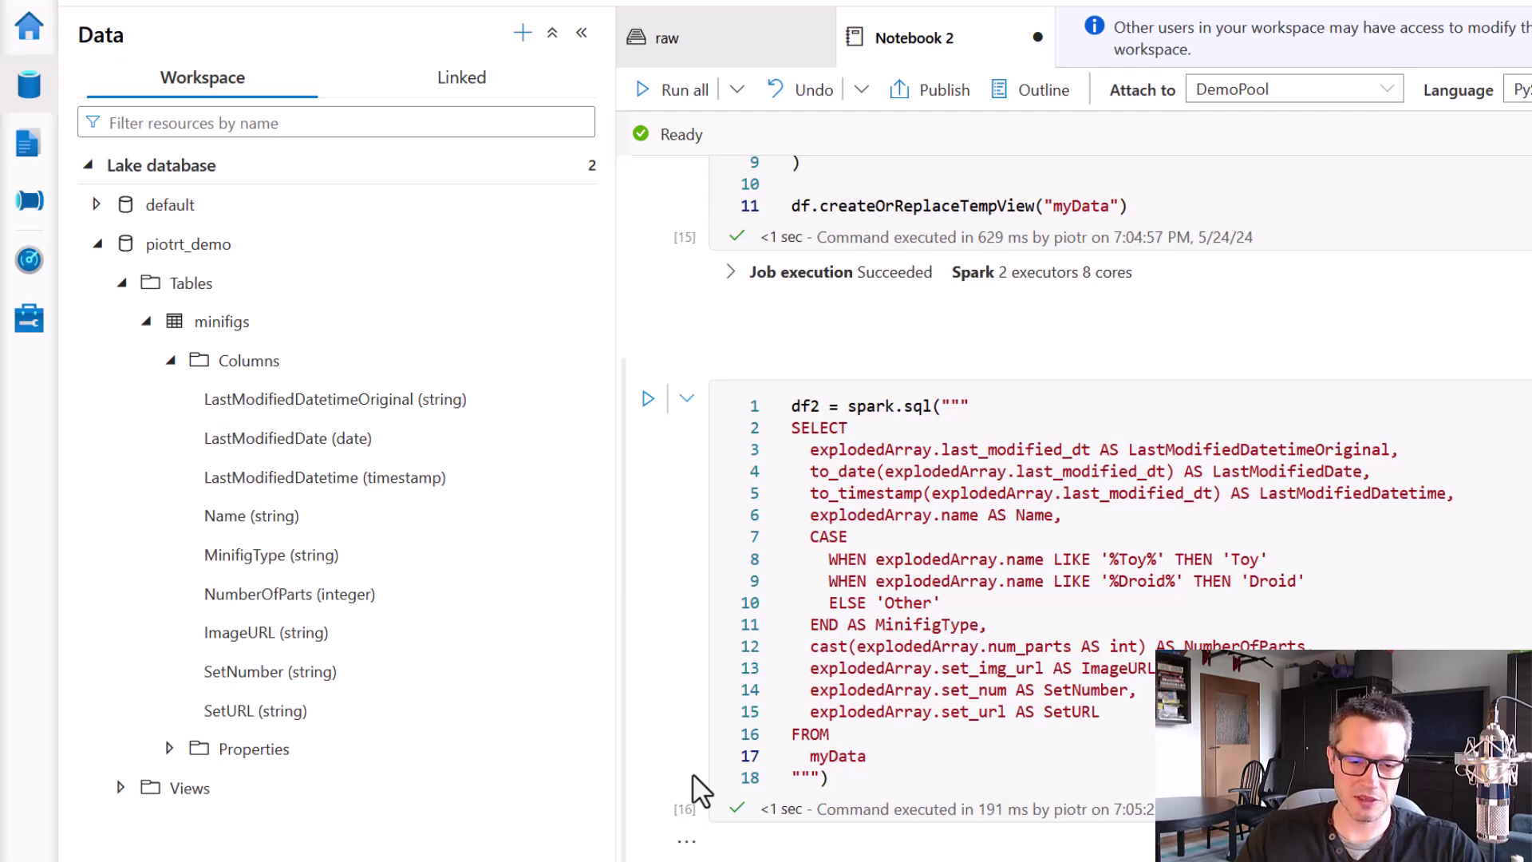
pyautogui.press('b')
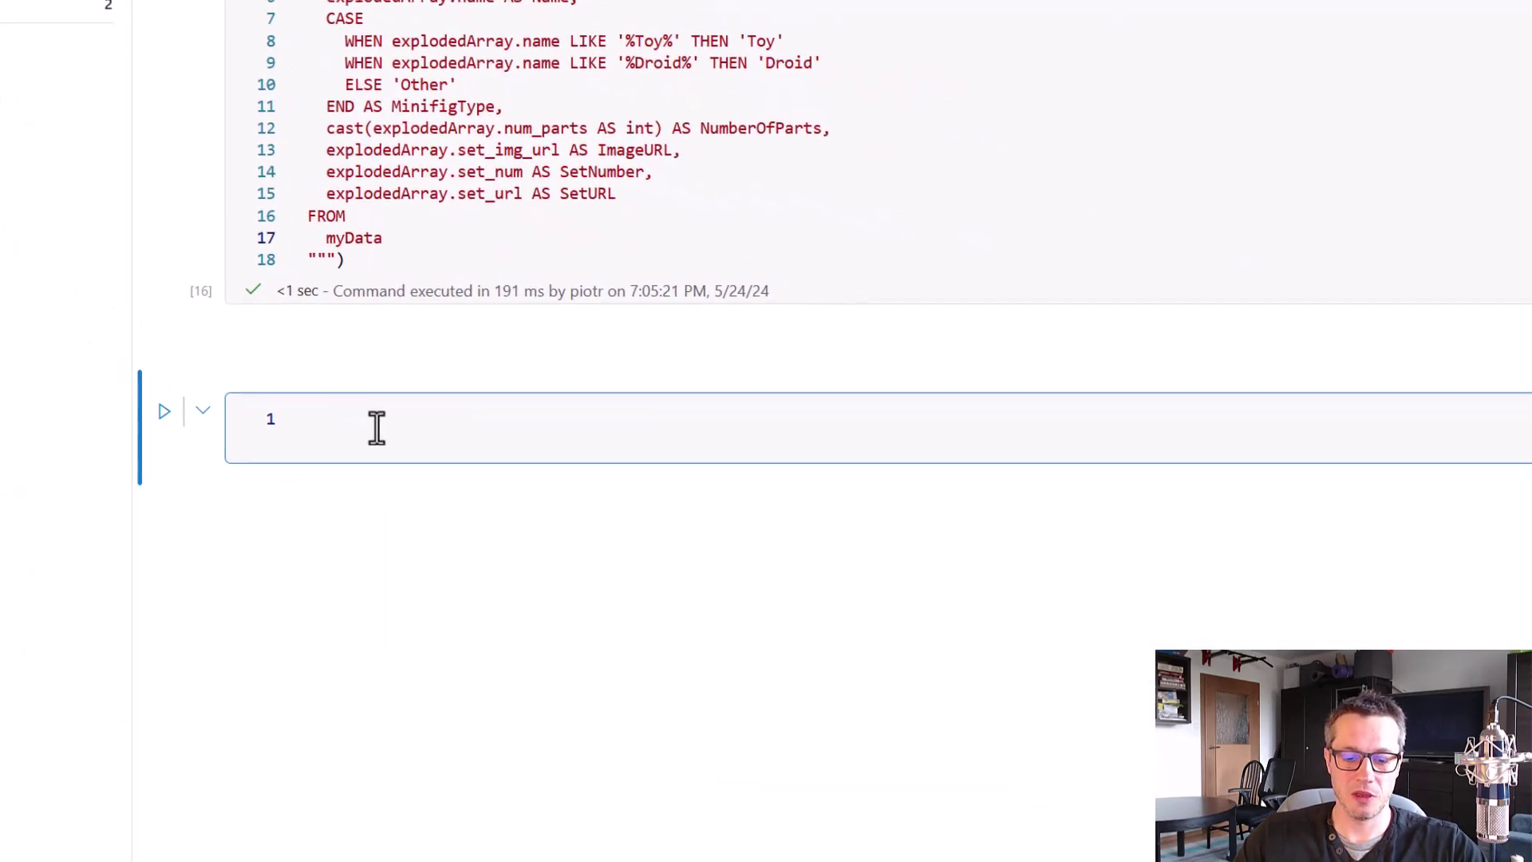
pyautogui.click(376, 428)
pyautogui.write('%%')
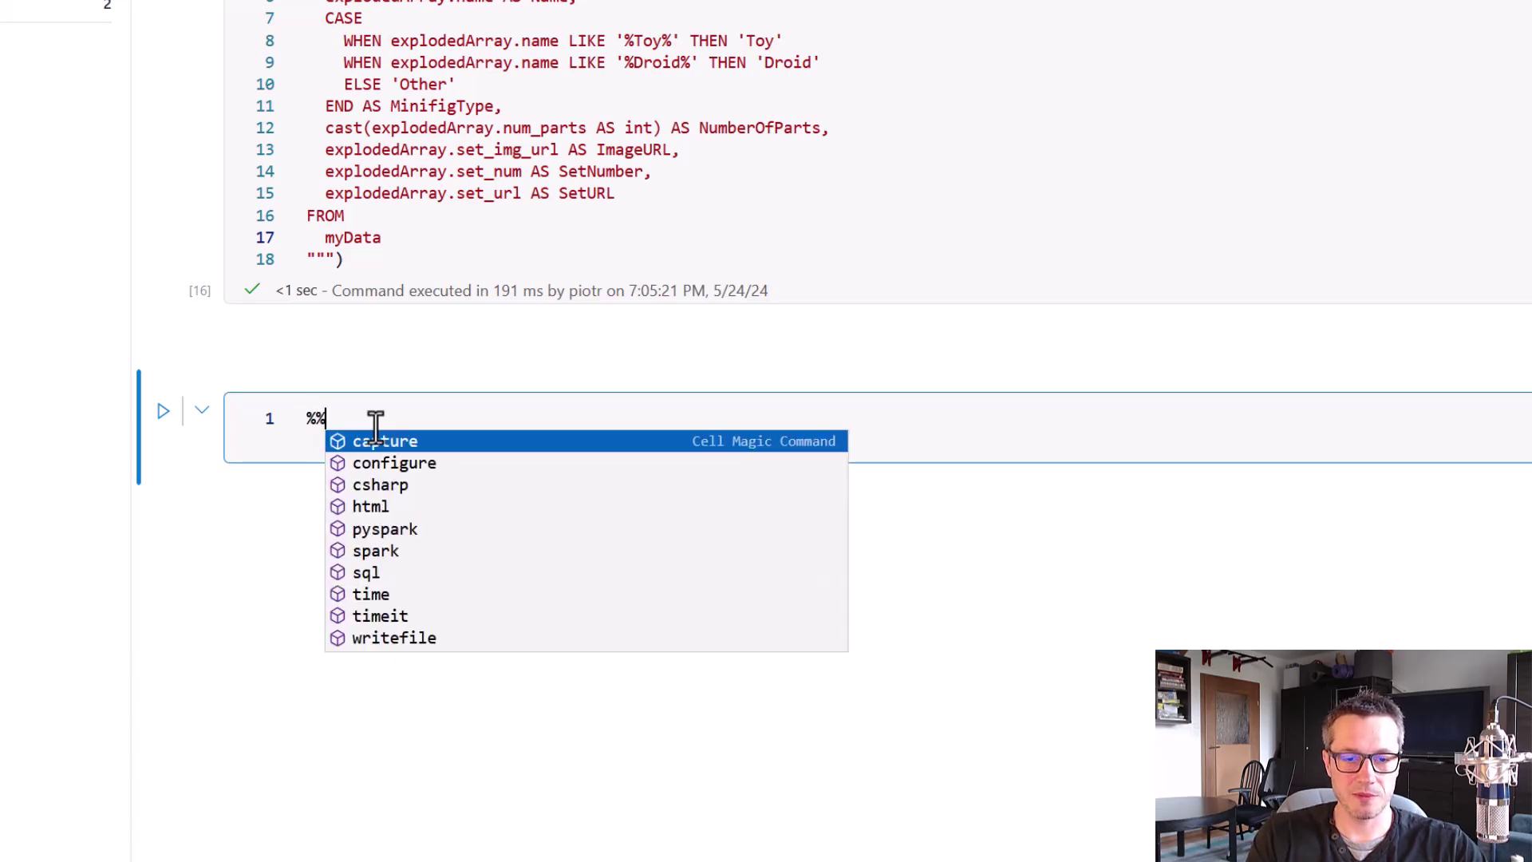
pyautogui.write('sql')
pyautogui.press('Return')
pyautogui.press('Return')
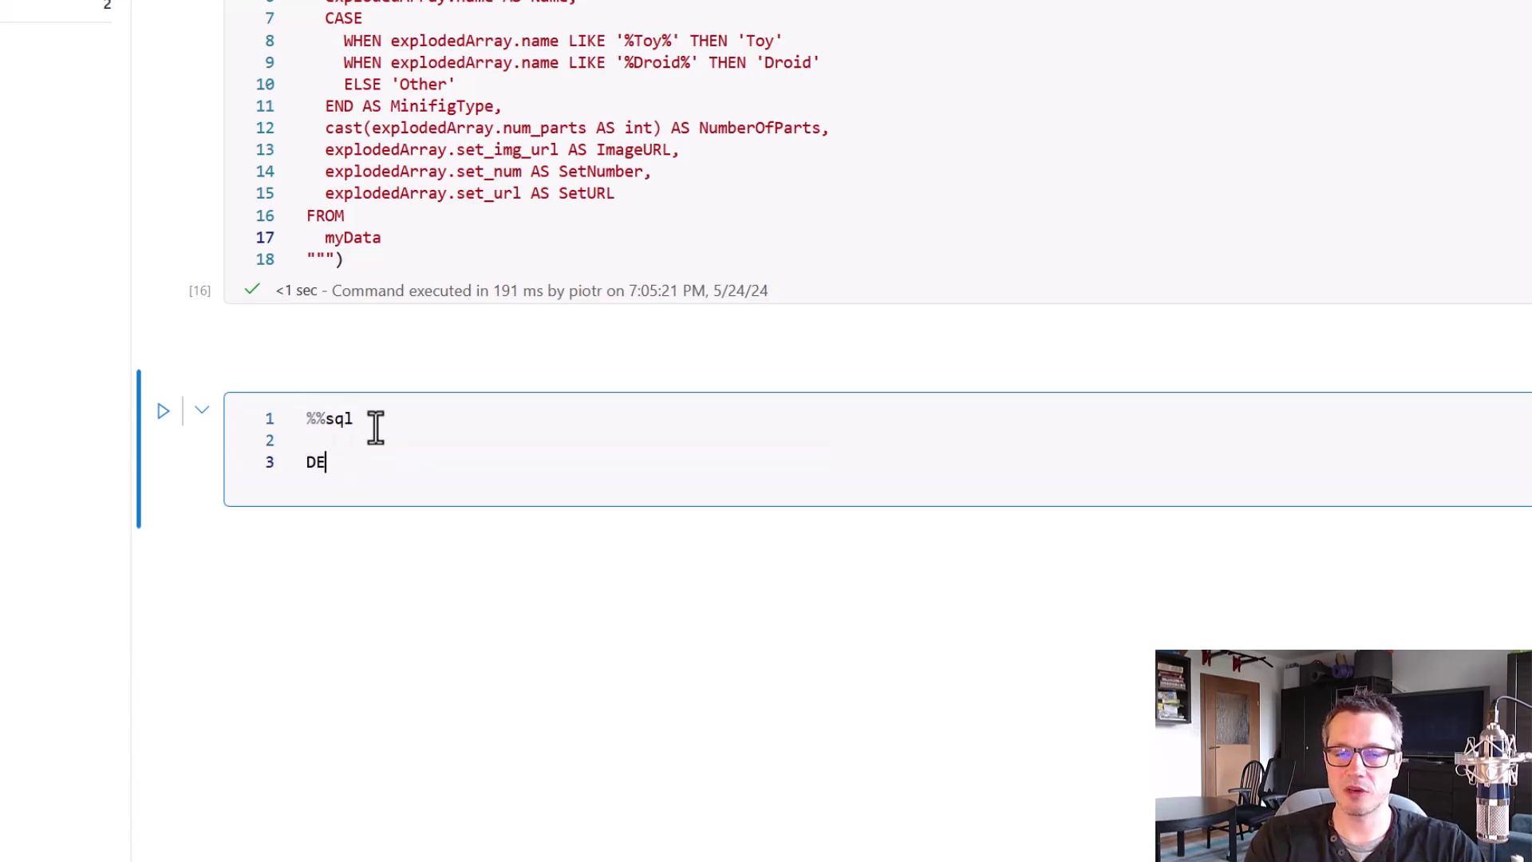
pyautogui.press('Down')
pyautogui.press('Down')
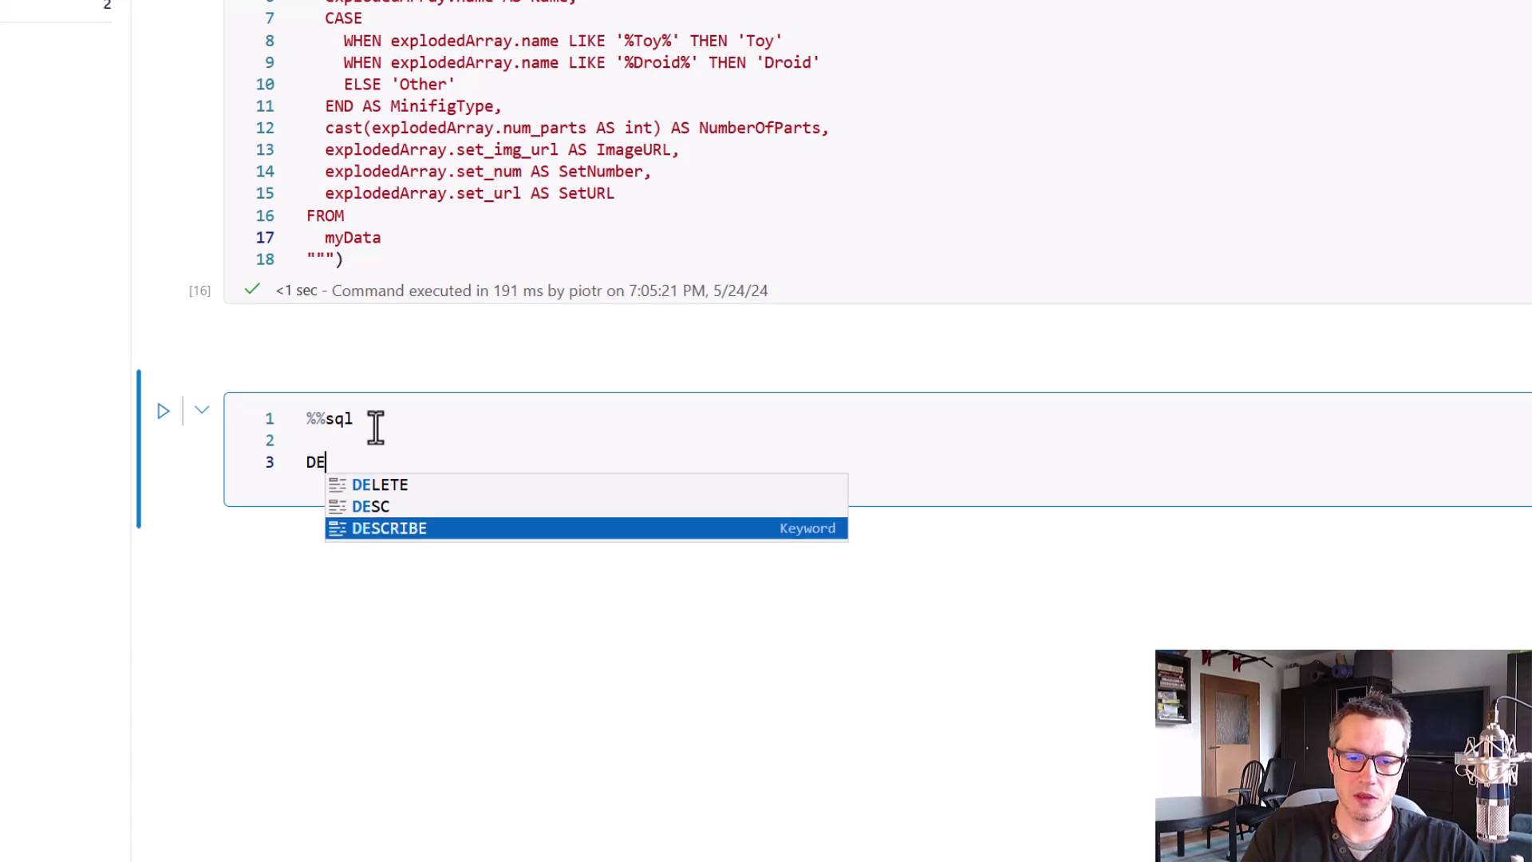
pyautogui.press('Tab')
pyautogui.write('T TABLE EXTENDED piotrt_demo.')
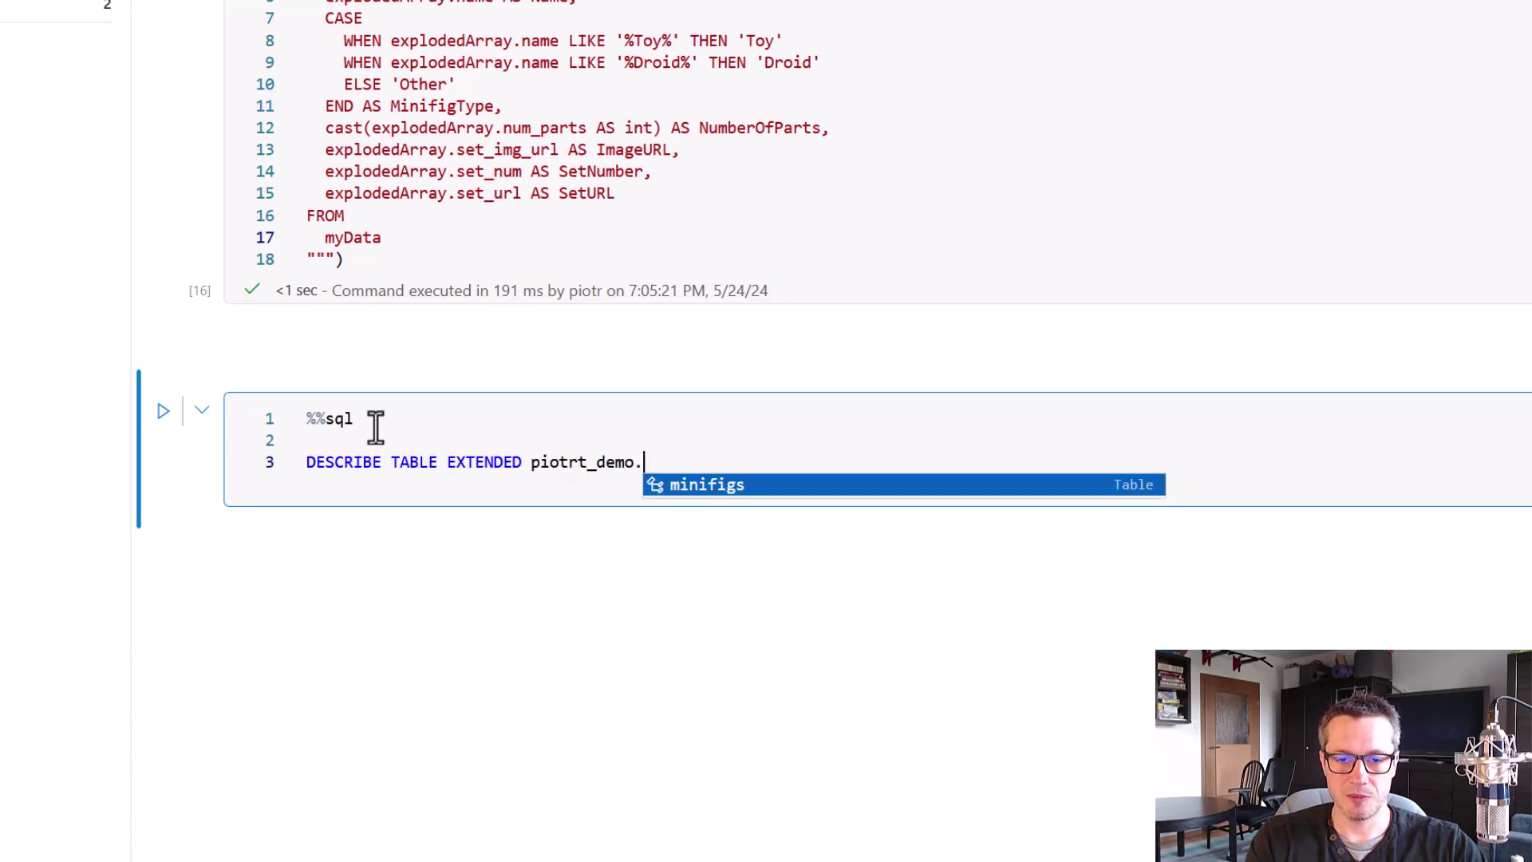
pyautogui.press('Tab')
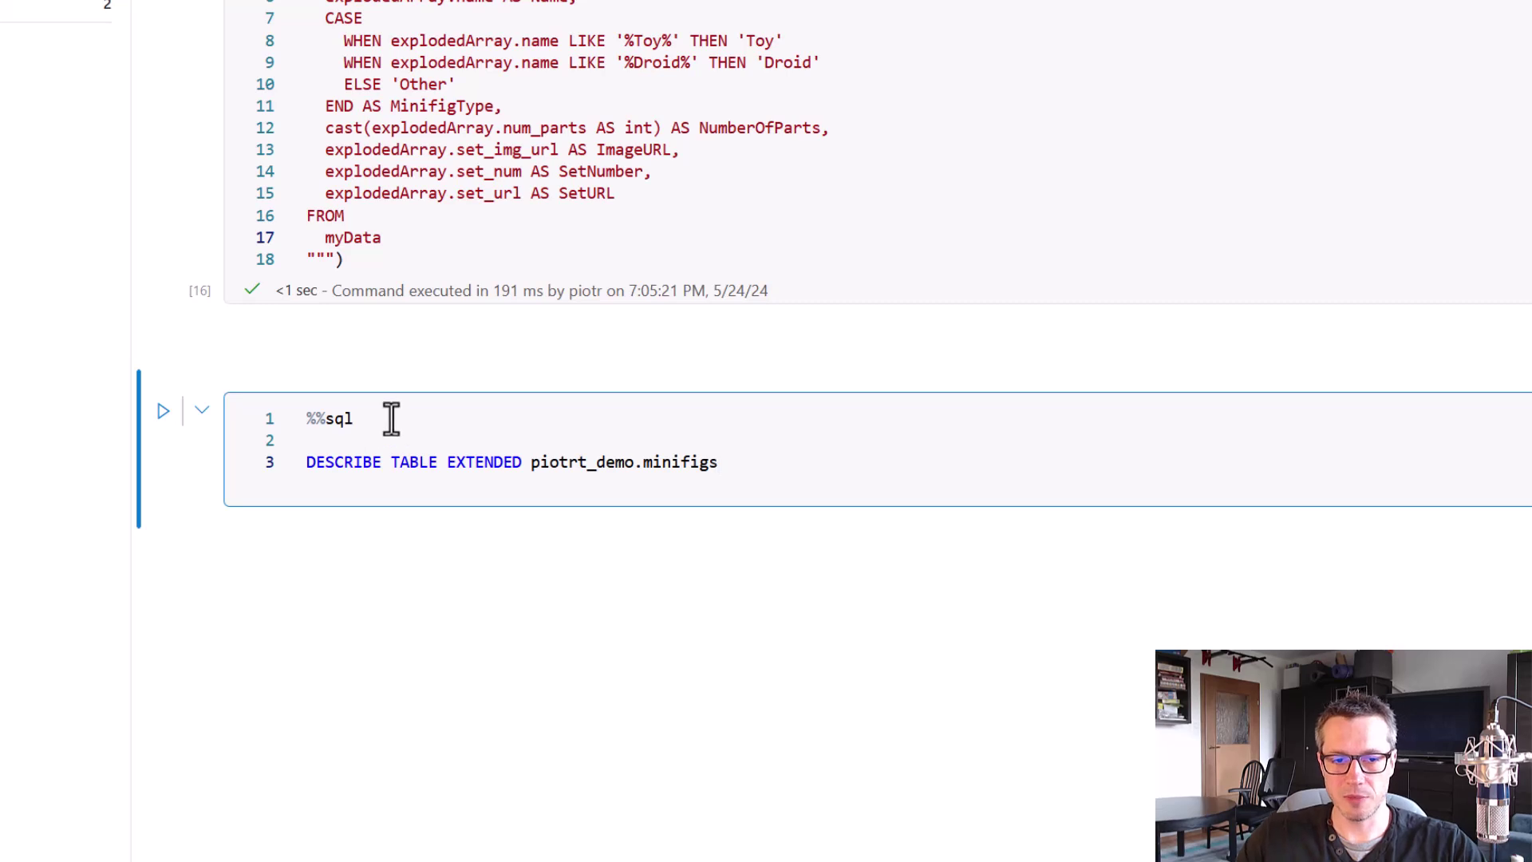
pyautogui.click(163, 411)
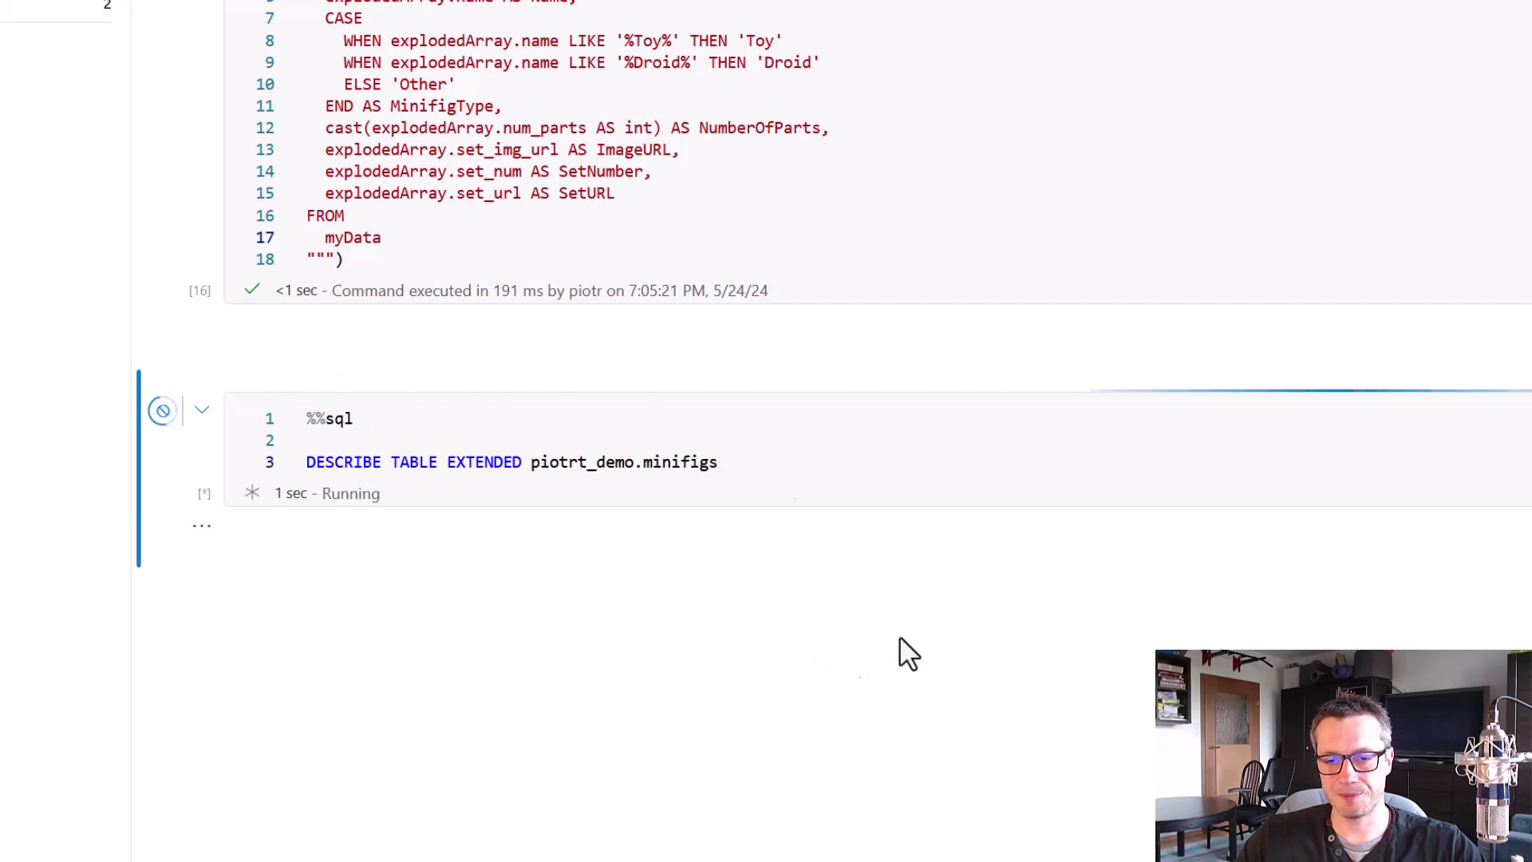
# Widen the data_type column and examine the detailed table information, including type, provider and location.
pyautogui.scroll(-6, 179, 523)
pyautogui.scroll(-5, 845, 295)
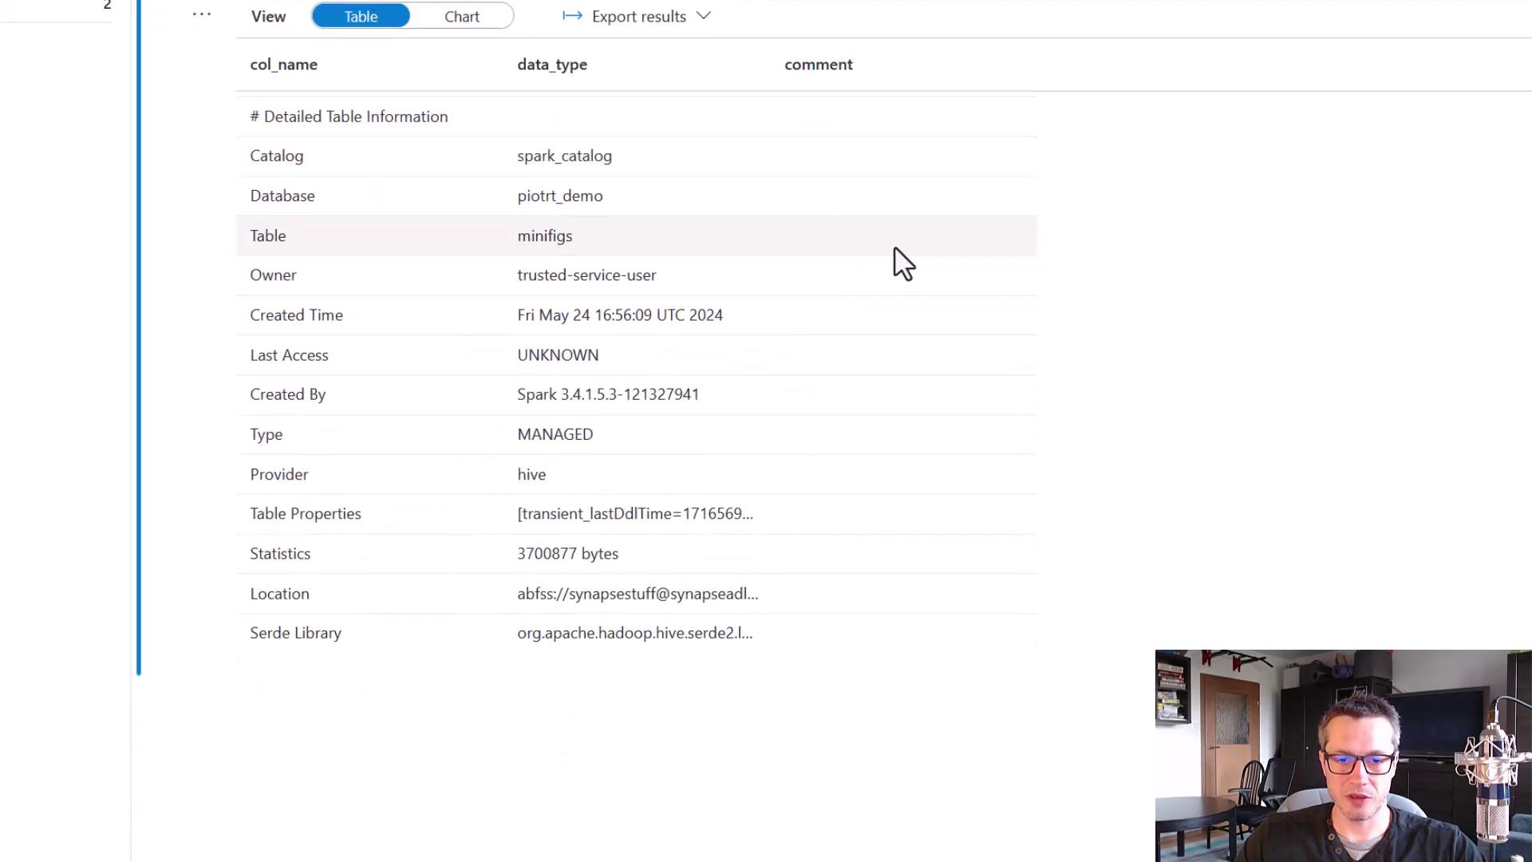
pyautogui.moveTo(767, 62); pyautogui.dragTo(1408, 49)
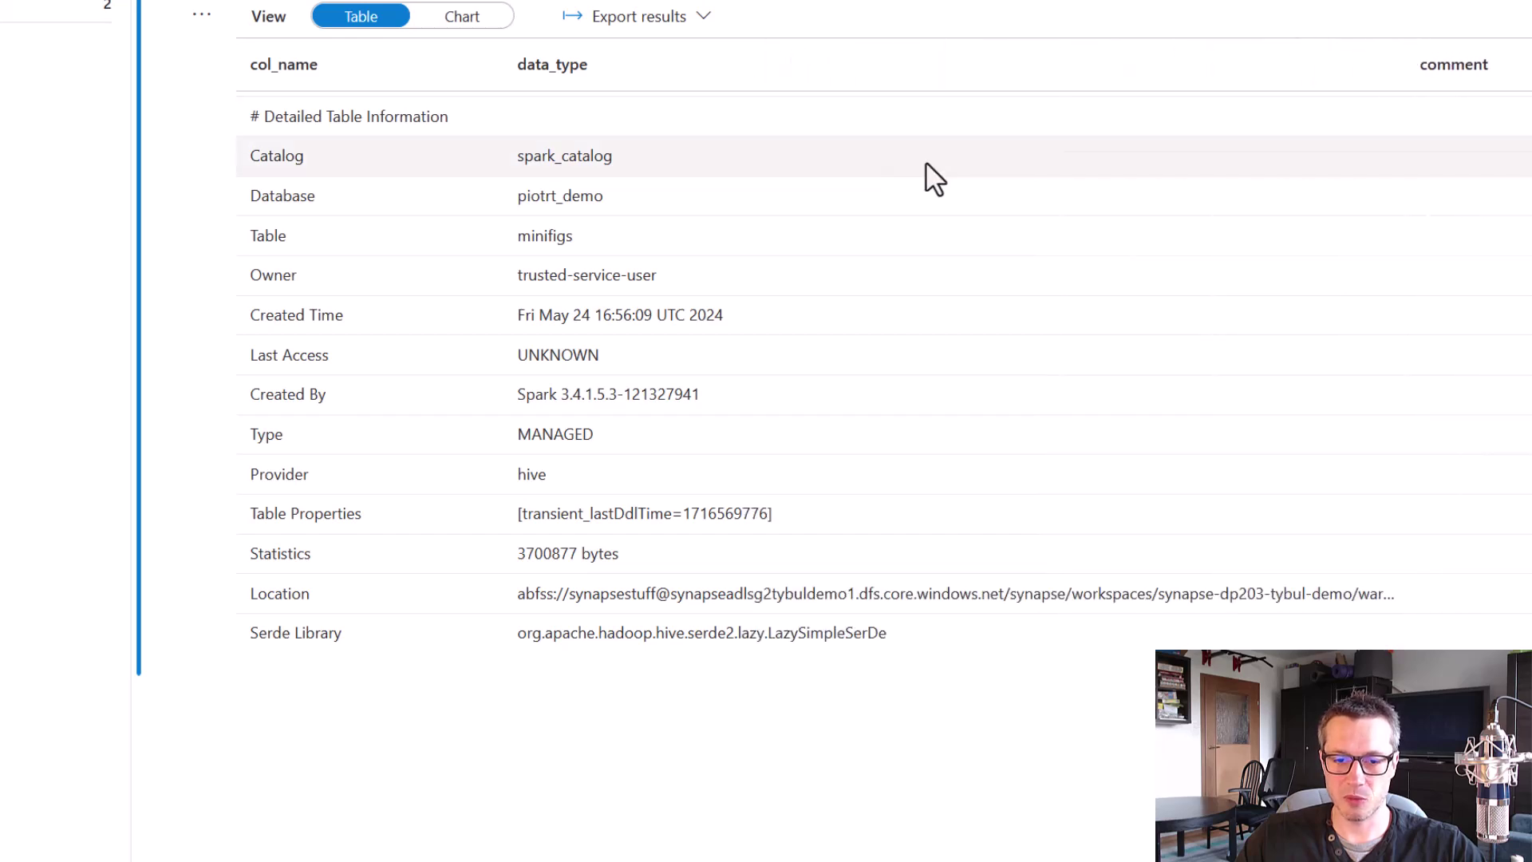
pyautogui.scroll(-1, 894, 192)
pyautogui.scroll(-2, 890, 177)
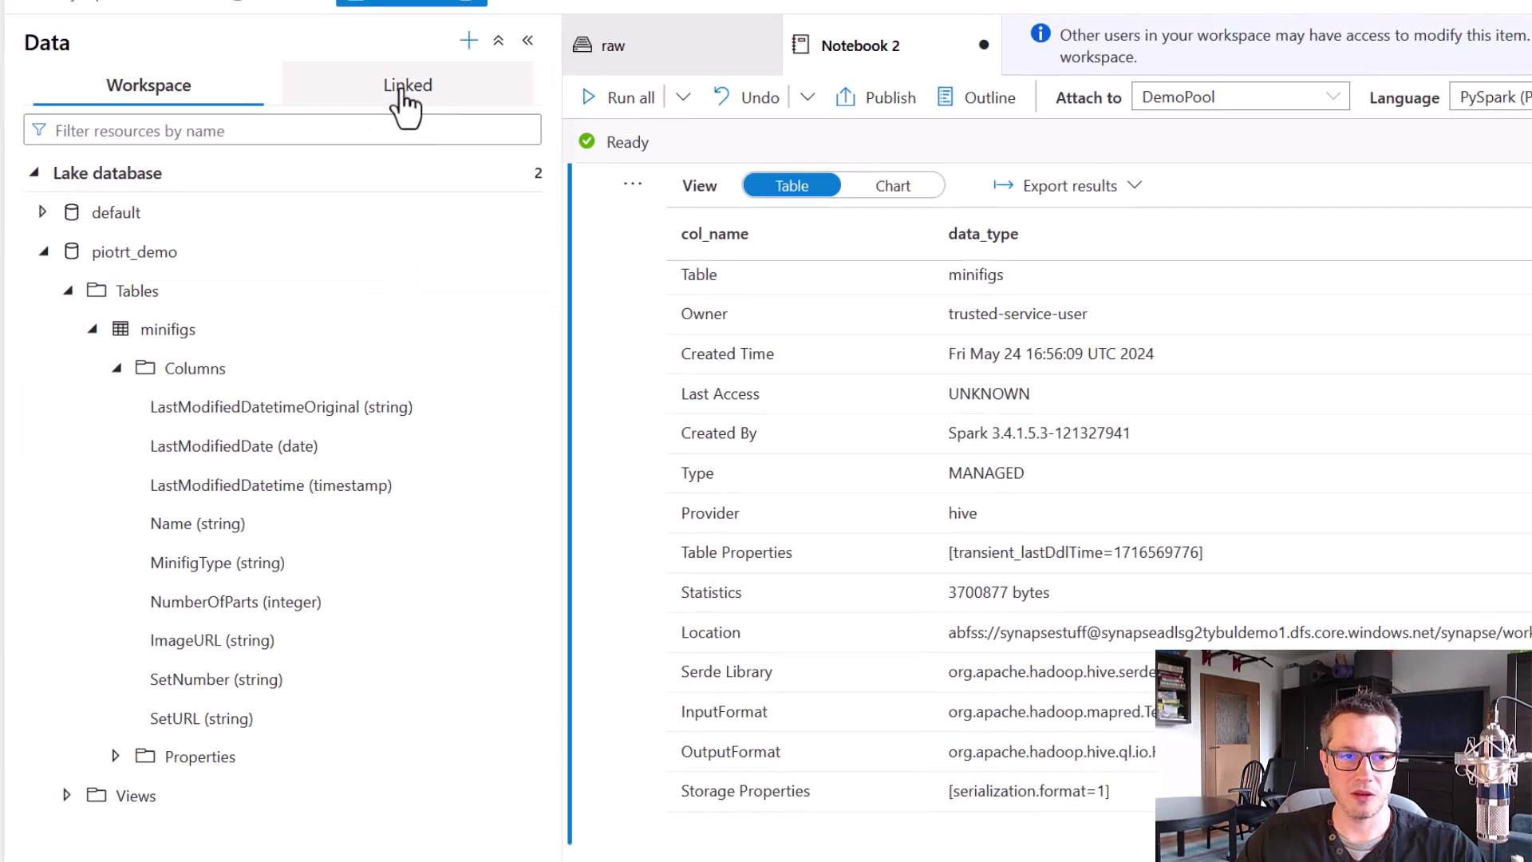
# Open the primary synapsestuff container of the linked synapse-dp203-tybul-demo storage.
pyautogui.click(406, 96)
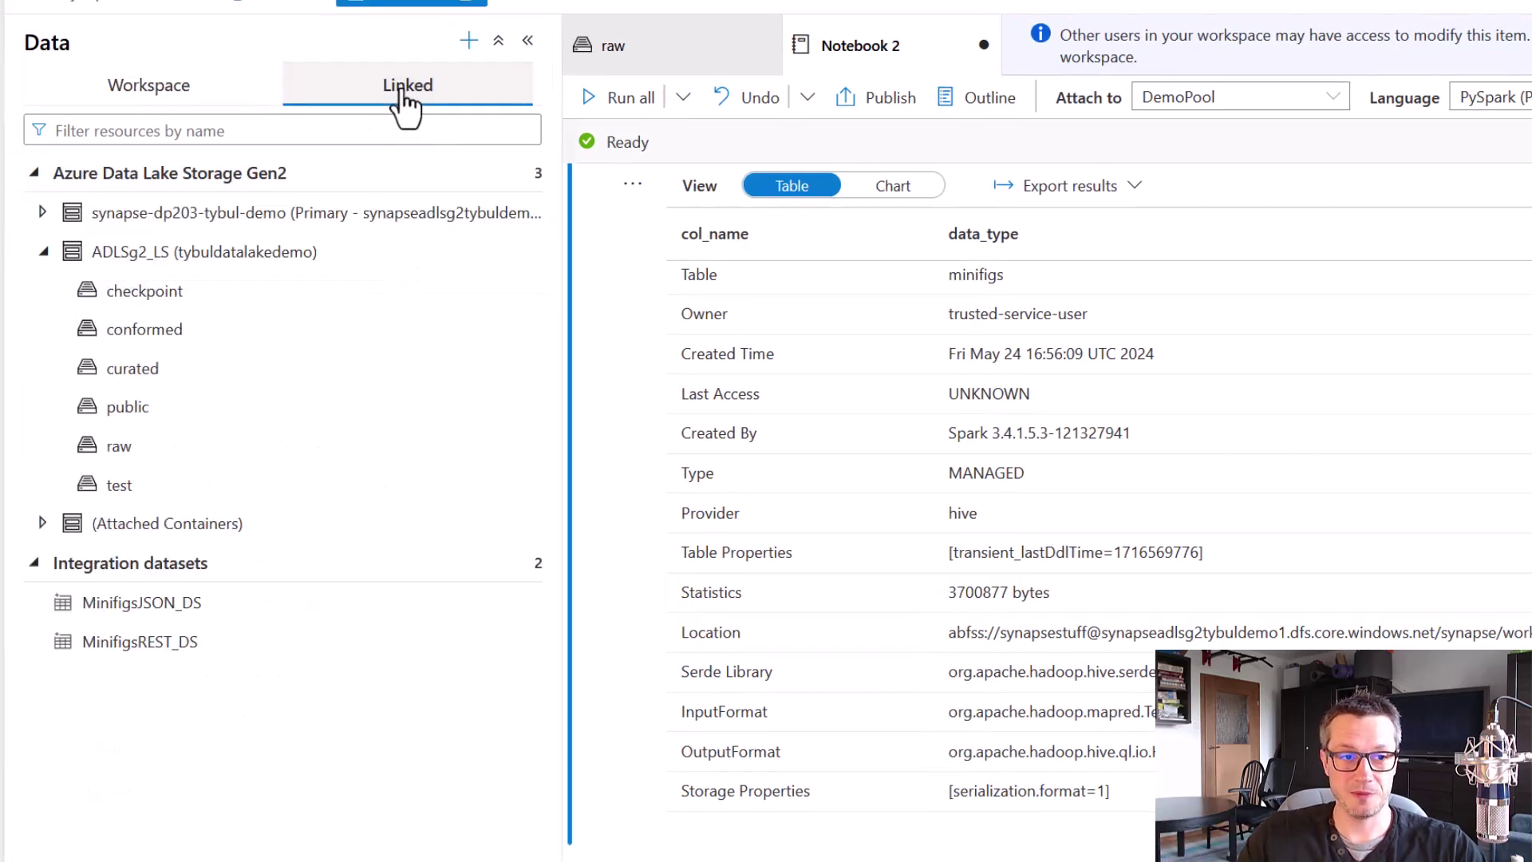
pyautogui.moveTo(36, 191); pyautogui.dragTo(458, 240)
pyautogui.press('Escape')
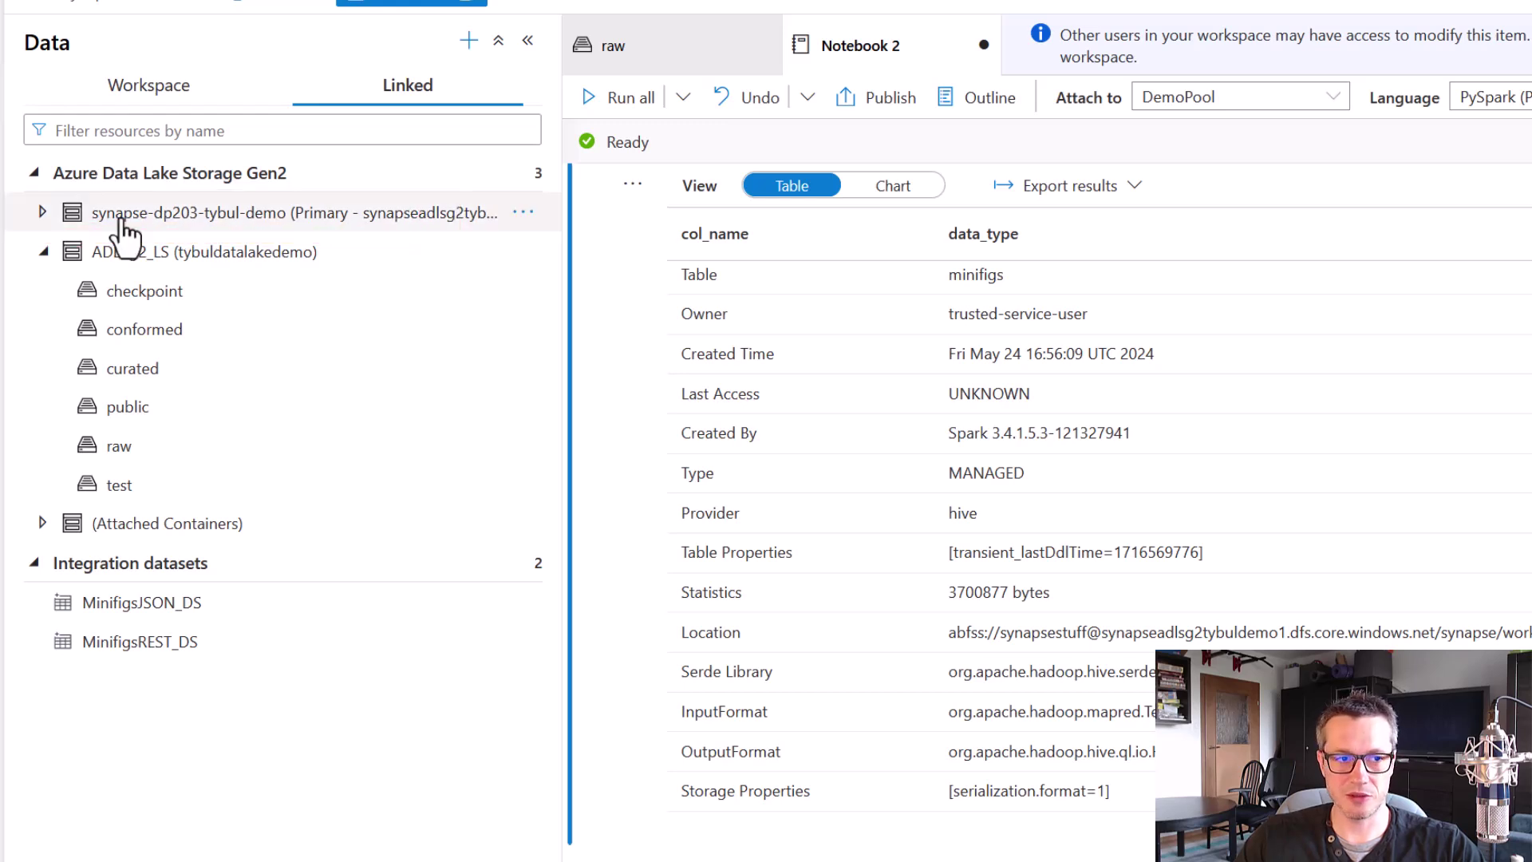
pyautogui.click(42, 211)
pyautogui.doubleClick(168, 254)
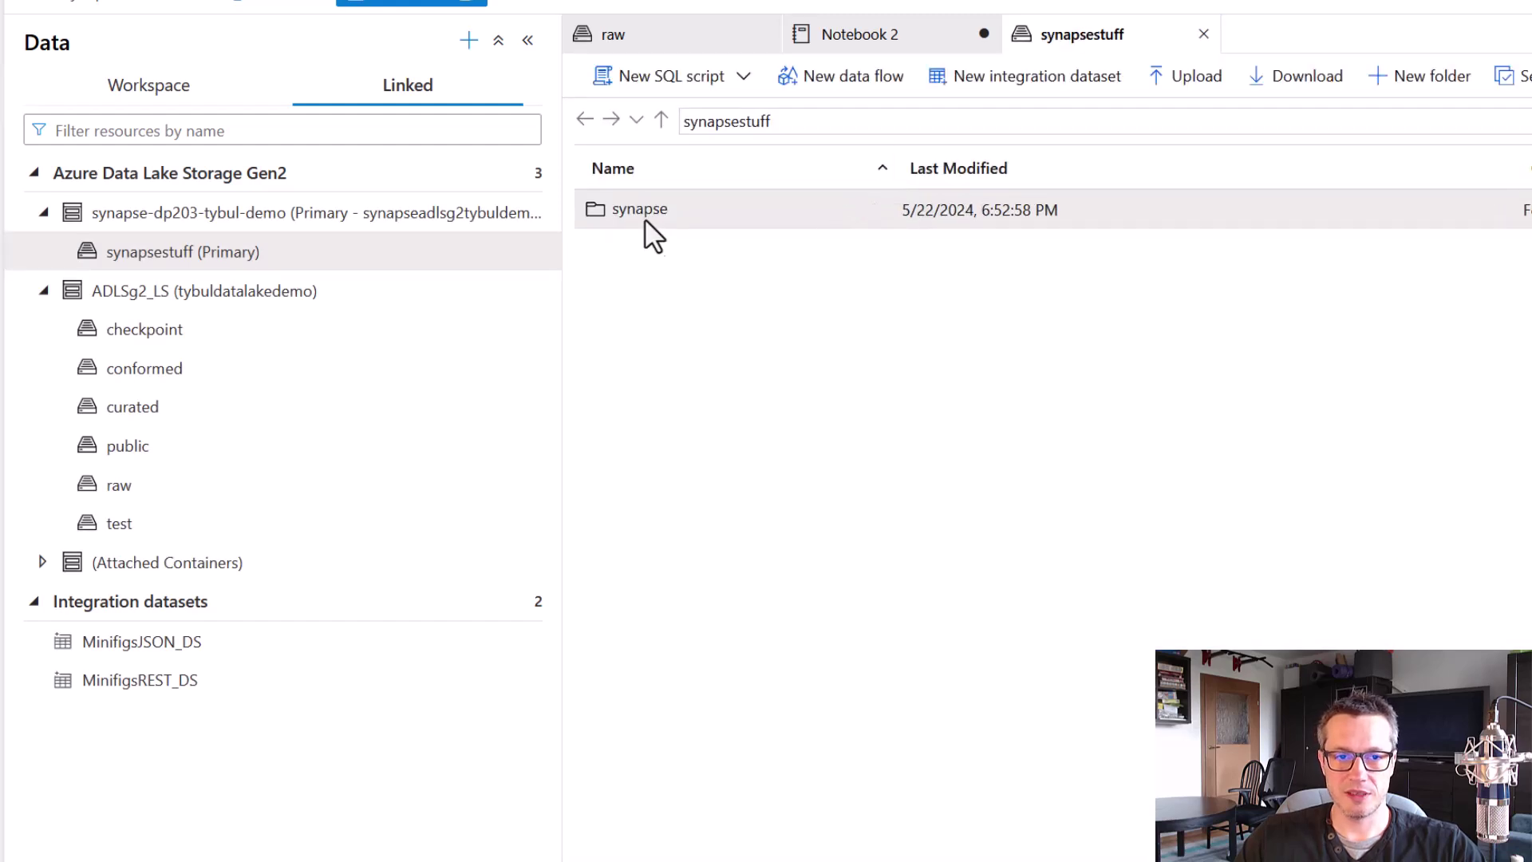
# Browse to synapse/workspaces/synapse-dp203-tybul-demo/warehouse/piotrt_demo.db/minifigs and widen the name column to examine the data files.
pyautogui.doubleClick(644, 211)
pyautogui.doubleClick(657, 211)
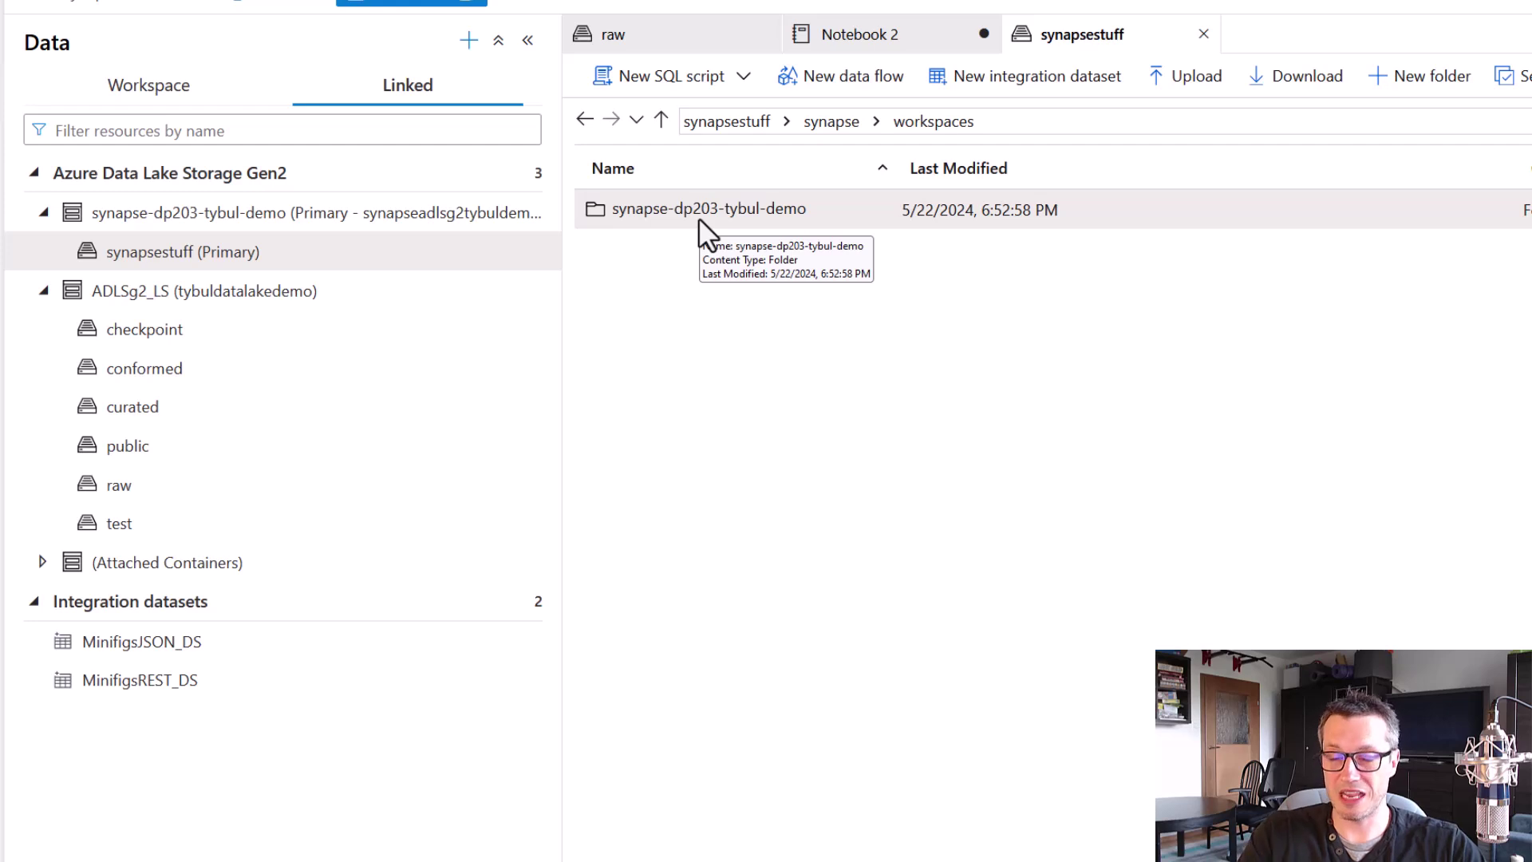
pyautogui.doubleClick(698, 217)
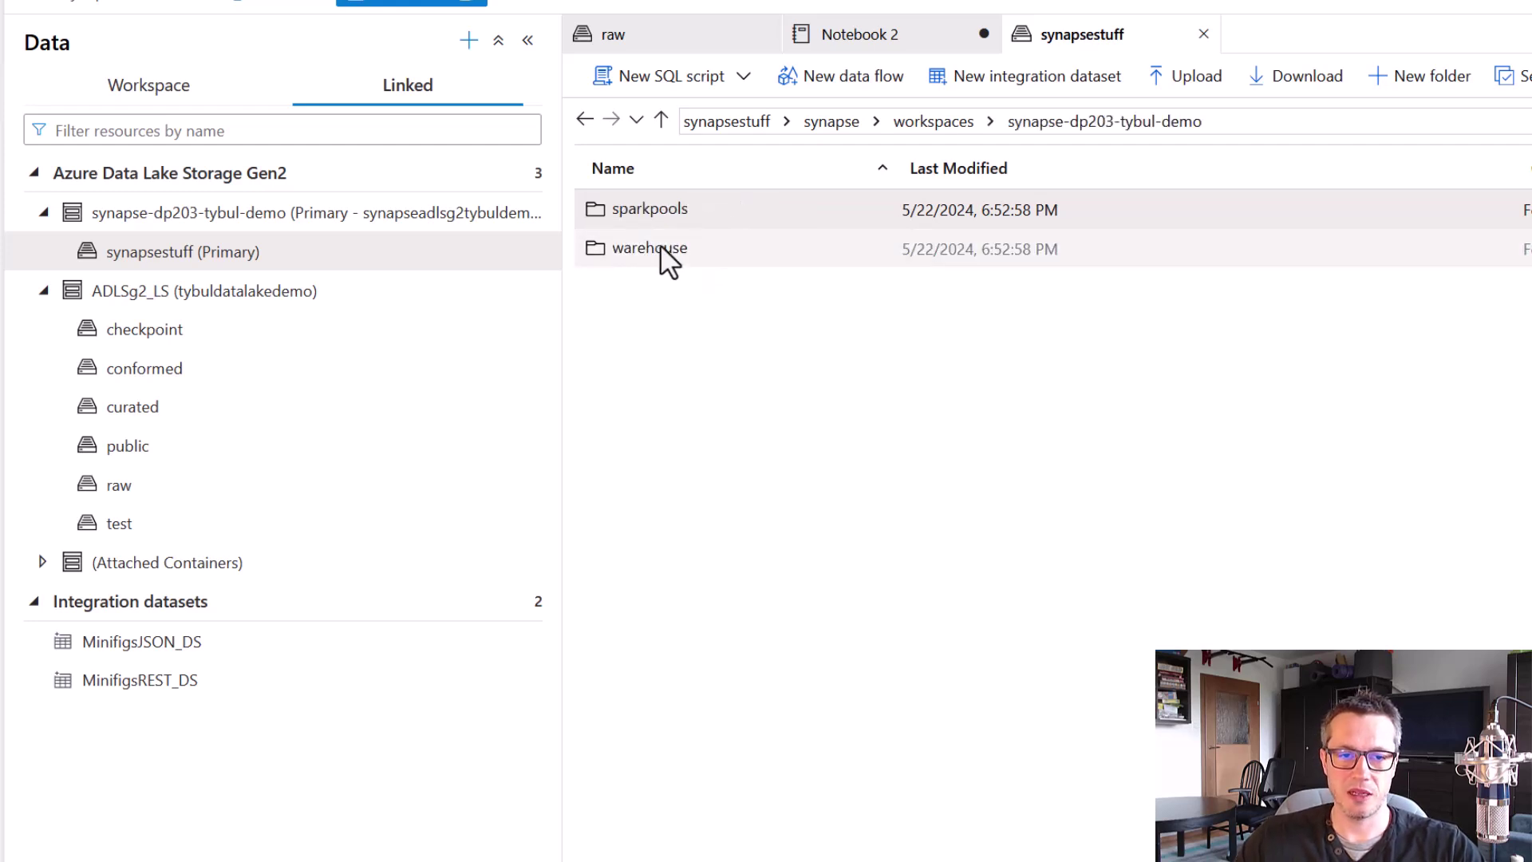
pyautogui.doubleClick(659, 246)
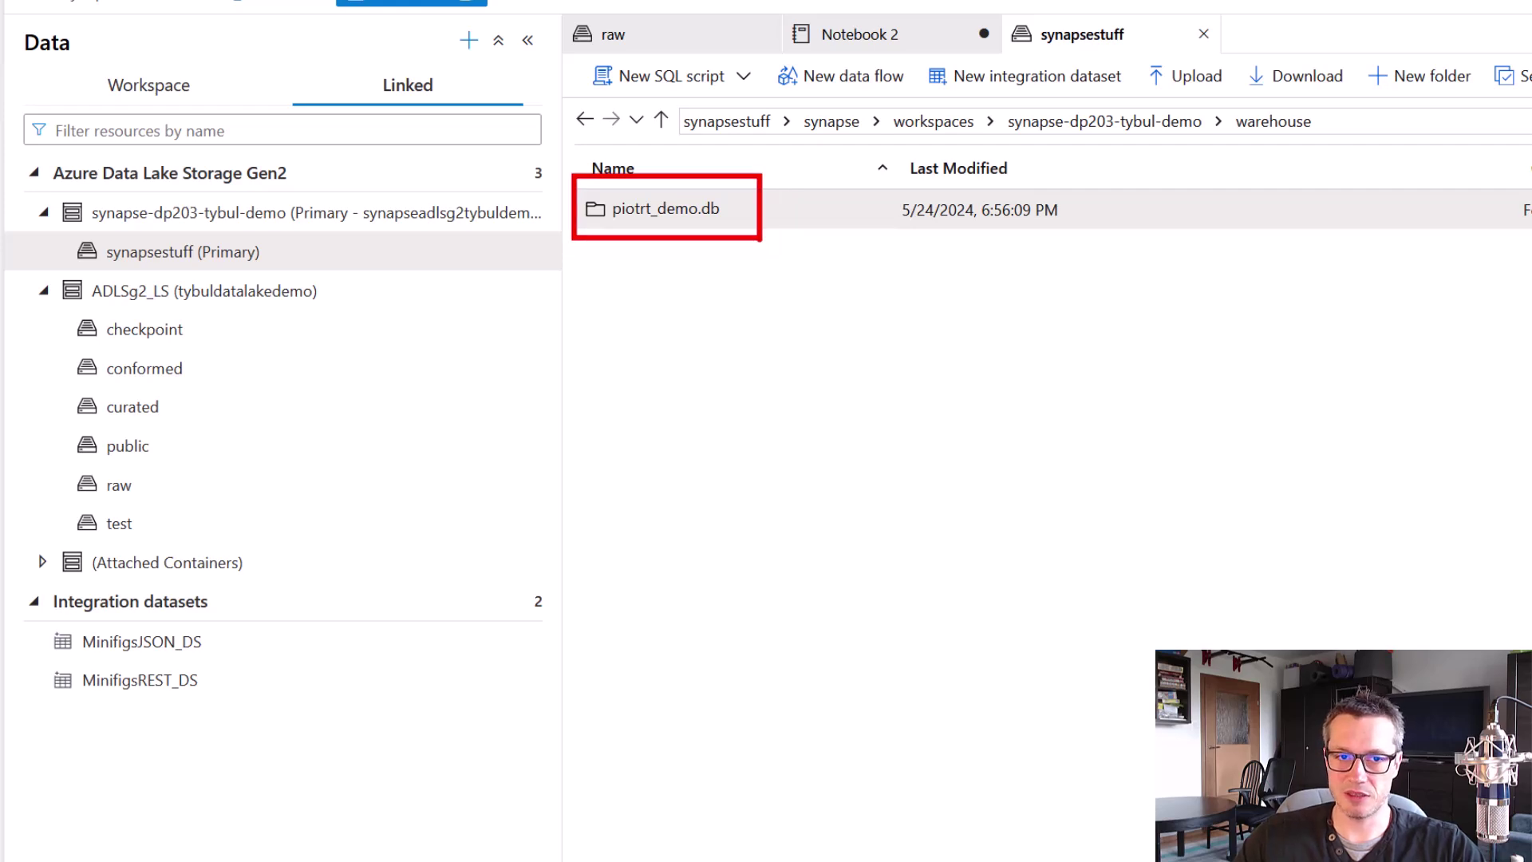
pyautogui.doubleClick(684, 212)
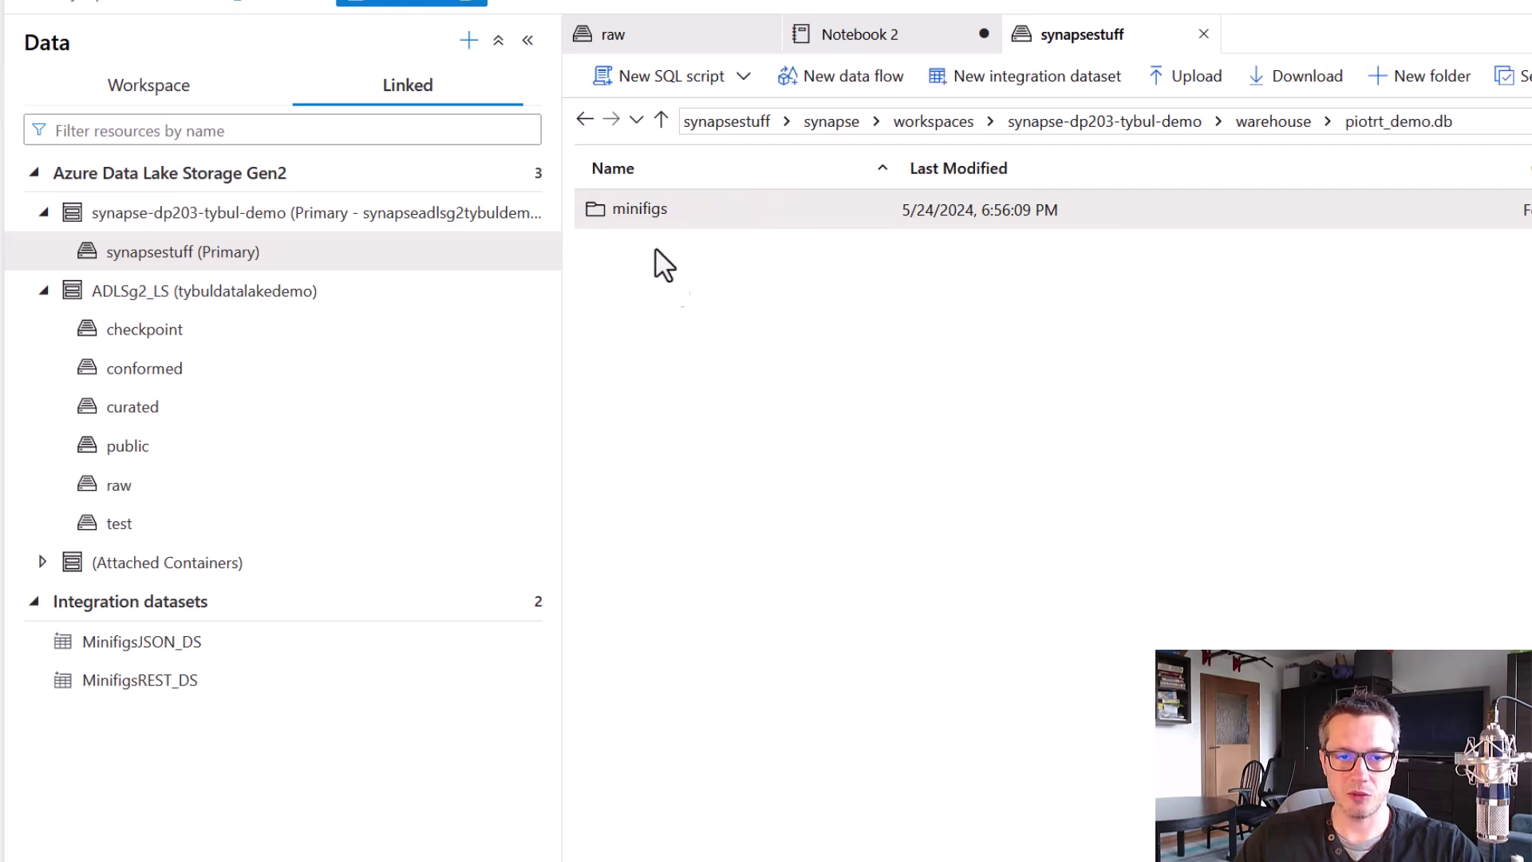
pyautogui.doubleClick(643, 213)
pyautogui.moveTo(997, 169); pyautogui.dragTo(1247, 172)
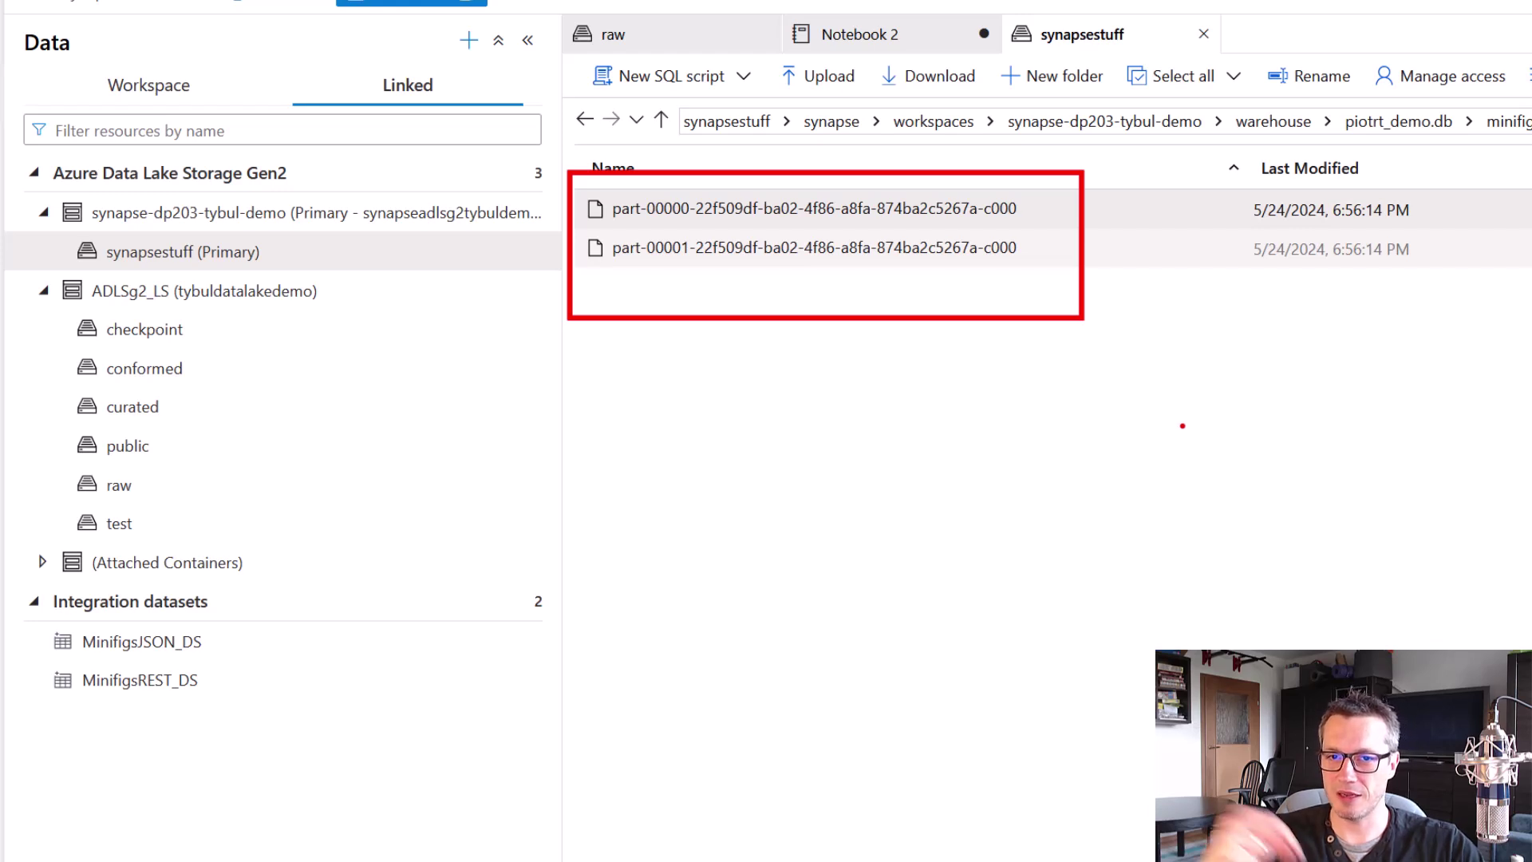
# Return to Notebook 2 and check the Provider entry in the minifigs table description.
pyautogui.click(826, 36)
pyautogui.scroll(3, 1298, 574)
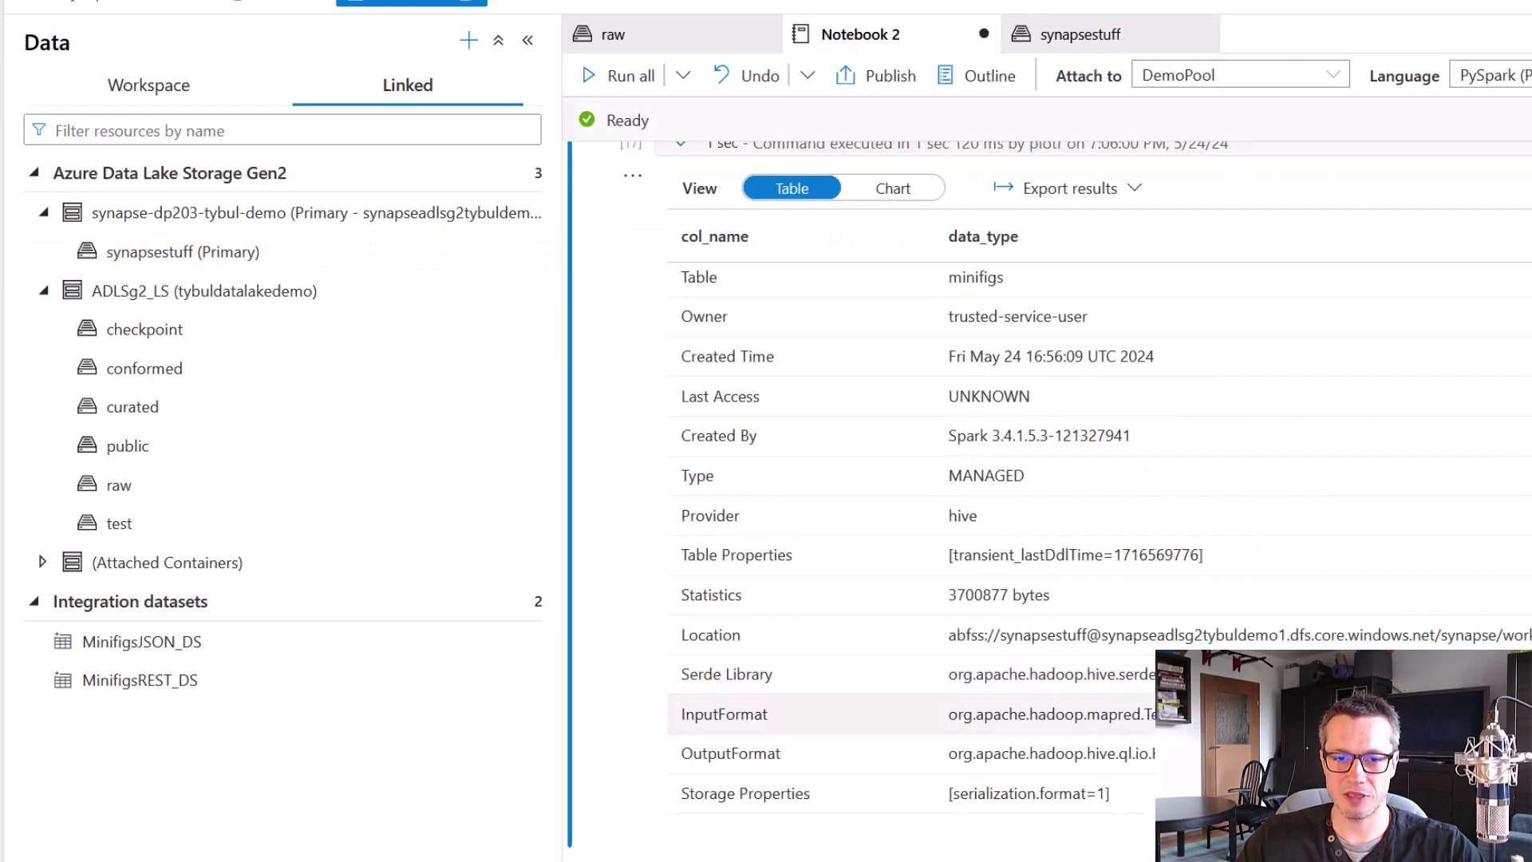
pyautogui.moveTo(667, 488)
pyautogui.mouseDown()
pyautogui.moveTo(833, 541)
pyautogui.moveTo(1019, 541)
pyautogui.mouseUp()
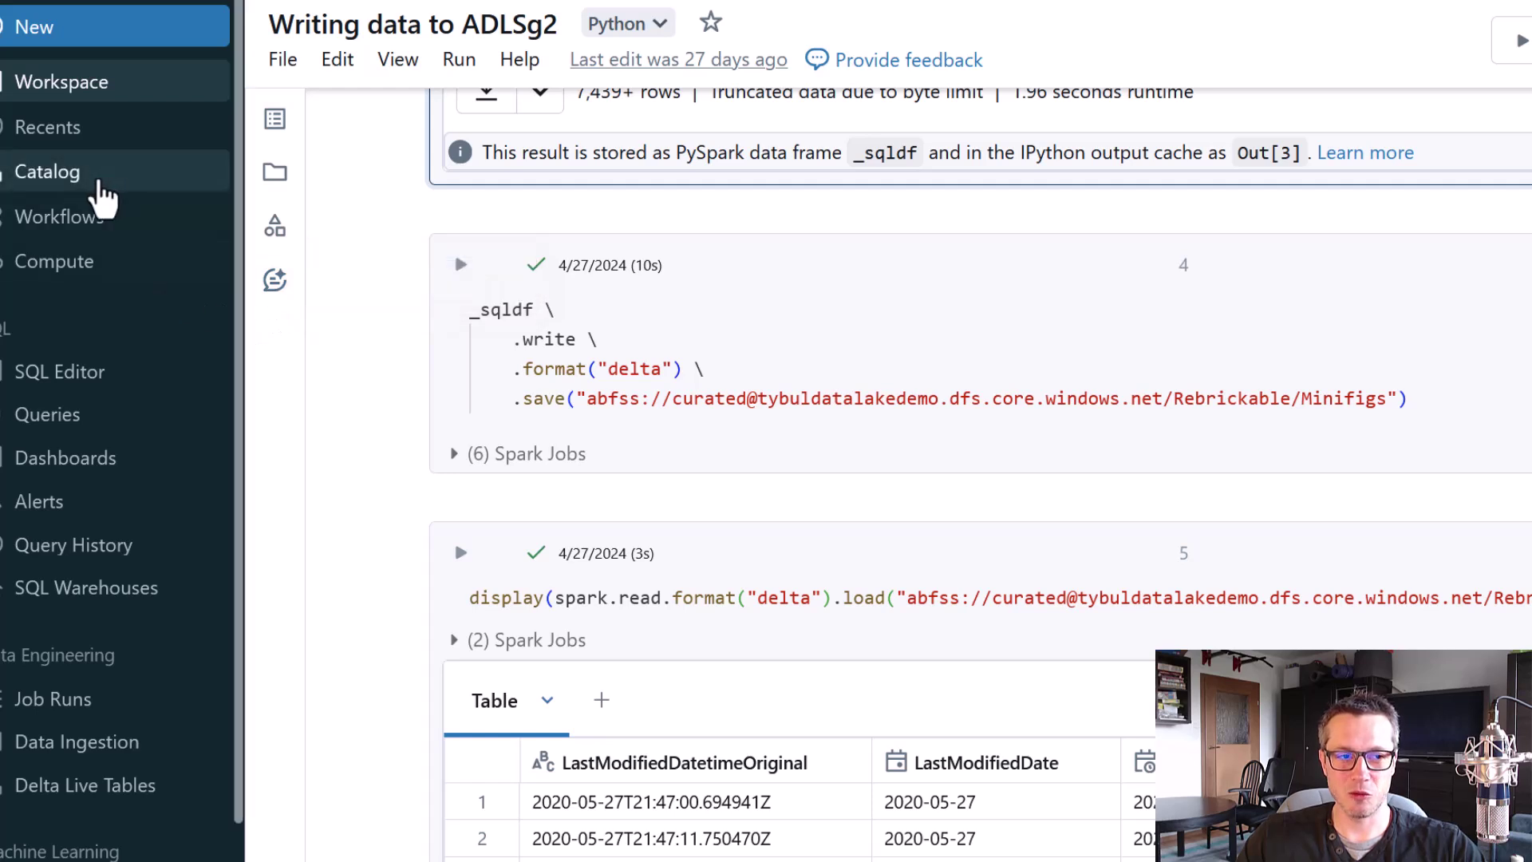
# Switch to Databricks and open the minifigs table under piotrt_demo in the hive_metastore catalog to compare its details.
pyautogui.click(92, 187)
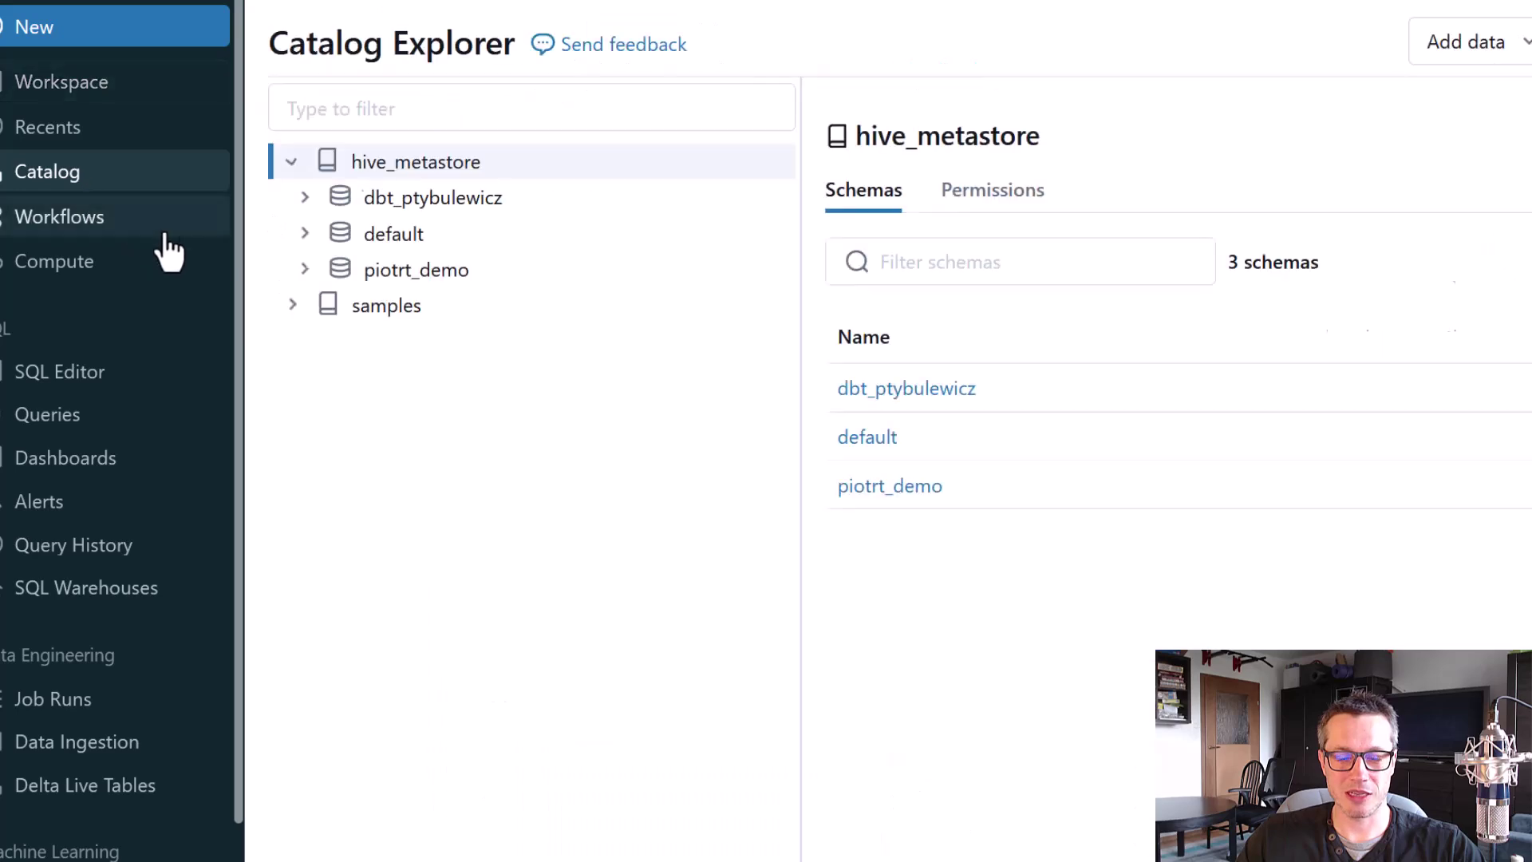
pyautogui.click(306, 270)
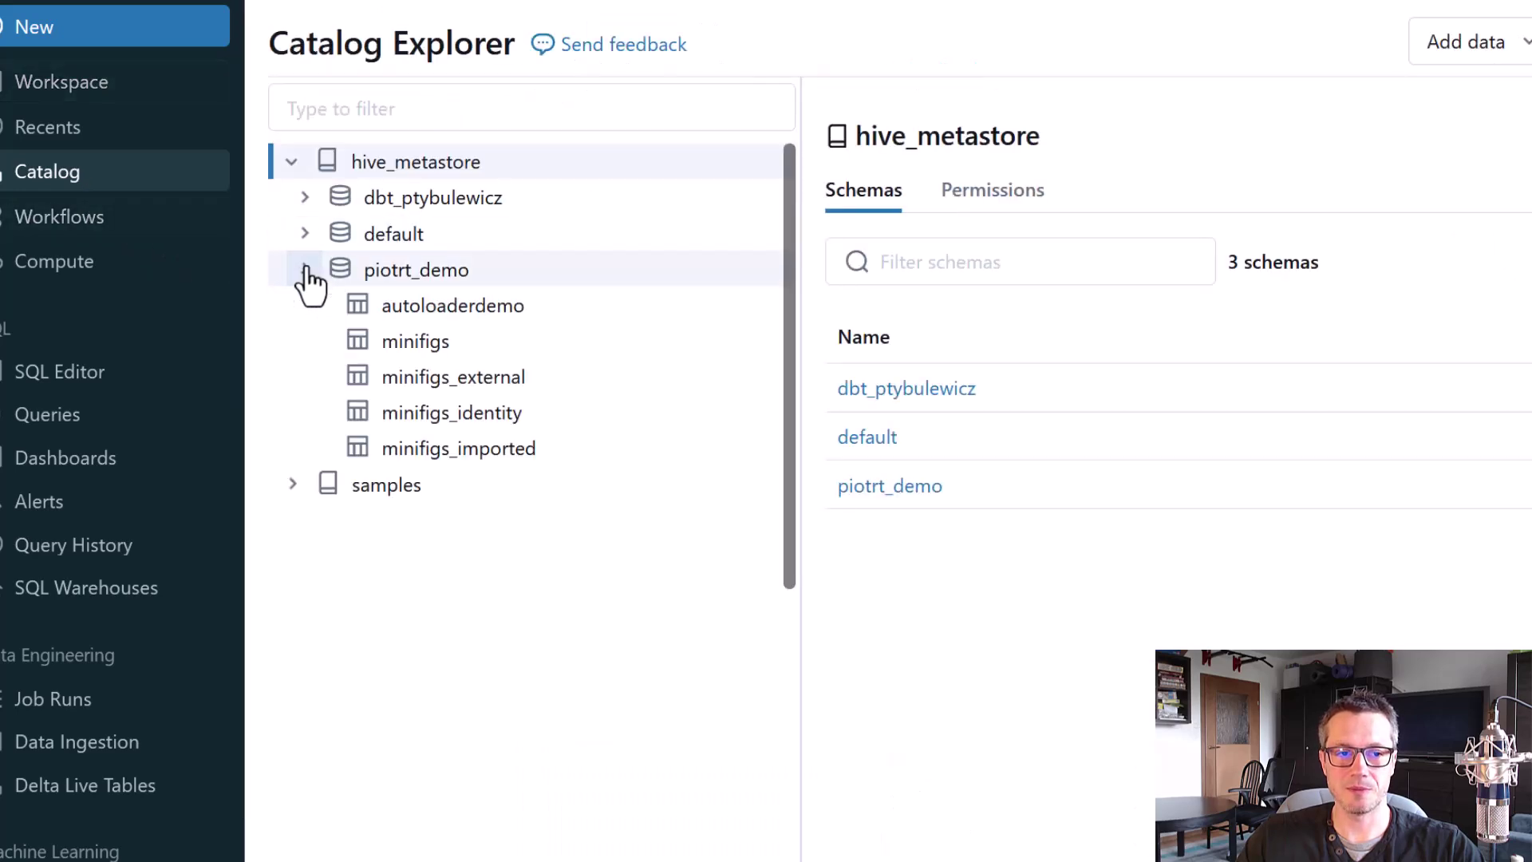
pyautogui.click(399, 342)
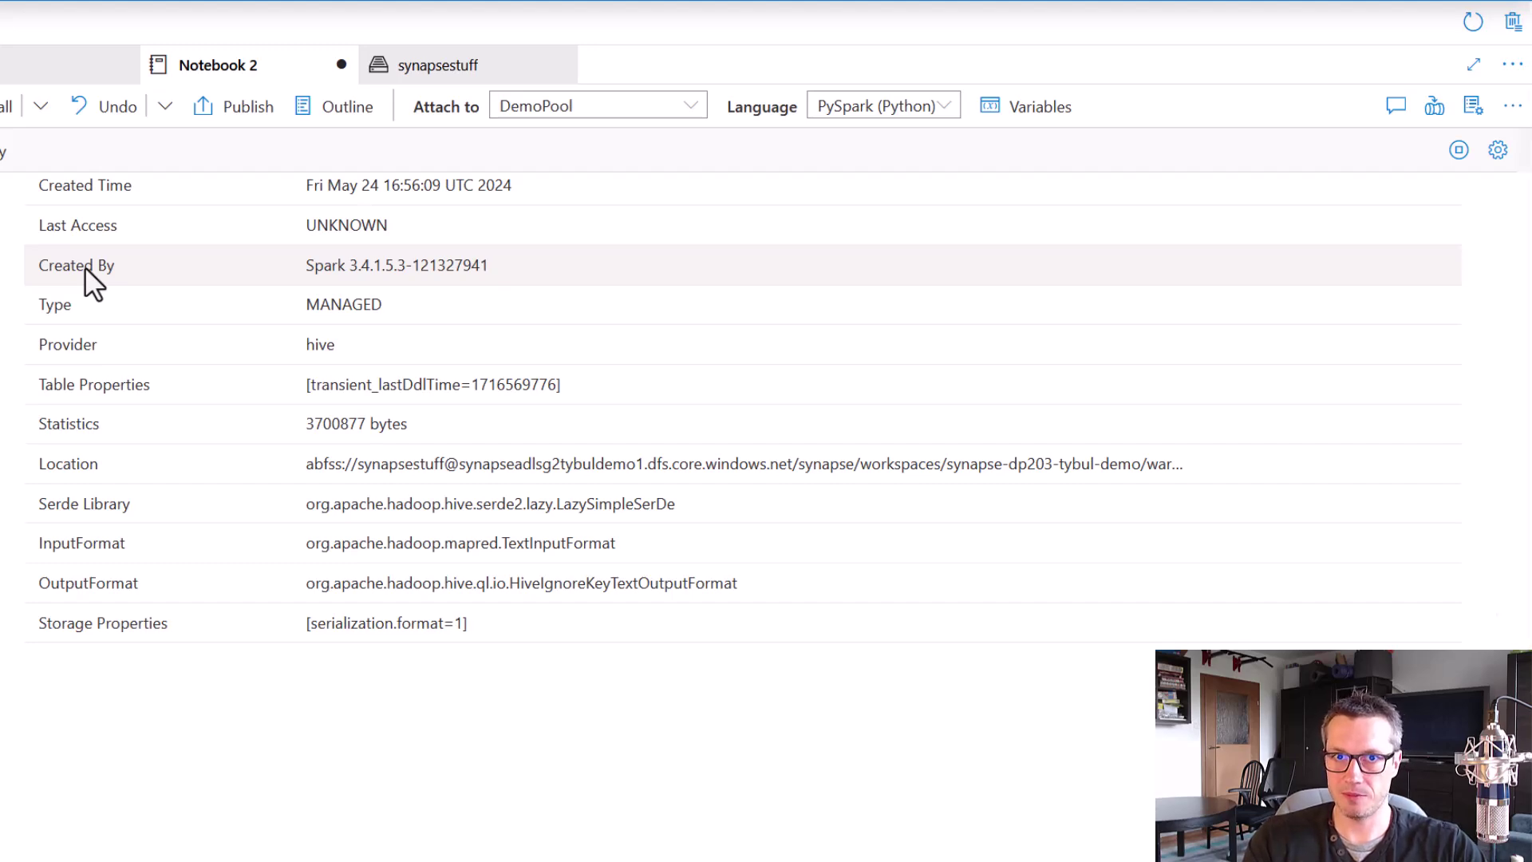
# Switch to Databricks, open the Writing data to ADLSg2 notebook and copy the cell that writes _sqldf in delta format.
pyautogui.scroll(5, 12, 778)
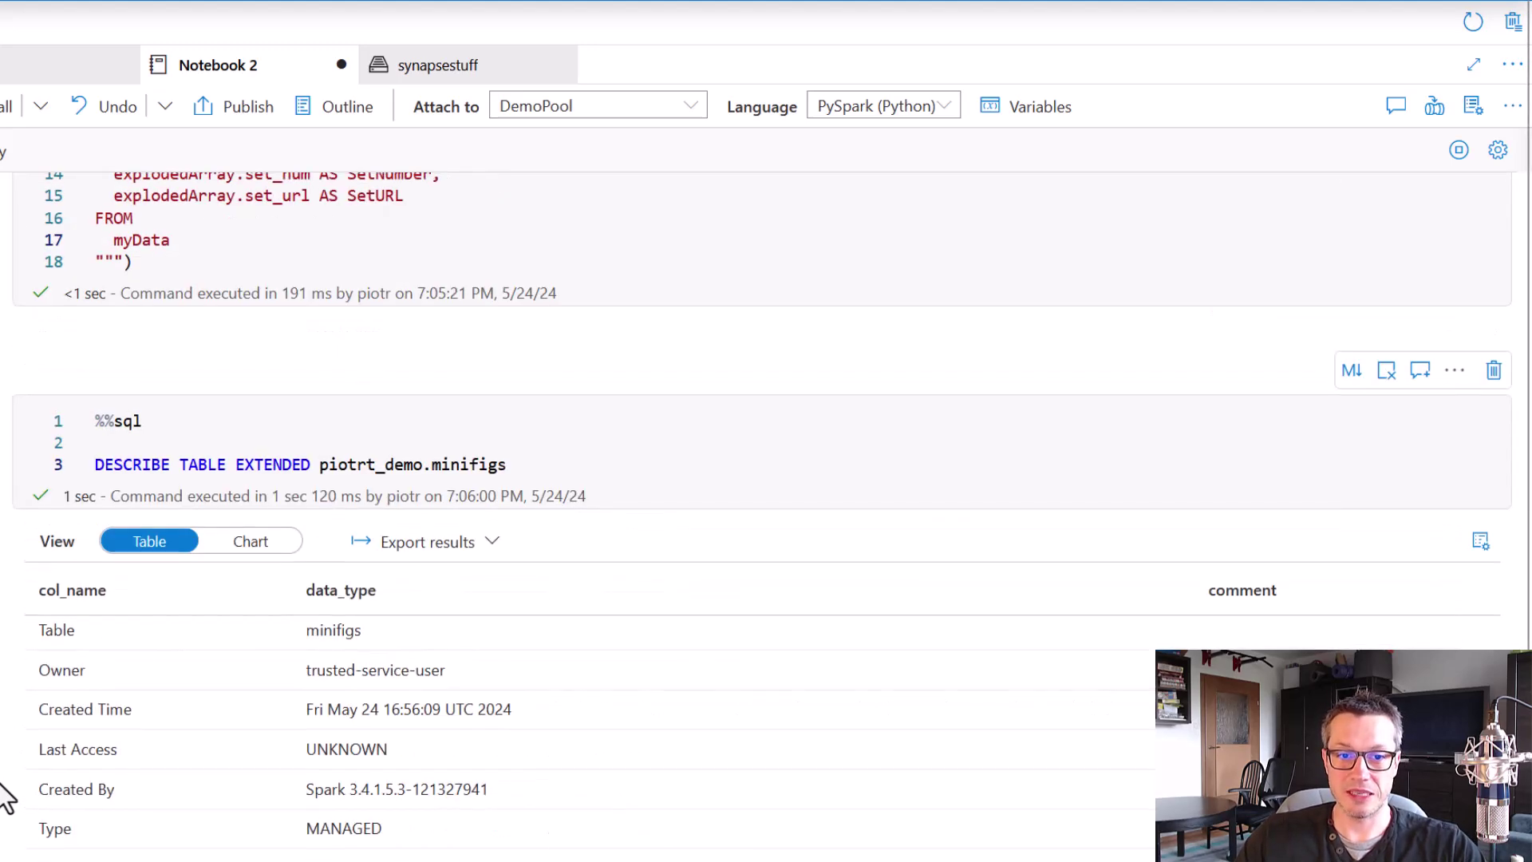
pyautogui.scroll(6, 7, 790)
pyautogui.scroll(-3, 8, 785)
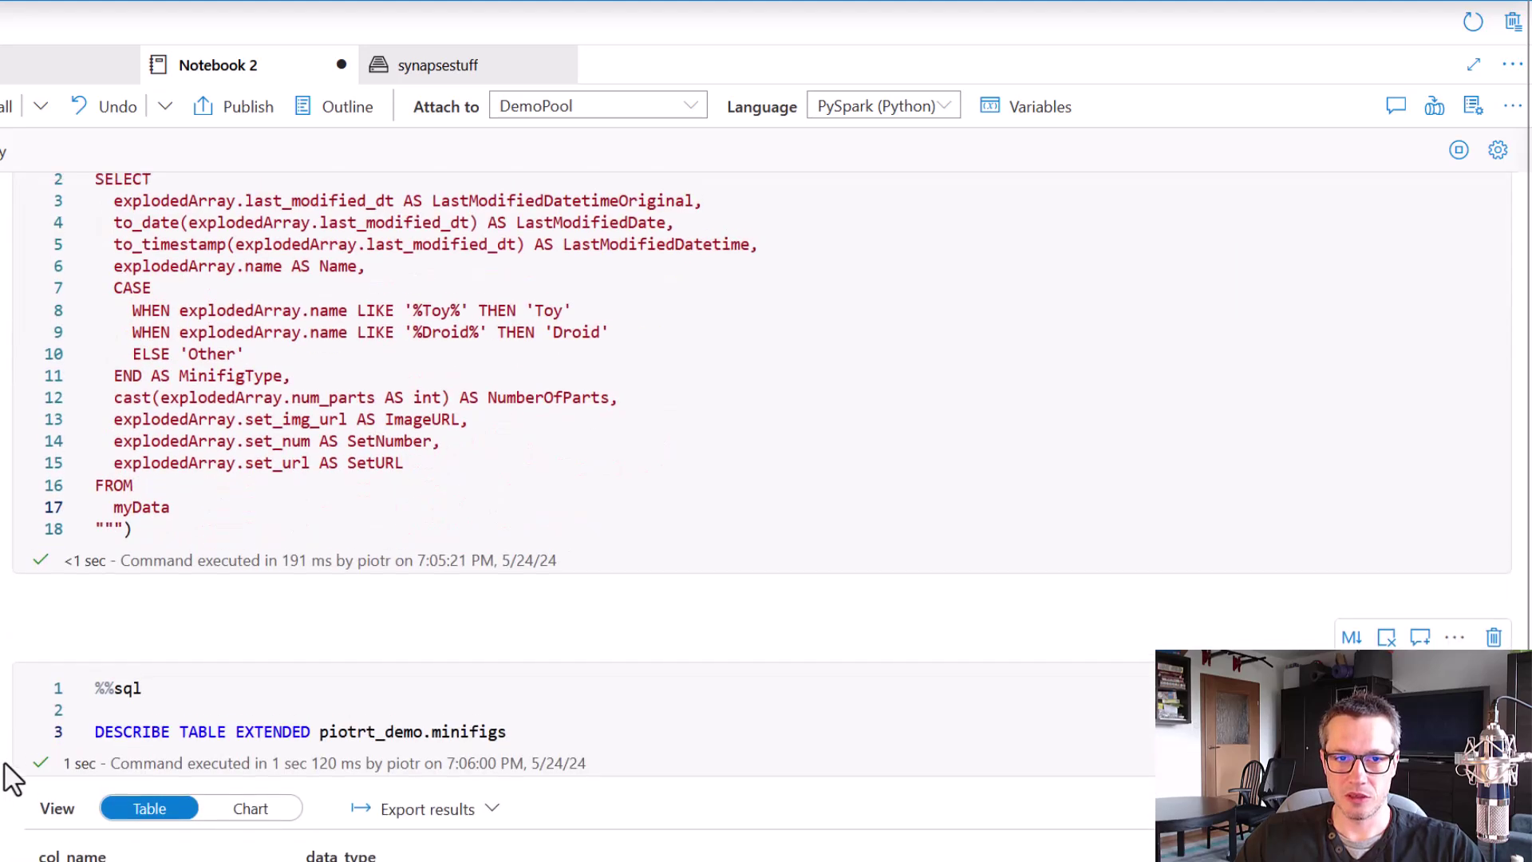
pyautogui.scroll(7, 10, 776)
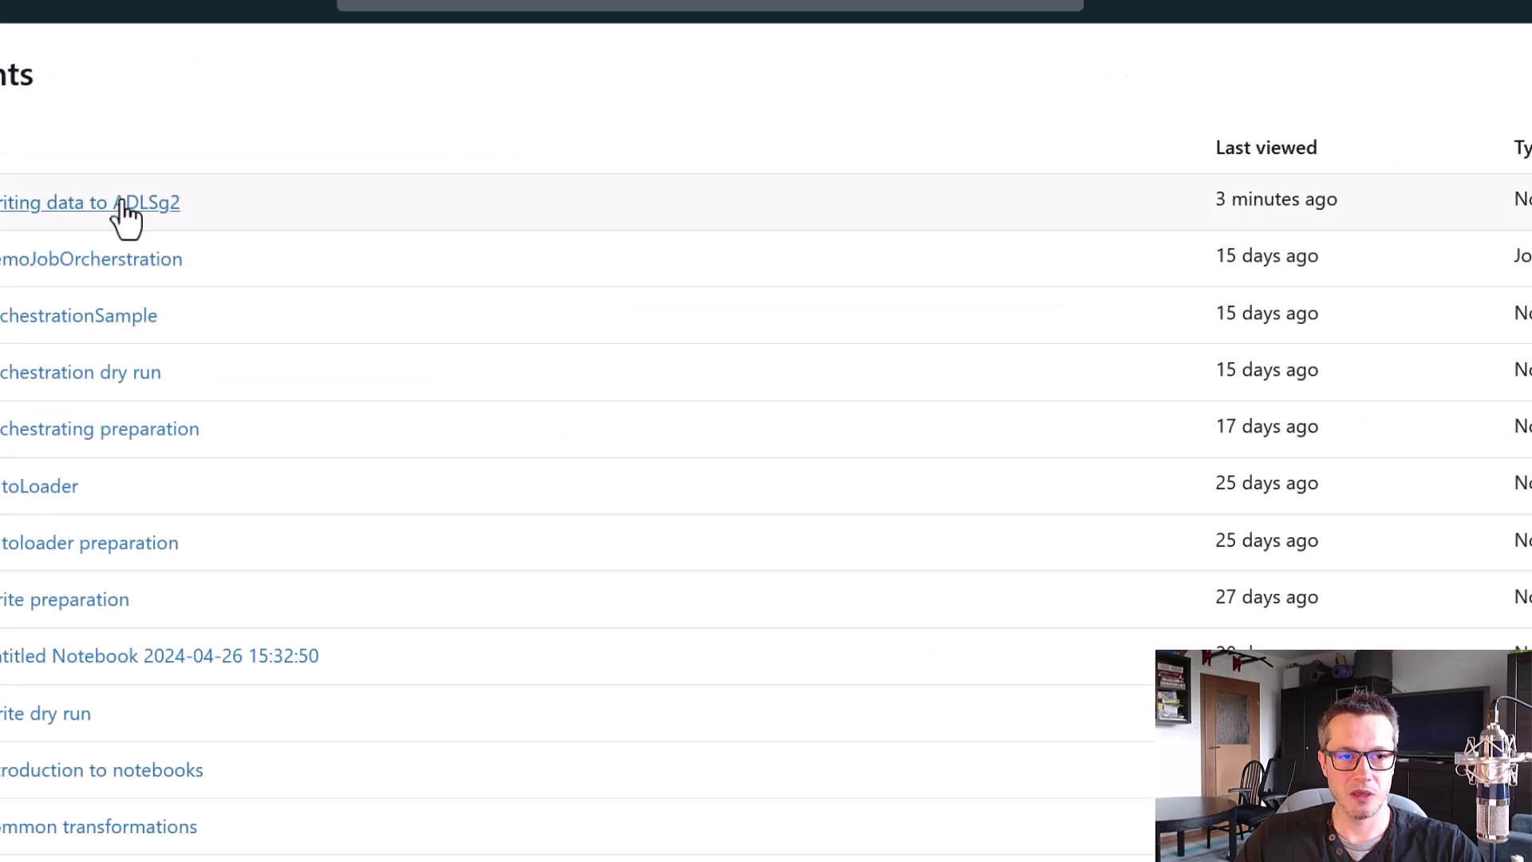
pyautogui.click(118, 201)
pyautogui.scroll(-10, 69, 634)
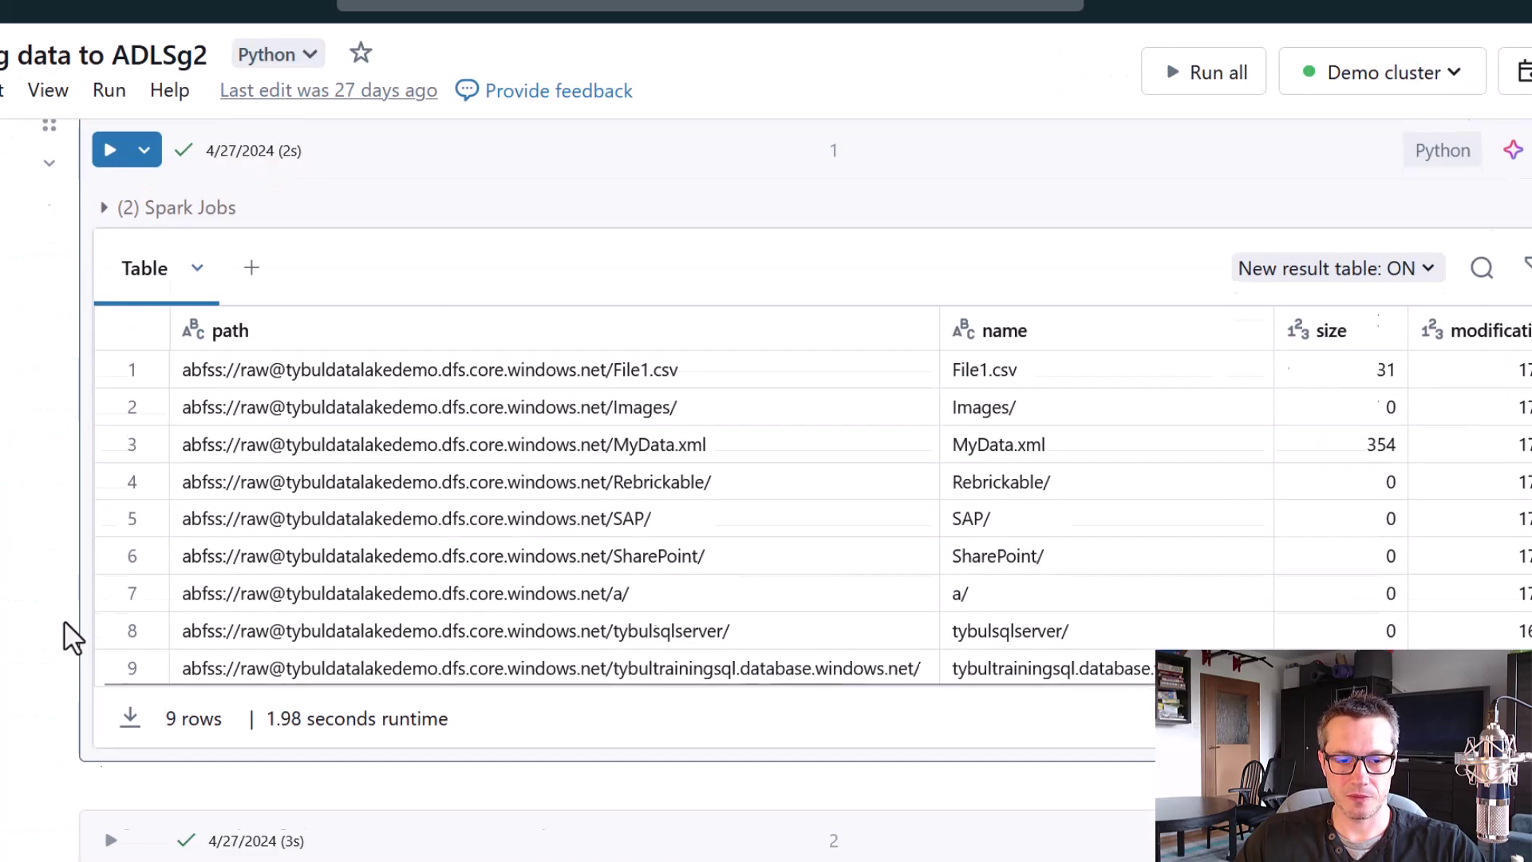
pyautogui.scroll(-15, 48, 618)
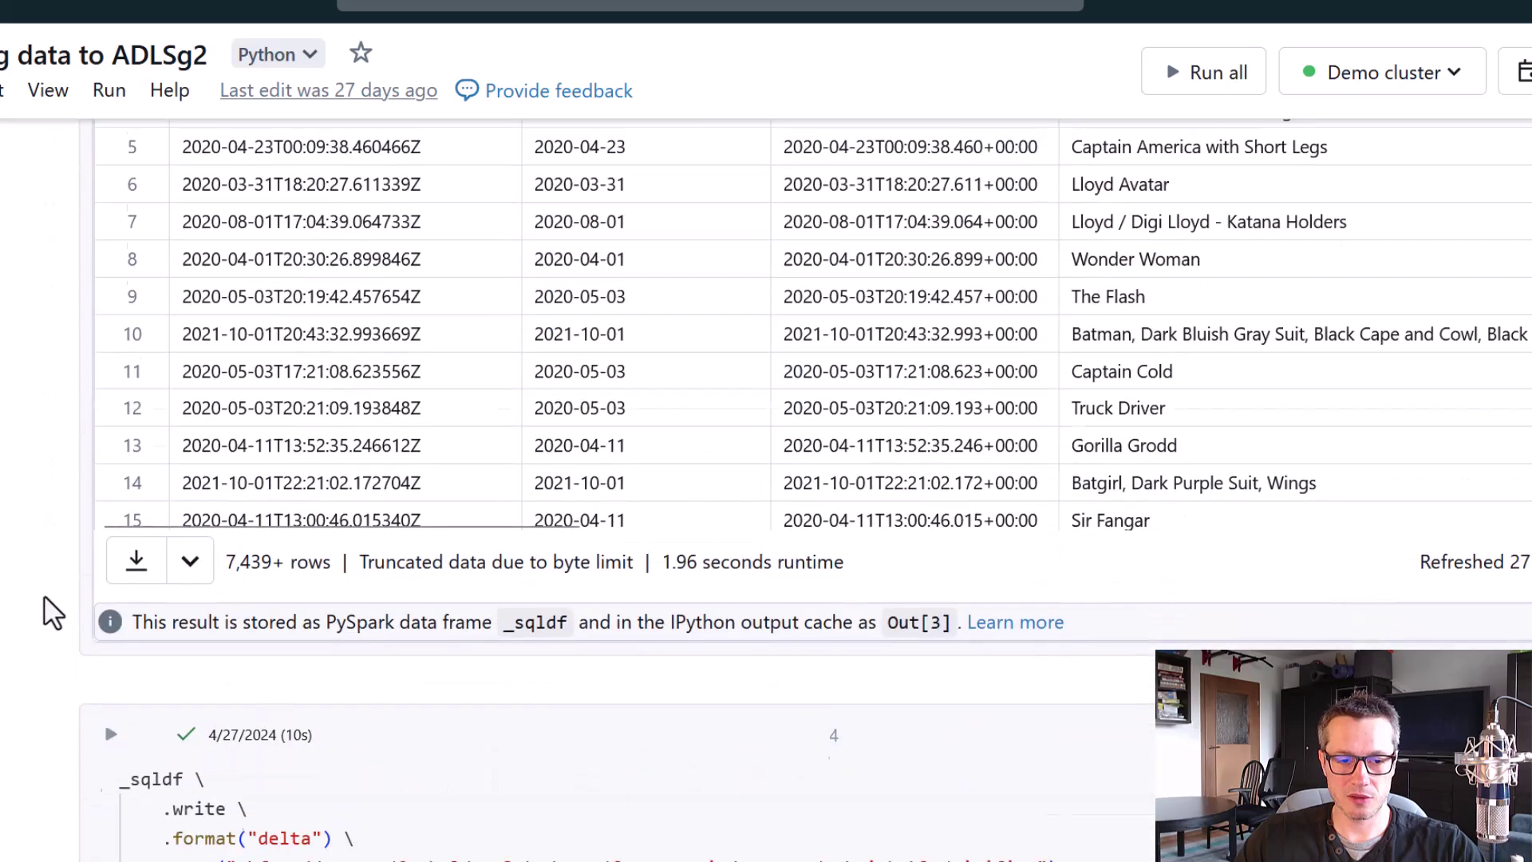
pyautogui.moveTo(1090, 586); pyautogui.dragTo(76, 491)
pyautogui.hotkey('ctrl', 'c')
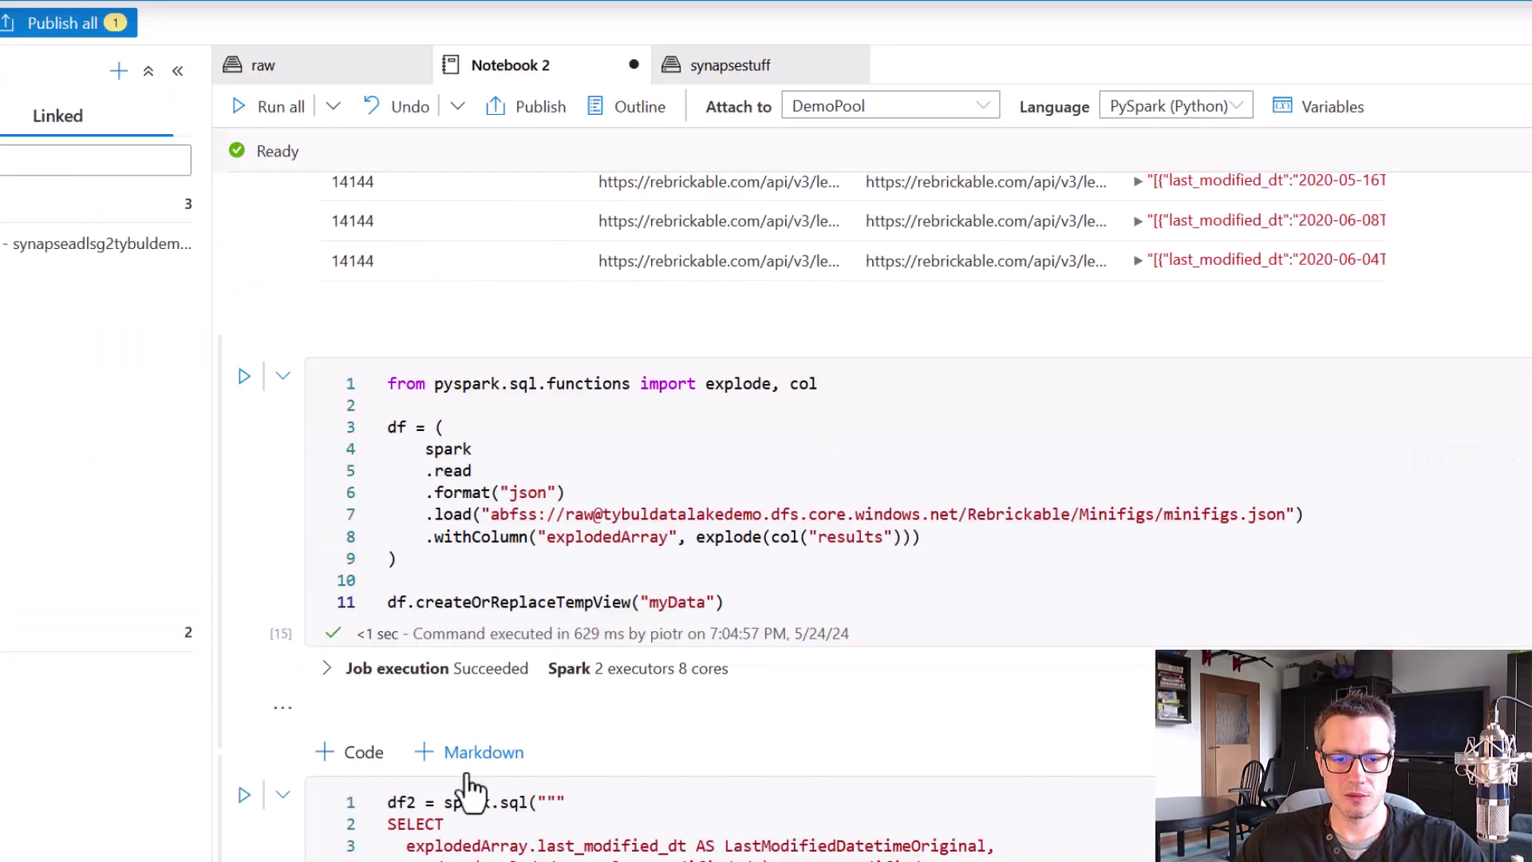
# Add a code cell at the end of Synapse Notebook 2 with the copied delta write code, replacing _sqldf with df2.
pyautogui.scroll(-10, 287, 735)
pyautogui.scroll(-8, 308, 638)
pyautogui.click(345, 678)
pyautogui.hotkey('ctrl', 'v')
pyautogui.moveTo(445, 727); pyautogui.dragTo(376, 729)
pyautogui.write('df2')
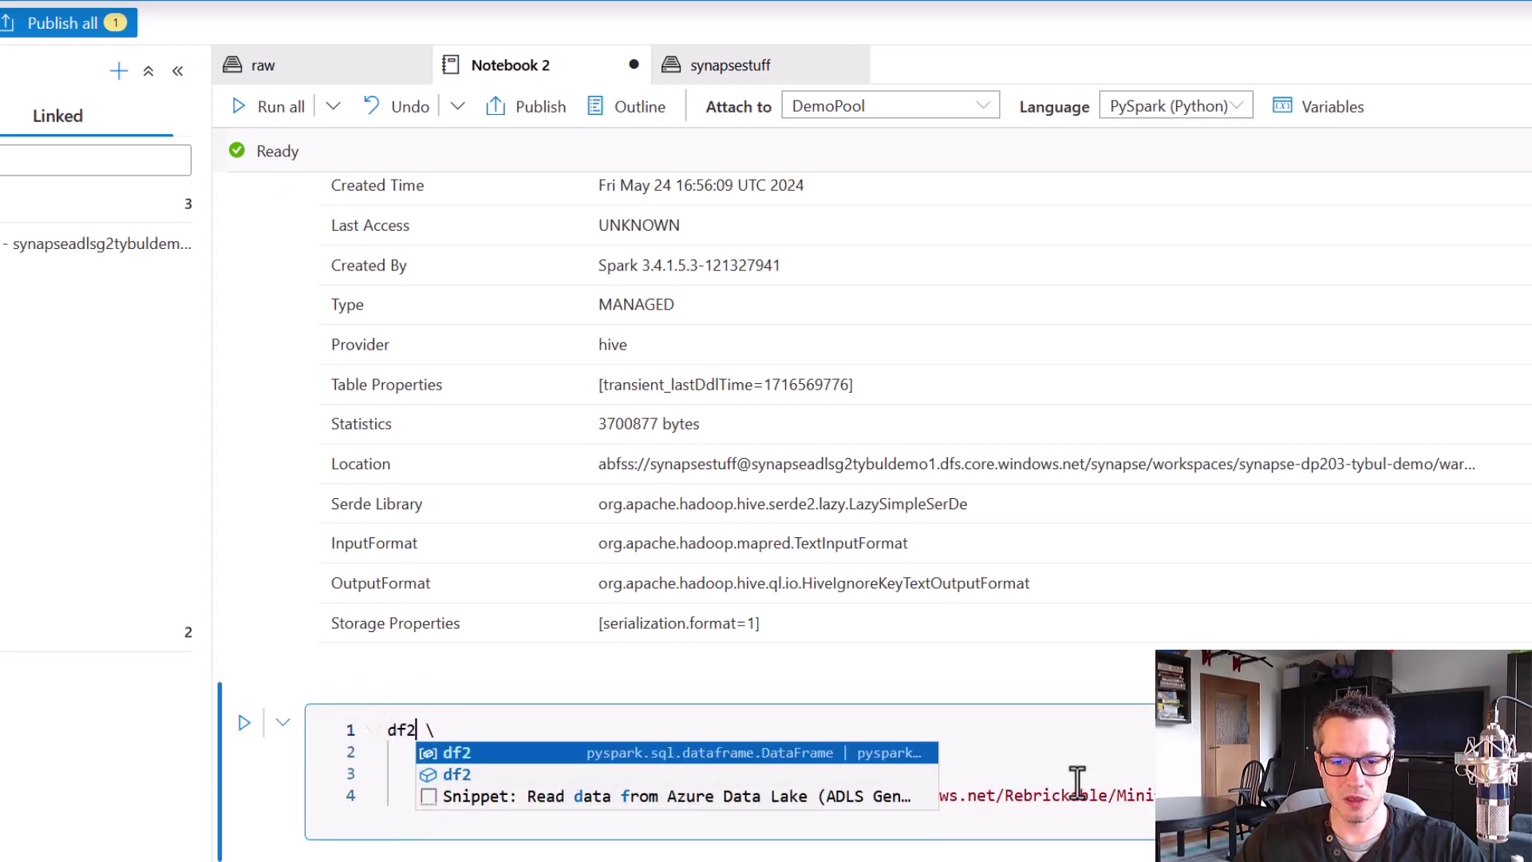
pyautogui.press('Escape')
pyautogui.click(620, 750)
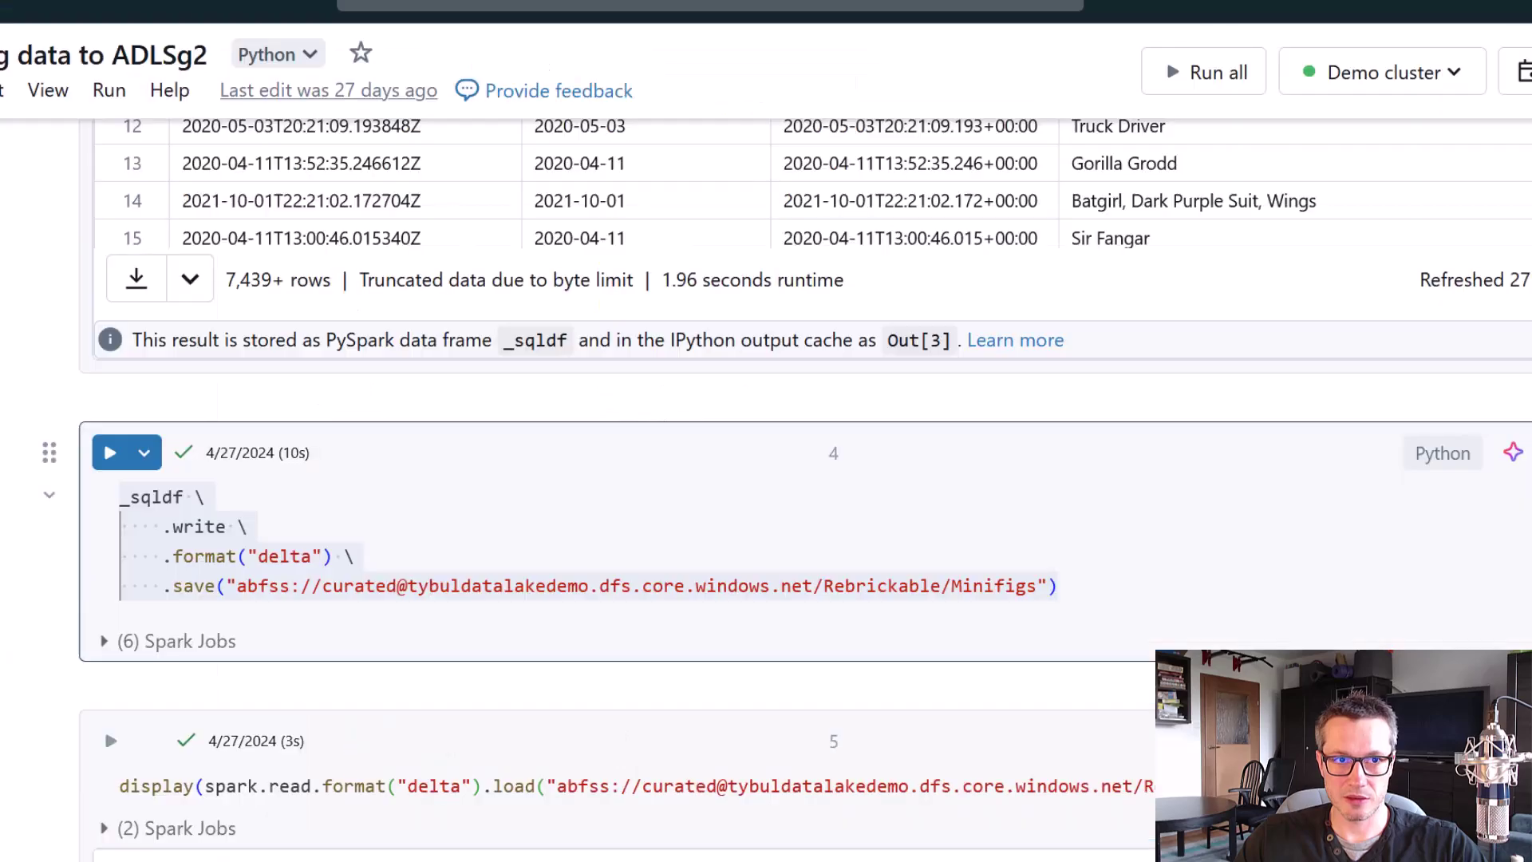
# Return to the Databricks notebook and copy the whole CREATE TABLE PiotrT_Demo.Minifigs cell.
pyautogui.hotkey('ctrl', 'a')
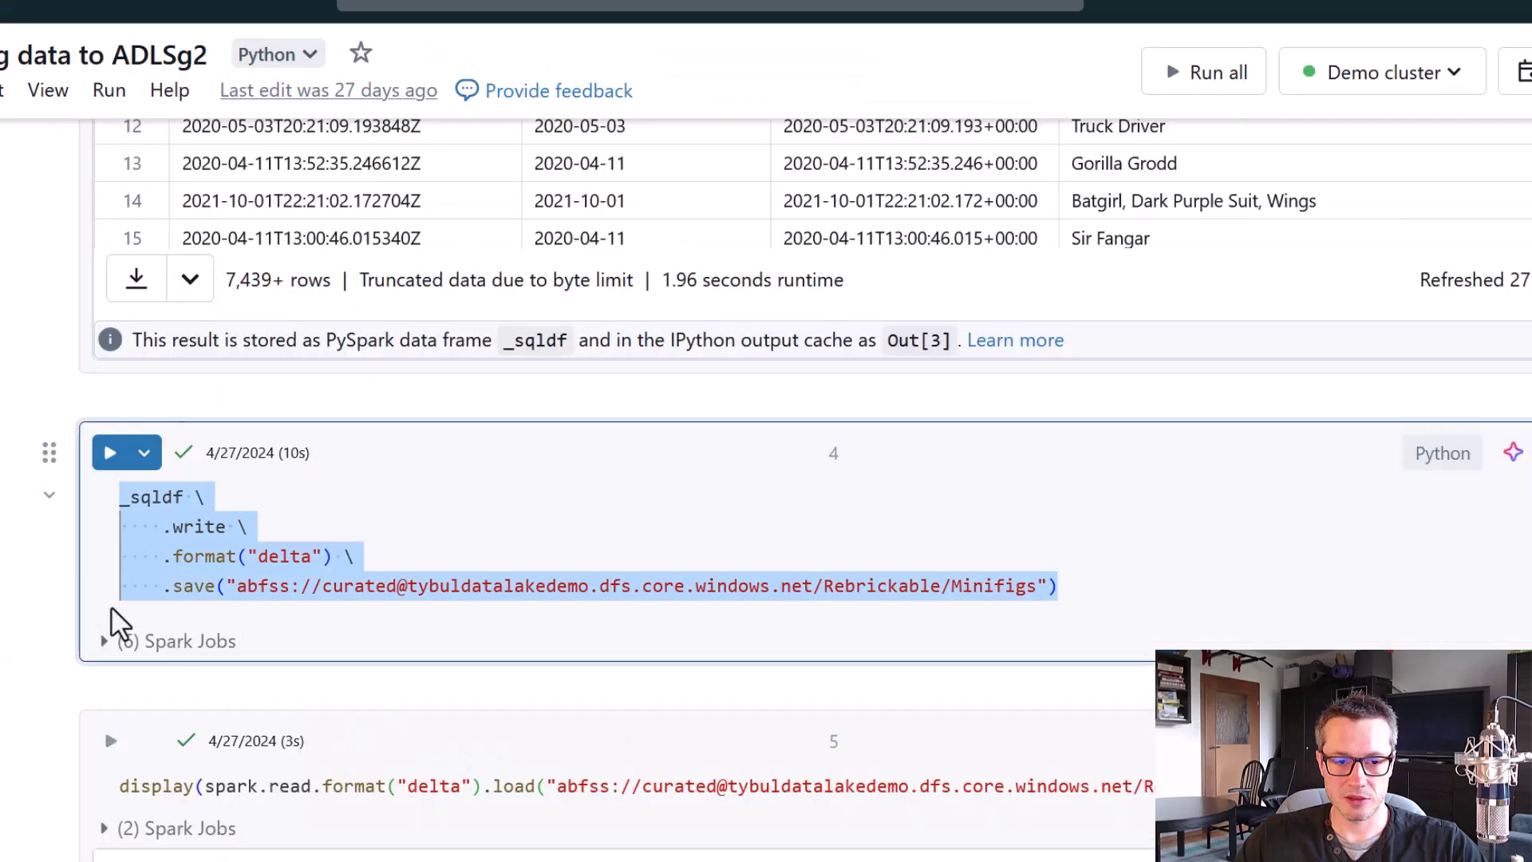
pyautogui.scroll(-10, 63, 599)
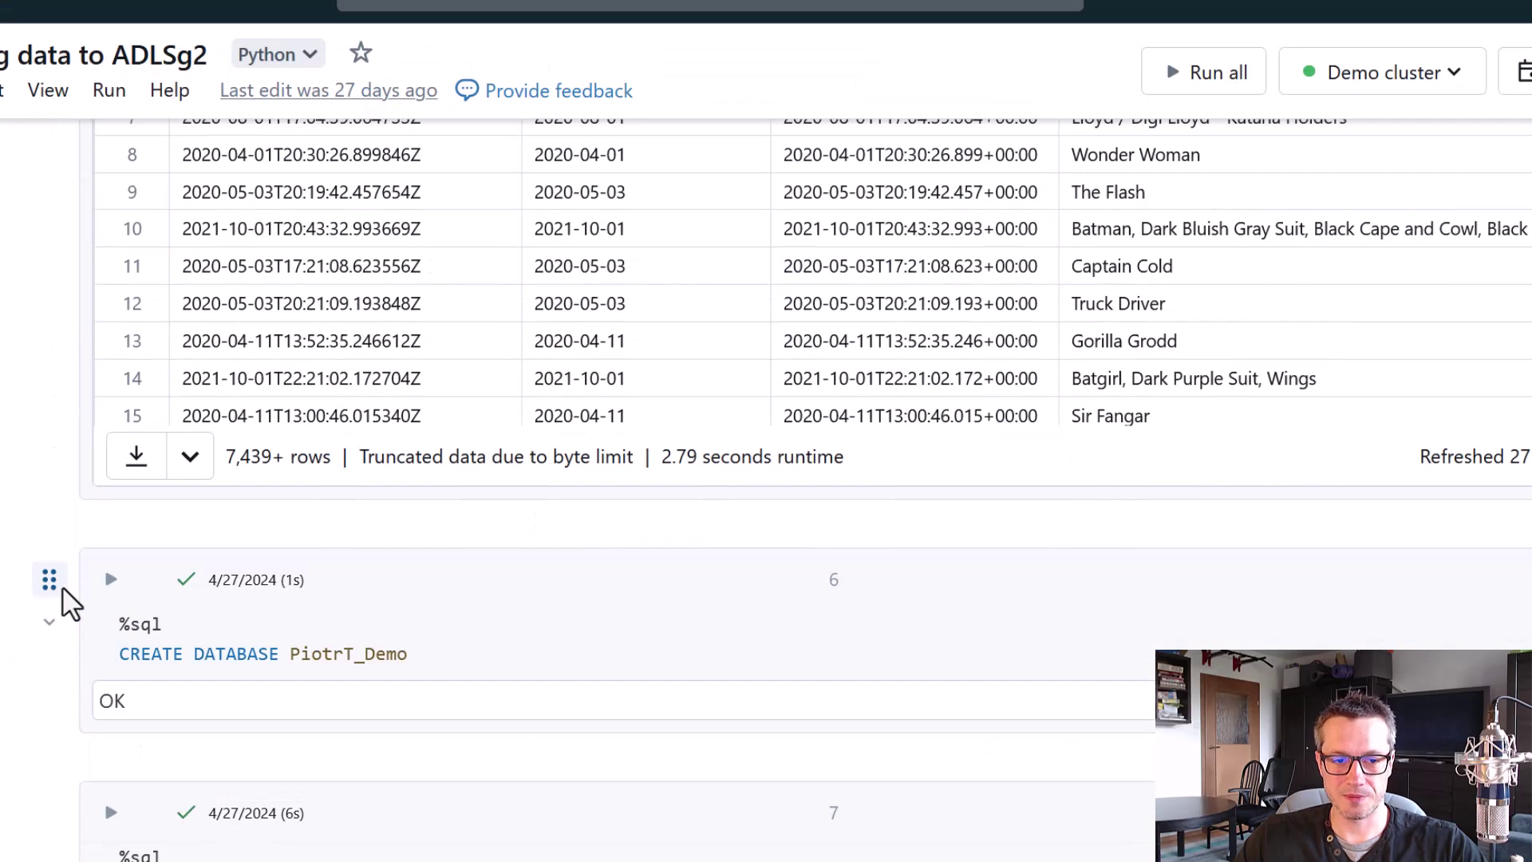
pyautogui.scroll(-5, 64, 603)
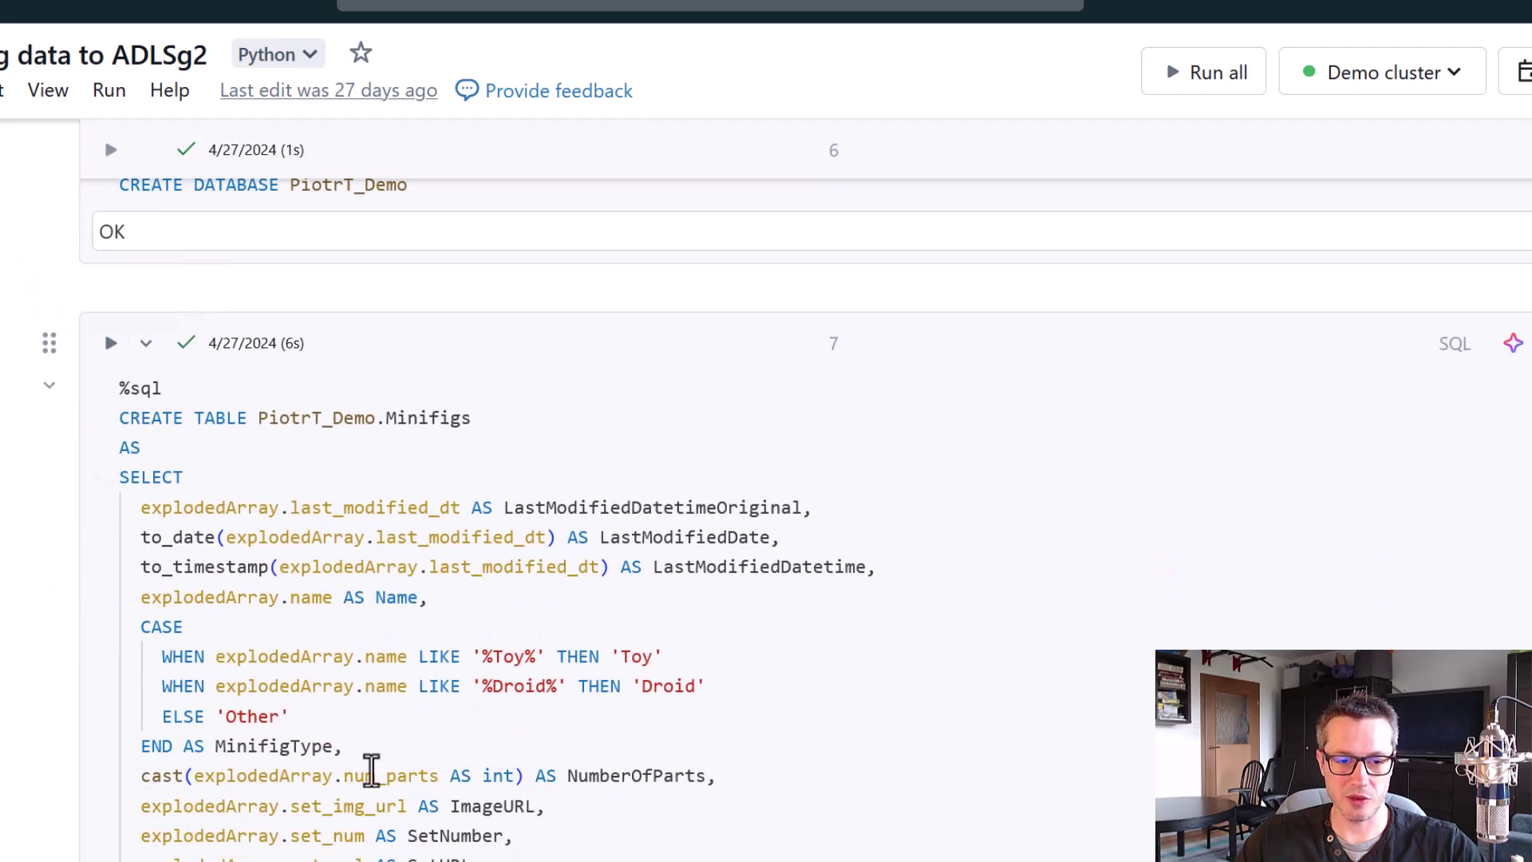
pyautogui.hotkey('ctrl', 'a')
pyautogui.hotkey('ctrl', 'c')
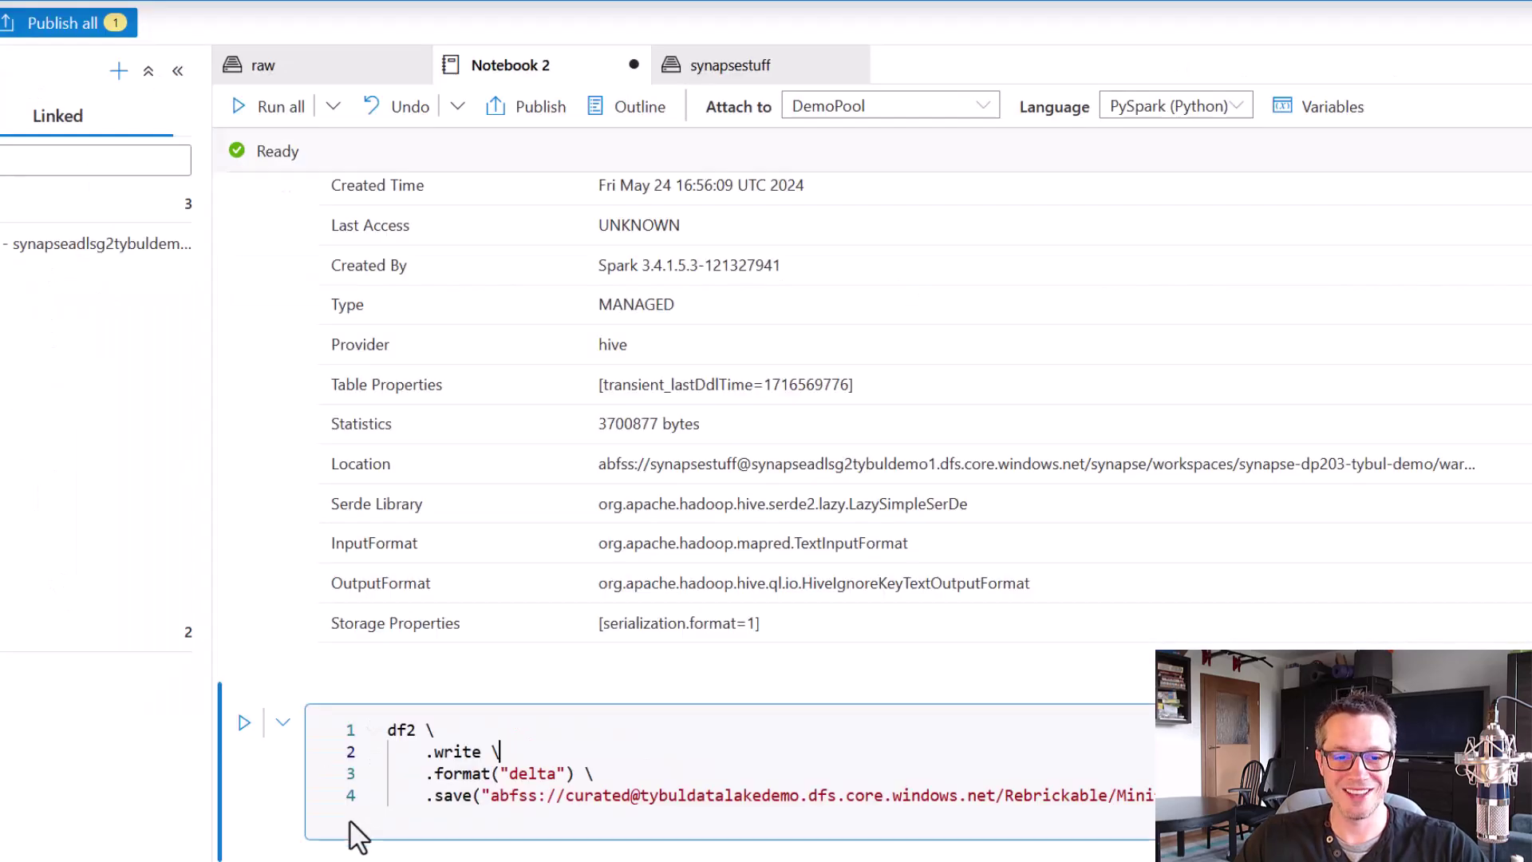
# Paste the CREATE TABLE code into a new last cell of Synapse Notebook 2 and correct its magic command to %%sql.
pyautogui.scroll(-3, 359, 798)
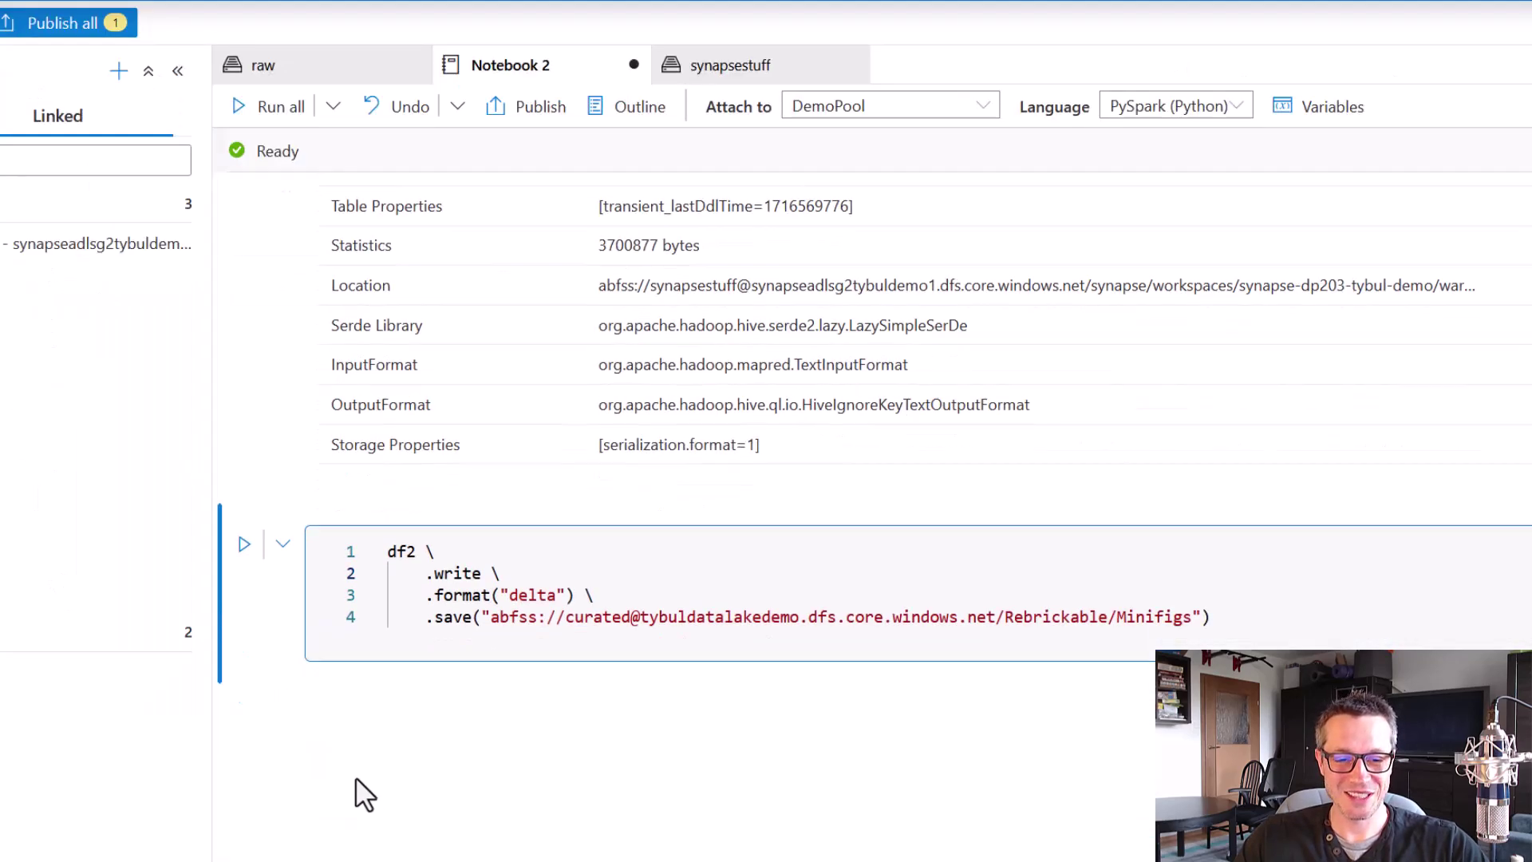
pyautogui.click(346, 678)
pyautogui.hotkey('ctrl', 'v')
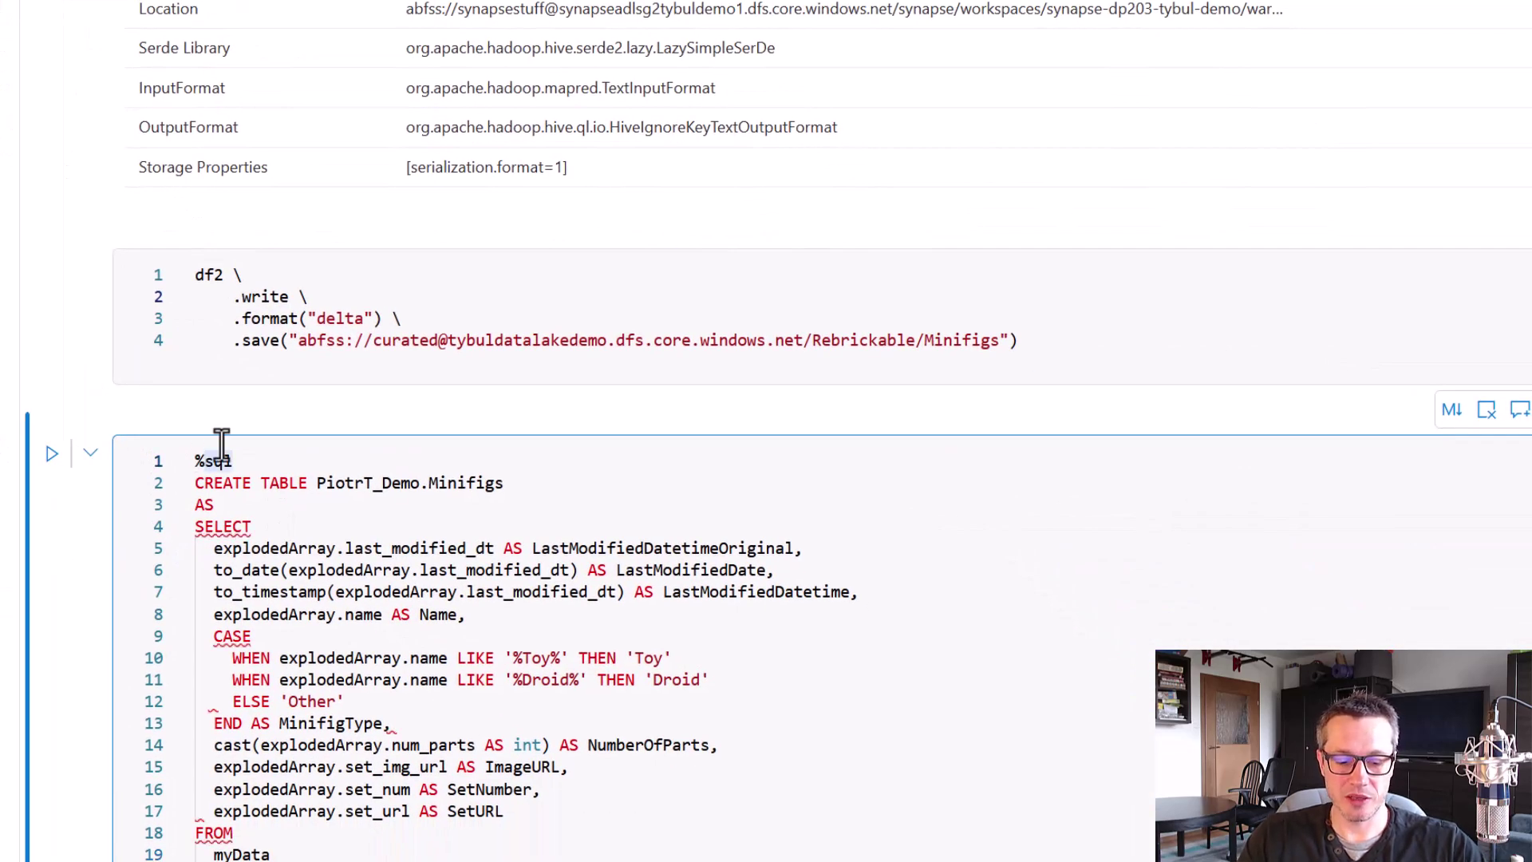
pyautogui.write('%')
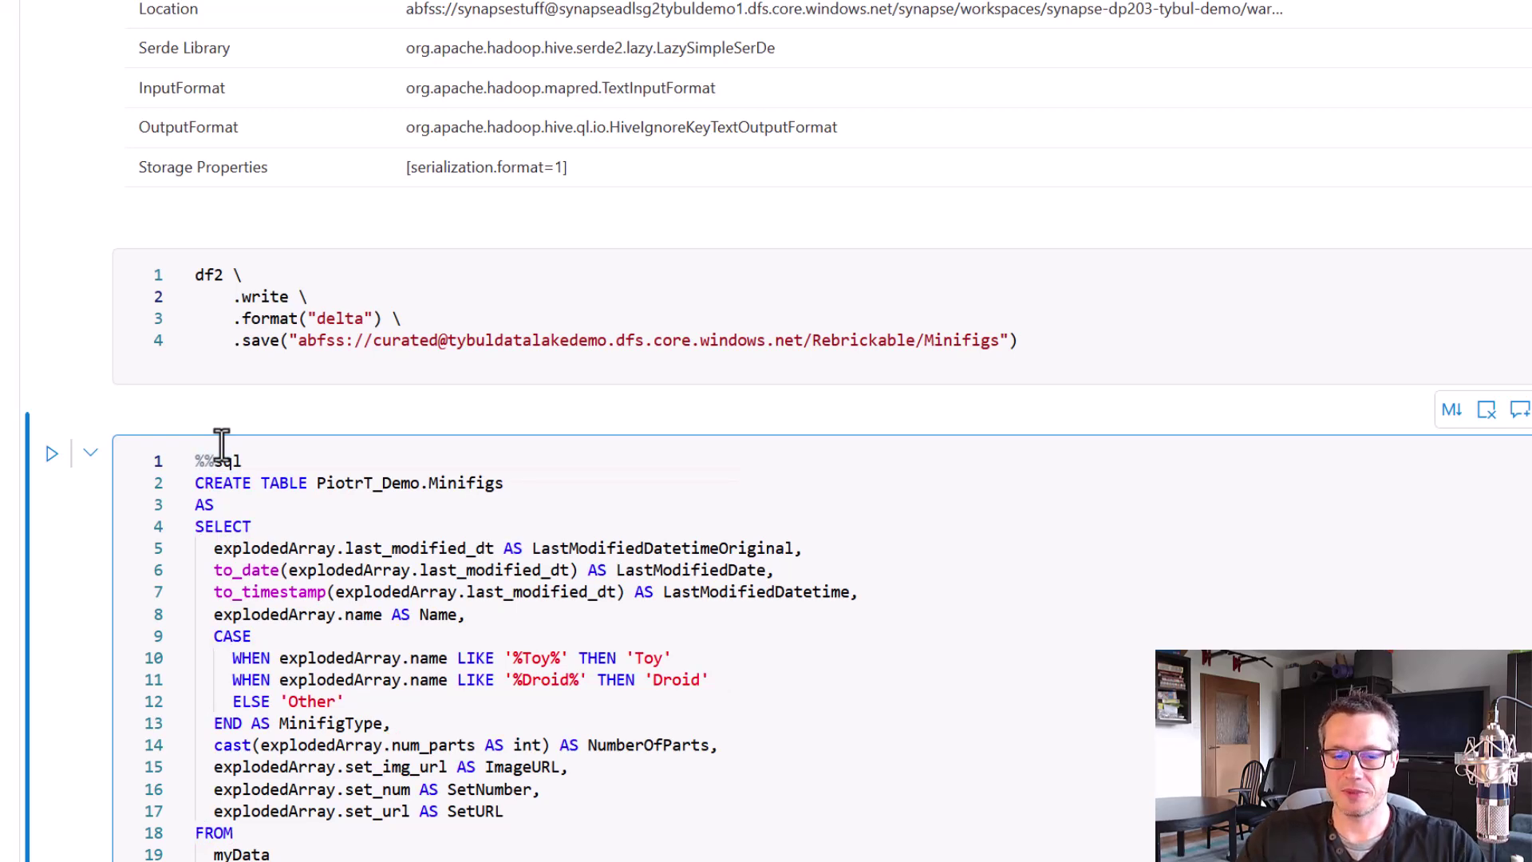
# Rename the table in the CREATE TABLE statement to Minifigs_Delta, add a USING DELTA line before AS, and run the cell.
pyautogui.scroll(-3, 533, 256)
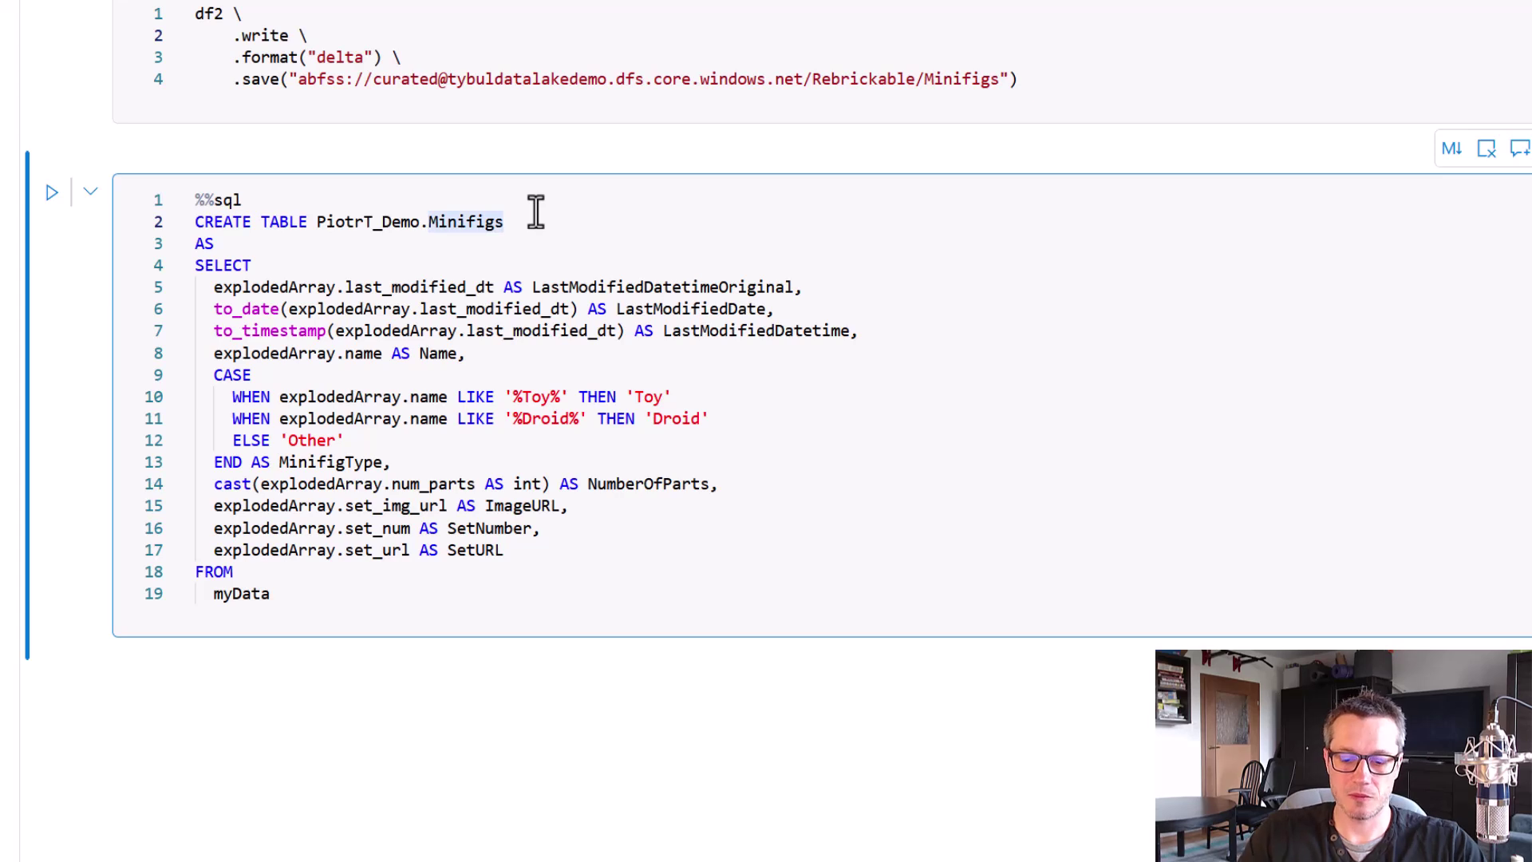
pyautogui.write('_Delta')
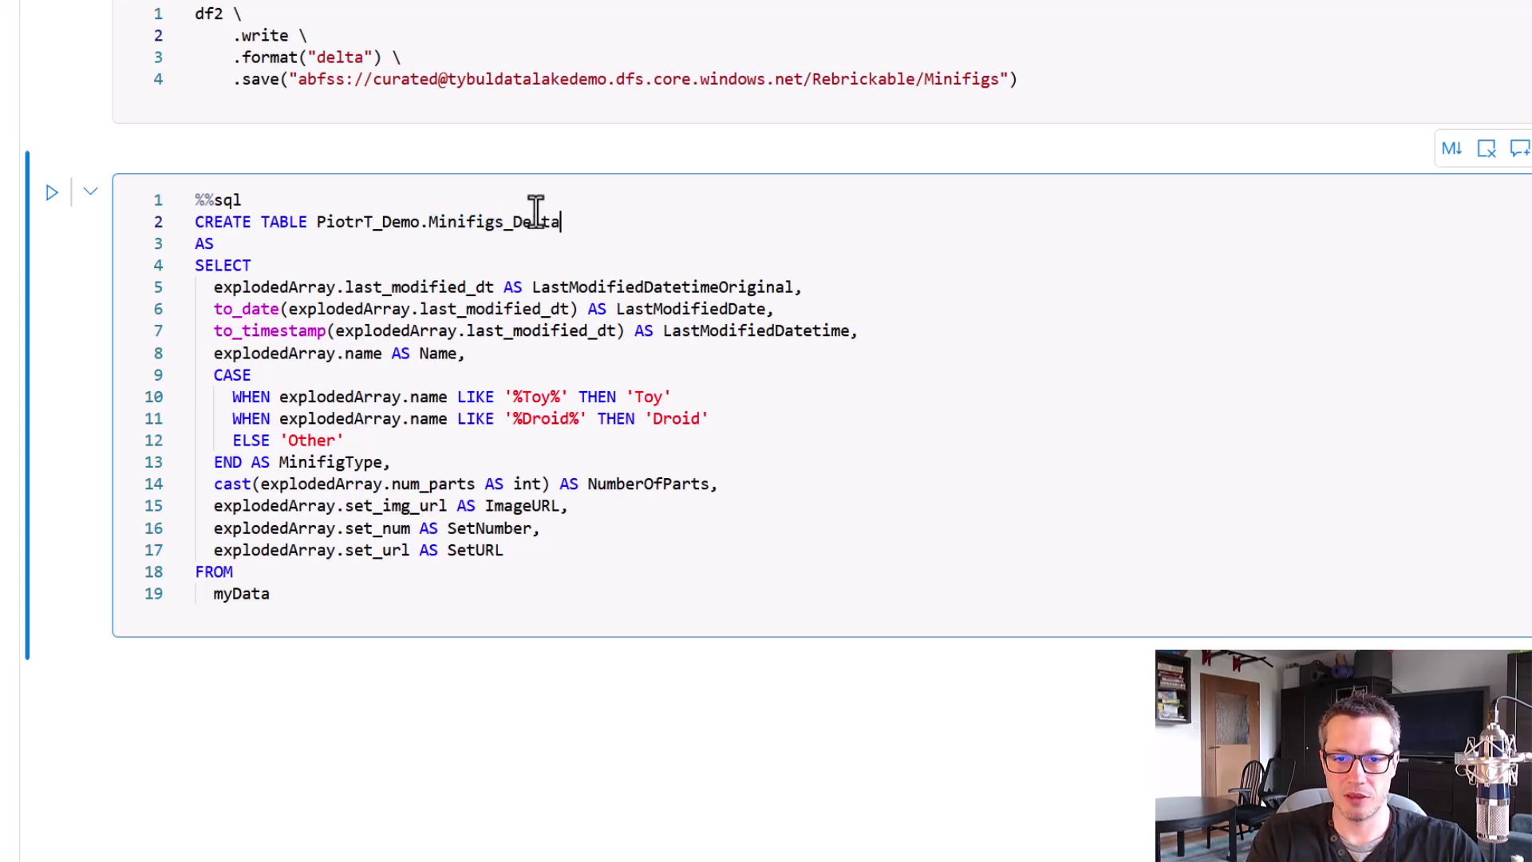
pyautogui.press('Return')
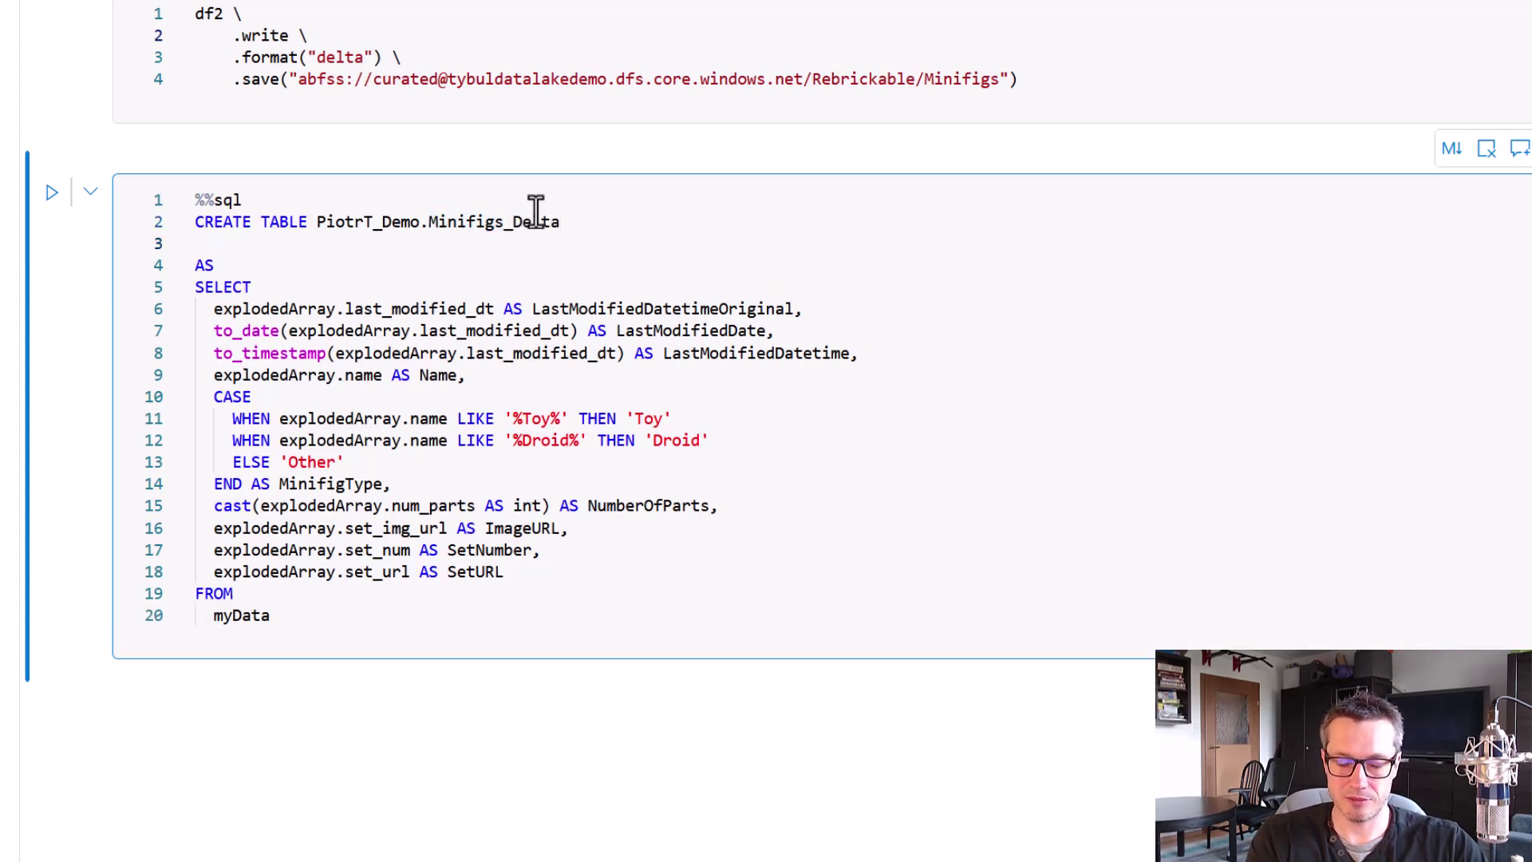
pyautogui.write('U')
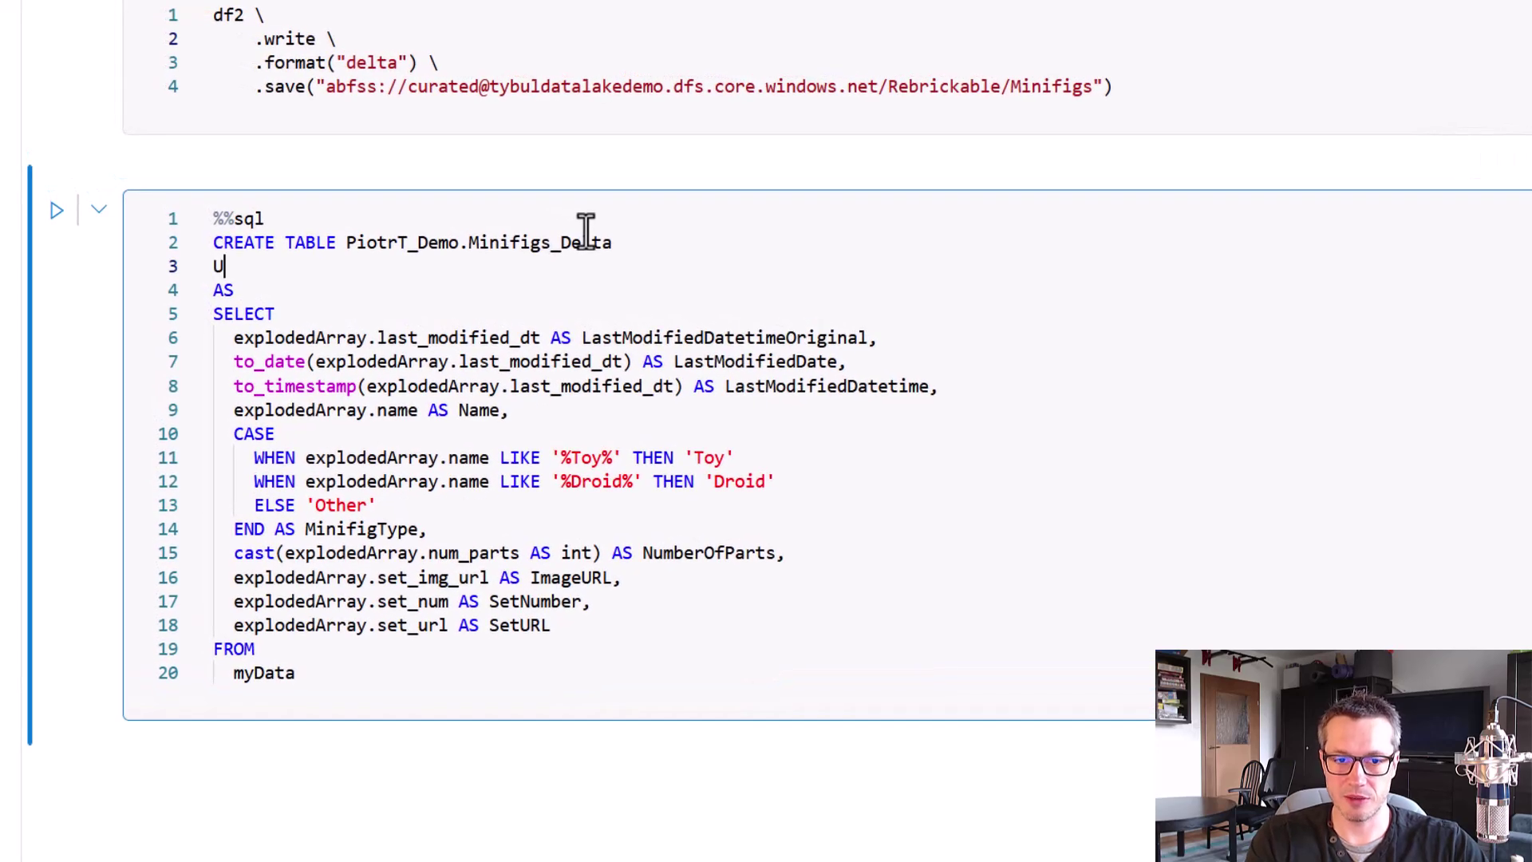
pyautogui.write('SING DELTA')
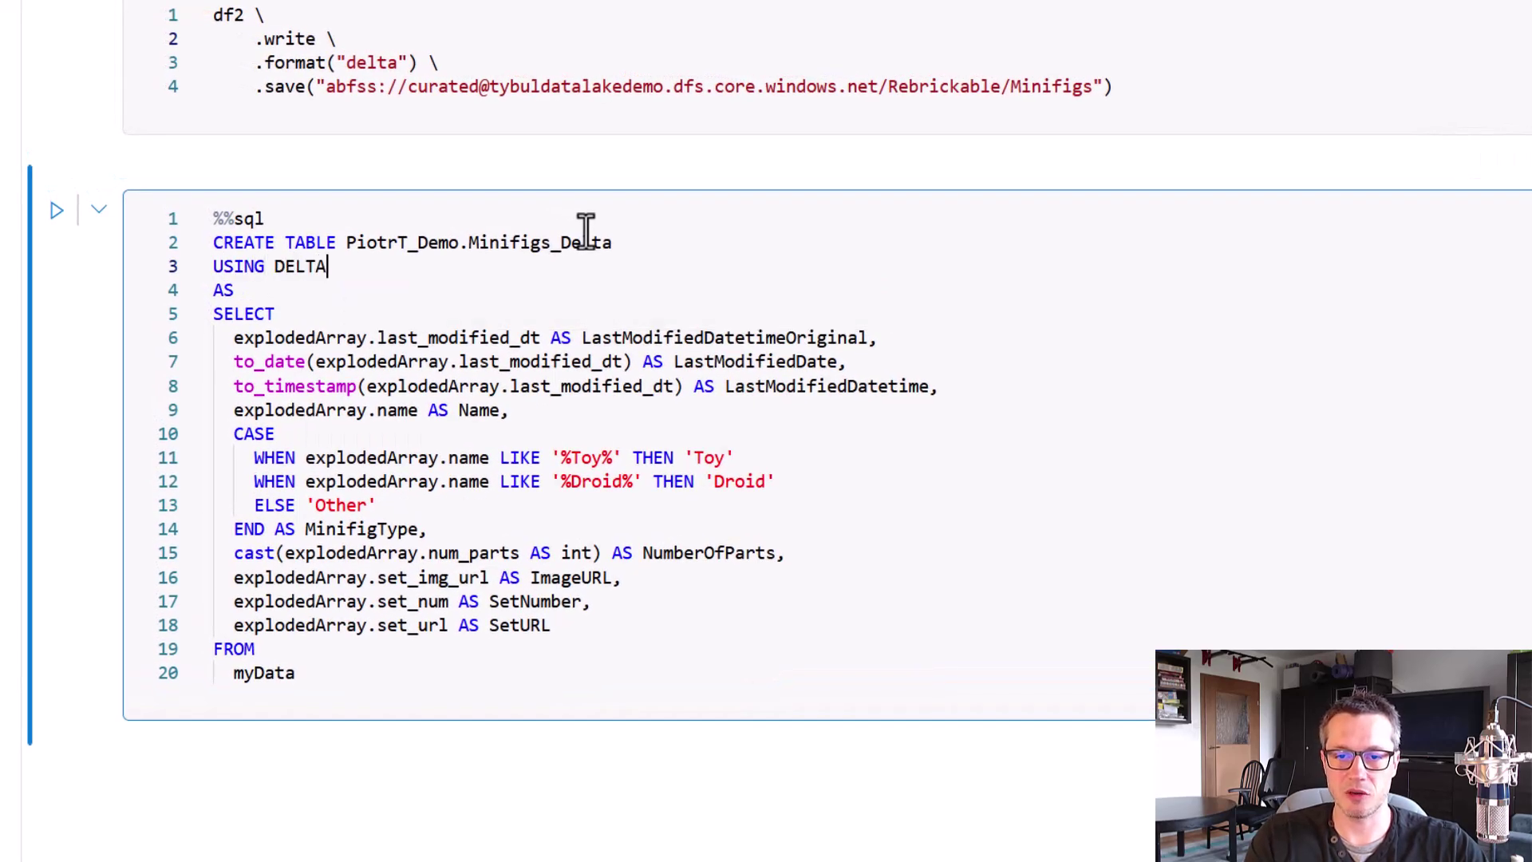
pyautogui.click(54, 209)
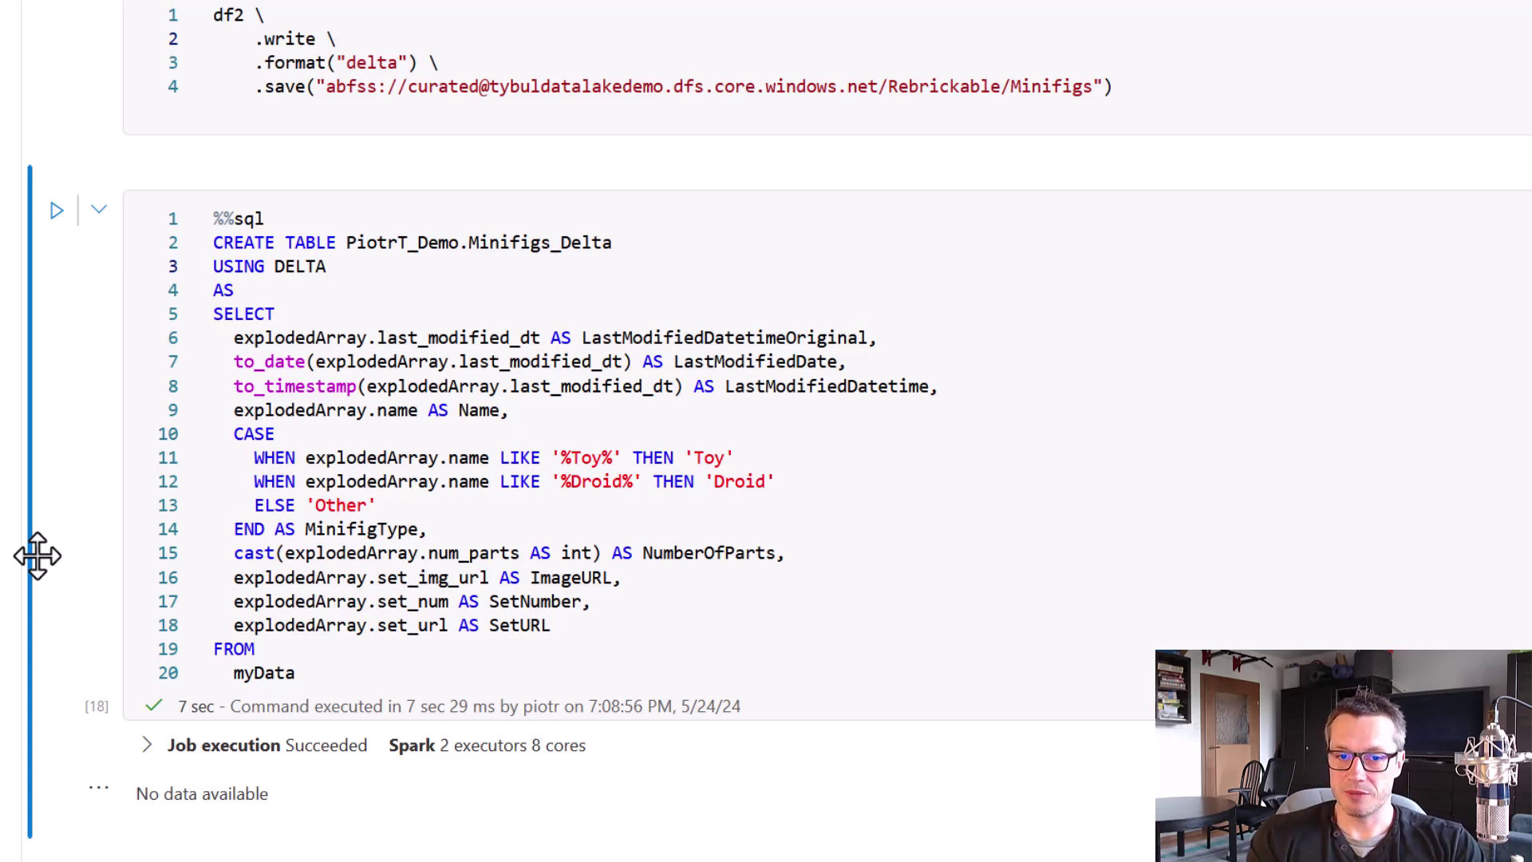
# Refresh the tables of the piotrt_demo lake database in the workspace data.
pyautogui.click(206, 123)
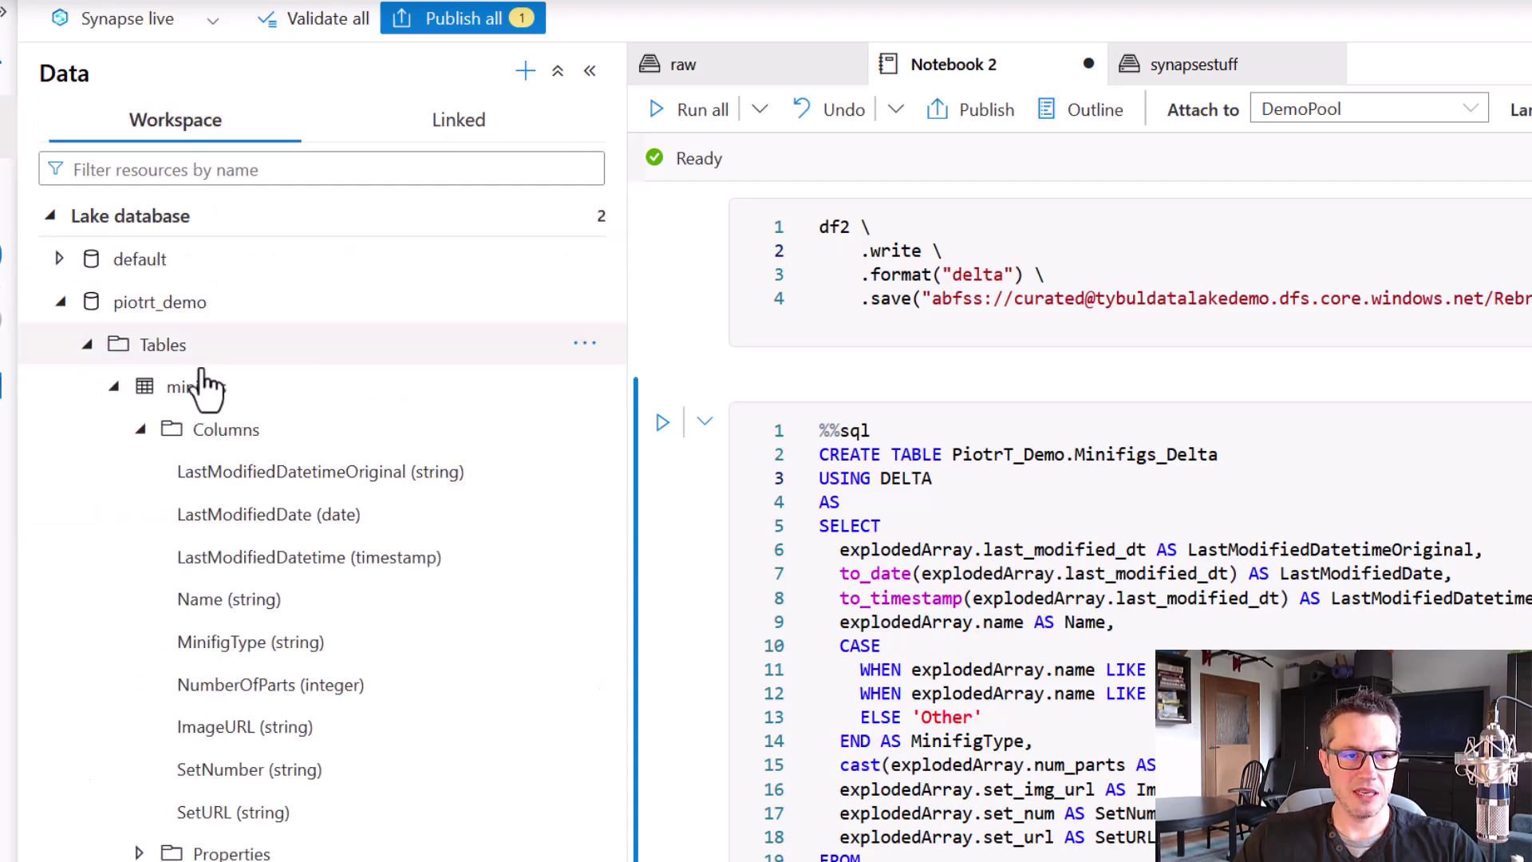
pyautogui.click(578, 344)
pyautogui.moveTo(613, 403)
pyautogui.click(639, 431)
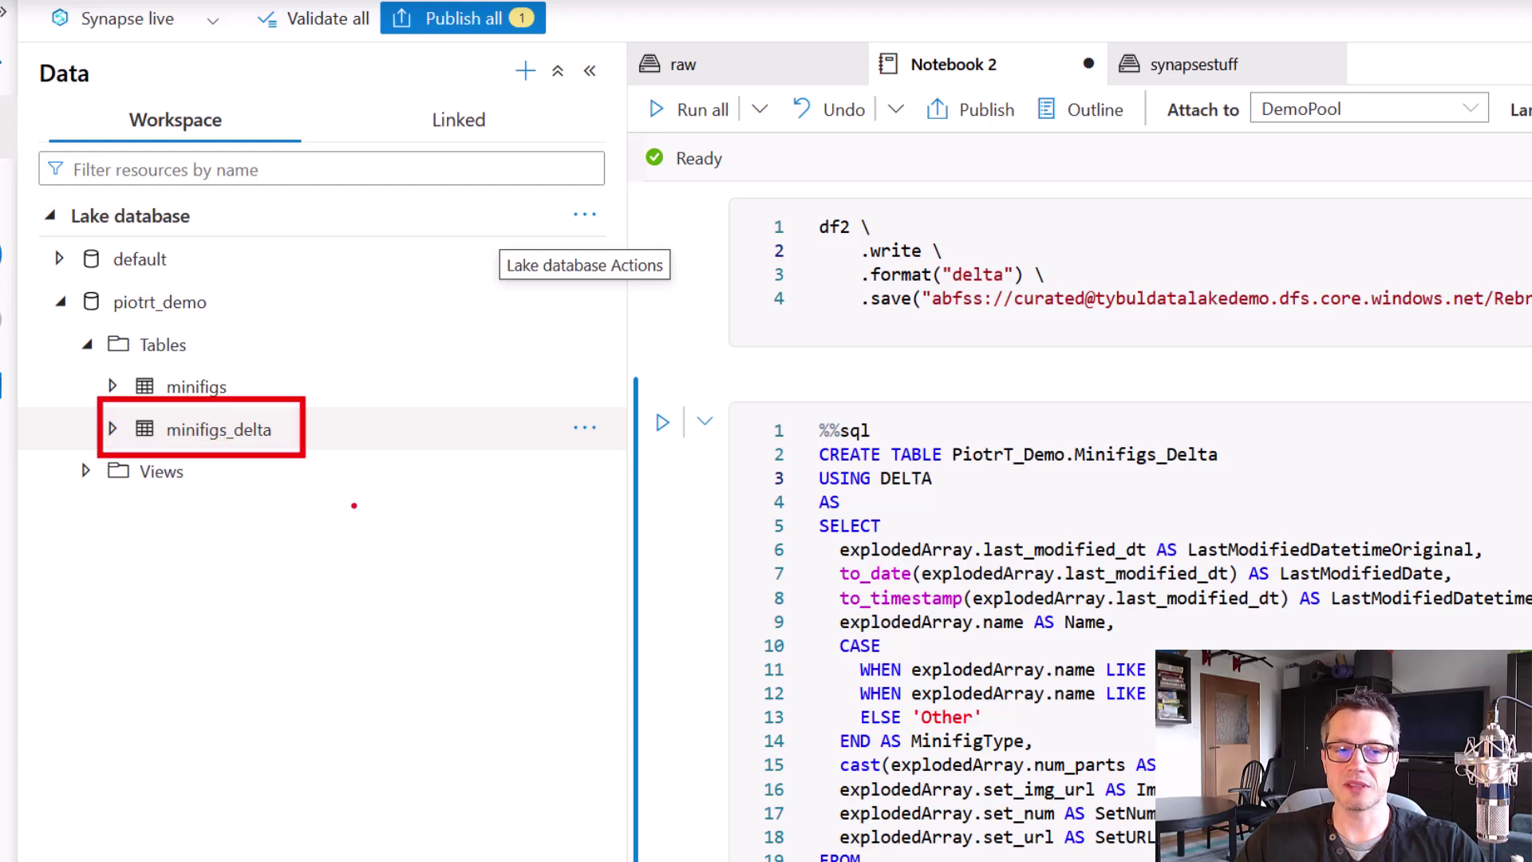
# Change the DESCRIBE TABLE EXTENDED cell to describe piotrt_demo.minifigs_delta and run it.
pyautogui.scroll(5, 951, 454)
pyautogui.scroll(10, 561, 345)
pyautogui.scroll(-10, 295, 443)
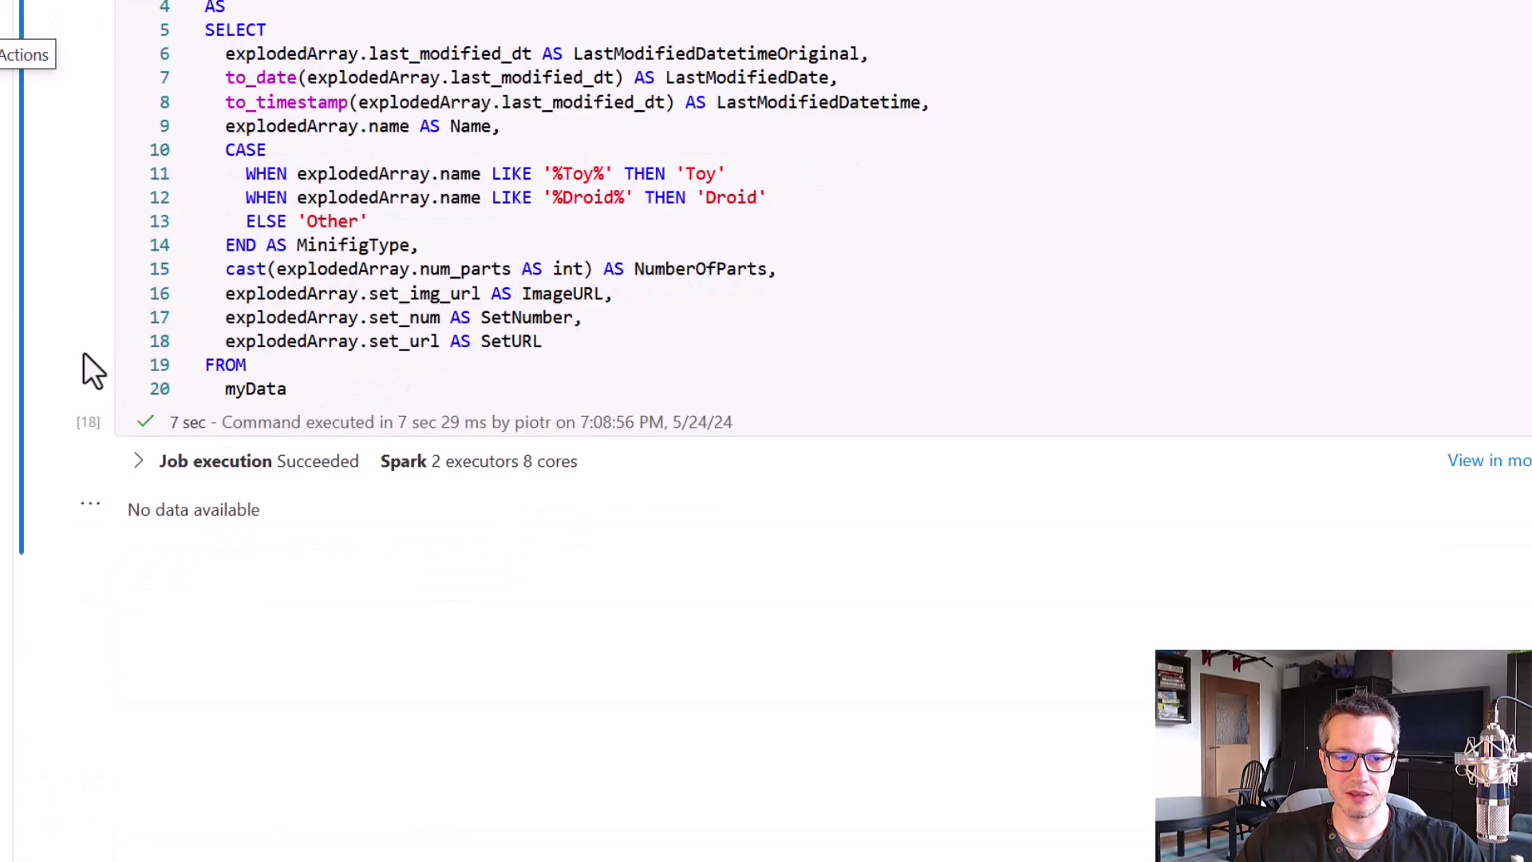
pyautogui.scroll(15, 99, 343)
pyautogui.click(665, 576)
pyautogui.write('_delta')
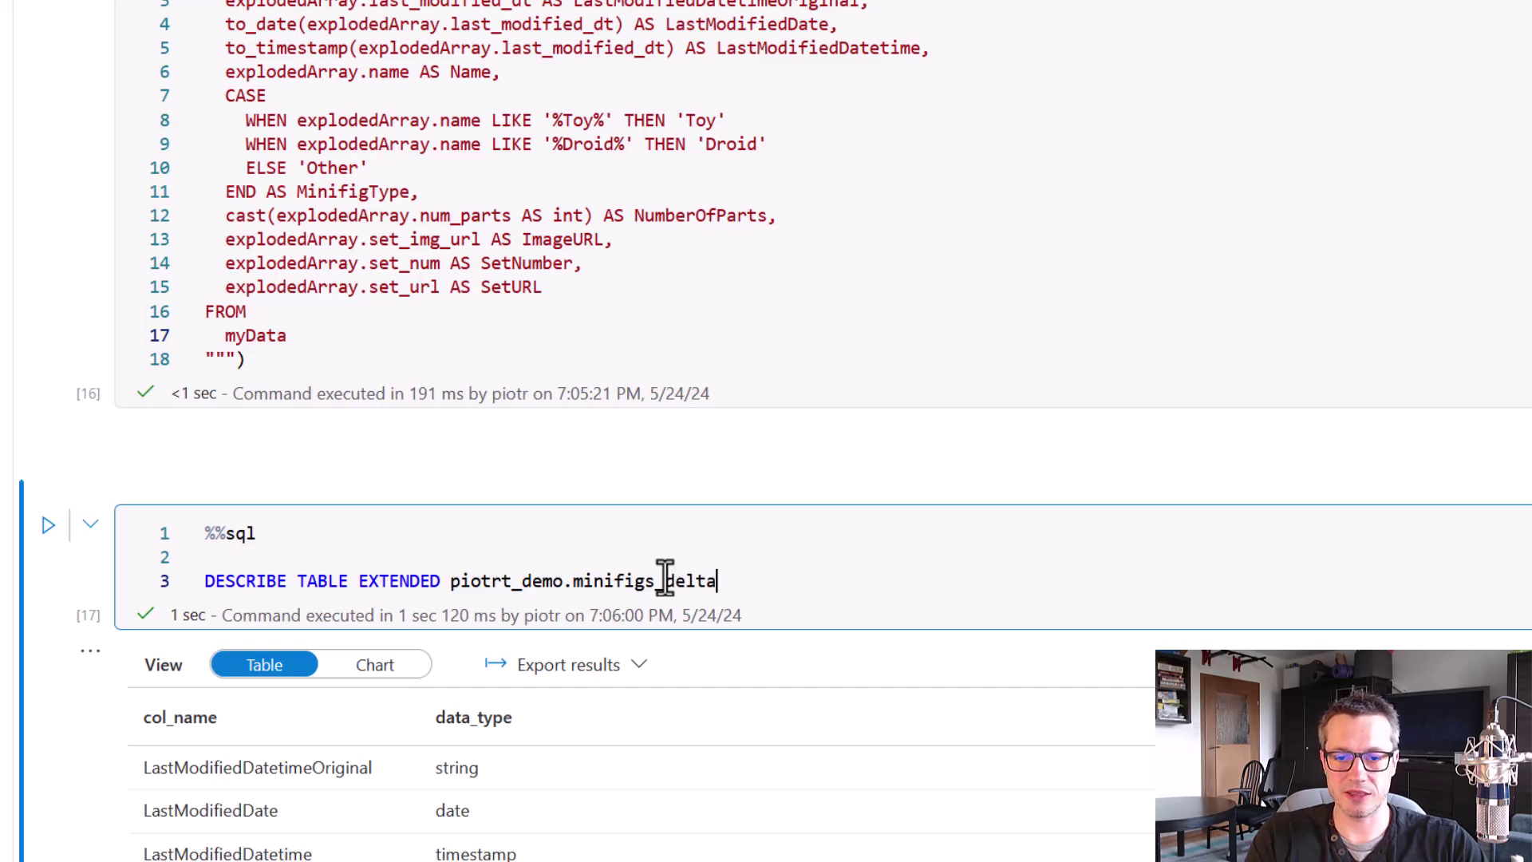
pyautogui.click(47, 528)
# Examine the Provider entry in the detailed table information of minifigs_delta.
pyautogui.scroll(-5, 32, 622)
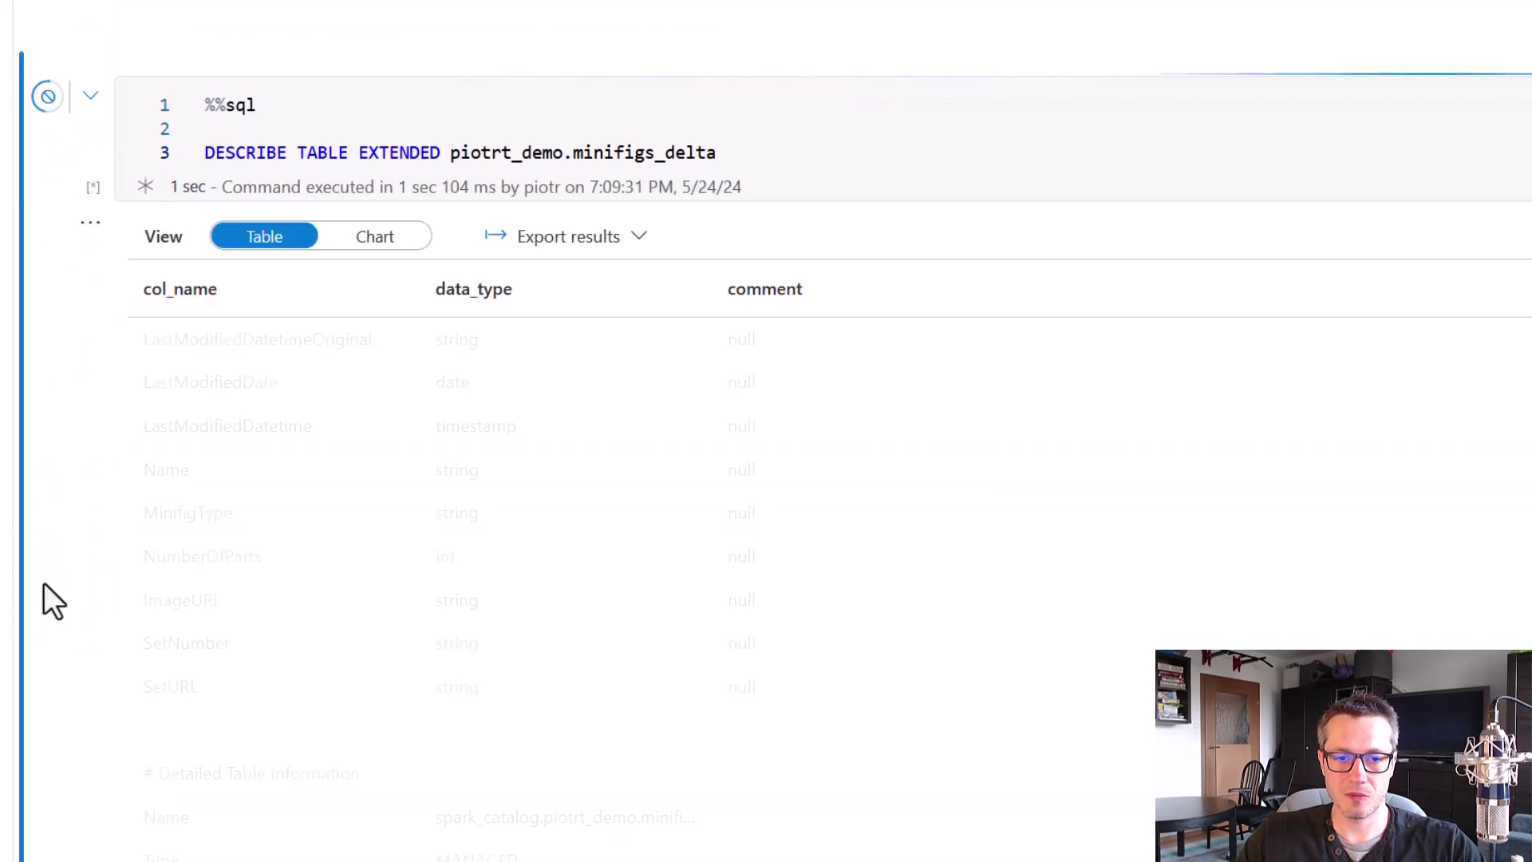
pyautogui.scroll(-5, 47, 586)
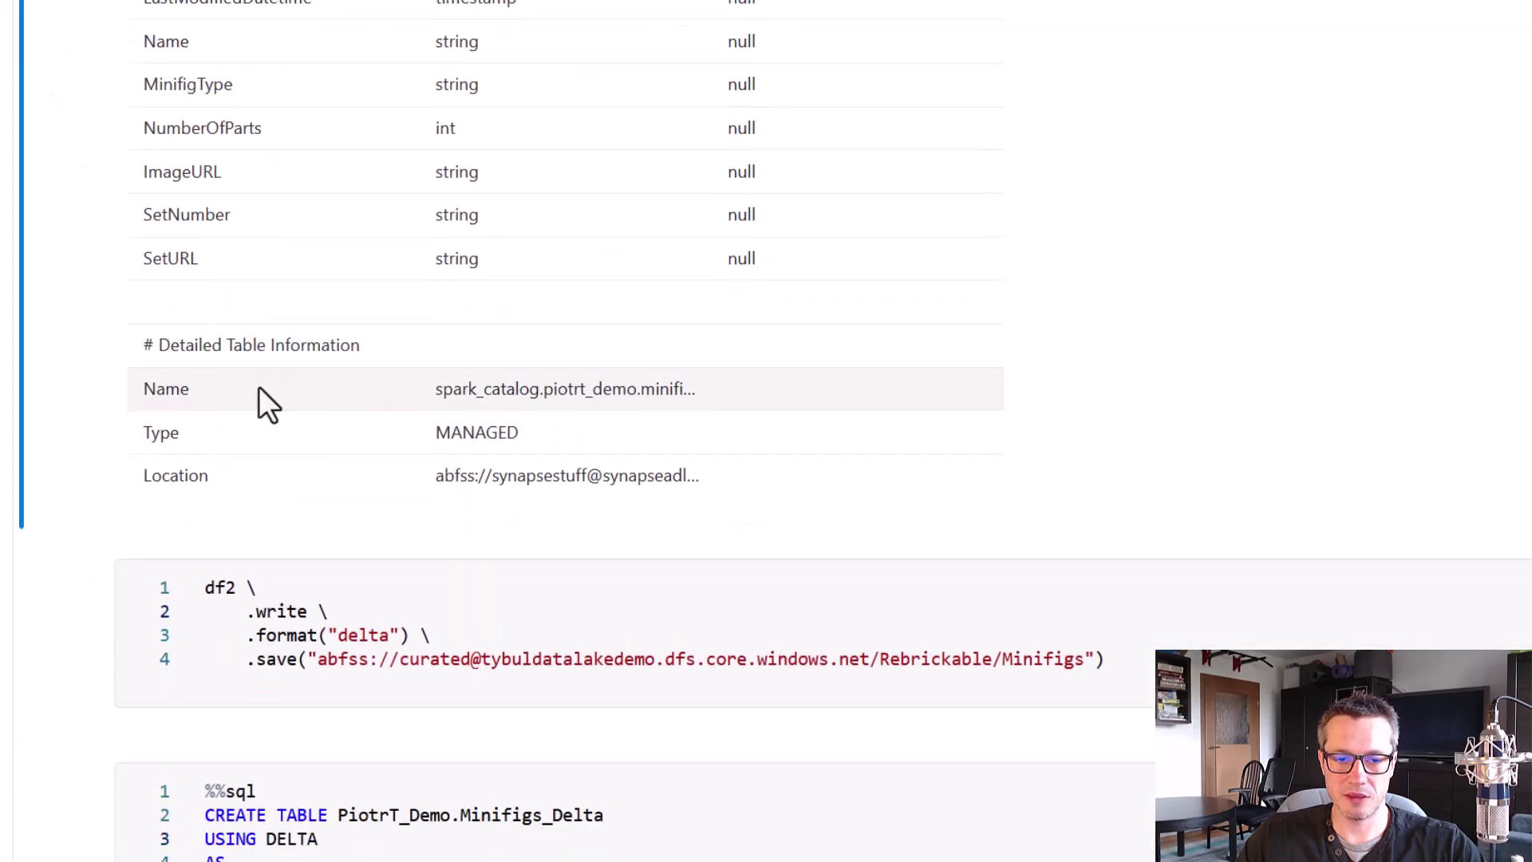
pyautogui.scroll(-2, 272, 363)
pyautogui.scroll(-2, 263, 295)
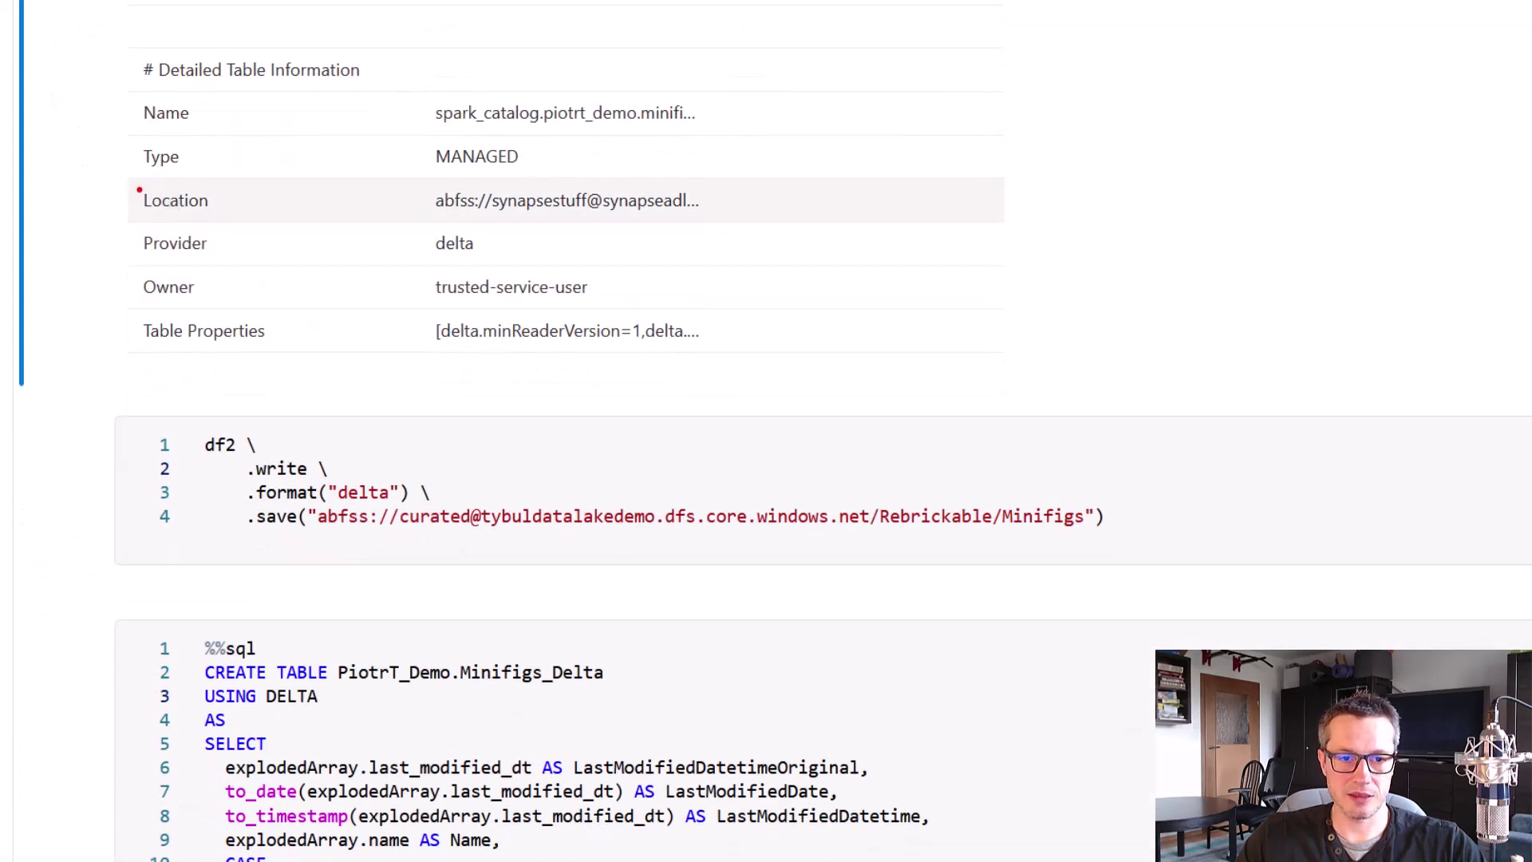
pyautogui.moveTo(118, 208); pyautogui.dragTo(510, 274)
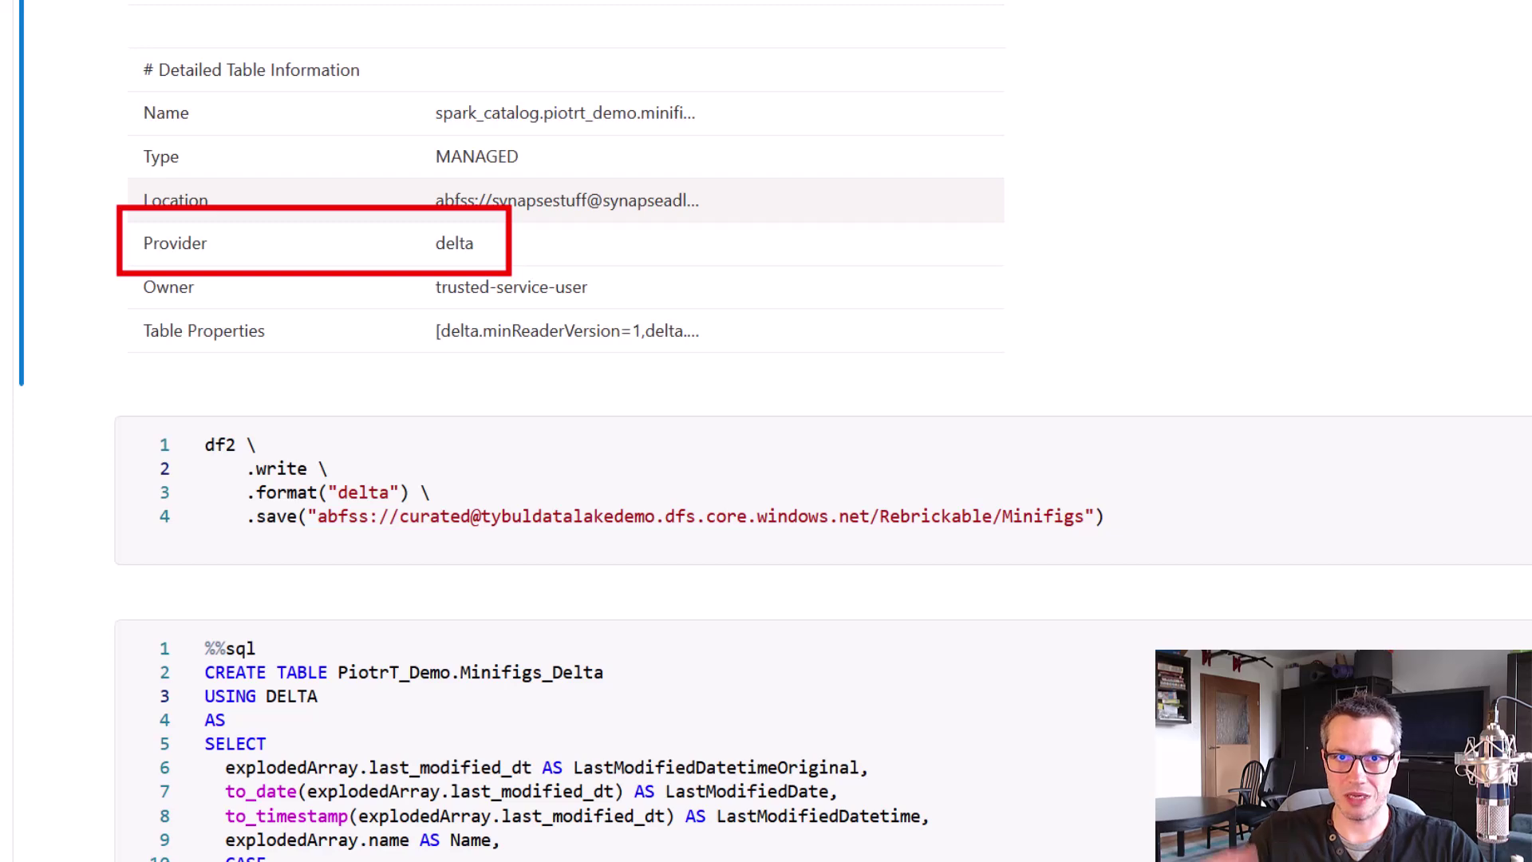
pyautogui.press('Escape')
pyautogui.scroll(1, 328, 48)
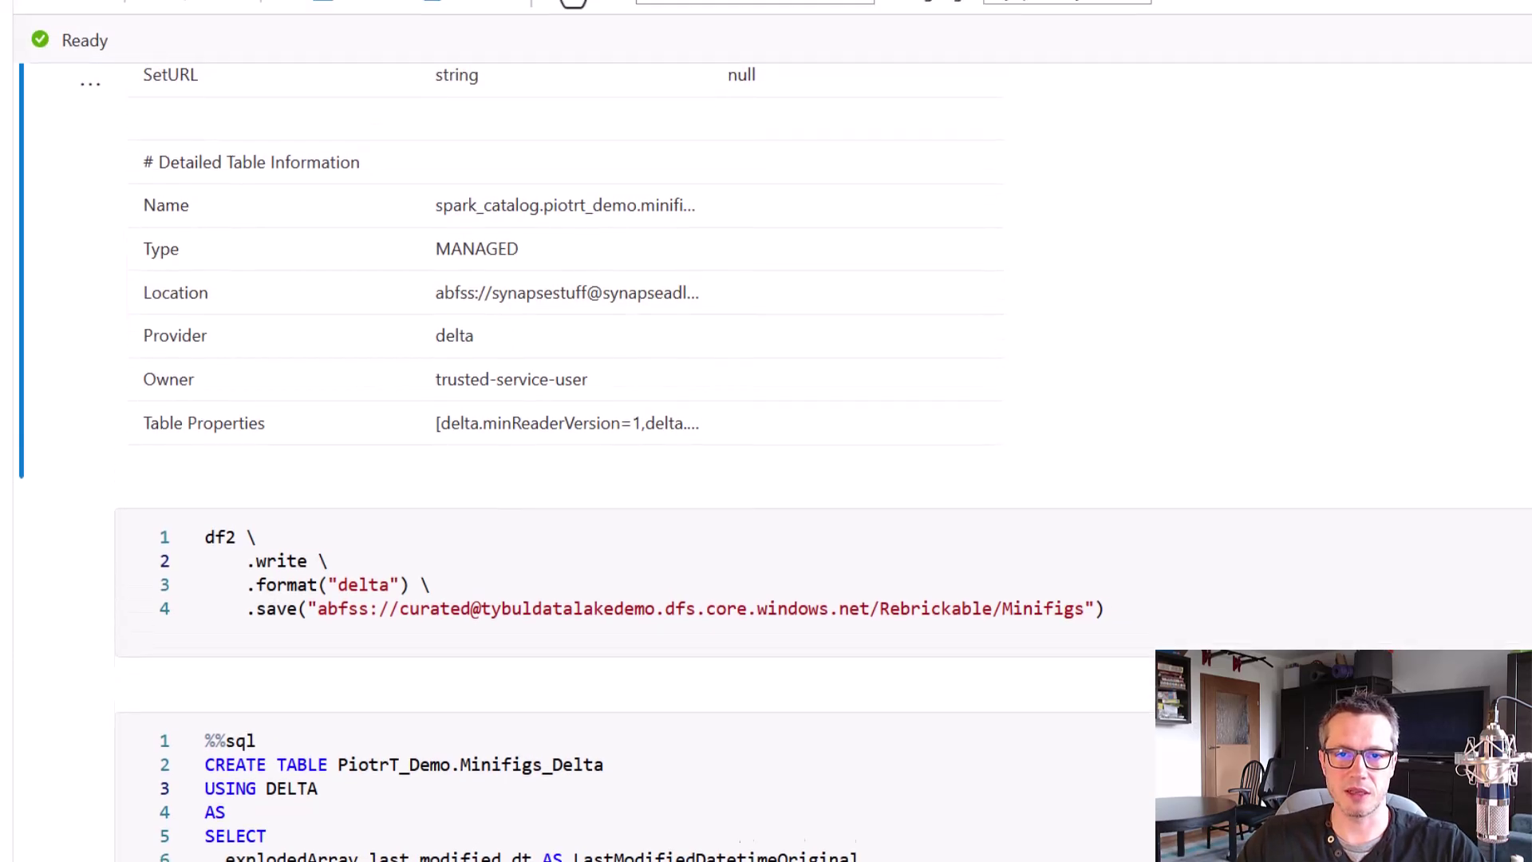
# Open the minifigs_delta folder under piotrt_demo.db in the synapsestuff container and examine its log folder and data files.
pyautogui.click(600, 67)
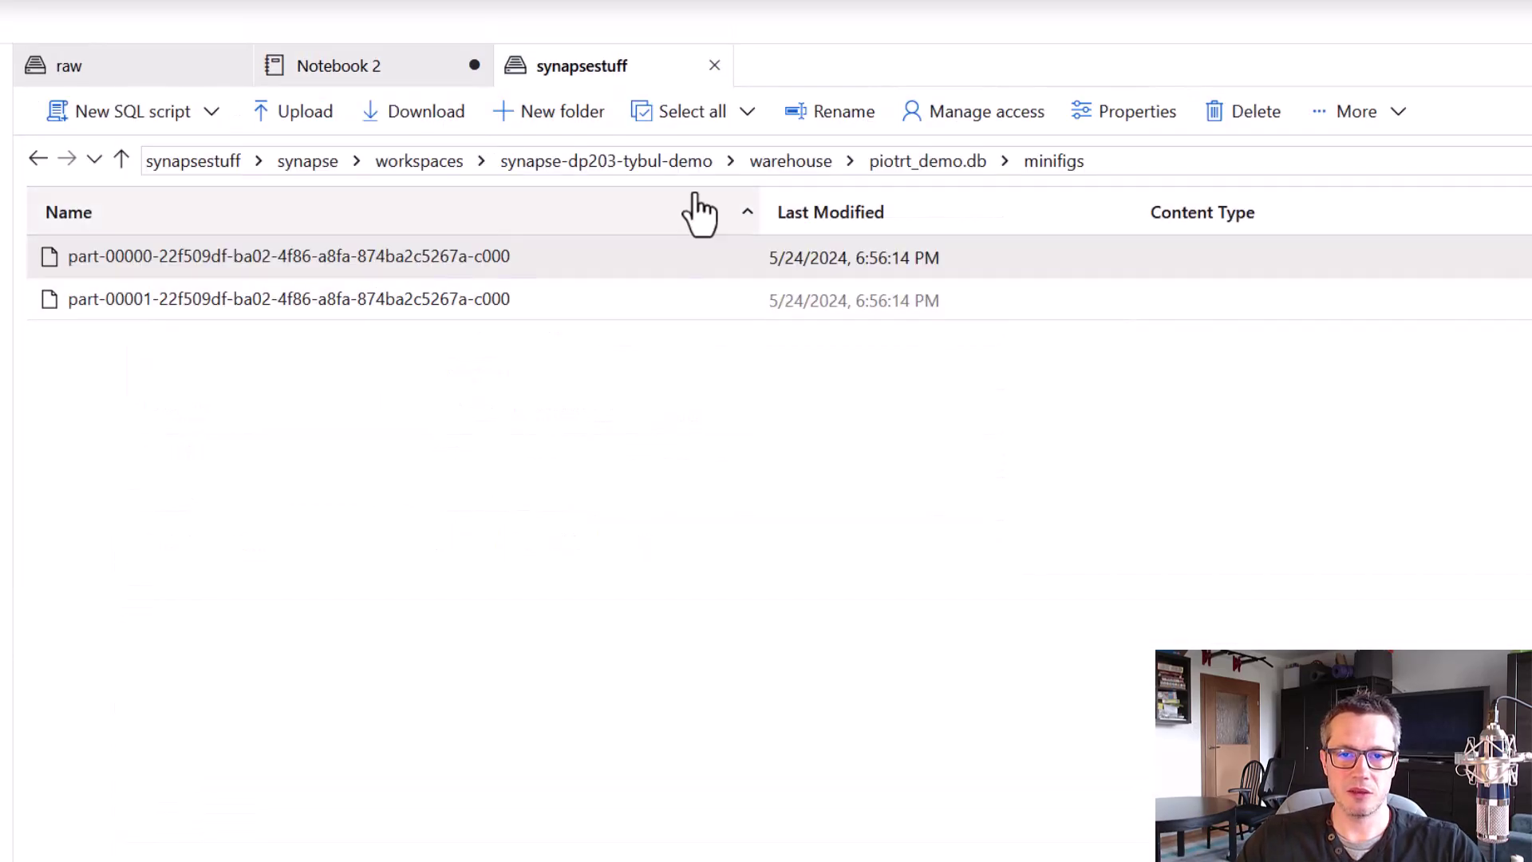
pyautogui.click(929, 162)
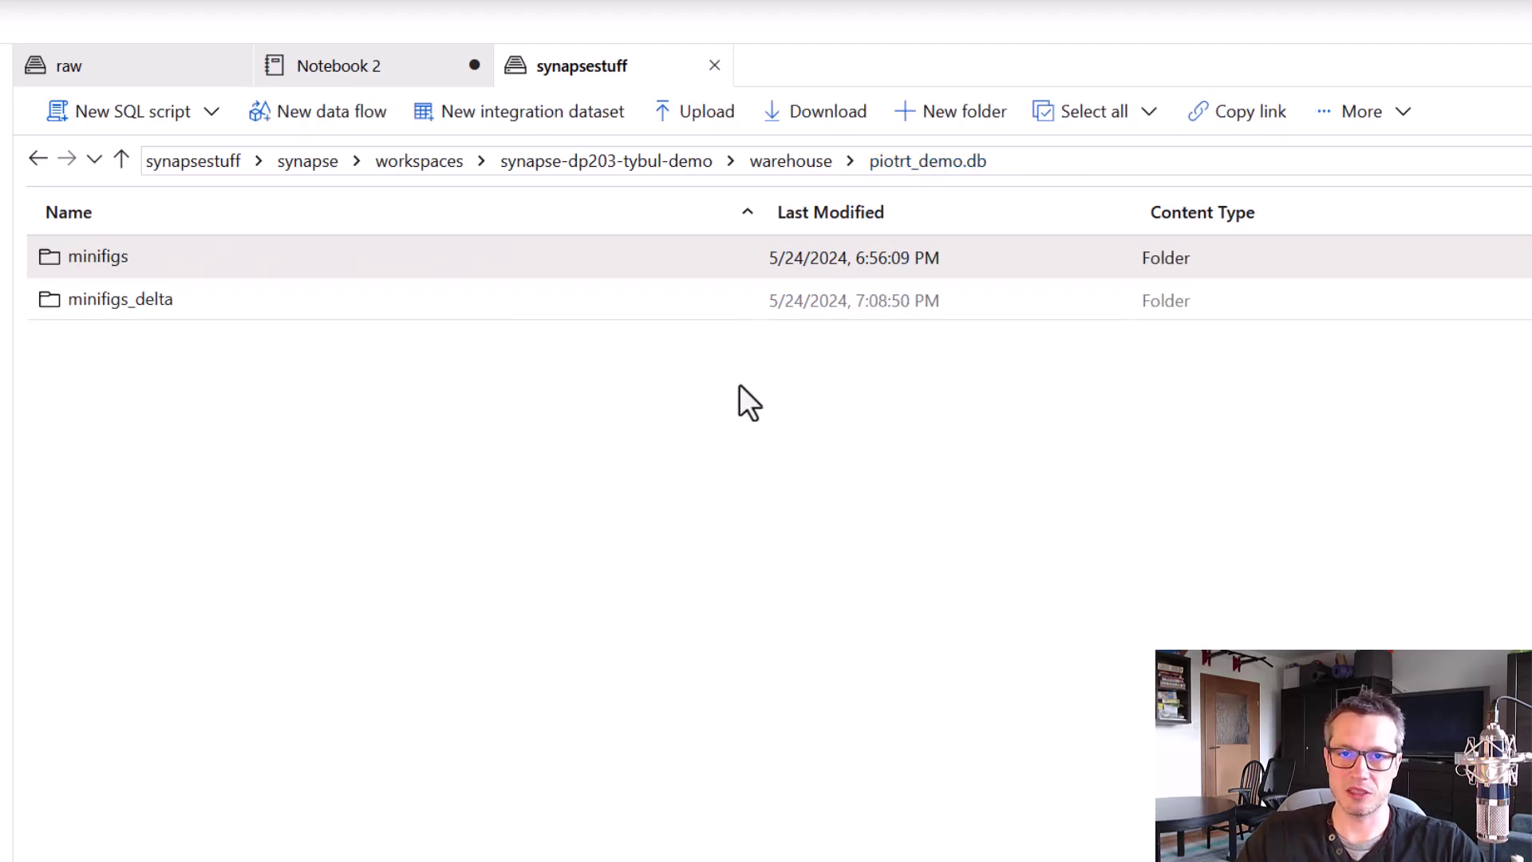
pyautogui.doubleClick(146, 300)
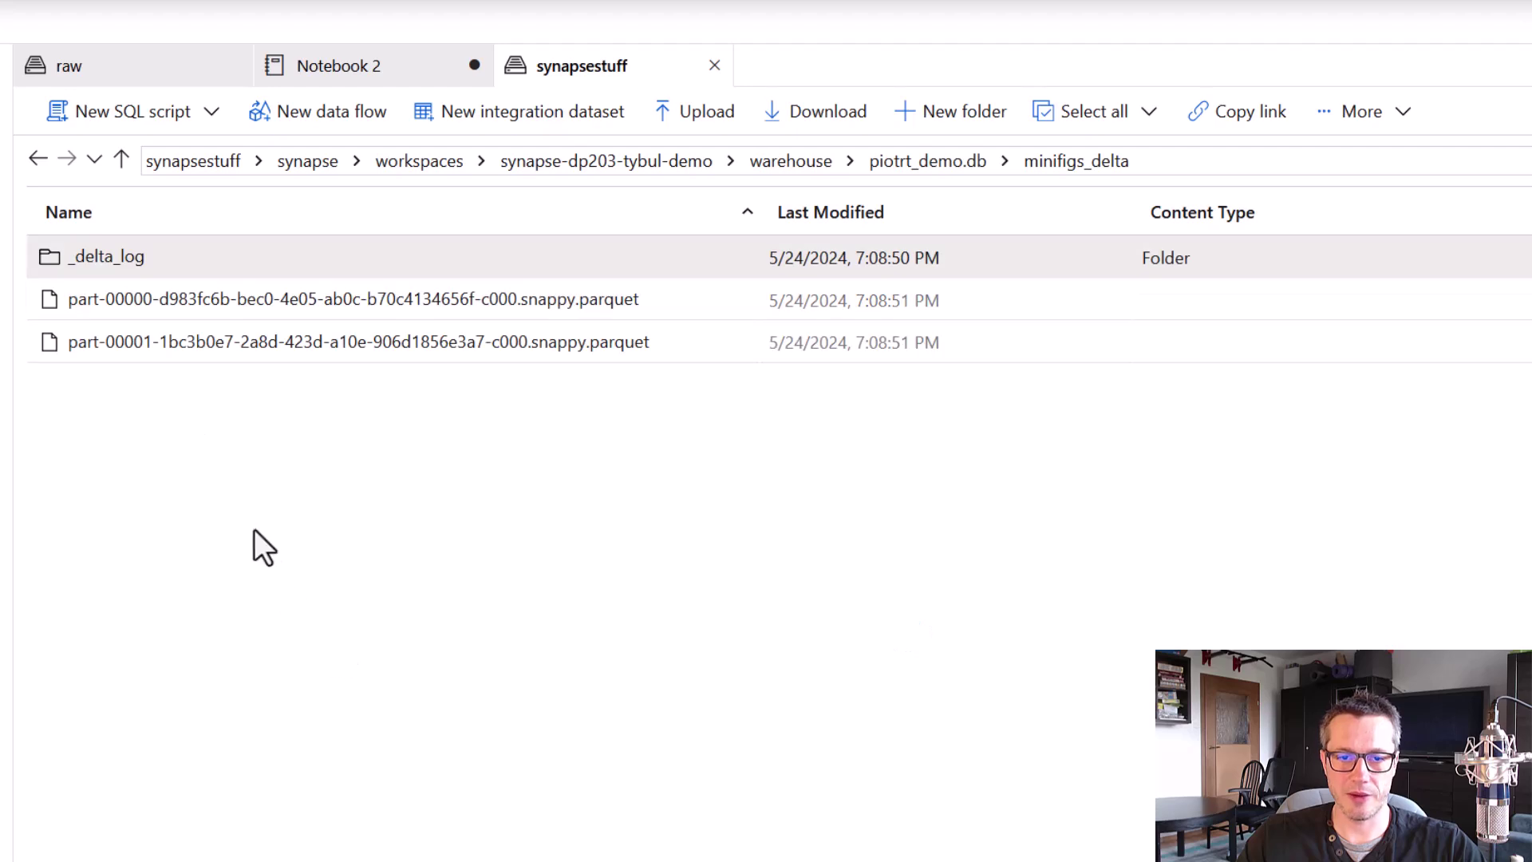
pyautogui.moveTo(27, 226); pyautogui.dragTo(170, 279)
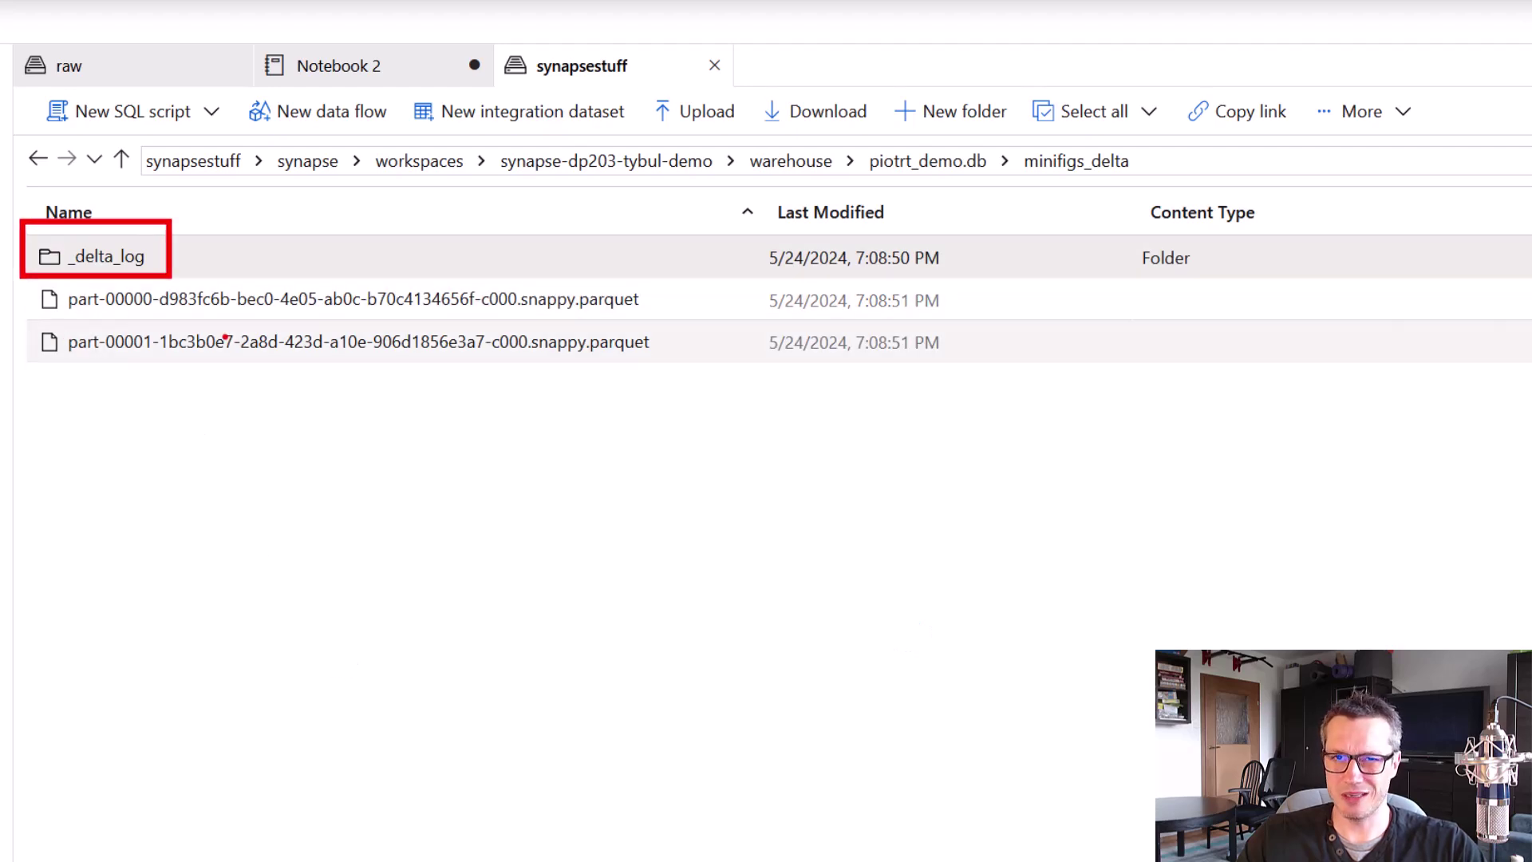
pyautogui.moveTo(565, 256); pyautogui.dragTo(696, 405)
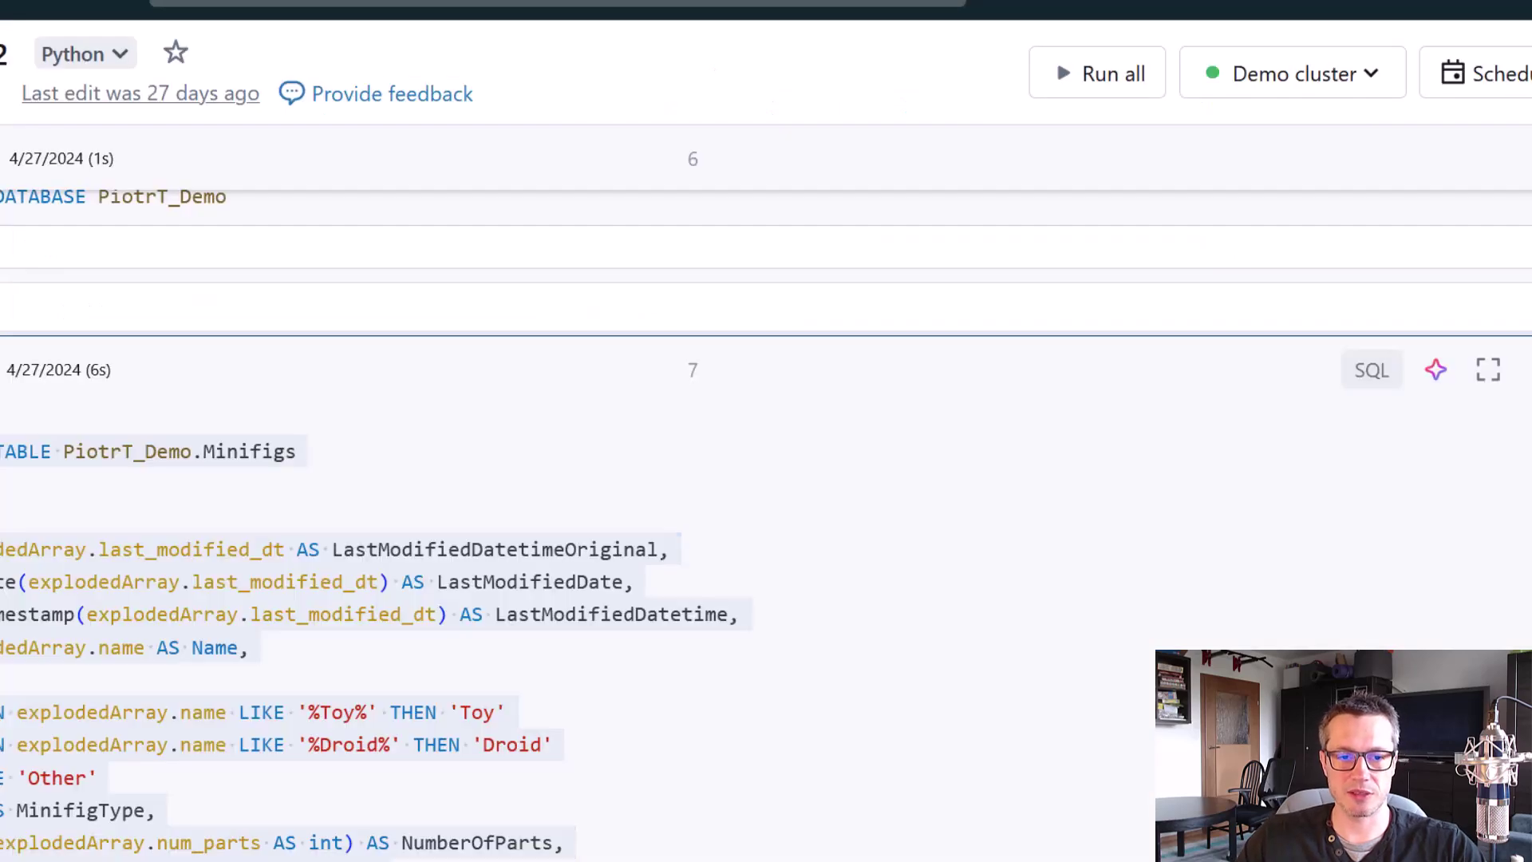
# Copy the Databricks cell that creates PiotrT_Demo.Minifigs_External into a new code cell at the end of the Synapse notebook.
pyautogui.hotkey('ctrl', 'a')
pyautogui.scroll(-5, 766, 559)
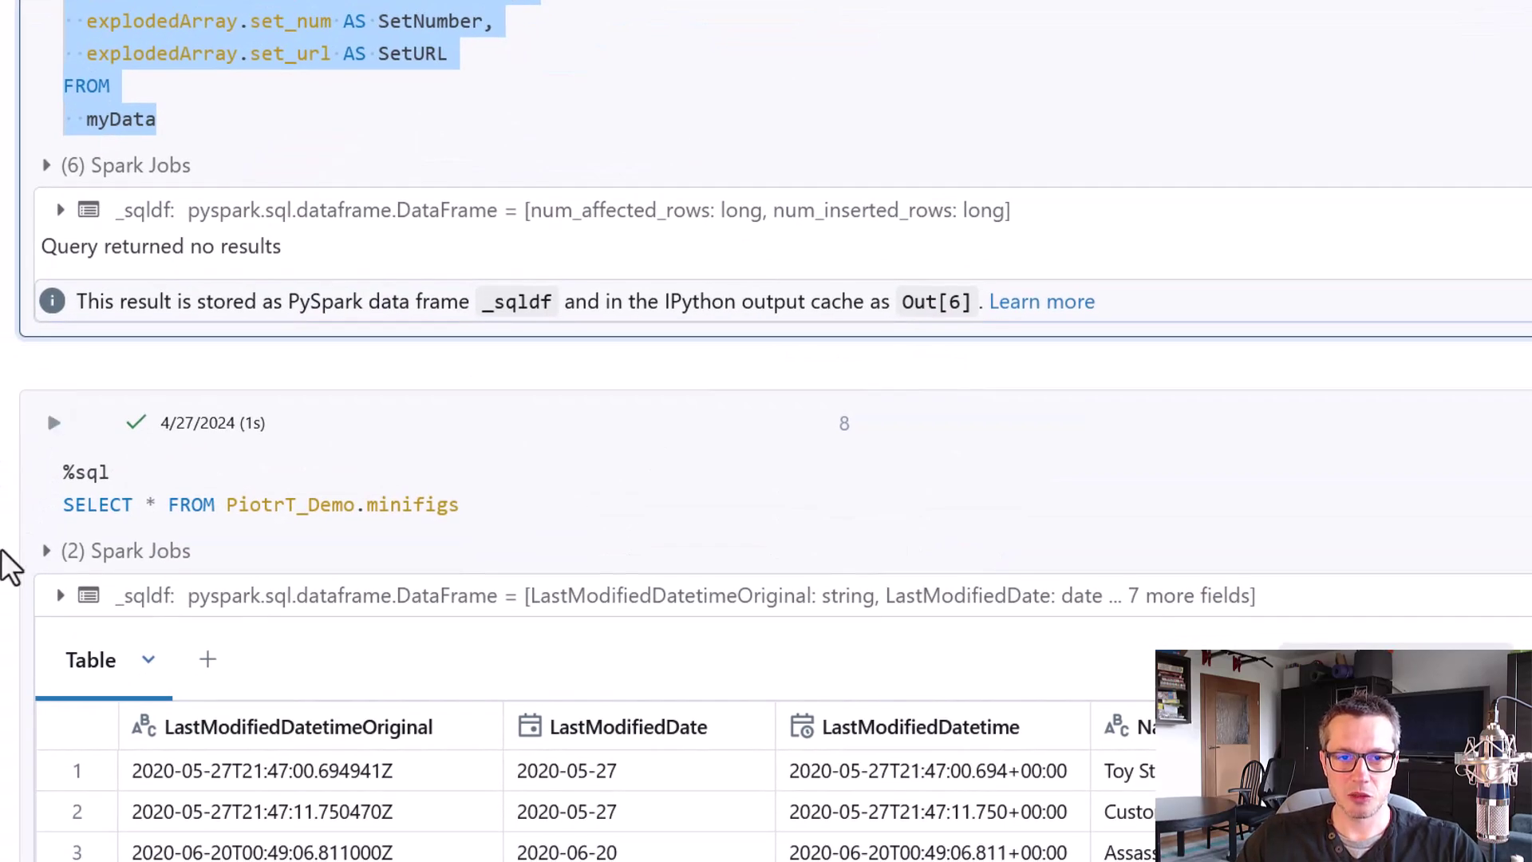
pyautogui.scroll(-6, 2, 530)
pyautogui.scroll(-12, 2, 524)
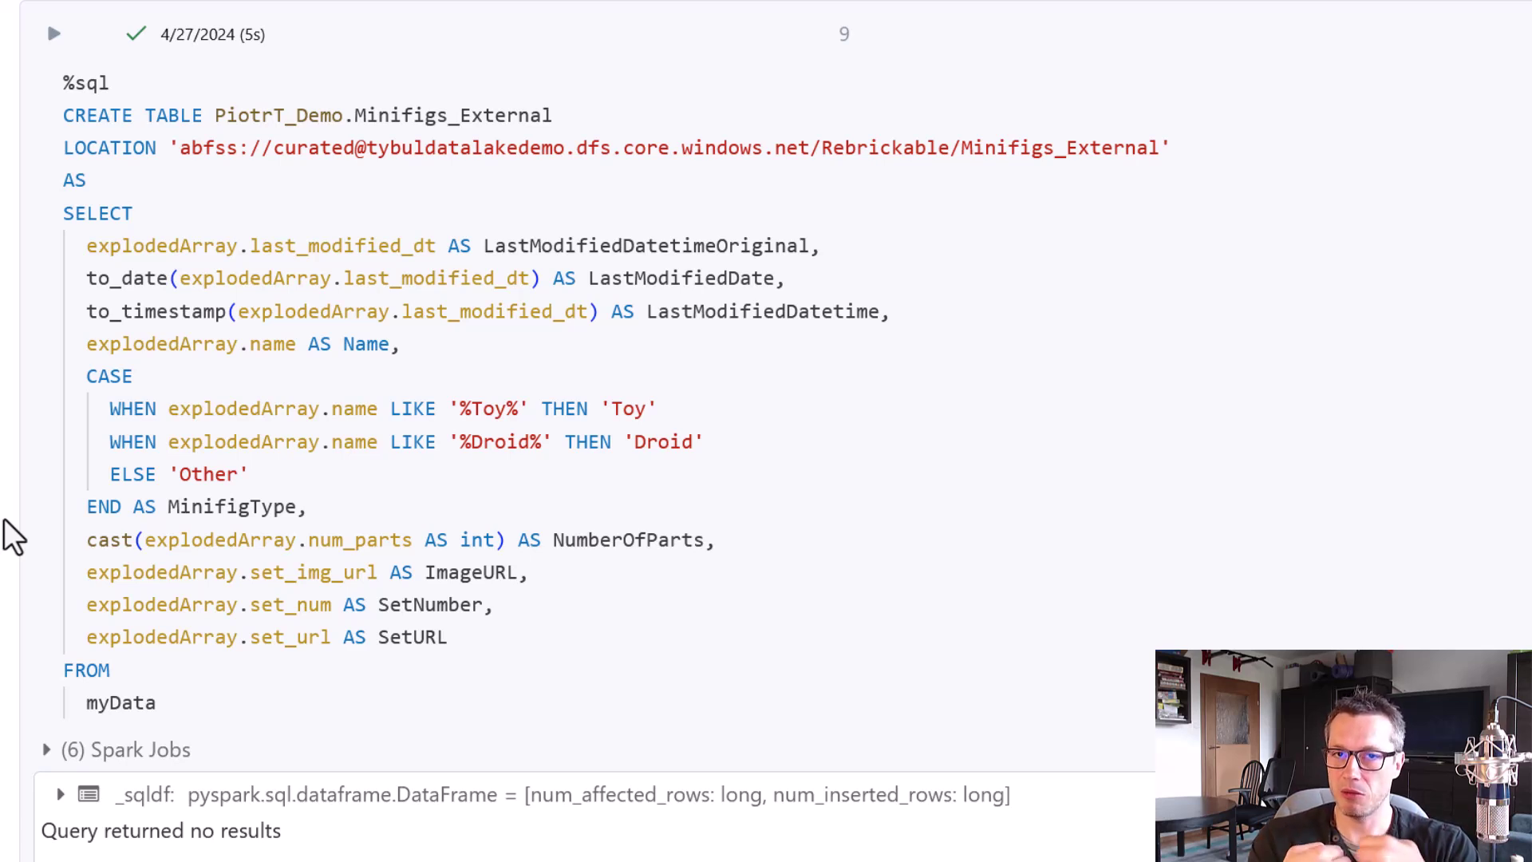
pyautogui.click(177, 698)
pyautogui.hotkey('ctrl', 'a')
pyautogui.hotkey('ctrl', 'c')
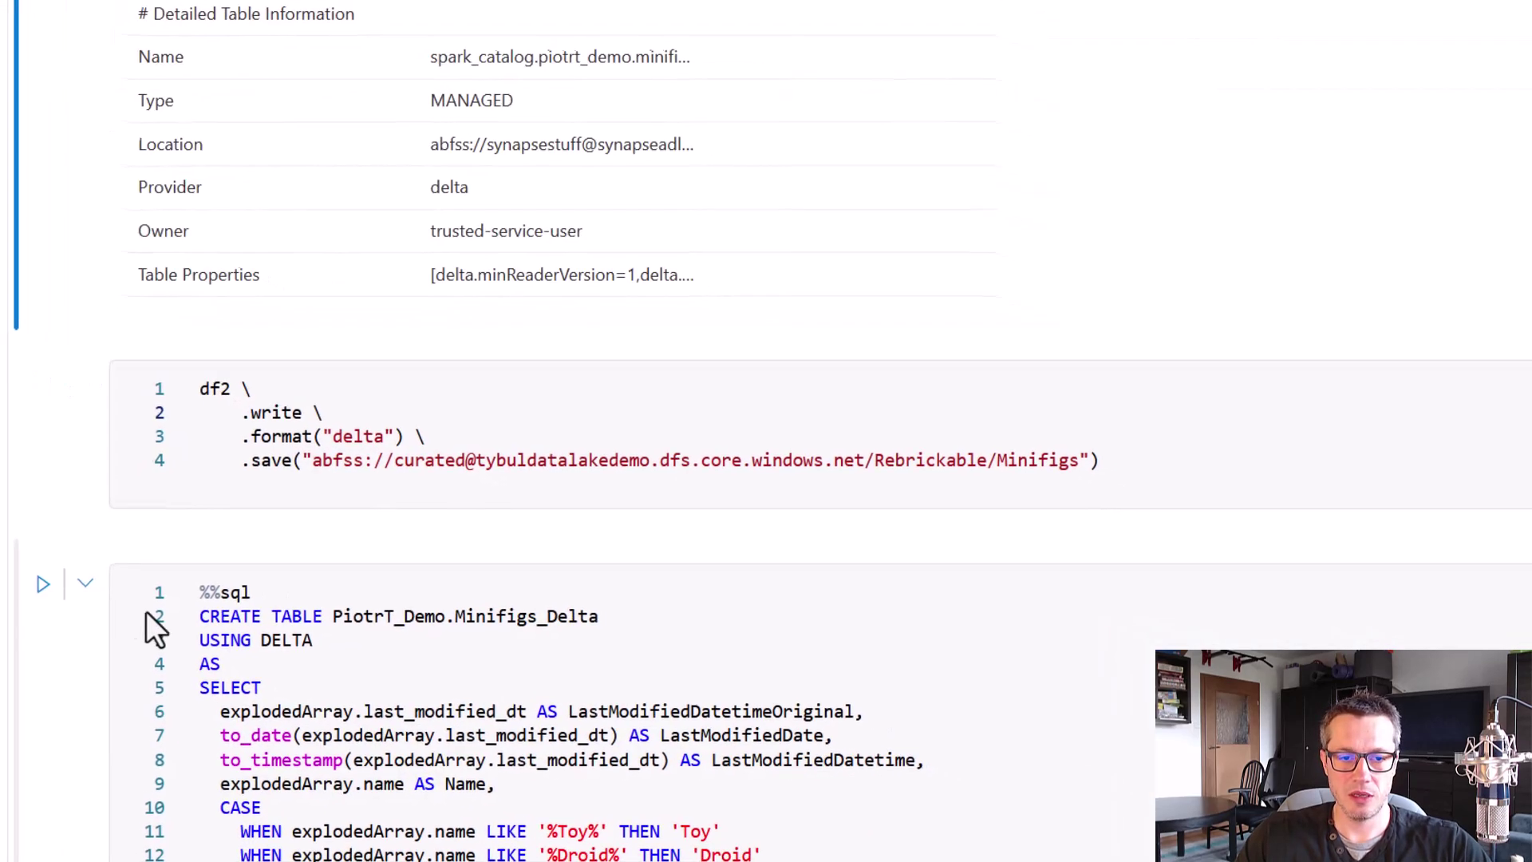
pyautogui.scroll(-10, 120, 575)
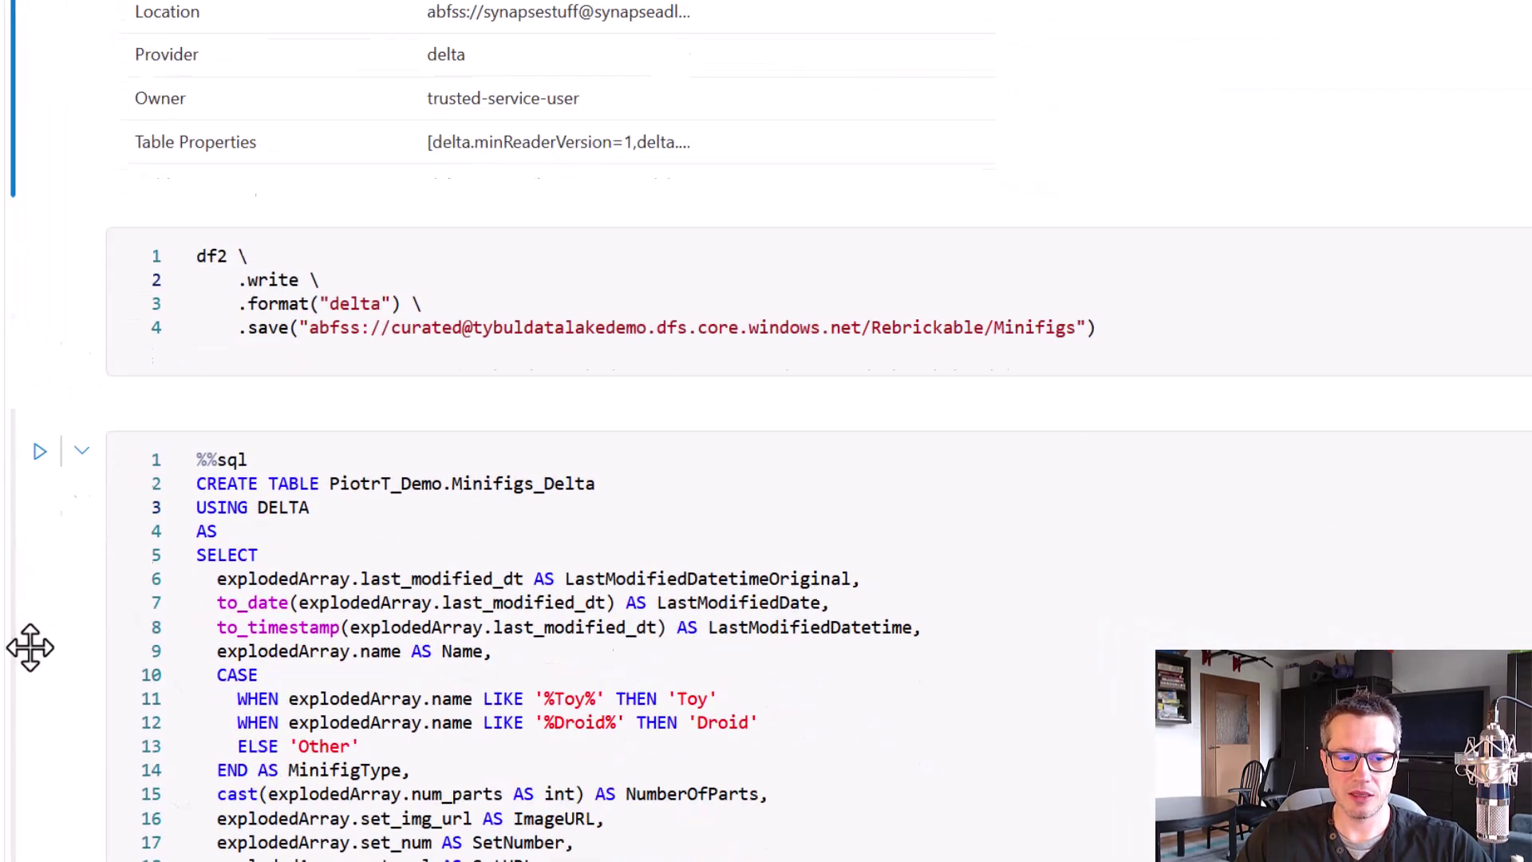
pyautogui.click(171, 485)
pyautogui.hotkey('ctrl', 'v')
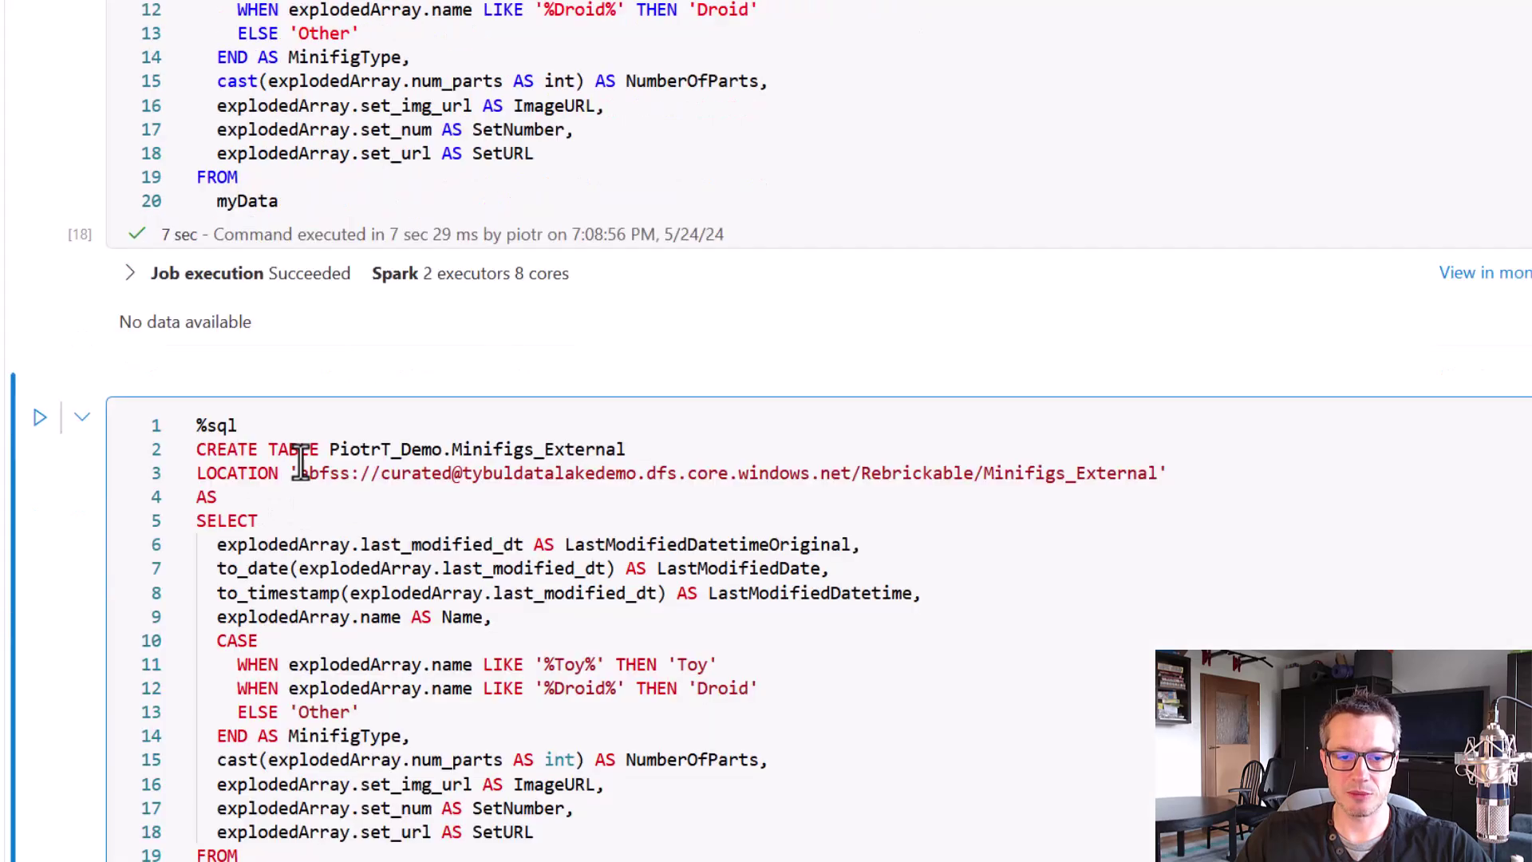
# Correct the new cell's magic command to %%sql and rename the folder in its LOCATION path to Minifigs_Synapse_External.
pyautogui.click(206, 427)
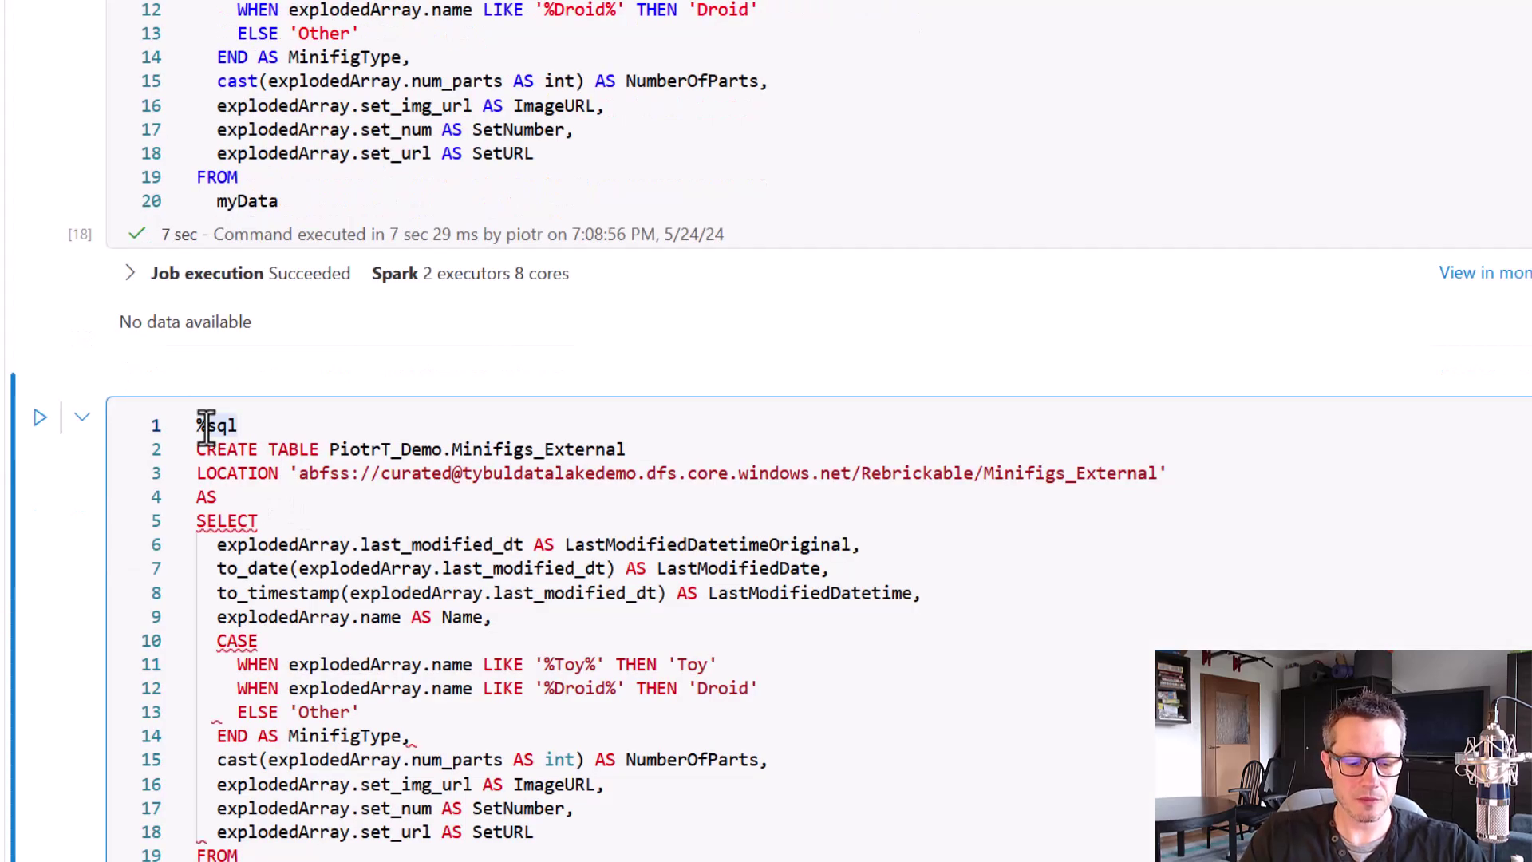
pyautogui.write('%')
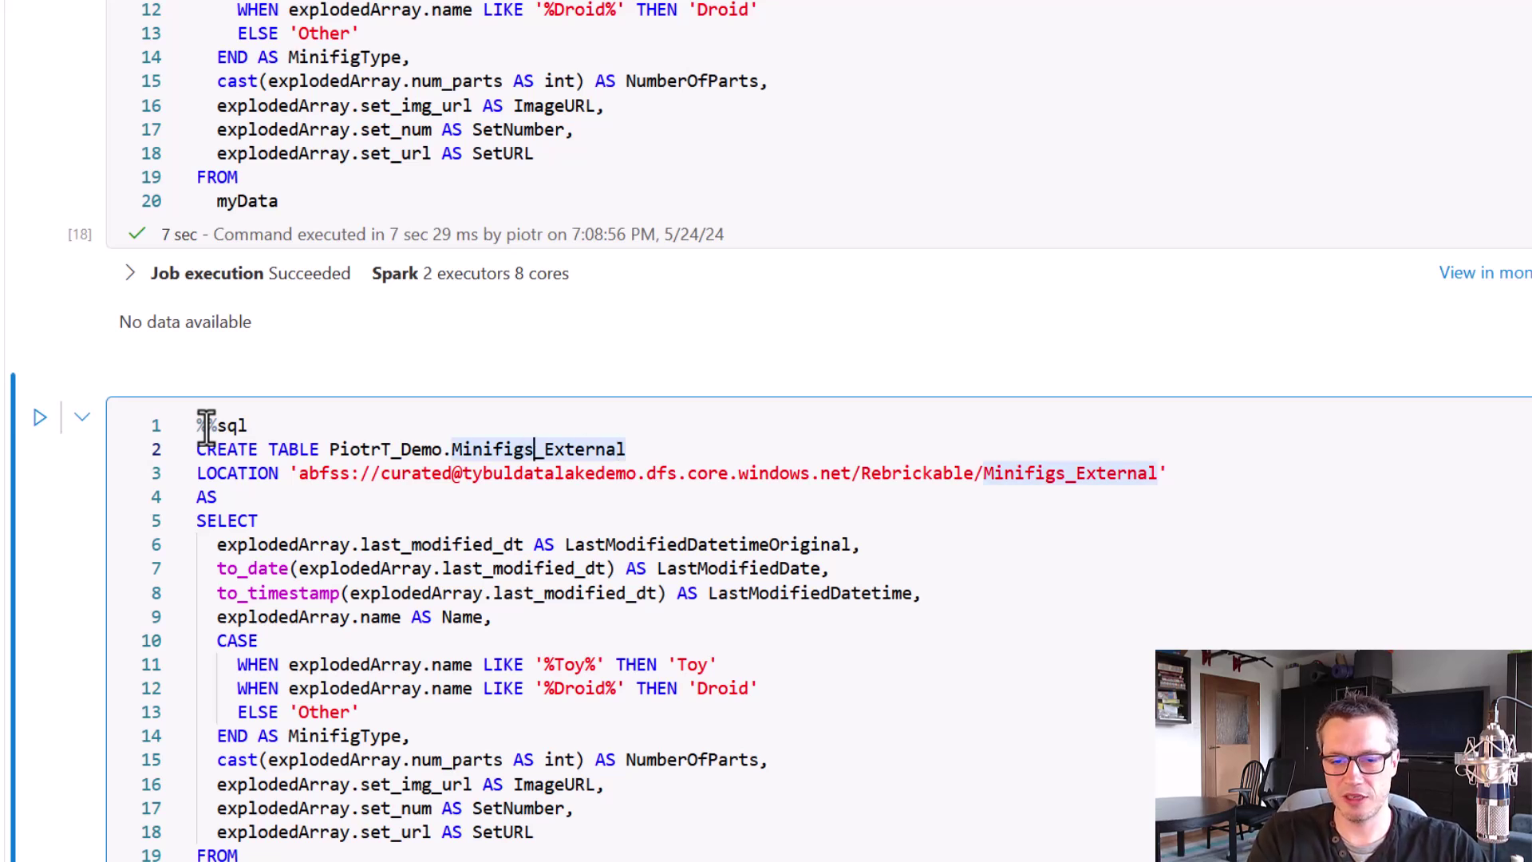
pyautogui.press('Down')
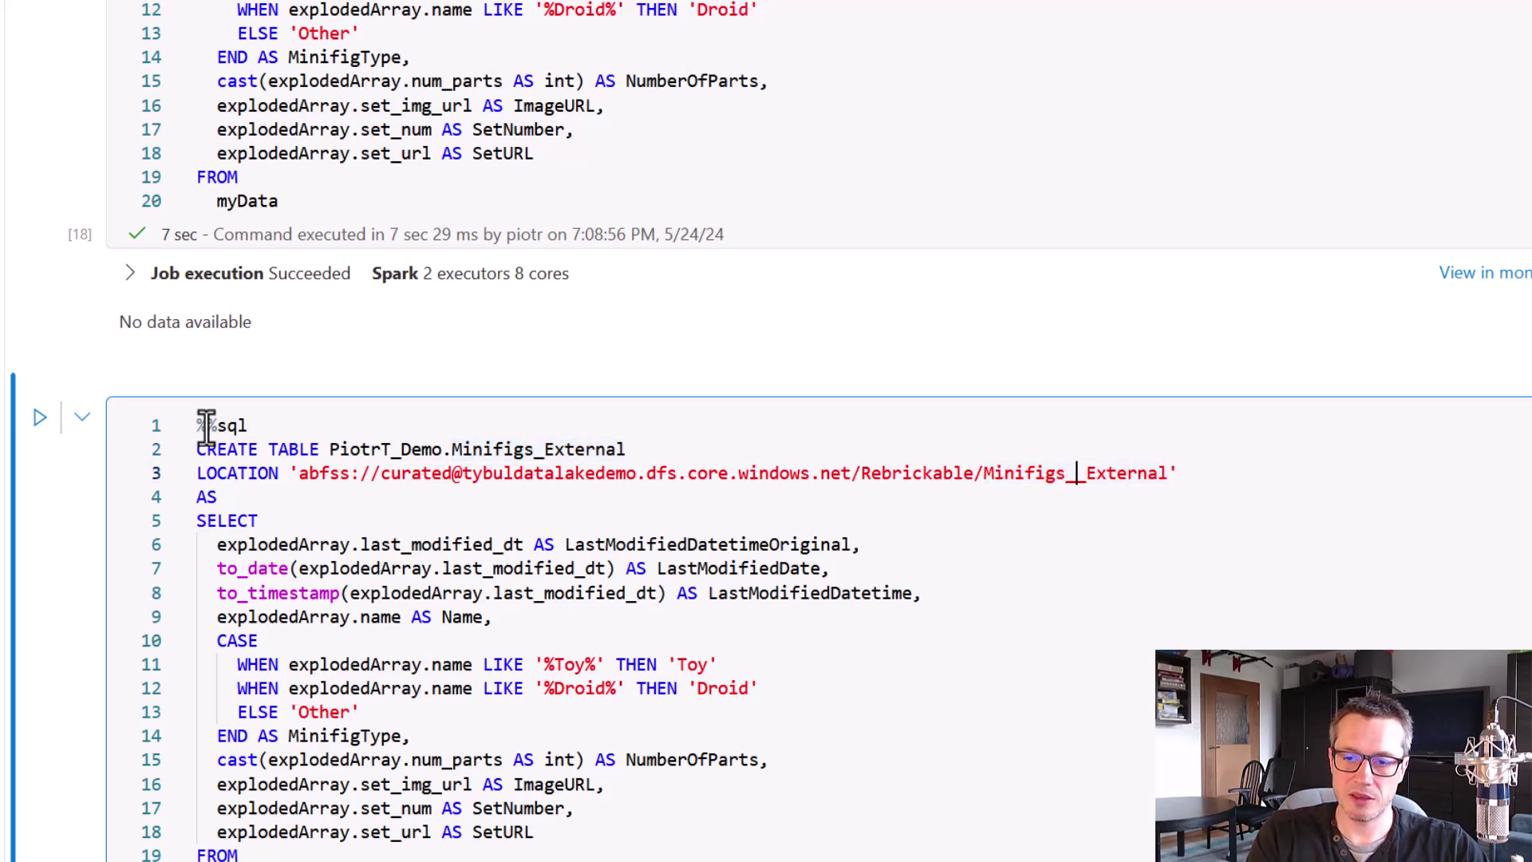
pyautogui.press('Left')
pyautogui.write('Synapse')
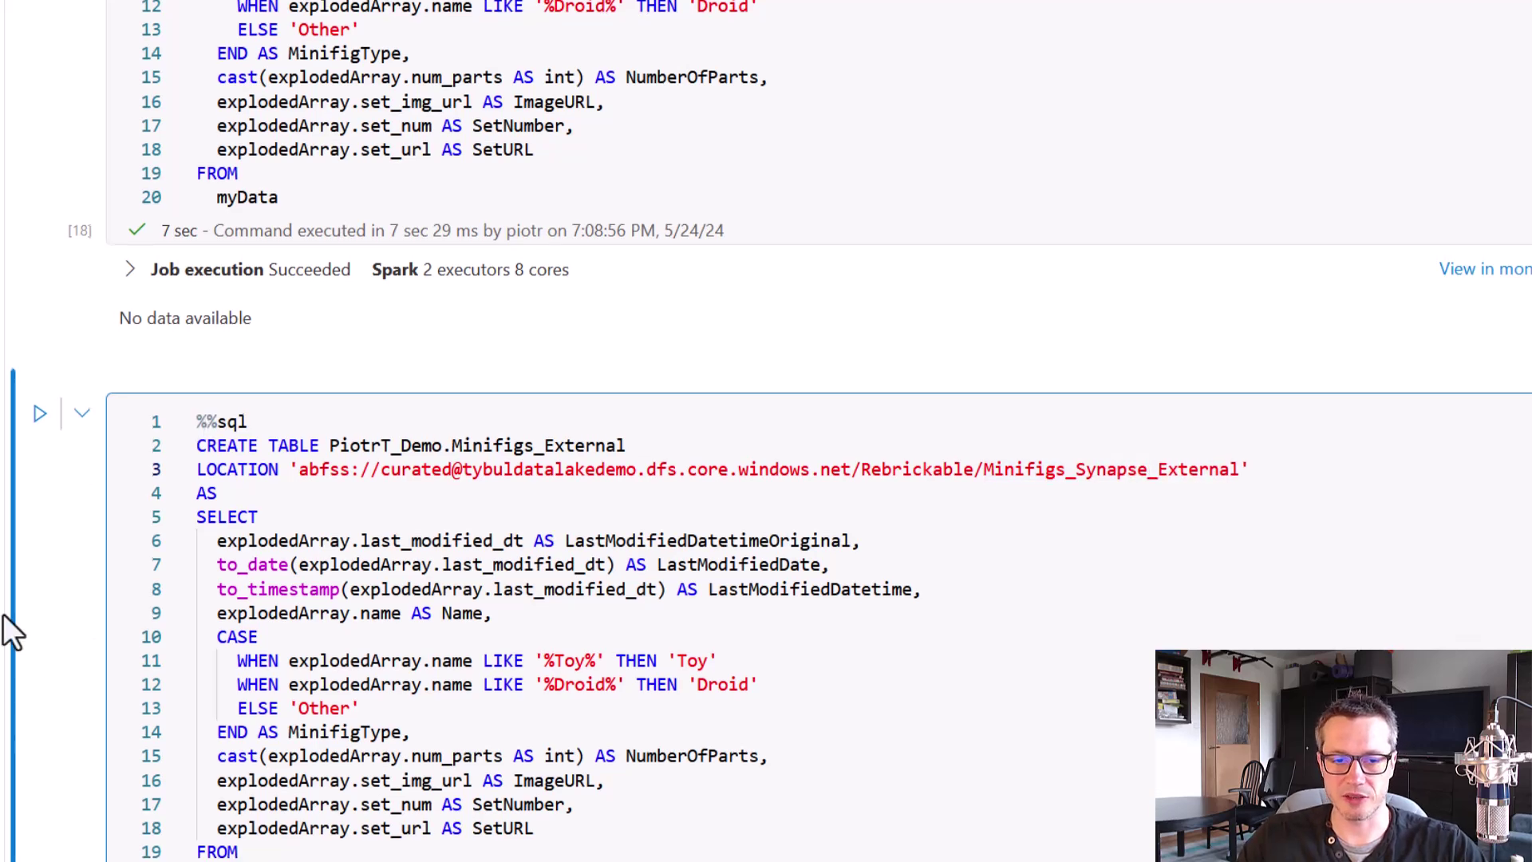
# Add a USING DELTA line below the CREATE TABLE line of the Minifigs_External cell and run it.
pyautogui.scroll(-2, 125, 586)
pyautogui.scroll(-2, 123, 581)
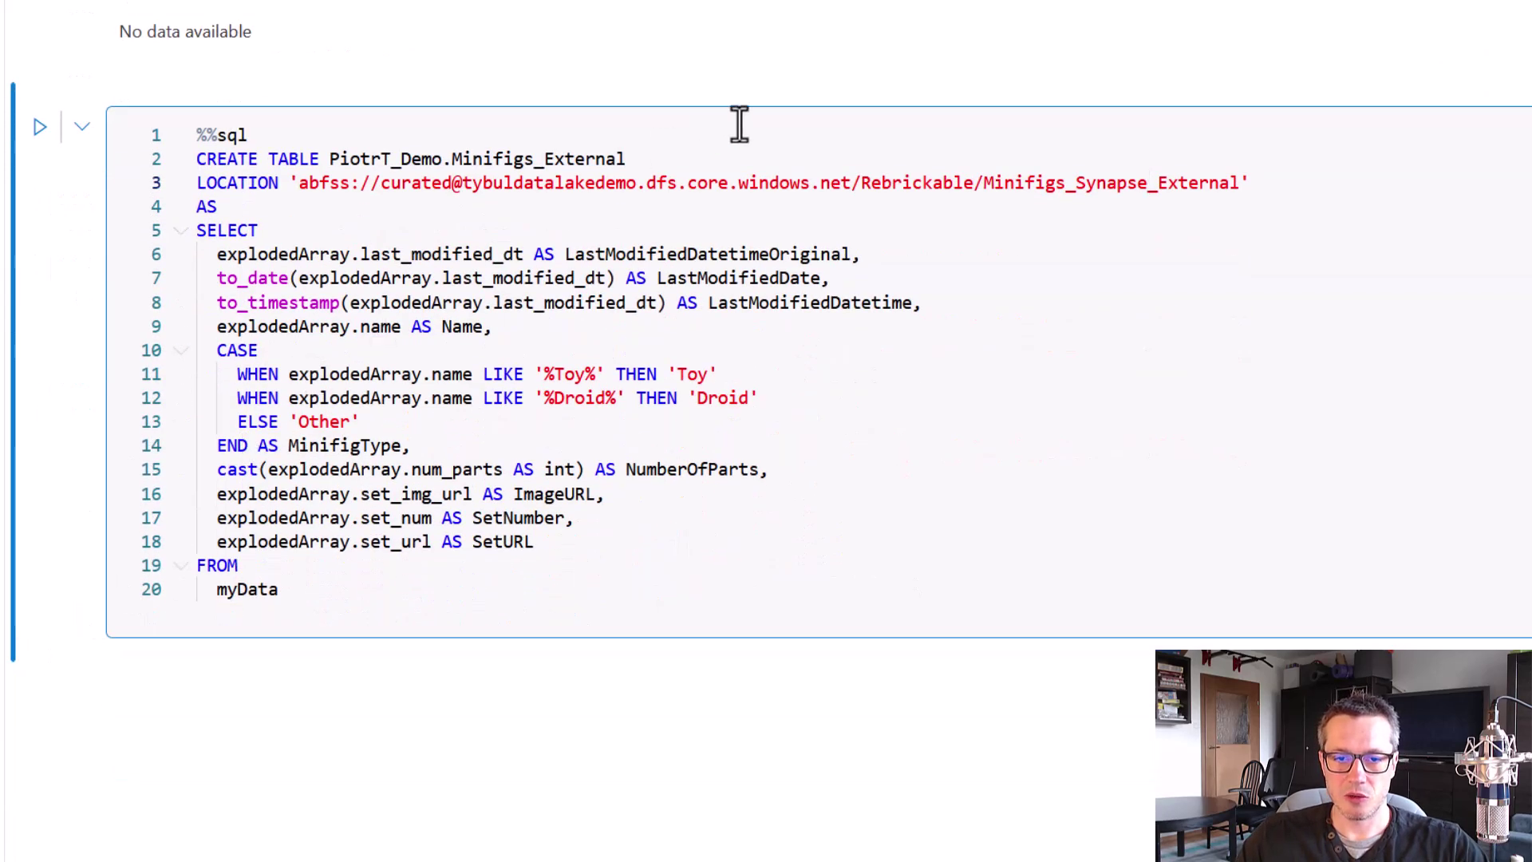
pyautogui.click(1272, 183)
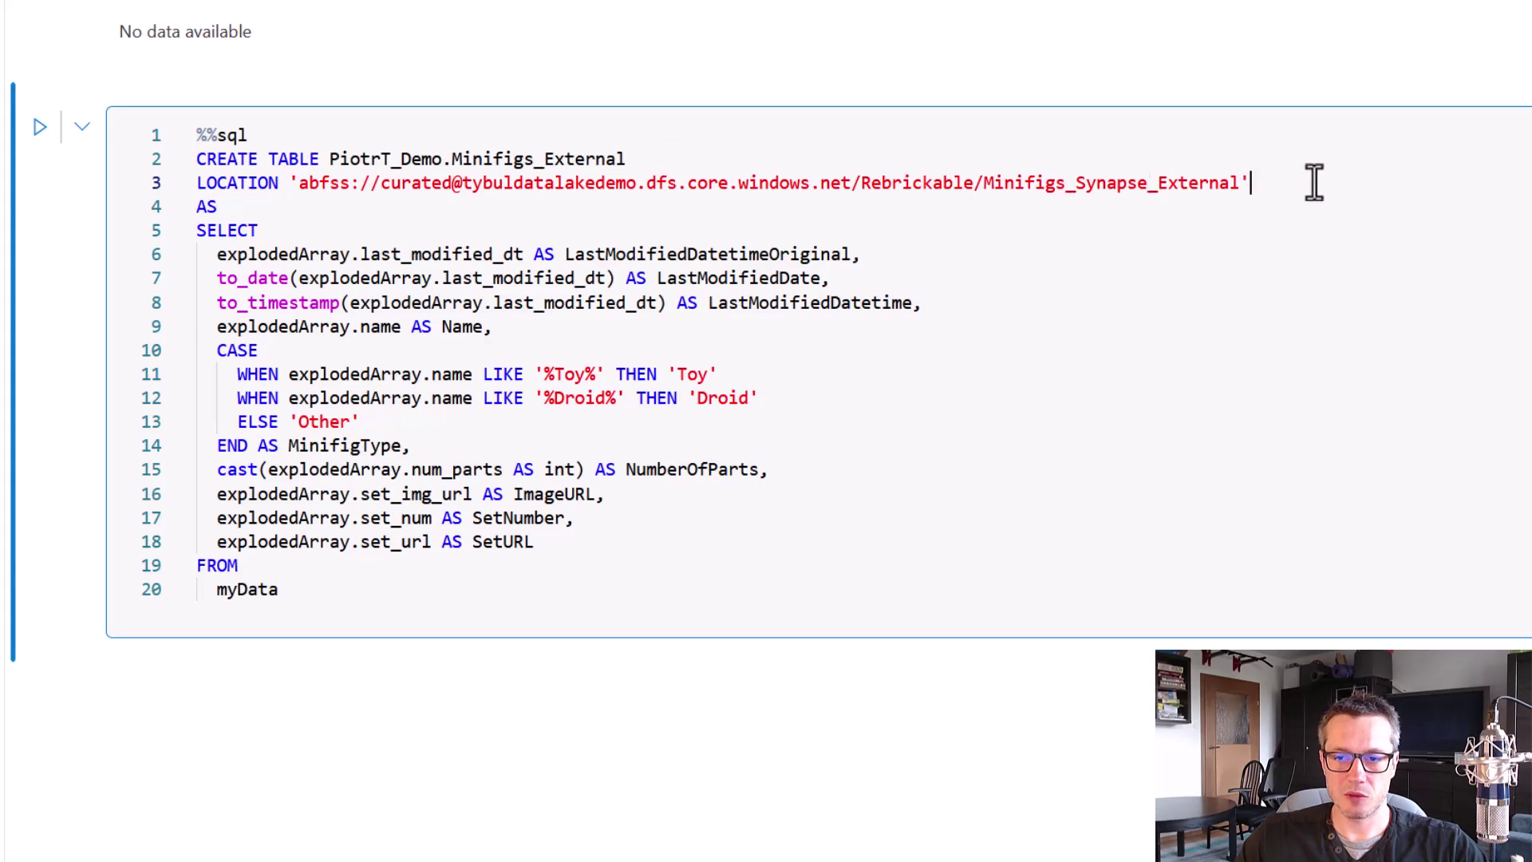
pyautogui.press('Up')
pyautogui.press('Return')
pyautogui.write('USING DELTA')
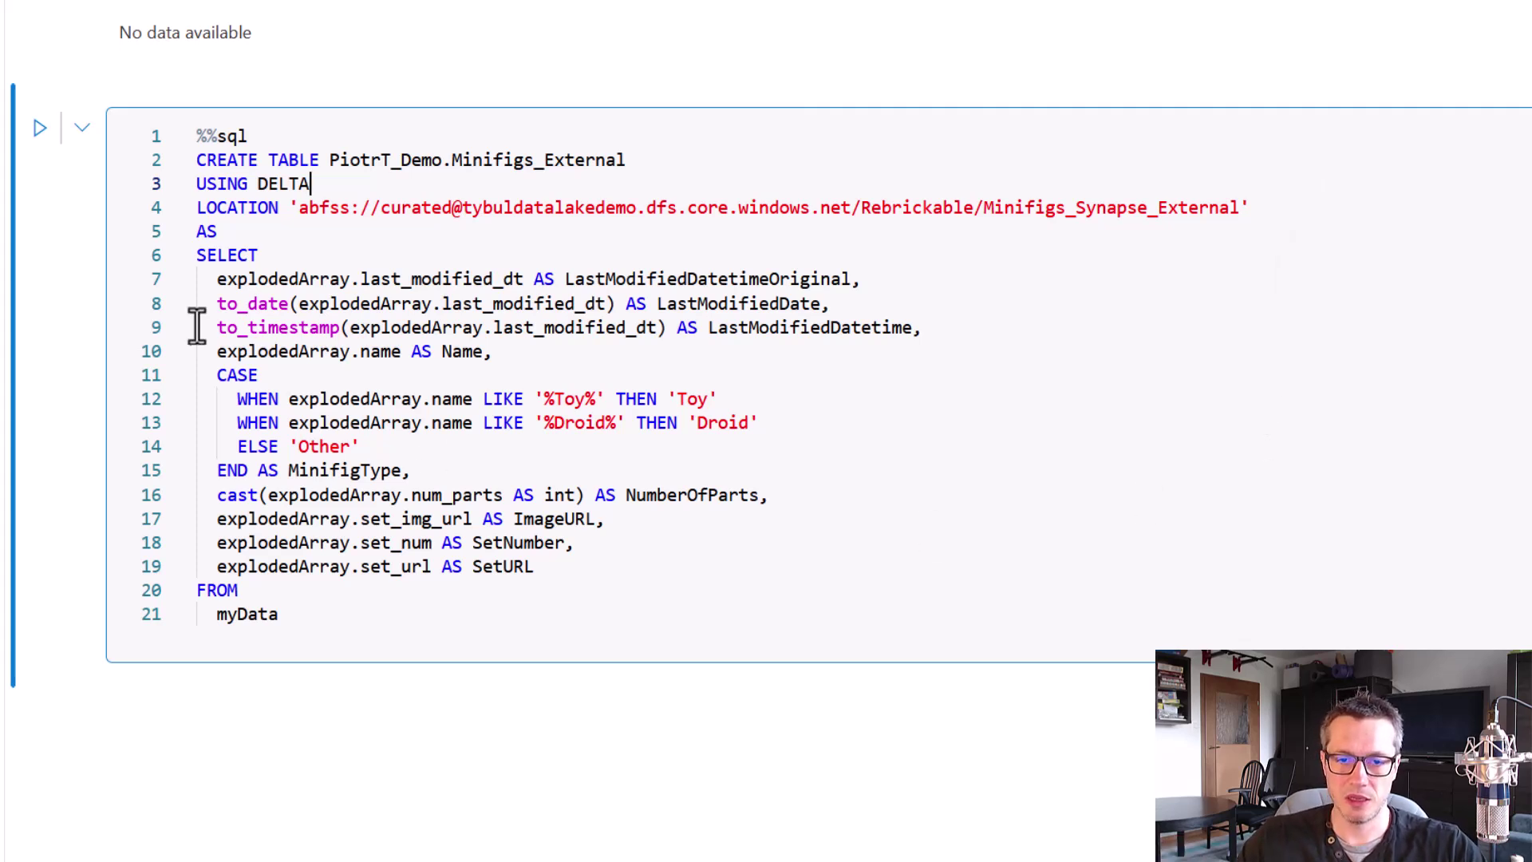
pyautogui.click(38, 130)
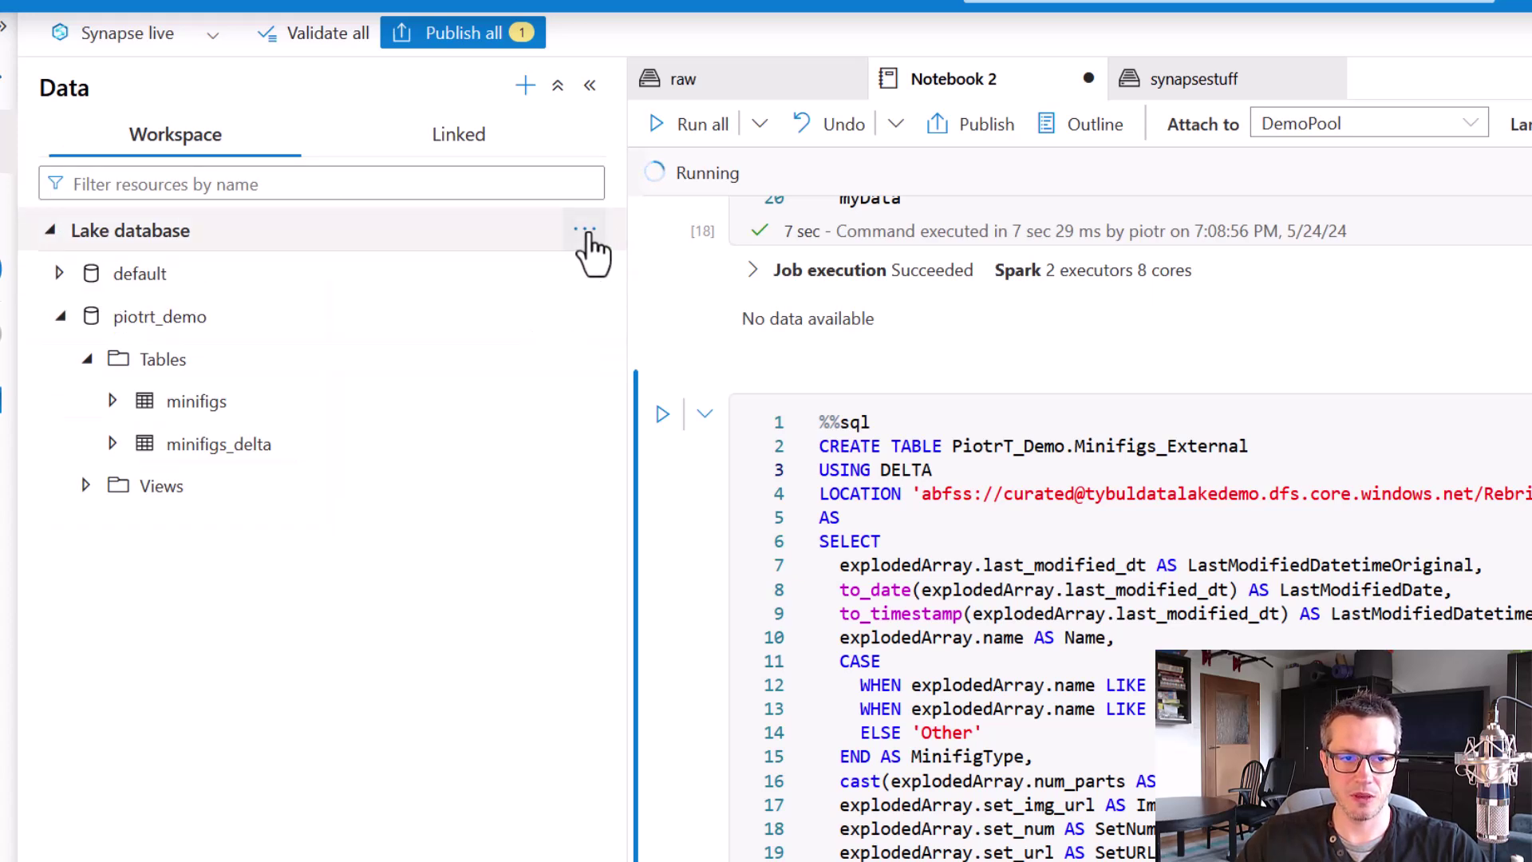
# Refresh the piotrt_demo lake database and check its table list for minifigs_external.
pyautogui.click(585, 316)
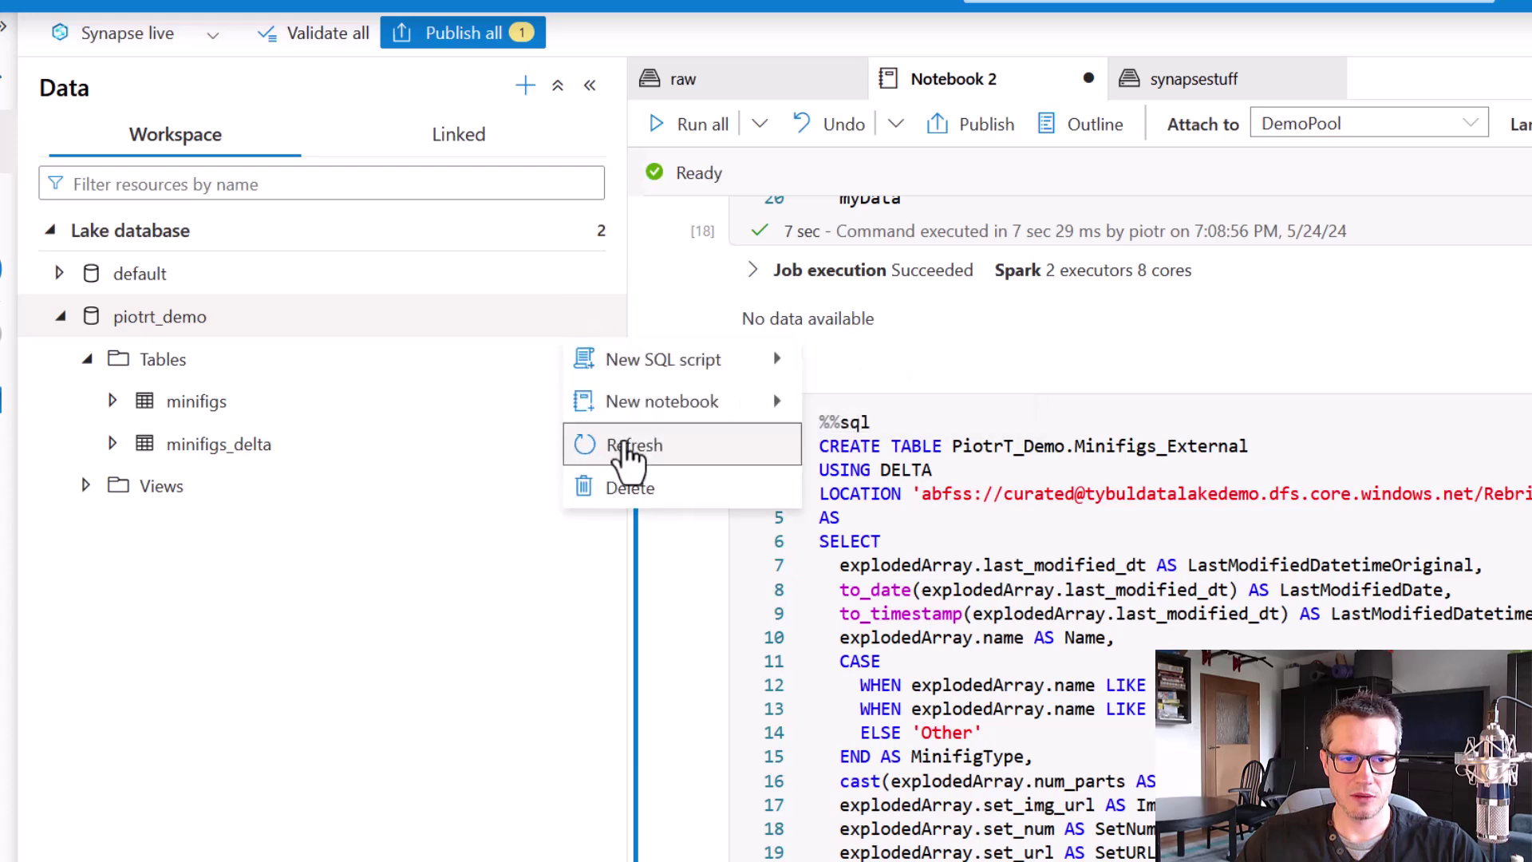
pyautogui.click(627, 443)
pyautogui.click(85, 359)
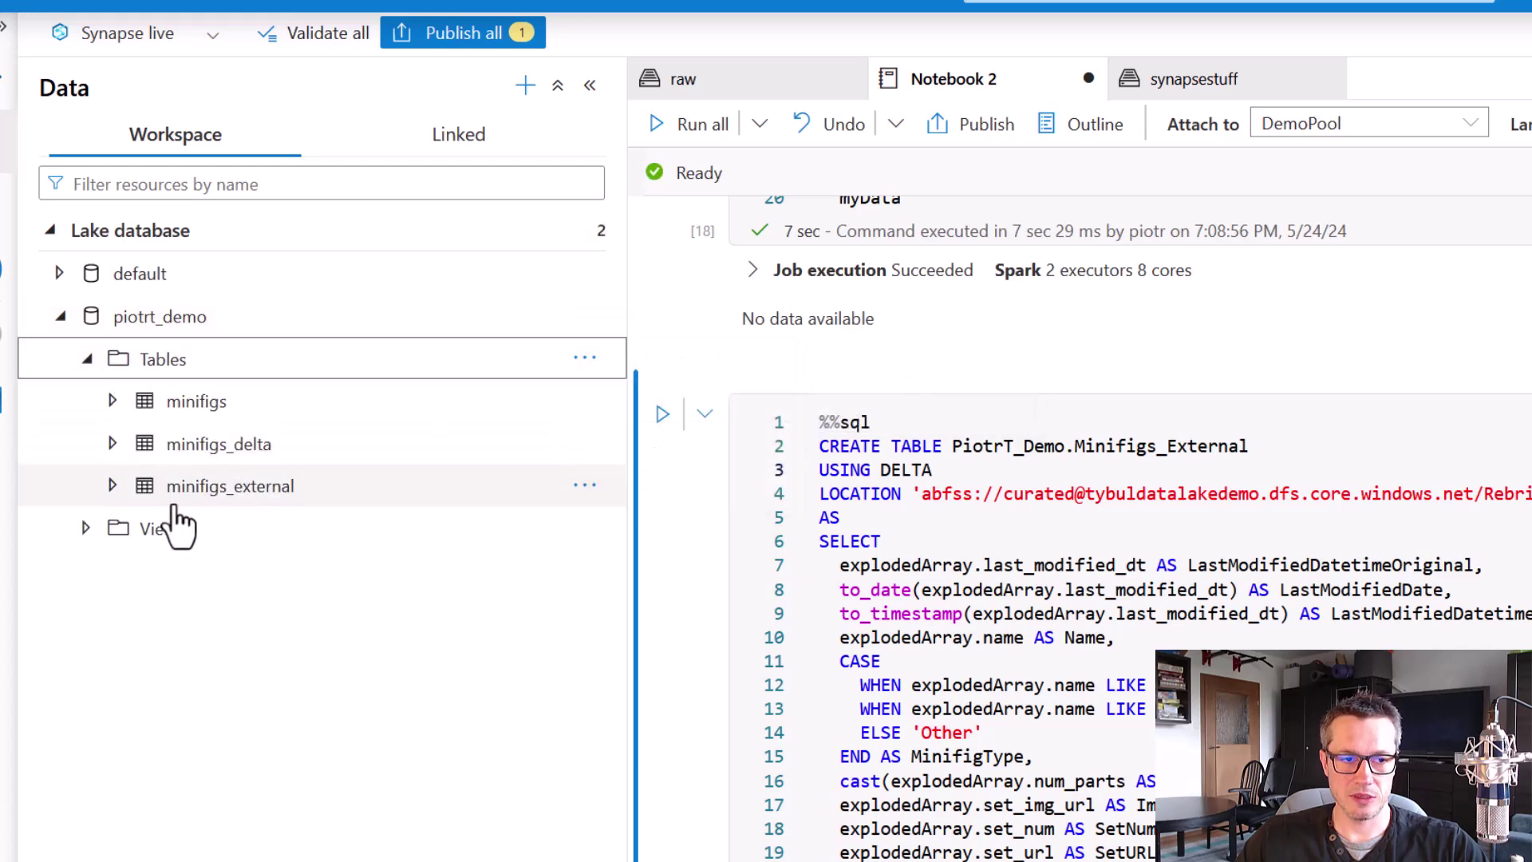
pyautogui.hotkey('ctrl', '2')
pyautogui.moveTo(93, 456); pyautogui.dragTo(312, 511)
pyautogui.press('Escape')
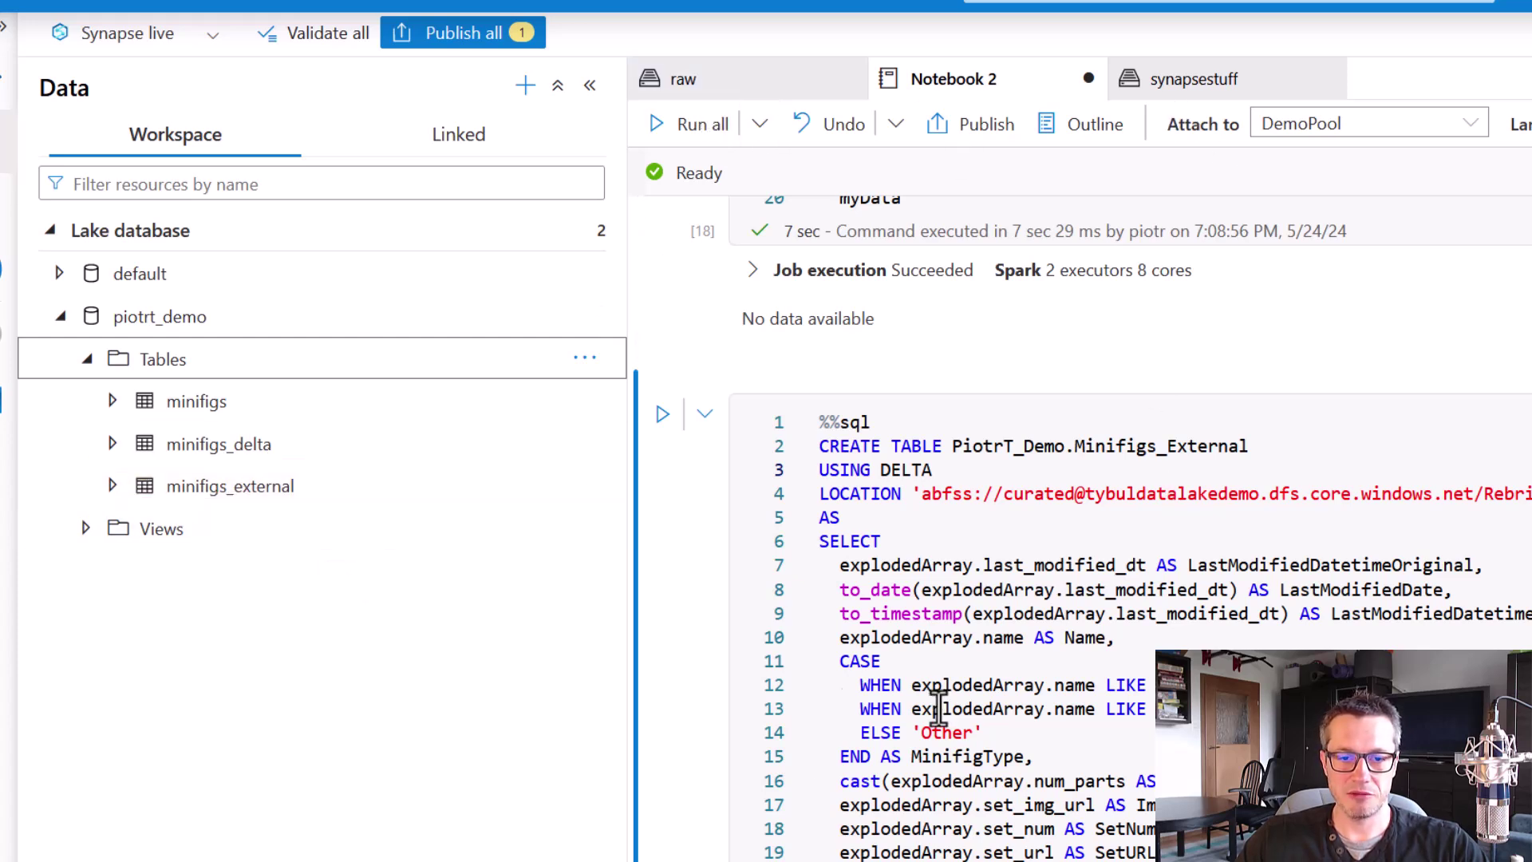
# Change the DESCRIBE TABLE EXTENDED cell to describe piotrt_demo.minifigs_external and run it.
pyautogui.scroll(1, 697, 690)
pyautogui.scroll(15, 697, 687)
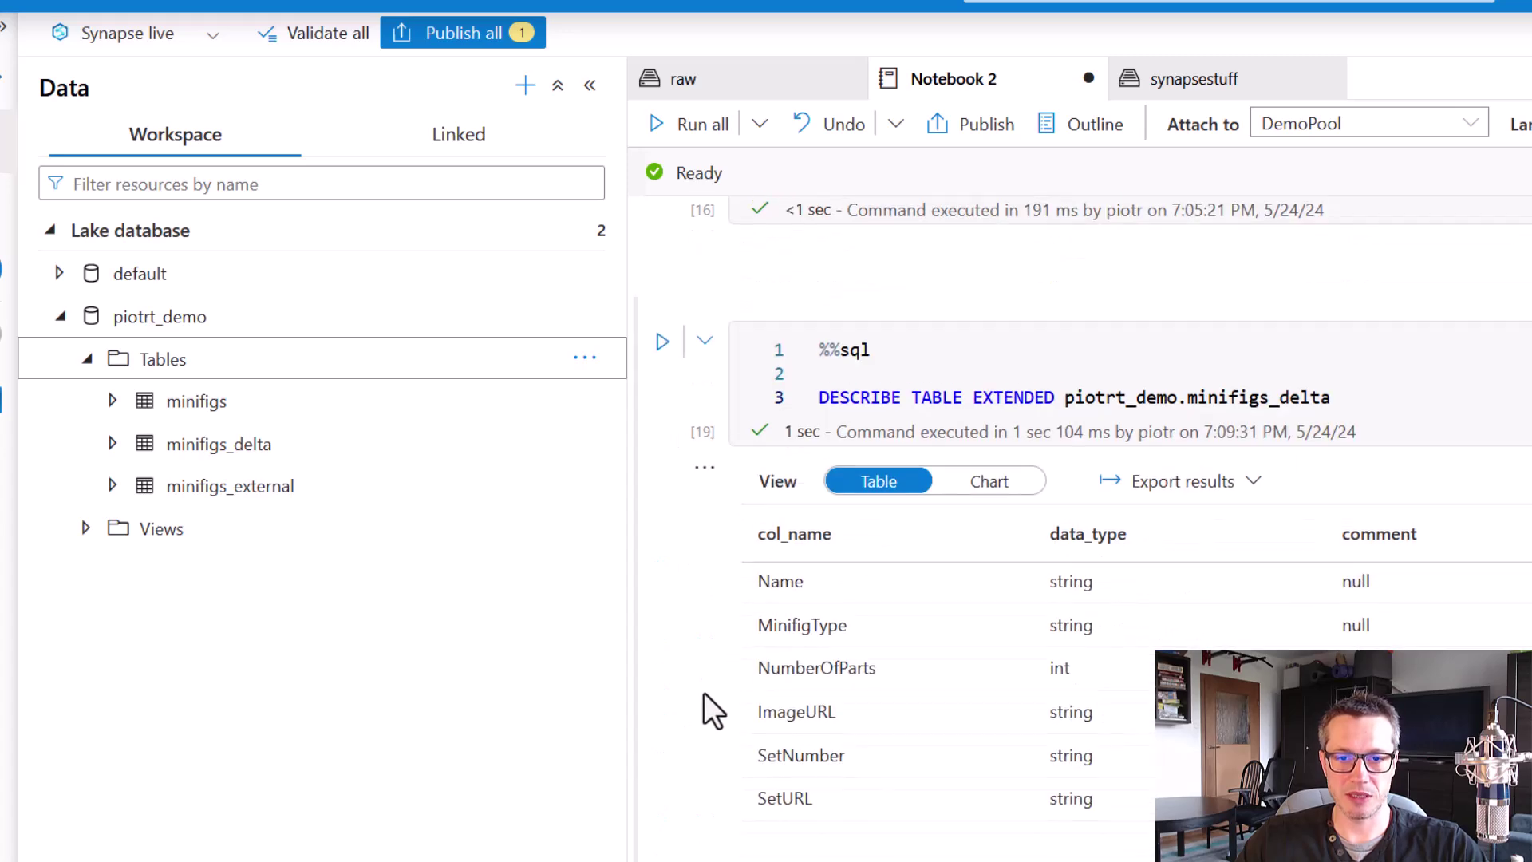
pyautogui.doubleClick(1326, 397)
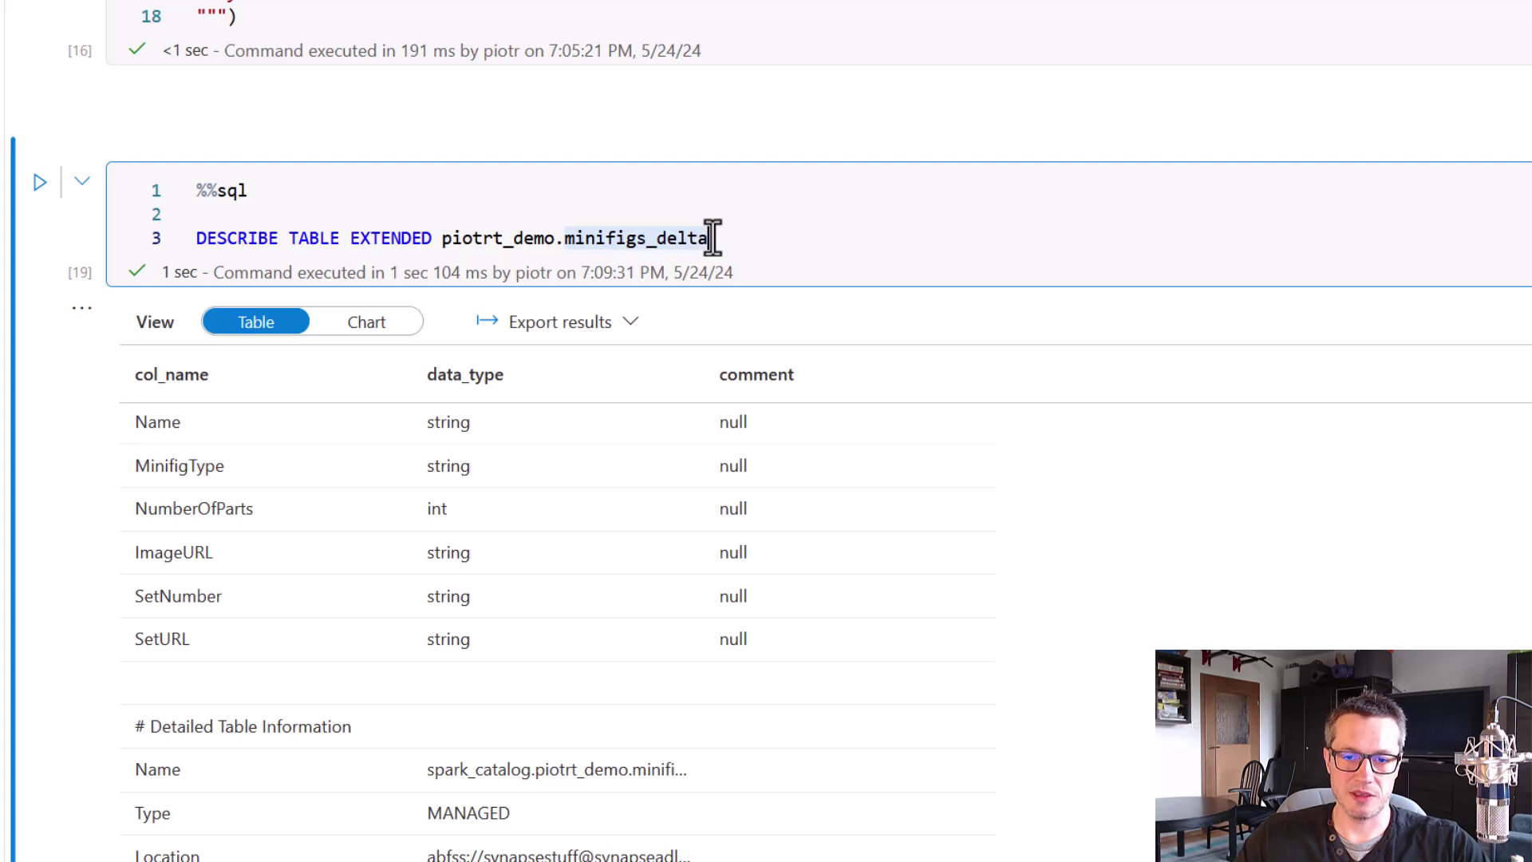
pyautogui.click(707, 237)
pyautogui.press('BackSpace')
pyautogui.press('BackSpace')
pyautogui.press('BackSpace')
pyautogui.press('BackSpace')
pyautogui.press('BackSpace')
pyautogui.write('external')
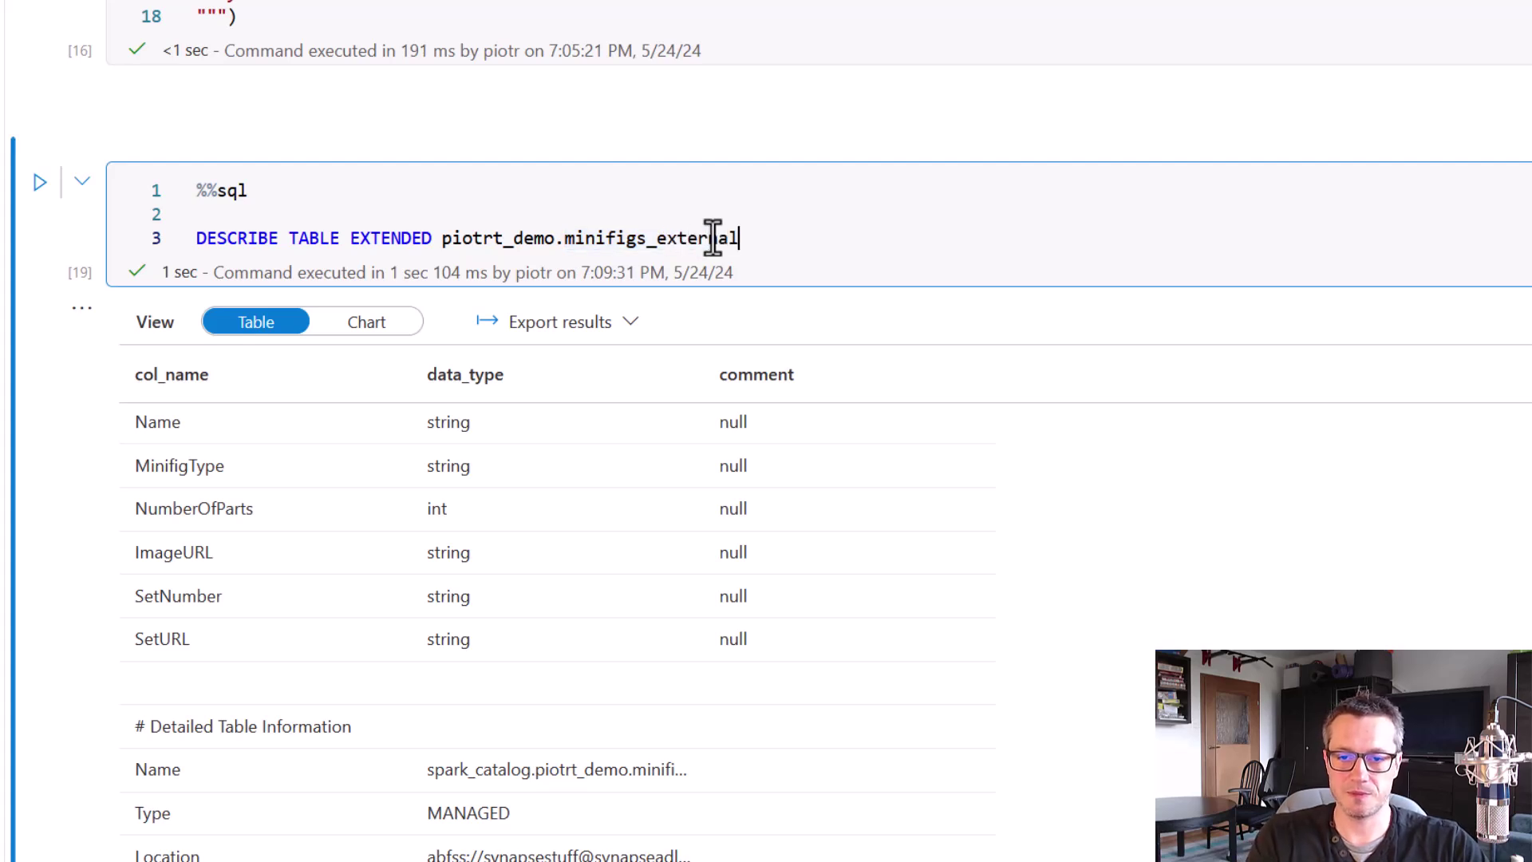
pyautogui.click(39, 182)
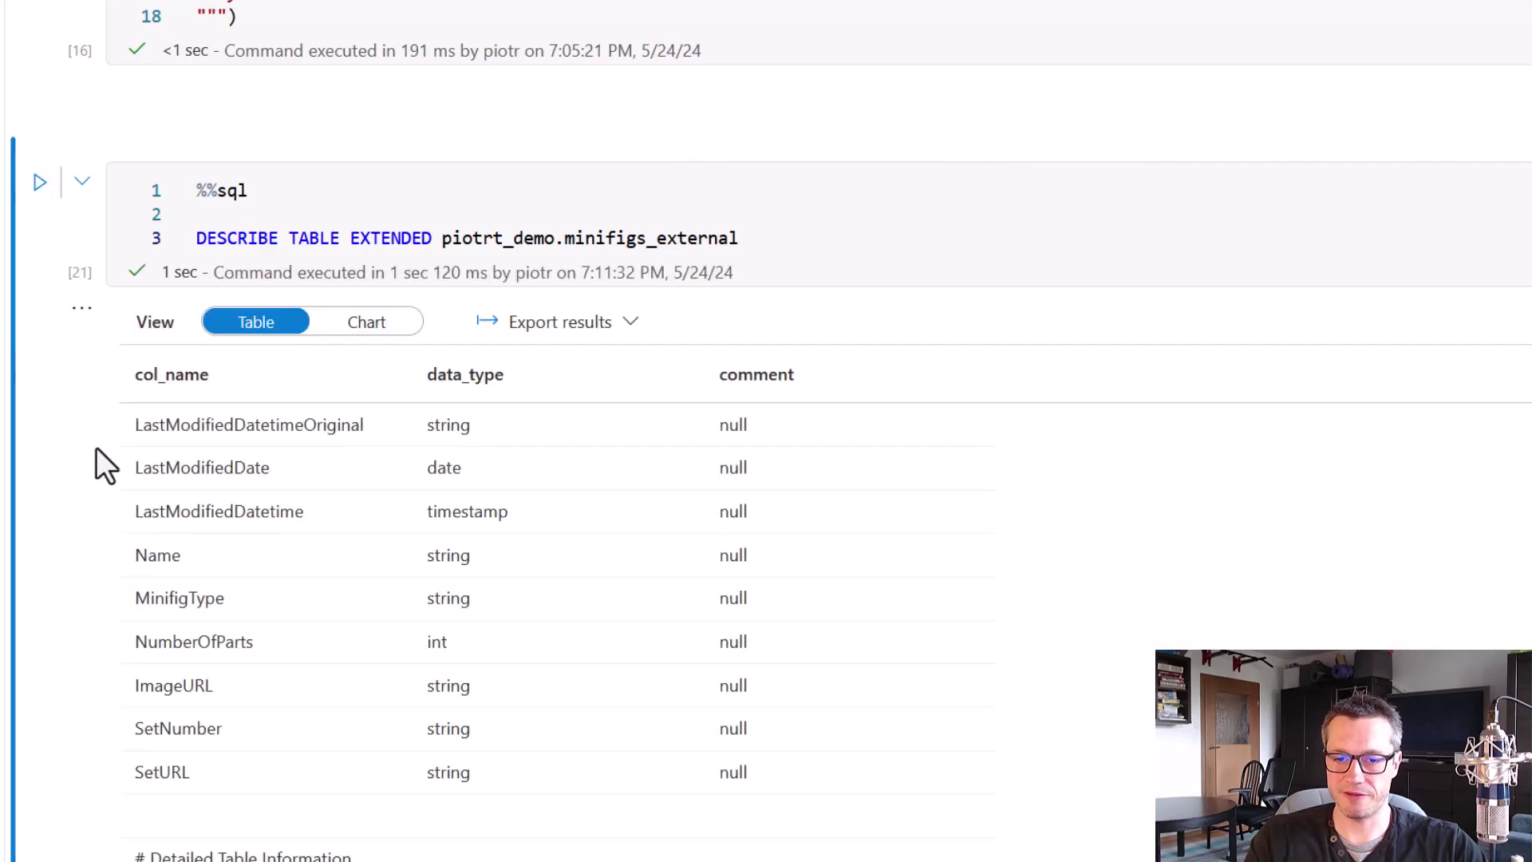
# Widen the data_type column of the results and examine the Type and Location entries in the detailed table information.
pyautogui.scroll(-4, 71, 451)
pyautogui.scroll(-4, 56, 423)
pyautogui.scroll(5, 728, 120)
pyautogui.moveTo(708, 207); pyautogui.dragTo(993, 215)
pyautogui.scroll(-2, 257, 369)
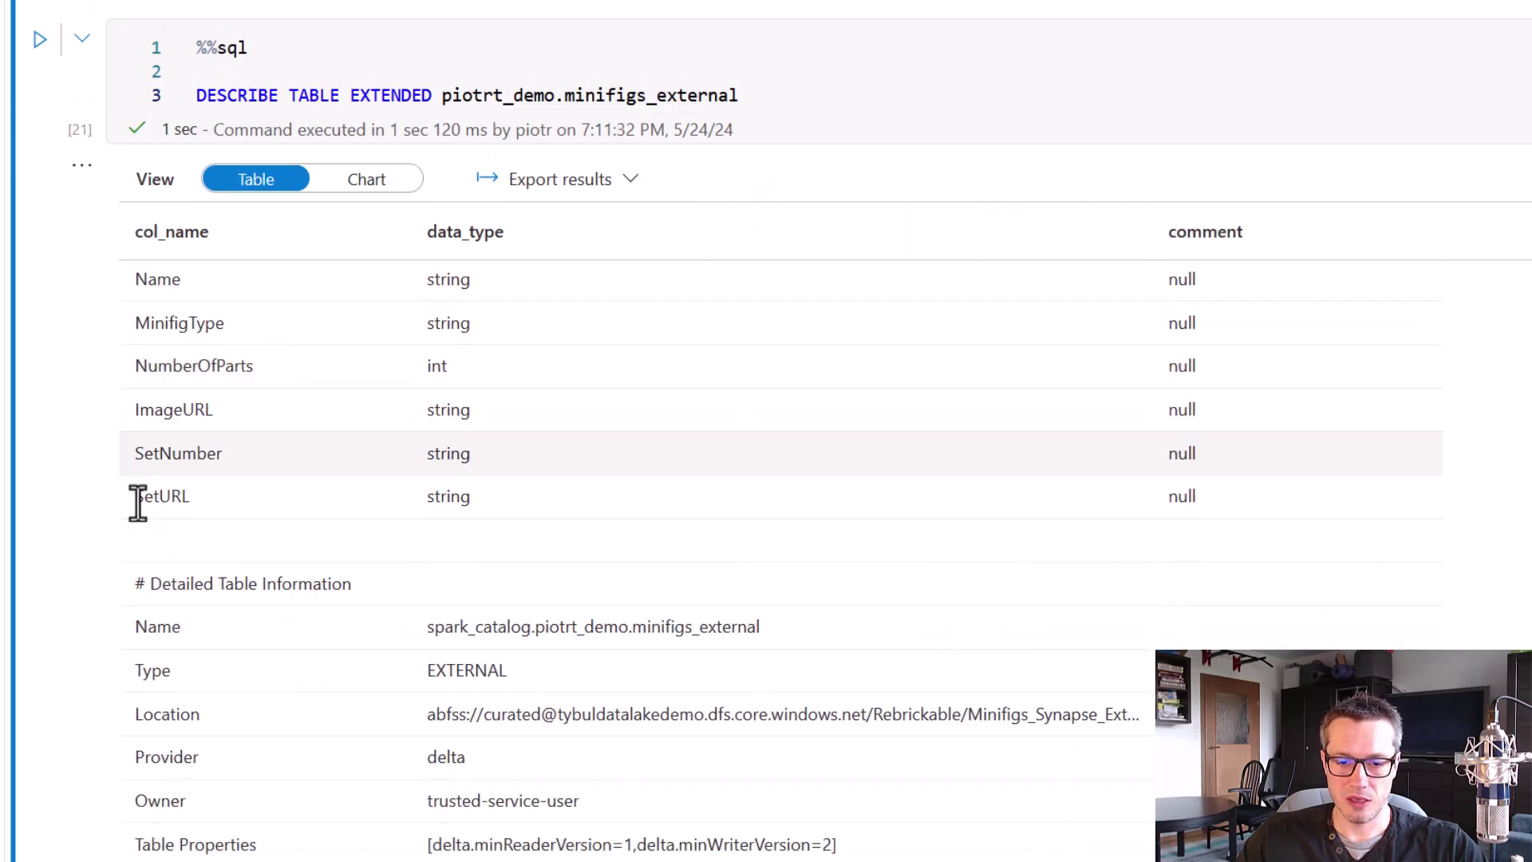
pyautogui.scroll(-2, 160, 444)
pyautogui.hotkey('ctrl', '2')
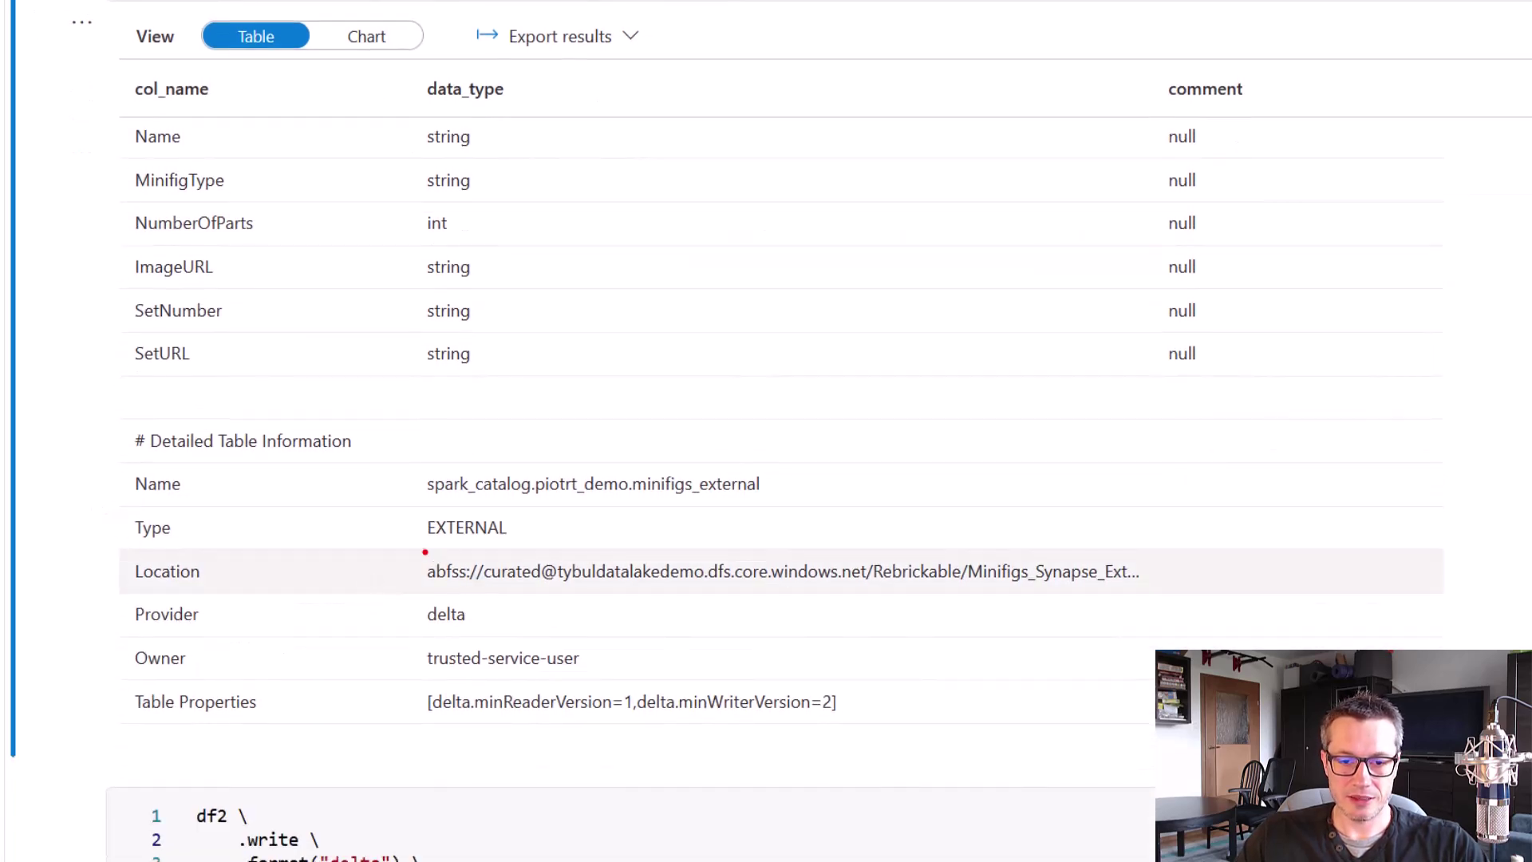
pyautogui.moveTo(551, 541); pyautogui.dragTo(717, 594)
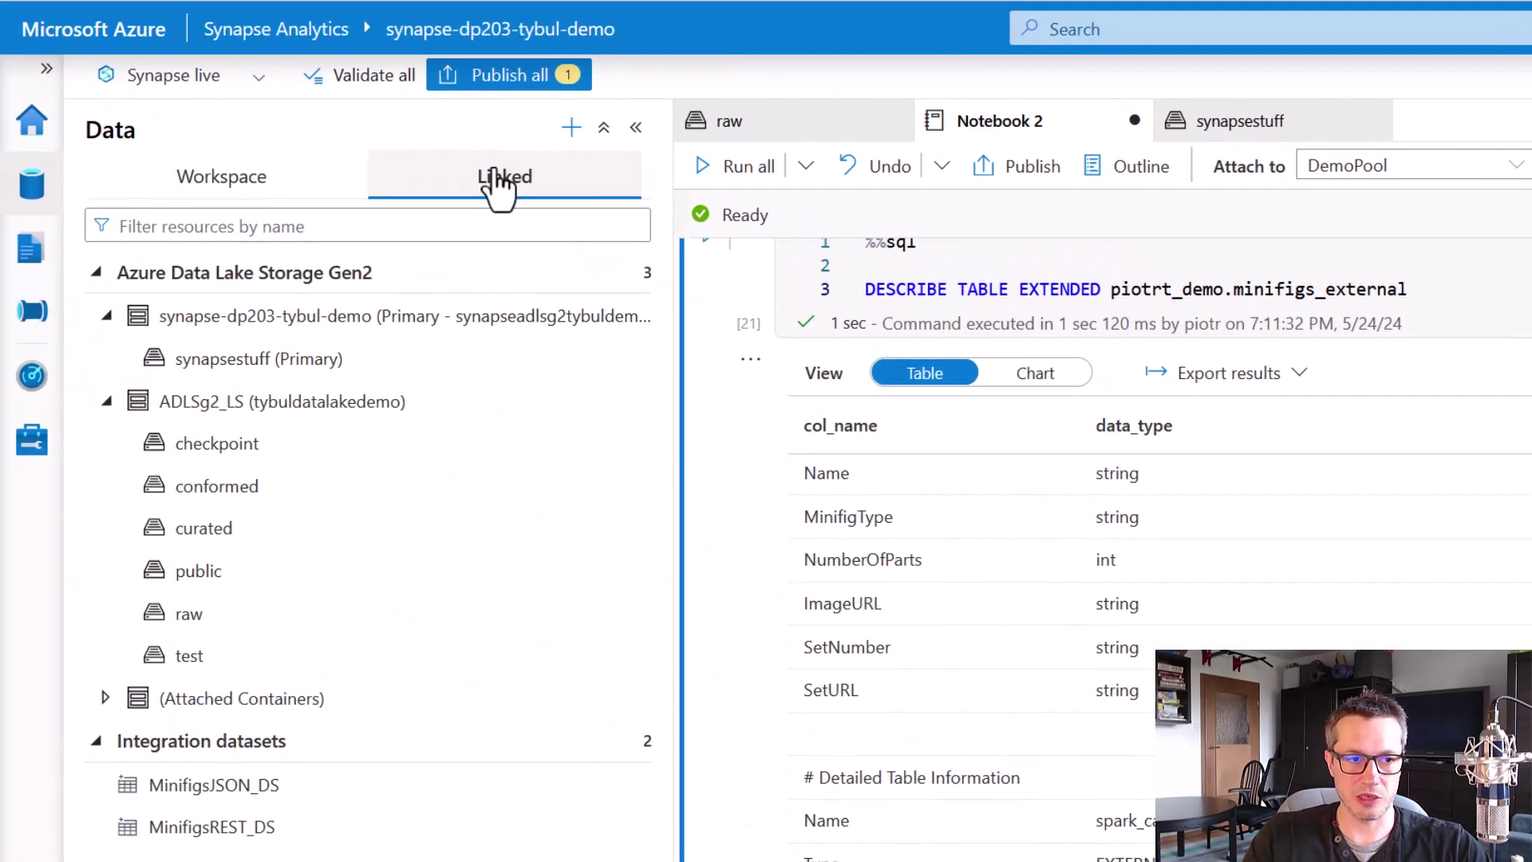
# Open the Minifigs_Synapse_External folder under Rebrickable in the curated container of the linked data lake.
pyautogui.click(232, 530)
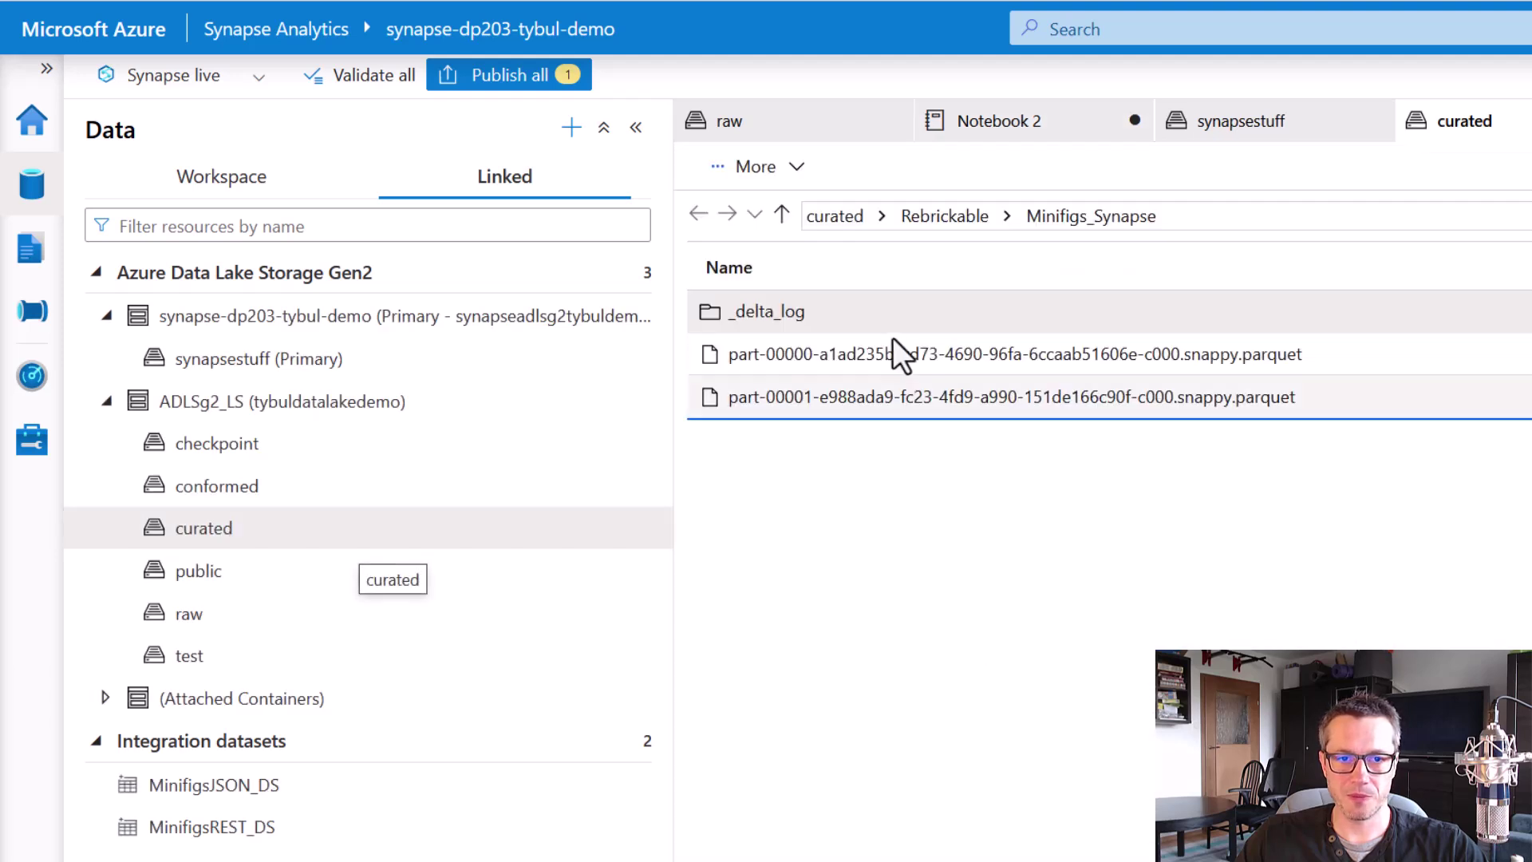
pyautogui.click(966, 222)
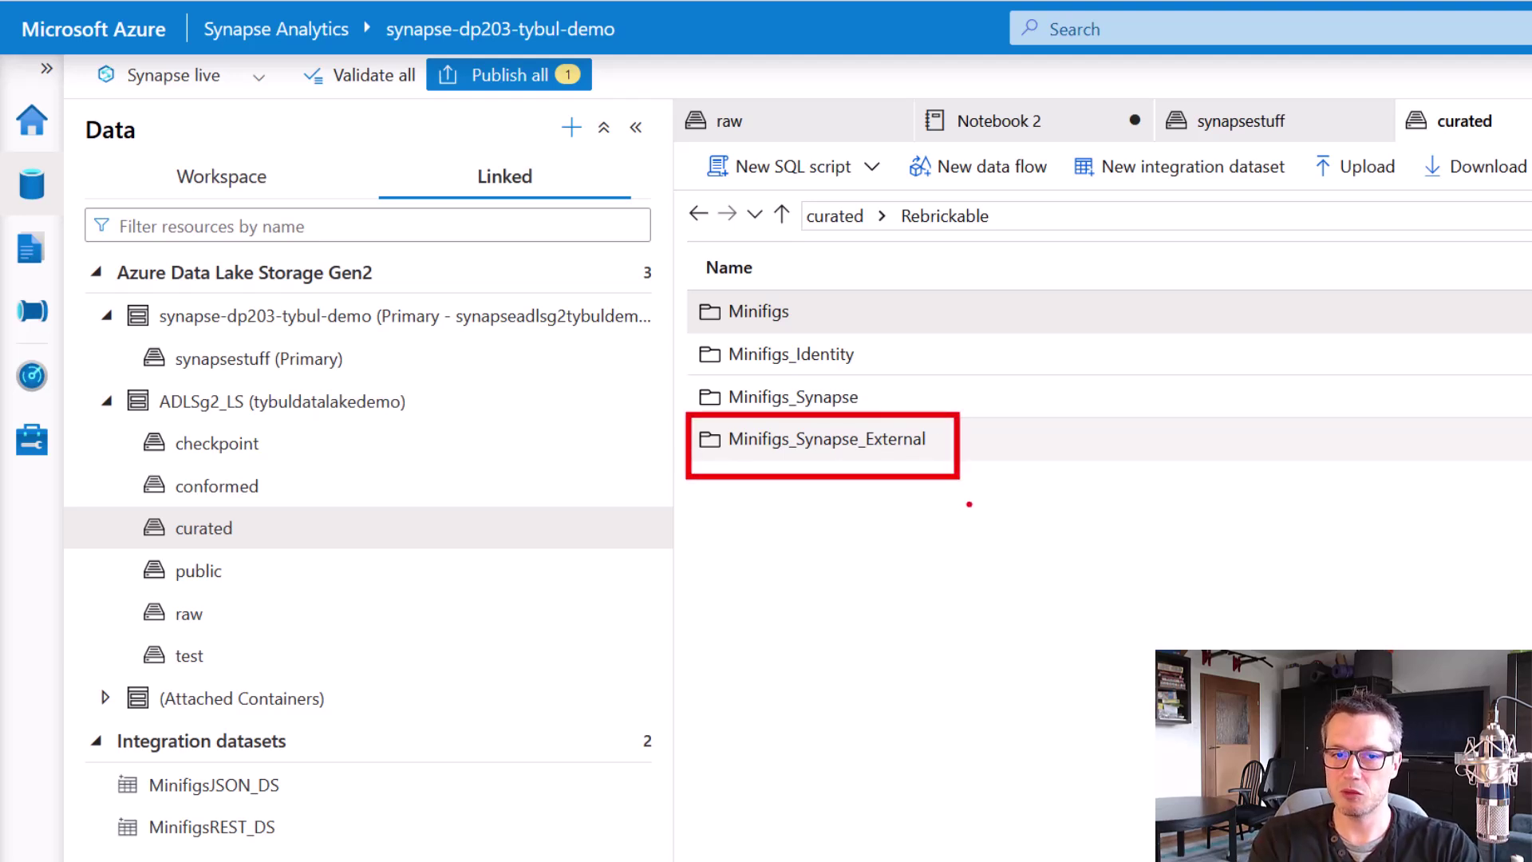
pyautogui.doubleClick(910, 447)
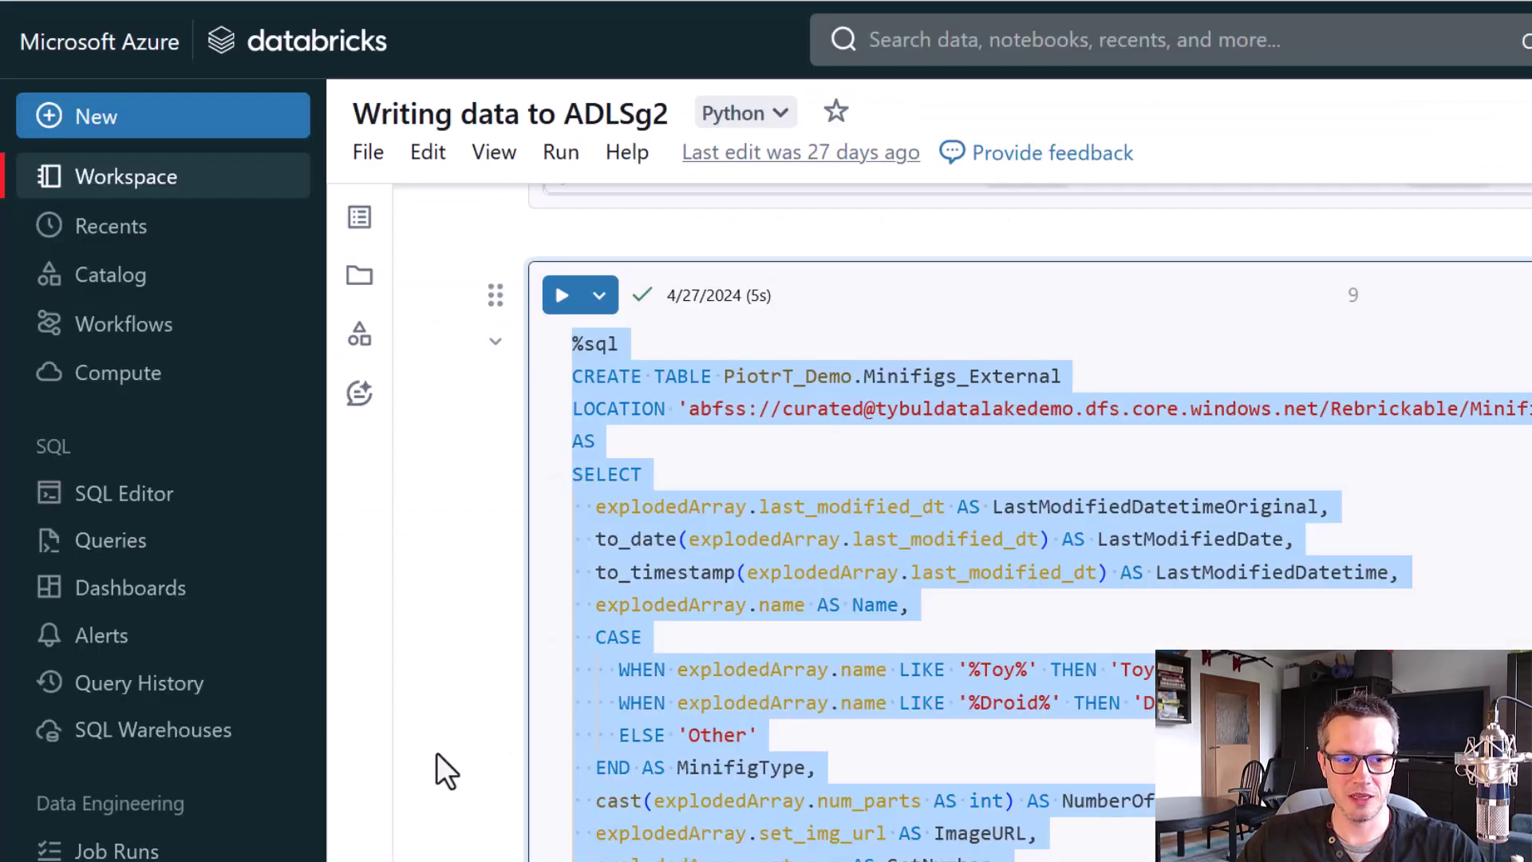
# Copy the SELECT COUNT(*) query on PiotrT_Demo.Minifigs_External from the Databricks notebook into a new cell at the end of the Synapse notebook.
pyautogui.scroll(-5, 439, 753)
pyautogui.scroll(-2, 438, 745)
pyautogui.scroll(-2, 433, 718)
pyautogui.moveTo(1148, 669); pyautogui.dragTo(489, 639)
pyautogui.hotkey('ctrl', 'c')
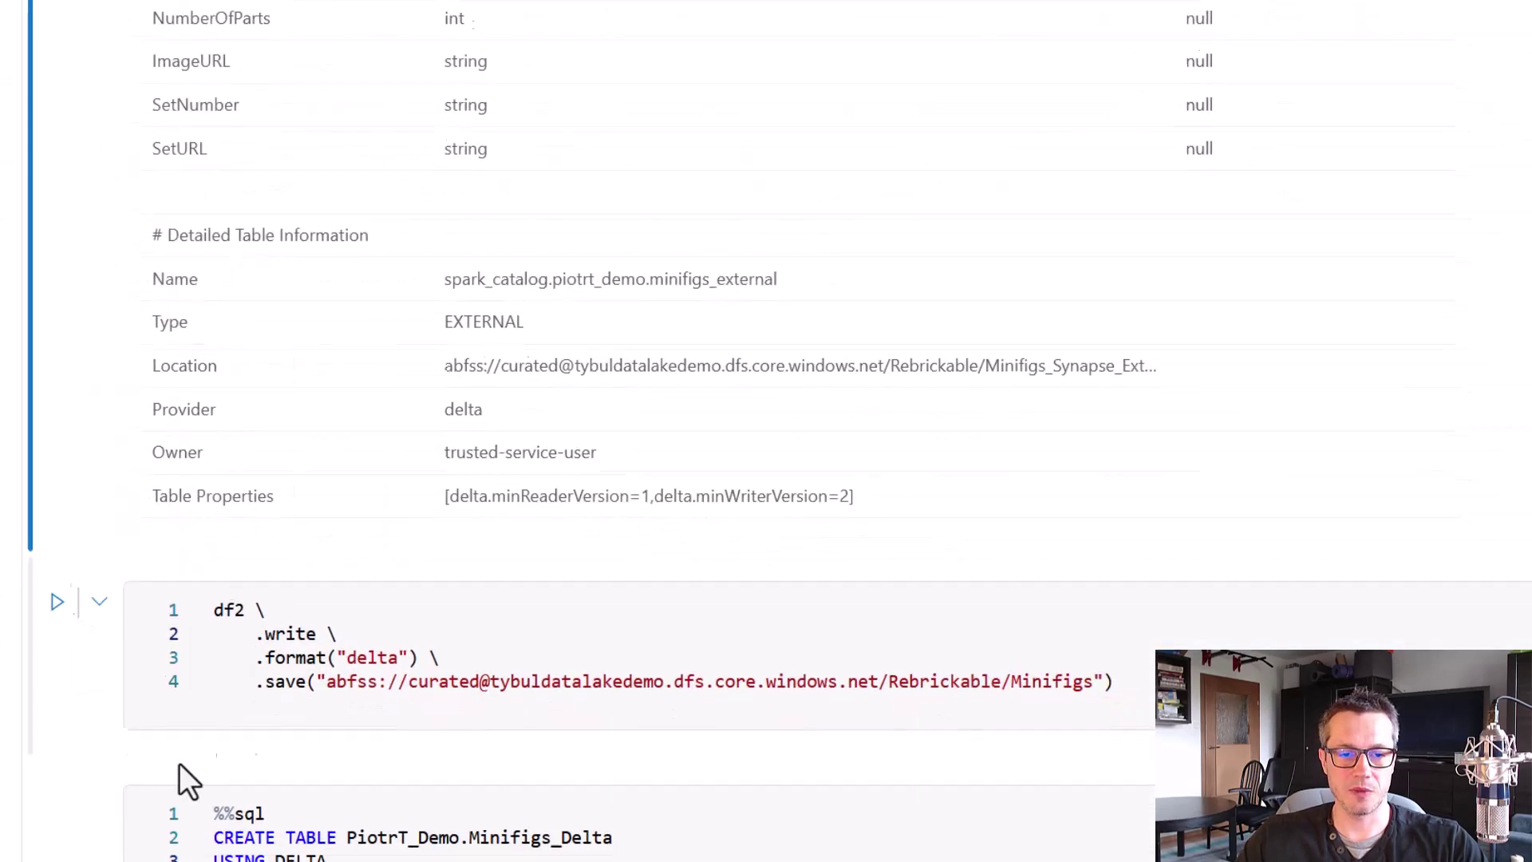
pyautogui.scroll(-10, 77, 517)
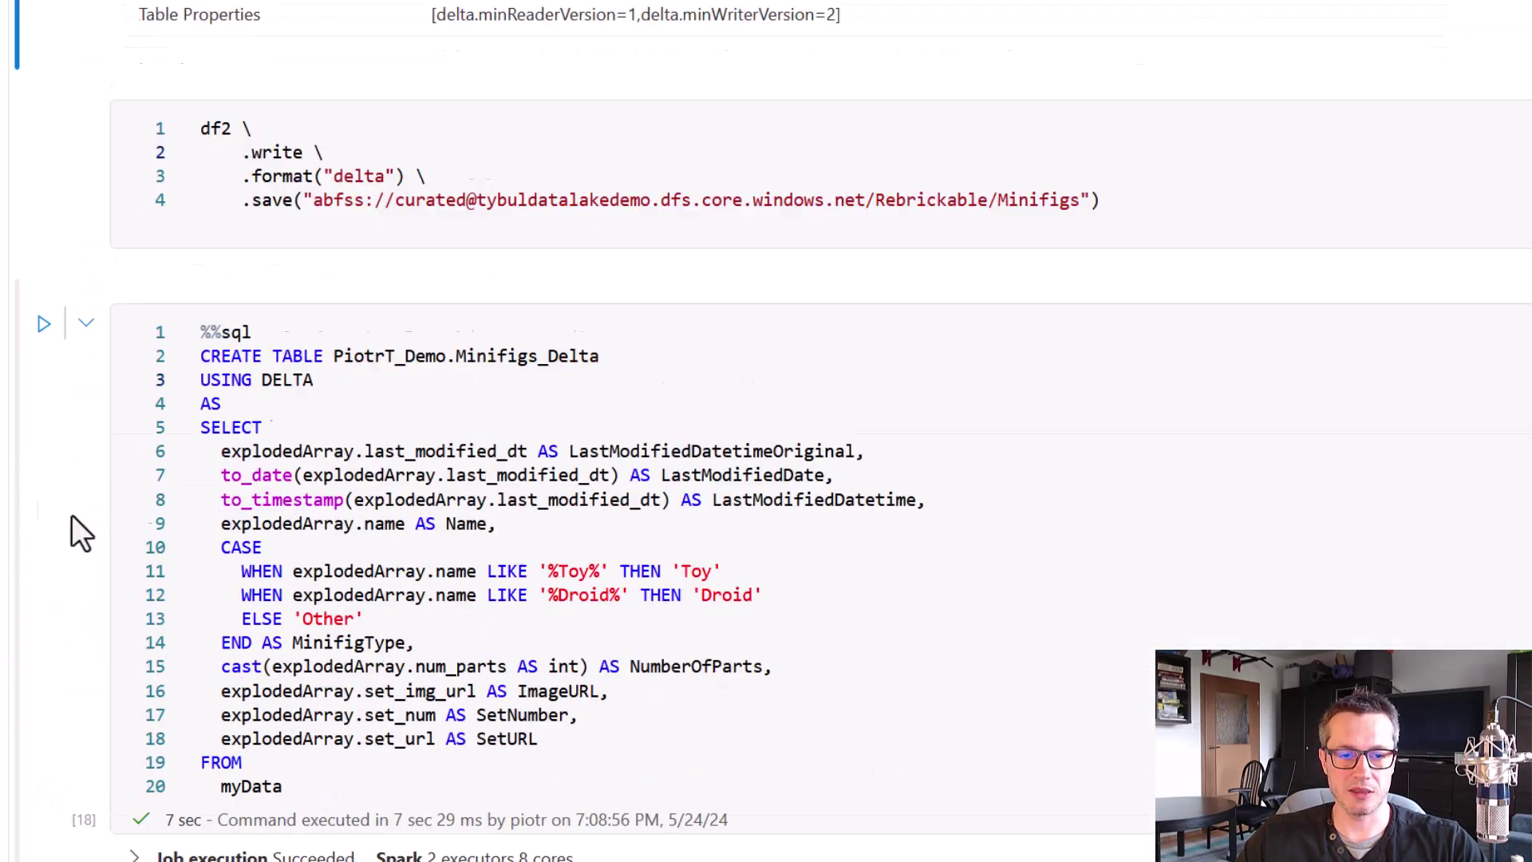
pyautogui.click(174, 520)
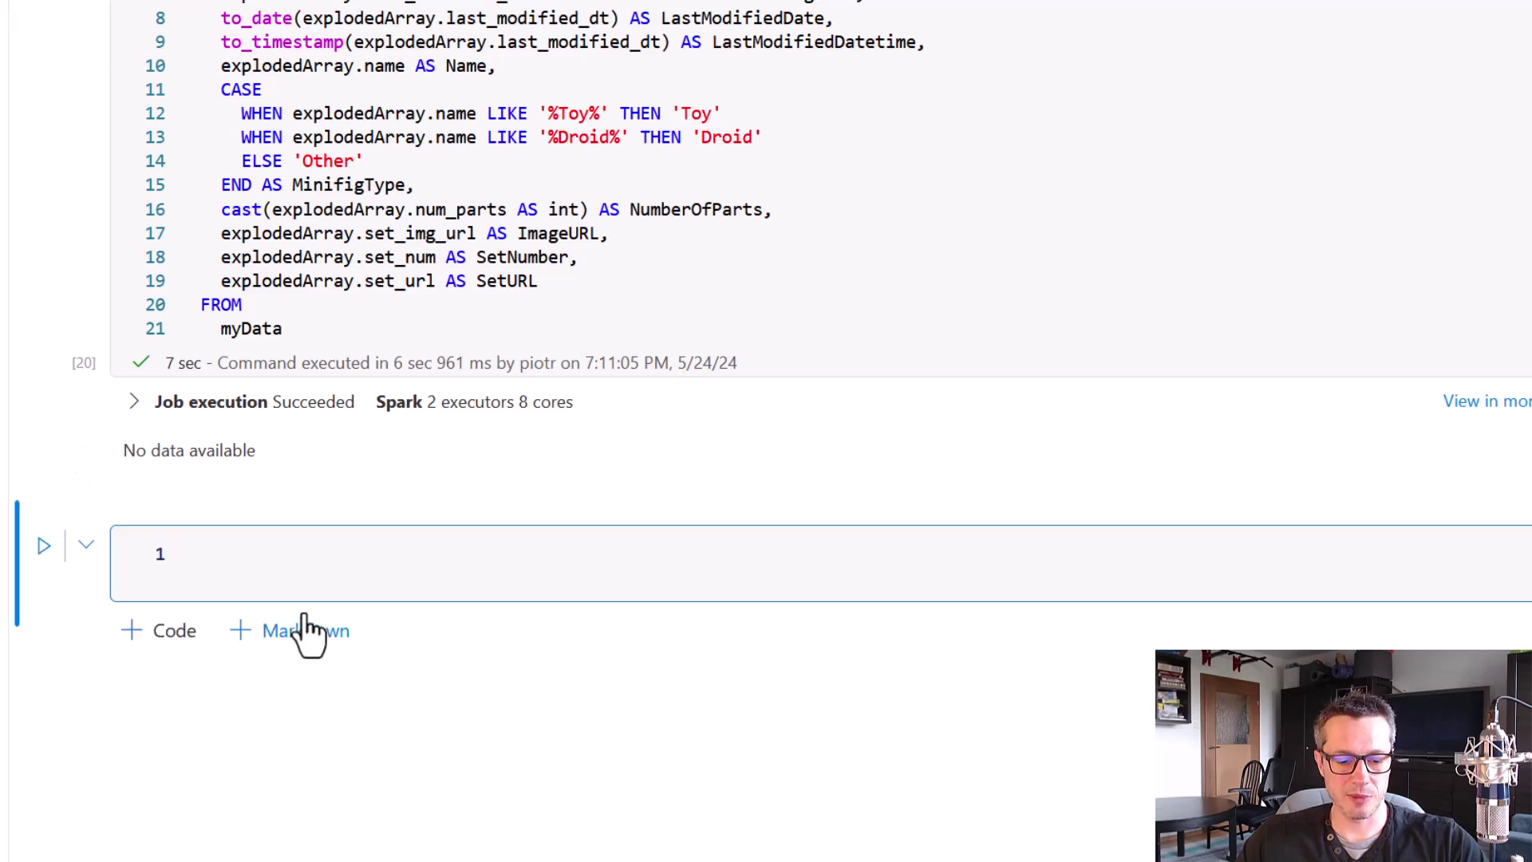
pyautogui.hotkey('ctrl', 'v')
# Correct the count query cell's magic command to %%sql and run the cell.
pyautogui.doubleClick(210, 553)
pyautogui.write('%')
pyautogui.hotkey('ctrl', 'End')
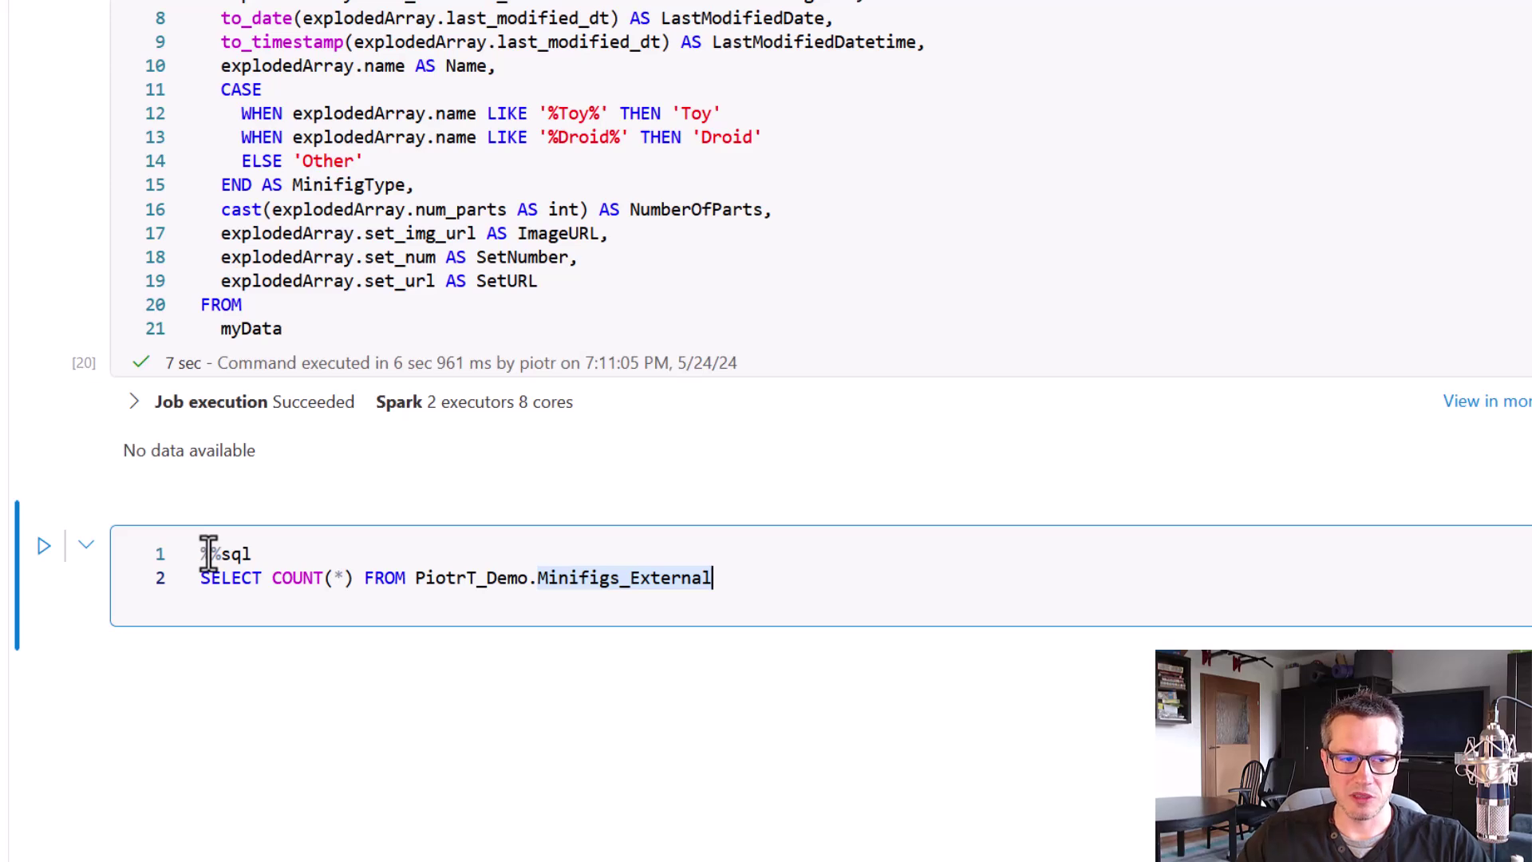
pyautogui.click(61, 553)
pyautogui.scroll(-3, 136, 702)
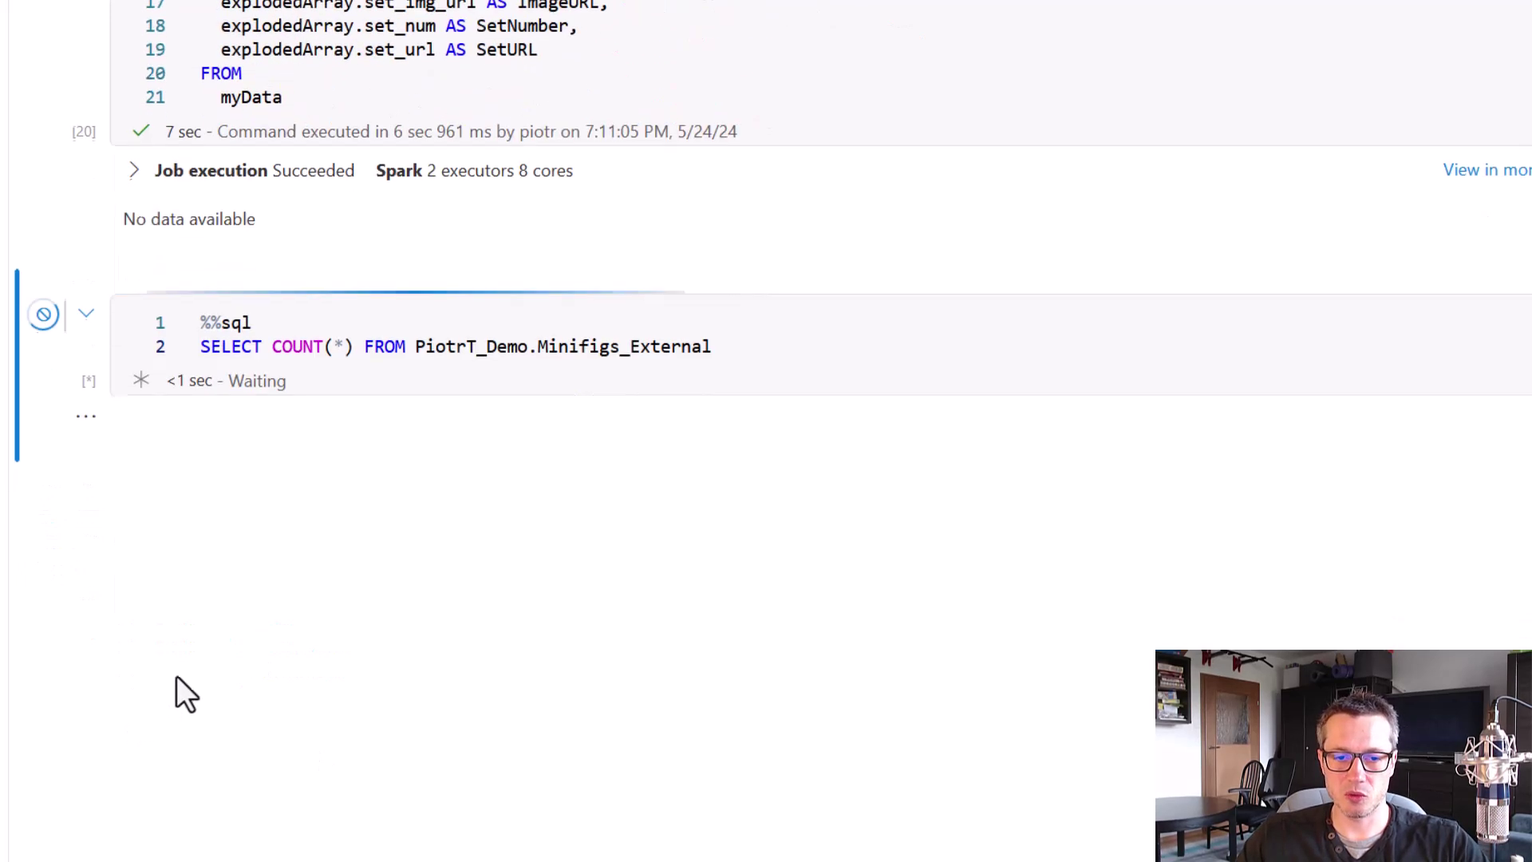